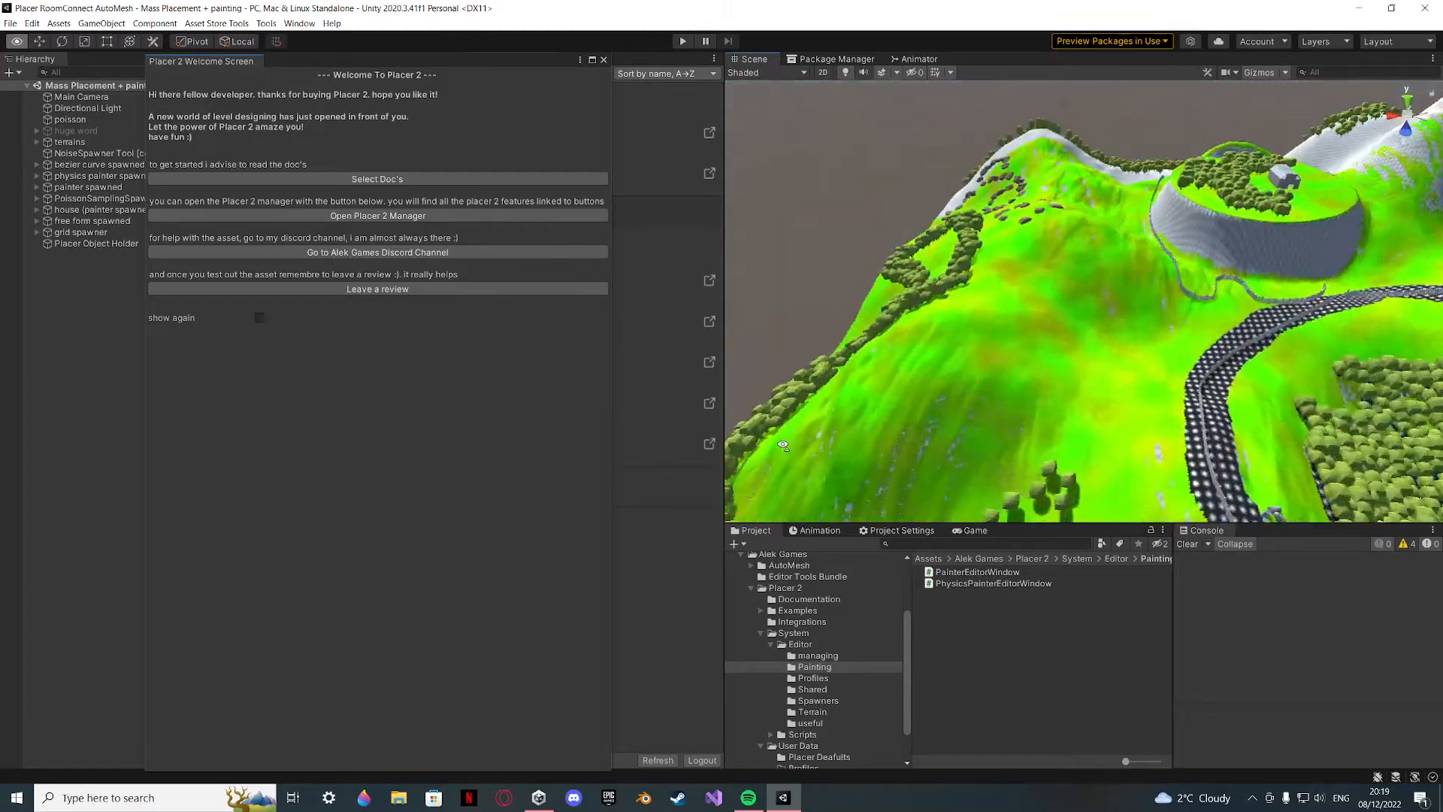
{"action": "key", "text": "s"}
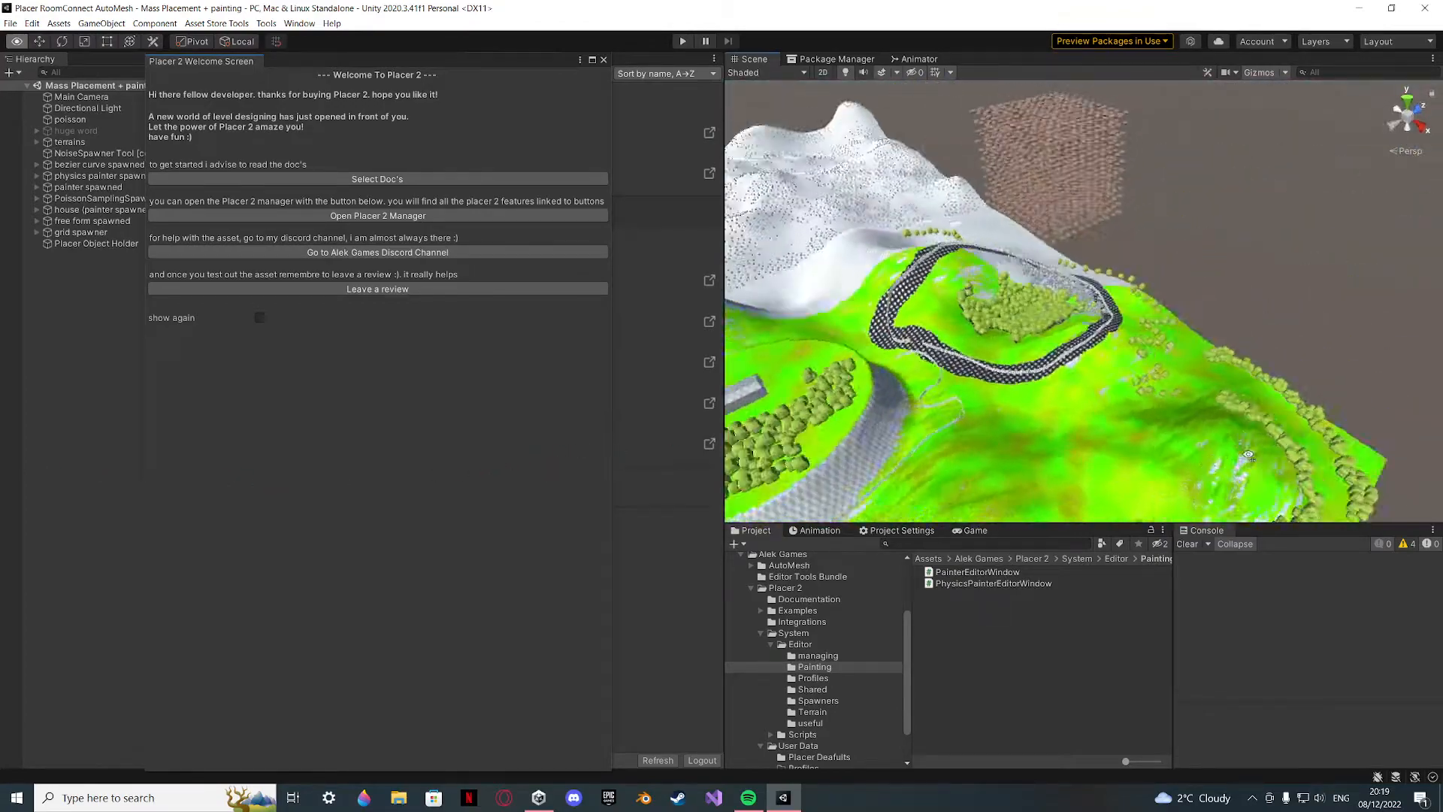
{"action": "key", "text": "w"}
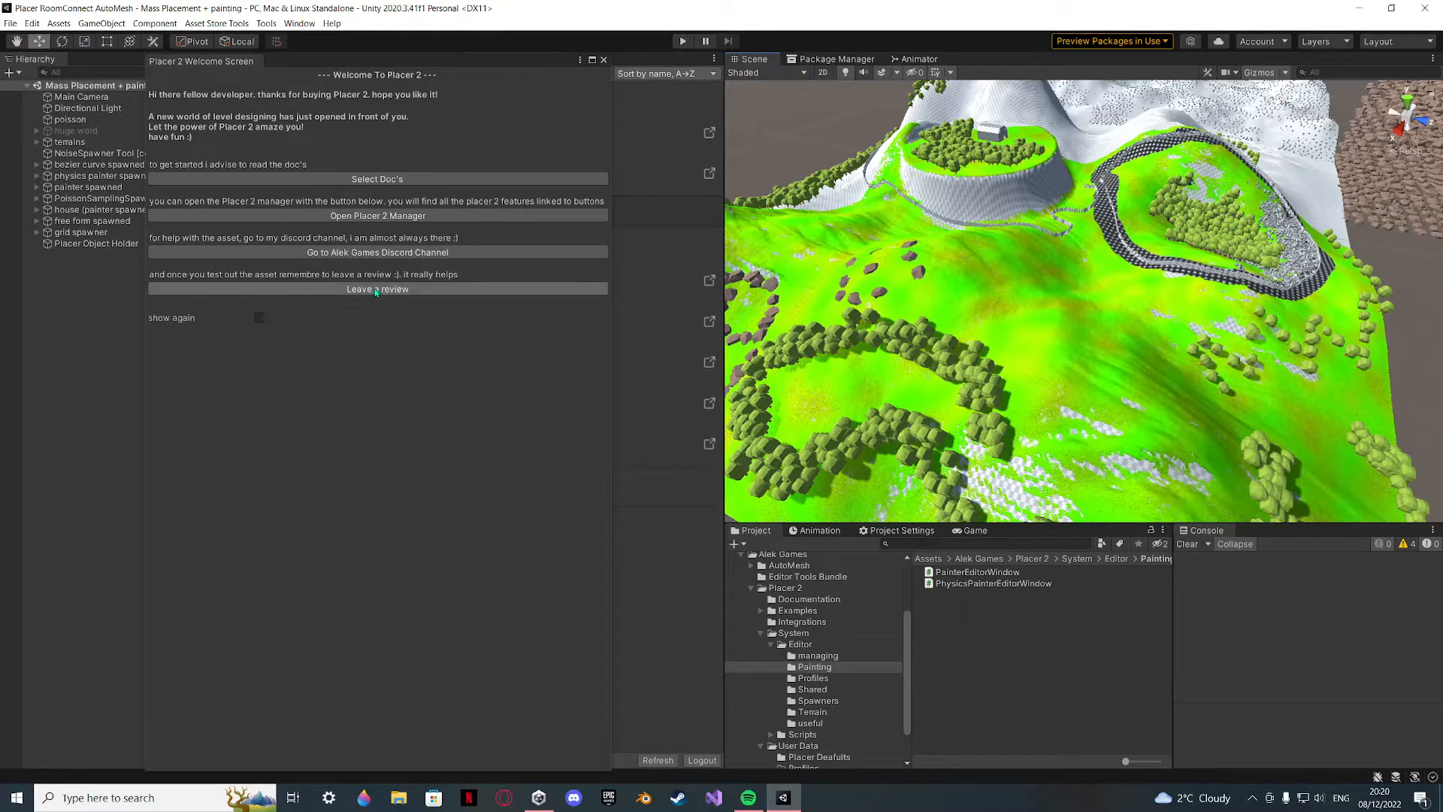
Open the Placer 2 Manager from the welcome screen, close the welcome screen, and place the shortened manager window over the Hierarchy.
{"action": "left_click", "coordinate": [394, 215]}
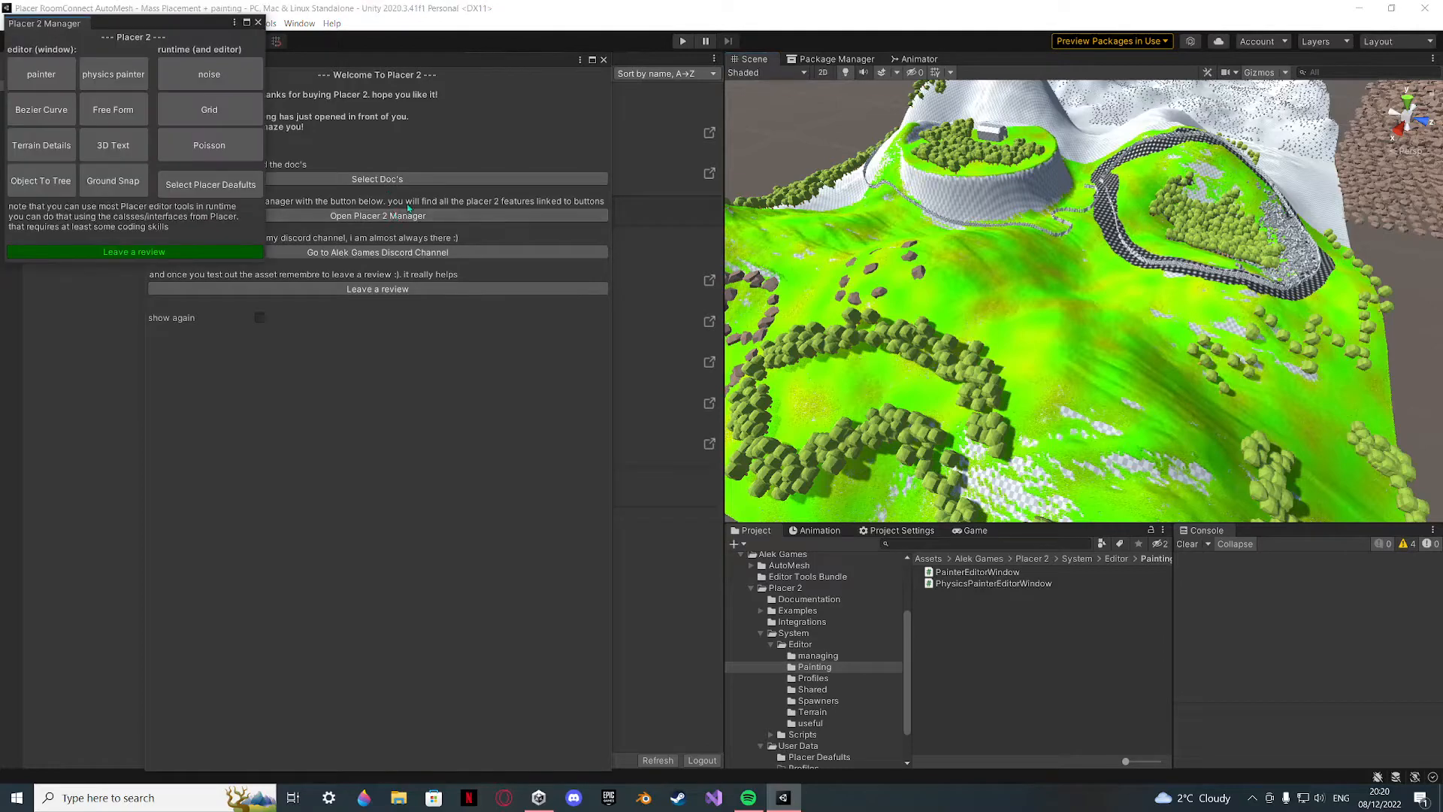
{"action": "left_click", "coordinate": [603, 60]}
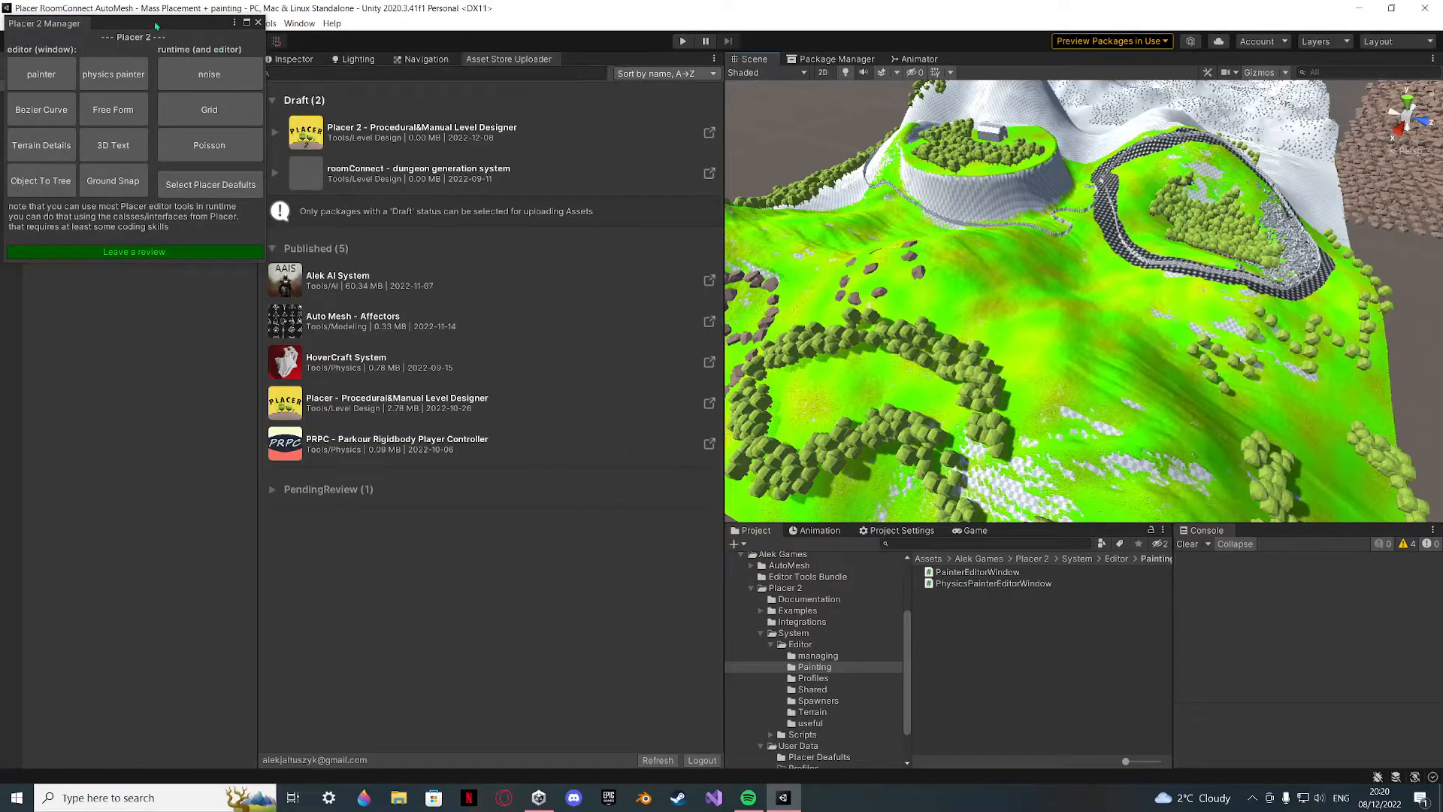
{"action": "left_click_drag", "start_coordinate": [43, 23], "coordinate": [150, 170]}
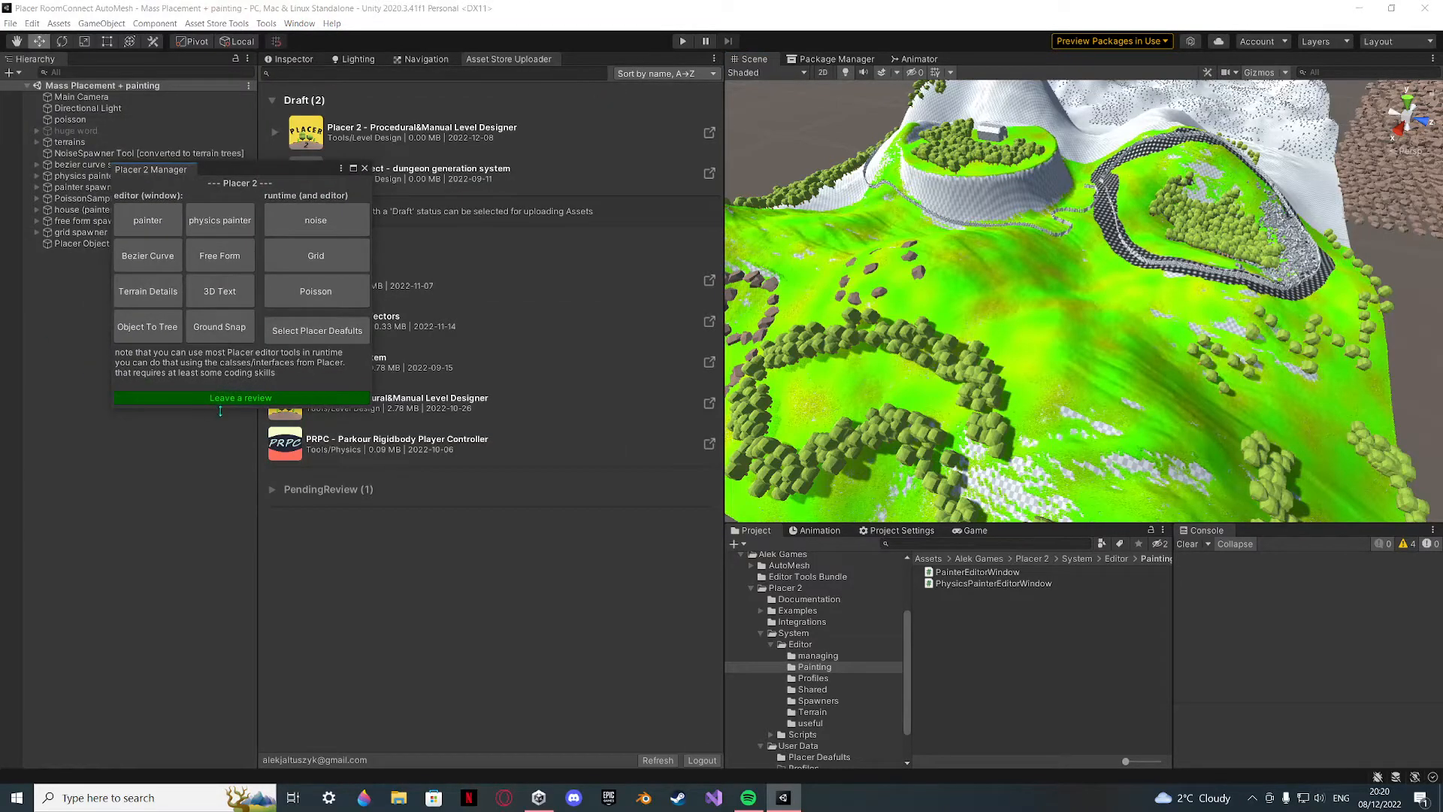
{"action": "left_click_drag", "start_coordinate": [216, 408], "coordinate": [218, 386]}
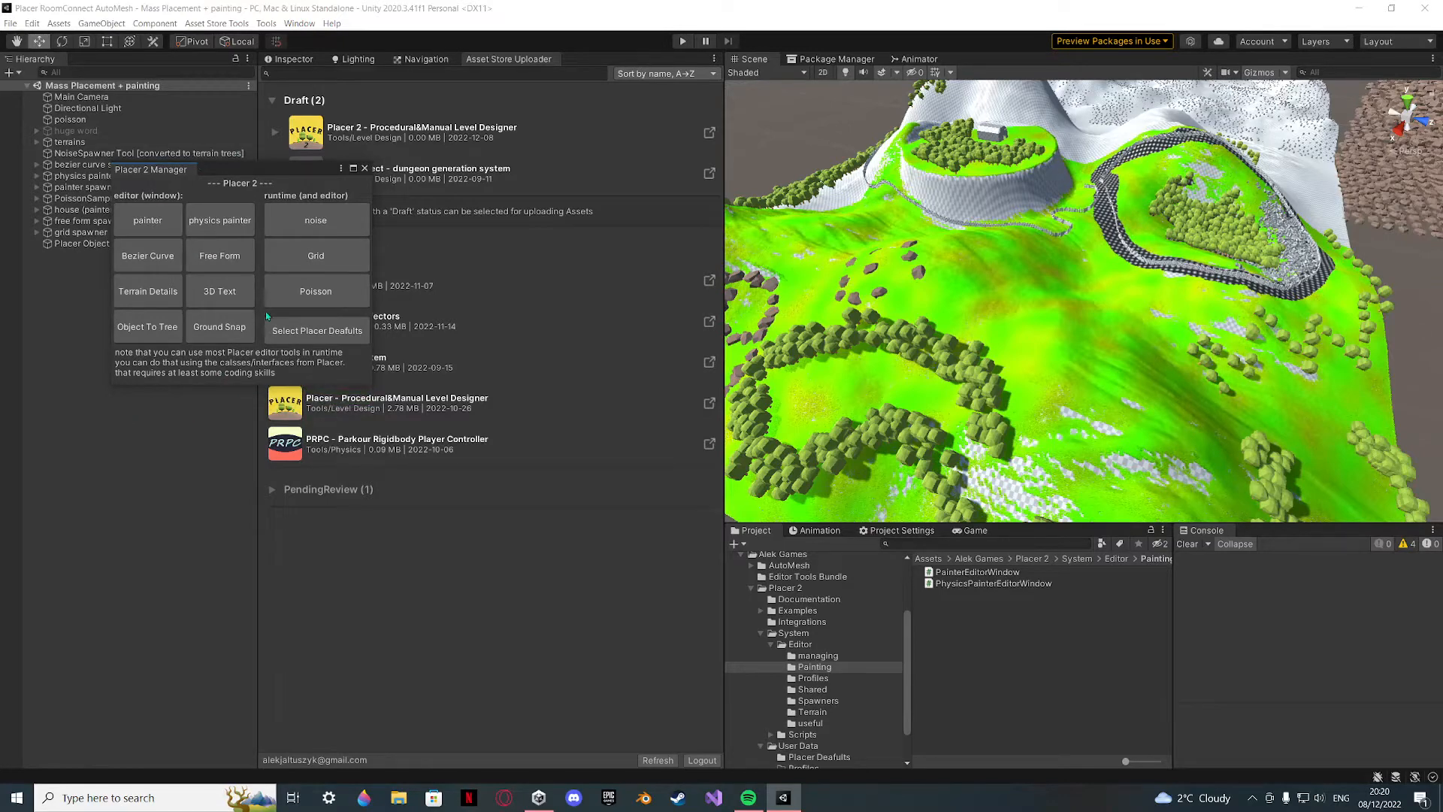
{"action": "left_click_drag", "start_coordinate": [249, 175], "coordinate": [193, 284]}
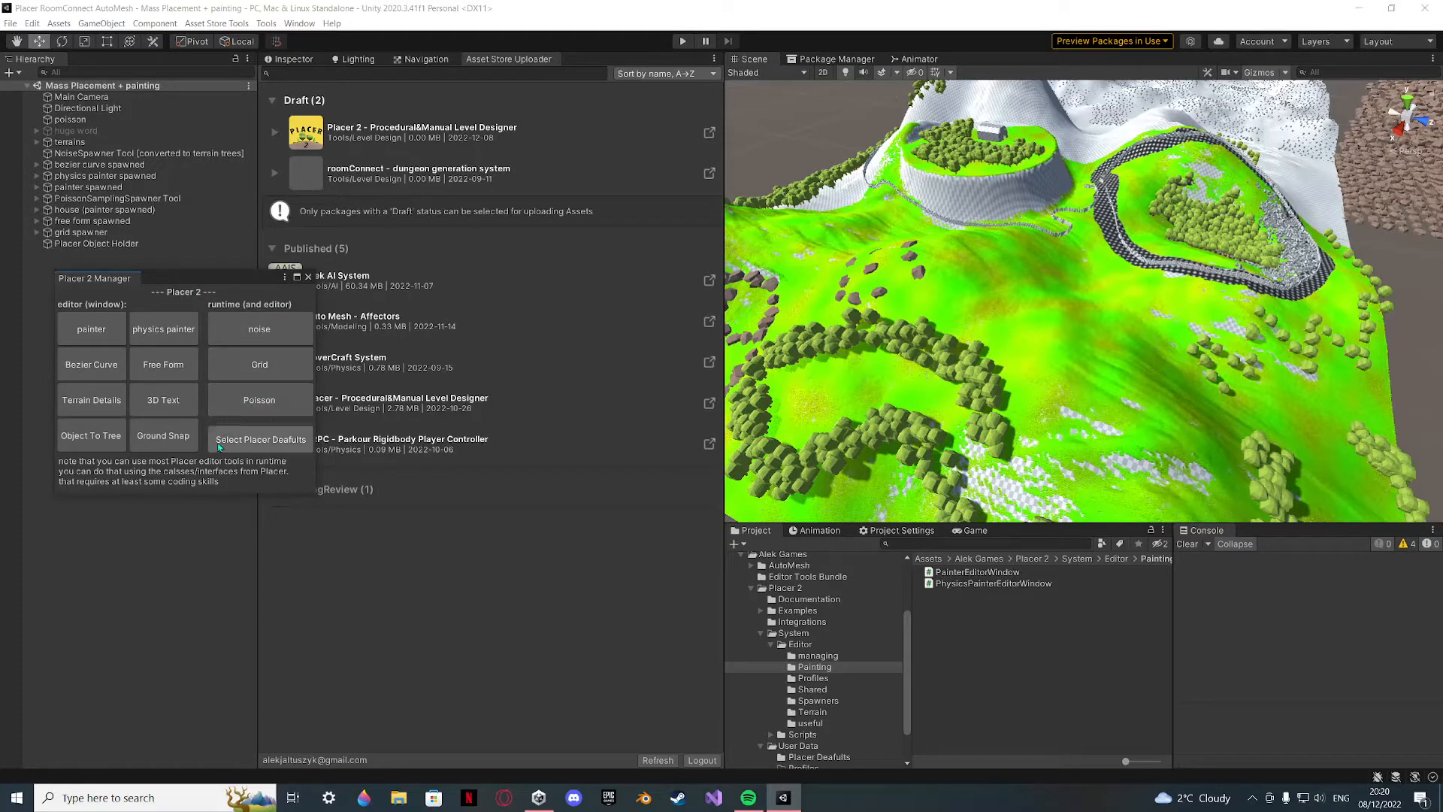
Select the Placer Deafults asset through the manager and show its settings in the Inspector with Painter Values collapsed.
{"action": "left_click", "coordinate": [263, 439]}
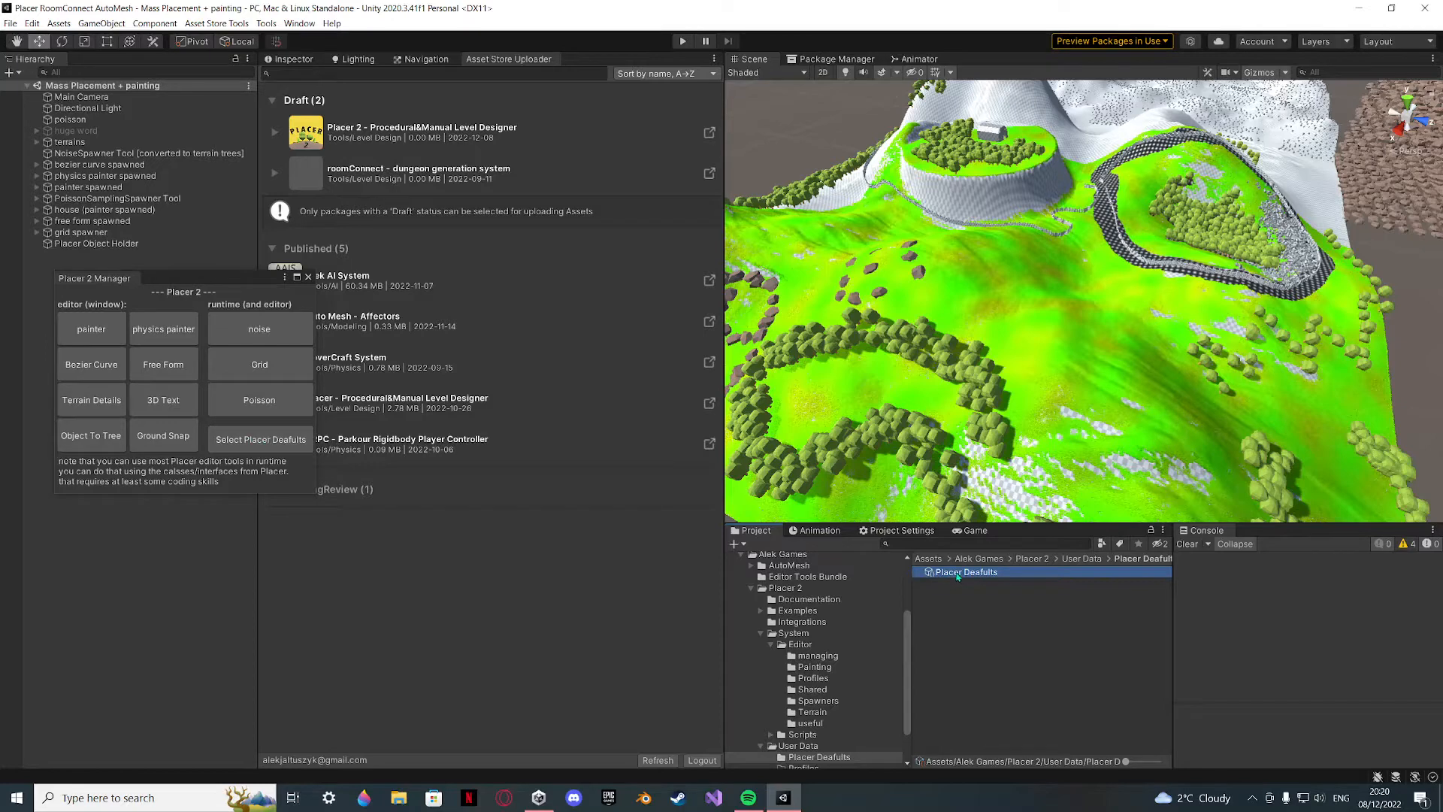
{"action": "left_click", "coordinate": [290, 58]}
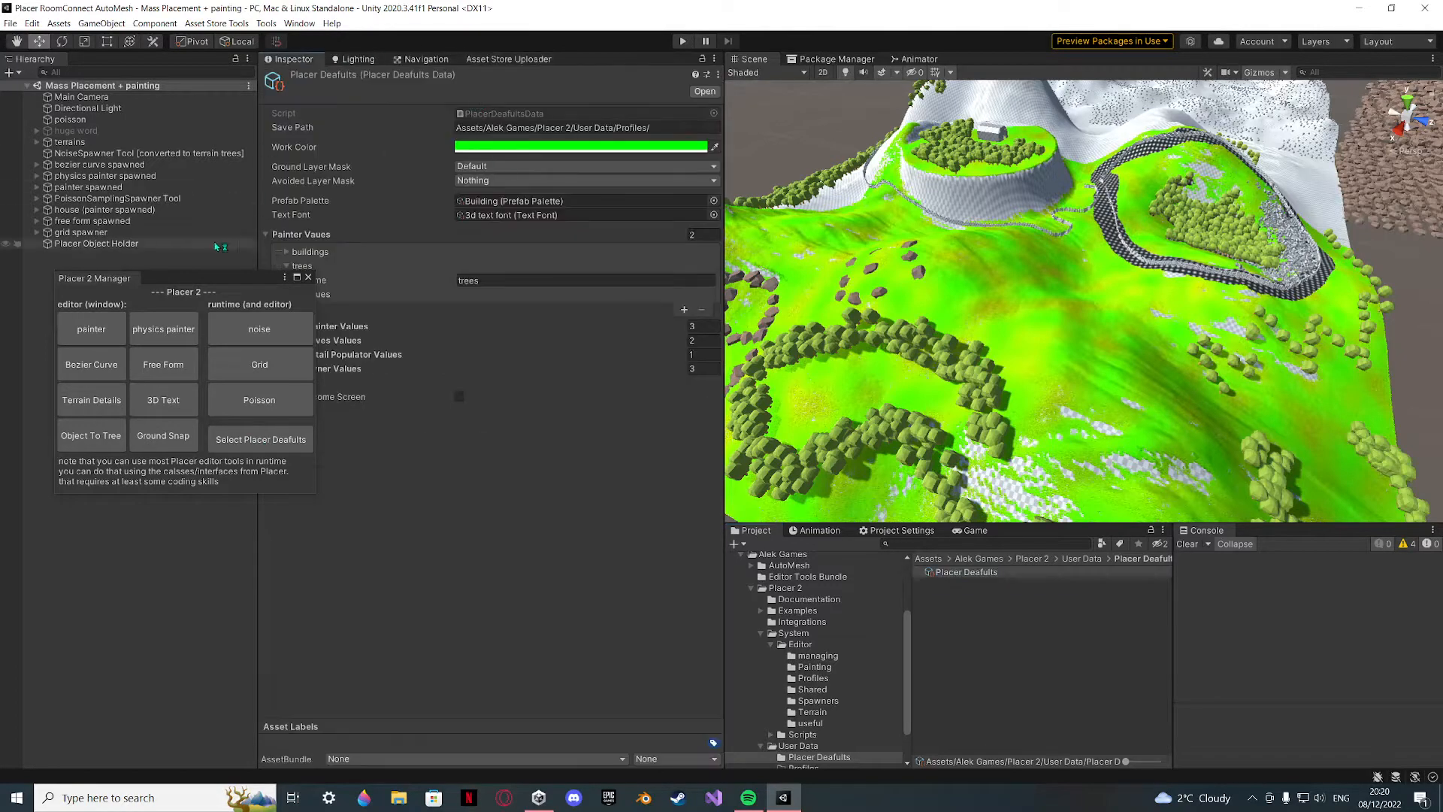
{"action": "mouse_move", "coordinate": [211, 279]}
{"action": "left_mouse_down"}
{"action": "mouse_move", "coordinate": [161, 327]}
{"action": "mouse_move", "coordinate": [165, 472]}
{"action": "left_mouse_up"}
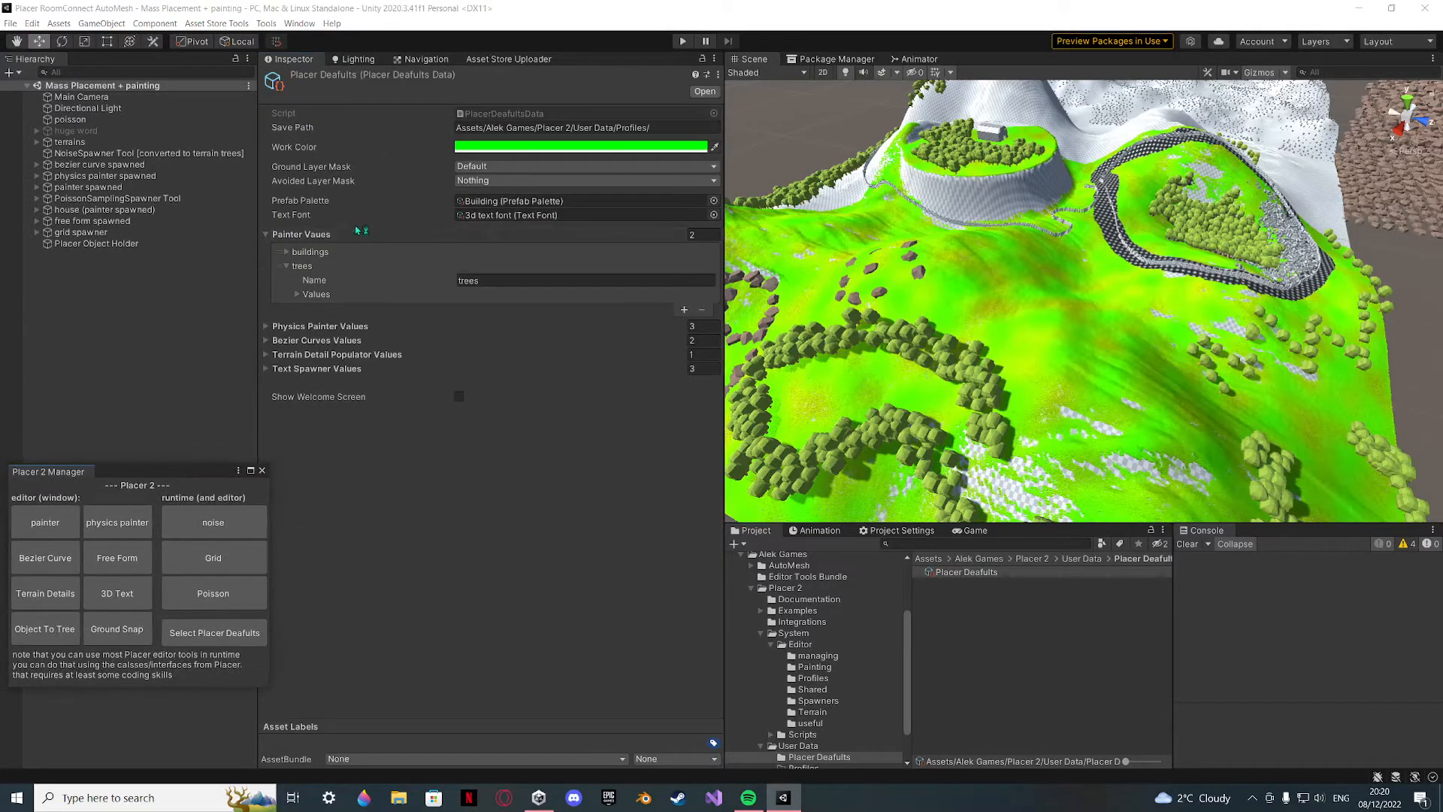
{"action": "left_click", "coordinate": [294, 237]}
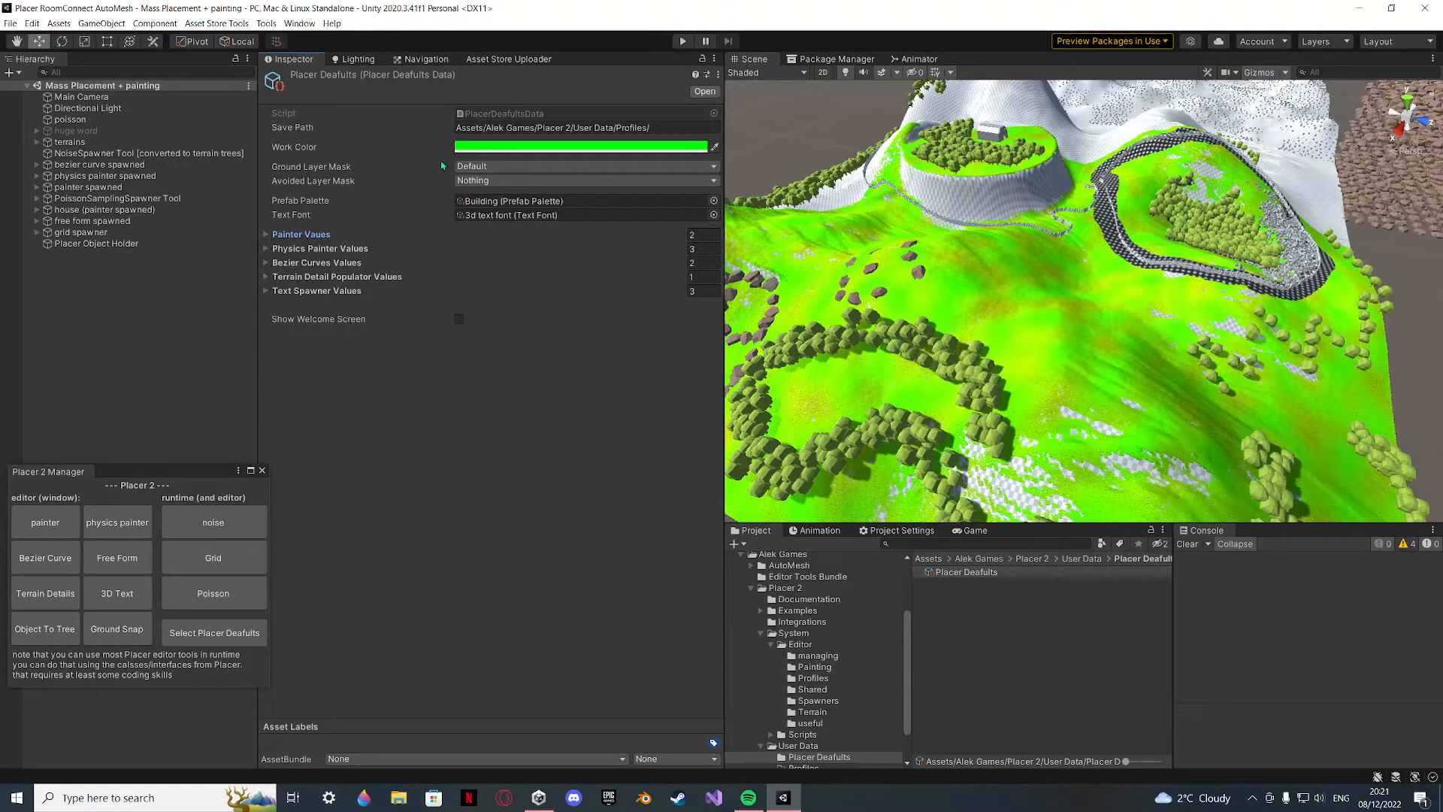
Look through the Ground Layer Mask options of the Placer Deafults asset without changing the selection.
{"action": "left_click", "coordinate": [466, 166]}
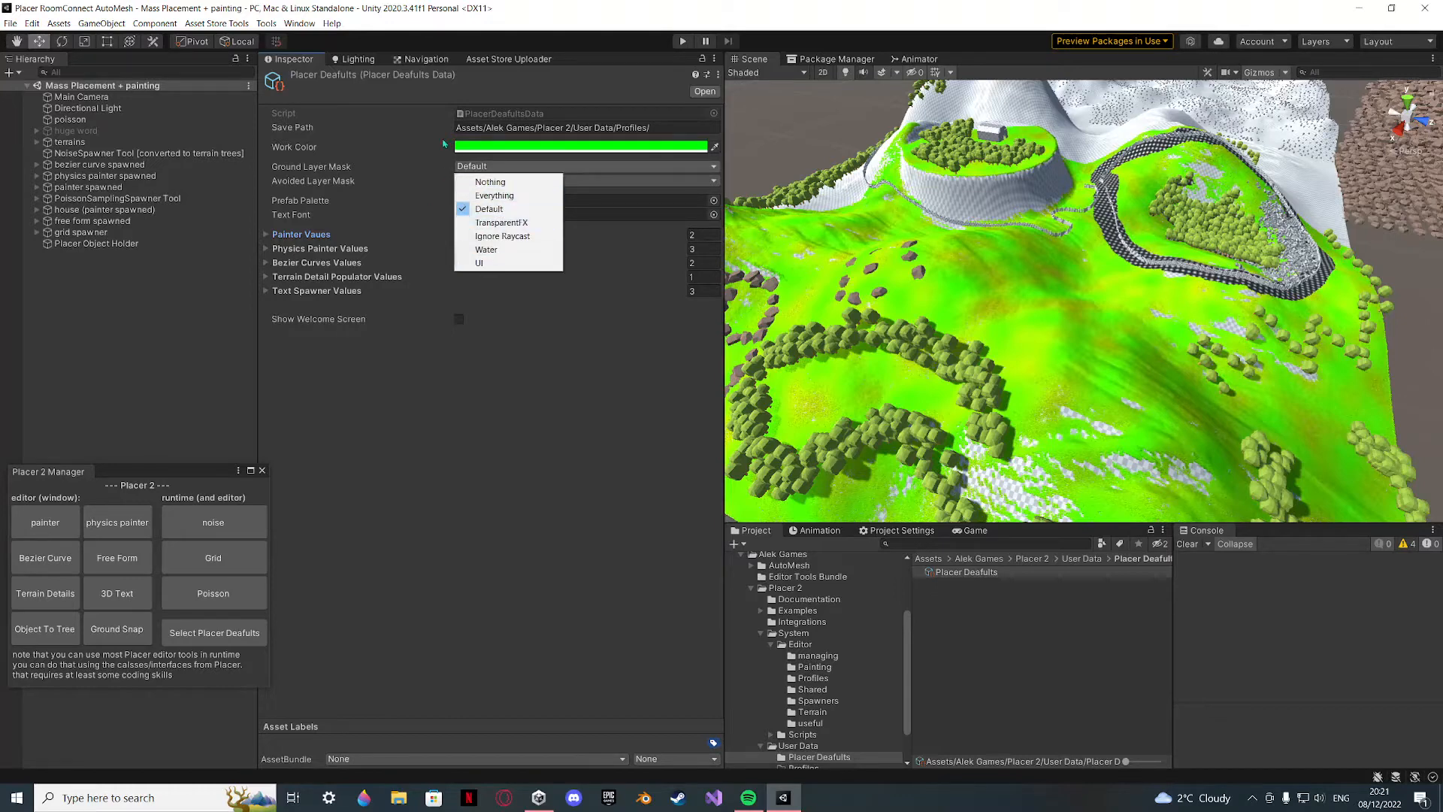
{"action": "left_click", "coordinate": [355, 172]}
{"action": "left_click", "coordinate": [323, 167]}
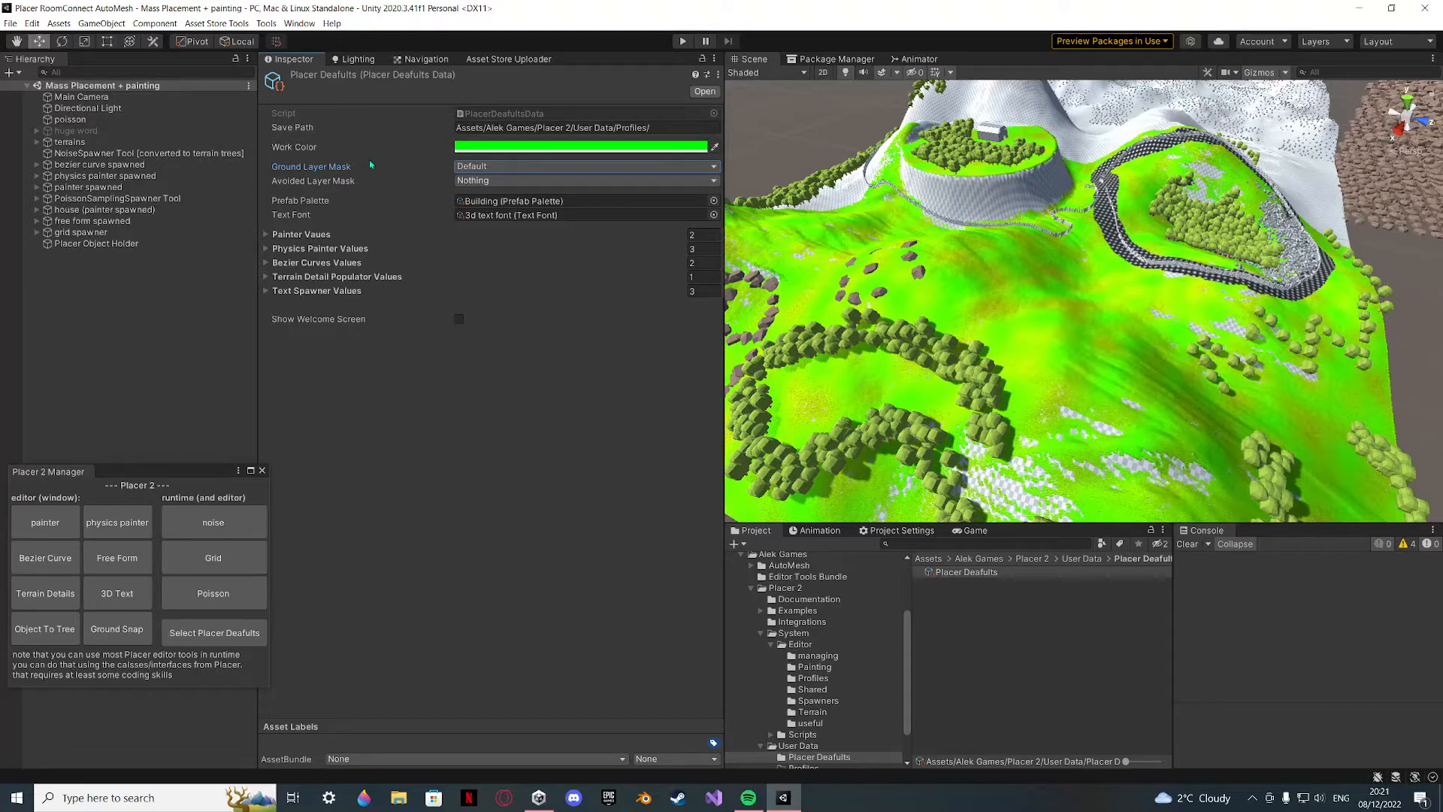
Examine the clean preset under Text Spawner Values, including its detailed values, and collapse the list again.
{"action": "left_click", "coordinate": [338, 291]}
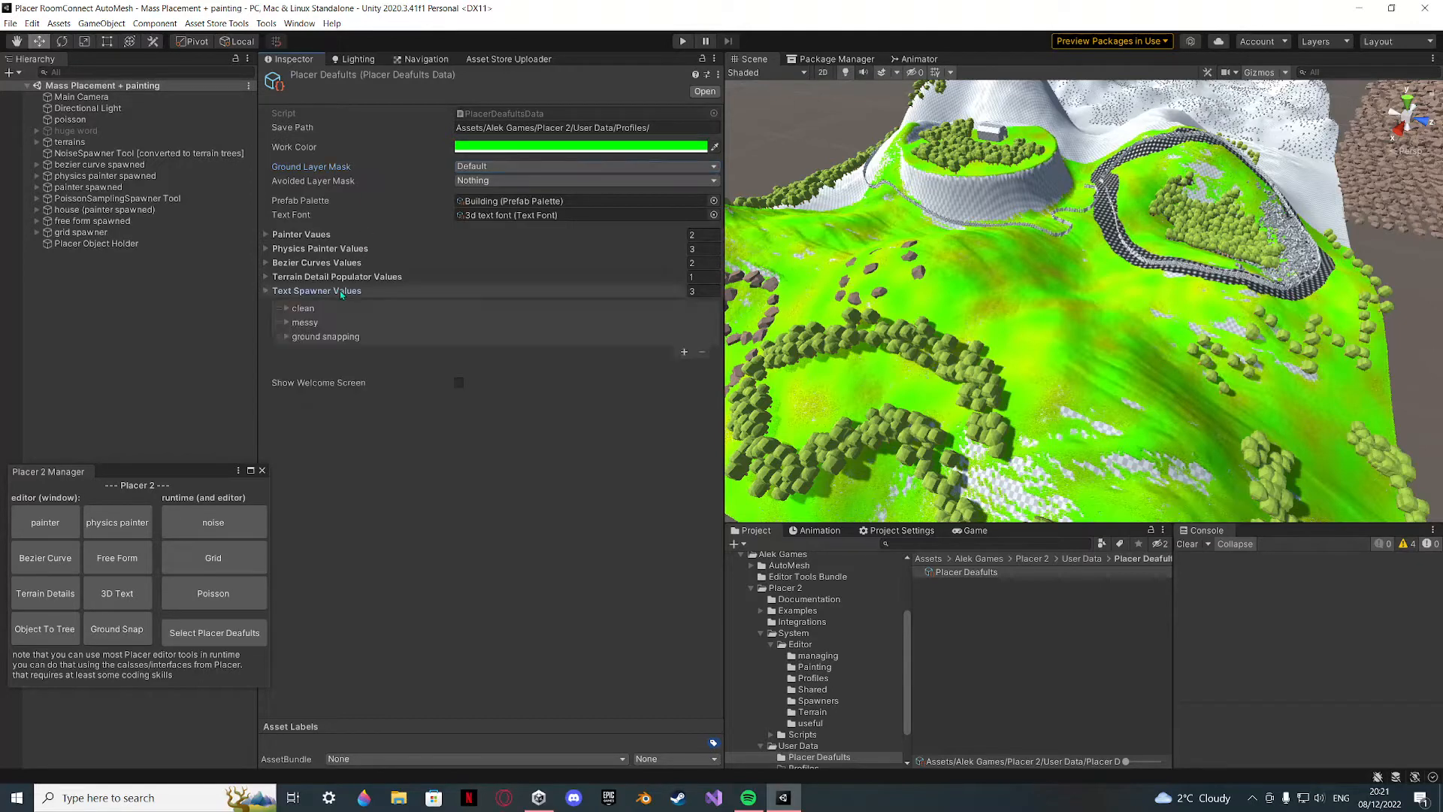
{"action": "left_click", "coordinate": [305, 308]}
{"action": "left_click", "coordinate": [309, 338]}
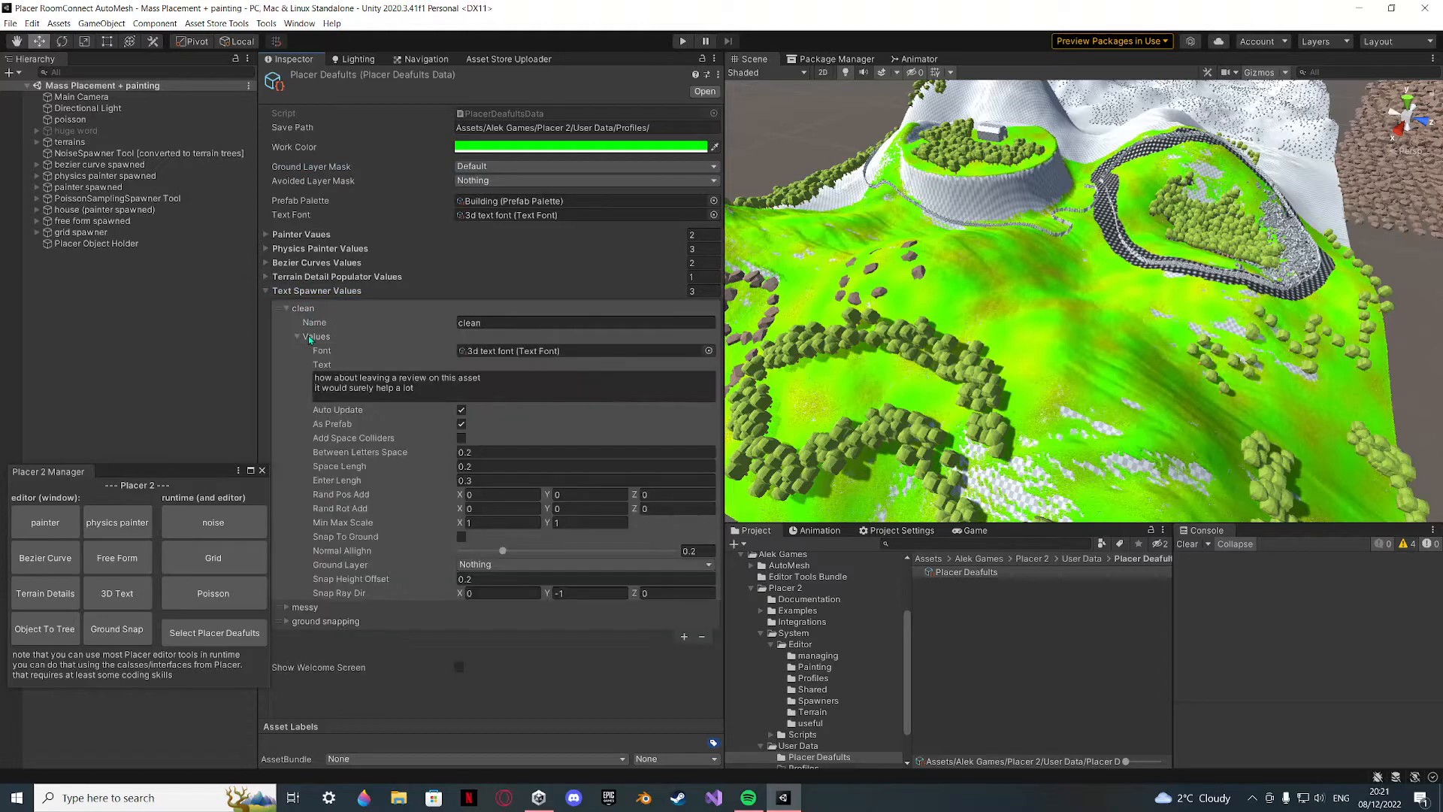
{"action": "left_click", "coordinate": [309, 338]}
{"action": "left_click", "coordinate": [293, 309]}
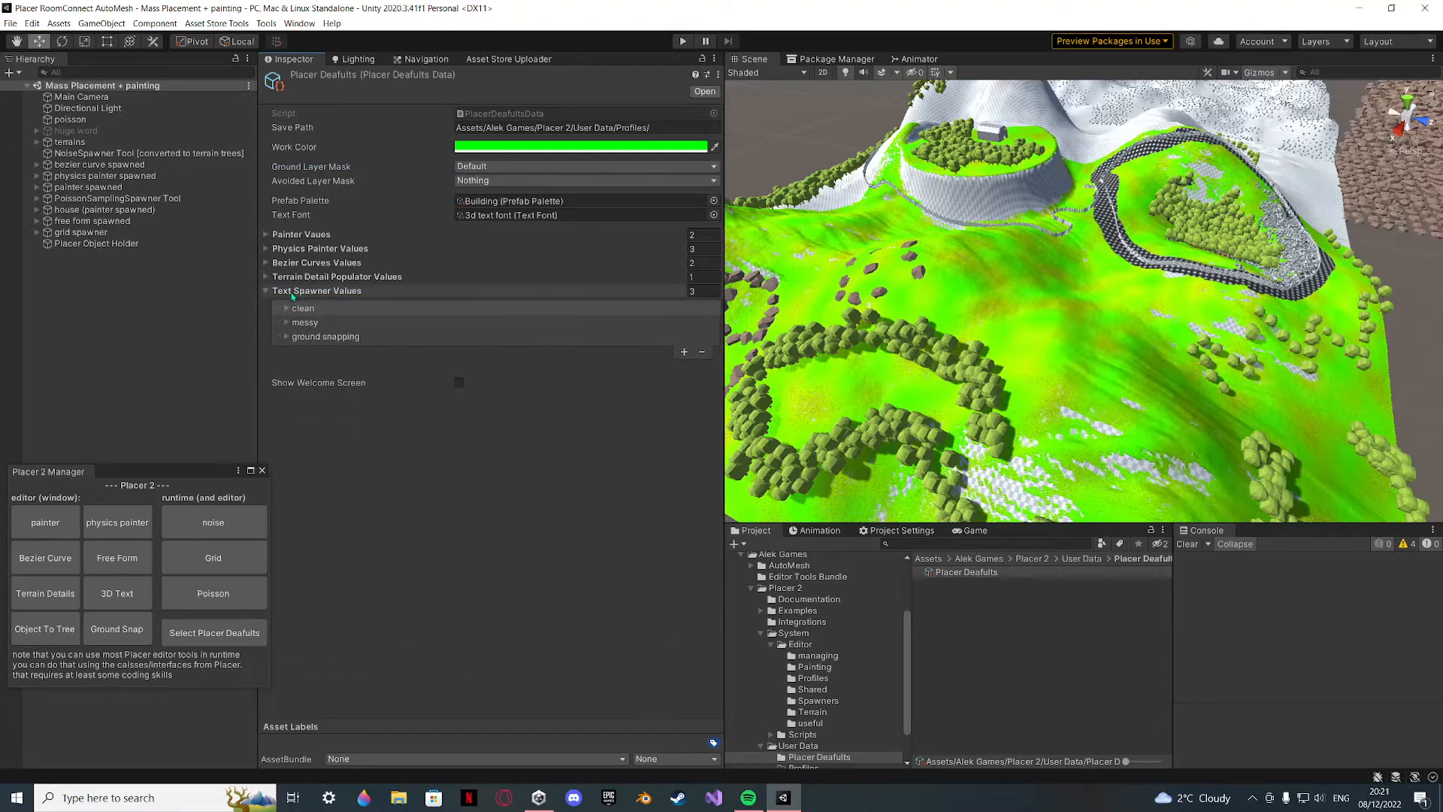
{"action": "left_click", "coordinate": [293, 292]}
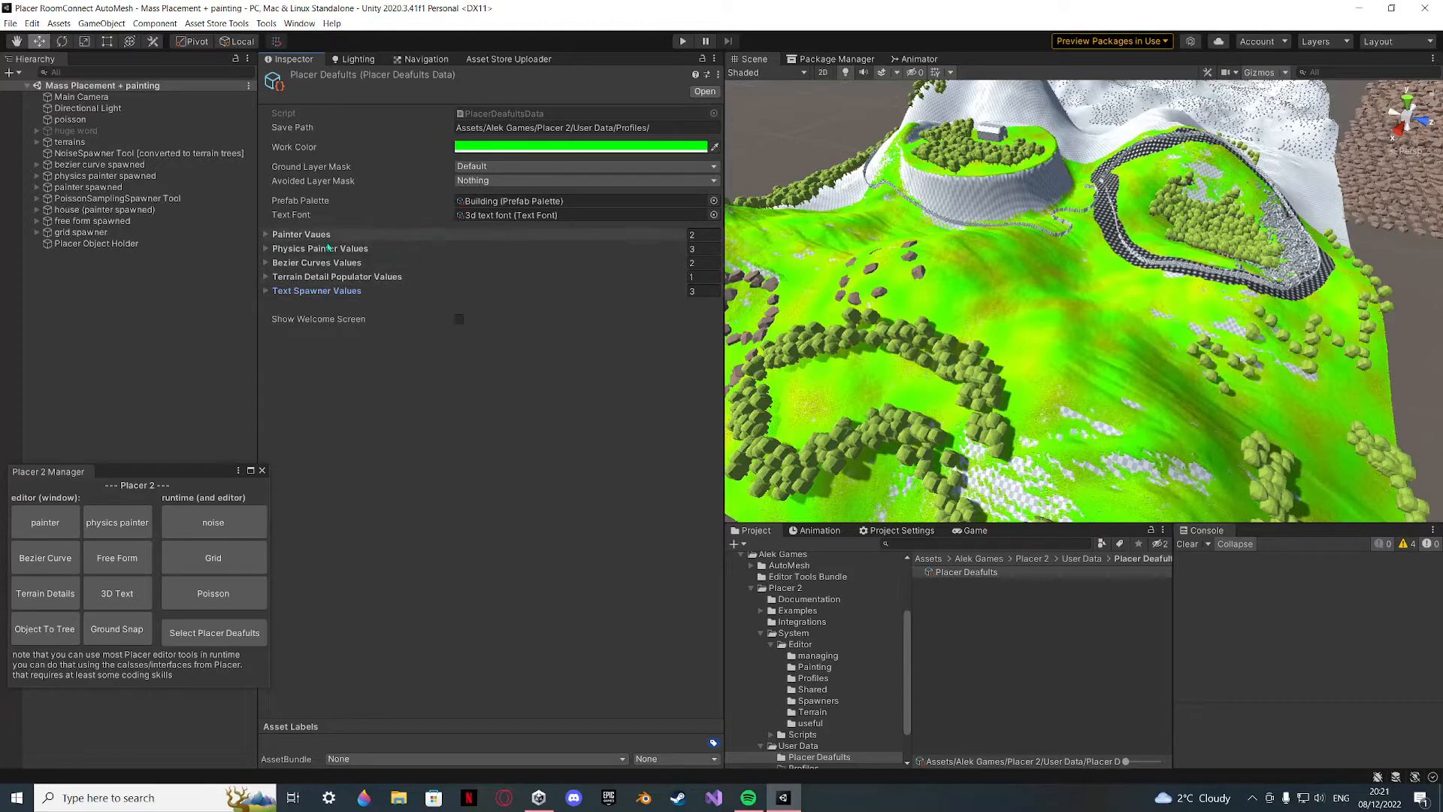
Launch the painter tool from the manager and dock its window beside the Asset Store Uploader.
{"action": "left_click", "coordinate": [55, 519]}
{"action": "left_click_drag", "start_coordinate": [160, 122], "coordinate": [598, 72]}
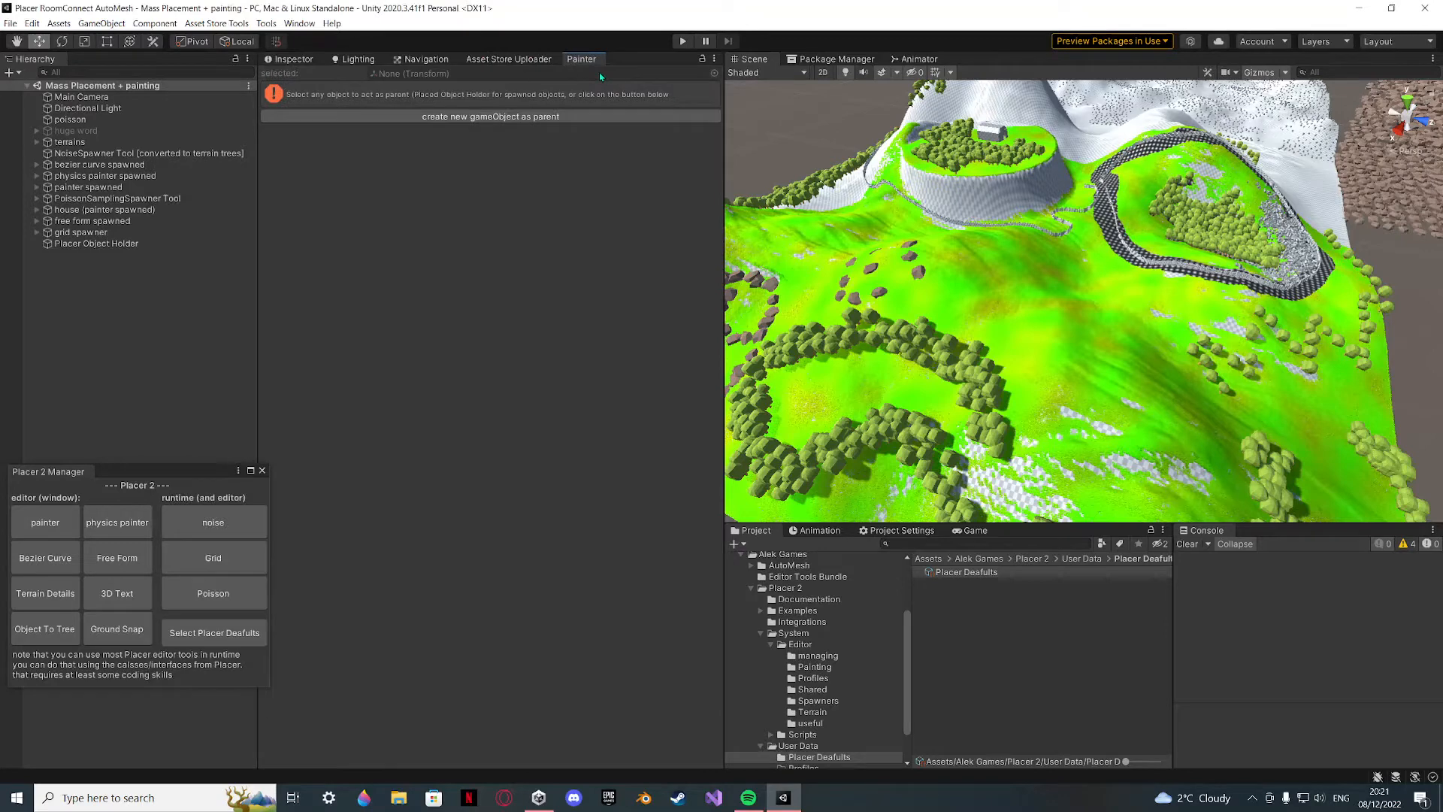
{"action": "left_click", "coordinate": [396, 117]}
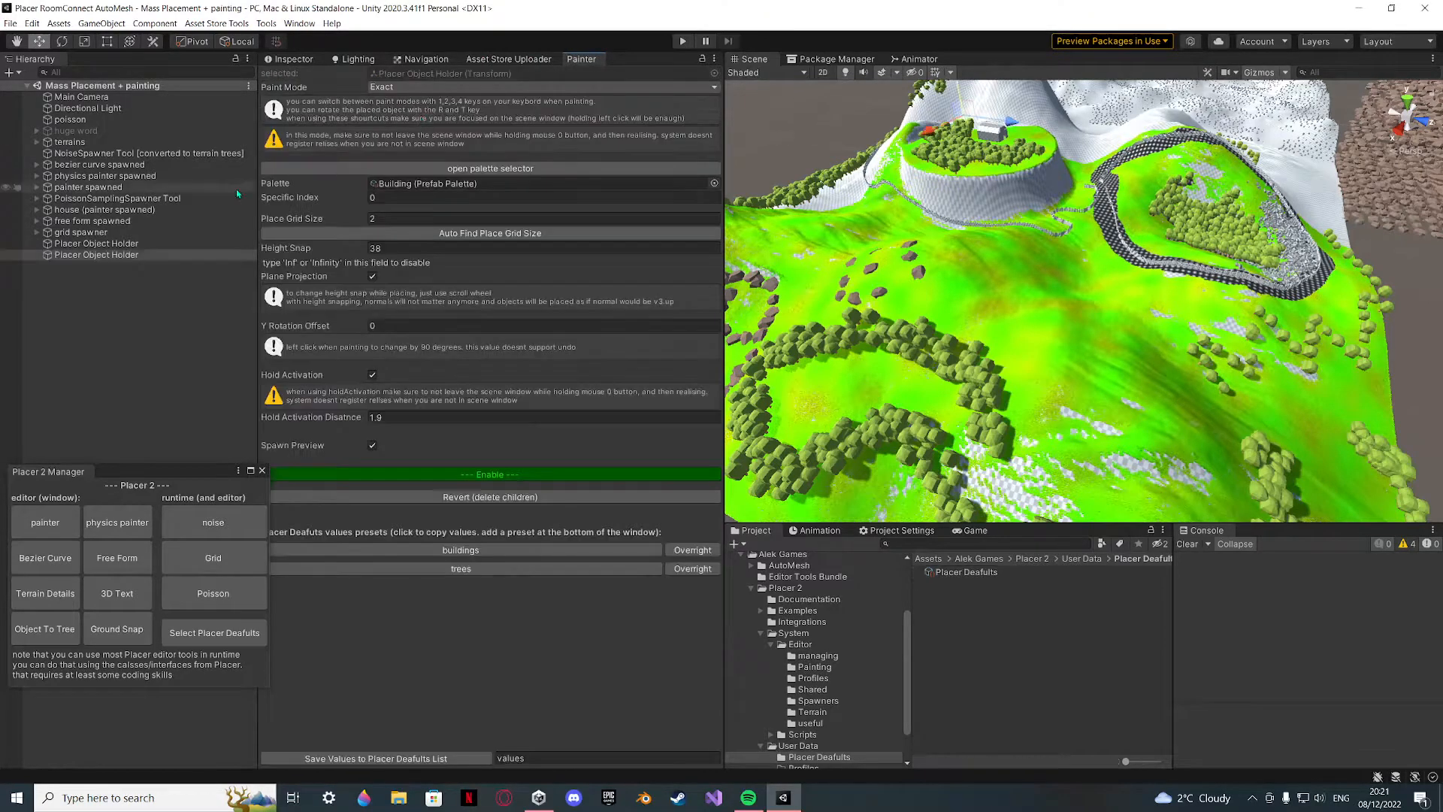
{"action": "left_click", "coordinate": [120, 255]}
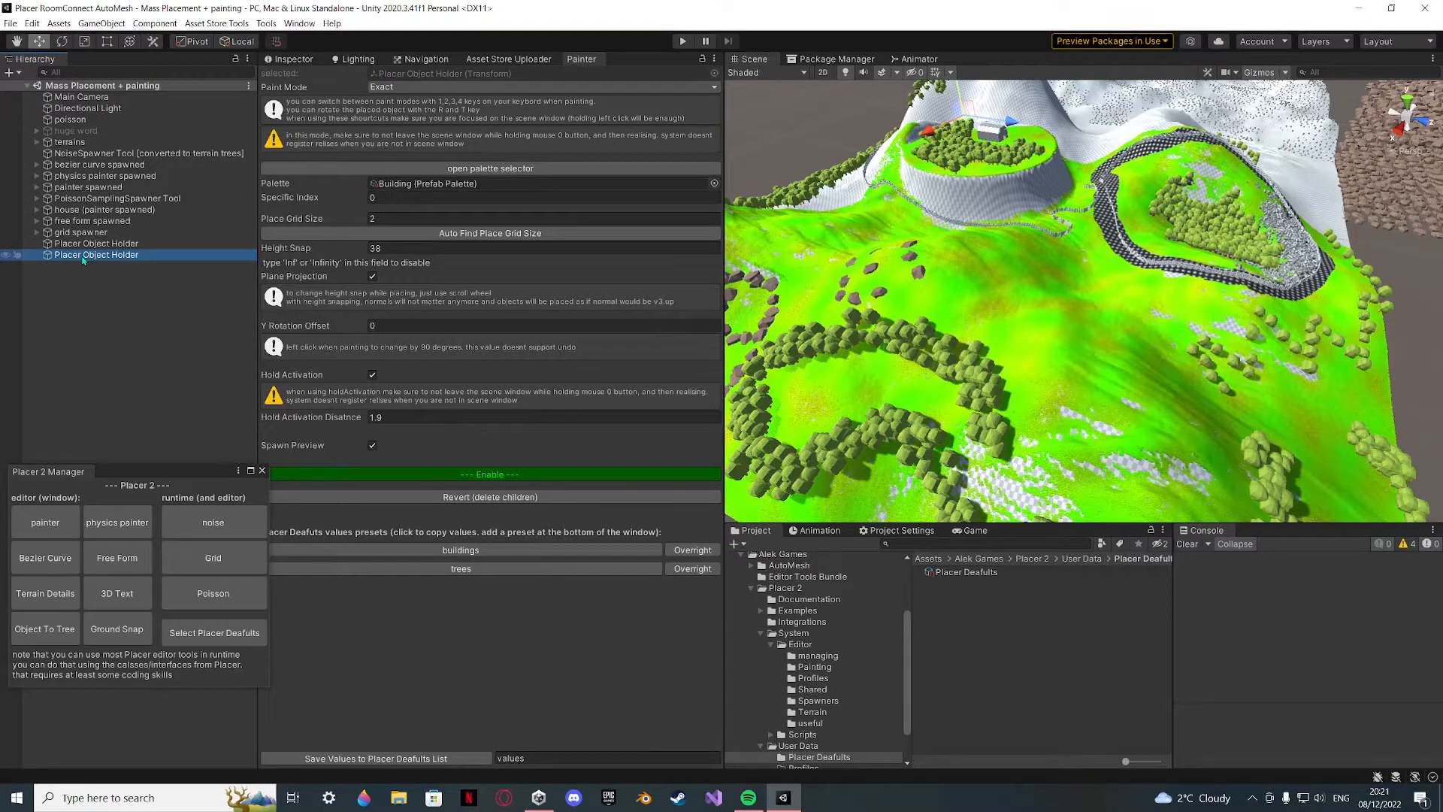
{"action": "key", "text": "Delete"}
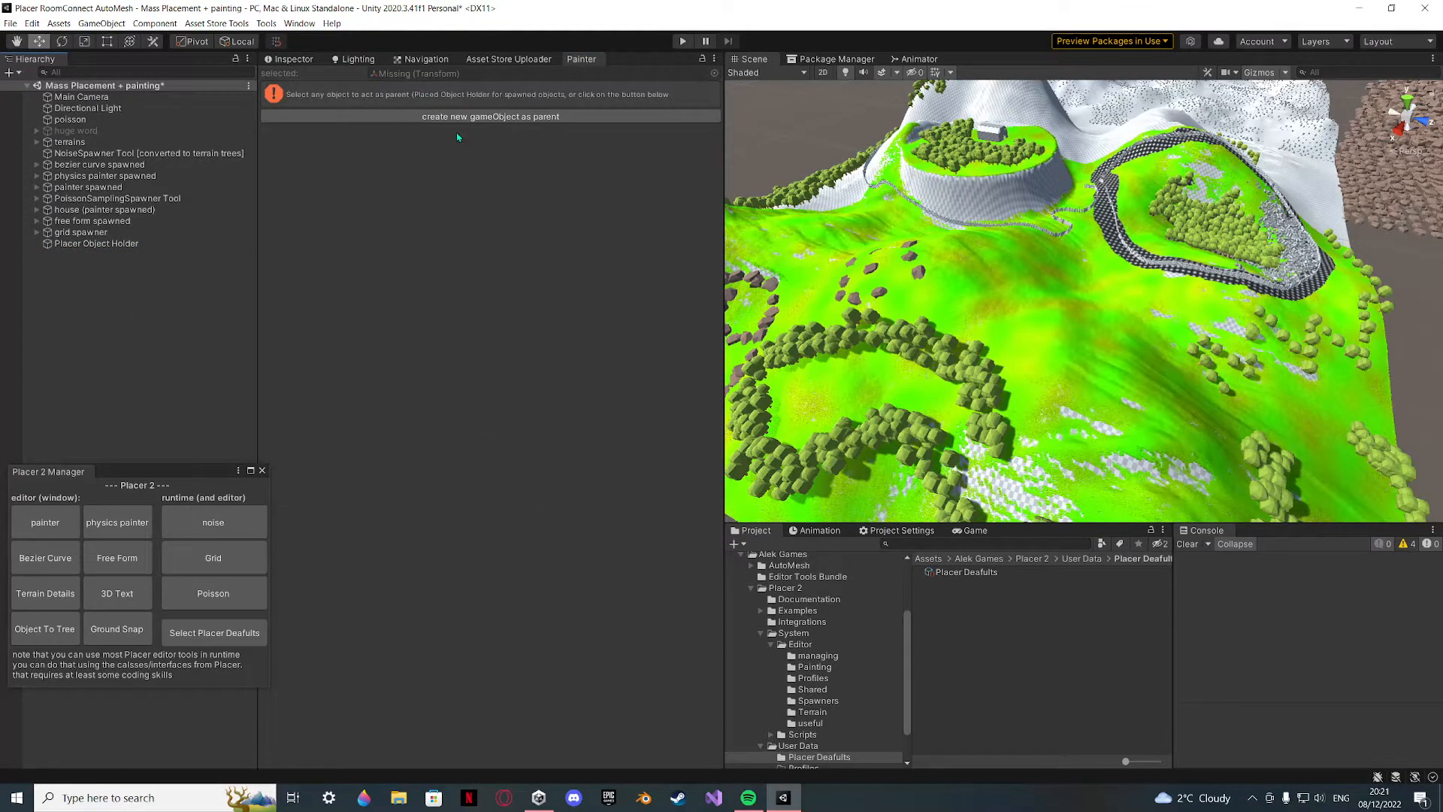
Select the existing Placer Object Holder as the painting parent and dock the Placer 2 Manager below the Hierarchy.
{"action": "left_click", "coordinate": [96, 244]}
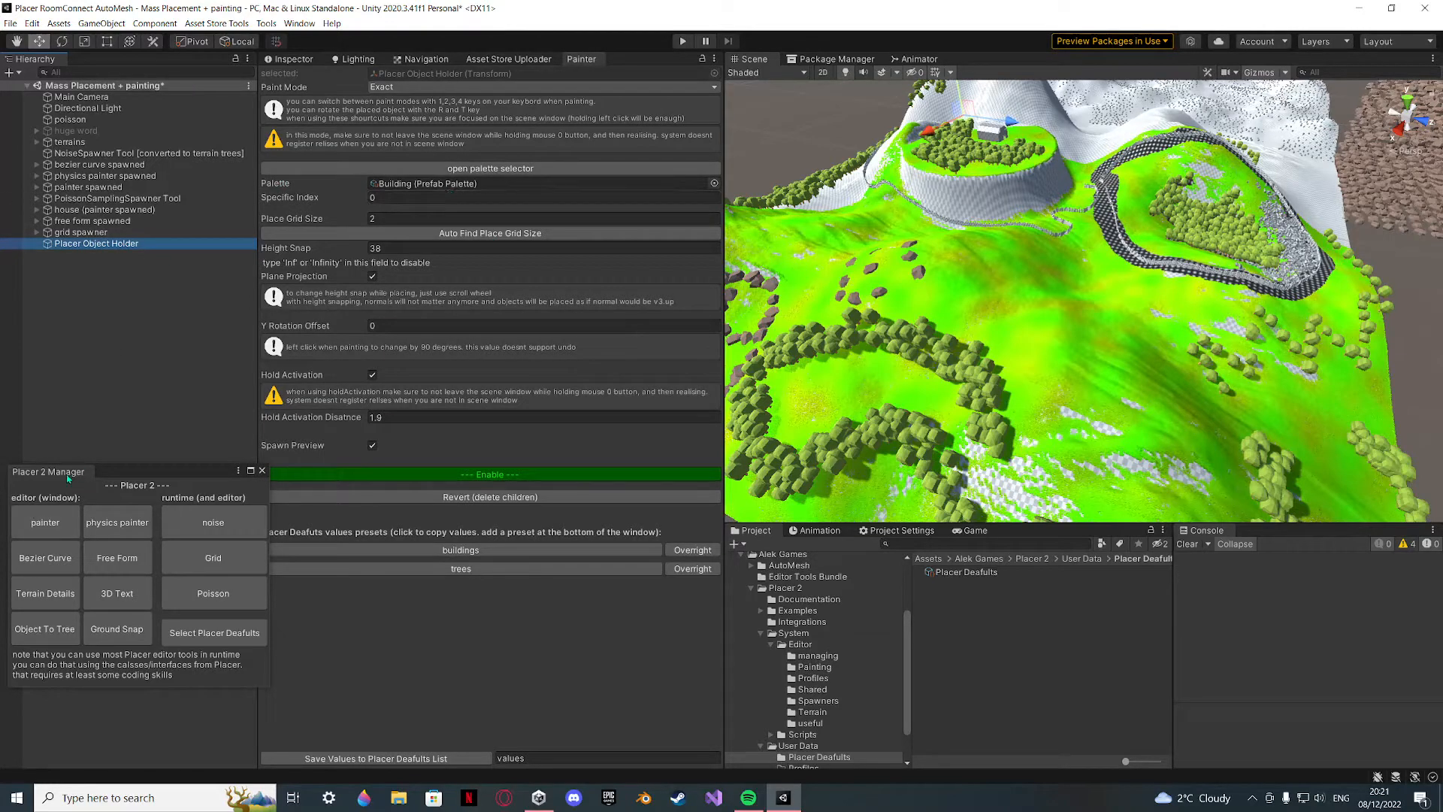
{"action": "left_click_drag", "start_coordinate": [67, 474], "coordinate": [113, 662]}
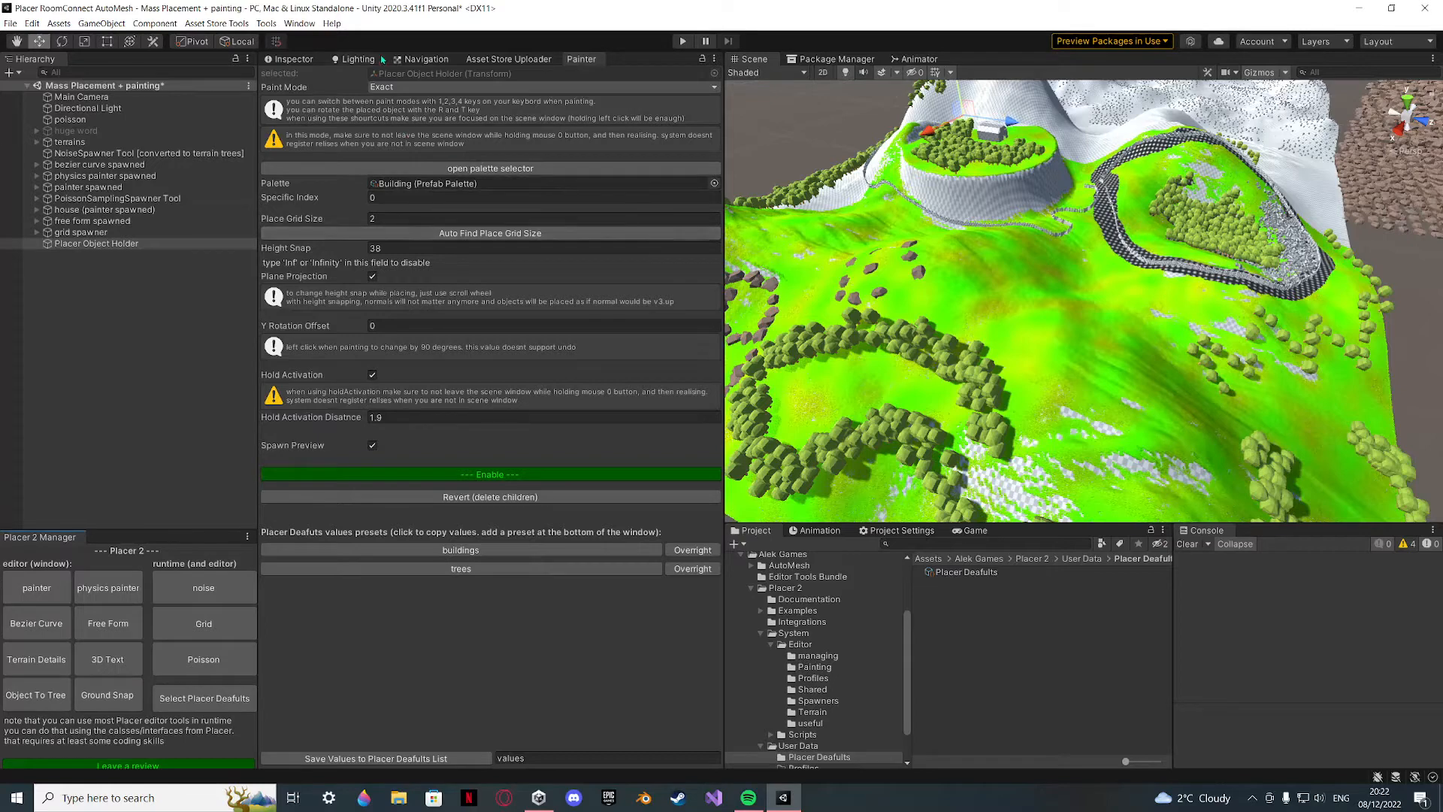
{"action": "left_click", "coordinate": [378, 88]}
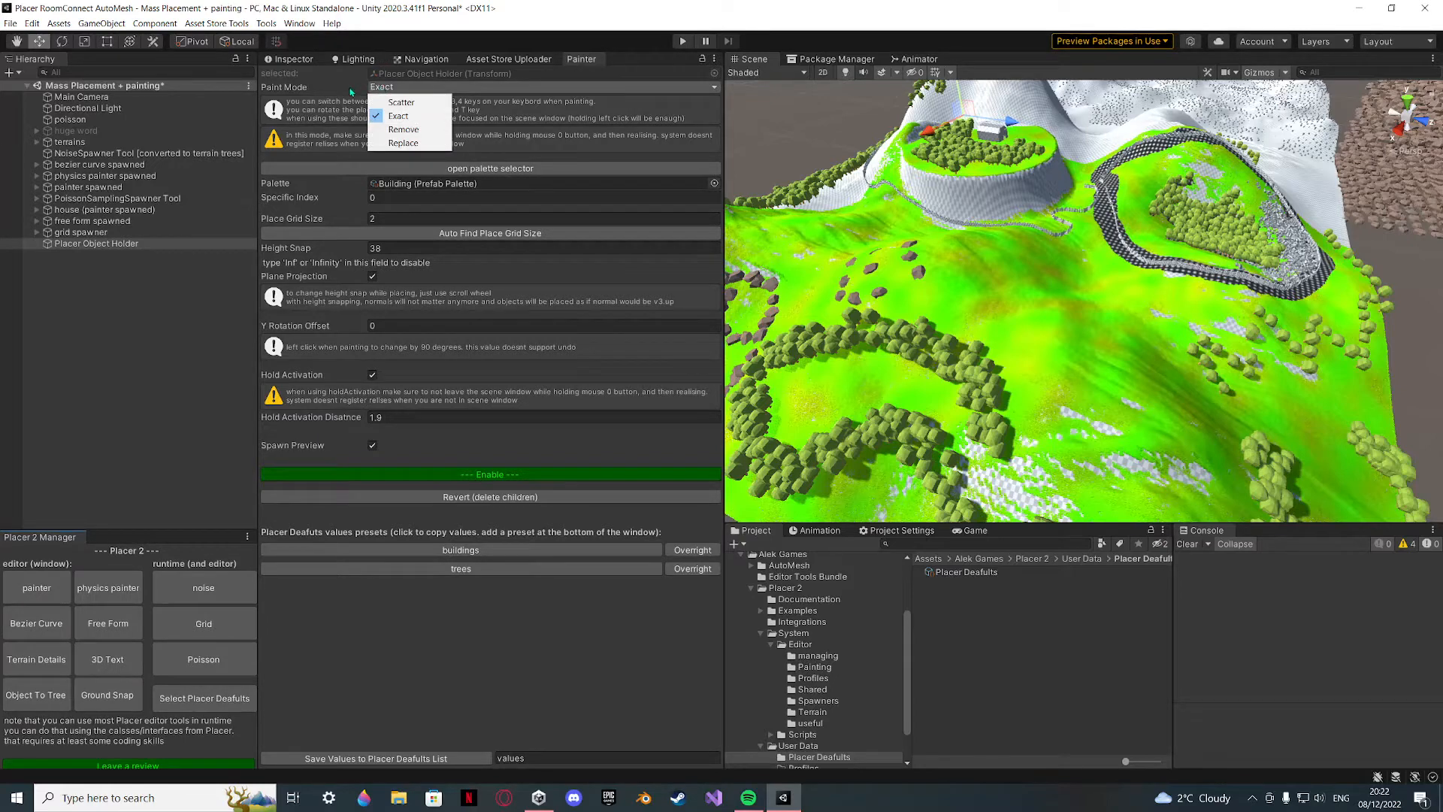
{"action": "left_click", "coordinate": [341, 217]}
Review the Painter Values presets in the Placer Deafults asset alongside the preset list in the Painter.
{"action": "left_click", "coordinate": [1024, 576]}
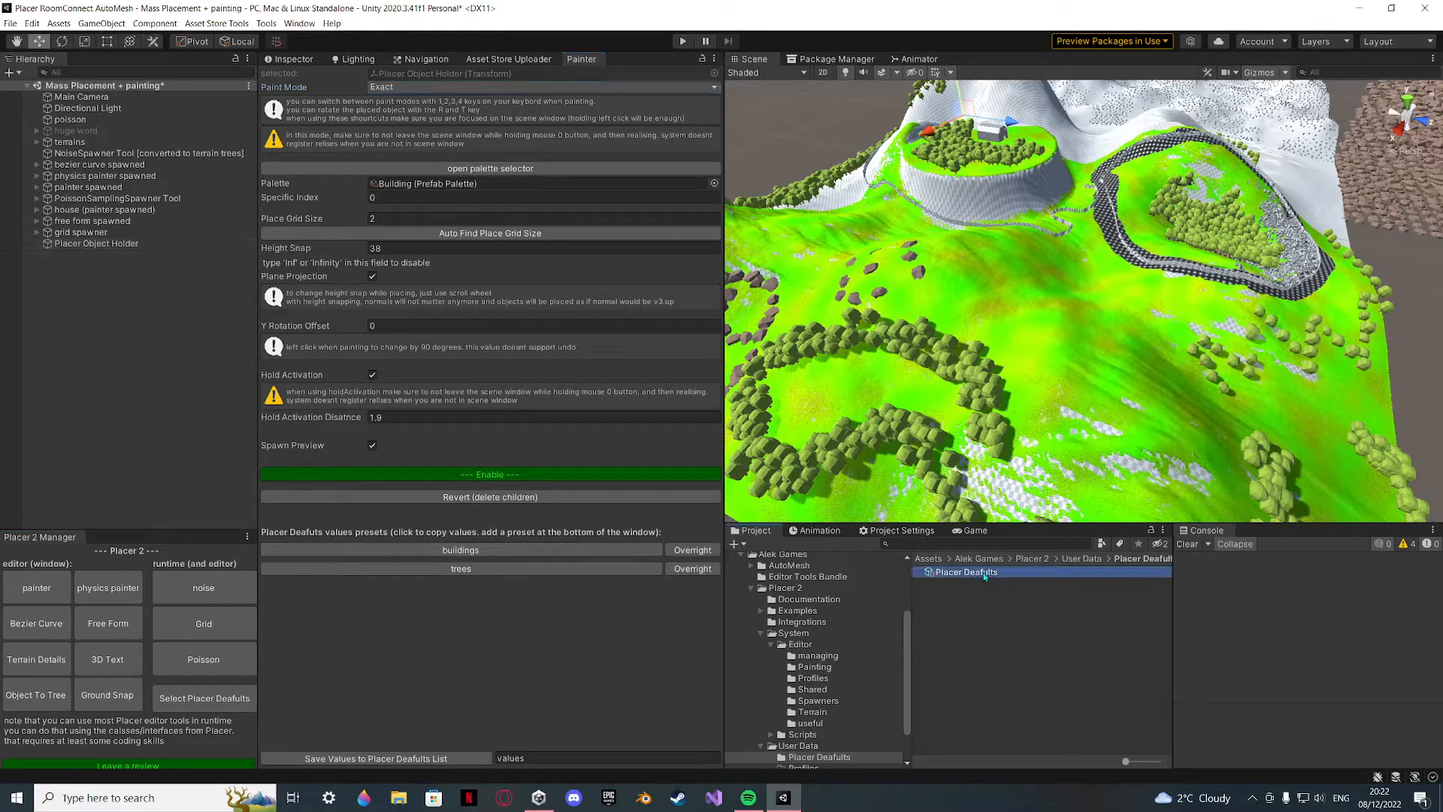
{"action": "left_click", "coordinate": [285, 59]}
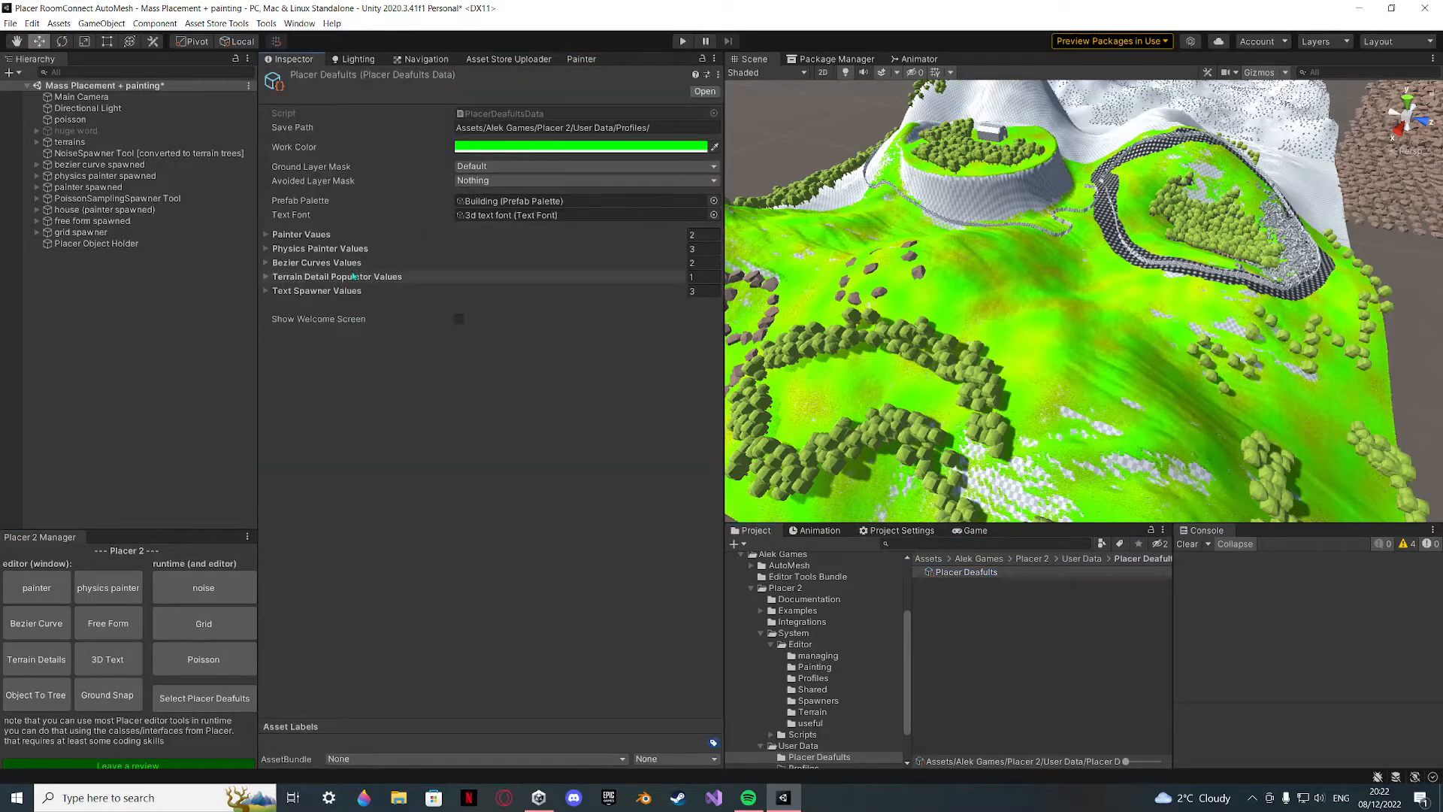
{"action": "left_click", "coordinate": [298, 234]}
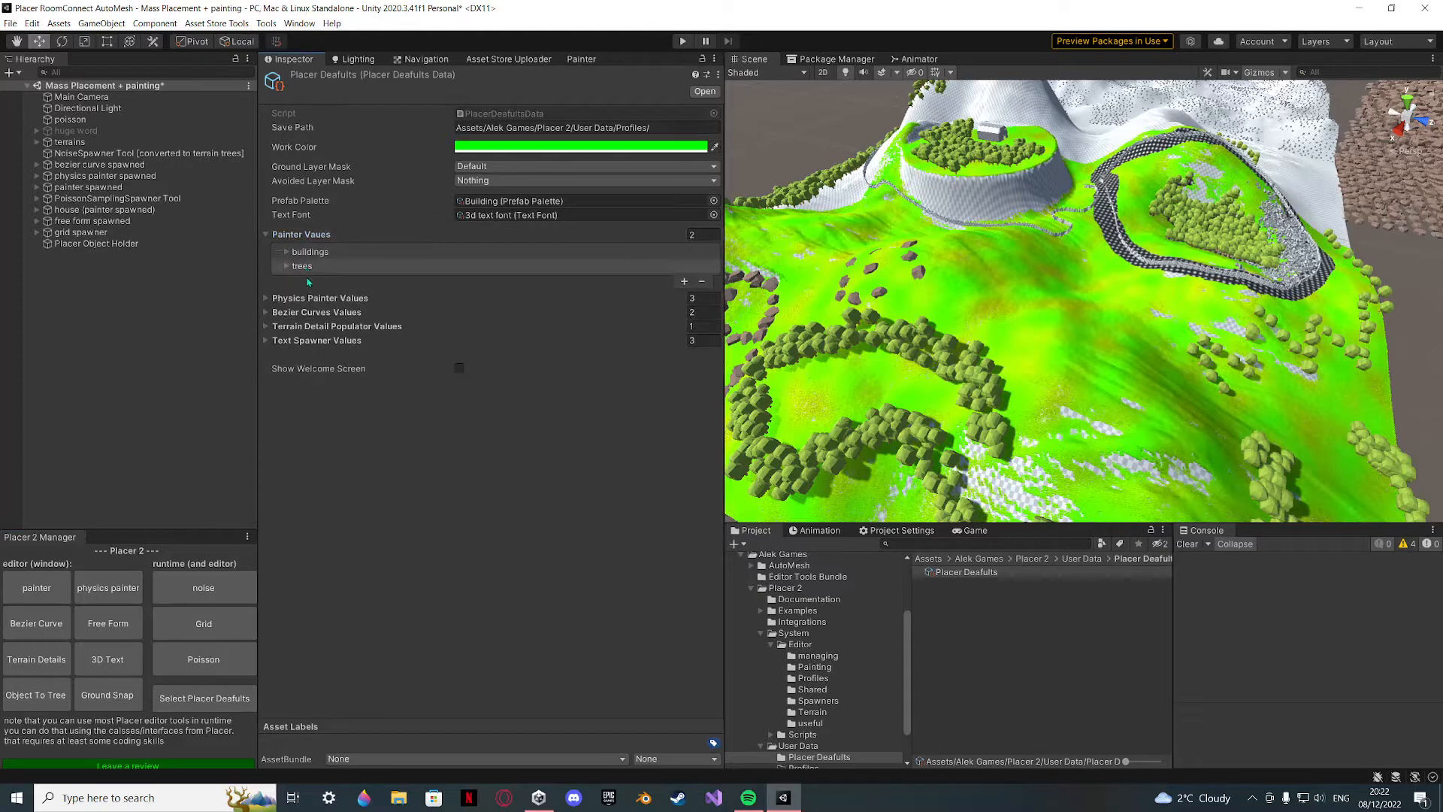
{"action": "left_click", "coordinate": [581, 60]}
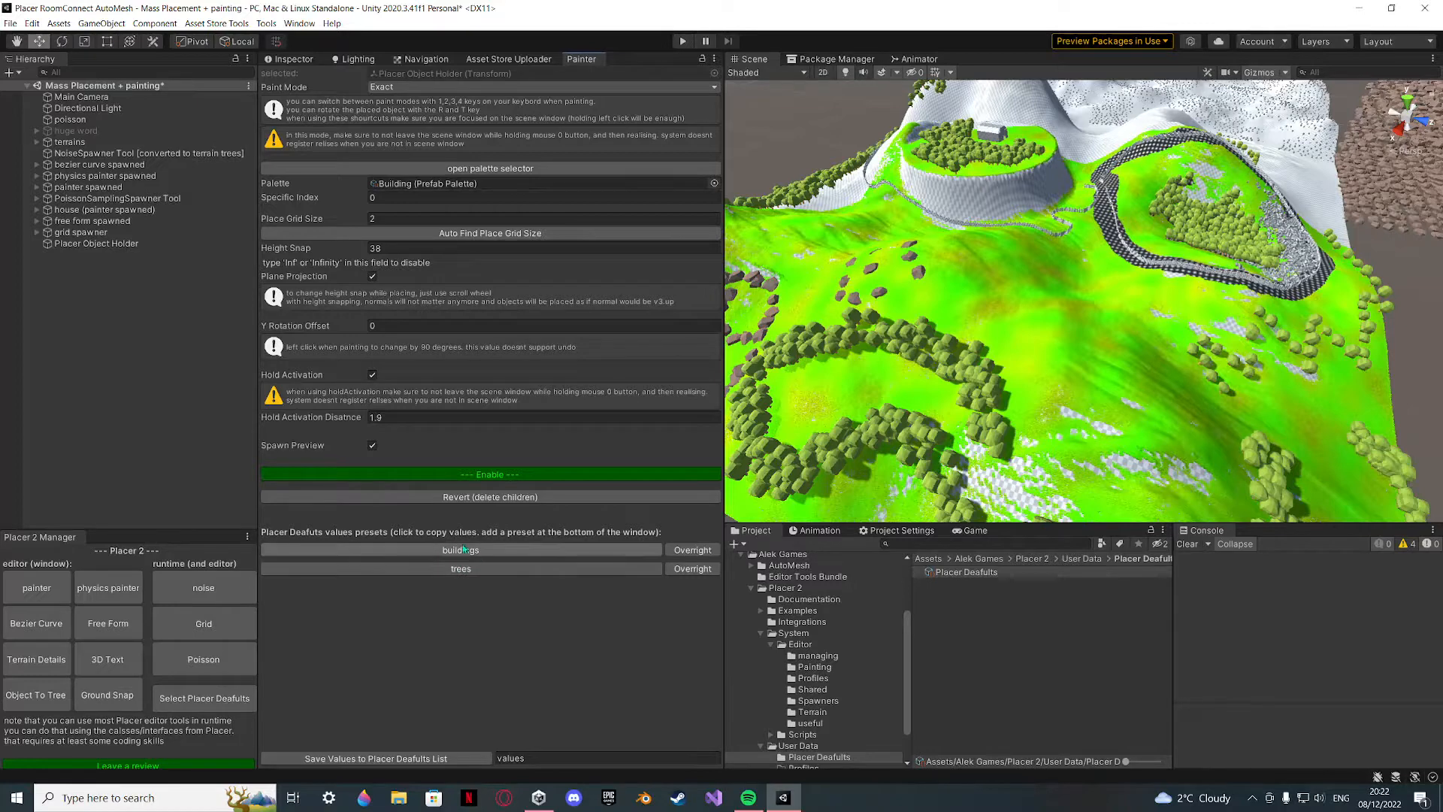
{"action": "left_click", "coordinate": [308, 60]}
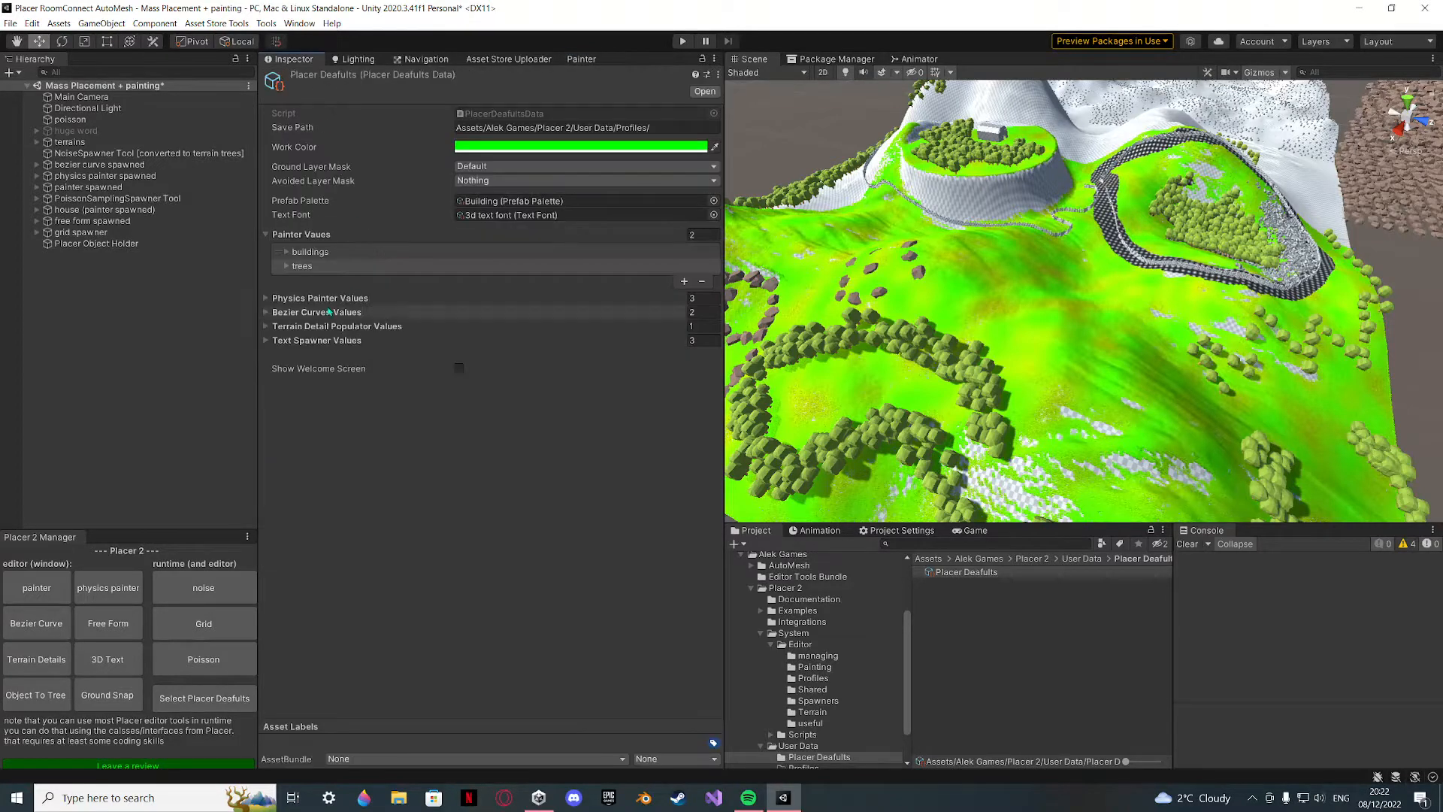
Inspect the buildings and trees presets under Painter Values, including the detailed values of trees, and collapse both entries.
{"action": "left_click", "coordinate": [307, 253]}
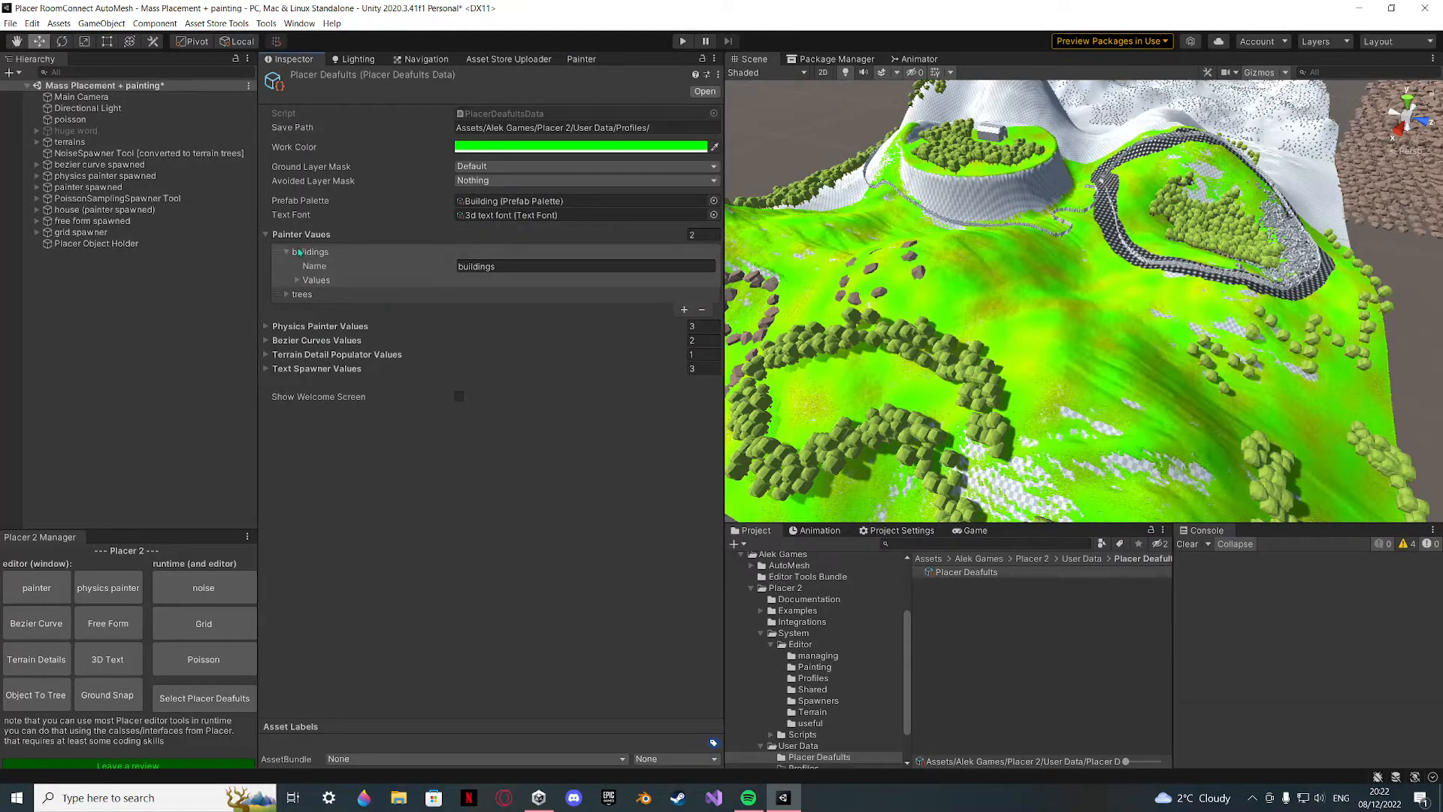
{"action": "left_click", "coordinate": [298, 252]}
{"action": "left_click", "coordinate": [297, 266]}
{"action": "left_click", "coordinate": [312, 294]}
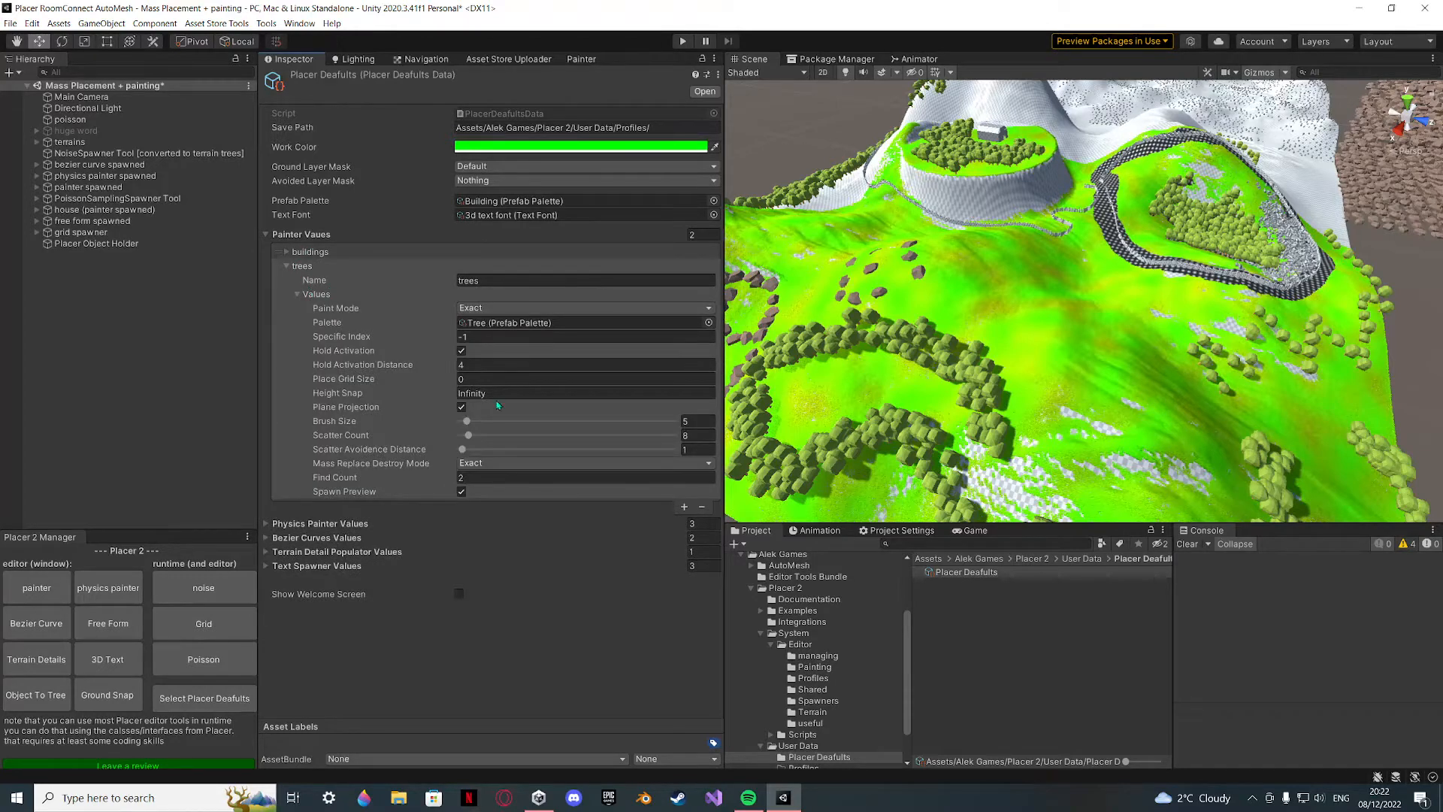
{"action": "left_click", "coordinate": [315, 294]}
{"action": "left_click", "coordinate": [301, 266]}
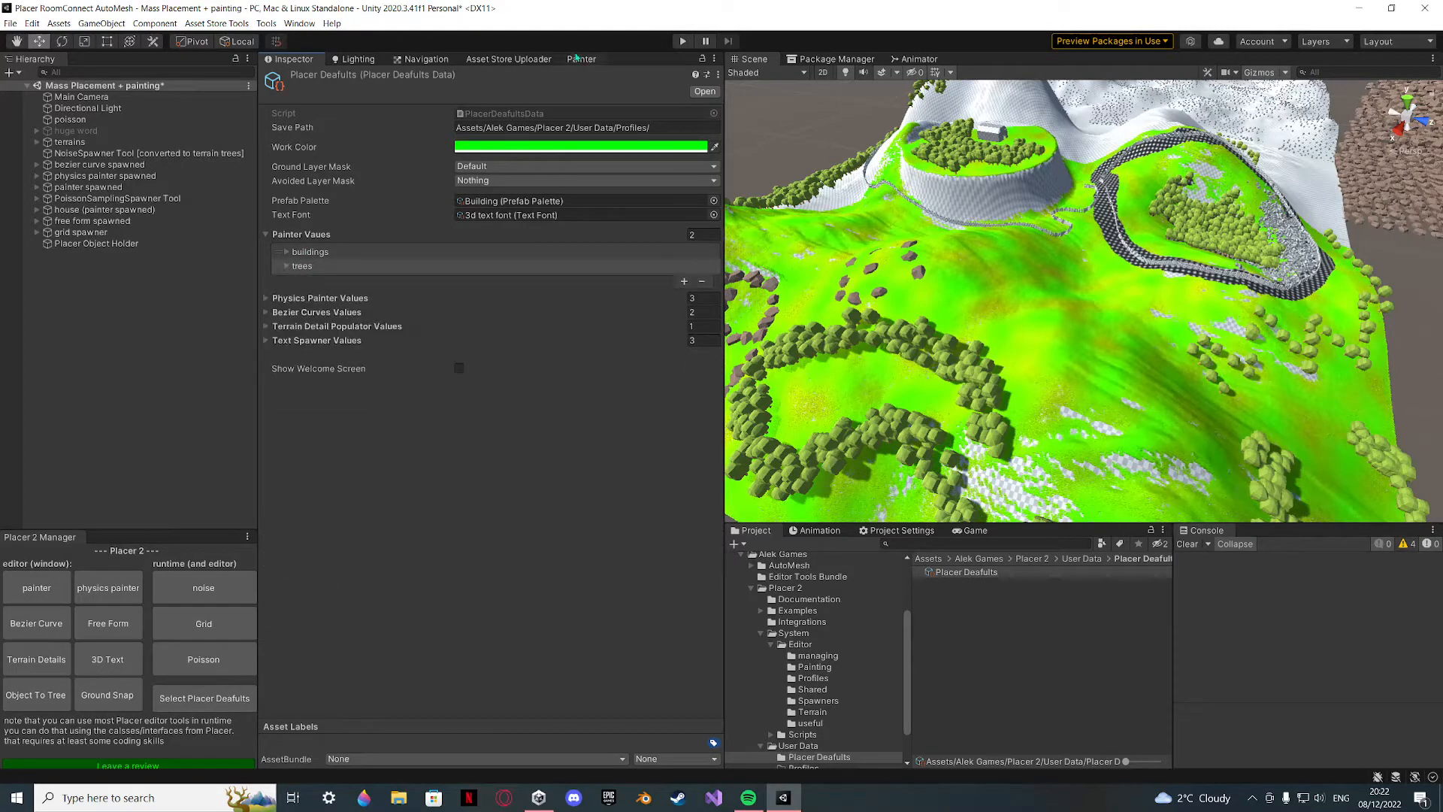
Apply the trees preset in the Painter, enable painting to place trees on the green hillside, and disable painting.
{"action": "left_click", "coordinate": [581, 59]}
{"action": "left_click", "coordinate": [476, 568]}
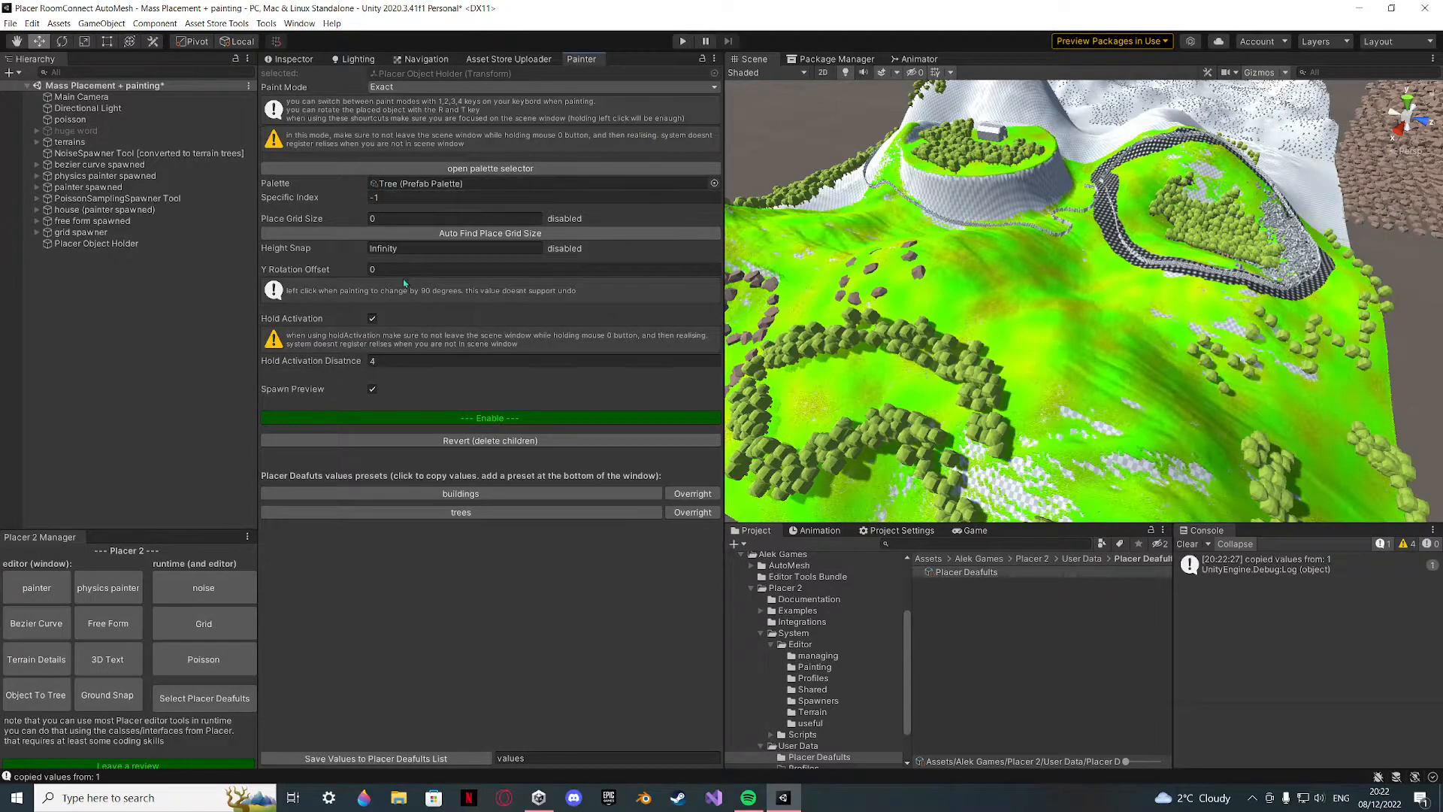
{"action": "left_click", "coordinate": [517, 418]}
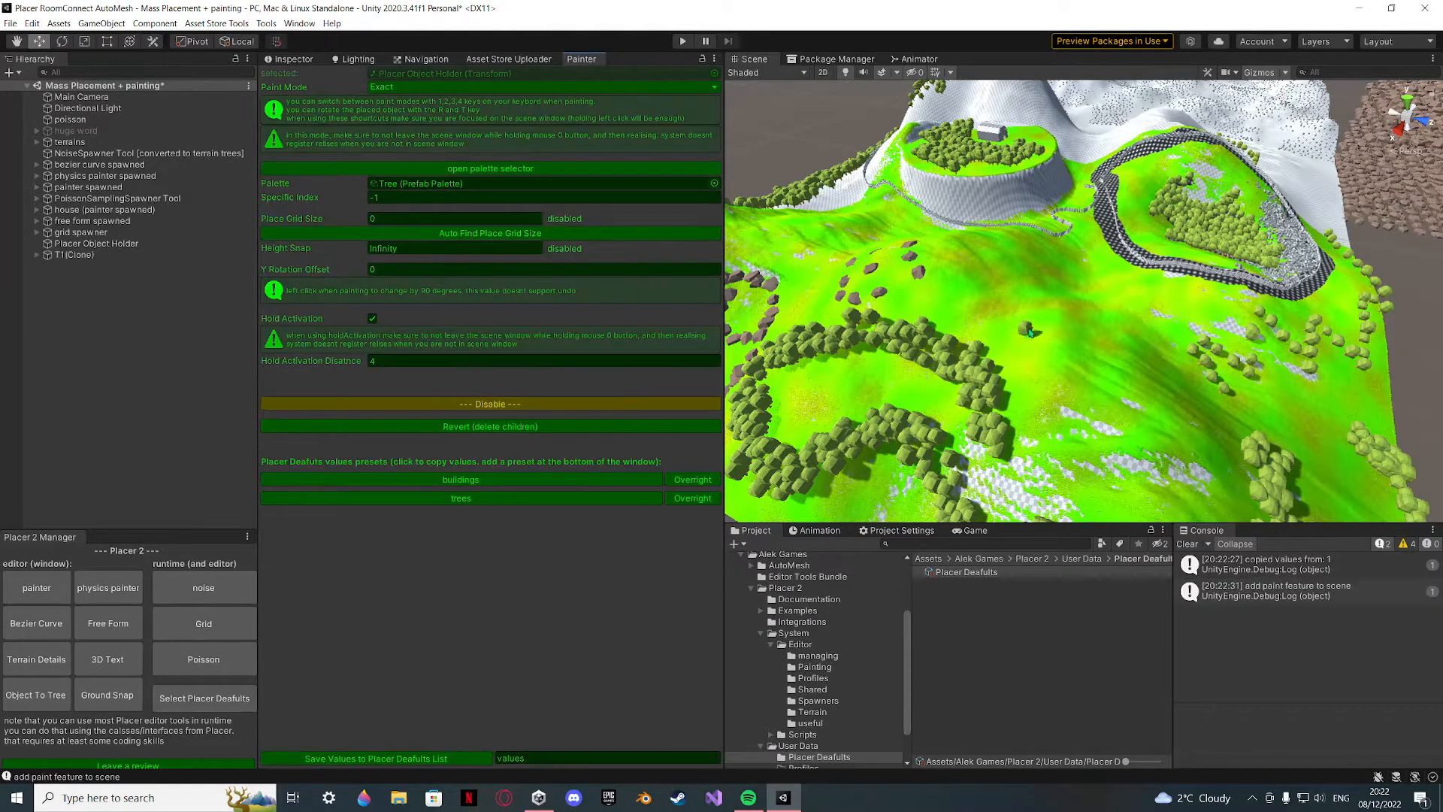
{"action": "left_click", "coordinate": [531, 404]}
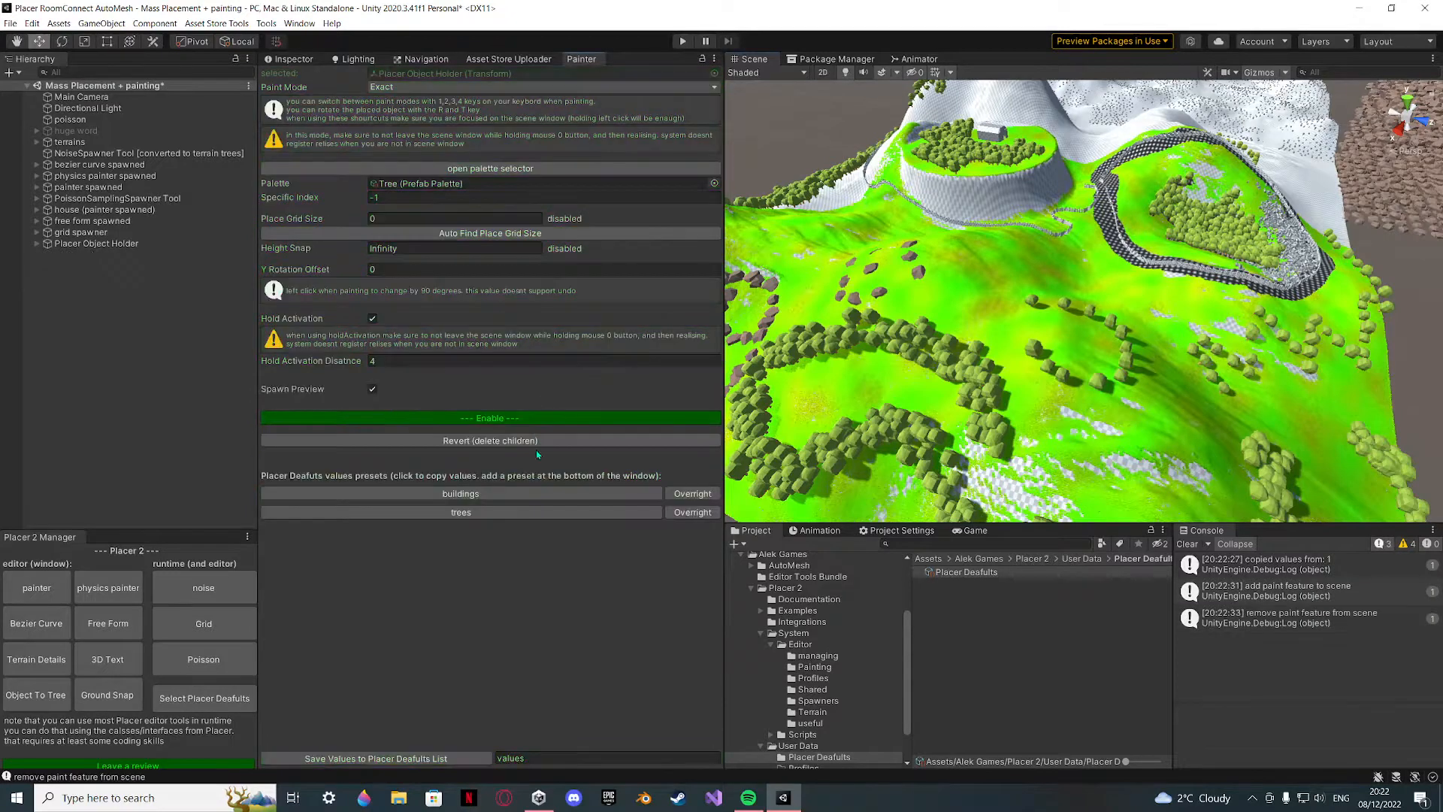
Apply the buildings preset in the Painter, try rotating the previewed building piece over the hillside, and return to the trees preset with painting disabled.
{"action": "left_click", "coordinate": [520, 493]}
{"action": "left_click", "coordinate": [554, 474]}
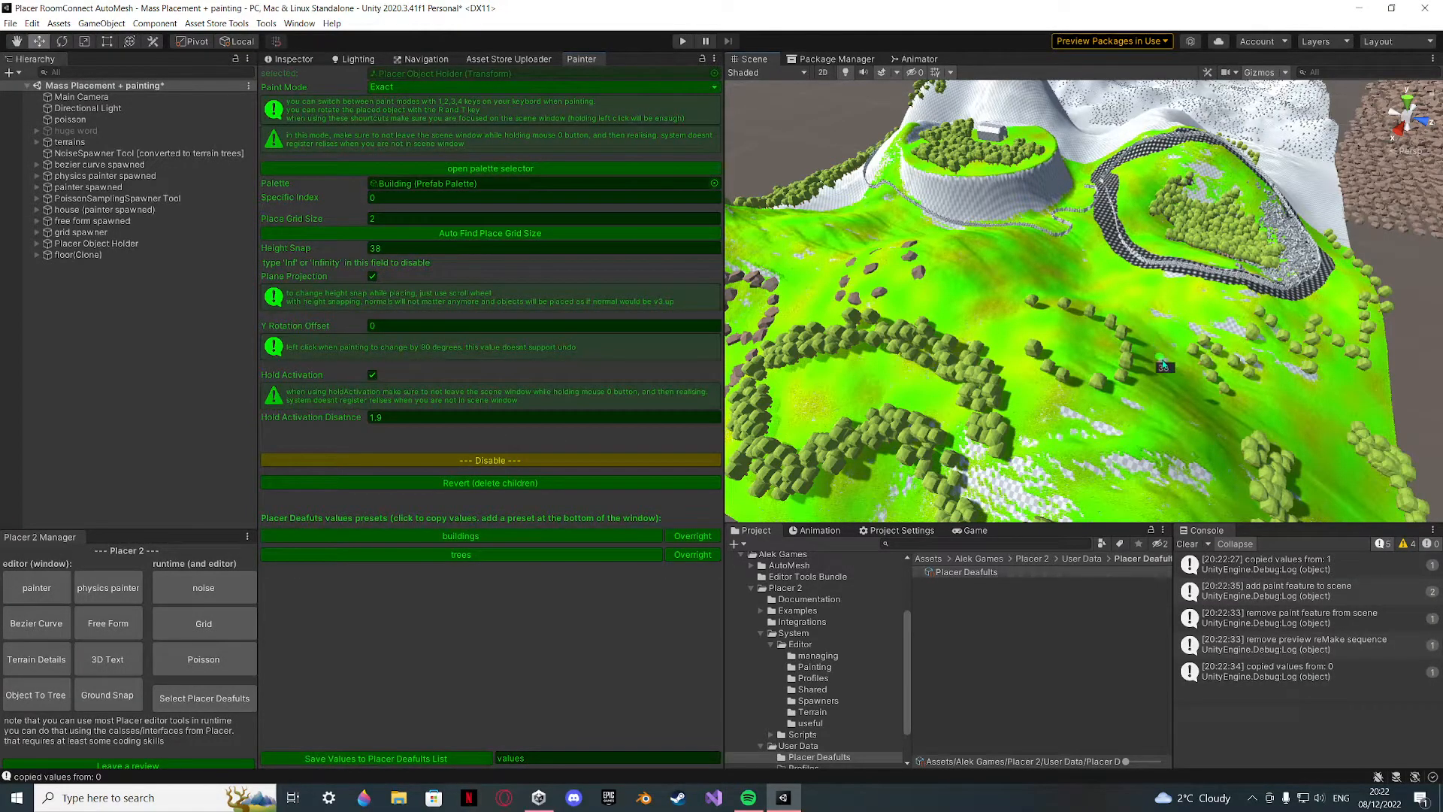
{"action": "key", "text": "t"}
{"action": "key", "text": "r"}
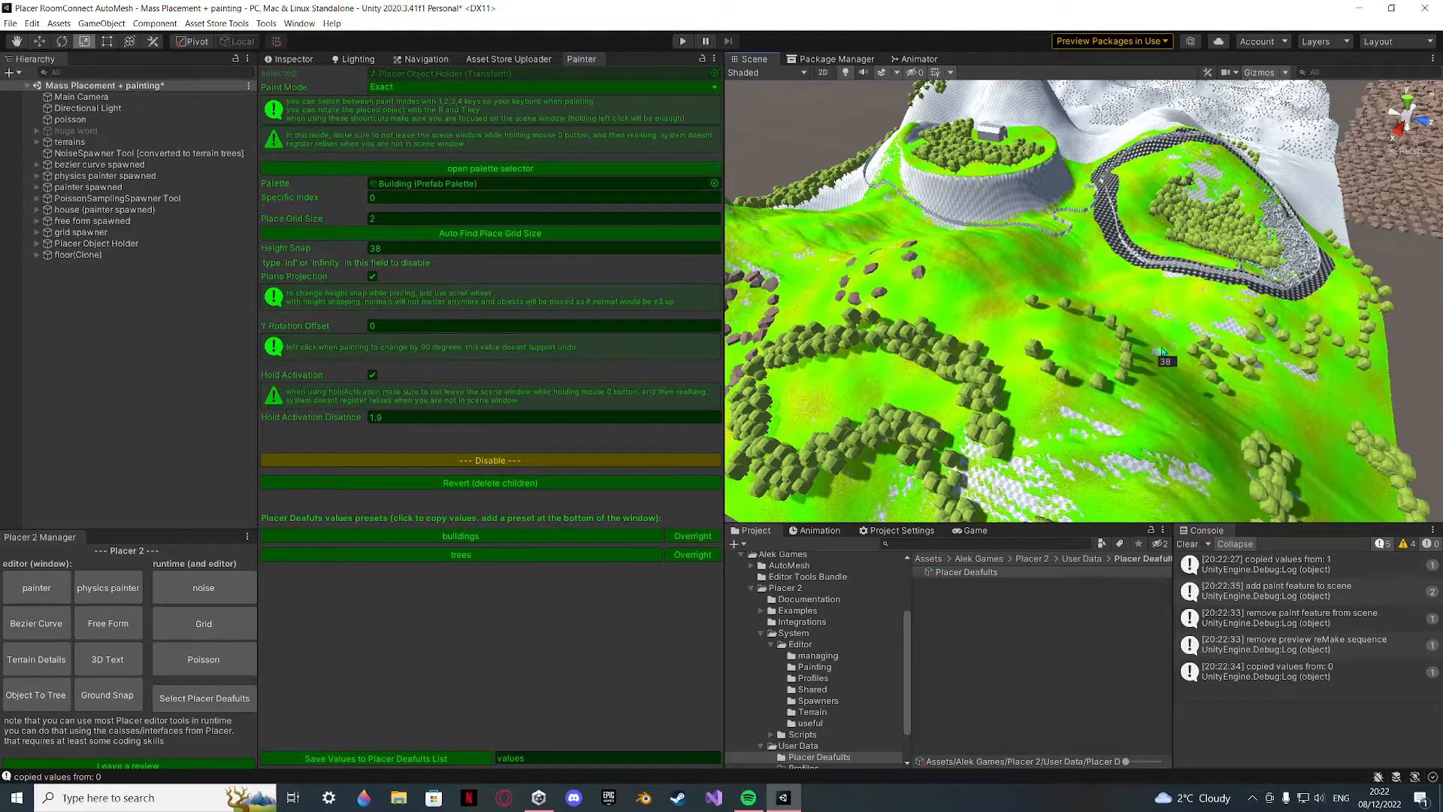
{"action": "key", "text": "t"}
{"action": "key", "text": "r"}
{"action": "left_click", "coordinate": [490, 459]}
{"action": "left_click", "coordinate": [507, 570]}
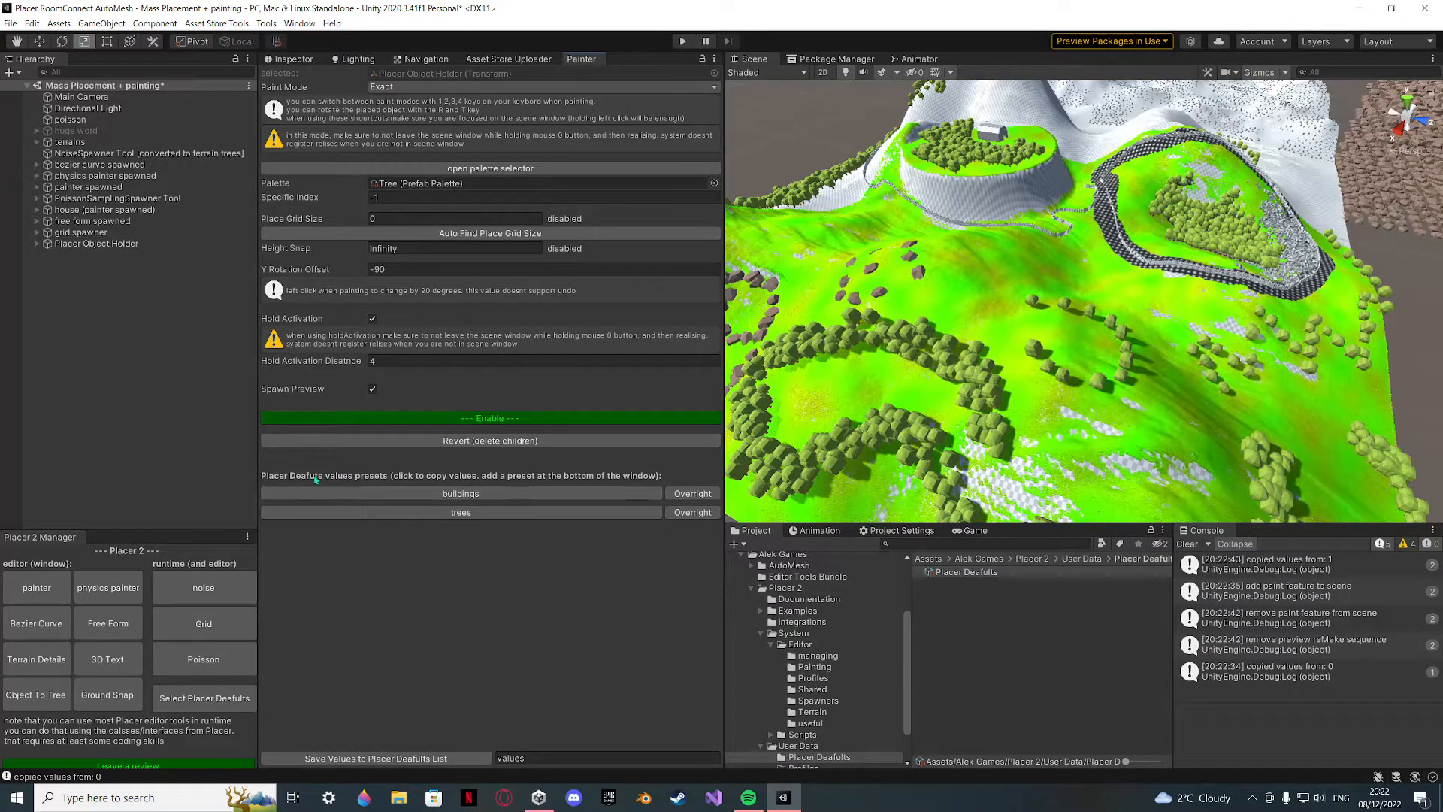
Compare the default preset lists in the Placer Deafults asset with the Painter's preset list and its name field for saving values.
{"action": "left_click", "coordinate": [299, 61]}
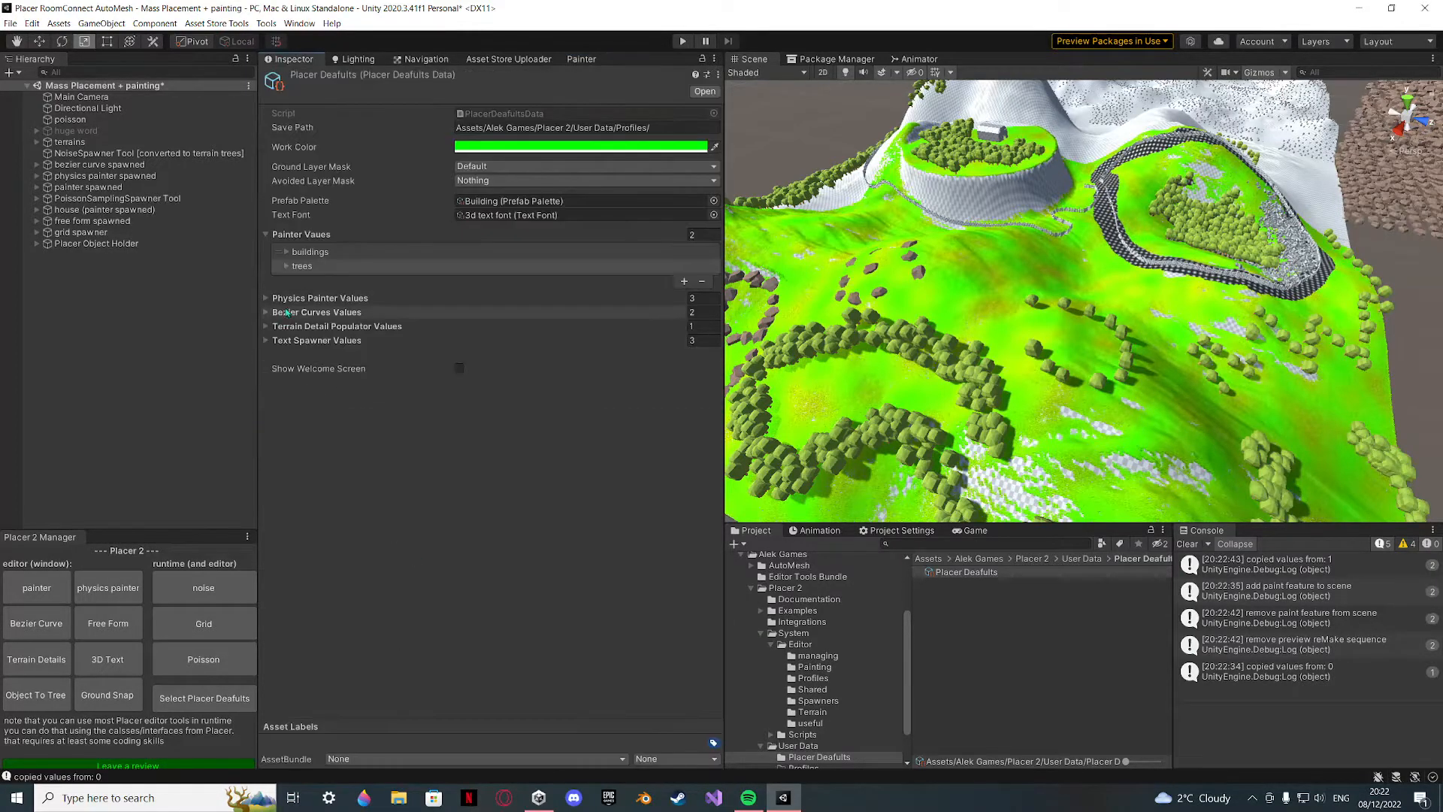
{"action": "left_click", "coordinate": [283, 234]}
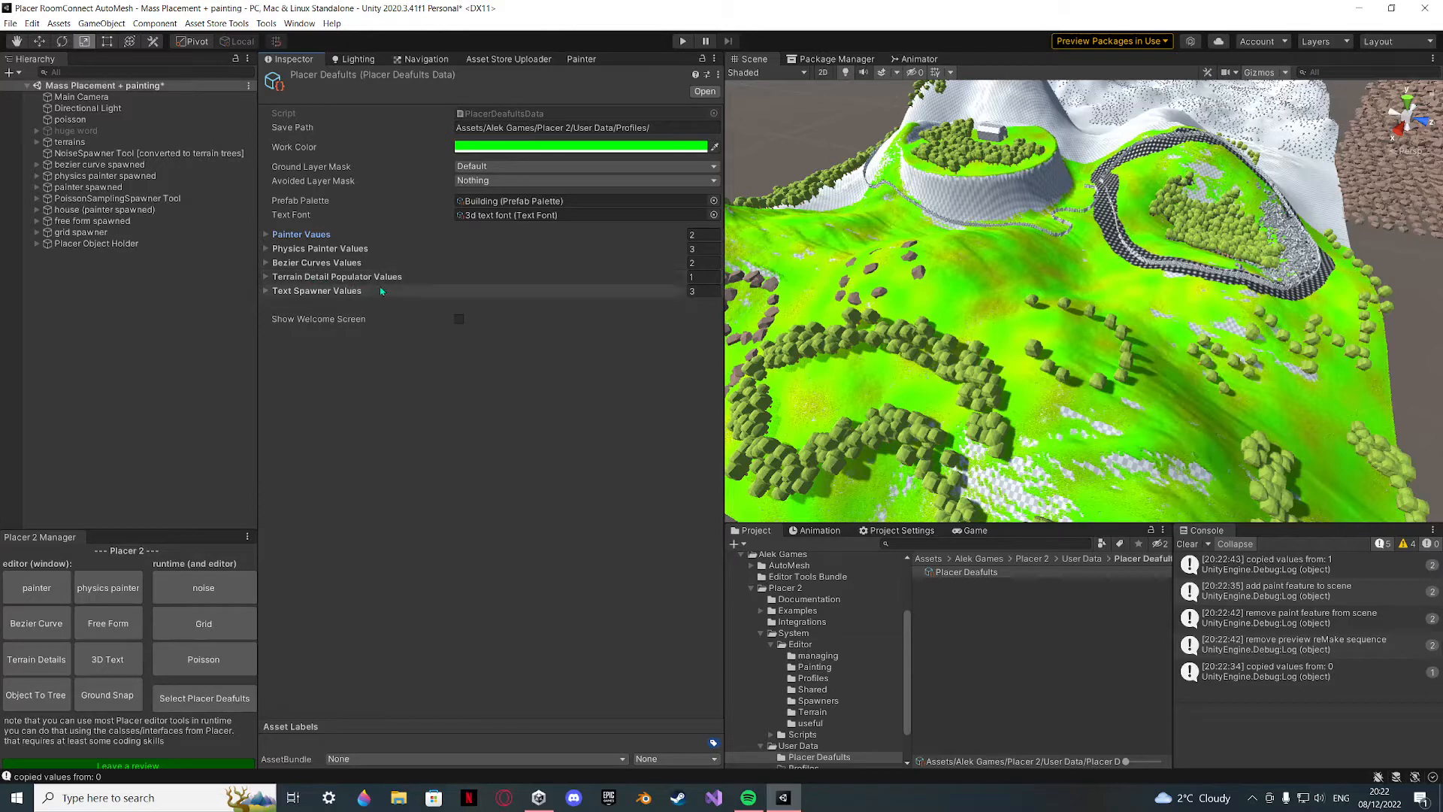
{"action": "left_click", "coordinate": [581, 59]}
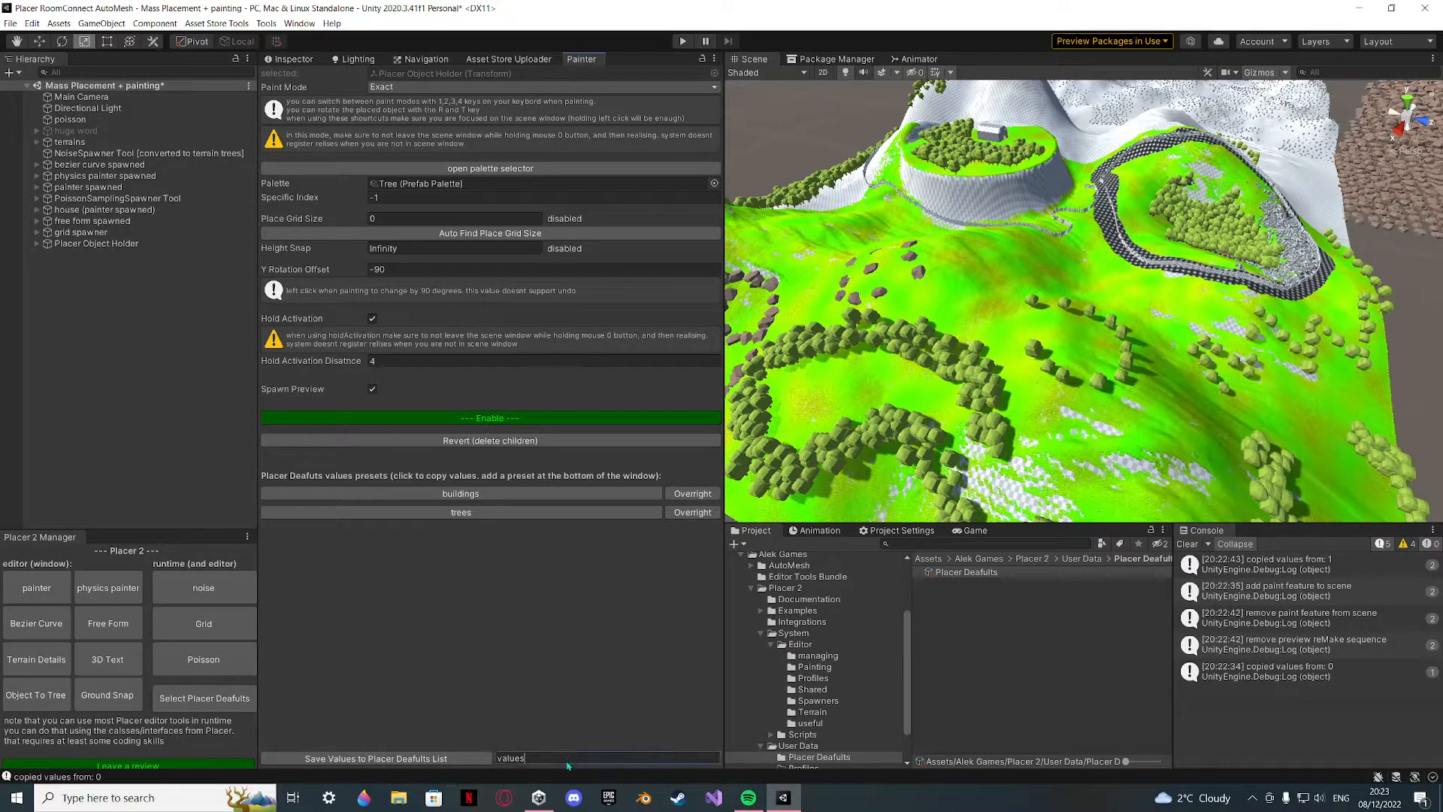
{"action": "left_click_drag", "start_coordinate": [567, 765], "coordinate": [485, 765]}
{"action": "left_click", "coordinate": [303, 60]}
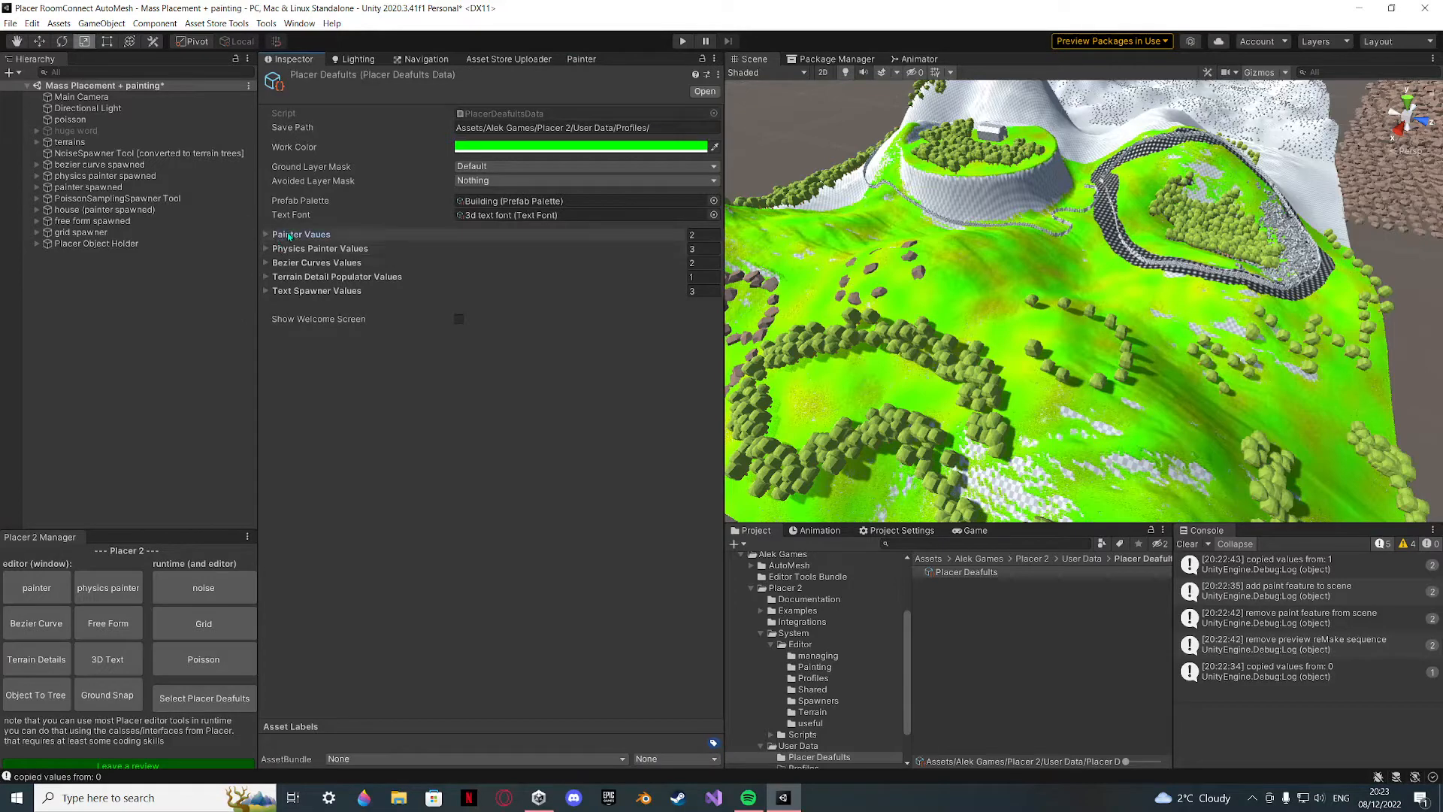
{"action": "left_click", "coordinate": [289, 235]}
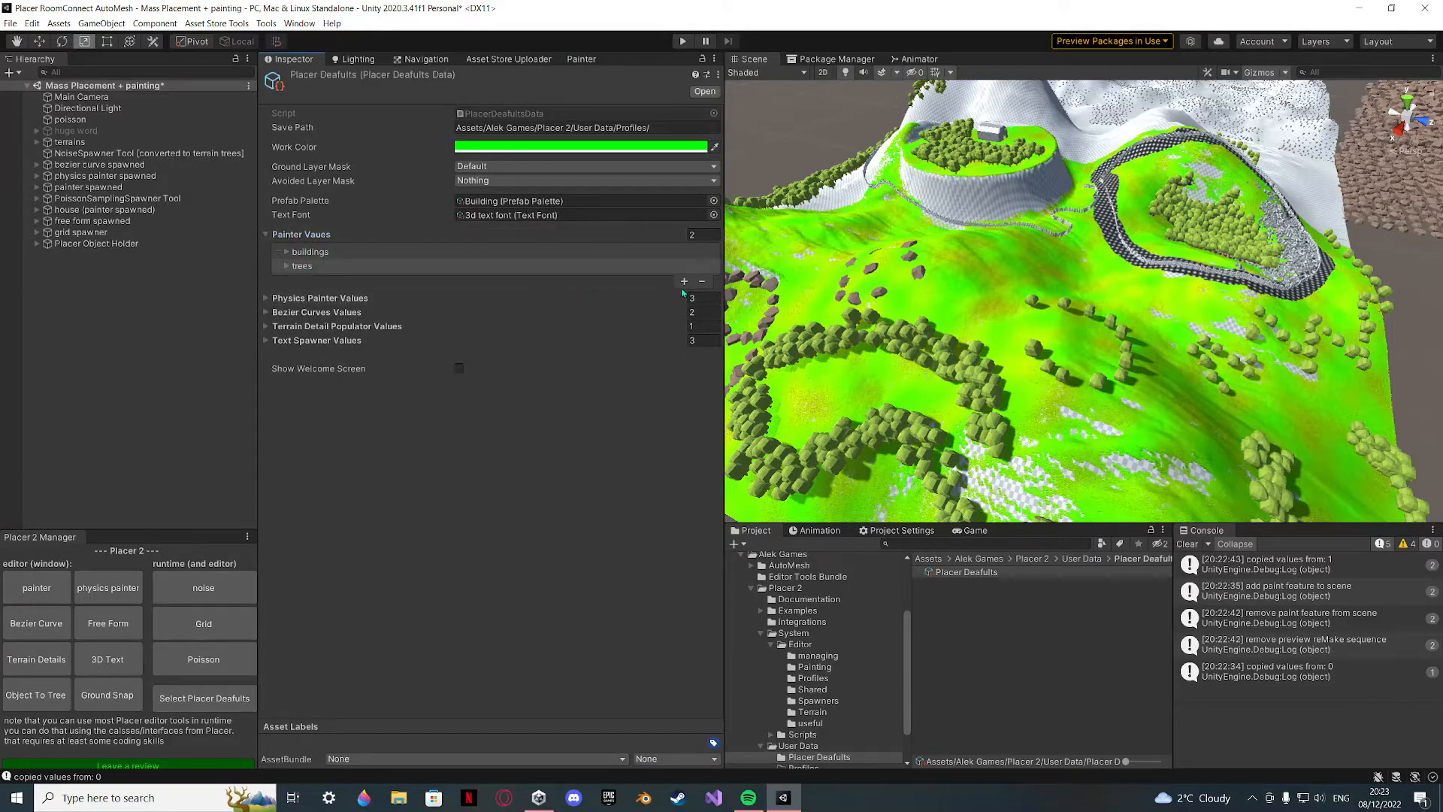
{"action": "left_click", "coordinate": [584, 61]}
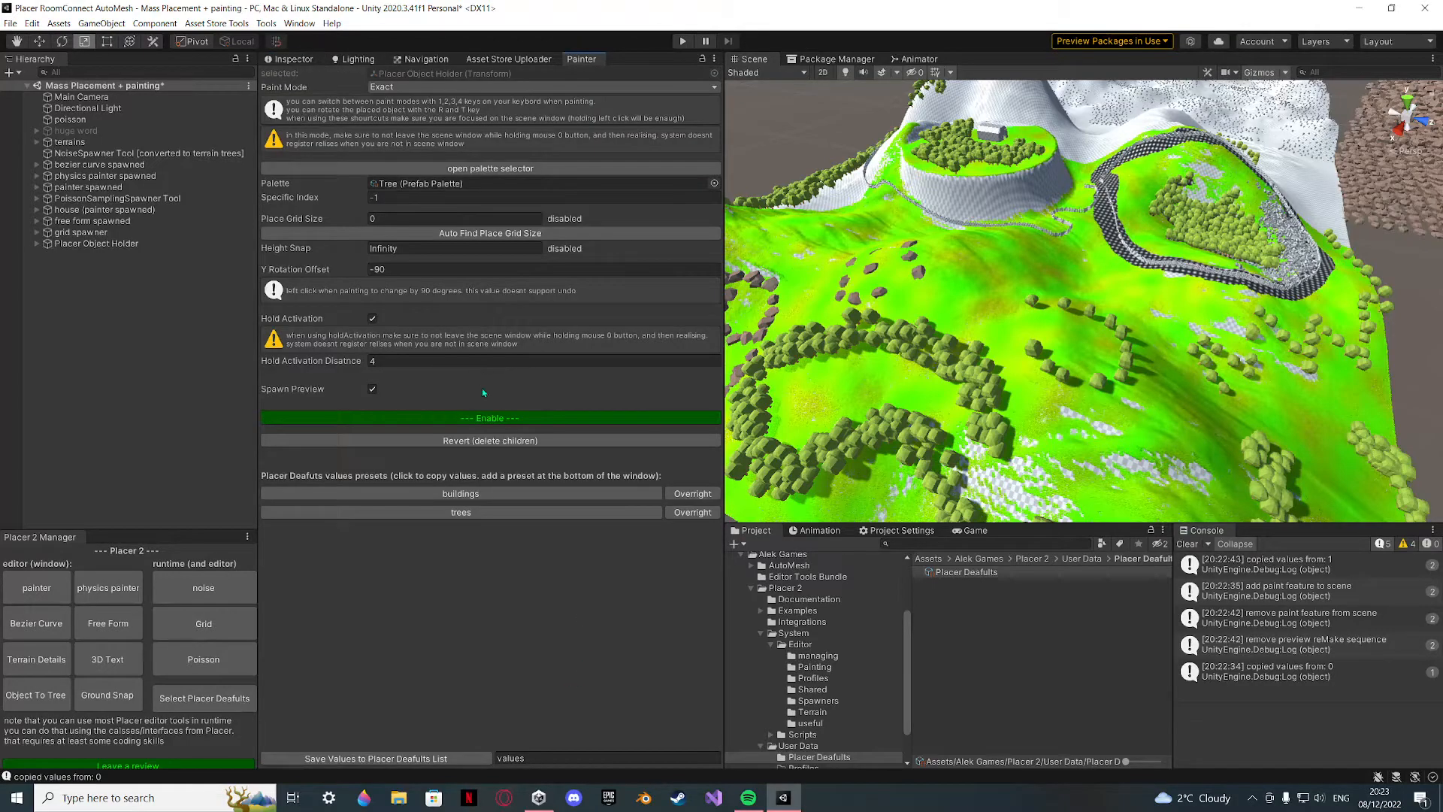
Enable painting with the trees preset and, with Hold Activation turned off, place a single tree on the green hillside.
{"action": "mouse_move", "coordinate": [855, 307]}
{"action": "right_mouse_down"}
{"action": "mouse_move", "coordinate": [913, 287]}
{"action": "mouse_move", "coordinate": [797, 316]}
{"action": "mouse_move", "coordinate": [852, 342]}
{"action": "right_mouse_up"}
{"action": "key", "text": "w"}
{"action": "left_click", "coordinate": [550, 417]}
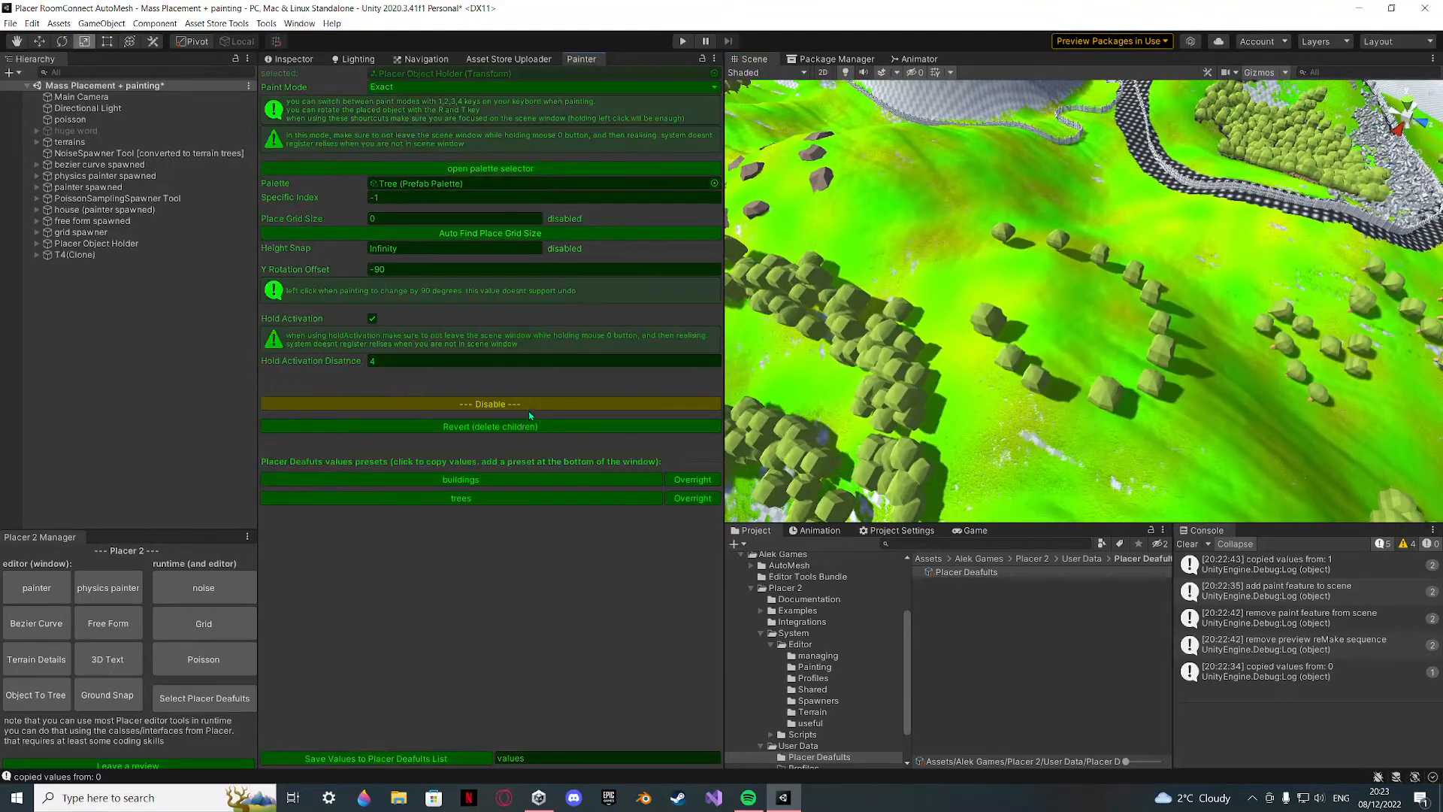
{"action": "right_click_drag", "start_coordinate": [1132, 305], "coordinate": [1120, 335]}
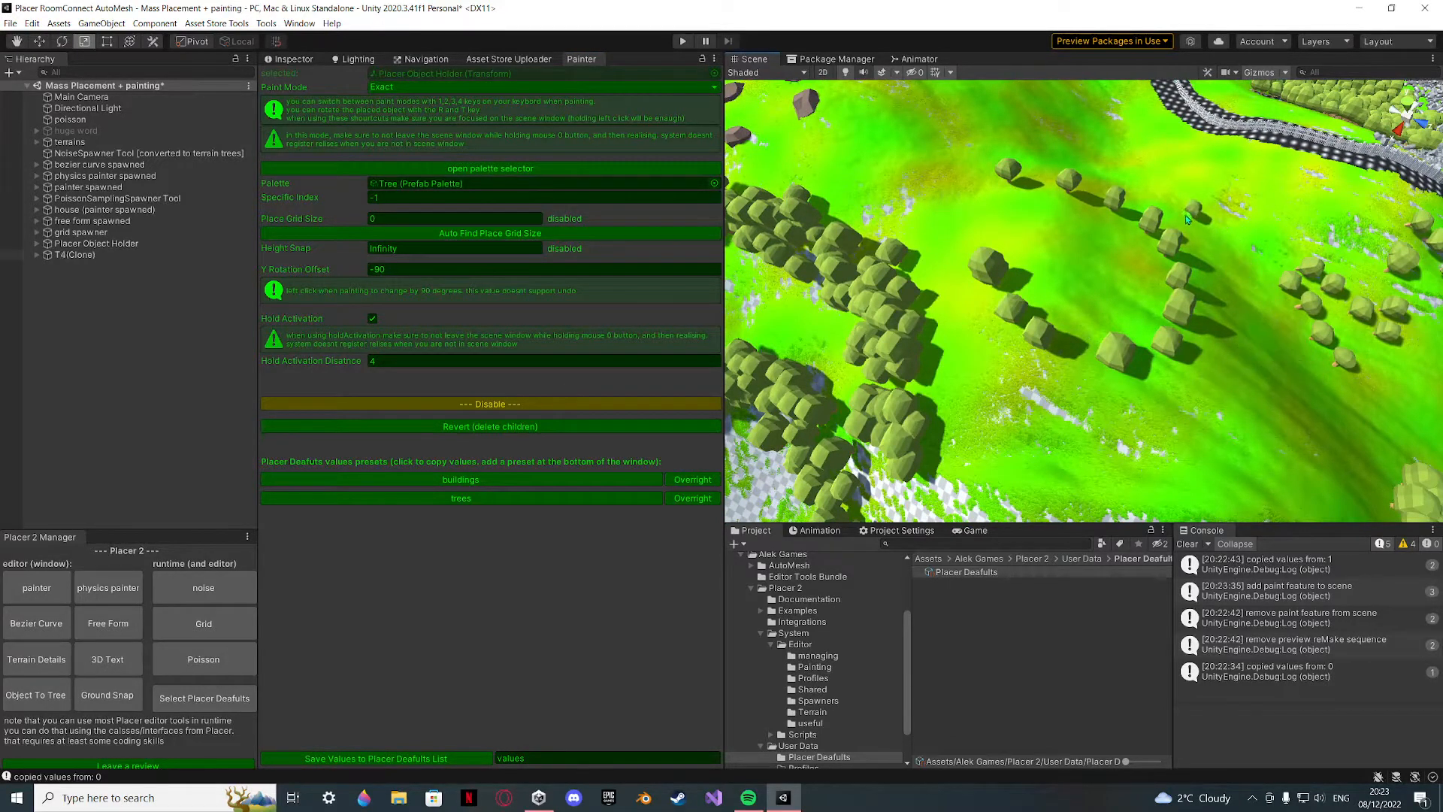
{"action": "mouse_move", "coordinate": [1106, 130]}
{"action": "right_mouse_down"}
{"action": "mouse_move", "coordinate": [1061, 160]}
{"action": "mouse_move", "coordinate": [1016, 284]}
{"action": "right_mouse_up"}
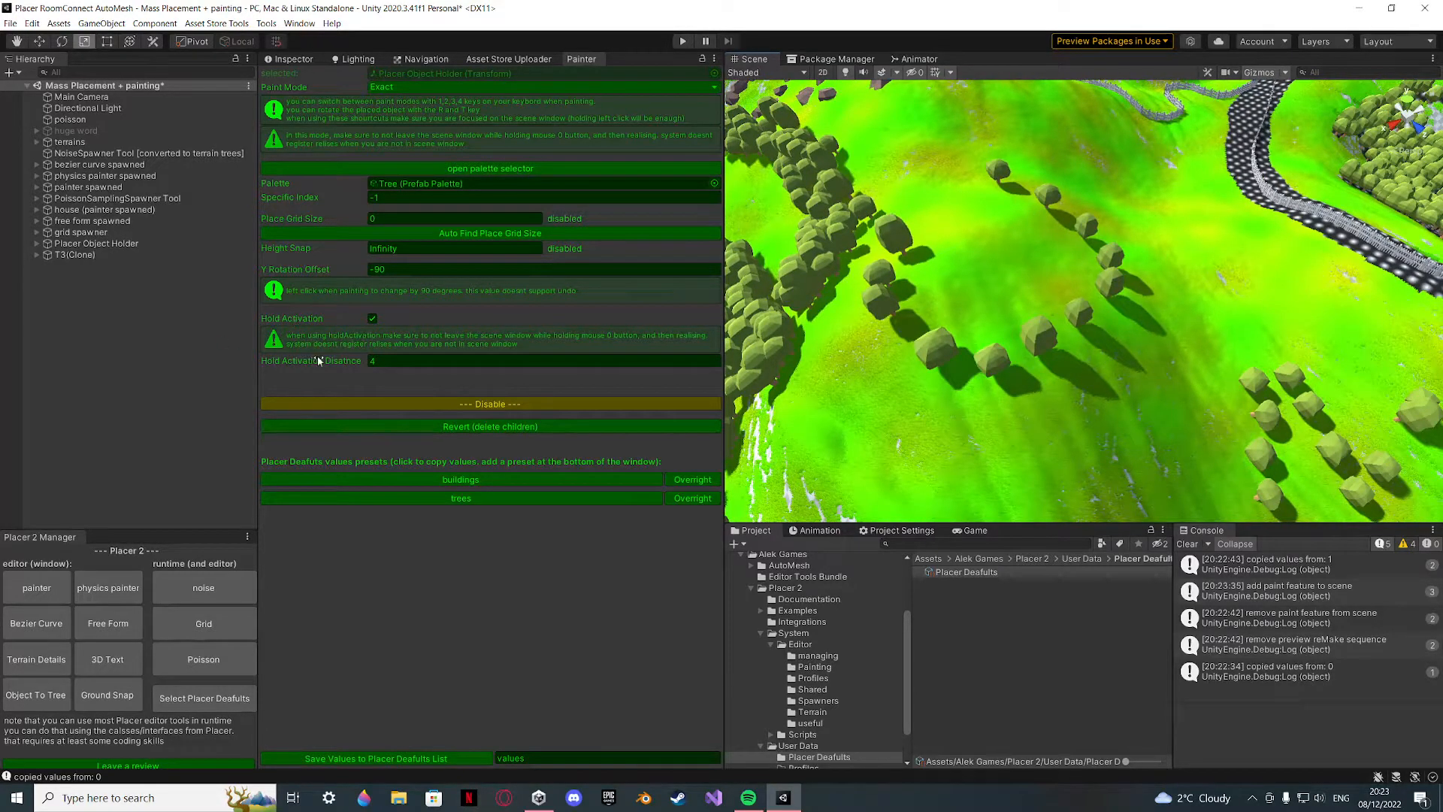
{"action": "mouse_move", "coordinate": [967, 263]}
{"action": "right_mouse_down"}
{"action": "mouse_move", "coordinate": [932, 262]}
{"action": "mouse_move", "coordinate": [985, 280]}
{"action": "mouse_move", "coordinate": [966, 284]}
{"action": "right_mouse_up"}
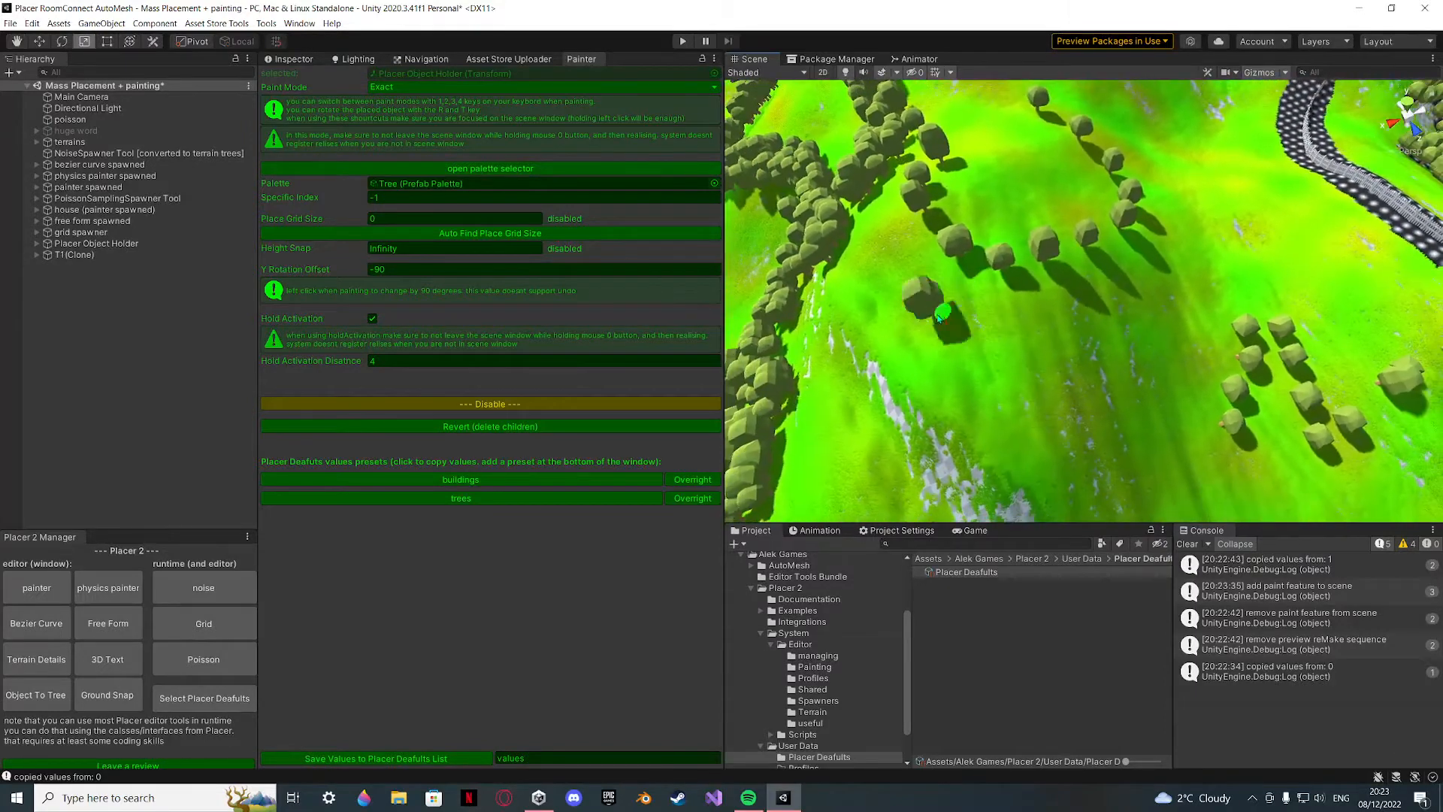
{"action": "left_click", "coordinate": [372, 320]}
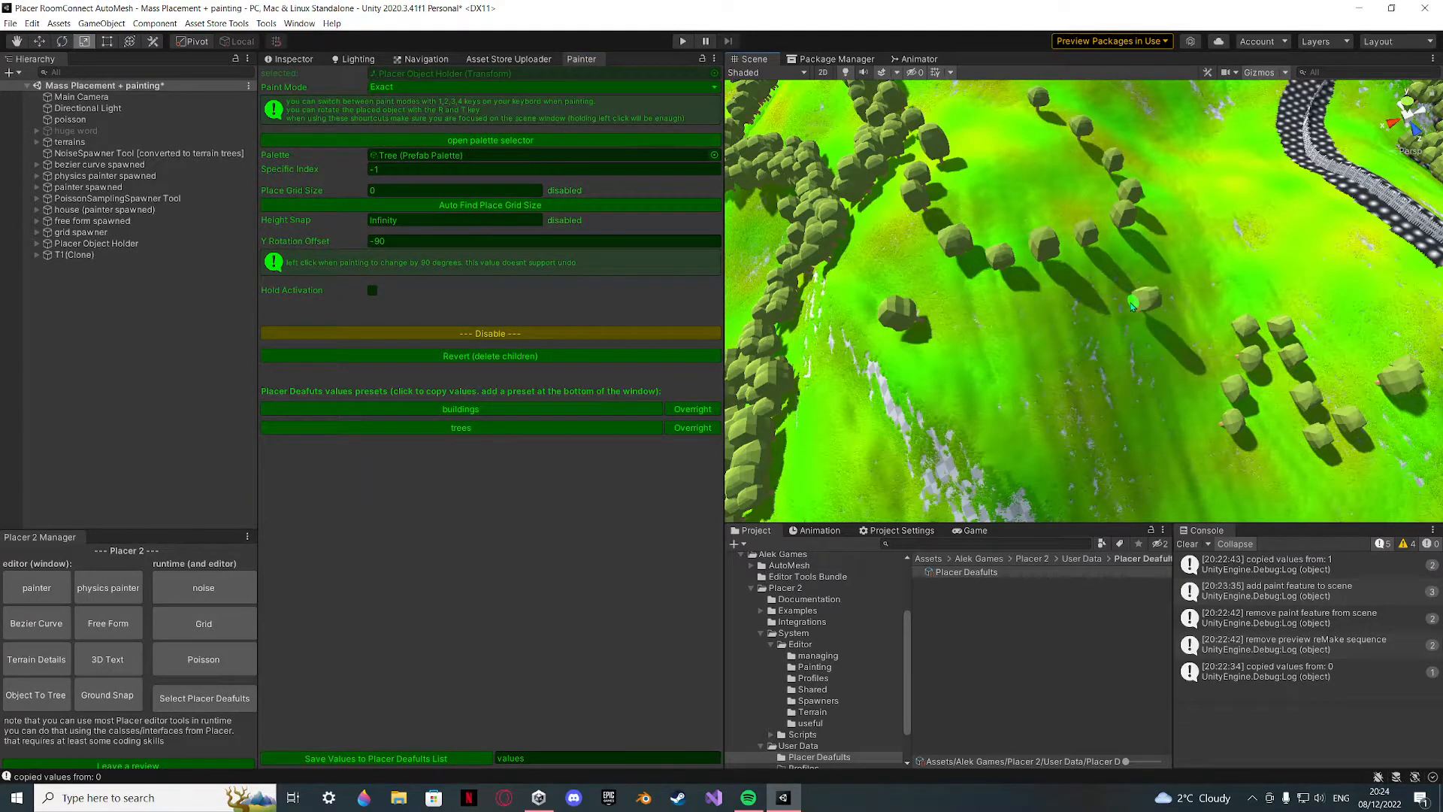
Turn Hold Activation back on and paint a row of trees across the hillside with a Hold Activation Distance of 4.
{"action": "left_click", "coordinate": [372, 290]}
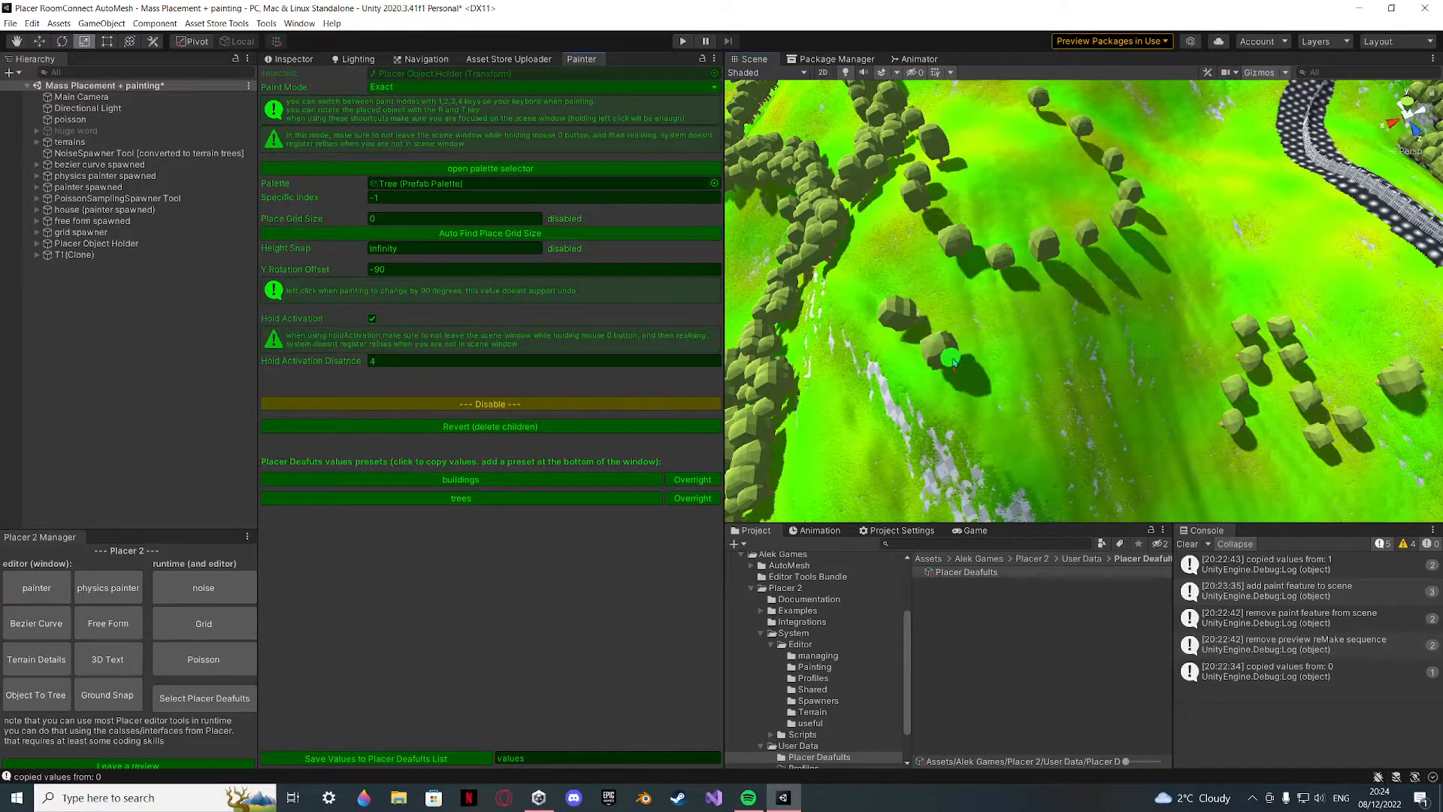
{"action": "mouse_move", "coordinate": [953, 362]}
{"action": "left_mouse_down"}
{"action": "mouse_move", "coordinate": [1173, 320]}
{"action": "mouse_move", "coordinate": [1204, 156]}
{"action": "left_mouse_up"}
{"action": "right_click_drag", "start_coordinate": [1114, 376], "coordinate": [943, 361]}
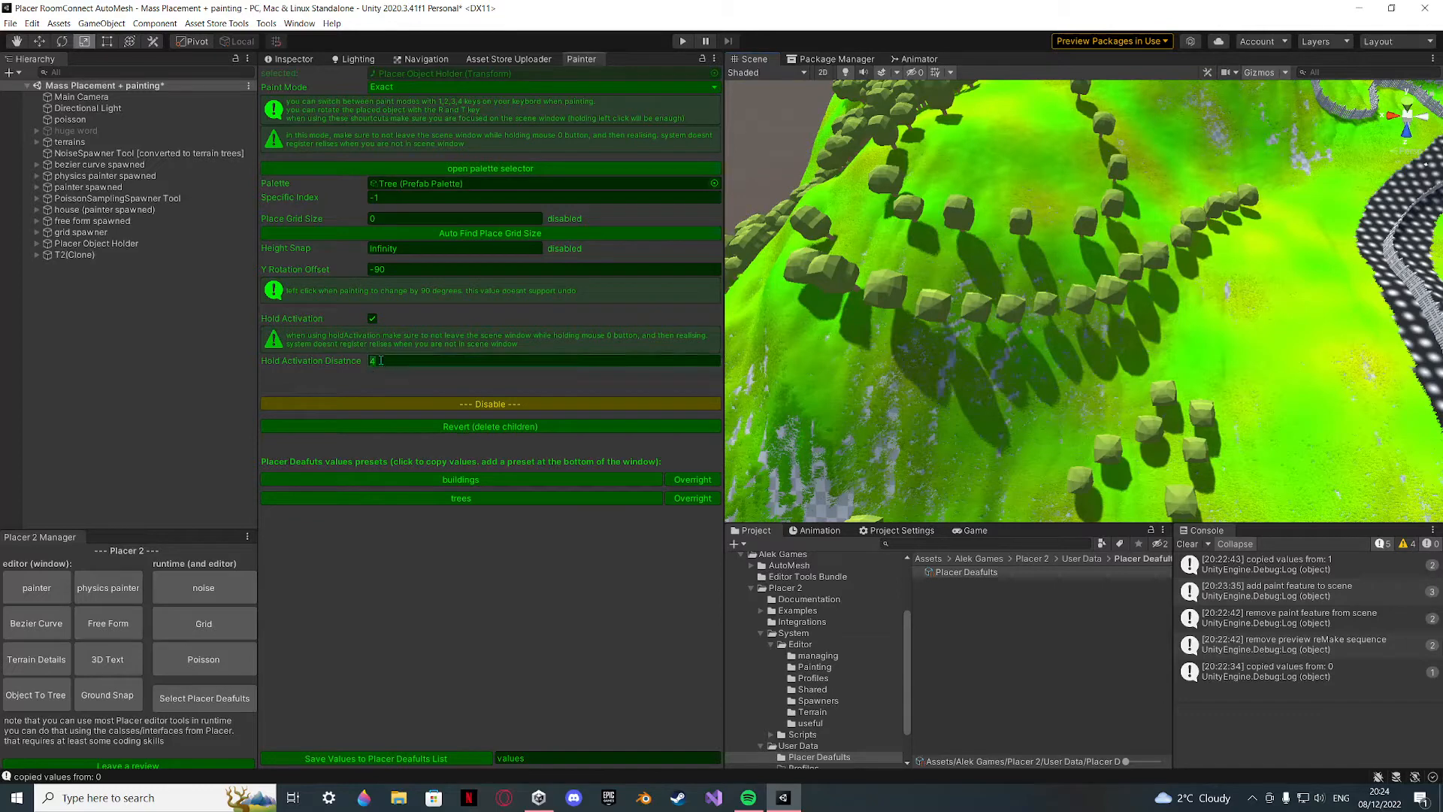
Try painting a dense row of trees with the Hold Activation Distance set to 1, and undo it together with the previous row.
{"action": "key", "text": "BackSpace"}
{"action": "type", "text": "1"}
{"action": "left_click_drag", "start_coordinate": [967, 409], "coordinate": [1338, 239]}
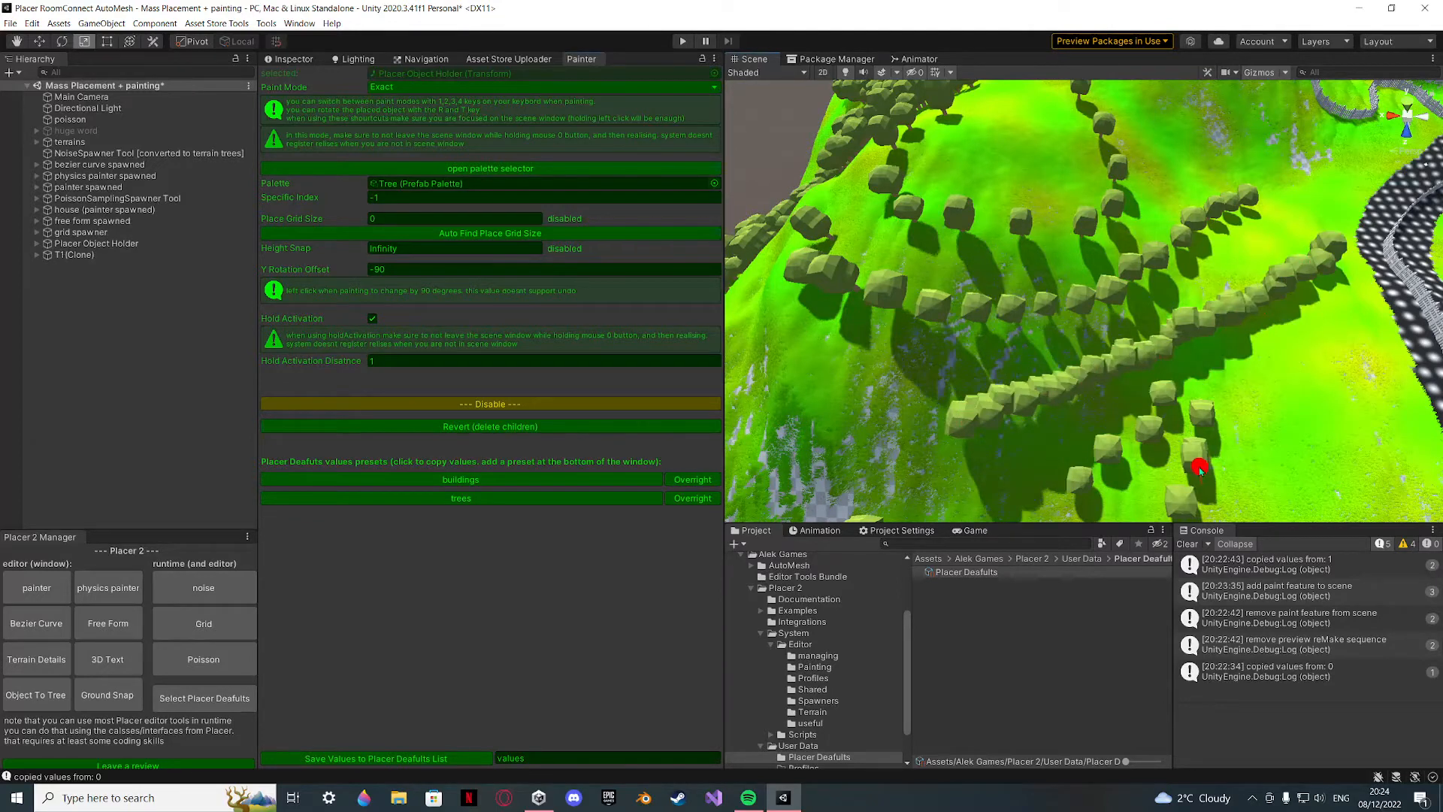
{"action": "key", "text": "ctrl+z"}
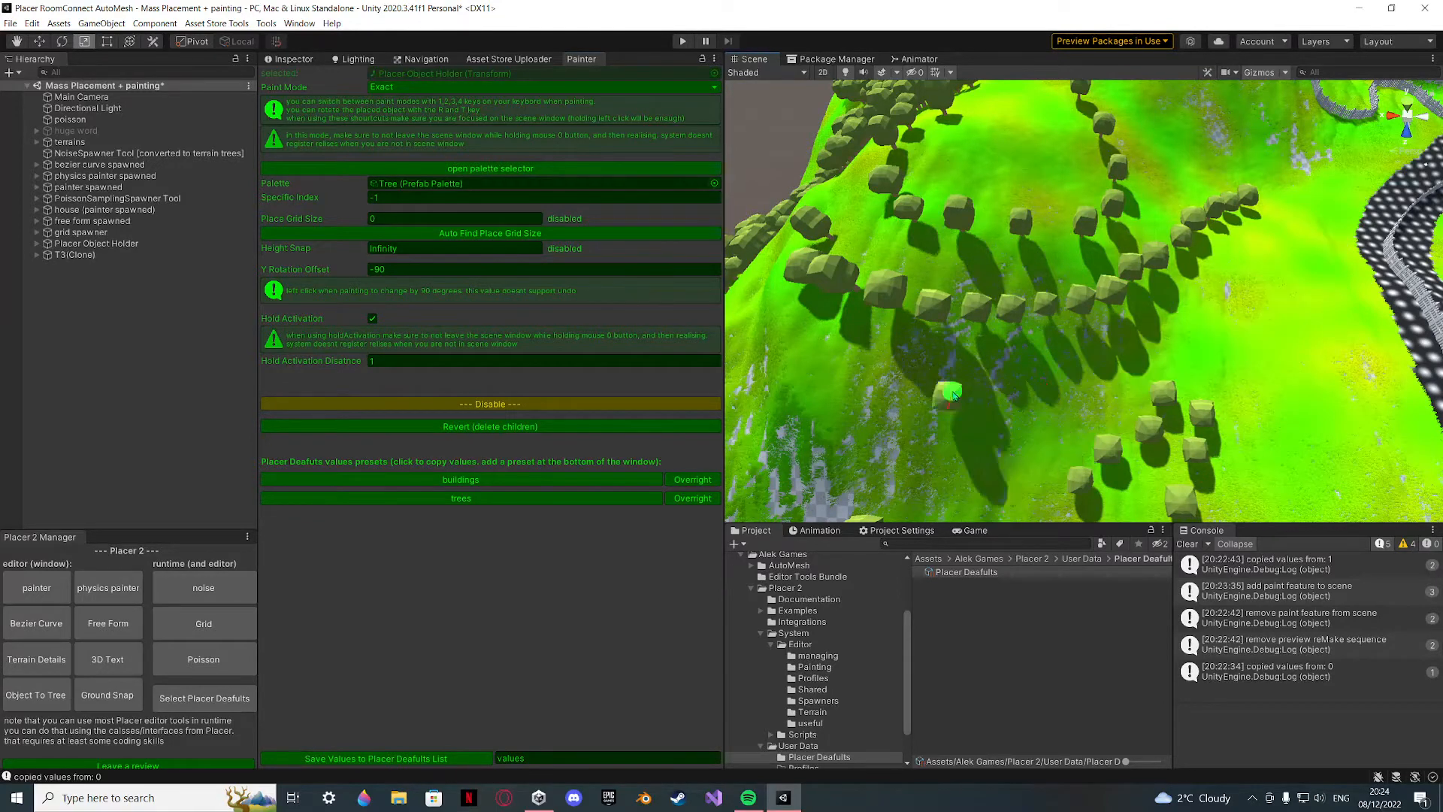
{"action": "key", "text": "ctrl+z"}
{"action": "right_click_drag", "start_coordinate": [953, 395], "coordinate": [1049, 353]}
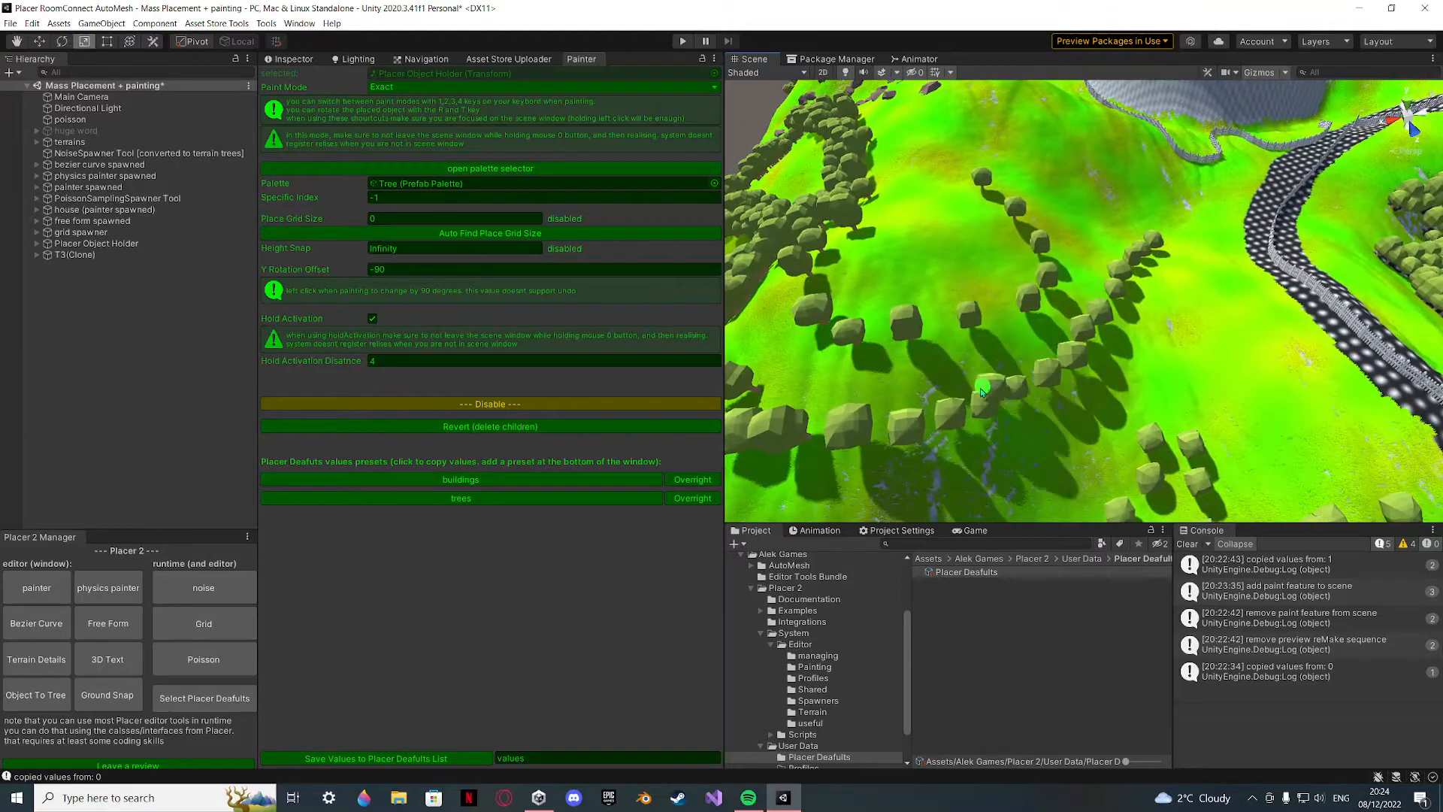
{"action": "key", "text": "ctrl+z"}
Switch the Painter to Scatter mode and paint a strip of scattered trees down the slope beside the road.
{"action": "mouse_move", "coordinate": [970, 392]}
{"action": "right_mouse_down"}
{"action": "mouse_move", "coordinate": [925, 397]}
{"action": "mouse_move", "coordinate": [944, 409]}
{"action": "mouse_move", "coordinate": [842, 340]}
{"action": "right_mouse_up"}
{"action": "right_click_drag", "start_coordinate": [751, 295], "coordinate": [837, 300]}
{"action": "key", "text": "2"}
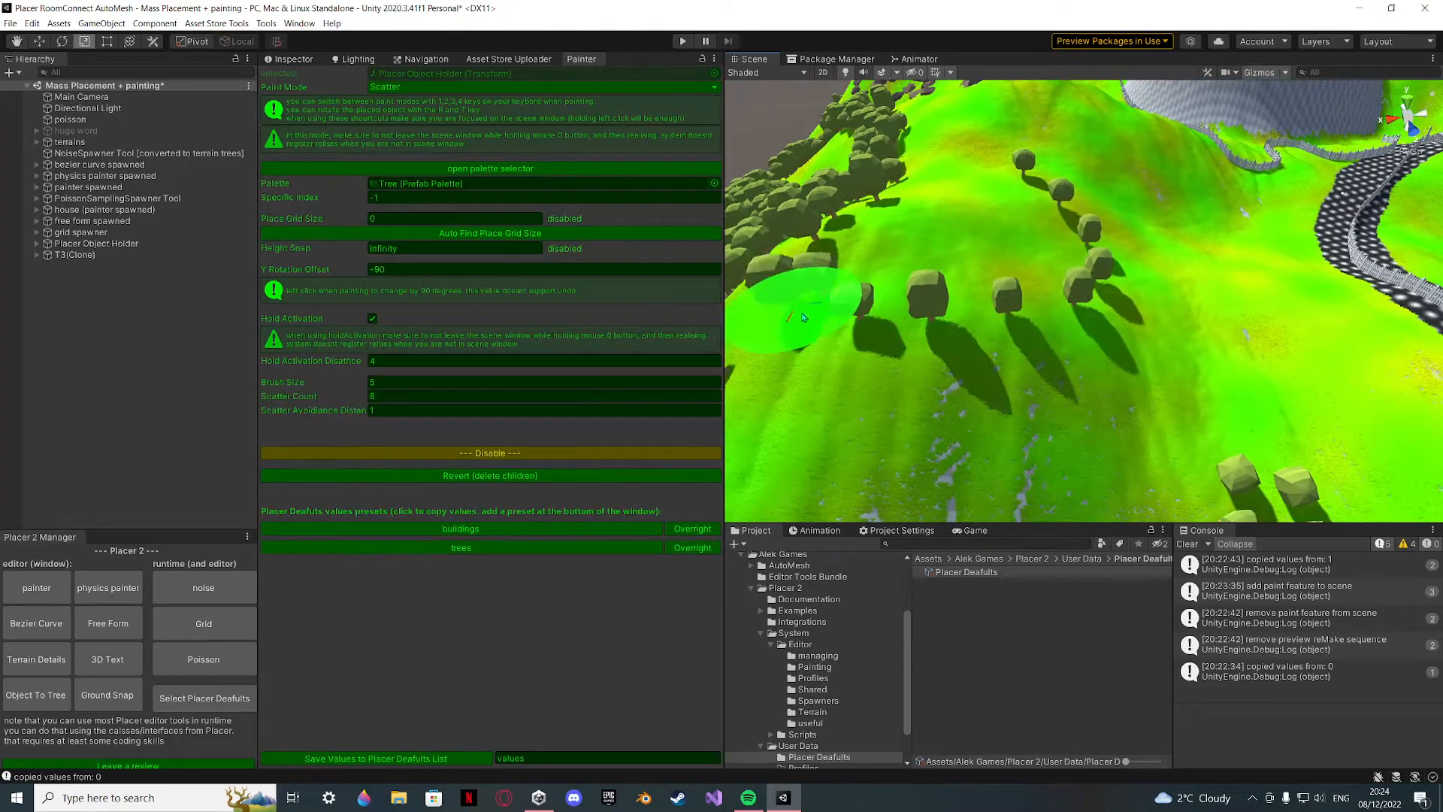
{"action": "mouse_move", "coordinate": [1061, 365]}
{"action": "right_mouse_down"}
{"action": "mouse_move", "coordinate": [1081, 302]}
{"action": "mouse_move", "coordinate": [1126, 317]}
{"action": "mouse_move", "coordinate": [1089, 237]}
{"action": "right_mouse_up"}
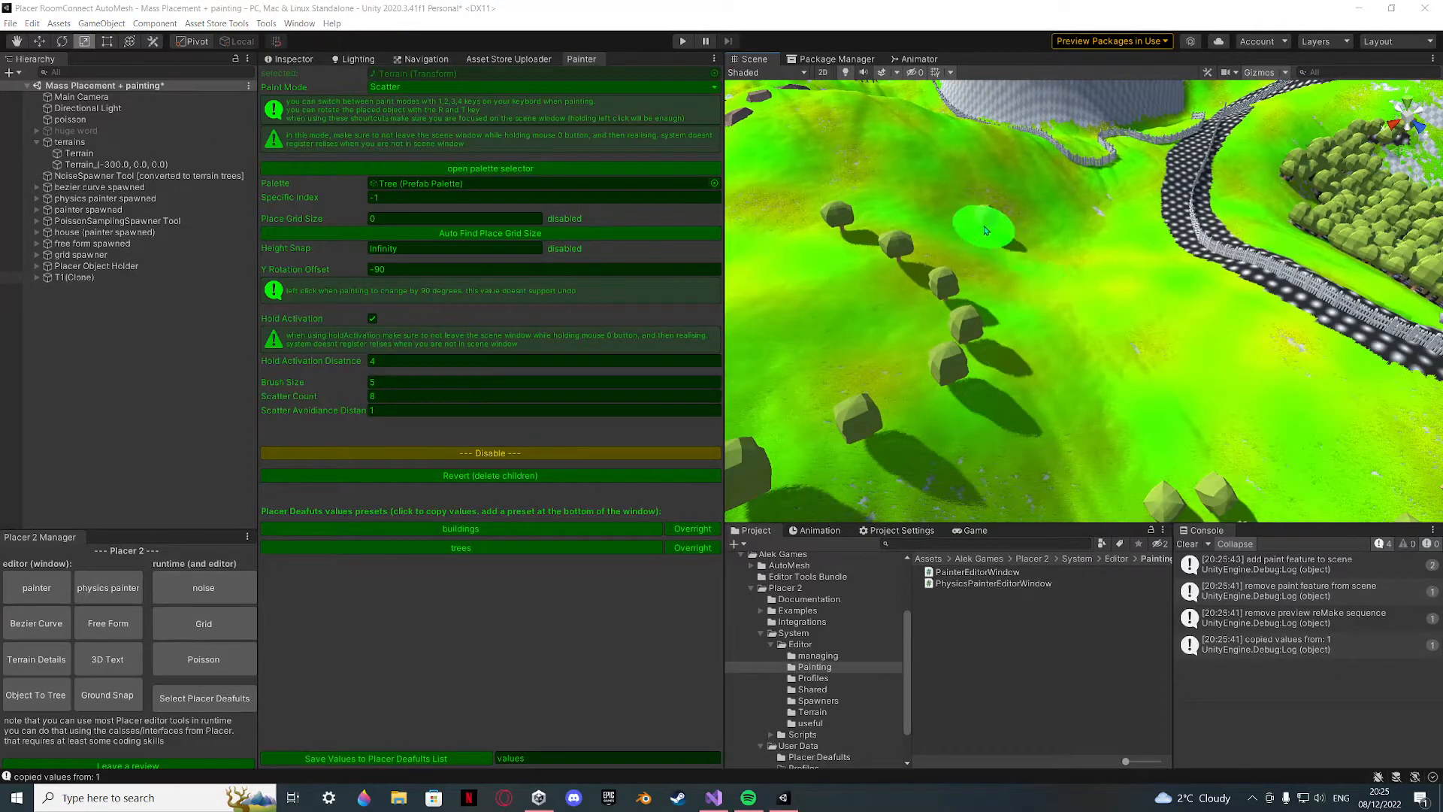
{"action": "mouse_move", "coordinate": [986, 231]}
{"action": "left_mouse_down"}
{"action": "mouse_move", "coordinate": [1030, 235]}
{"action": "mouse_move", "coordinate": [1082, 454]}
{"action": "left_mouse_up"}
{"action": "mouse_move", "coordinate": [1152, 306]}
{"action": "right_mouse_down"}
{"action": "mouse_move", "coordinate": [1050, 343]}
{"action": "mouse_move", "coordinate": [827, 334]}
{"action": "right_mouse_up"}
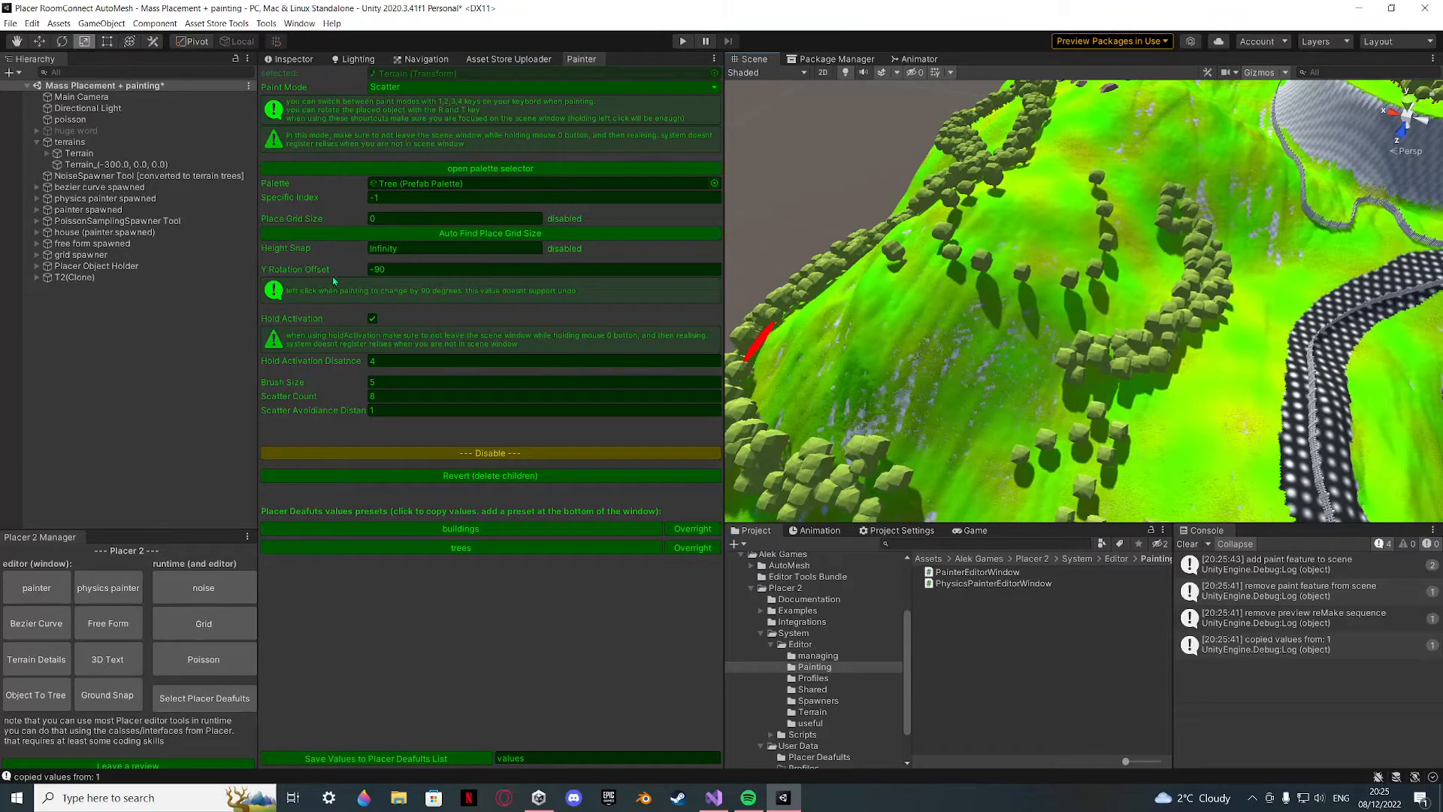
Set the scatter Brush Size to 22.79 and cover the hillside with a dense forest of trees.
{"action": "left_click", "coordinate": [334, 385]}
{"action": "left_click_drag", "start_coordinate": [453, 388], "coordinate": [653, 385]}
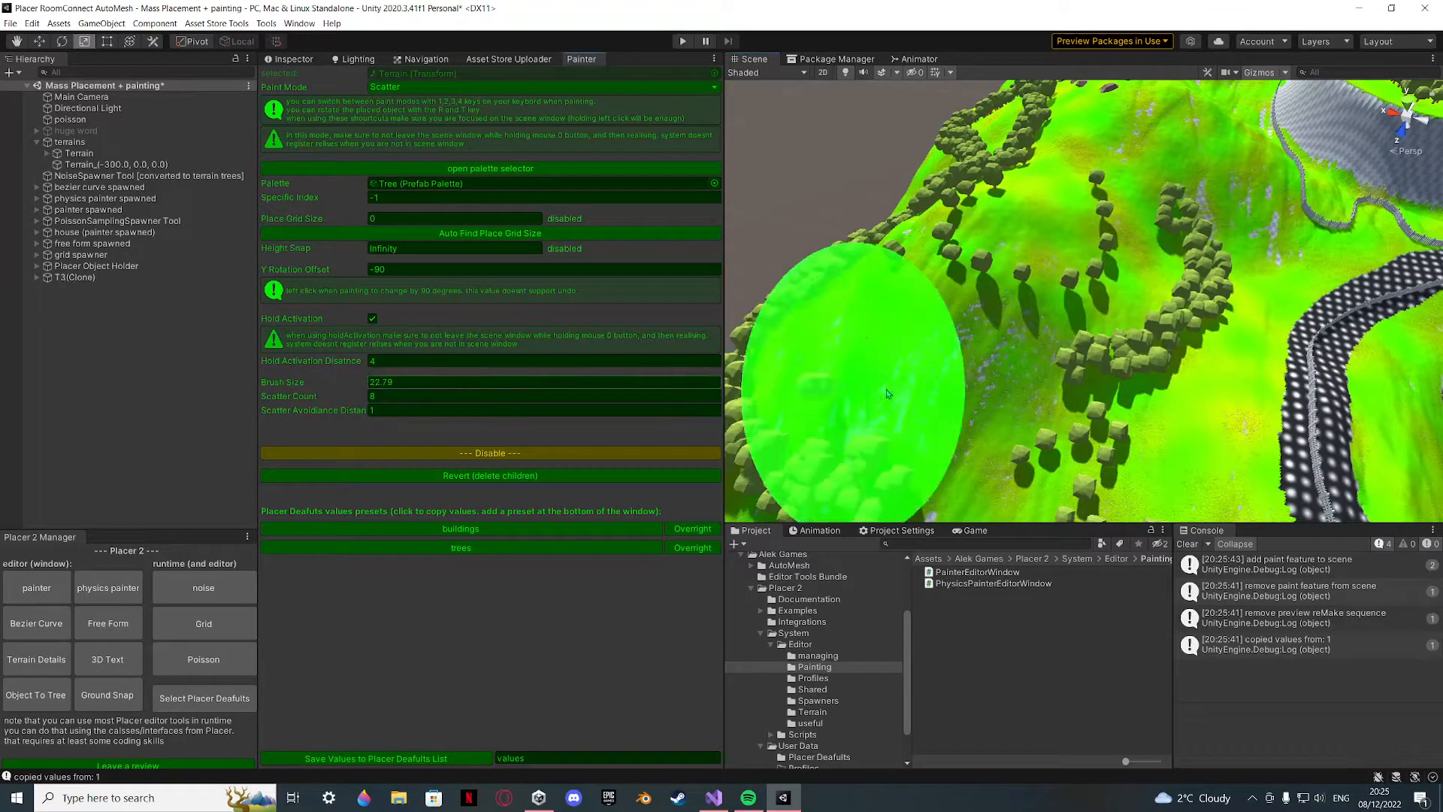
{"action": "mouse_move", "coordinate": [974, 381]}
{"action": "left_mouse_down"}
{"action": "mouse_move", "coordinate": [1180, 166]}
{"action": "mouse_move", "coordinate": [891, 391]}
{"action": "left_mouse_up"}
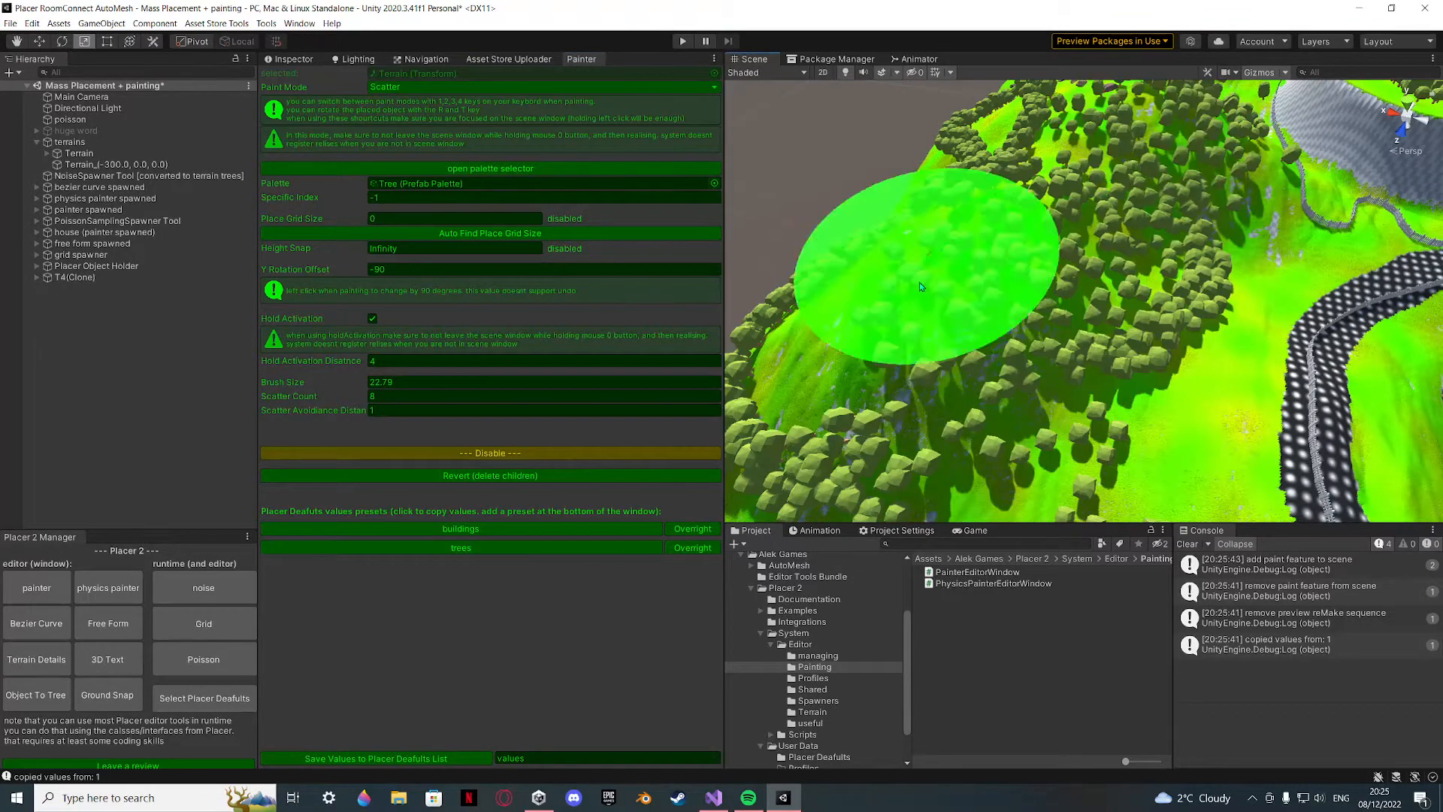
{"action": "mouse_move", "coordinate": [998, 354]}
{"action": "right_mouse_down"}
{"action": "mouse_move", "coordinate": [1265, 291]}
{"action": "mouse_move", "coordinate": [1211, 353]}
{"action": "mouse_move", "coordinate": [1152, 327]}
{"action": "right_mouse_up"}
{"action": "key", "text": "s"}
{"action": "key", "text": "w"}
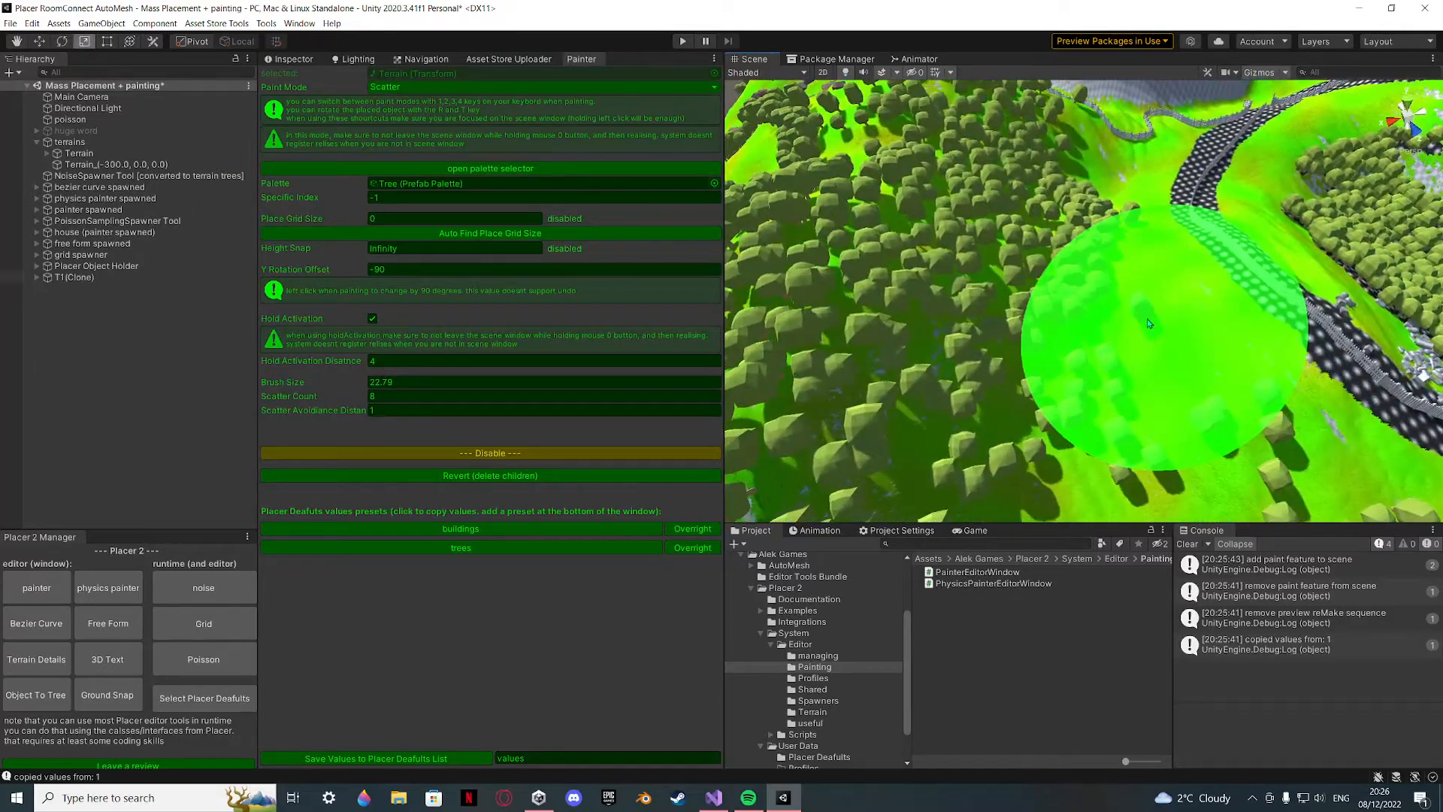
Undo the large-brush tree scattering and the Brush Size change.
{"action": "key", "text": "ctrl+z"}
{"action": "key", "text": "ctrl+z"}
{"action": "key", "text": "ctrl+z"}
{"action": "key", "text": "ctrl+z"}
{"action": "key", "text": "ctrl+z"}
{"action": "key", "text": "ctrl+z"}
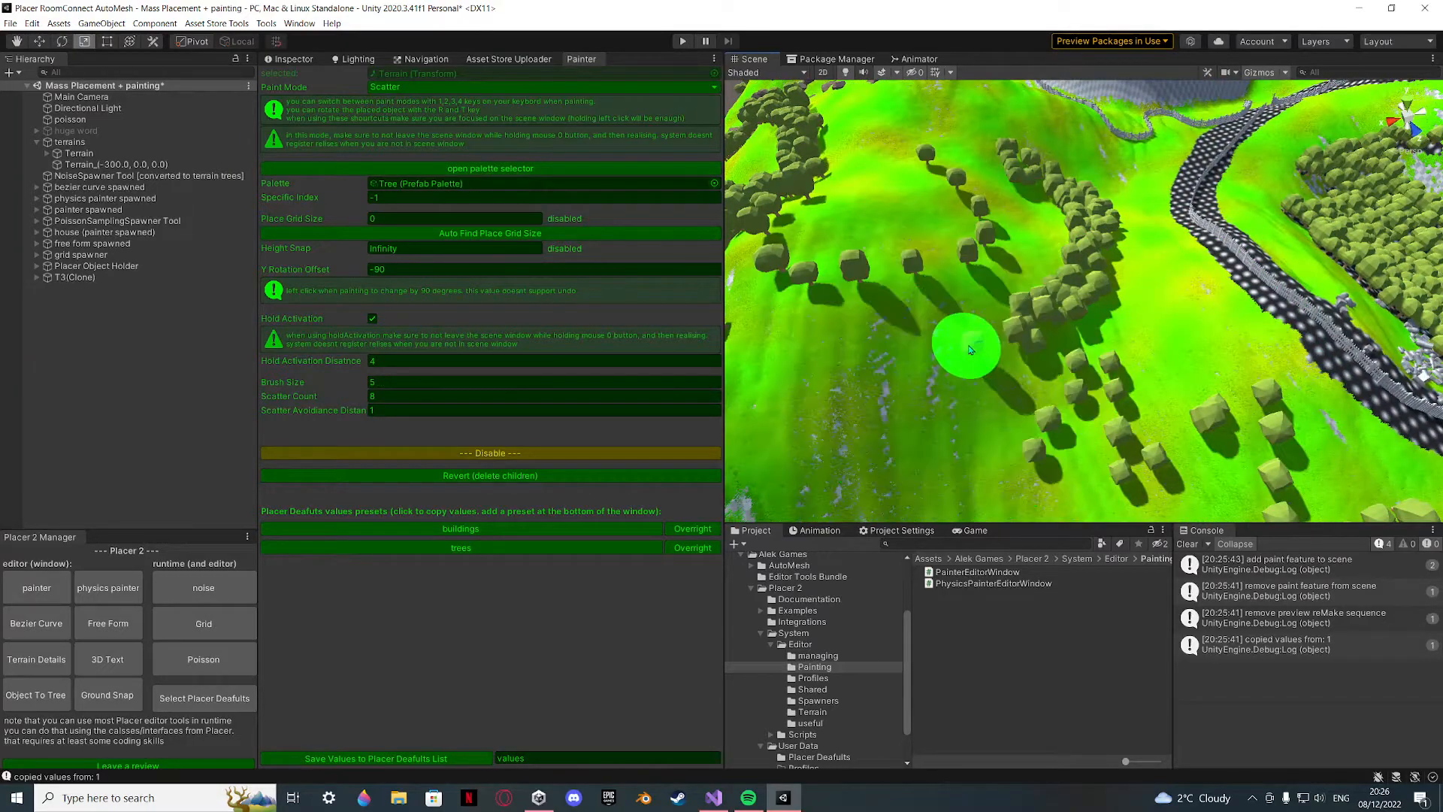
Switch the Painter to Remove mode, select Placer Object Holder as the painting parent, and collapse the terrains group.
{"action": "mouse_move", "coordinate": [954, 345]}
{"action": "right_mouse_down"}
{"action": "mouse_move", "coordinate": [934, 348]}
{"action": "mouse_move", "coordinate": [993, 362]}
{"action": "mouse_move", "coordinate": [953, 284]}
{"action": "right_mouse_up"}
{"action": "key", "text": "s"}
{"action": "key", "text": "3"}
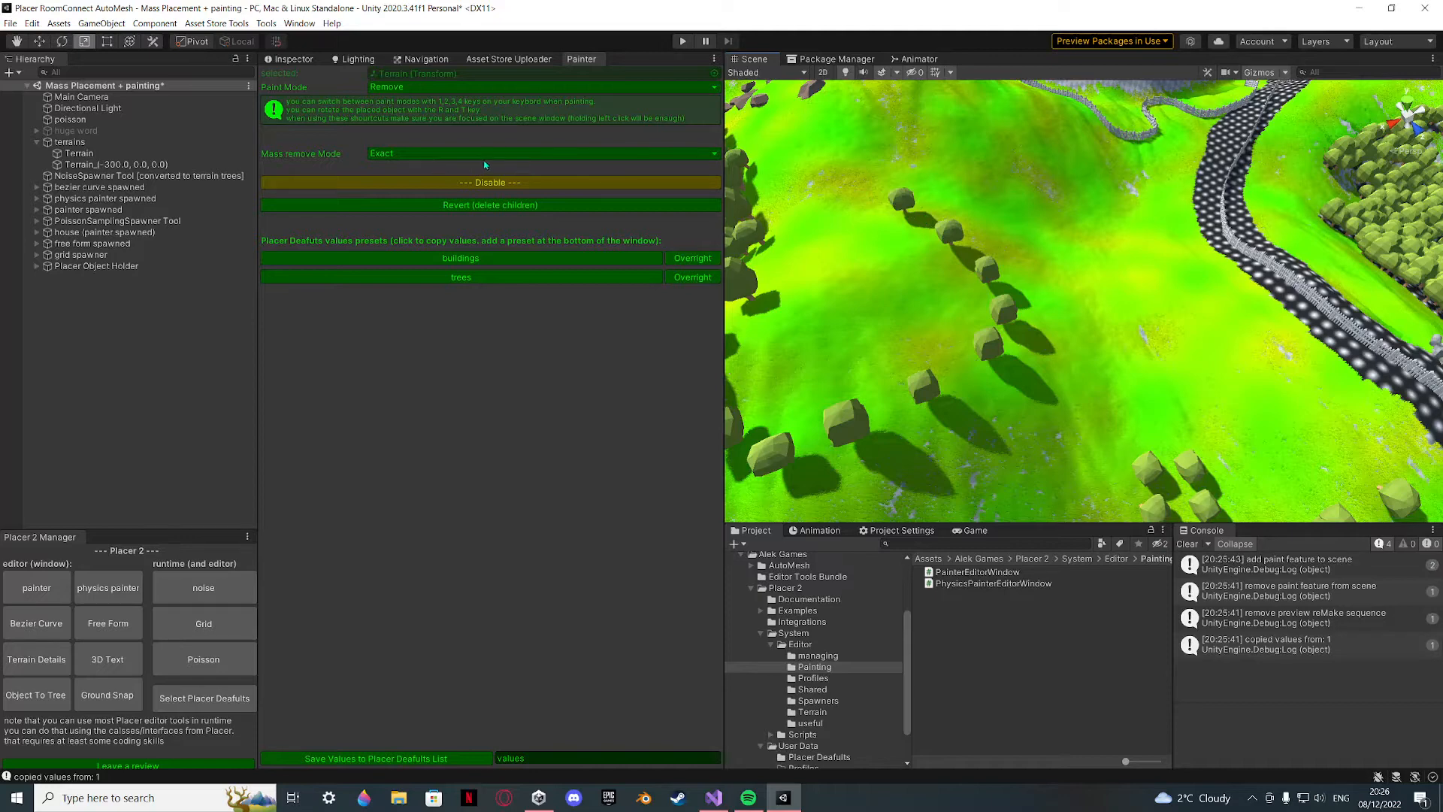
{"action": "mouse_move", "coordinate": [875, 243]}
{"action": "right_mouse_down"}
{"action": "mouse_move", "coordinate": [870, 226]}
{"action": "mouse_move", "coordinate": [889, 234]}
{"action": "right_mouse_up"}
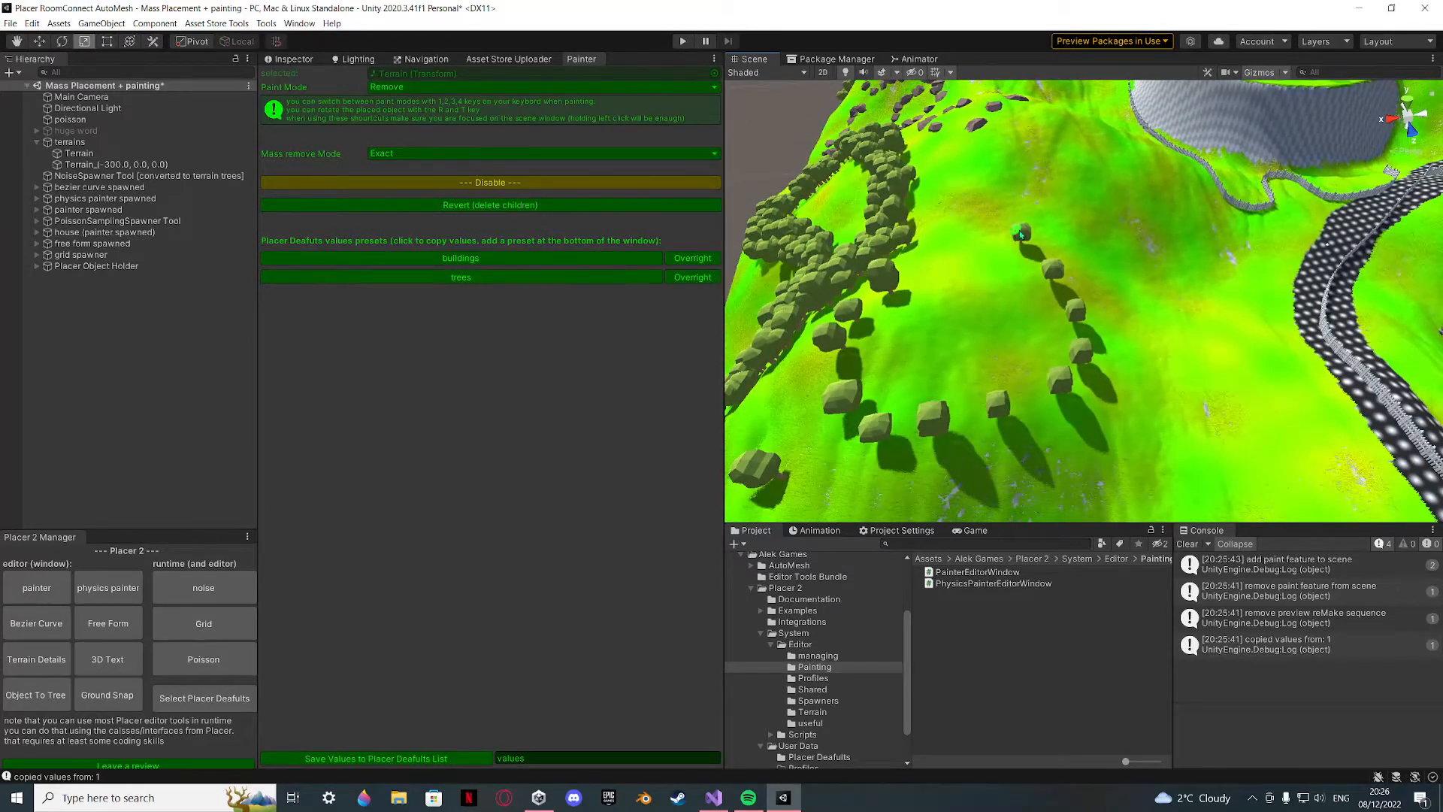
{"action": "right_click_drag", "start_coordinate": [1001, 243], "coordinate": [973, 250]}
{"action": "left_click", "coordinate": [97, 266]}
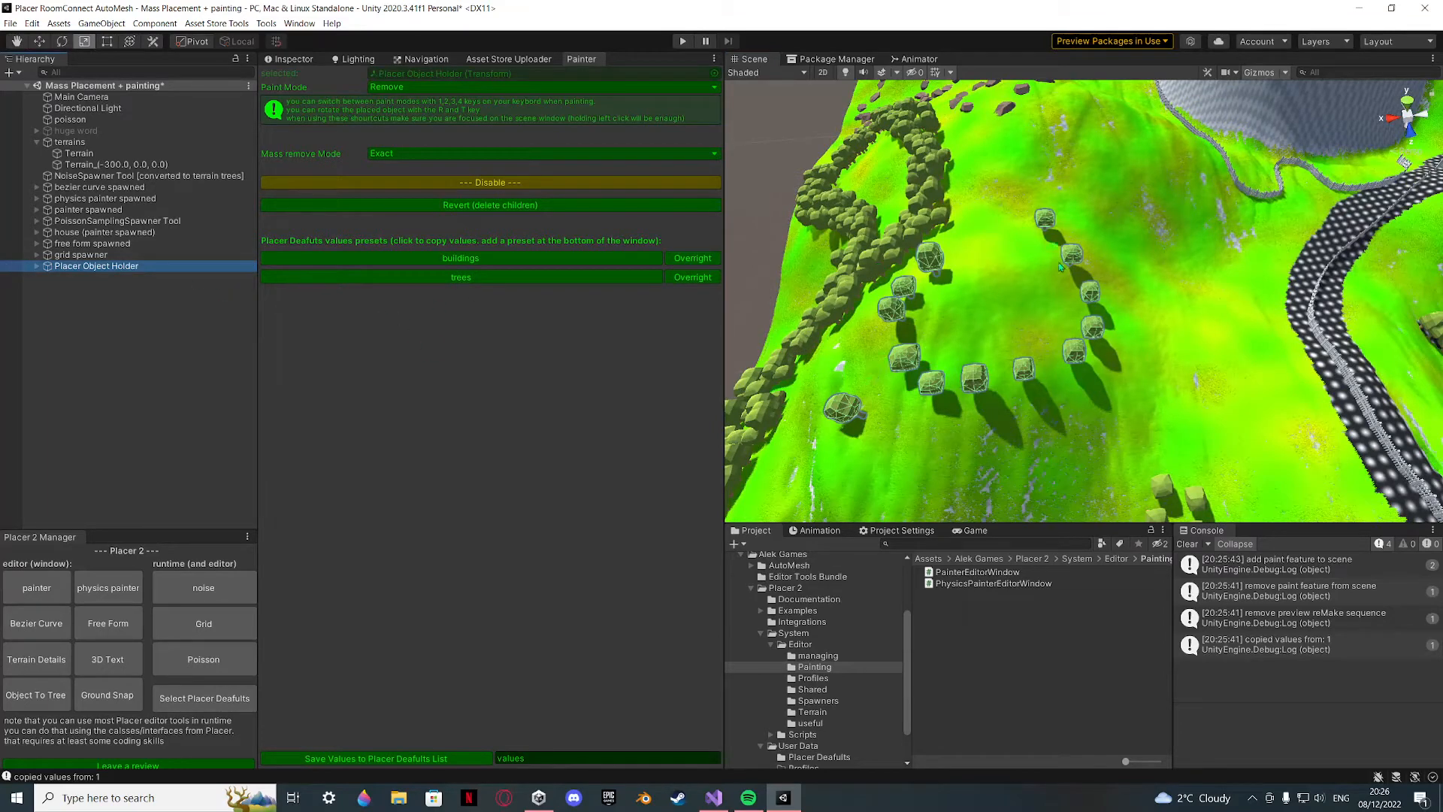
{"action": "left_click", "coordinate": [37, 142]}
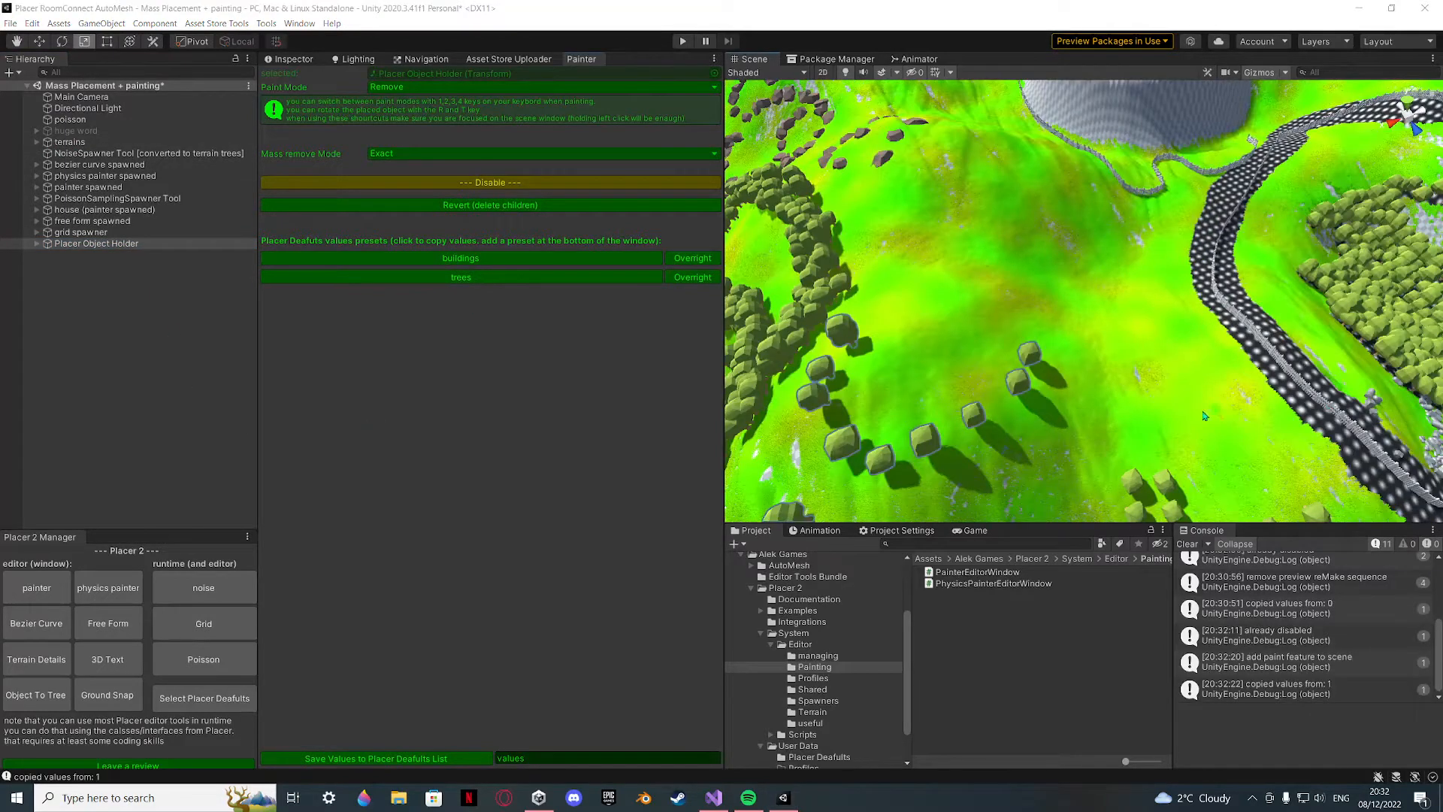
Remove the curved row of painted trees from the hillside using the Exact mass remove mode.
{"action": "left_click", "coordinate": [1026, 355]}
{"action": "left_click", "coordinate": [982, 413]}
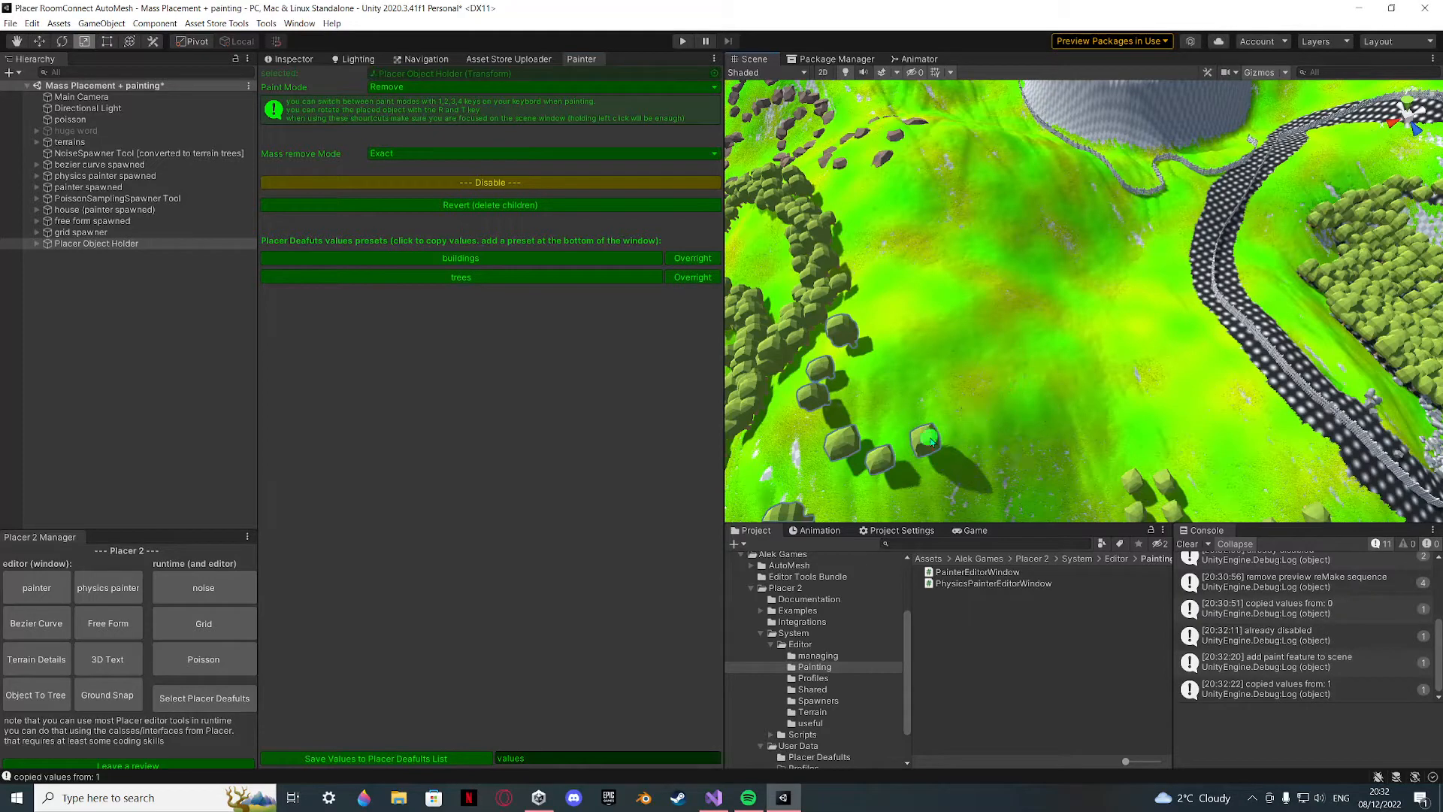
{"action": "left_click_drag", "start_coordinate": [819, 451], "coordinate": [834, 354]}
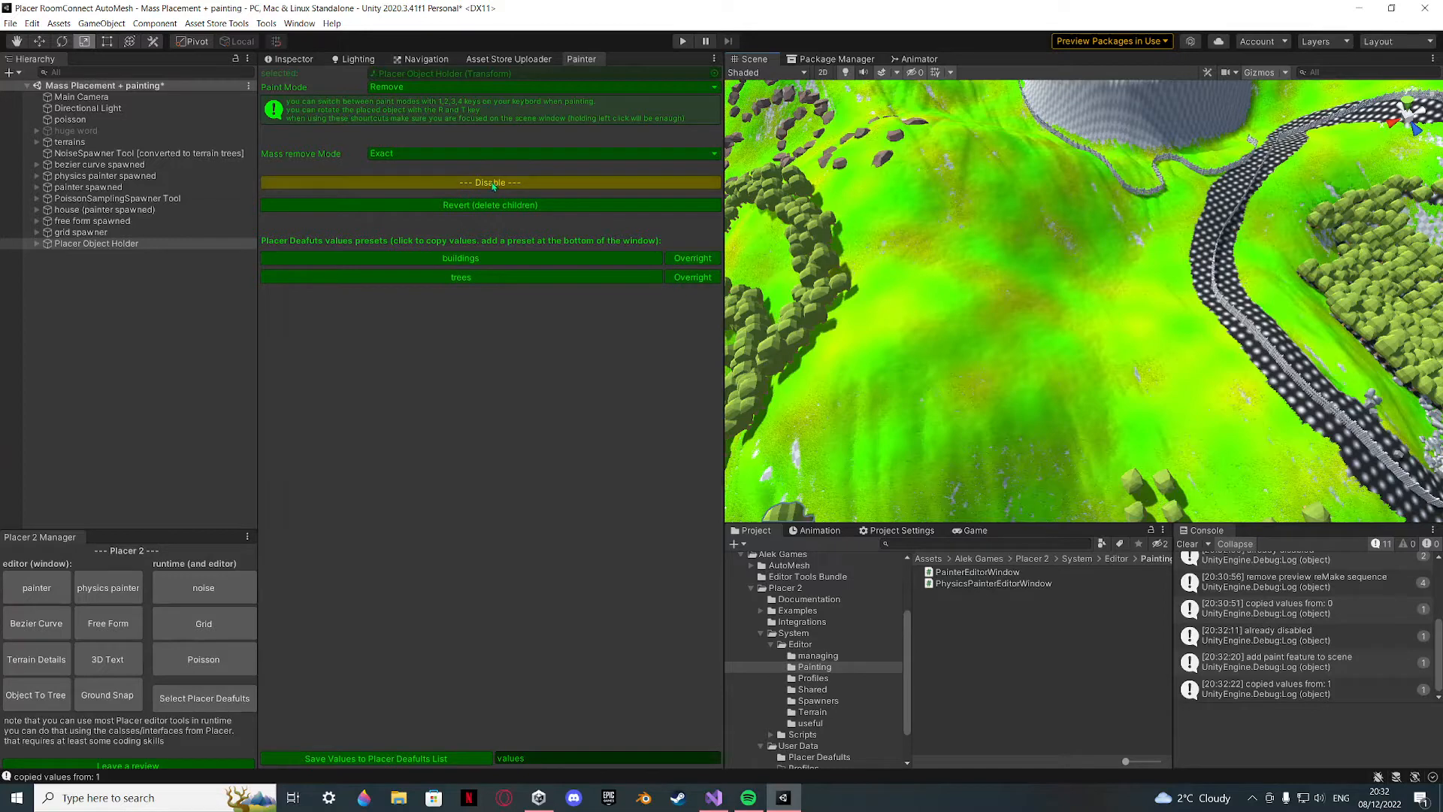
Return the Painter to Exact mode and paint a looping trail of trees over the cleared hillside.
{"action": "right_click_drag", "start_coordinate": [786, 291], "coordinate": [803, 279]}
{"action": "key", "text": "1"}
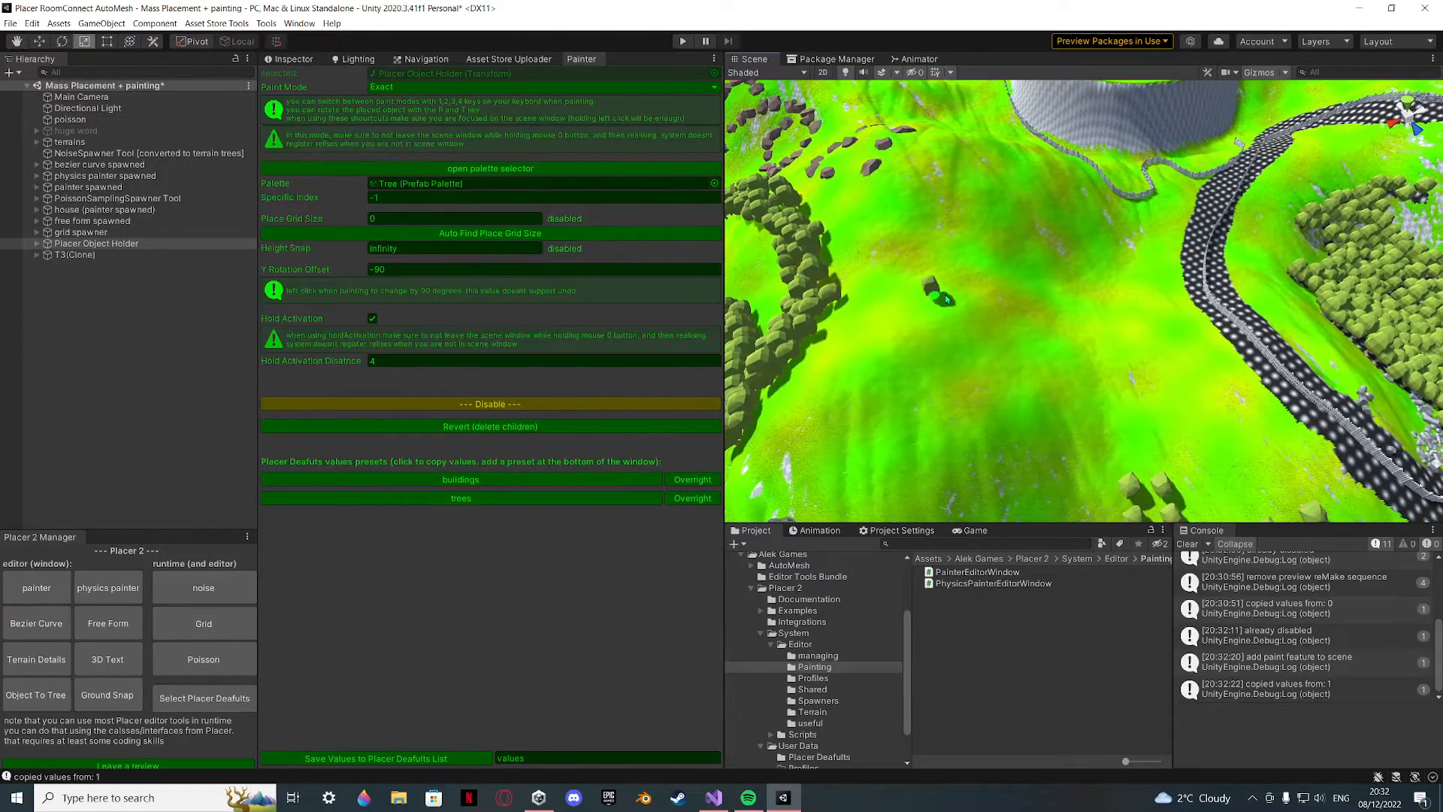
{"action": "mouse_move", "coordinate": [962, 205]}
{"action": "left_mouse_down"}
{"action": "mouse_move", "coordinate": [879, 233]}
{"action": "mouse_move", "coordinate": [953, 429]}
{"action": "mouse_move", "coordinate": [999, 278]}
{"action": "mouse_move", "coordinate": [1109, 326]}
{"action": "mouse_move", "coordinate": [1007, 229]}
{"action": "mouse_move", "coordinate": [913, 242]}
{"action": "mouse_move", "coordinate": [1039, 200]}
{"action": "left_mouse_up"}
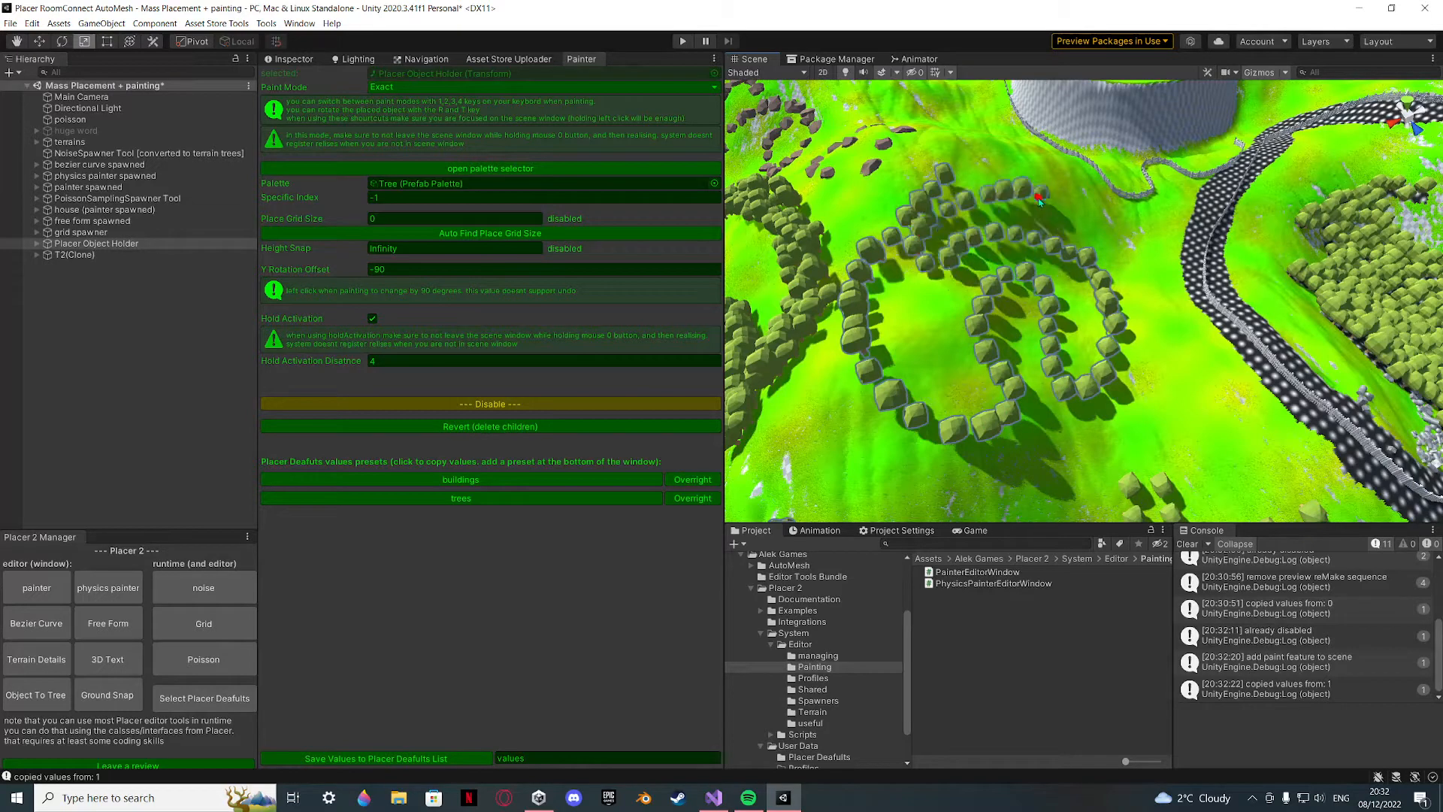
Switch the Painter to Replace mode for the newly painted looping trail of trees.
{"action": "key", "text": "4"}
{"action": "right_click_drag", "start_coordinate": [991, 266], "coordinate": [748, 233]}
{"action": "key", "text": "3"}
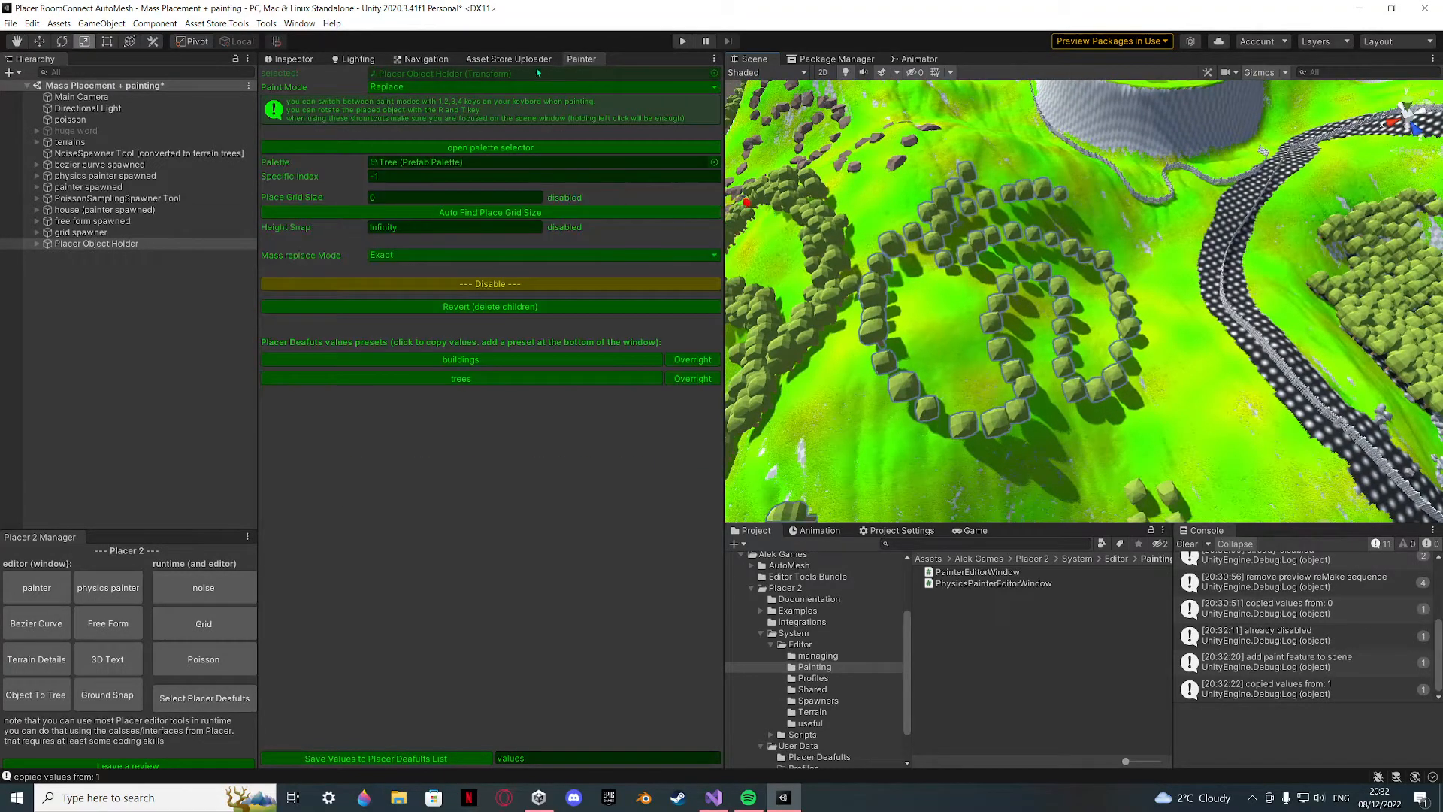
Choose the Rocks palette in the palette selector as the replacement for the painted trees.
{"action": "left_click", "coordinate": [481, 87]}
{"action": "left_click", "coordinate": [416, 147]}
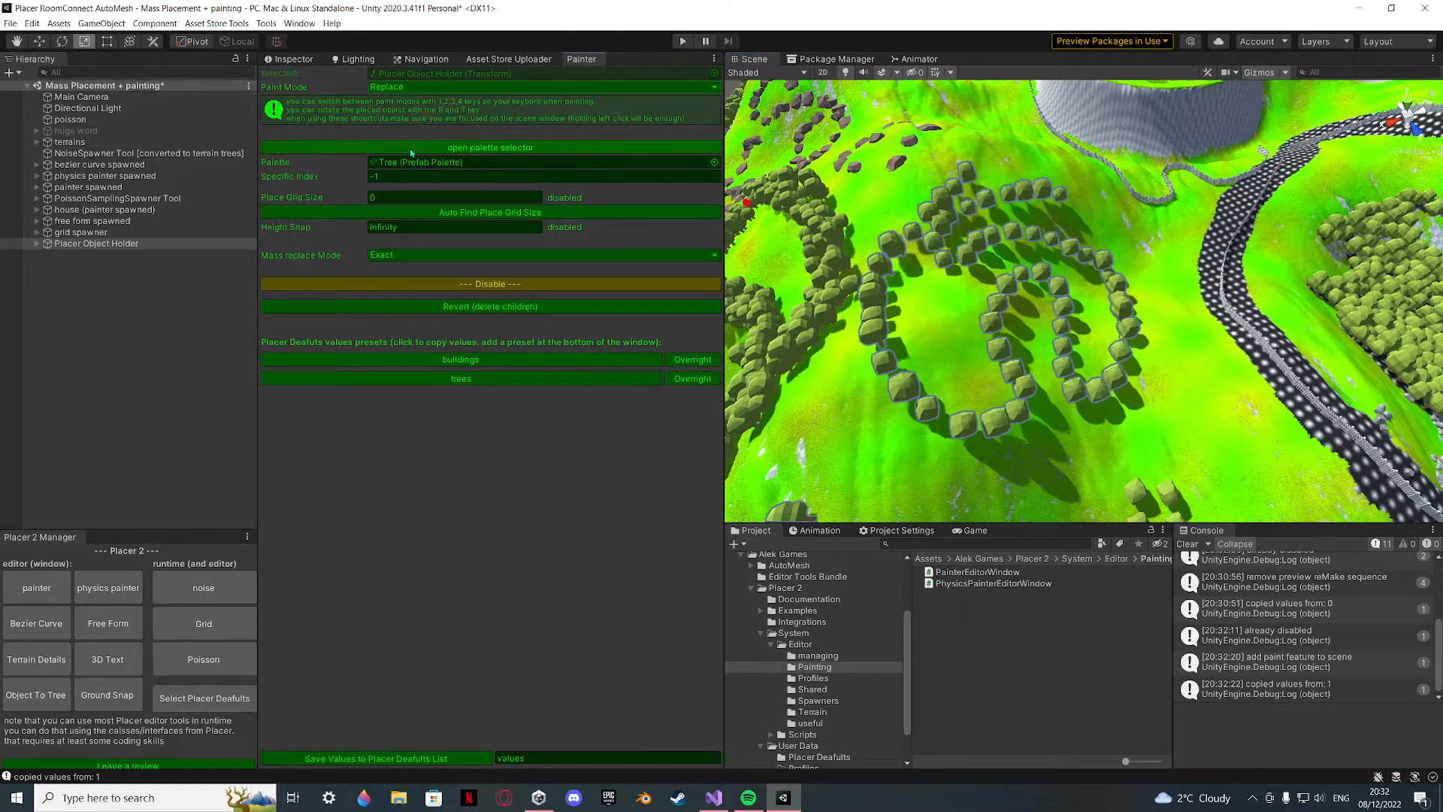
{"action": "left_click", "coordinate": [529, 148]}
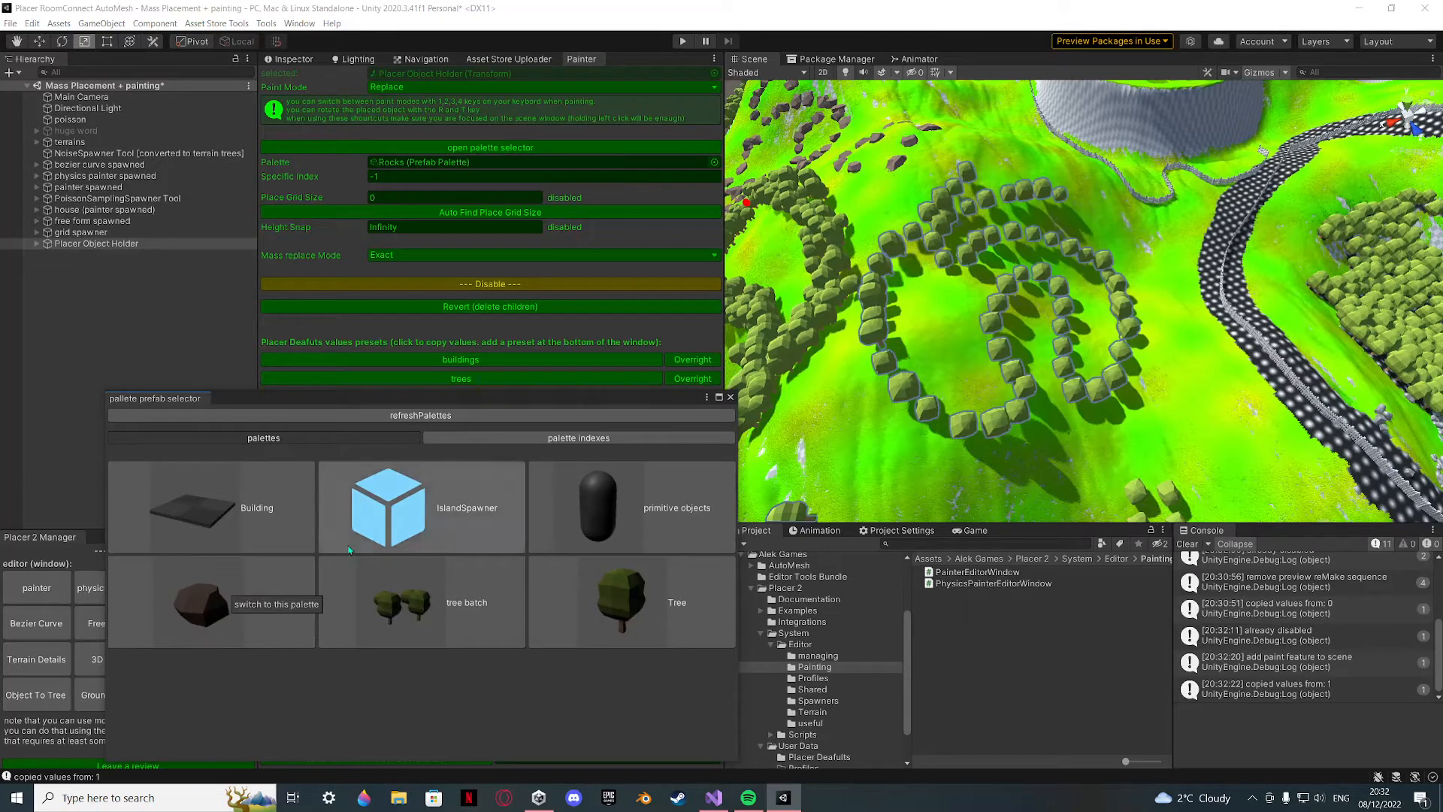
{"action": "left_click", "coordinate": [287, 591]}
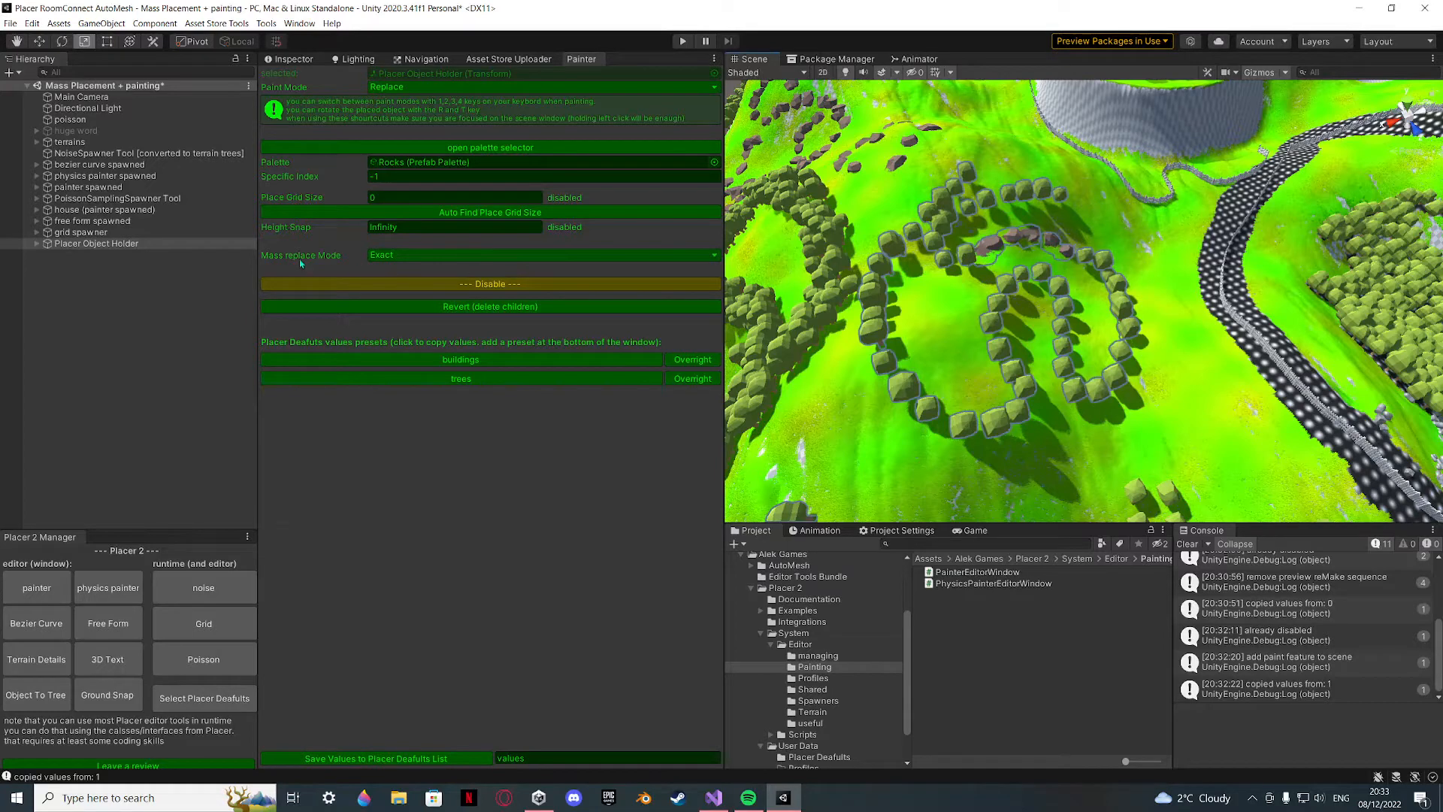
Set the mass replace mode to Mass By Distance and replace the looping trail of trees with rocks.
{"action": "left_click", "coordinate": [374, 255]}
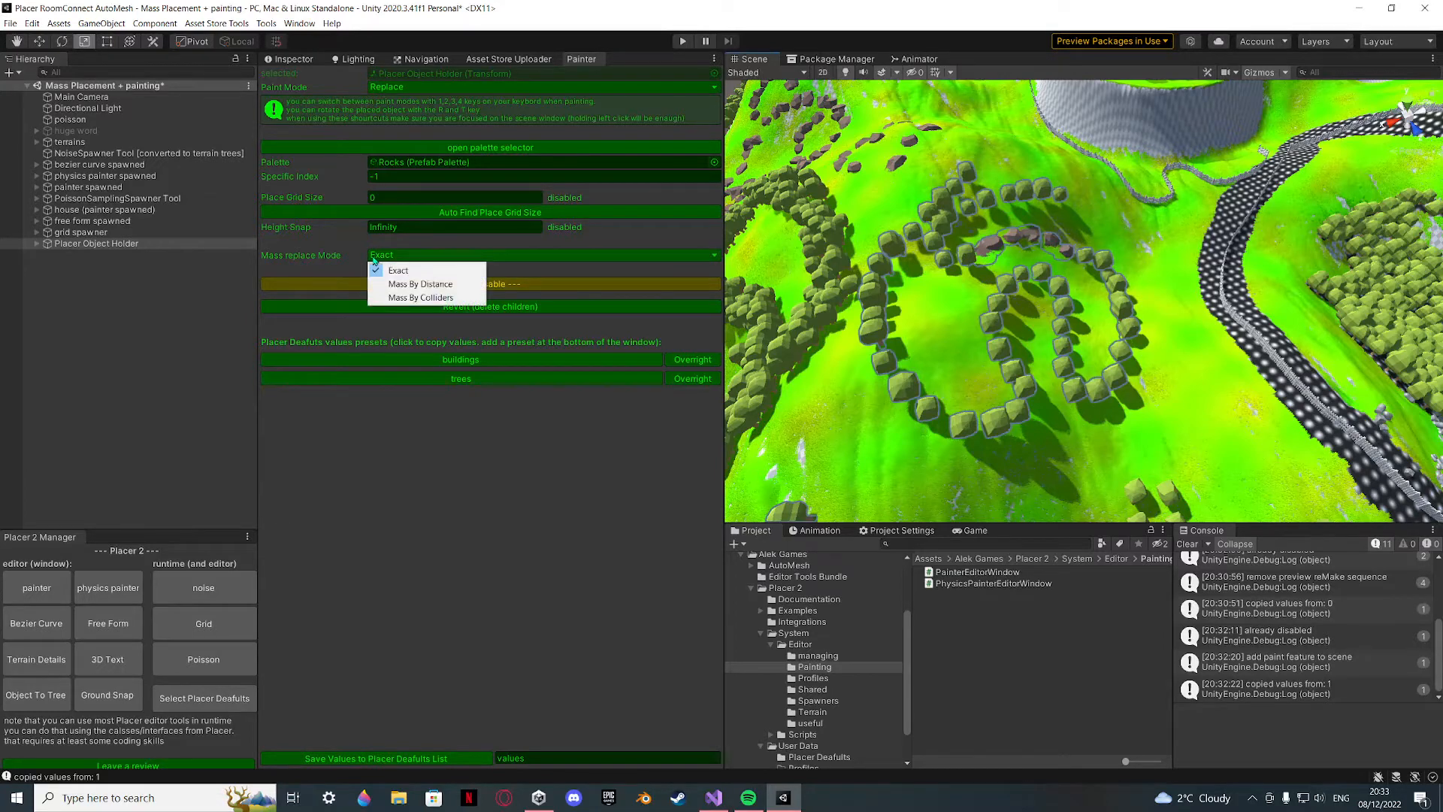
{"action": "left_click", "coordinate": [421, 285]}
{"action": "mouse_move", "coordinate": [1049, 260]}
{"action": "left_mouse_down"}
{"action": "mouse_move", "coordinate": [1123, 294]}
{"action": "mouse_move", "coordinate": [1082, 409]}
{"action": "mouse_move", "coordinate": [1051, 297]}
{"action": "mouse_move", "coordinate": [1000, 323]}
{"action": "mouse_move", "coordinate": [984, 443]}
{"action": "mouse_move", "coordinate": [883, 353]}
{"action": "mouse_move", "coordinate": [905, 268]}
{"action": "mouse_move", "coordinate": [992, 180]}
{"action": "mouse_move", "coordinate": [970, 212]}
{"action": "mouse_move", "coordinate": [978, 263]}
{"action": "mouse_move", "coordinate": [1057, 253]}
{"action": "mouse_move", "coordinate": [1089, 361]}
{"action": "mouse_move", "coordinate": [1031, 304]}
{"action": "mouse_move", "coordinate": [977, 440]}
{"action": "left_mouse_up"}
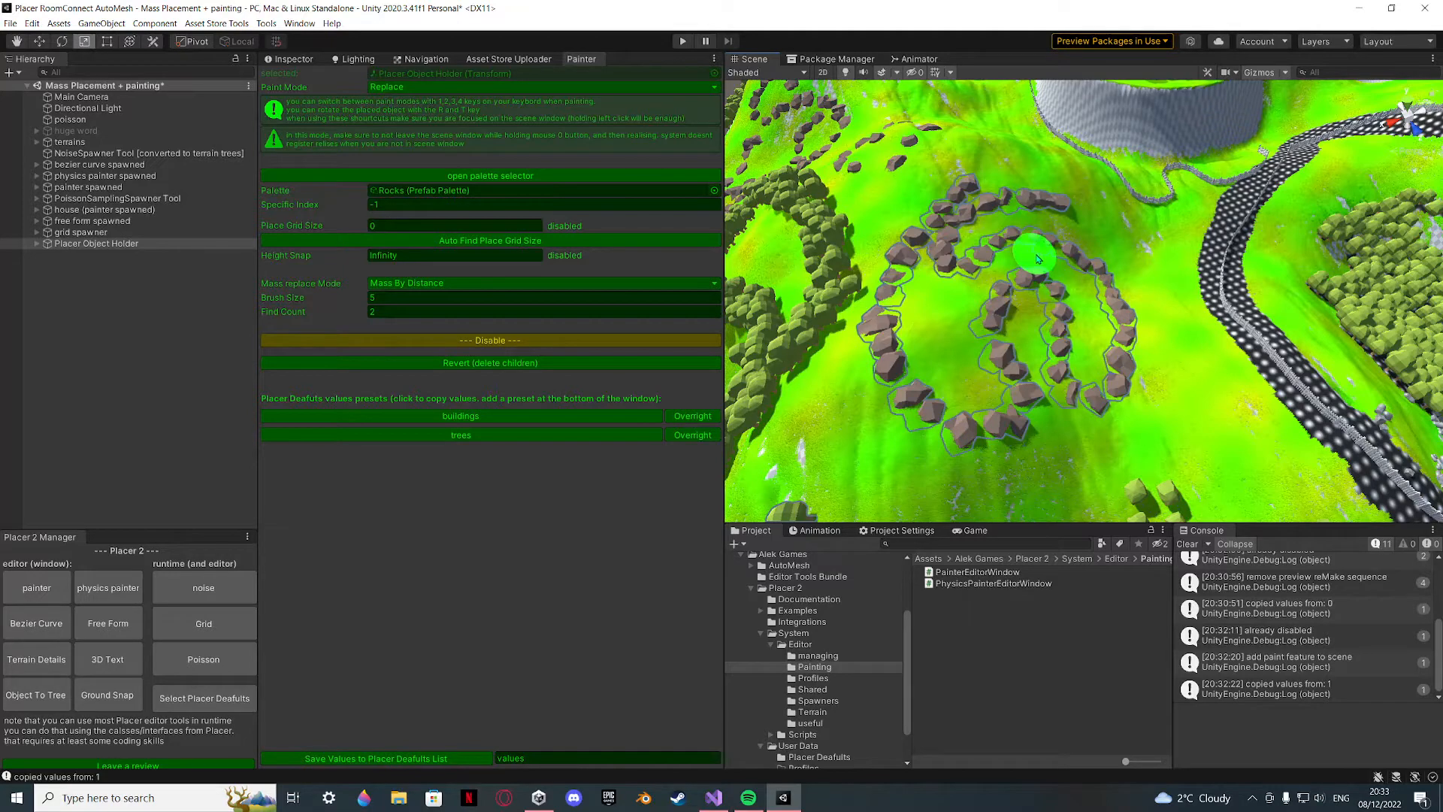
Set the mass replace mode to Mass By Colliders, choose the Tree palette and close the palette selector.
{"action": "left_click", "coordinate": [625, 282]}
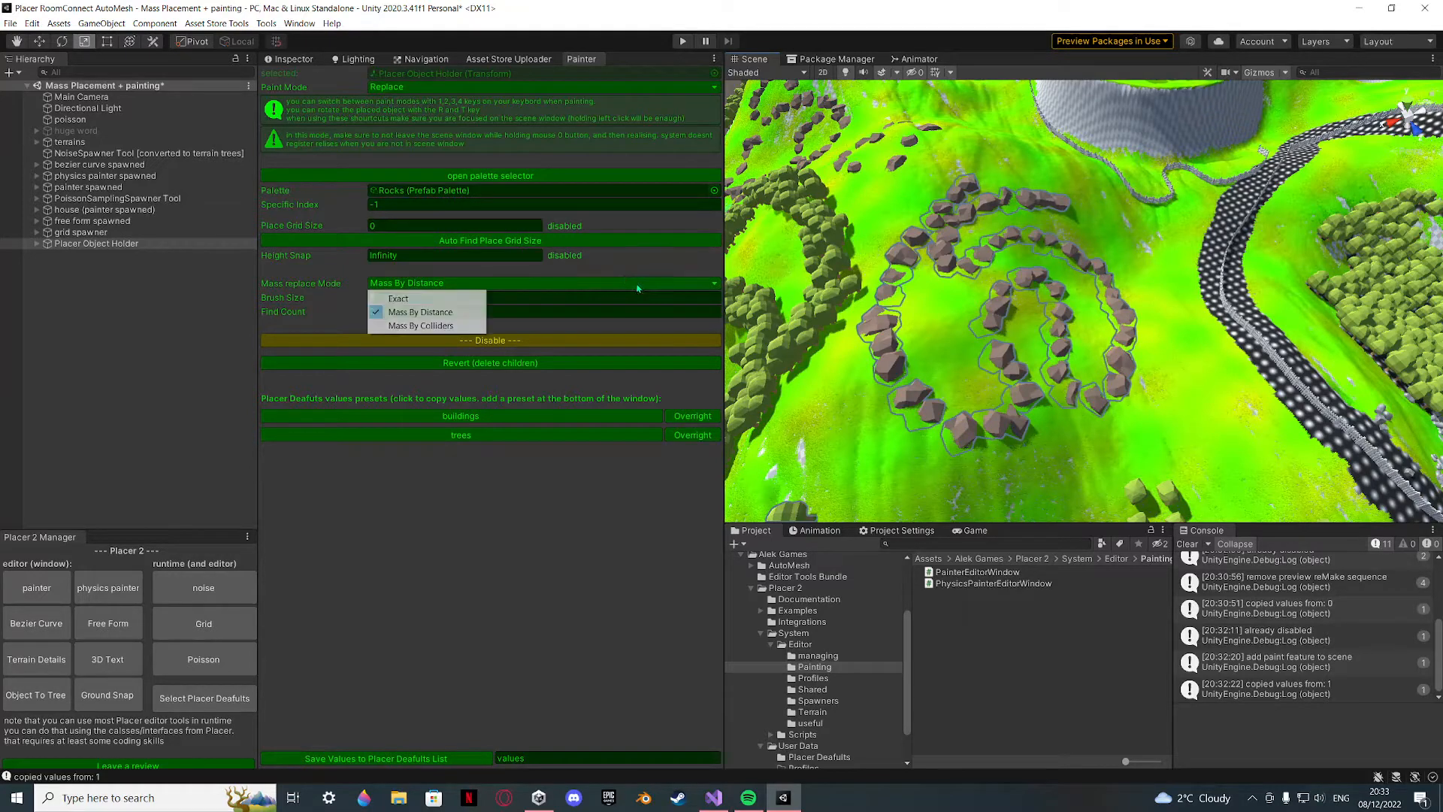
{"action": "left_click", "coordinate": [476, 325]}
{"action": "right_click_drag", "start_coordinate": [987, 361], "coordinate": [1070, 312]}
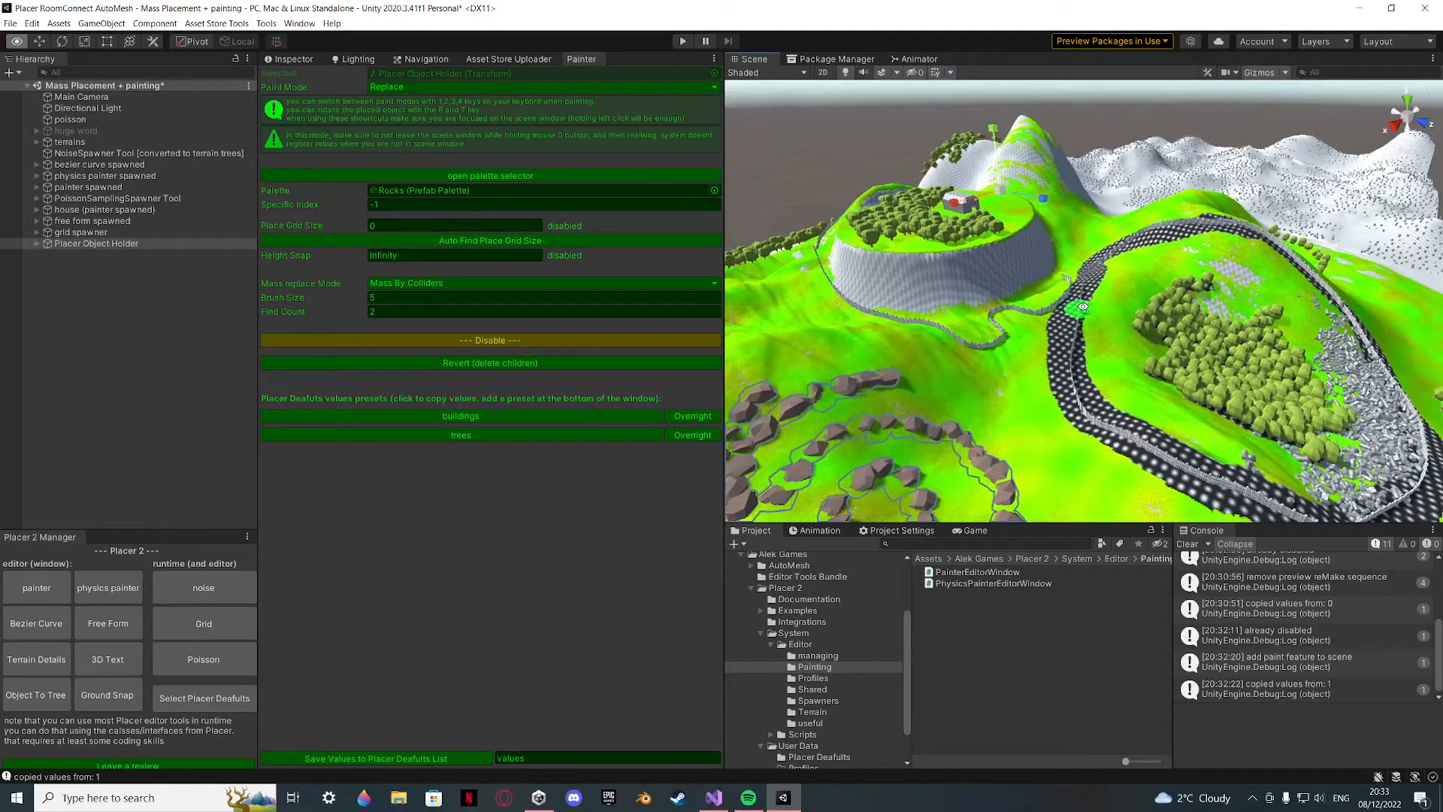
{"action": "left_click", "coordinate": [488, 175]}
{"action": "left_click", "coordinate": [631, 602]}
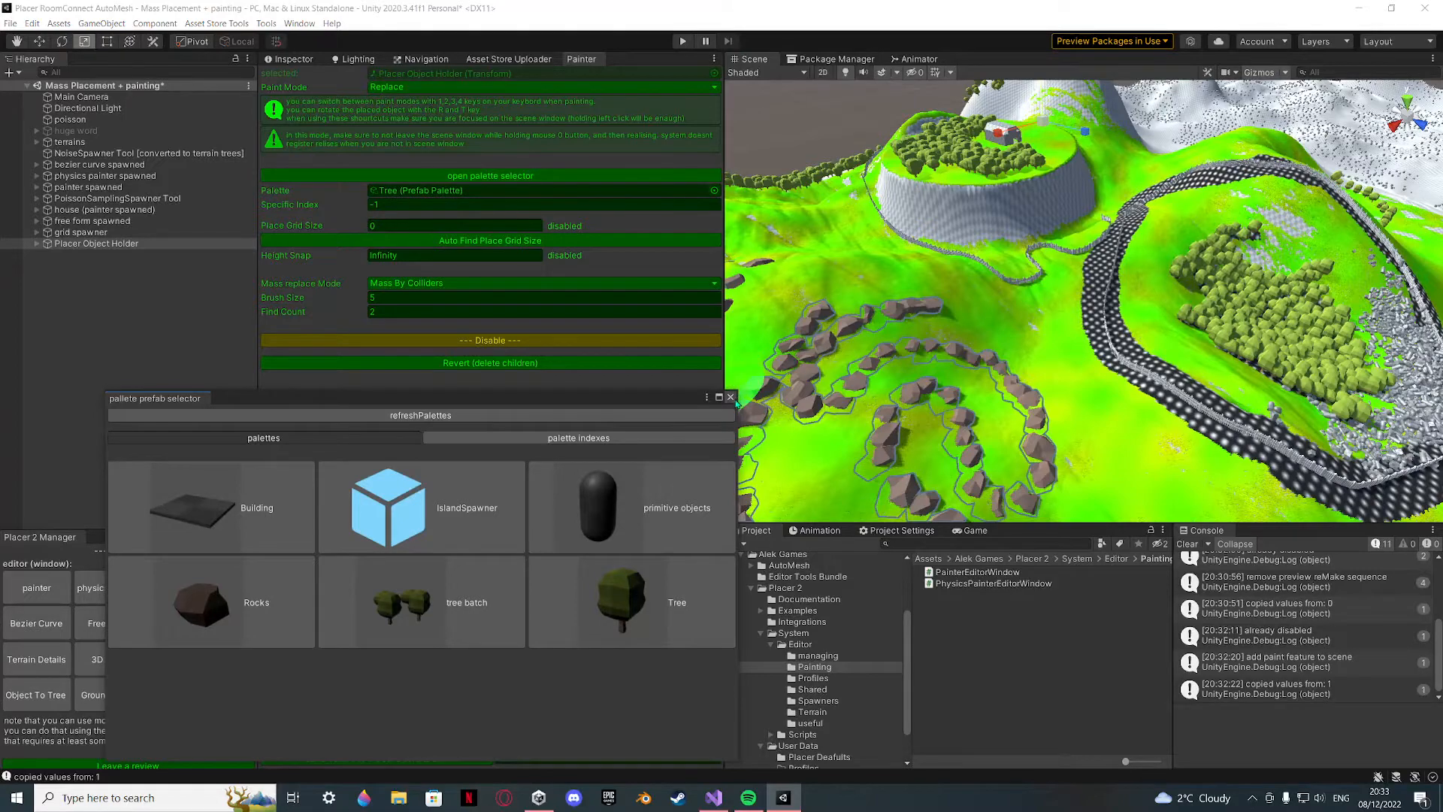
{"action": "left_click", "coordinate": [730, 397]}
{"action": "right_click_drag", "start_coordinate": [1035, 376], "coordinate": [1136, 396]}
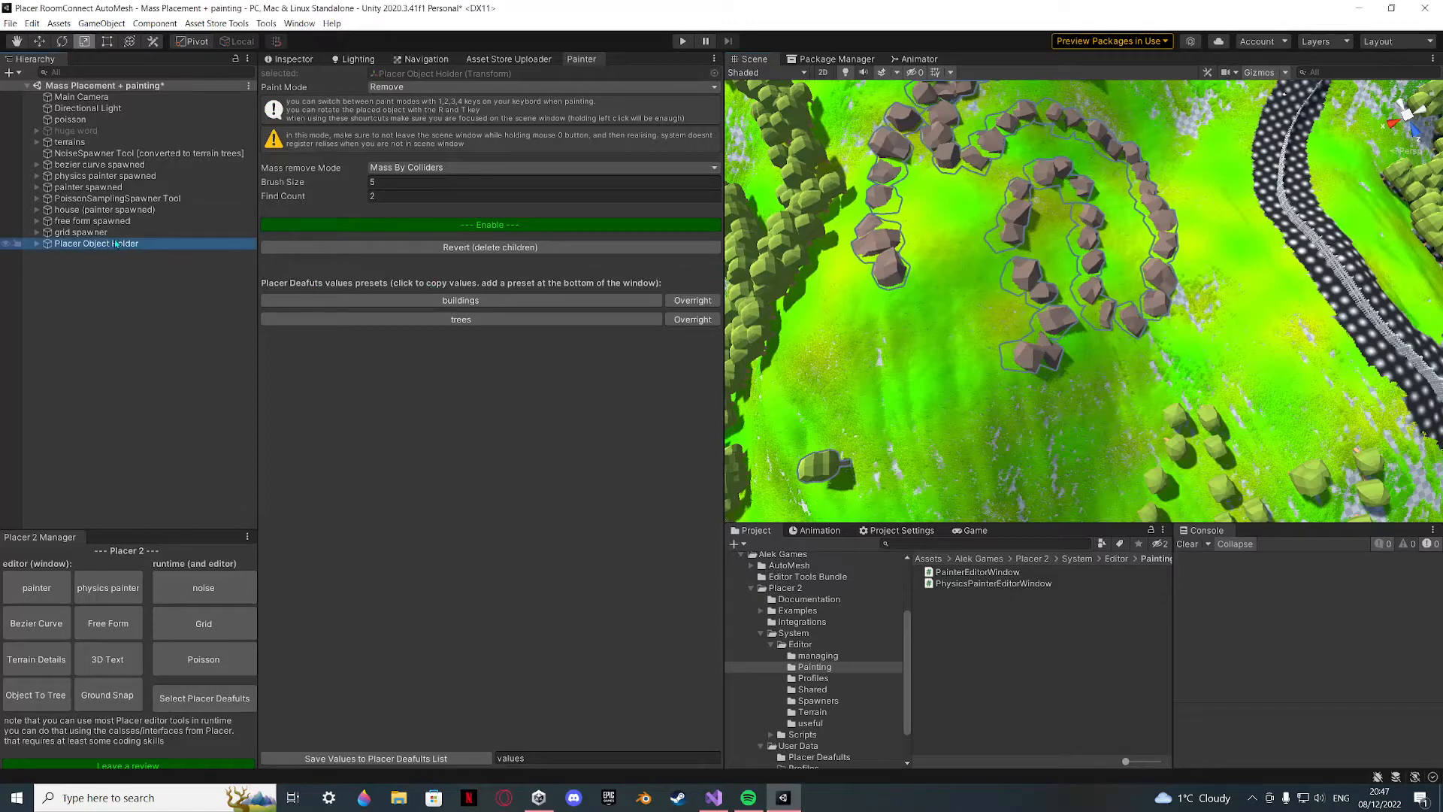
Enable the Painter in Remove mode and erase the inner rock loop and the end of the outer arc with Mass By Colliders.
{"action": "right_click_drag", "start_coordinate": [916, 271], "coordinate": [816, 209]}
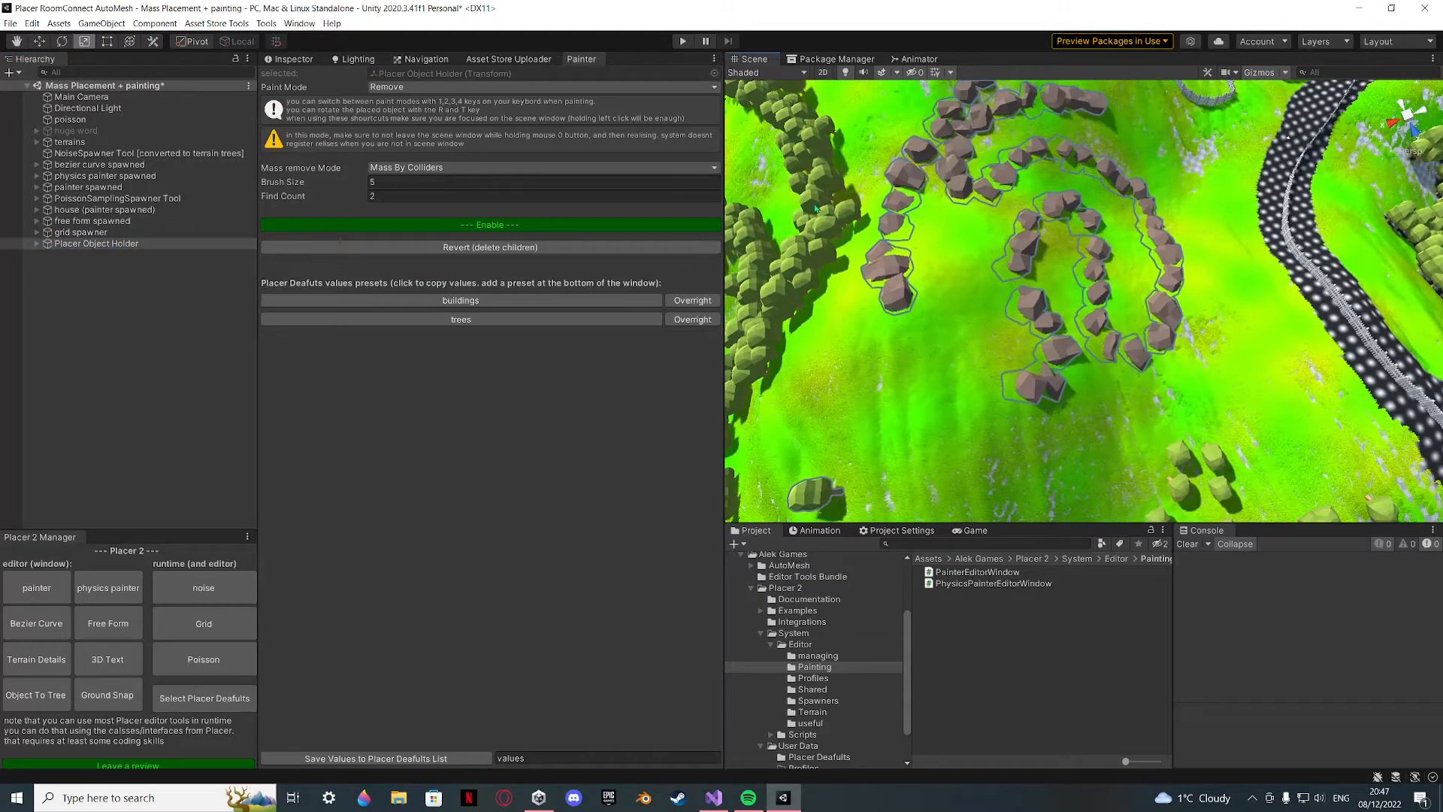
{"action": "left_click", "coordinate": [526, 225]}
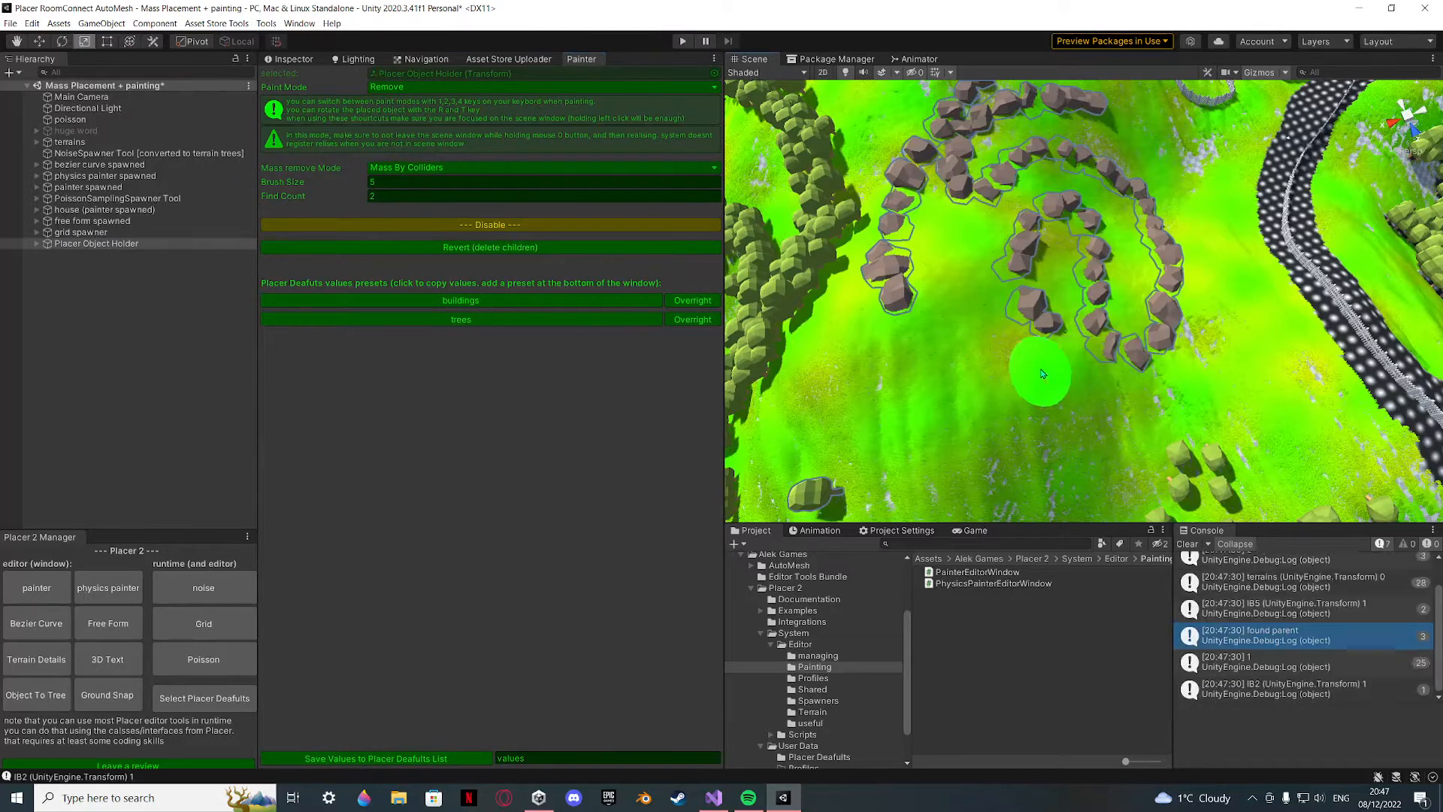
{"action": "mouse_move", "coordinate": [1042, 373]}
{"action": "left_mouse_down"}
{"action": "mouse_move", "coordinate": [1018, 263]}
{"action": "mouse_move", "coordinate": [1035, 214]}
{"action": "mouse_move", "coordinate": [1087, 293]}
{"action": "left_mouse_up"}
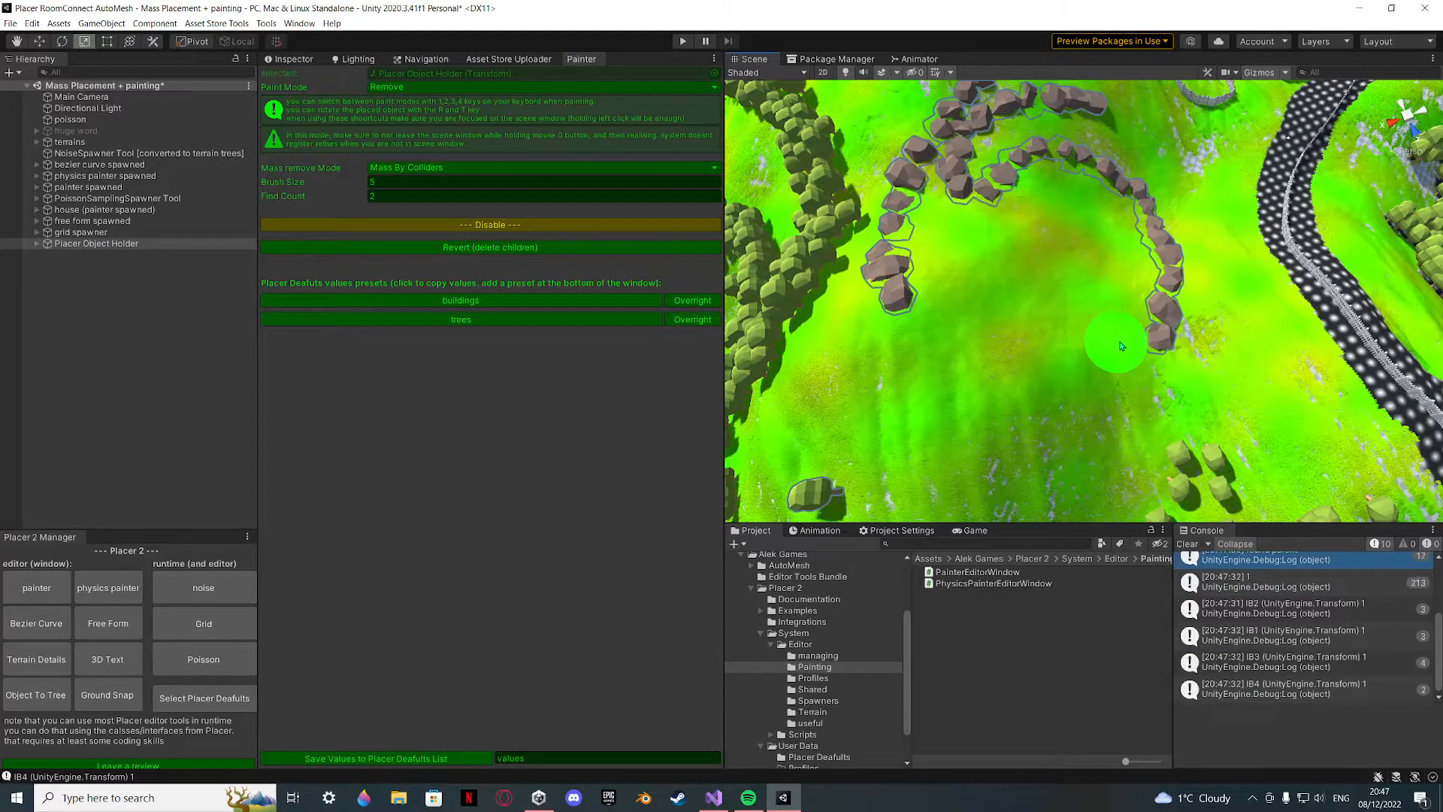
{"action": "left_click_drag", "start_coordinate": [1120, 346], "coordinate": [1114, 311]}
{"action": "mouse_move", "coordinate": [1111, 327]}
{"action": "right_mouse_down"}
{"action": "mouse_move", "coordinate": [1087, 338]}
{"action": "mouse_move", "coordinate": [996, 316]}
{"action": "mouse_move", "coordinate": [1156, 241]}
{"action": "mouse_move", "coordinate": [1335, 236]}
{"action": "mouse_move", "coordinate": [976, 285]}
{"action": "mouse_move", "coordinate": [773, 290]}
{"action": "mouse_move", "coordinate": [797, 265]}
{"action": "mouse_move", "coordinate": [815, 315]}
{"action": "mouse_move", "coordinate": [906, 283]}
{"action": "mouse_move", "coordinate": [958, 345]}
{"action": "right_mouse_up"}
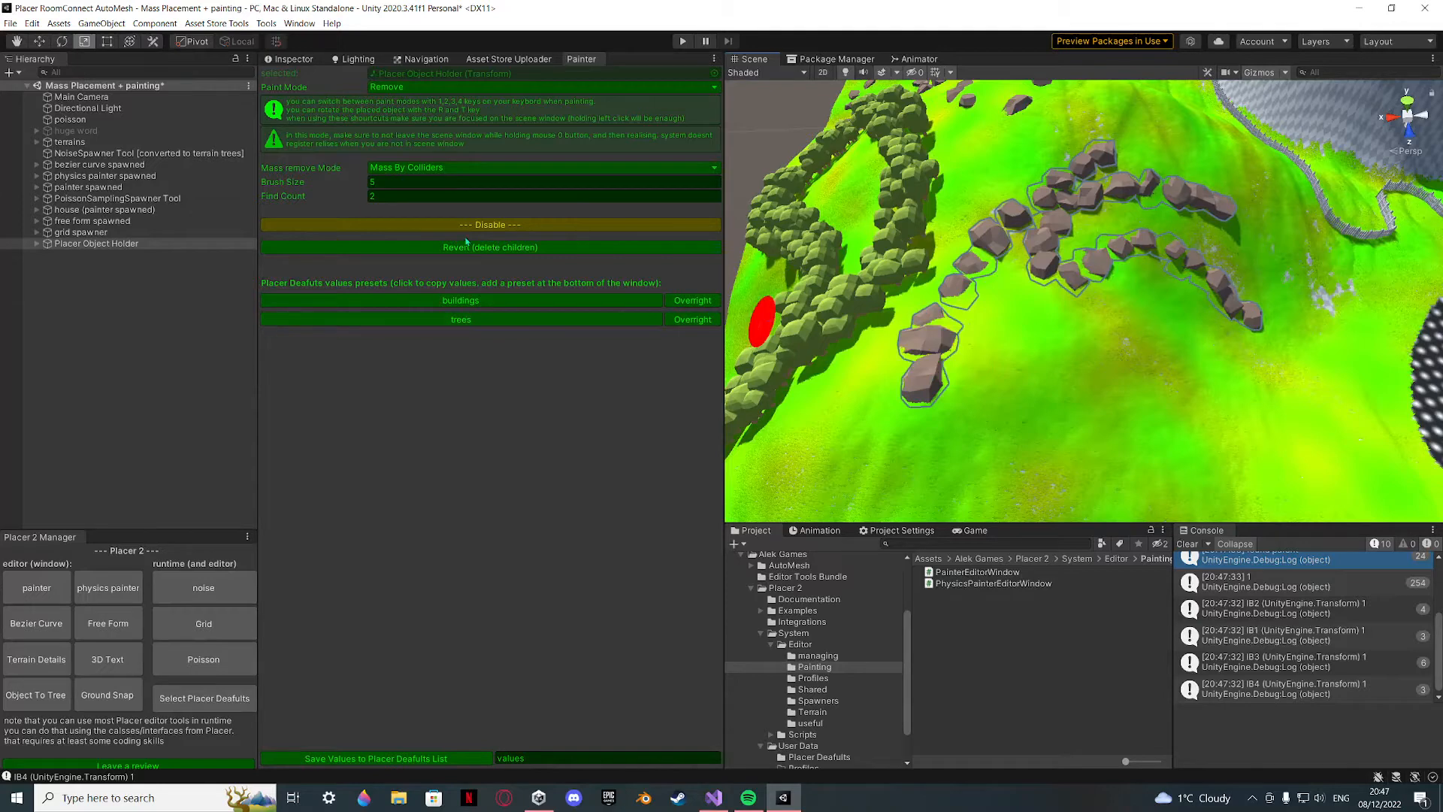
Disable the Painter, revert all remaining painted rocks and delete the Placer Object Holder from the scene.
{"action": "left_click", "coordinate": [524, 226]}
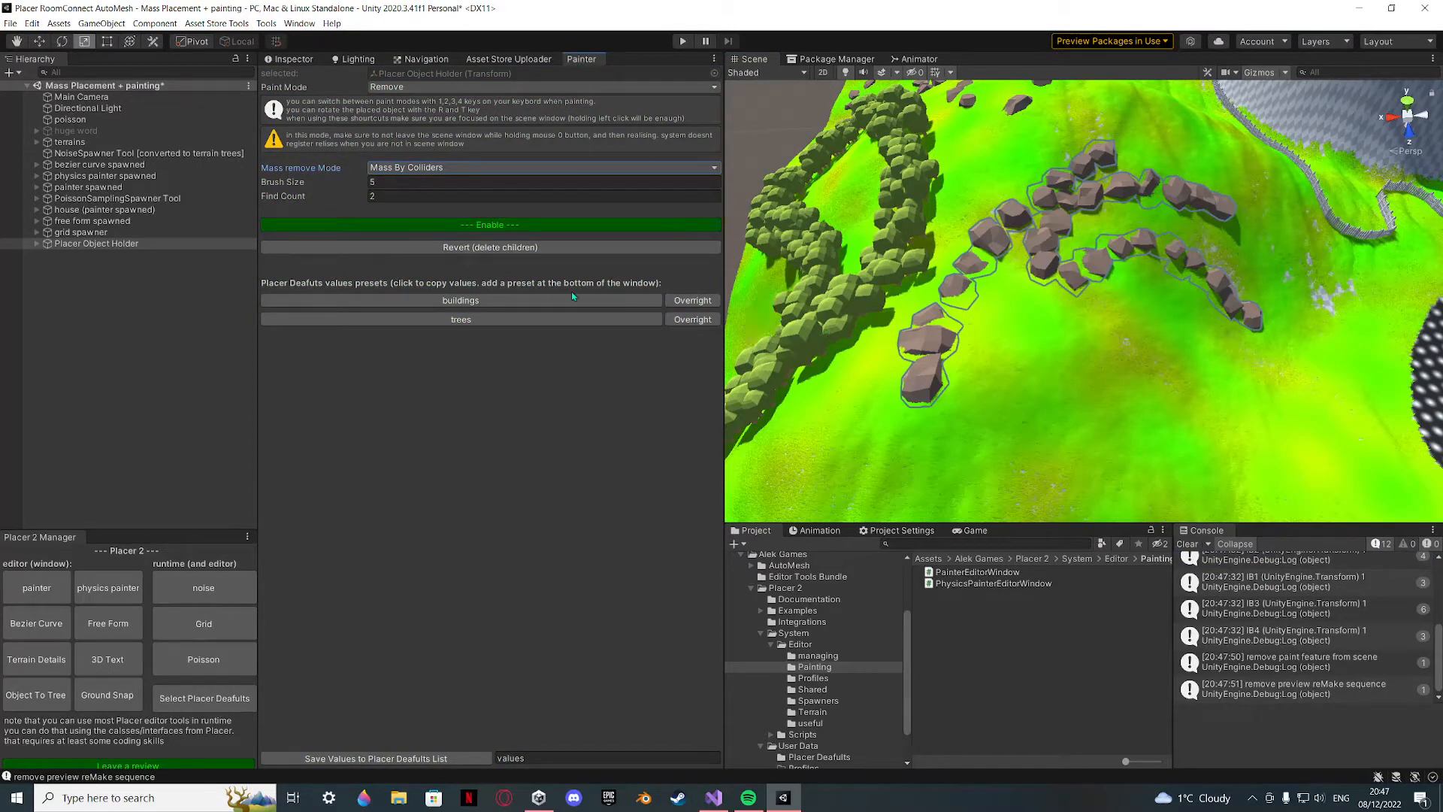
{"action": "left_click", "coordinate": [487, 248]}
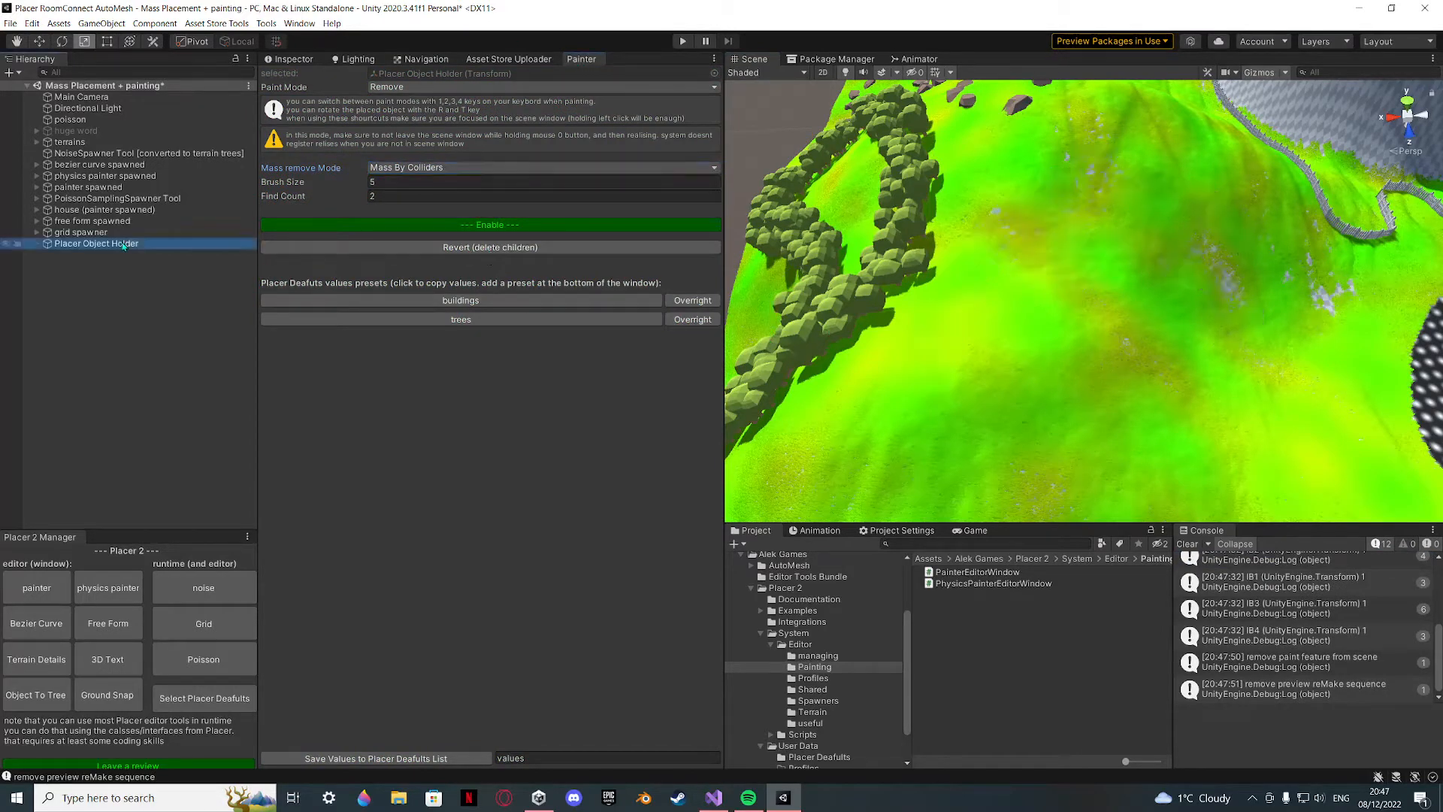
{"action": "key", "text": "Delete"}
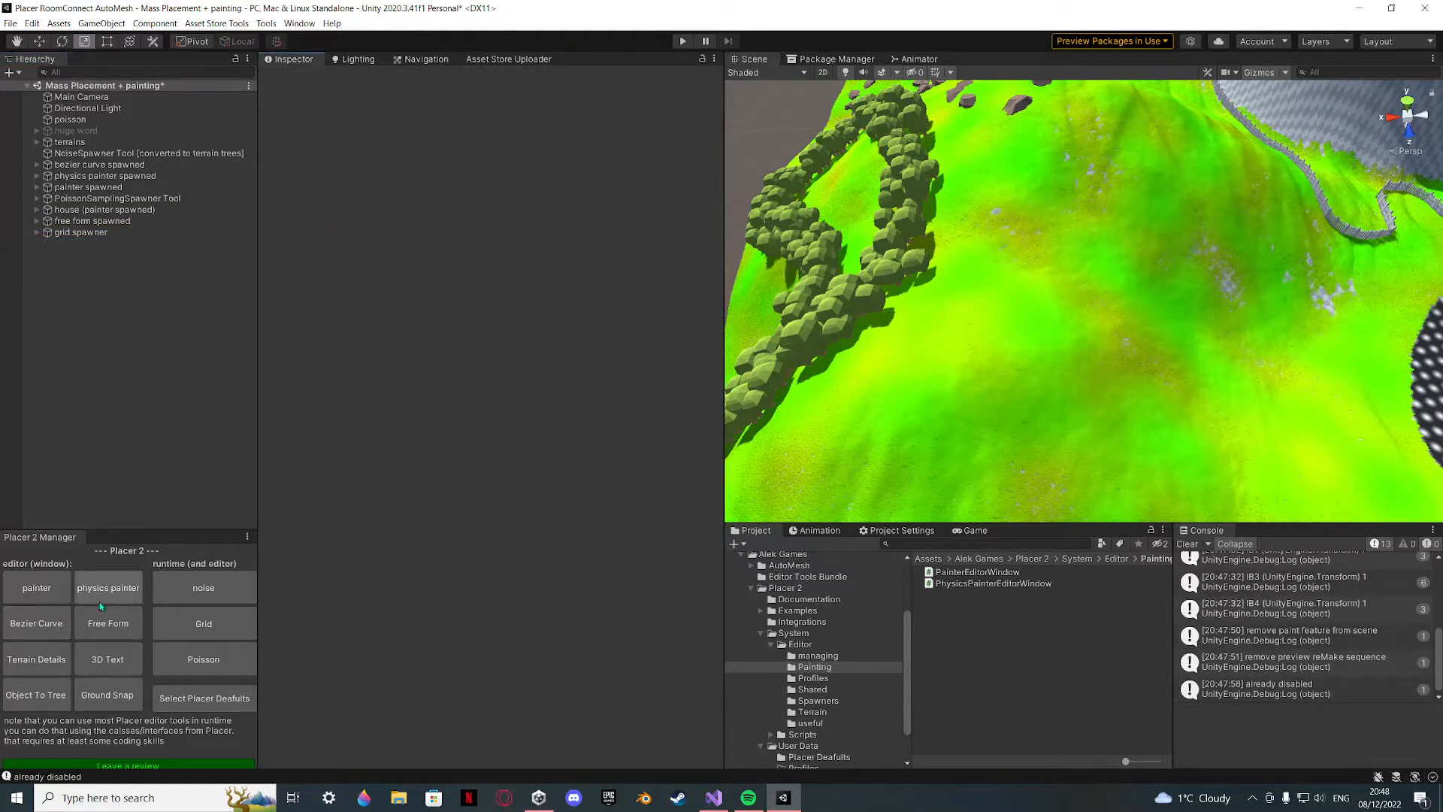
Open the Physics Painter, dock it beside the Inspector tabs and create a new game object as its parent.
{"action": "right_click_drag", "start_coordinate": [821, 381], "coordinate": [1055, 306]}
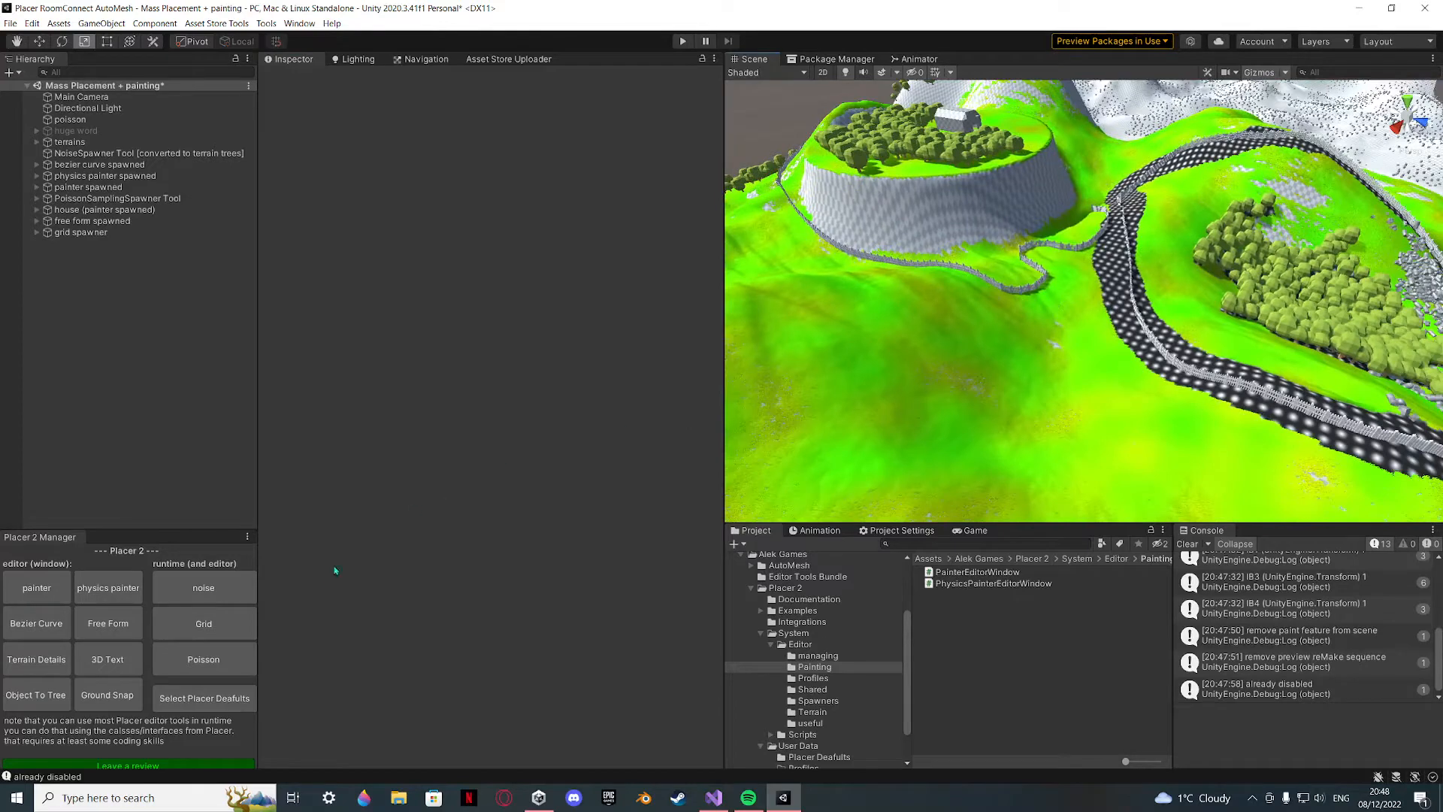
{"action": "left_click", "coordinate": [108, 594]}
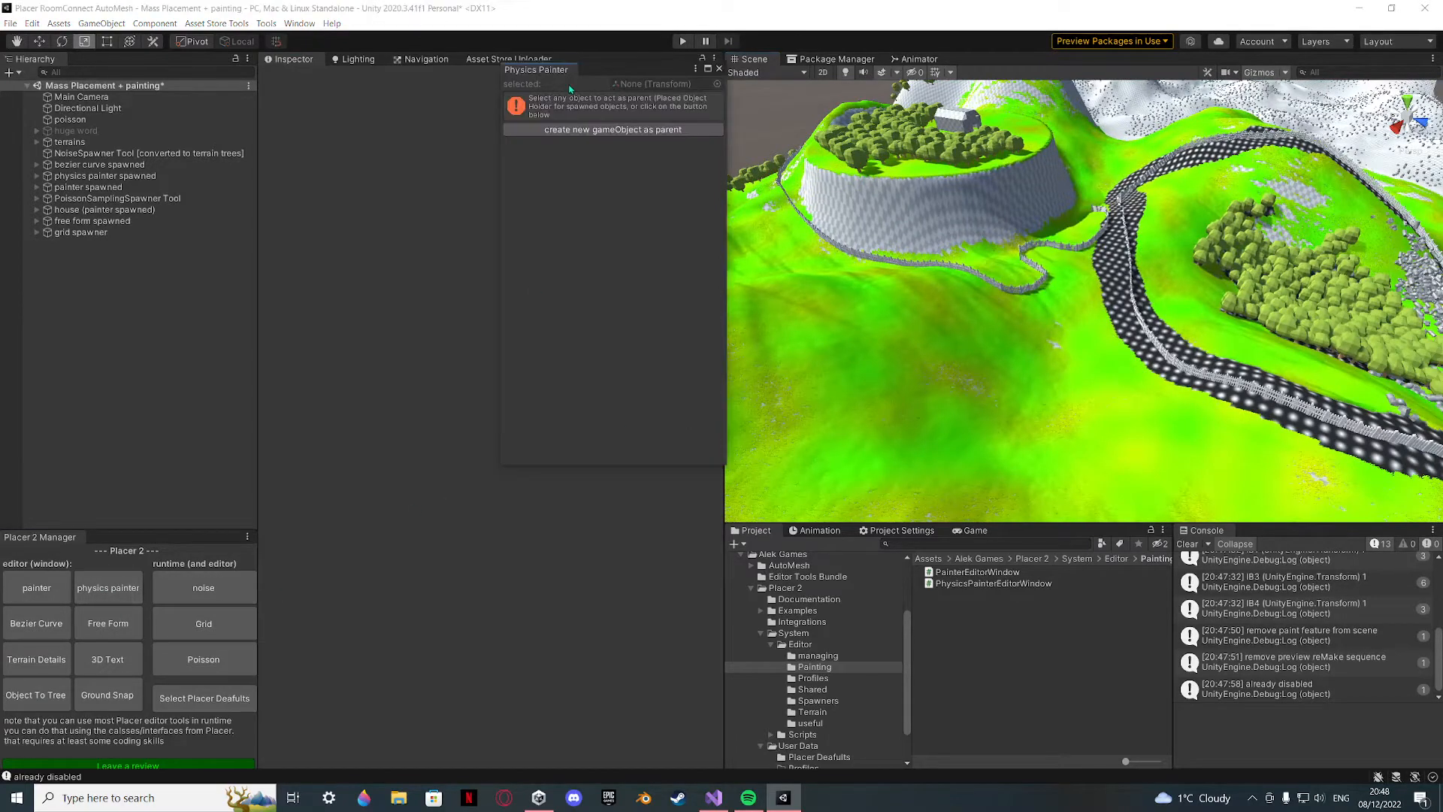
{"action": "left_click_drag", "start_coordinate": [559, 71], "coordinate": [576, 62]}
{"action": "left_click", "coordinate": [546, 115]}
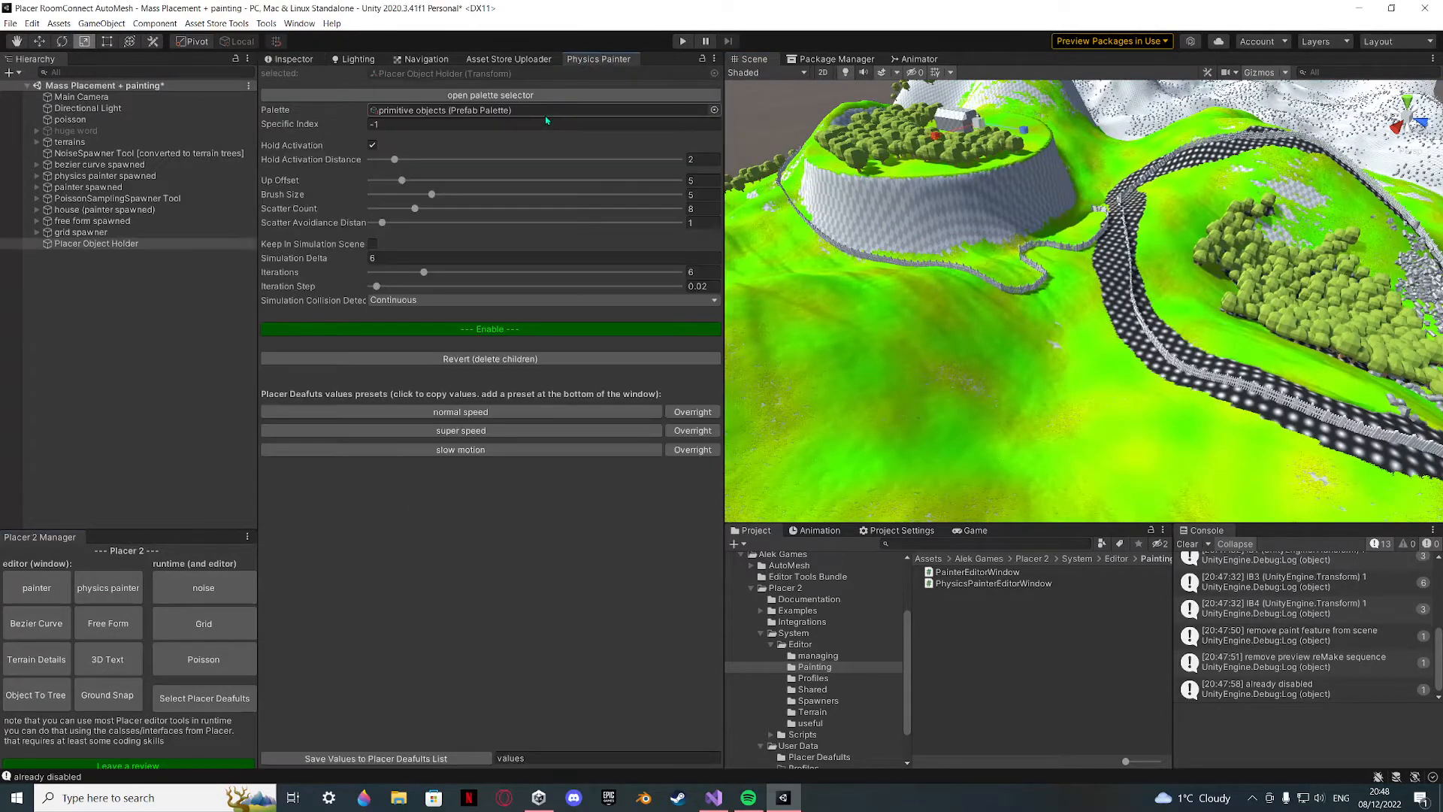
Apply the normal speed preset and enable the Physics Painter for the area around the plateau cliff.
{"action": "left_click", "coordinate": [497, 415]}
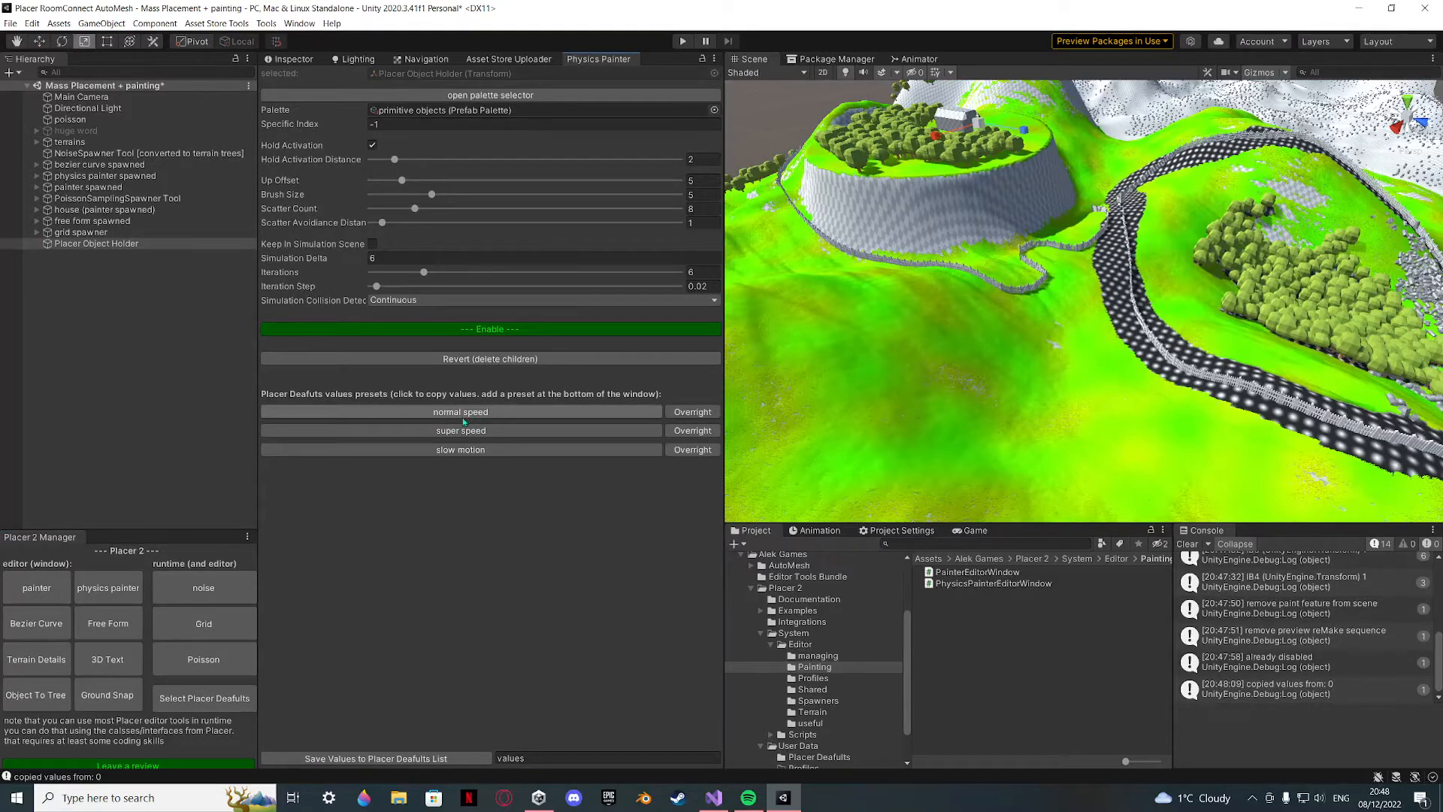
{"action": "right_click_drag", "start_coordinate": [951, 363], "coordinate": [977, 373]}
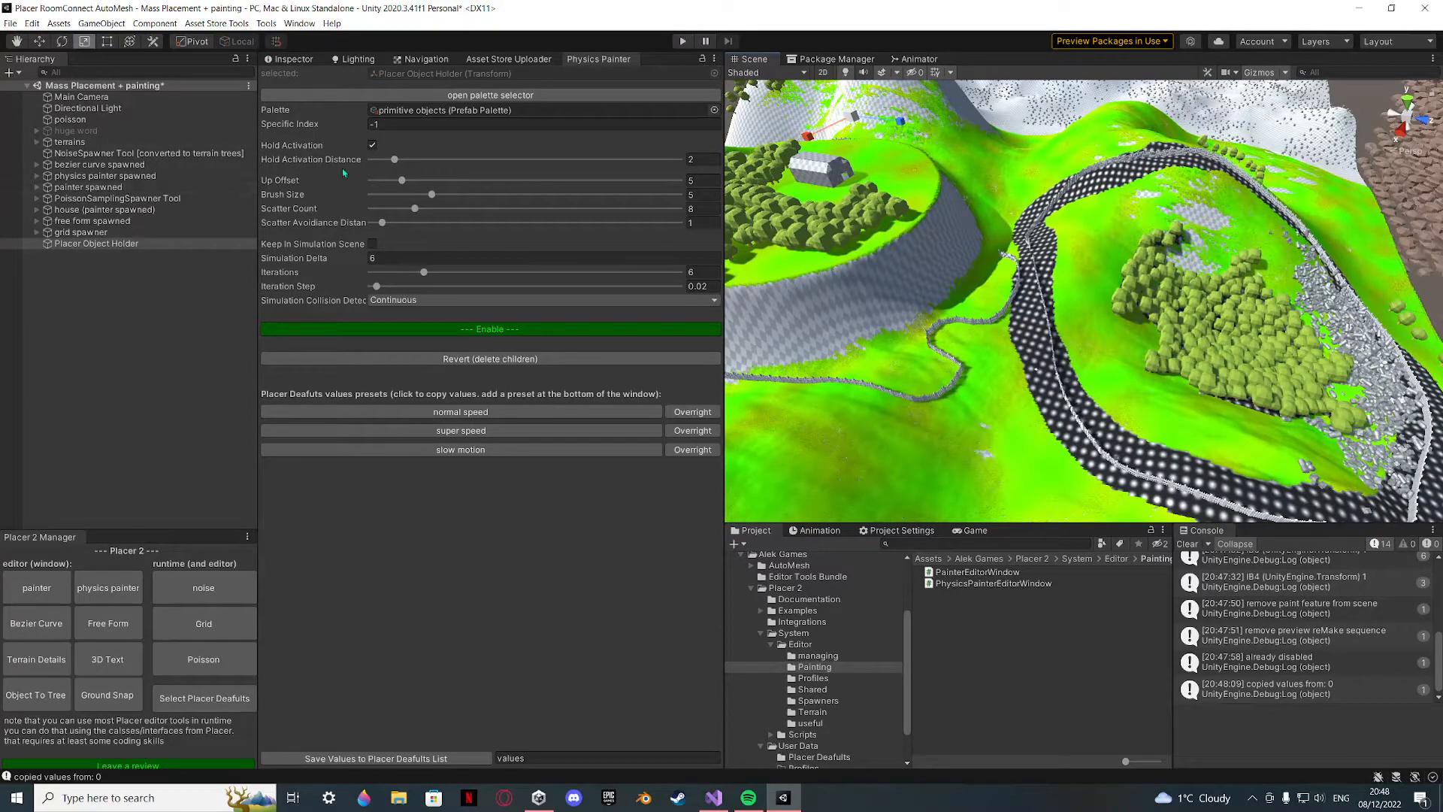
{"action": "right_click_drag", "start_coordinate": [920, 308], "coordinate": [864, 315]}
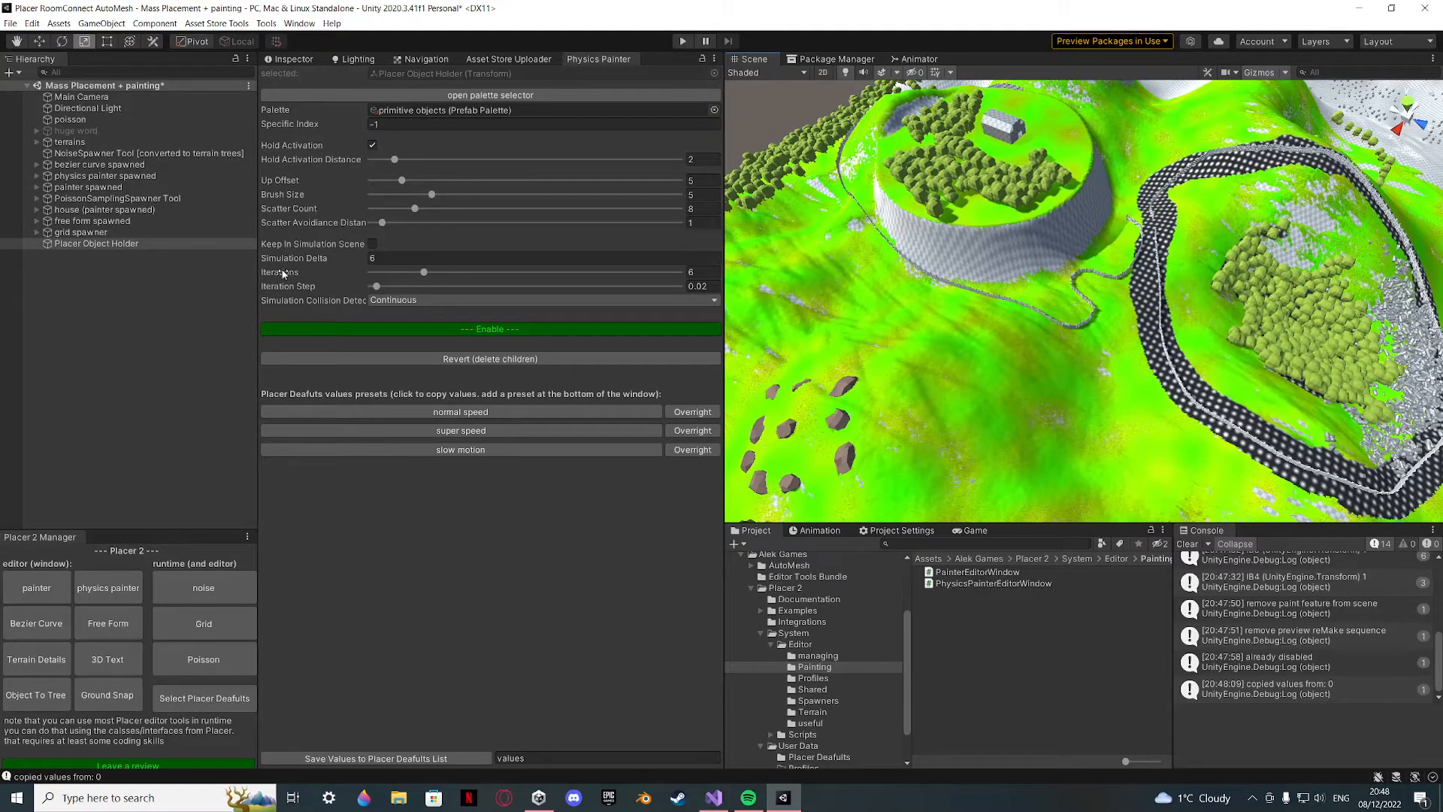
{"action": "right_click_drag", "start_coordinate": [915, 299], "coordinate": [841, 299]}
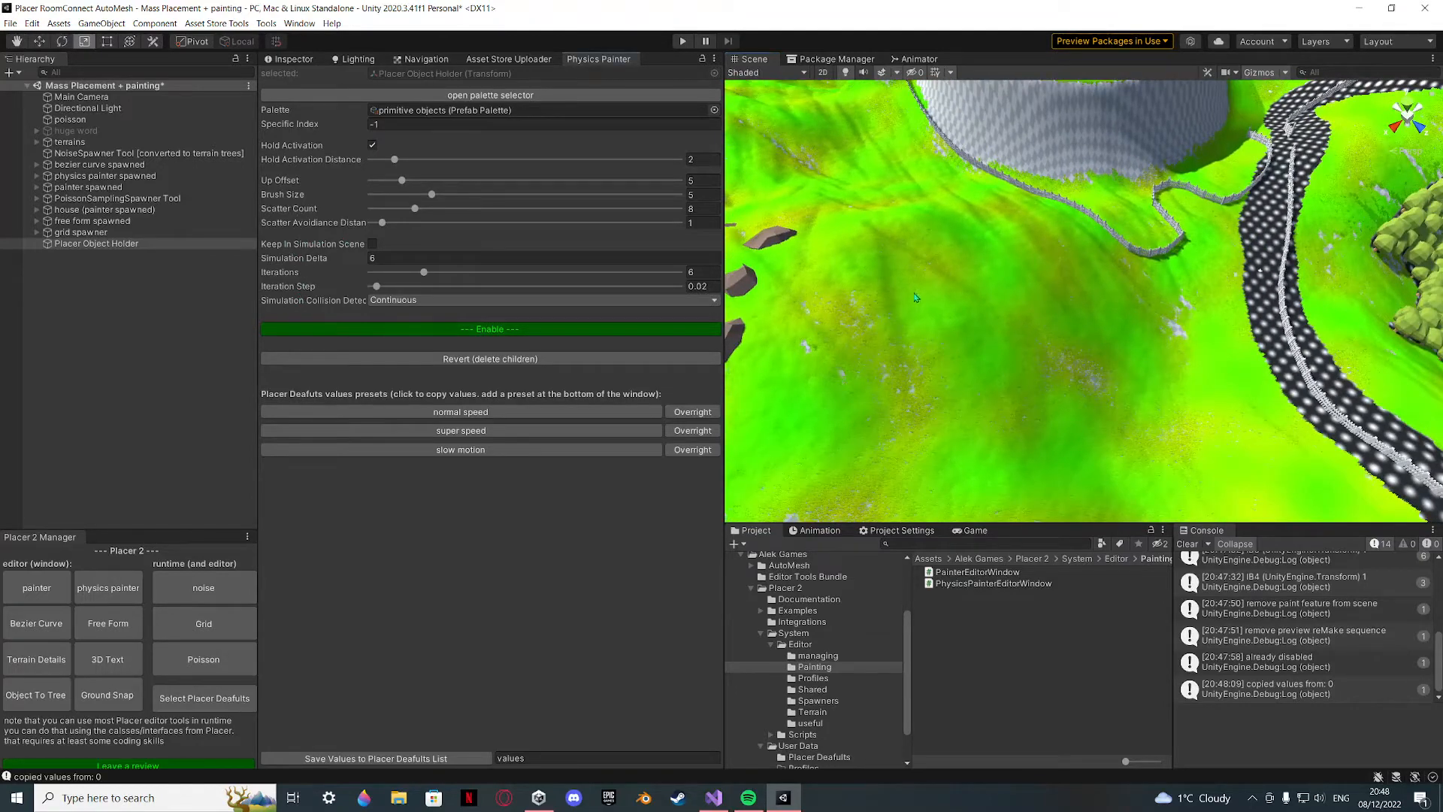
{"action": "right_click_drag", "start_coordinate": [1082, 278], "coordinate": [774, 307]}
{"action": "left_click", "coordinate": [512, 329]}
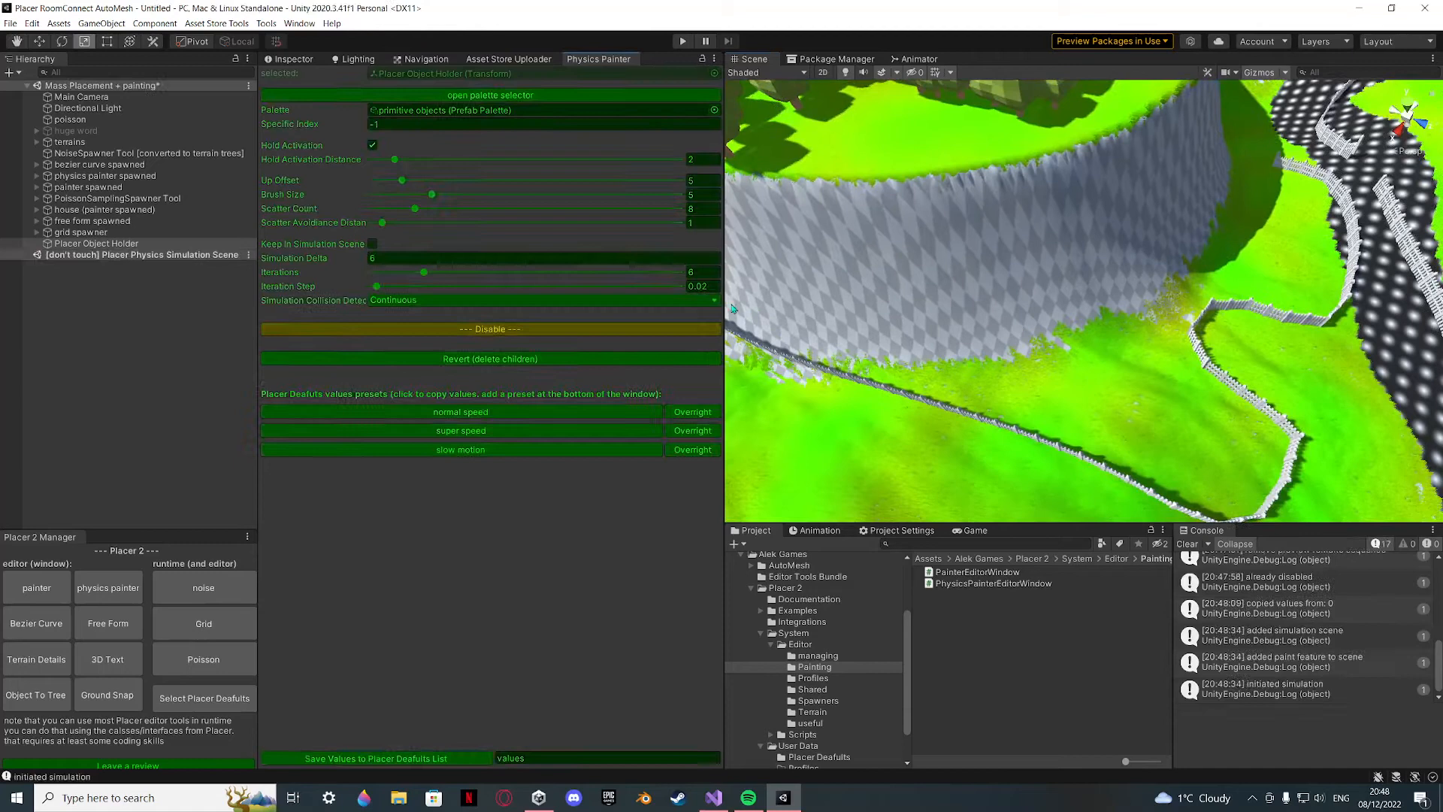
Paint falling primitive objects on the plateau's edge and along the base of the cliff behind the fence.
{"action": "left_click", "coordinate": [999, 157]}
{"action": "right_click_drag", "start_coordinate": [1089, 316], "coordinate": [1117, 343]}
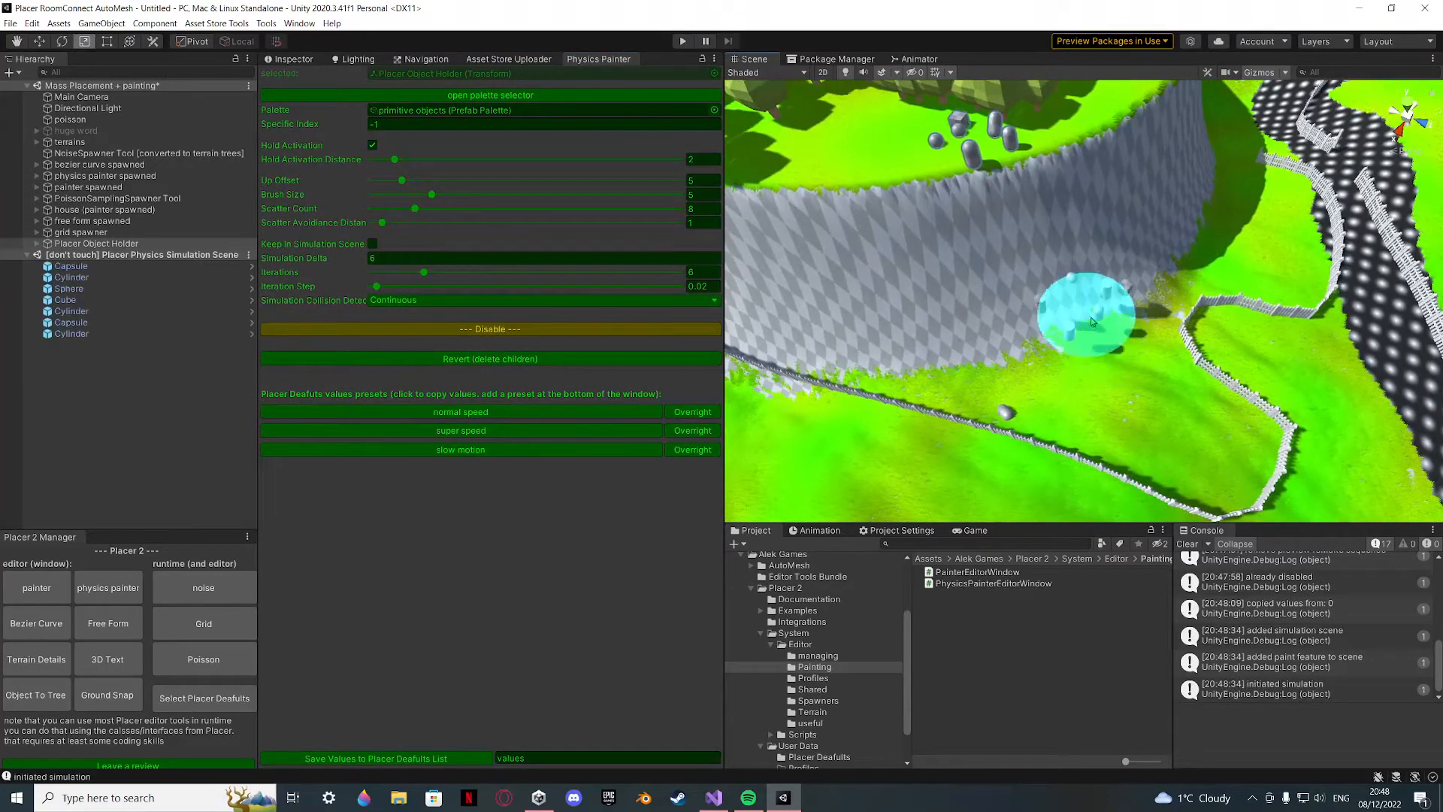
{"action": "mouse_move", "coordinate": [1109, 323]}
{"action": "left_mouse_down"}
{"action": "mouse_move", "coordinate": [1127, 286]}
{"action": "mouse_move", "coordinate": [1226, 219]}
{"action": "mouse_move", "coordinate": [1095, 432]}
{"action": "left_mouse_up"}
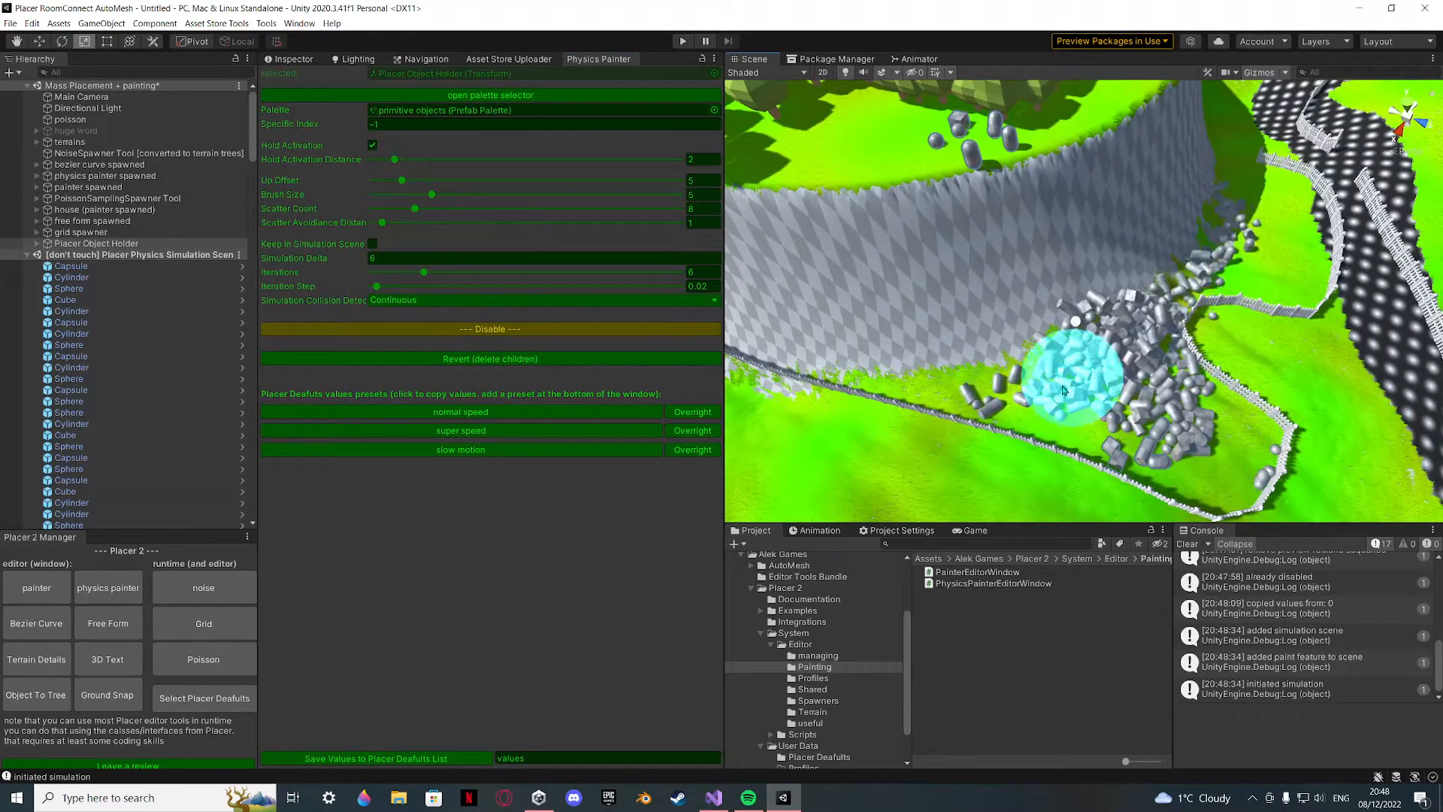
{"action": "mouse_move", "coordinate": [1094, 432]}
{"action": "right_mouse_down"}
{"action": "mouse_move", "coordinate": [1217, 398]}
{"action": "mouse_move", "coordinate": [1191, 360]}
{"action": "mouse_move", "coordinate": [844, 342]}
{"action": "mouse_move", "coordinate": [1176, 328]}
{"action": "mouse_move", "coordinate": [946, 351]}
{"action": "mouse_move", "coordinate": [1015, 386]}
{"action": "mouse_move", "coordinate": [999, 241]}
{"action": "right_mouse_up"}
{"action": "key", "text": "w"}
{"action": "key", "text": "s"}
{"action": "mouse_move", "coordinate": [999, 241]}
{"action": "left_mouse_down"}
{"action": "mouse_move", "coordinate": [877, 210]}
{"action": "mouse_move", "coordinate": [802, 219]}
{"action": "left_mouse_up"}
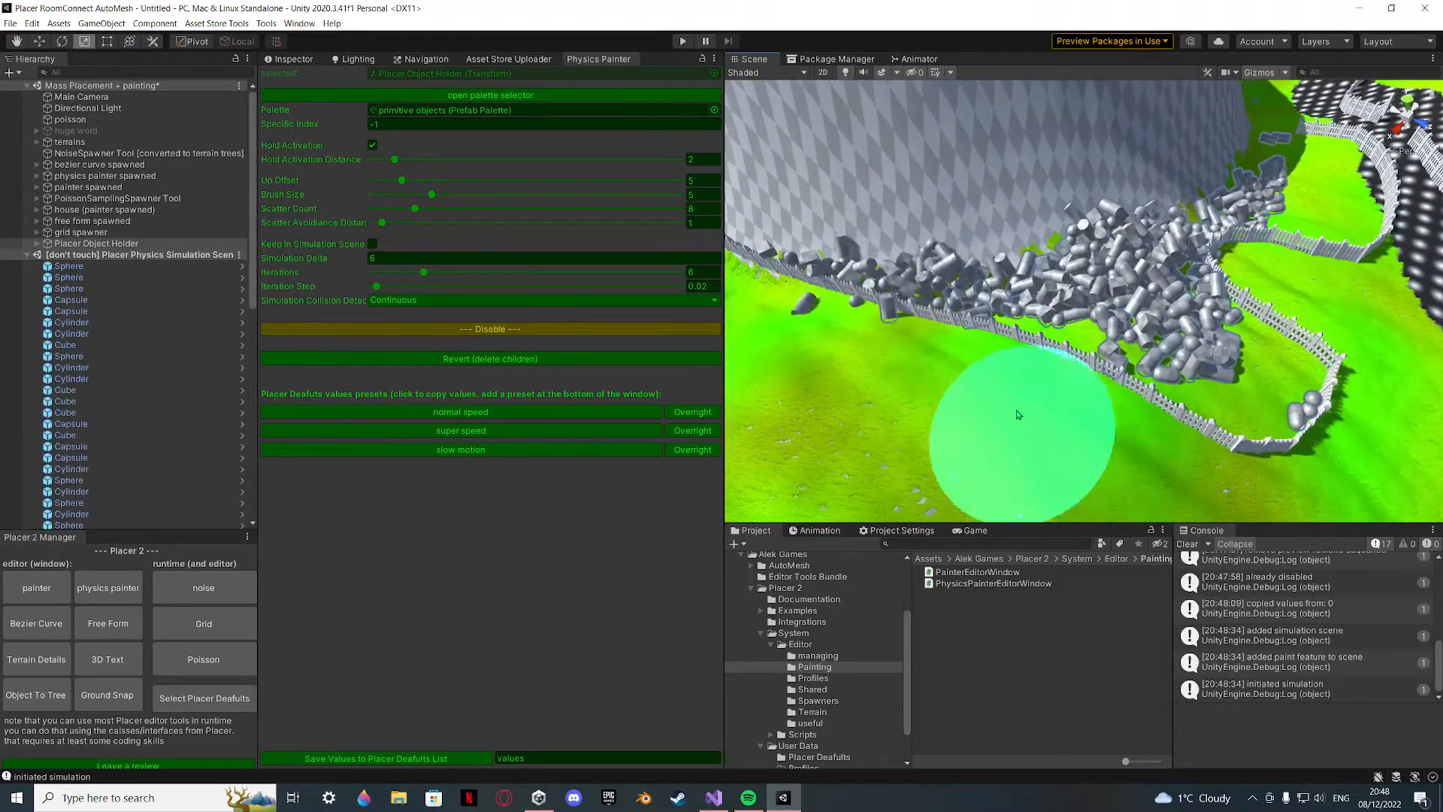
{"action": "mouse_move", "coordinate": [1018, 415]}
{"action": "left_mouse_down"}
{"action": "mouse_move", "coordinate": [948, 301]}
{"action": "mouse_move", "coordinate": [1135, 240]}
{"action": "mouse_move", "coordinate": [971, 321]}
{"action": "left_mouse_up"}
Revert the primitive objects painted around the cliff with the normal speed preset.
{"action": "mouse_move", "coordinate": [971, 322]}
{"action": "right_mouse_down"}
{"action": "mouse_move", "coordinate": [1018, 353]}
{"action": "mouse_move", "coordinate": [751, 215]}
{"action": "mouse_move", "coordinate": [599, 205]}
{"action": "mouse_move", "coordinate": [774, 282]}
{"action": "mouse_move", "coordinate": [883, 306]}
{"action": "mouse_move", "coordinate": [943, 348]}
{"action": "right_mouse_up"}
{"action": "key", "text": "w"}
{"action": "key", "text": "s"}
{"action": "left_click_drag", "start_coordinate": [864, 376], "coordinate": [910, 387], "text": "alt"}
{"action": "left_click_drag", "start_coordinate": [819, 323], "coordinate": [789, 346], "text": "alt"}
{"action": "left_click", "coordinate": [601, 358]}
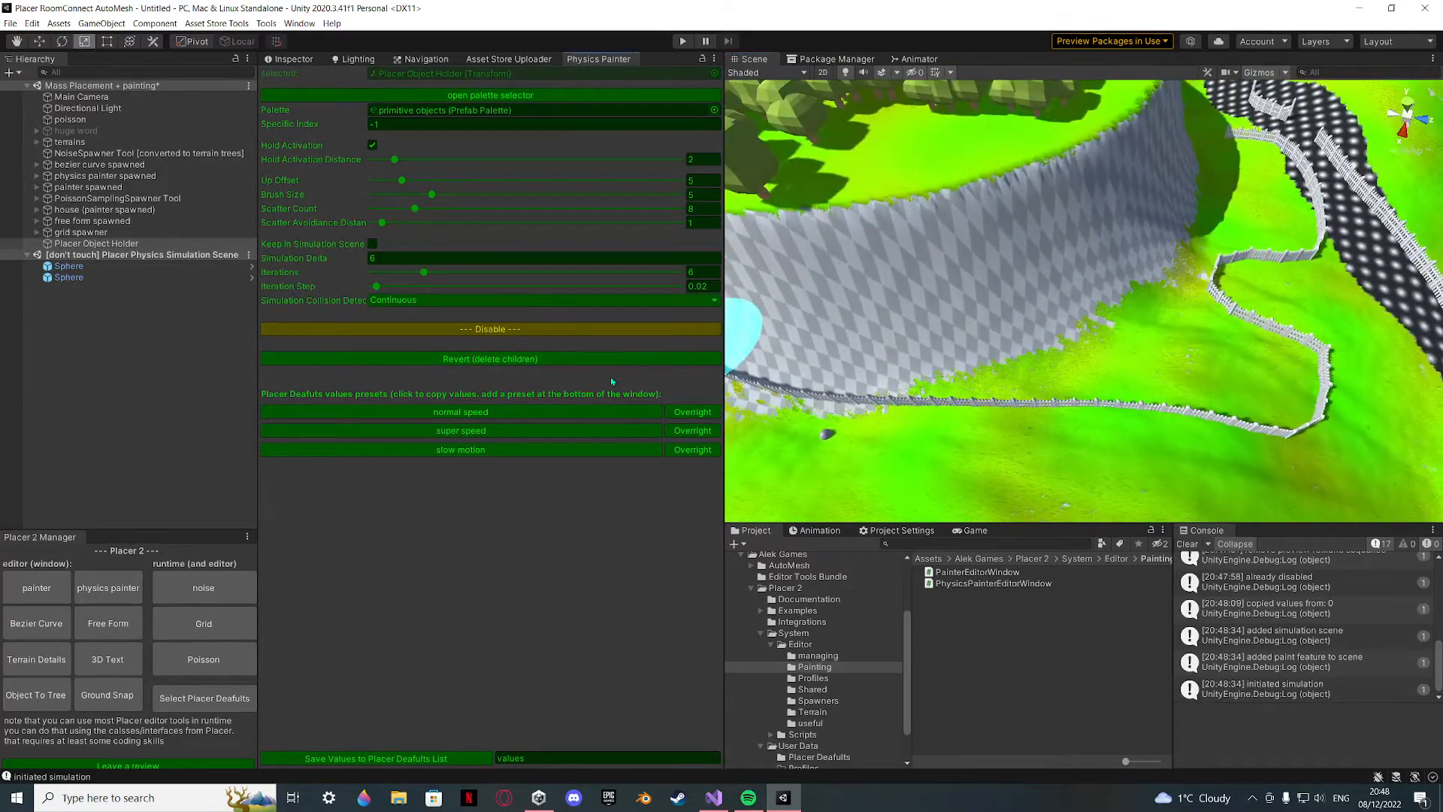
Apply the super speed preset and paint a mass of primitive objects over the plateau's edge, cliff base and road.
{"action": "left_click", "coordinate": [474, 432]}
{"action": "left_click_drag", "start_coordinate": [864, 410], "coordinate": [962, 457], "text": "alt"}
{"action": "scroll", "coordinate": [963, 457], "scroll_direction": "down", "scroll_amount": 3}
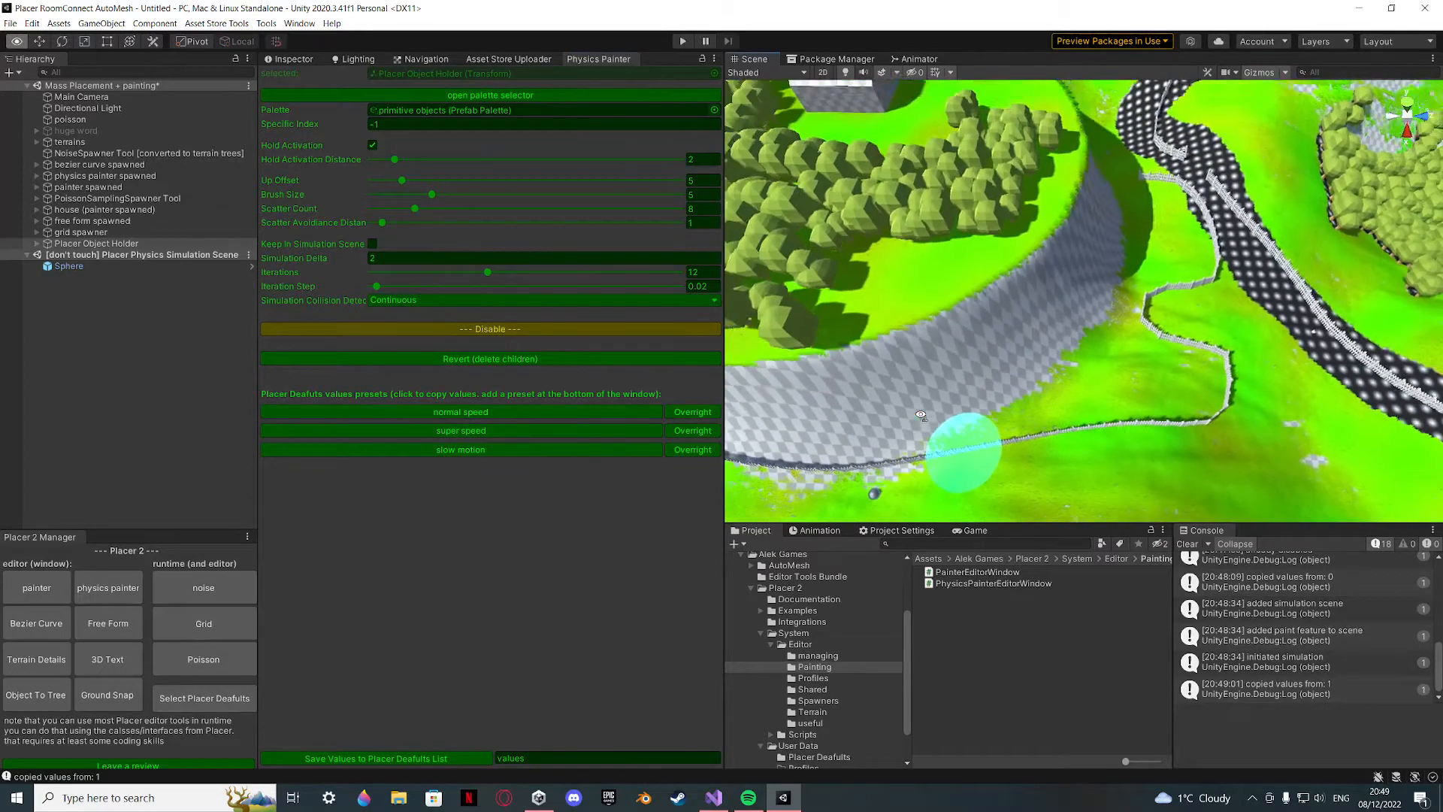
{"action": "mouse_move", "coordinate": [820, 404]}
{"action": "left_mouse_down"}
{"action": "mouse_move", "coordinate": [950, 283]}
{"action": "mouse_move", "coordinate": [1056, 339]}
{"action": "mouse_move", "coordinate": [1097, 308]}
{"action": "mouse_move", "coordinate": [1127, 250]}
{"action": "mouse_move", "coordinate": [1102, 300]}
{"action": "mouse_move", "coordinate": [989, 399]}
{"action": "mouse_move", "coordinate": [1142, 401]}
{"action": "mouse_move", "coordinate": [1150, 251]}
{"action": "mouse_move", "coordinate": [1229, 308]}
{"action": "mouse_move", "coordinate": [1035, 486]}
{"action": "mouse_move", "coordinate": [1266, 309]}
{"action": "mouse_move", "coordinate": [1149, 142]}
{"action": "mouse_move", "coordinate": [1049, 145]}
{"action": "mouse_move", "coordinate": [1044, 350]}
{"action": "mouse_move", "coordinate": [1188, 195]}
{"action": "mouse_move", "coordinate": [1206, 406]}
{"action": "left_mouse_up"}
{"action": "mouse_move", "coordinate": [1206, 406]}
{"action": "right_mouse_down"}
{"action": "mouse_move", "coordinate": [1320, 404]}
{"action": "mouse_move", "coordinate": [1165, 312]}
{"action": "mouse_move", "coordinate": [1082, 170]}
{"action": "mouse_move", "coordinate": [1114, 343]}
{"action": "mouse_move", "coordinate": [1046, 322]}
{"action": "right_mouse_up"}
{"action": "key", "text": "w"}
{"action": "key", "text": "s"}
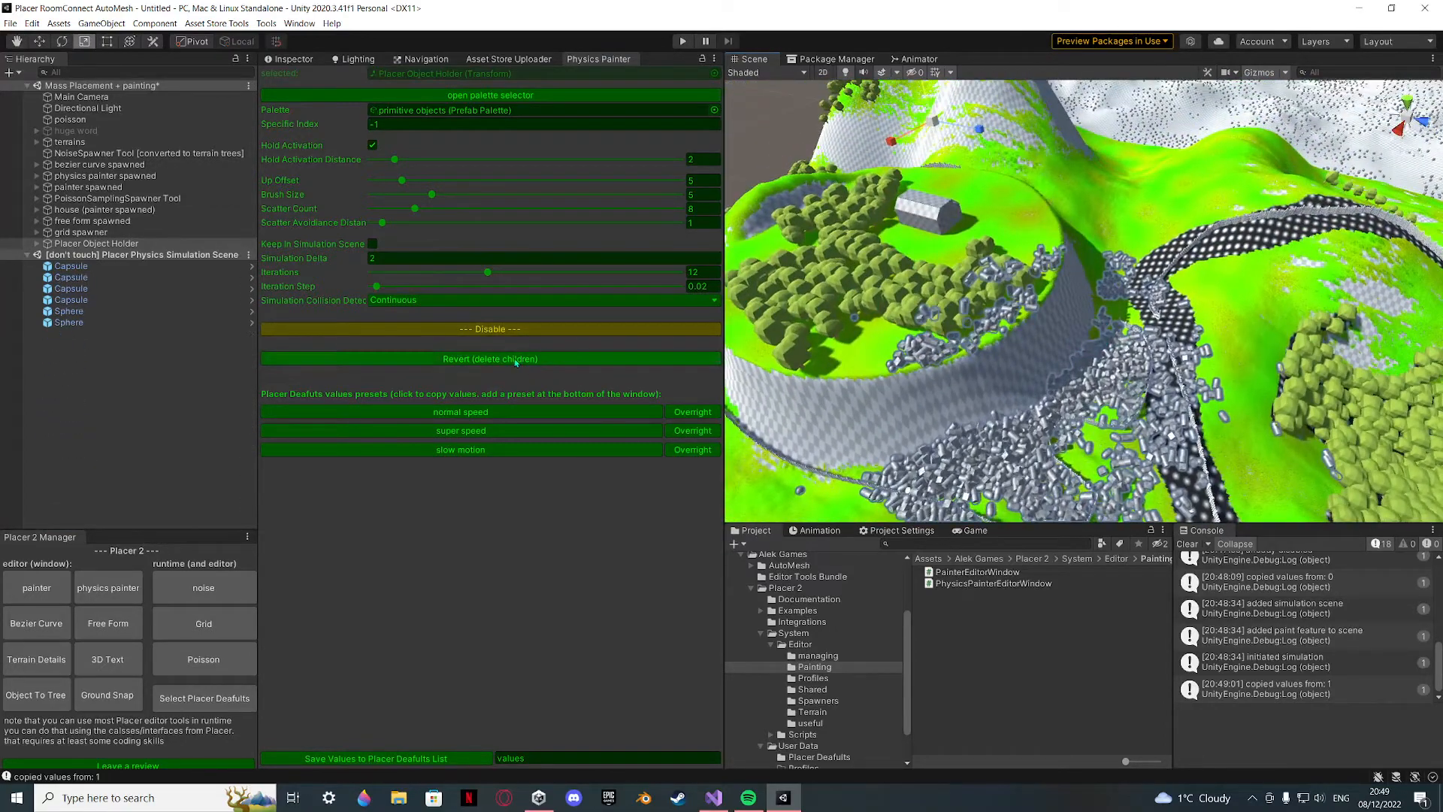
Revert the objects painted at super speed, then disable and re-enable the Physics Painter to restart its simulation.
{"action": "left_click", "coordinate": [515, 359]}
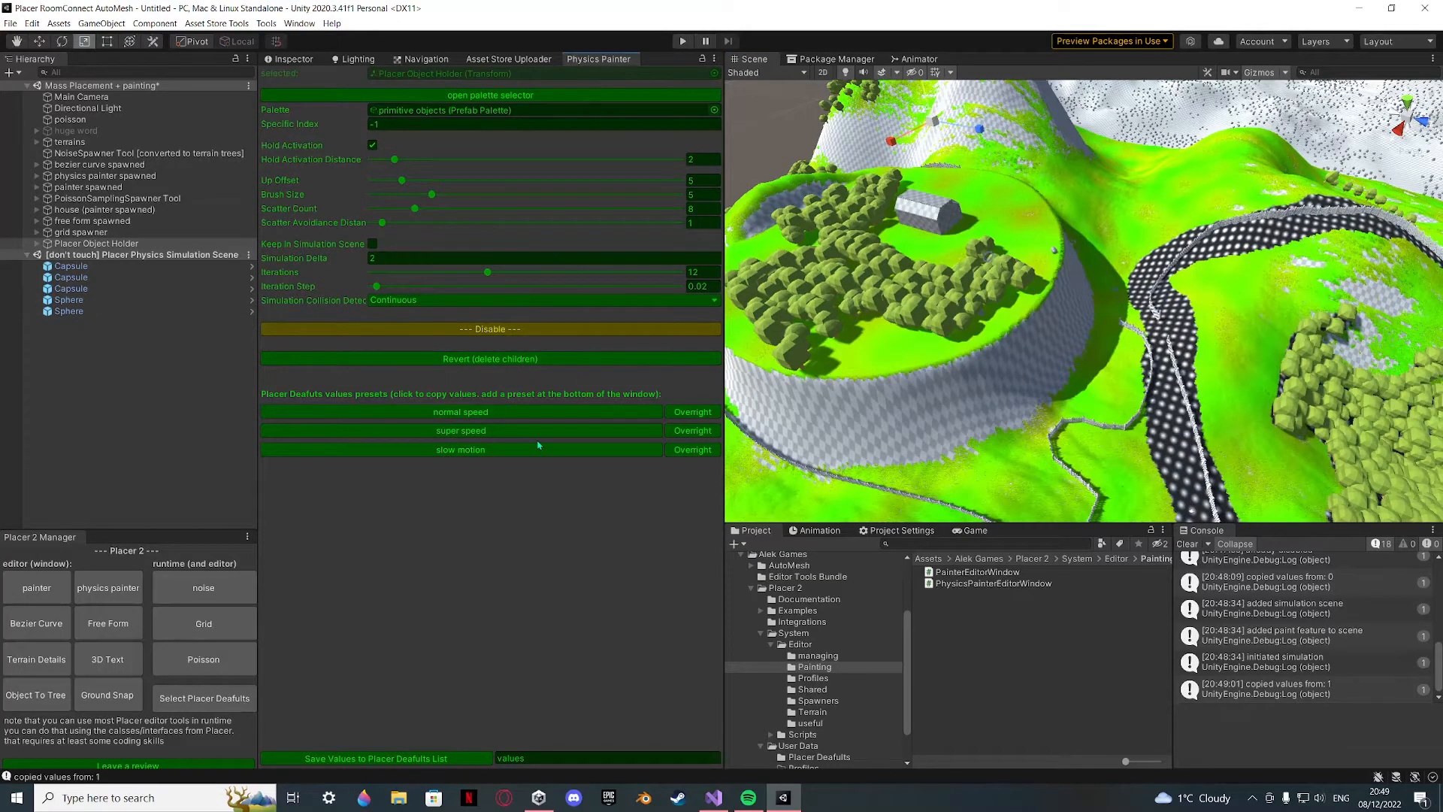
{"action": "right_click_drag", "start_coordinate": [887, 351], "coordinate": [999, 402]}
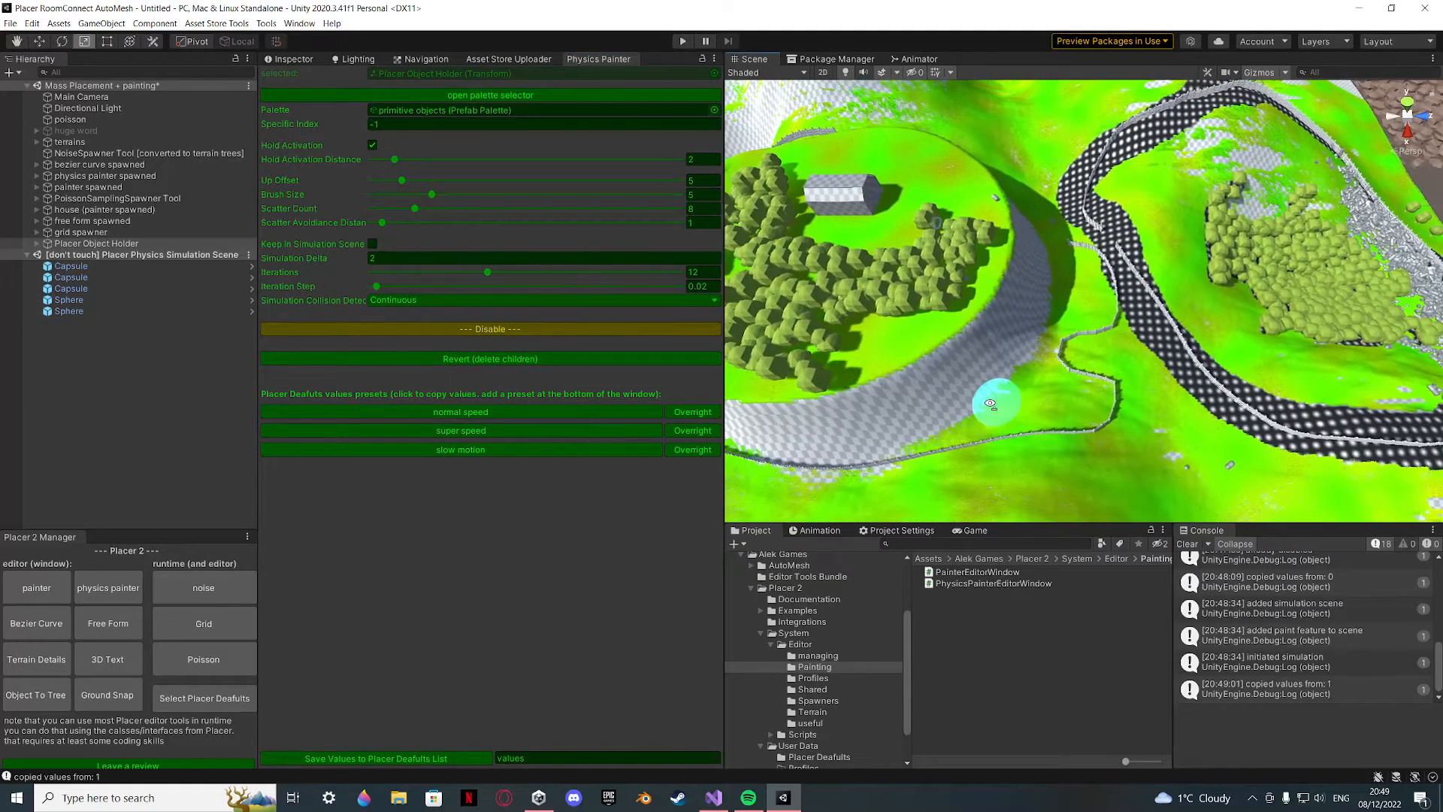
{"action": "left_click", "coordinate": [499, 333]}
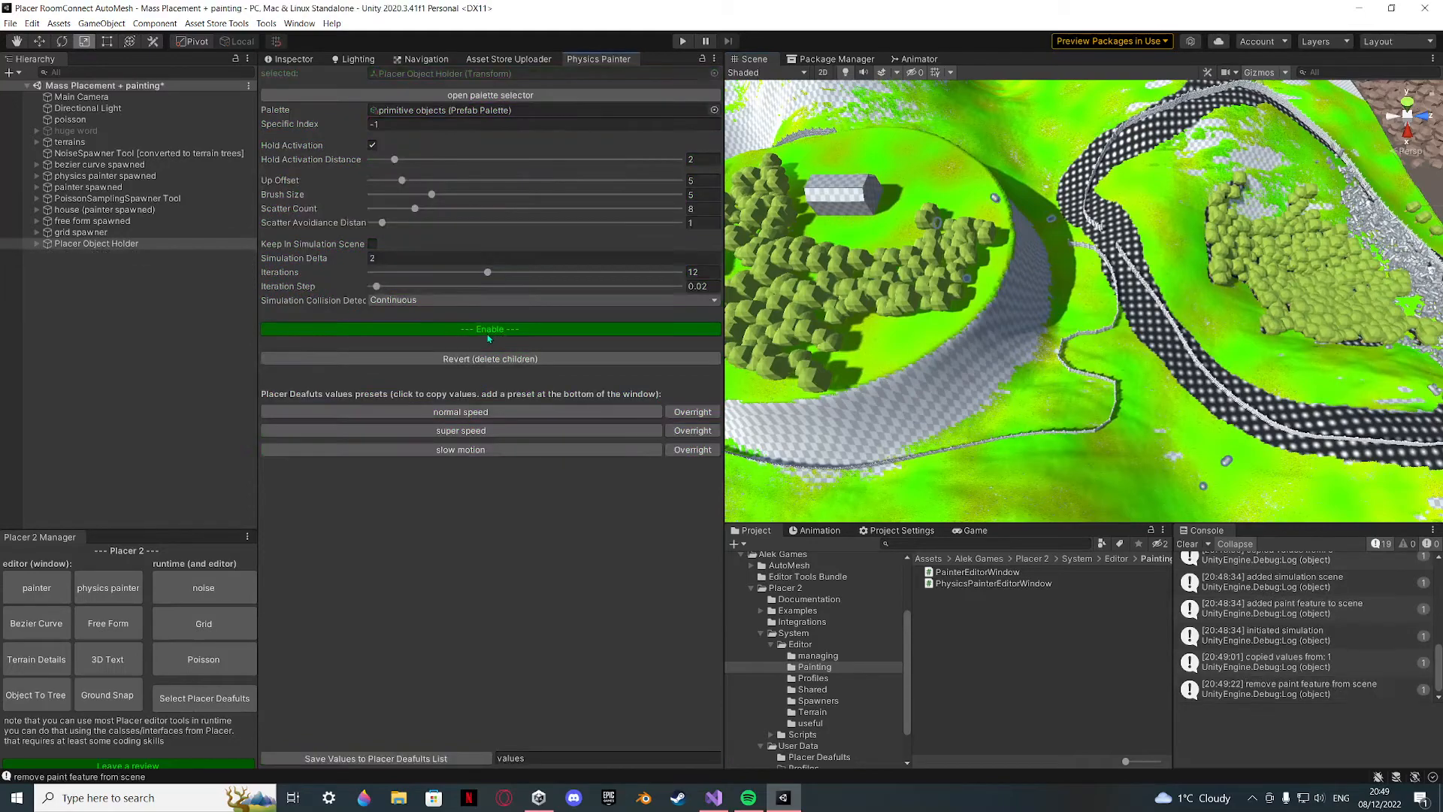
{"action": "left_click", "coordinate": [488, 329]}
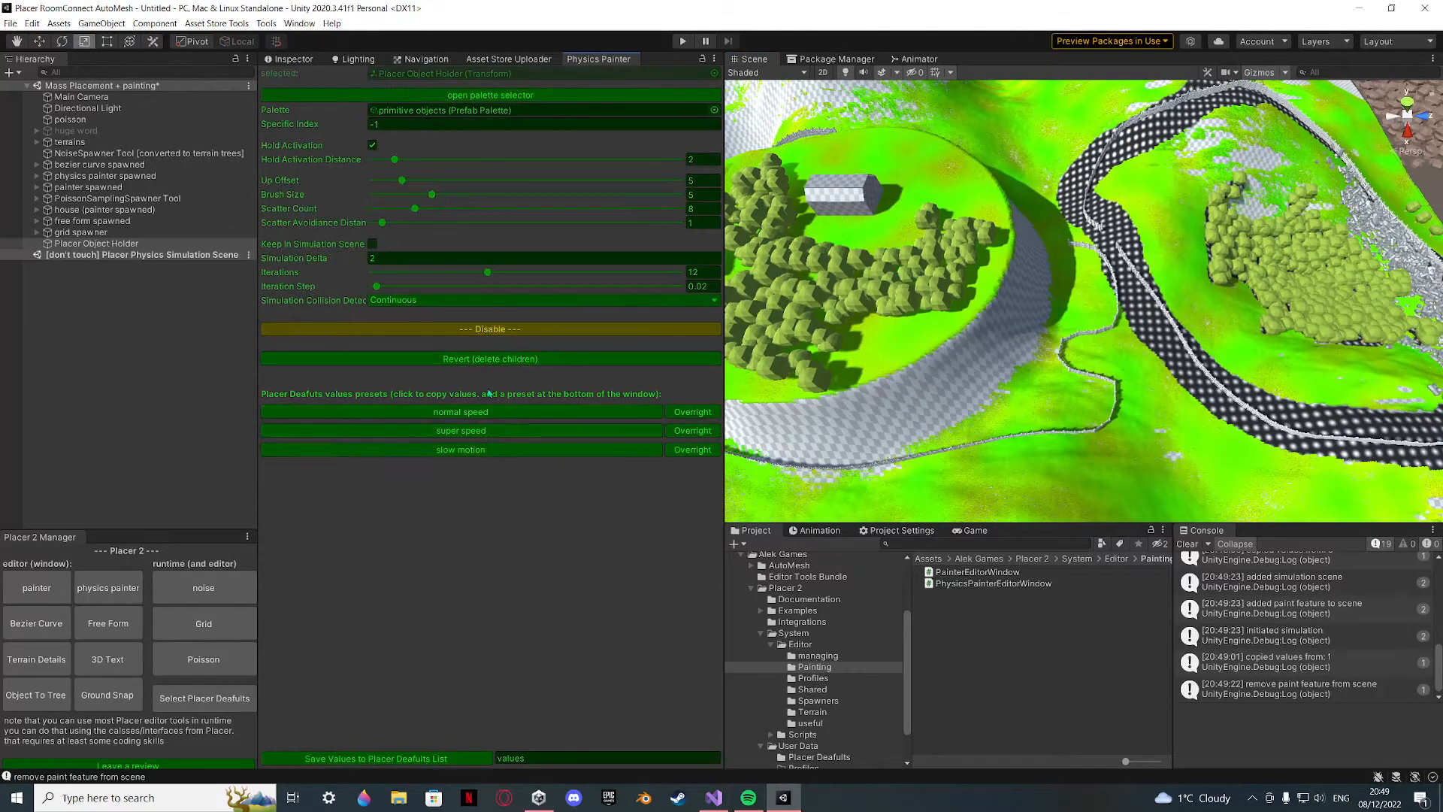
Apply the slow motion preset and paint falling primitive objects over the fence near the cliff base.
{"action": "left_click", "coordinate": [461, 449]}
{"action": "mouse_move", "coordinate": [864, 316]}
{"action": "right_mouse_down"}
{"action": "mouse_move", "coordinate": [789, 283]}
{"action": "mouse_move", "coordinate": [821, 296]}
{"action": "mouse_move", "coordinate": [918, 278]}
{"action": "mouse_move", "coordinate": [796, 344]}
{"action": "mouse_move", "coordinate": [1018, 322]}
{"action": "mouse_move", "coordinate": [964, 340]}
{"action": "mouse_move", "coordinate": [966, 376]}
{"action": "mouse_move", "coordinate": [972, 333]}
{"action": "mouse_move", "coordinate": [1014, 338]}
{"action": "mouse_move", "coordinate": [1024, 413]}
{"action": "mouse_move", "coordinate": [1089, 450]}
{"action": "right_mouse_up"}
{"action": "mouse_move", "coordinate": [1089, 451]}
{"action": "left_mouse_down"}
{"action": "mouse_move", "coordinate": [1191, 405]}
{"action": "mouse_move", "coordinate": [1145, 331]}
{"action": "left_mouse_up"}
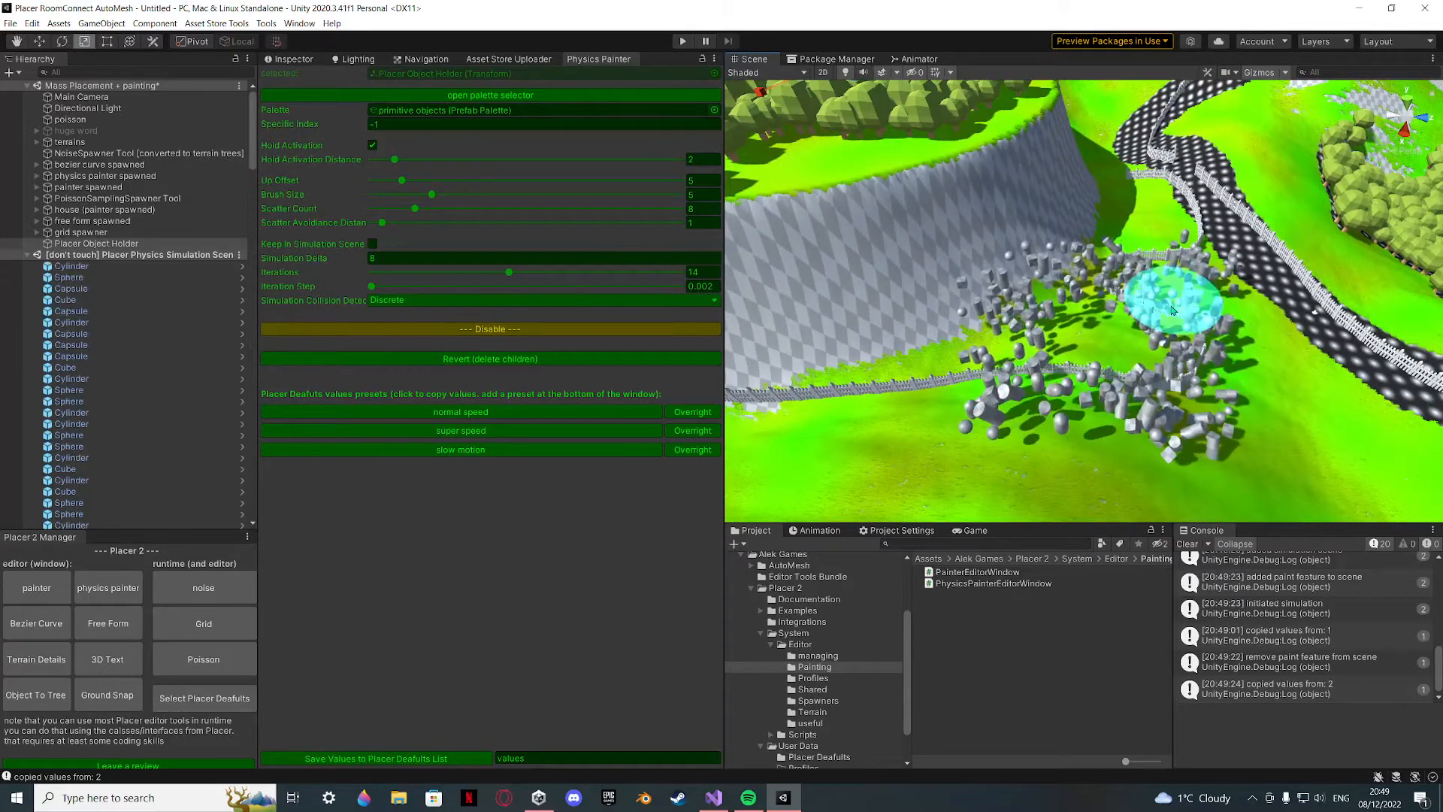
Paint more falling primitive objects with the slow motion preset on the open grass beside the pile.
{"action": "mouse_move", "coordinate": [1172, 310]}
{"action": "right_mouse_down"}
{"action": "mouse_move", "coordinate": [954, 386]}
{"action": "mouse_move", "coordinate": [872, 293]}
{"action": "mouse_move", "coordinate": [935, 302]}
{"action": "right_mouse_up"}
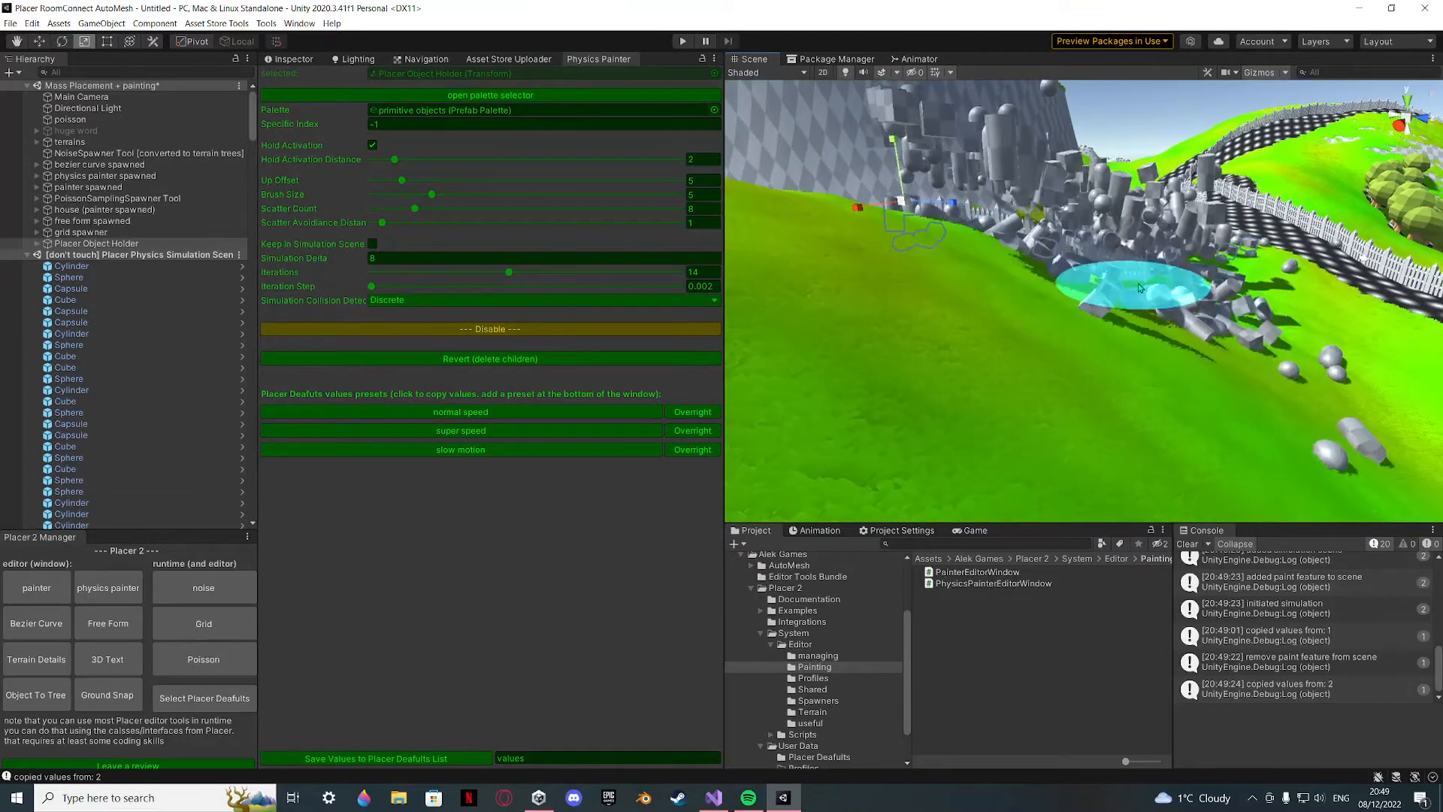
{"action": "mouse_move", "coordinate": [1138, 287]}
{"action": "right_mouse_down"}
{"action": "mouse_move", "coordinate": [901, 383]}
{"action": "mouse_move", "coordinate": [1097, 351]}
{"action": "right_mouse_up"}
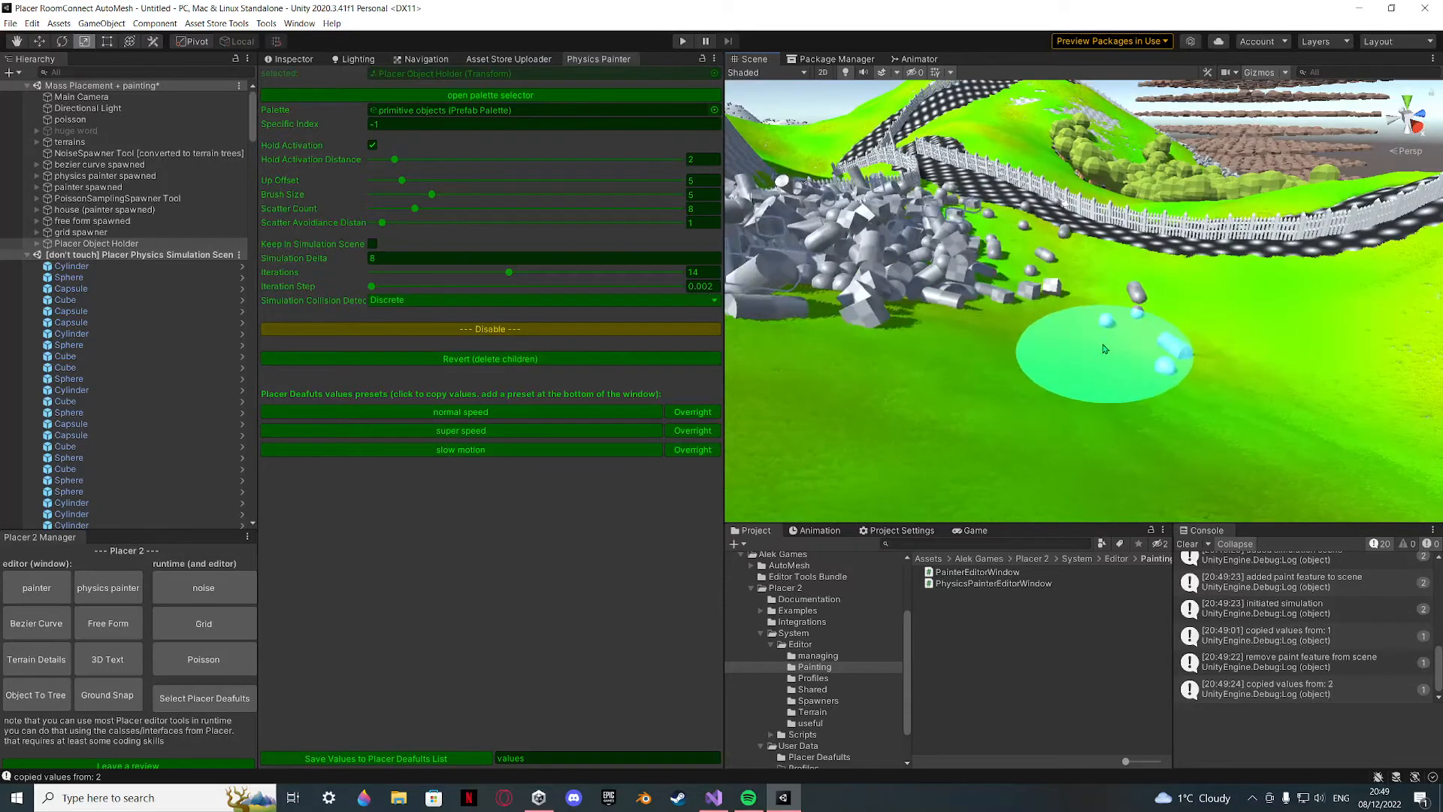
{"action": "left_click_drag", "start_coordinate": [1103, 348], "coordinate": [1081, 347]}
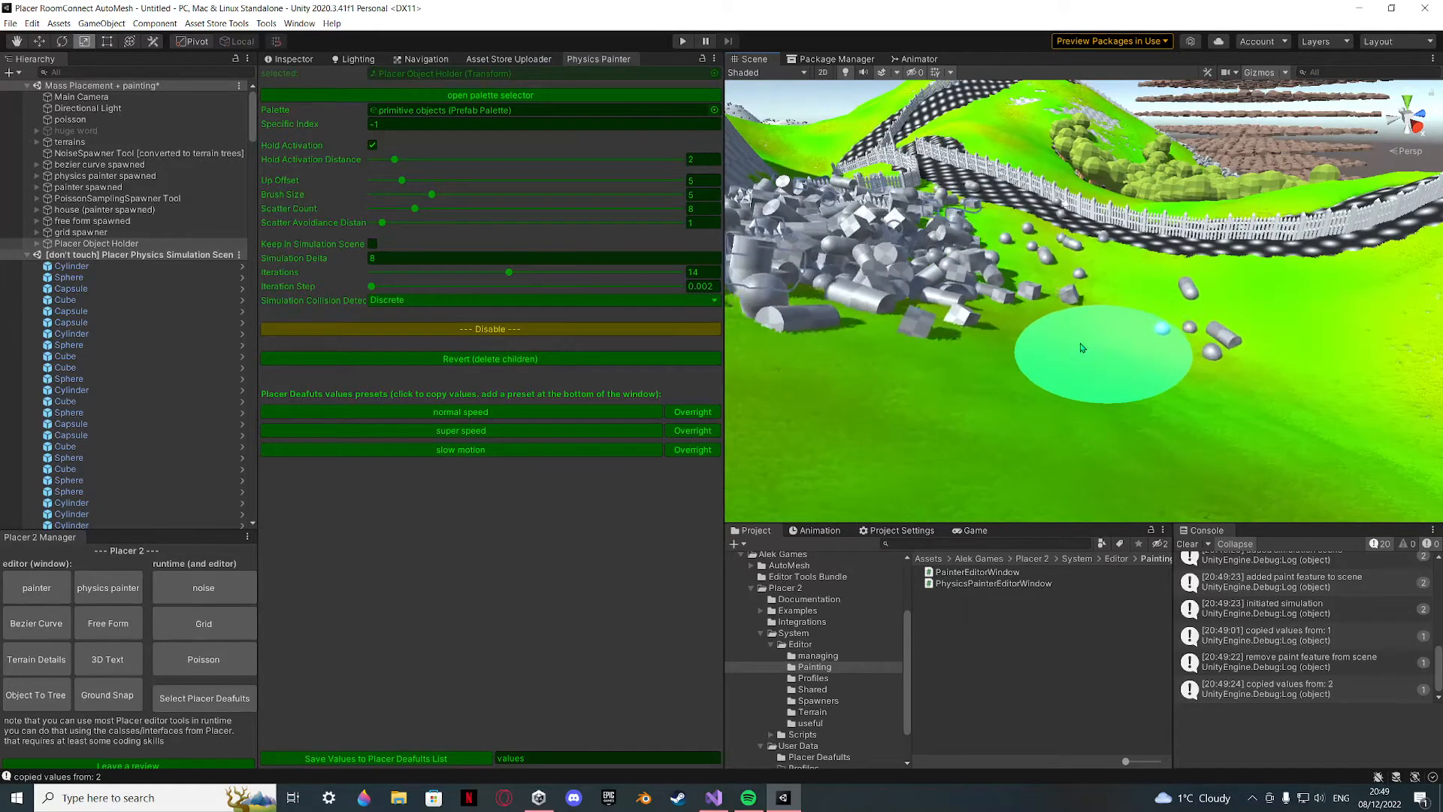
Disable the Physics Painter, revert the objects painted in slow motion and close the tool.
{"action": "left_click", "coordinate": [490, 328]}
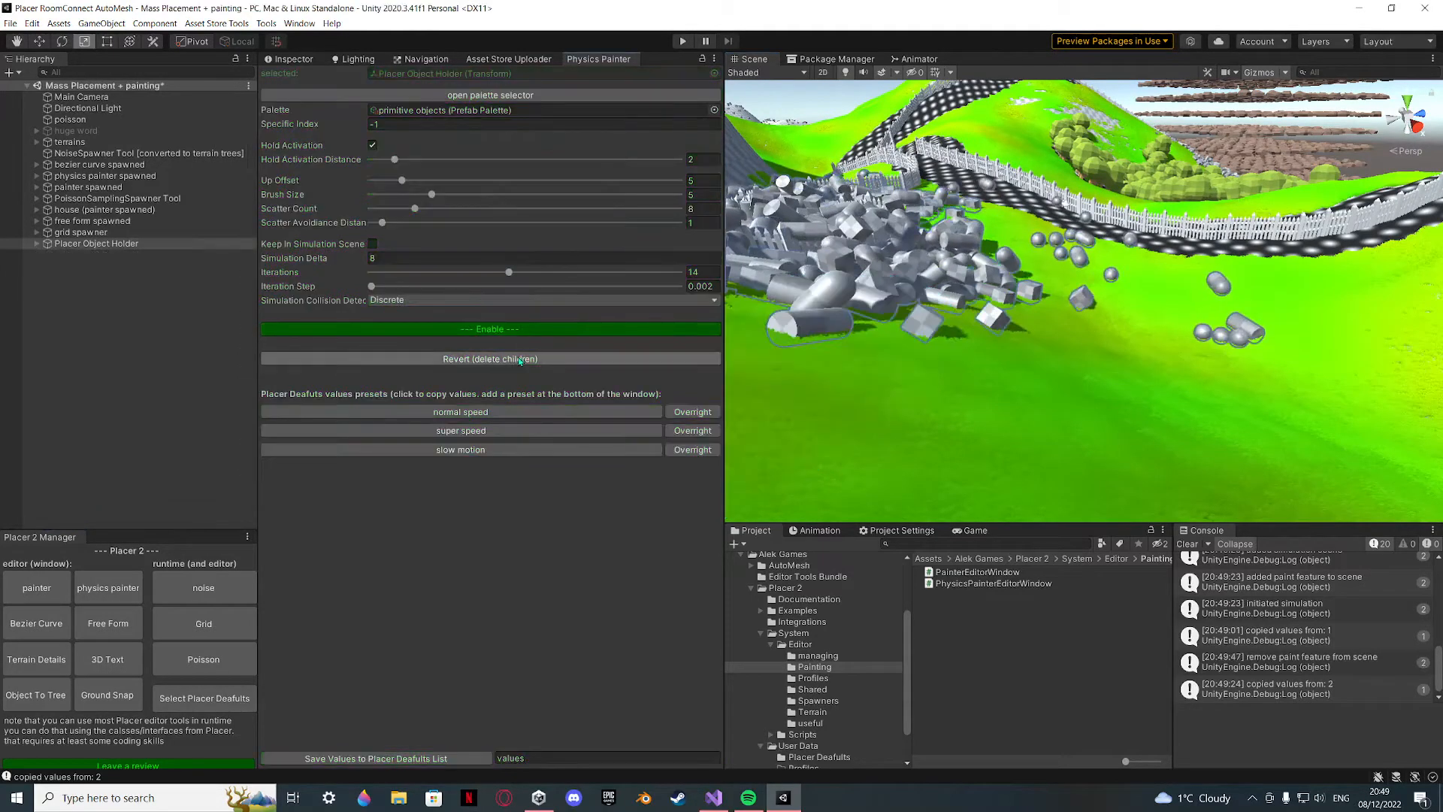
{"action": "left_click", "coordinate": [520, 361]}
{"action": "right_click_drag", "start_coordinate": [834, 413], "coordinate": [628, 149]}
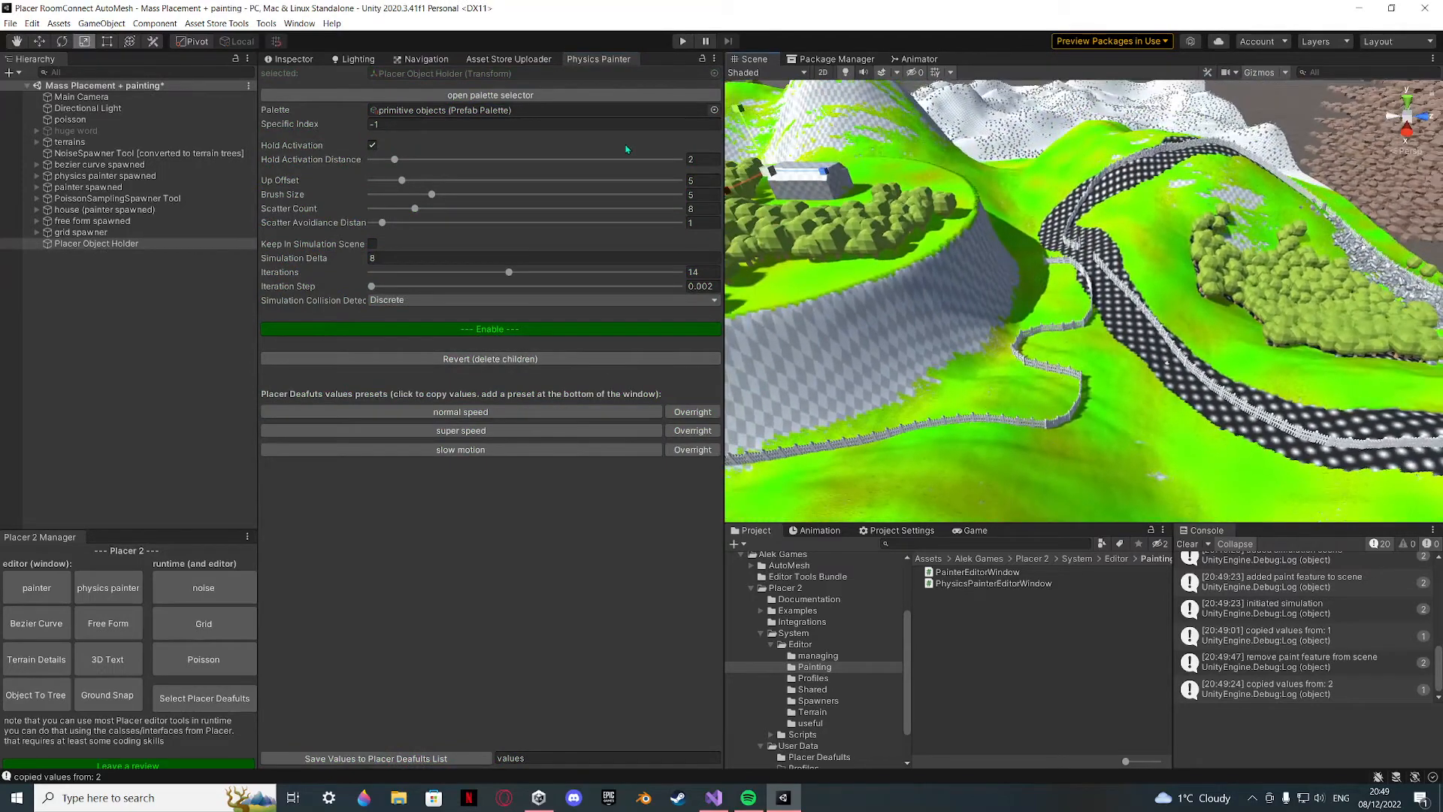
{"action": "middle_click", "coordinate": [590, 64]}
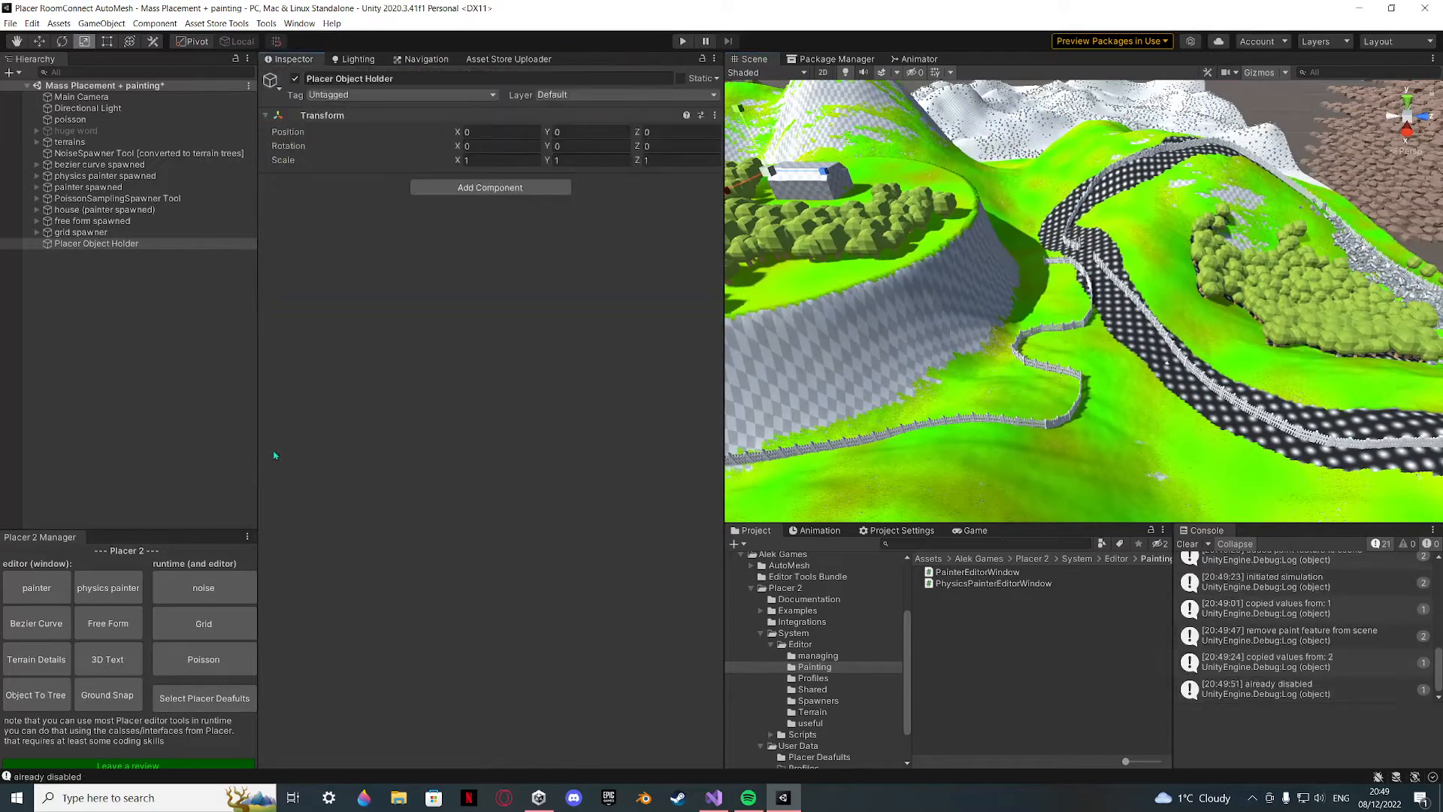
Open the Bezier Curve Spawner, dock it beside the Inspector and clear its existing curve.
{"action": "left_click", "coordinate": [66, 625]}
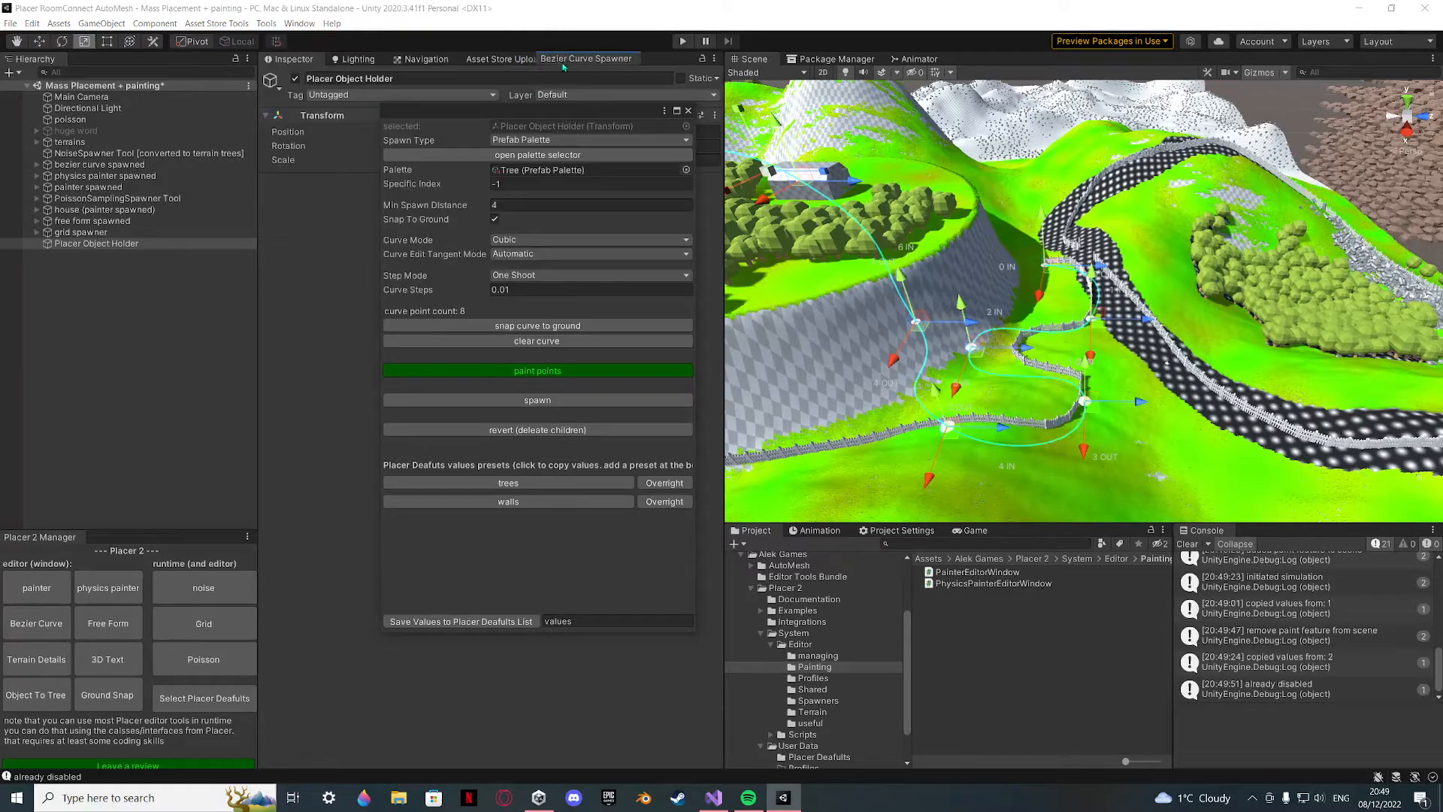
{"action": "left_click_drag", "start_coordinate": [562, 66], "coordinate": [565, 65]}
{"action": "left_click", "coordinate": [490, 288]}
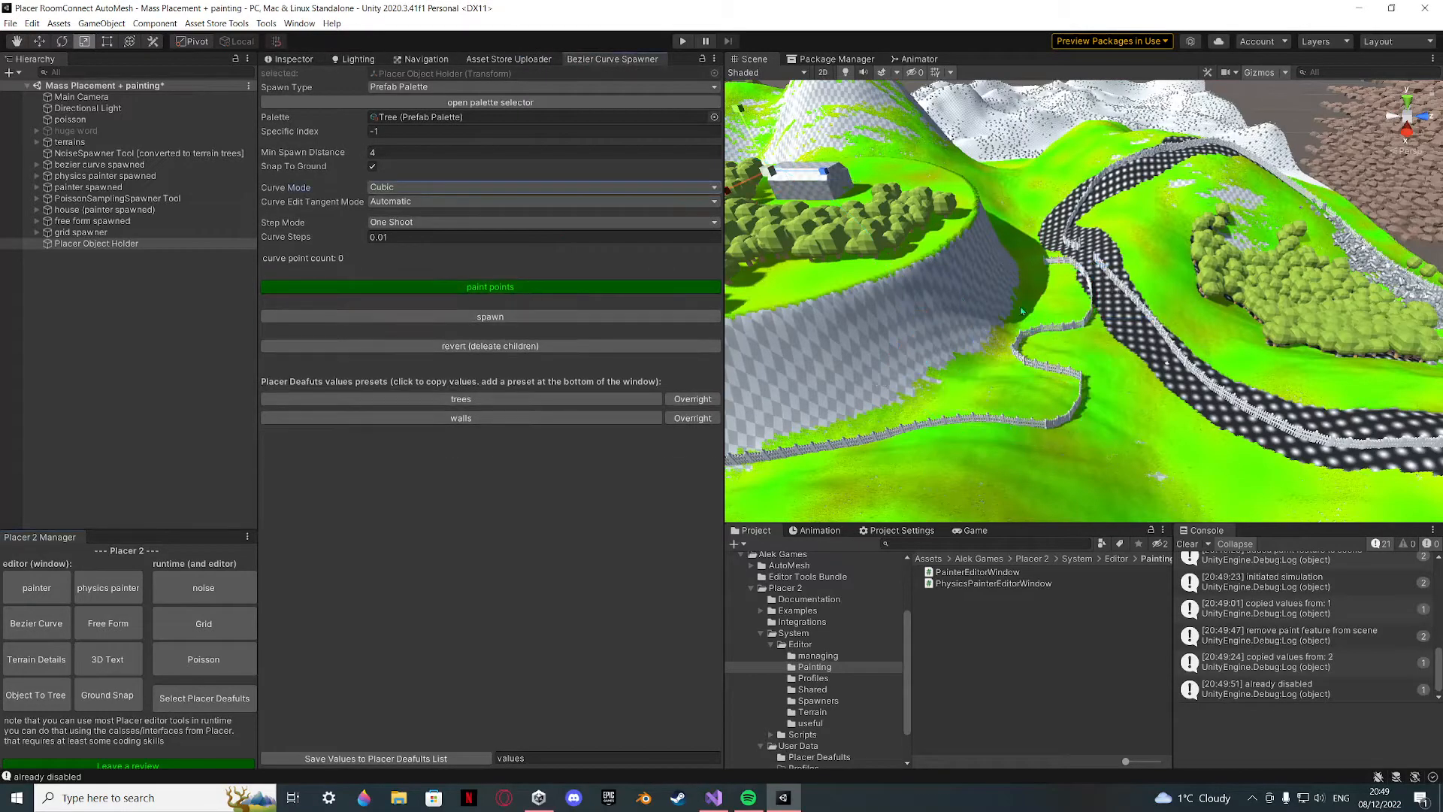
Enable point painting and lay out a winding seven-point curve over the hillside beside the checkered road.
{"action": "left_click_drag", "start_coordinate": [1021, 309], "coordinate": [1098, 365], "text": "alt"}
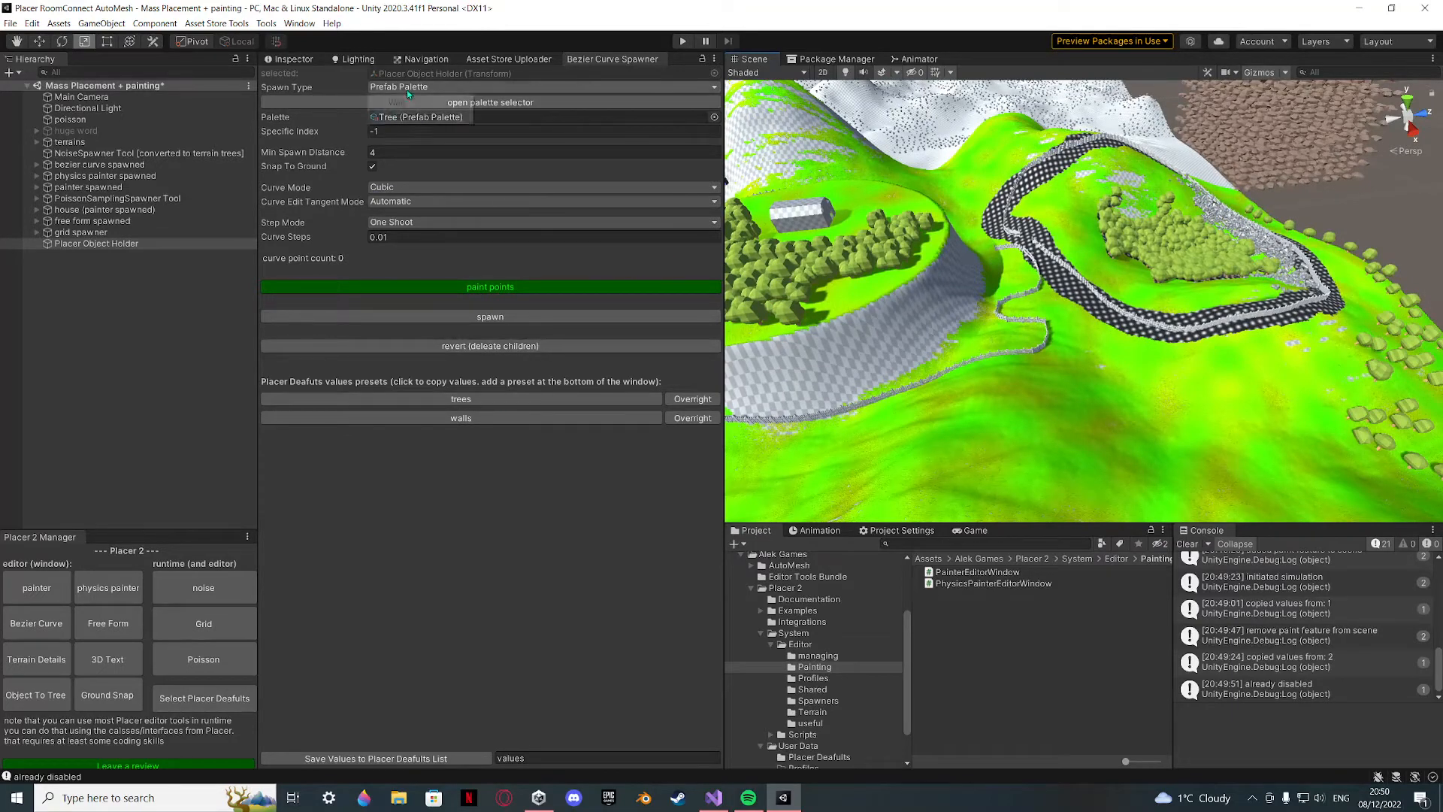
{"action": "left_click", "coordinate": [366, 89]}
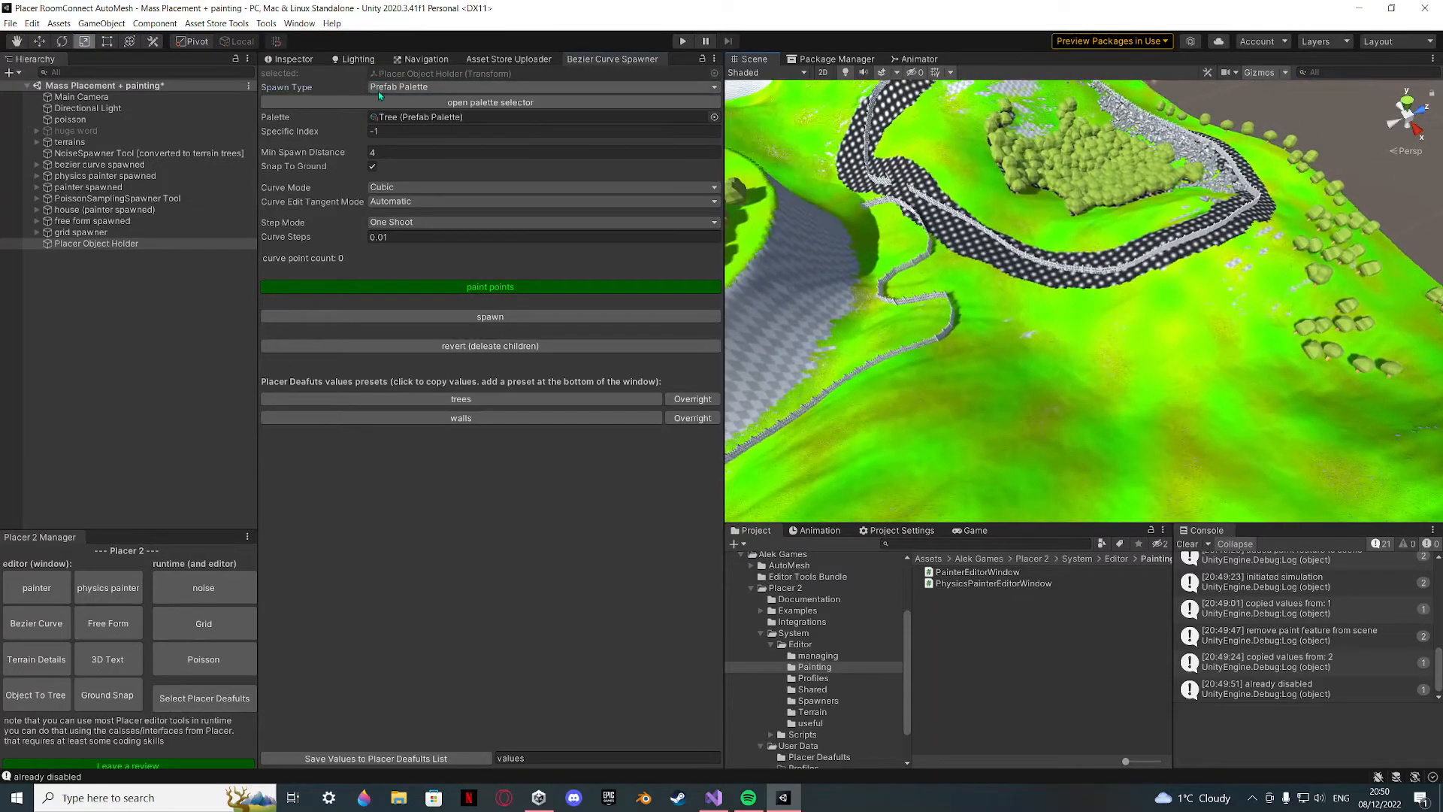
{"action": "left_click", "coordinate": [381, 90]}
{"action": "left_click_drag", "start_coordinate": [826, 323], "coordinate": [868, 325], "text": "alt"}
{"action": "right_click_drag", "start_coordinate": [868, 323], "coordinate": [888, 320]}
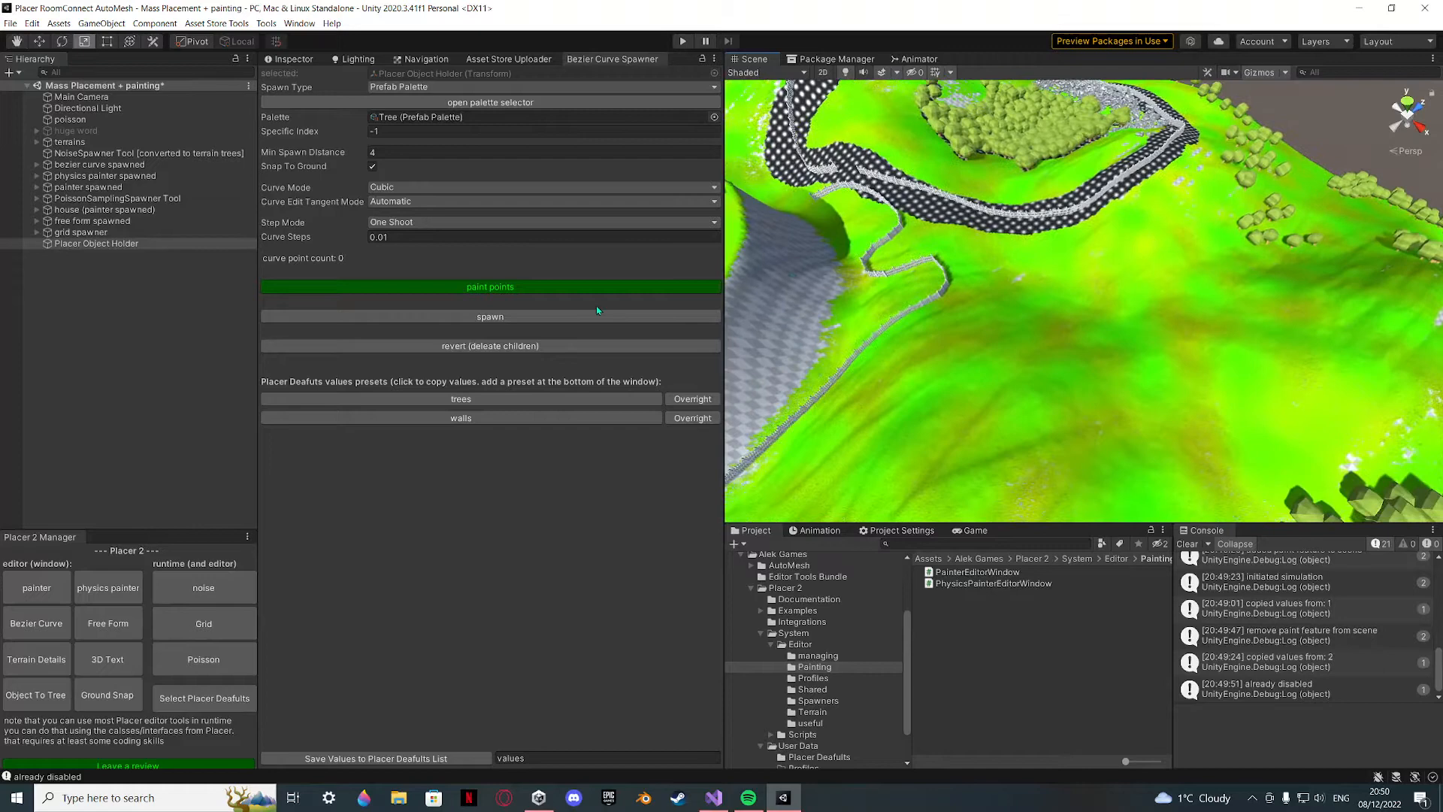
{"action": "left_click", "coordinate": [514, 288]}
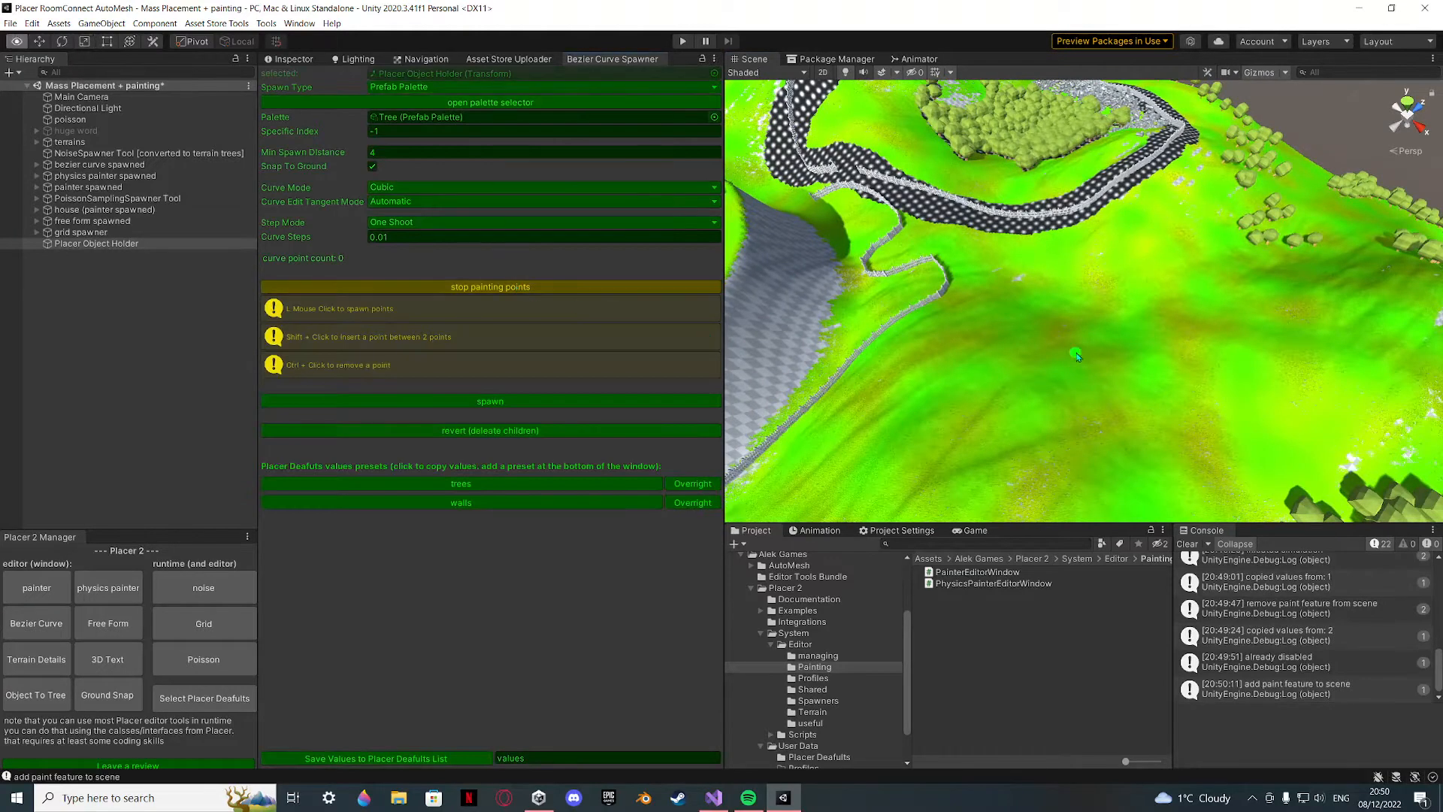
{"action": "right_click_drag", "start_coordinate": [1076, 355], "coordinate": [1108, 317]}
{"action": "left_click", "coordinate": [1134, 197]}
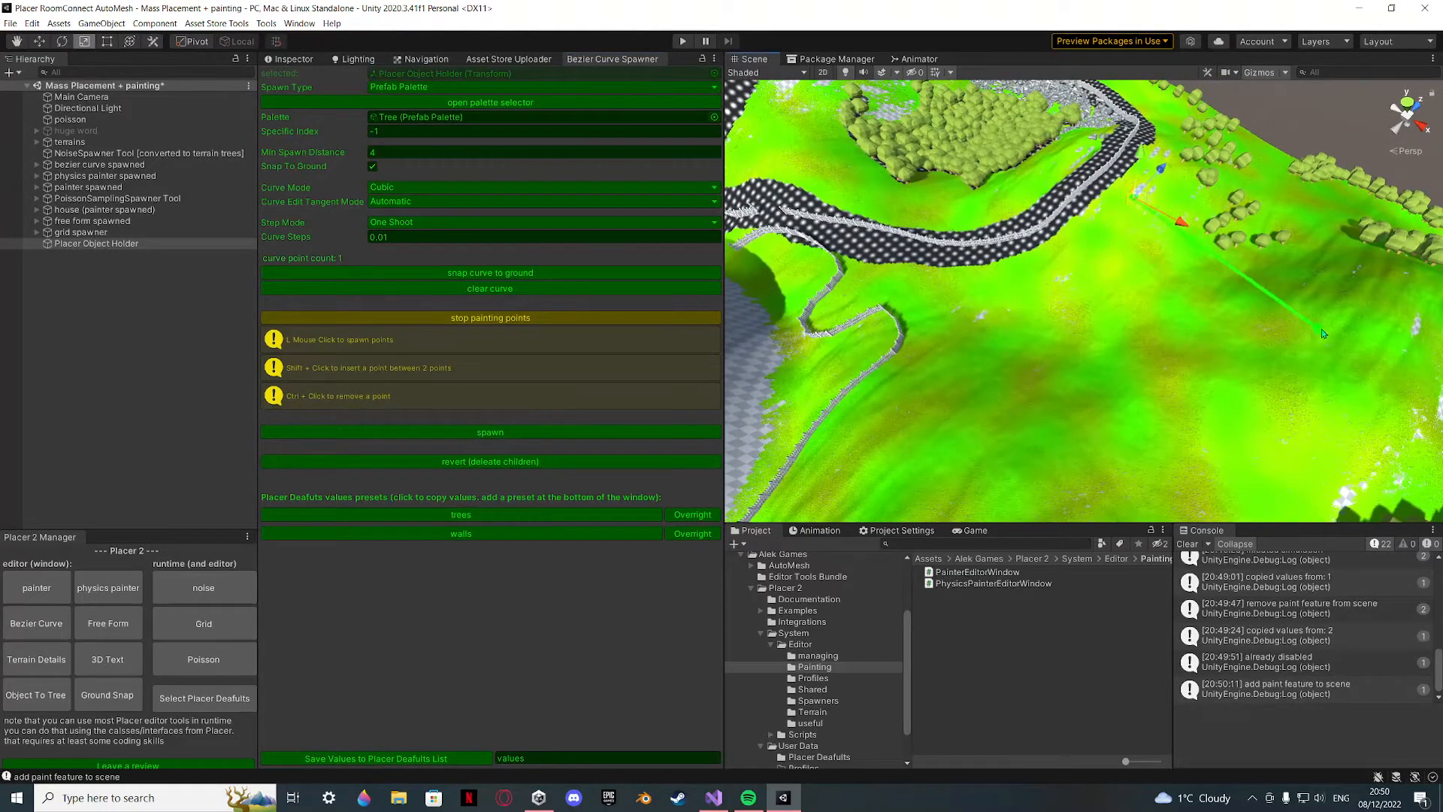
{"action": "right_click_drag", "start_coordinate": [1099, 392], "coordinate": [1131, 323]}
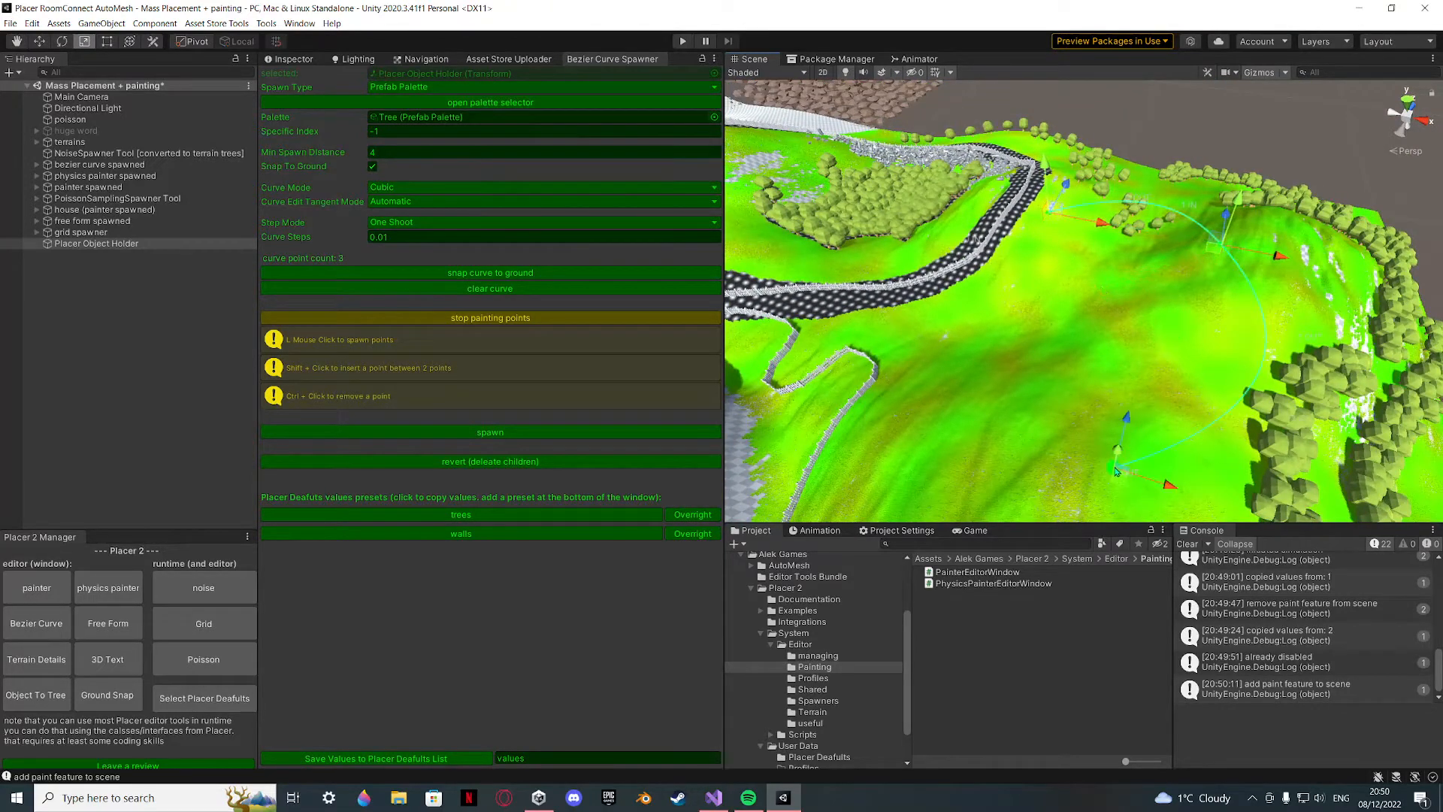
{"action": "right_click_drag", "start_coordinate": [1116, 471], "coordinate": [1081, 462]}
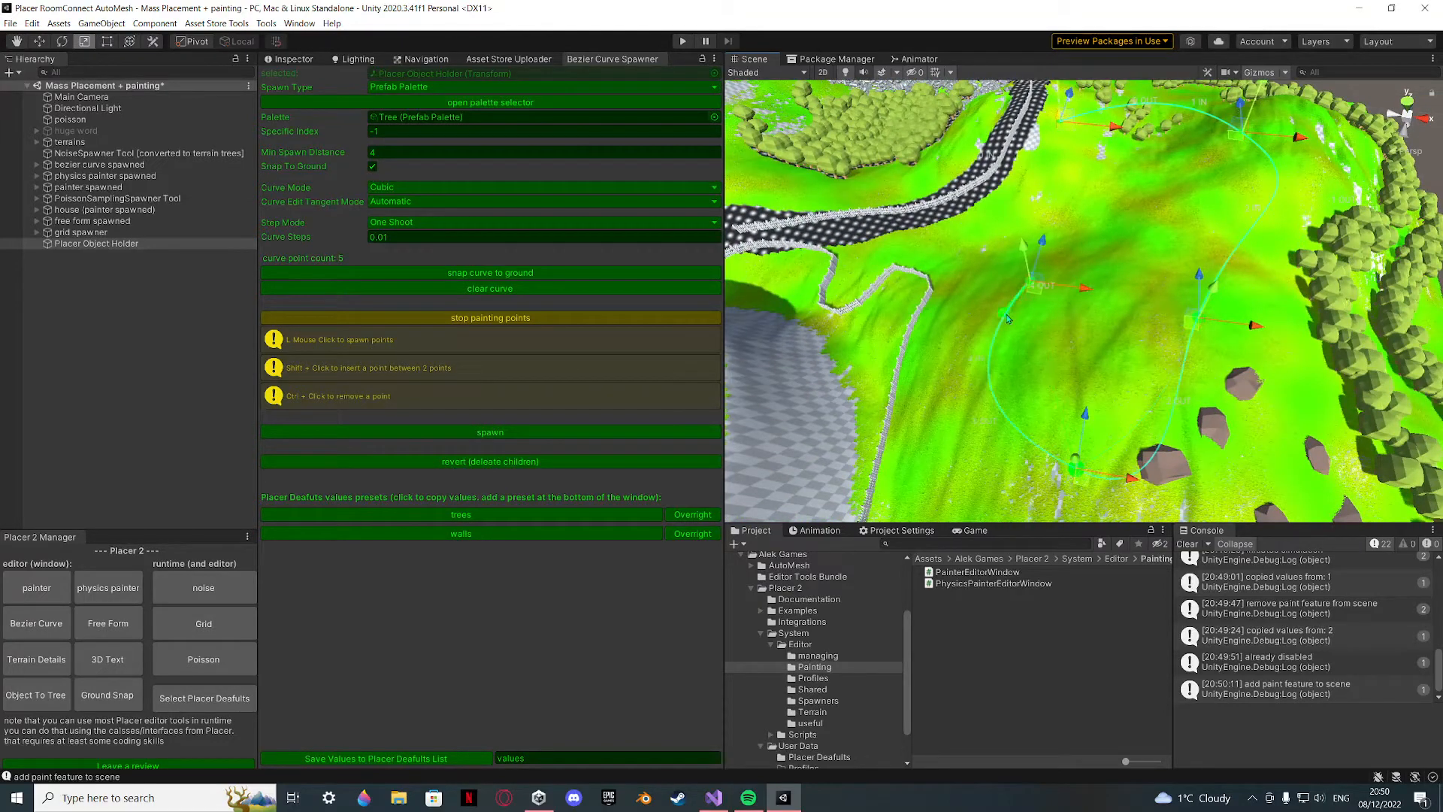
{"action": "right_click_drag", "start_coordinate": [1082, 396], "coordinate": [1168, 331]}
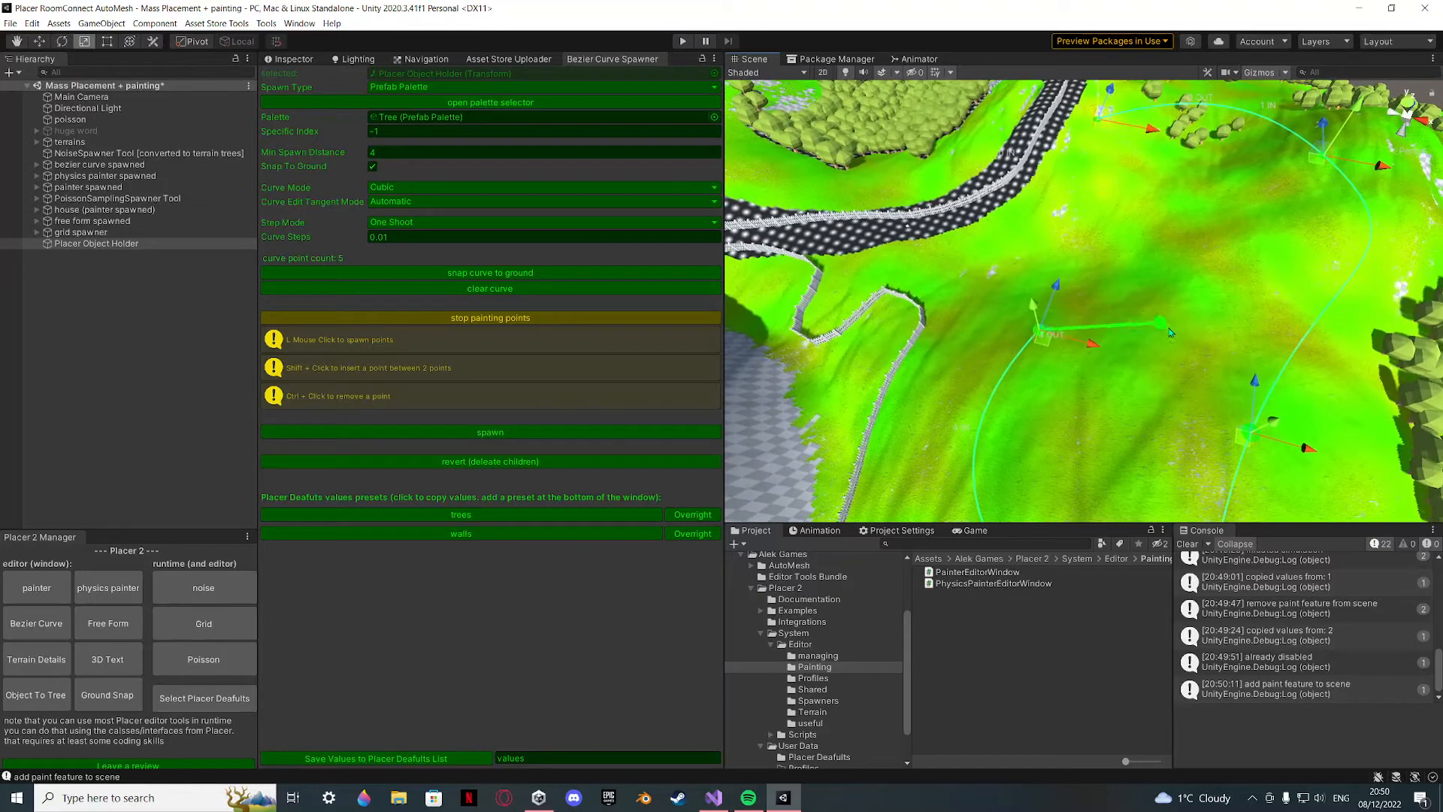
{"action": "right_click_drag", "start_coordinate": [1009, 331], "coordinate": [1092, 328]}
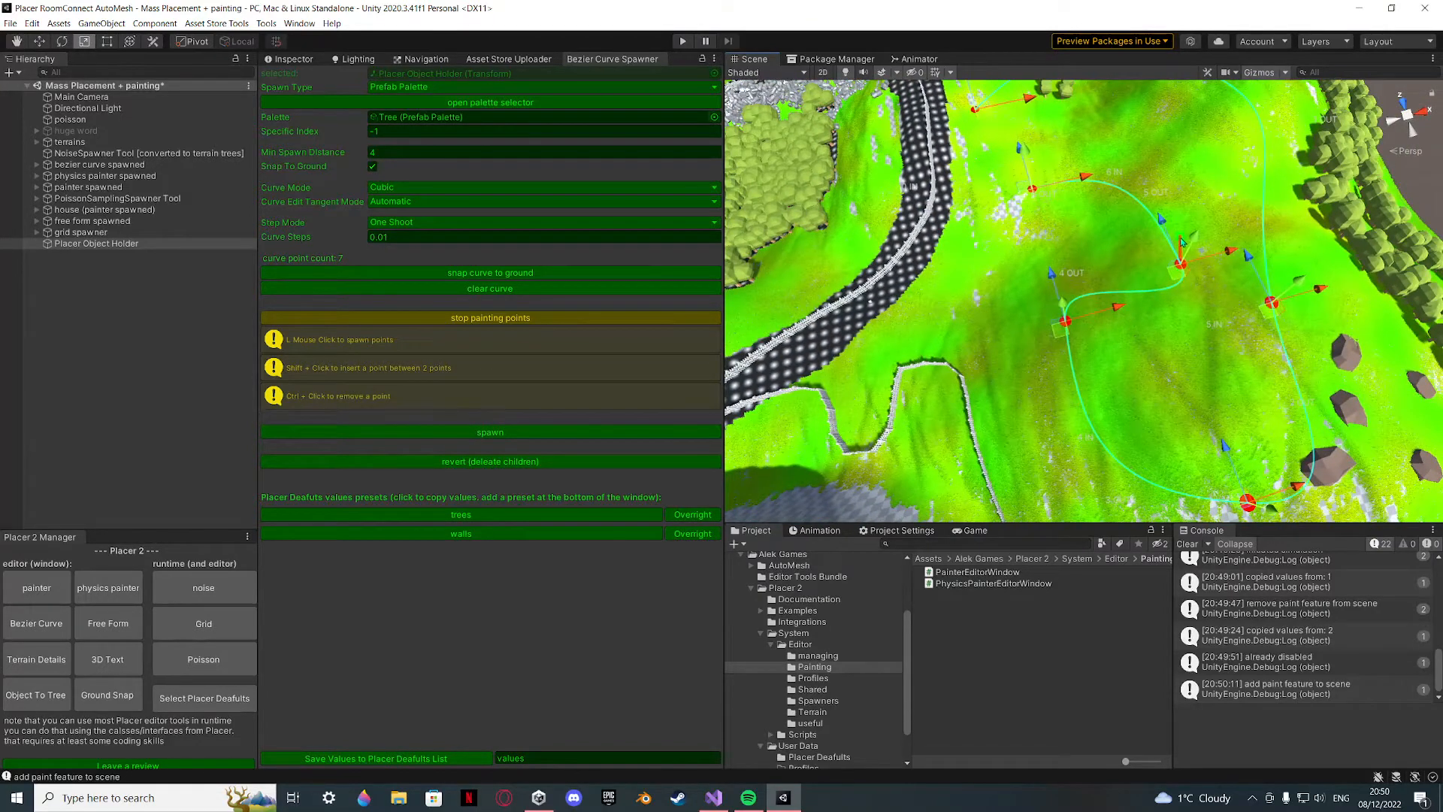
Rework the curve to six points by removing some and inserting others between neighbours, and stop painting points.
{"action": "left_click", "coordinate": [1240, 292], "text": "ctrl"}
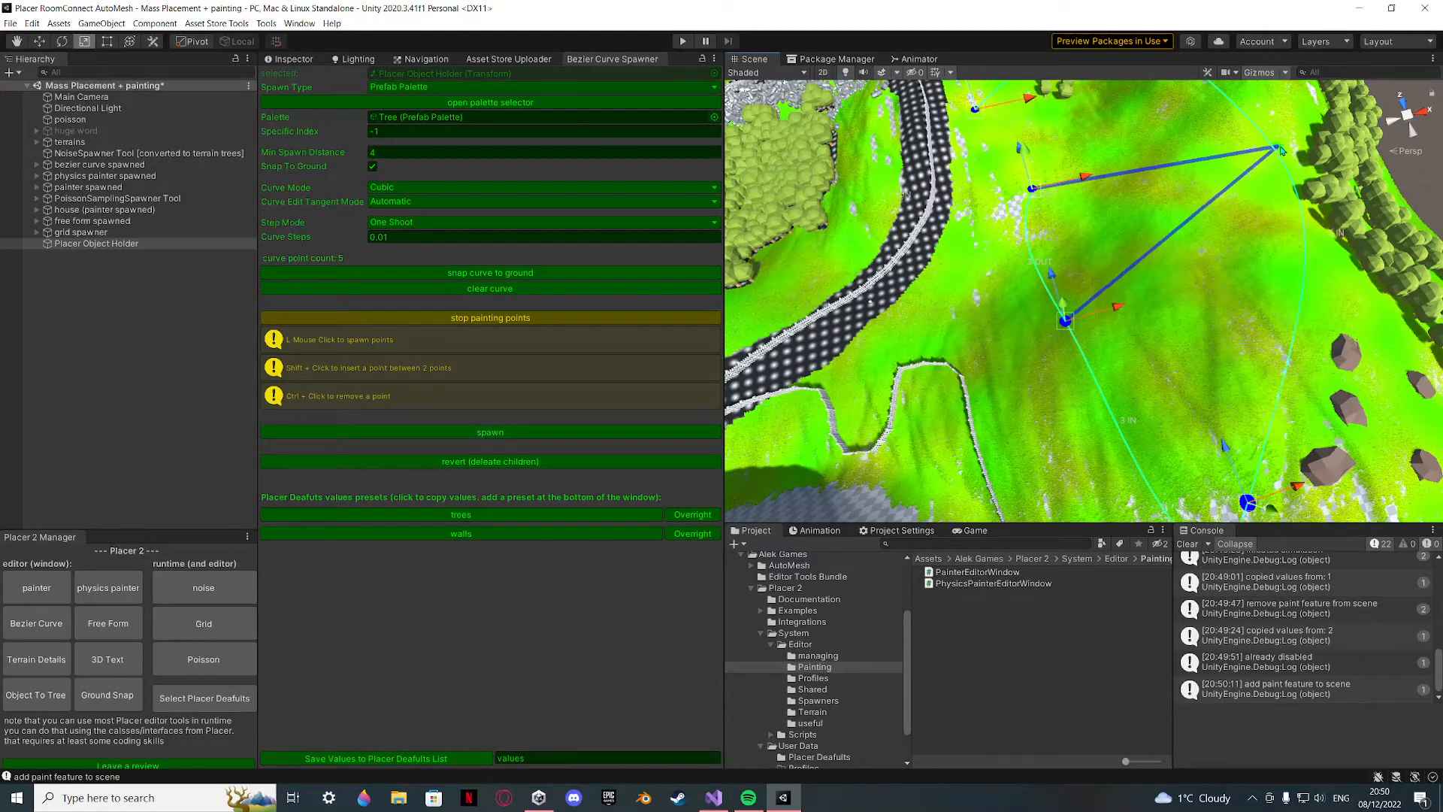
{"action": "left_click_drag", "start_coordinate": [1315, 75], "coordinate": [1133, 268], "text": "alt"}
{"action": "right_click_drag", "start_coordinate": [1133, 268], "coordinate": [1148, 248]}
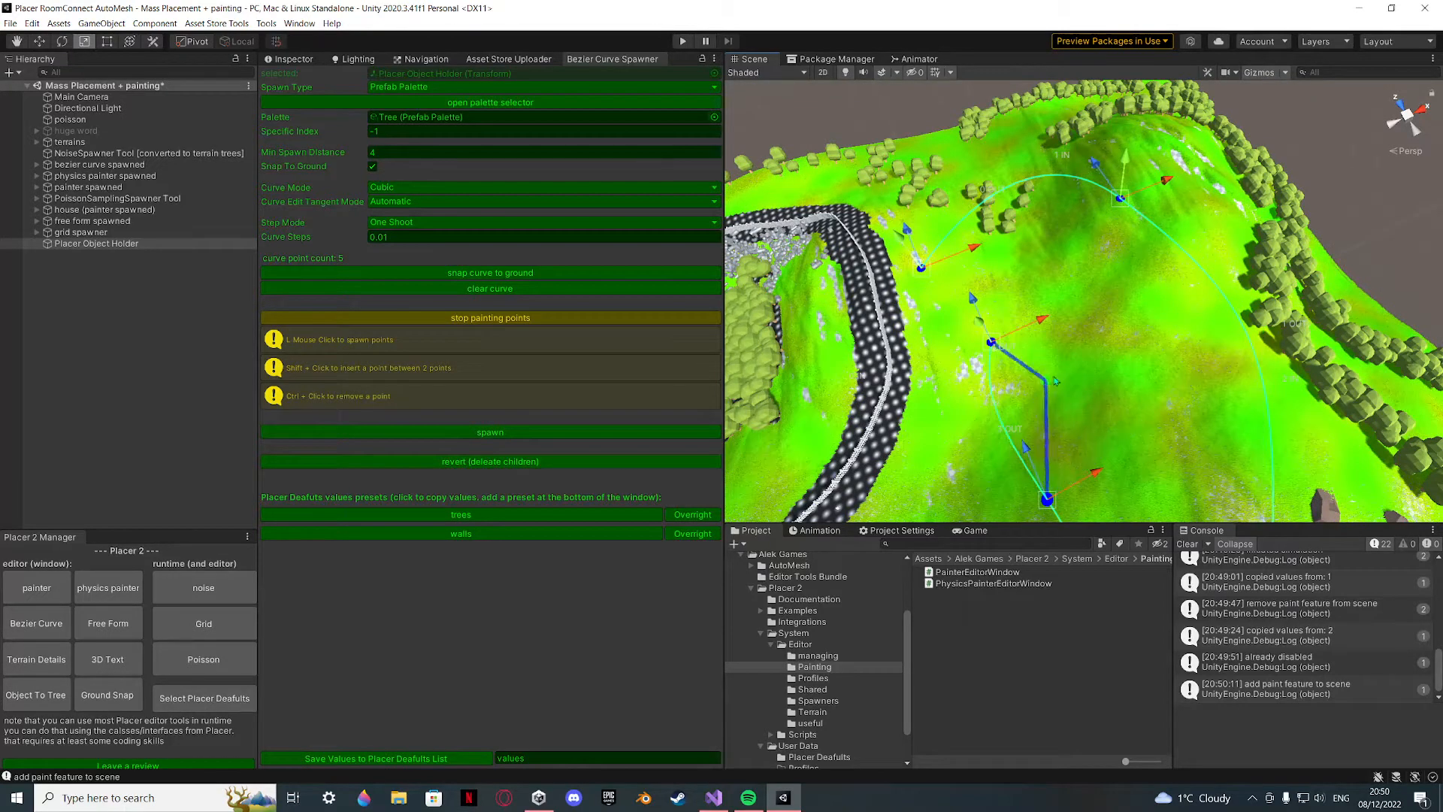
{"action": "right_click_drag", "start_coordinate": [976, 406], "coordinate": [1079, 401]}
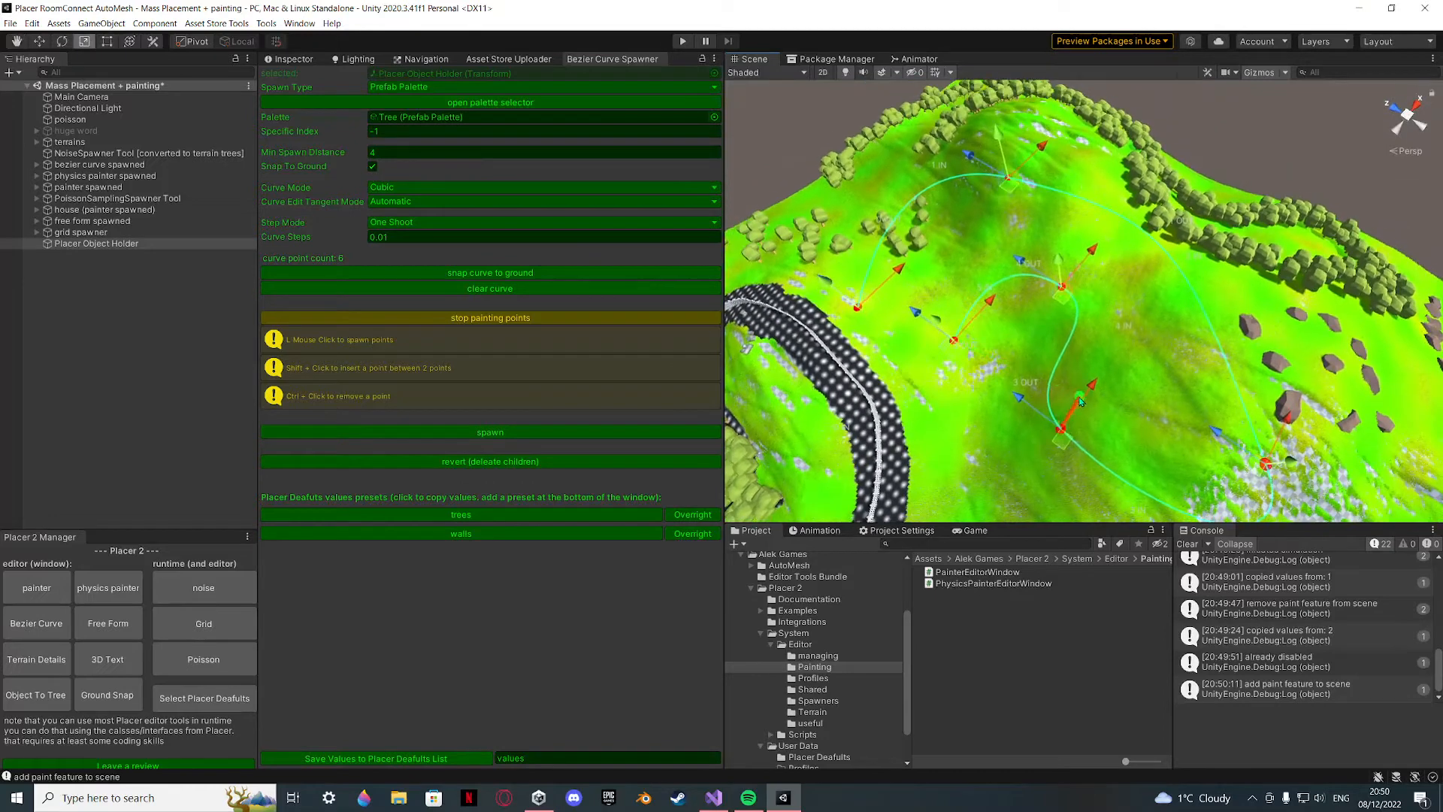
{"action": "left_click", "coordinate": [1246, 451], "text": "ctrl"}
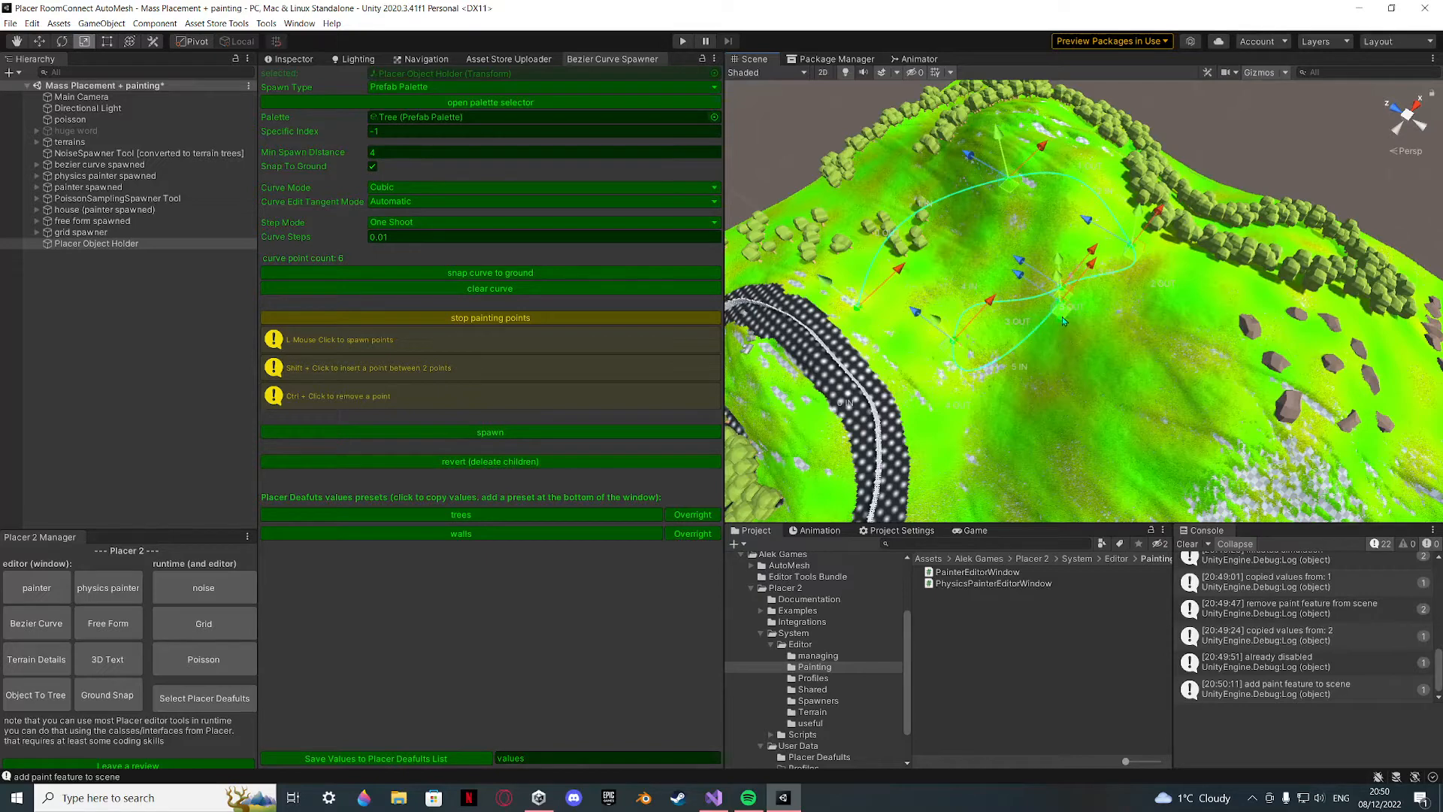
{"action": "left_click", "coordinate": [453, 316]}
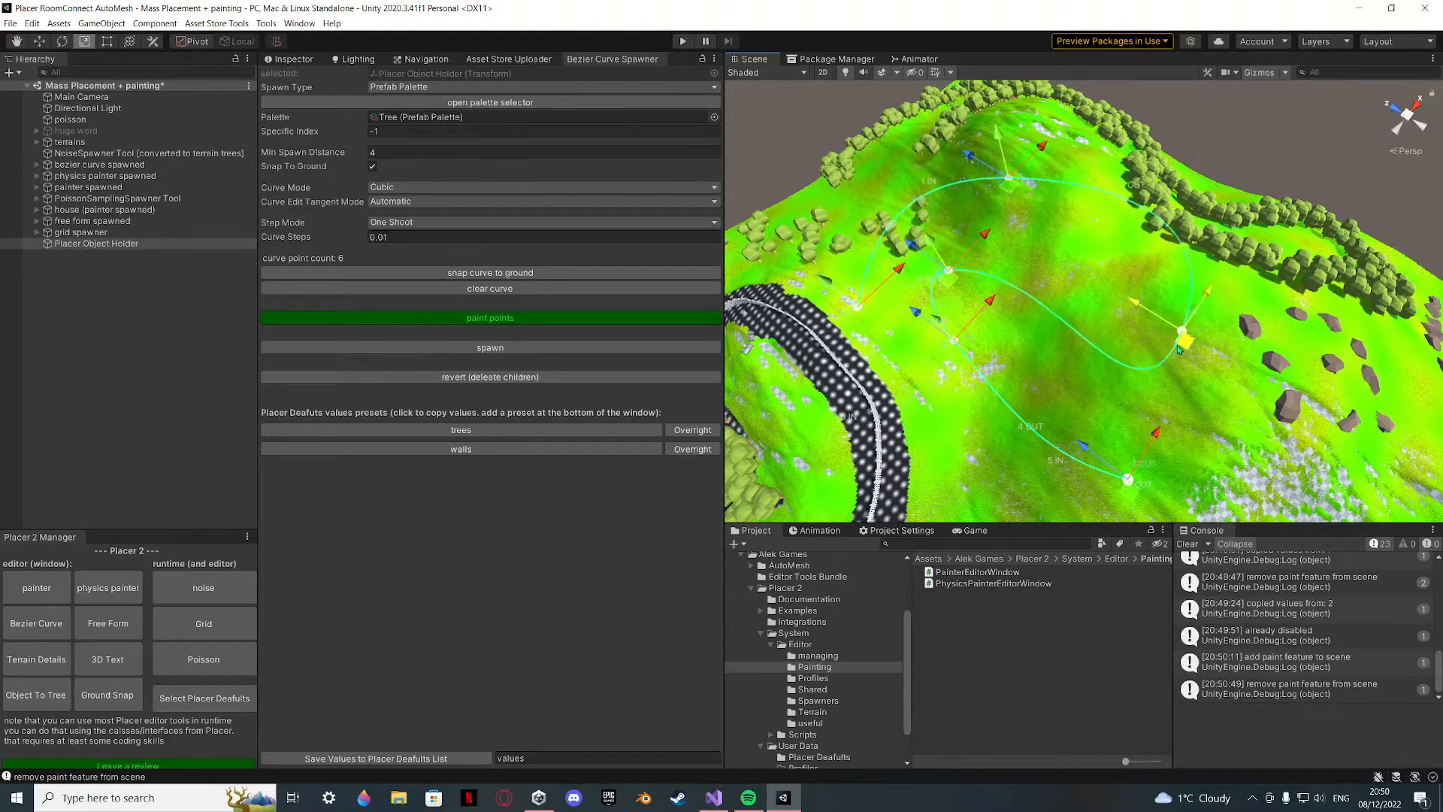
Reposition the curve point nearest the boulders on the hillside and inspect the curve's height above the ground.
{"action": "left_click_drag", "start_coordinate": [1178, 349], "coordinate": [1126, 414]}
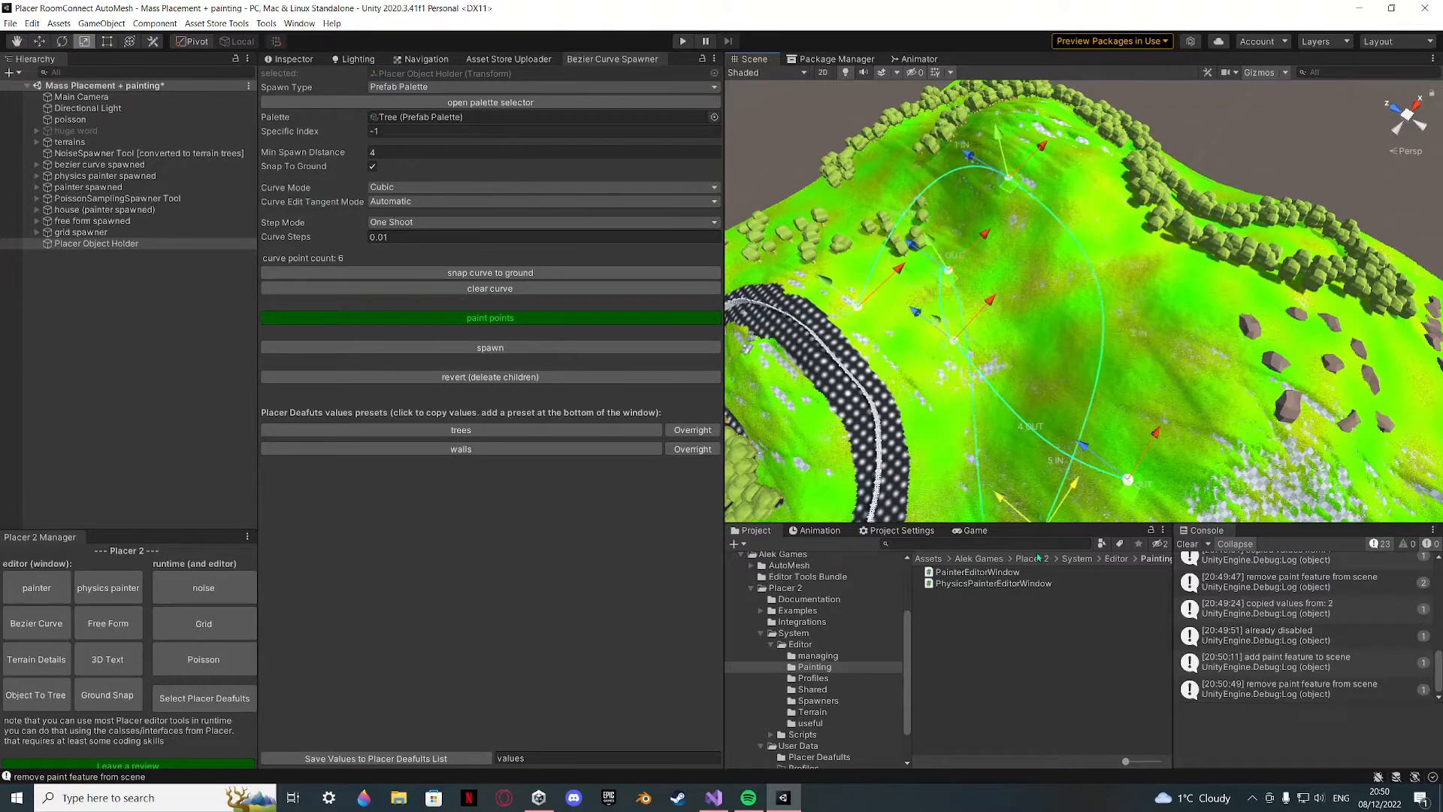
{"action": "left_click_drag", "start_coordinate": [1036, 558], "coordinate": [1119, 324]}
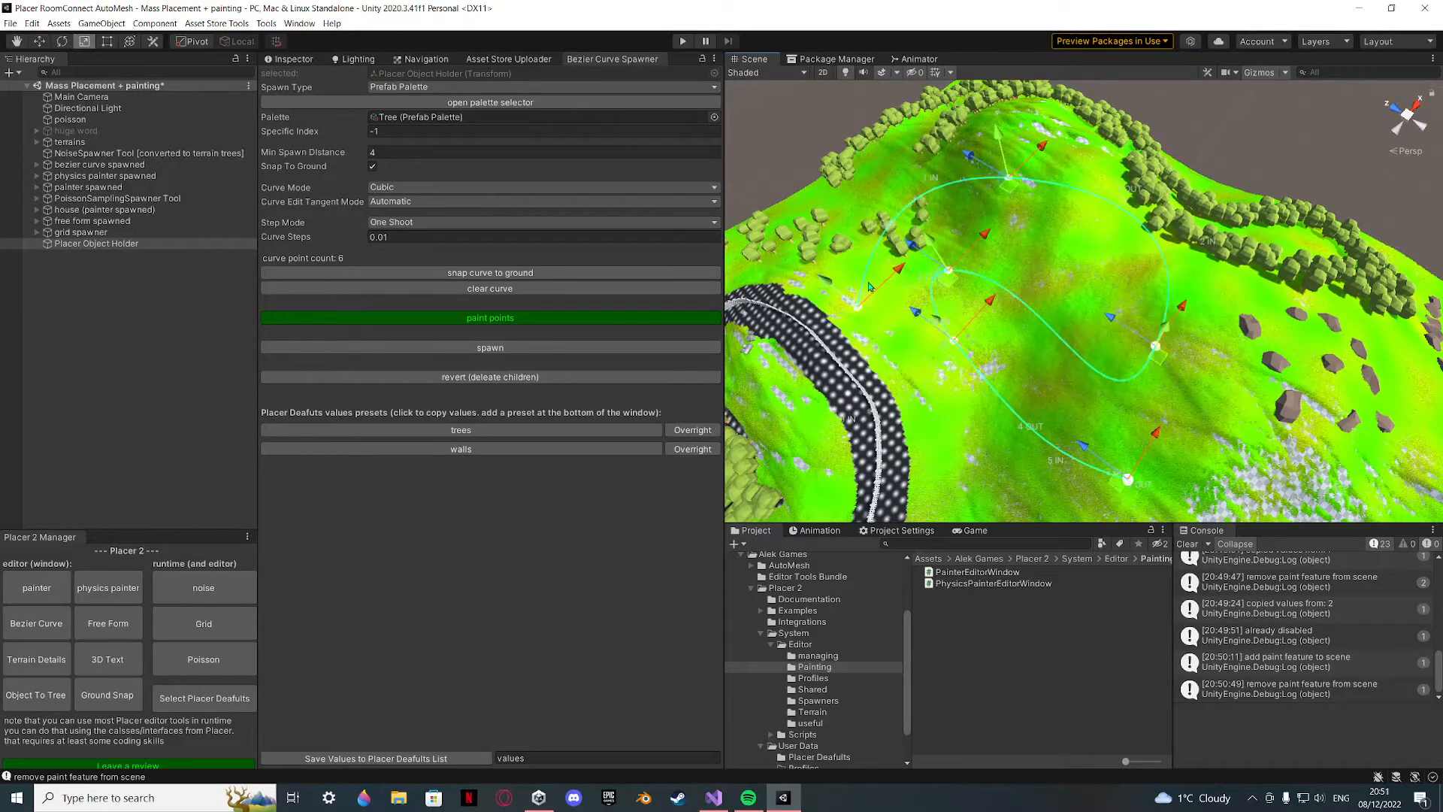
{"action": "left_click_drag", "start_coordinate": [868, 286], "coordinate": [884, 222], "text": "alt"}
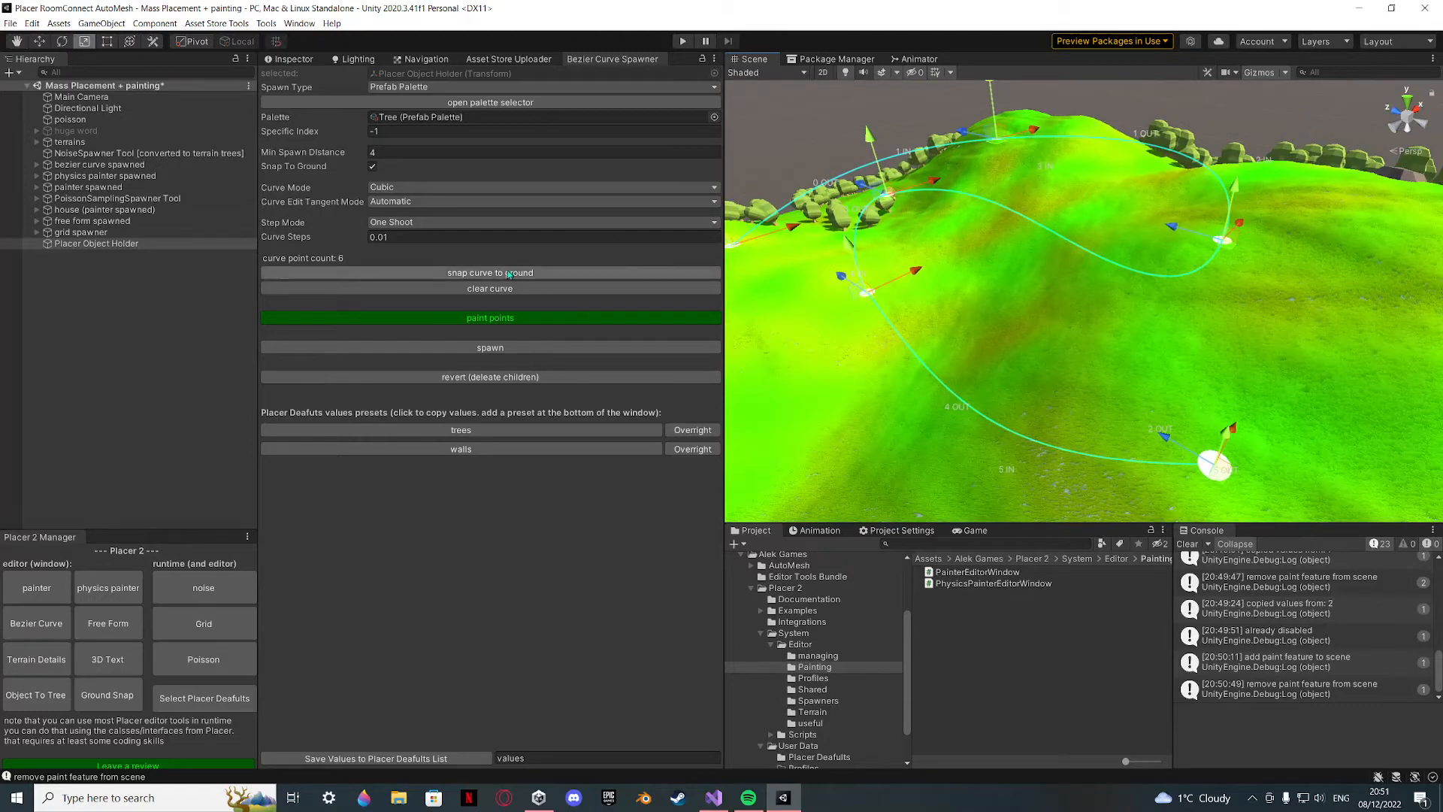
{"action": "left_click_drag", "start_coordinate": [999, 280], "coordinate": [1057, 269], "text": "alt"}
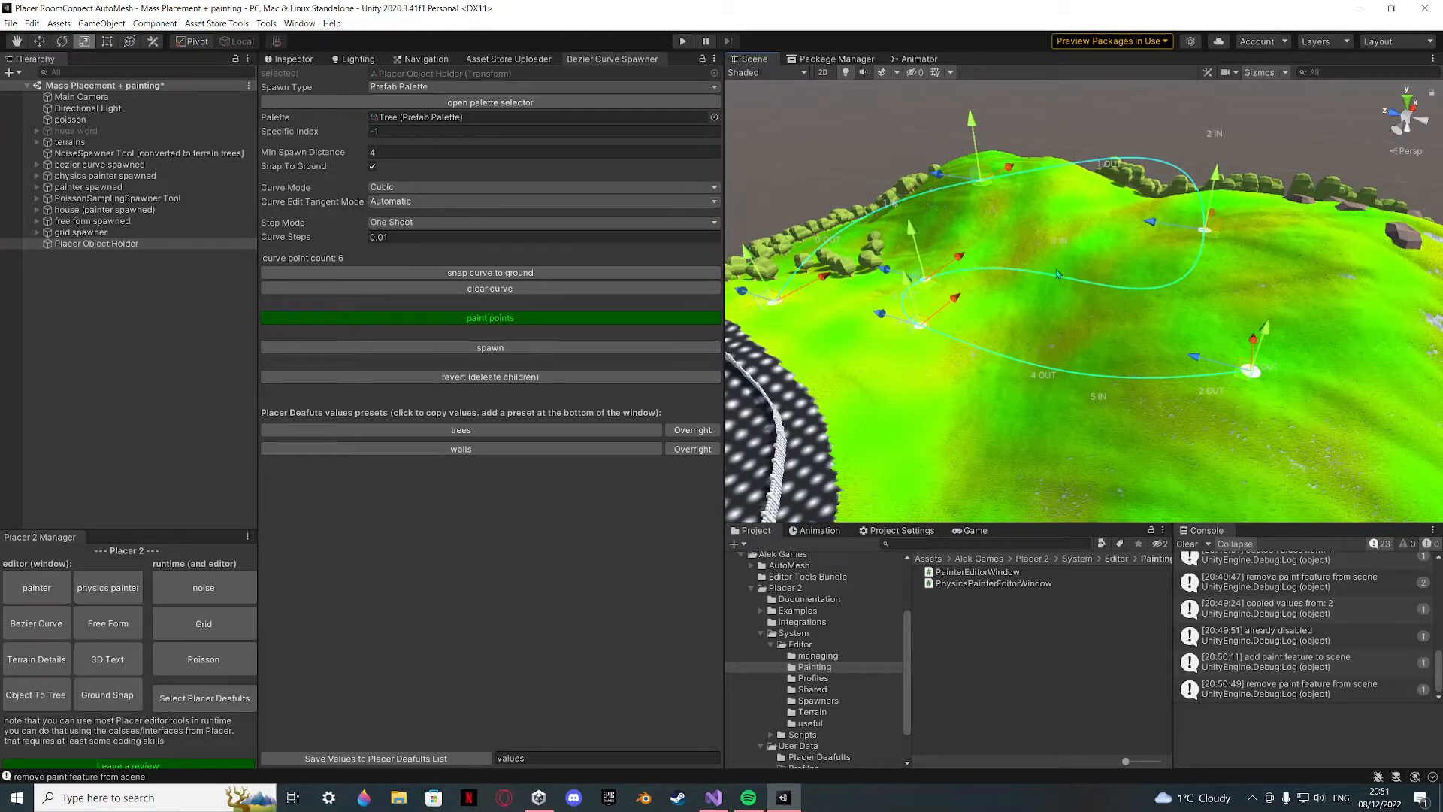
{"action": "left_click_drag", "start_coordinate": [983, 340], "coordinate": [1082, 321], "text": "alt"}
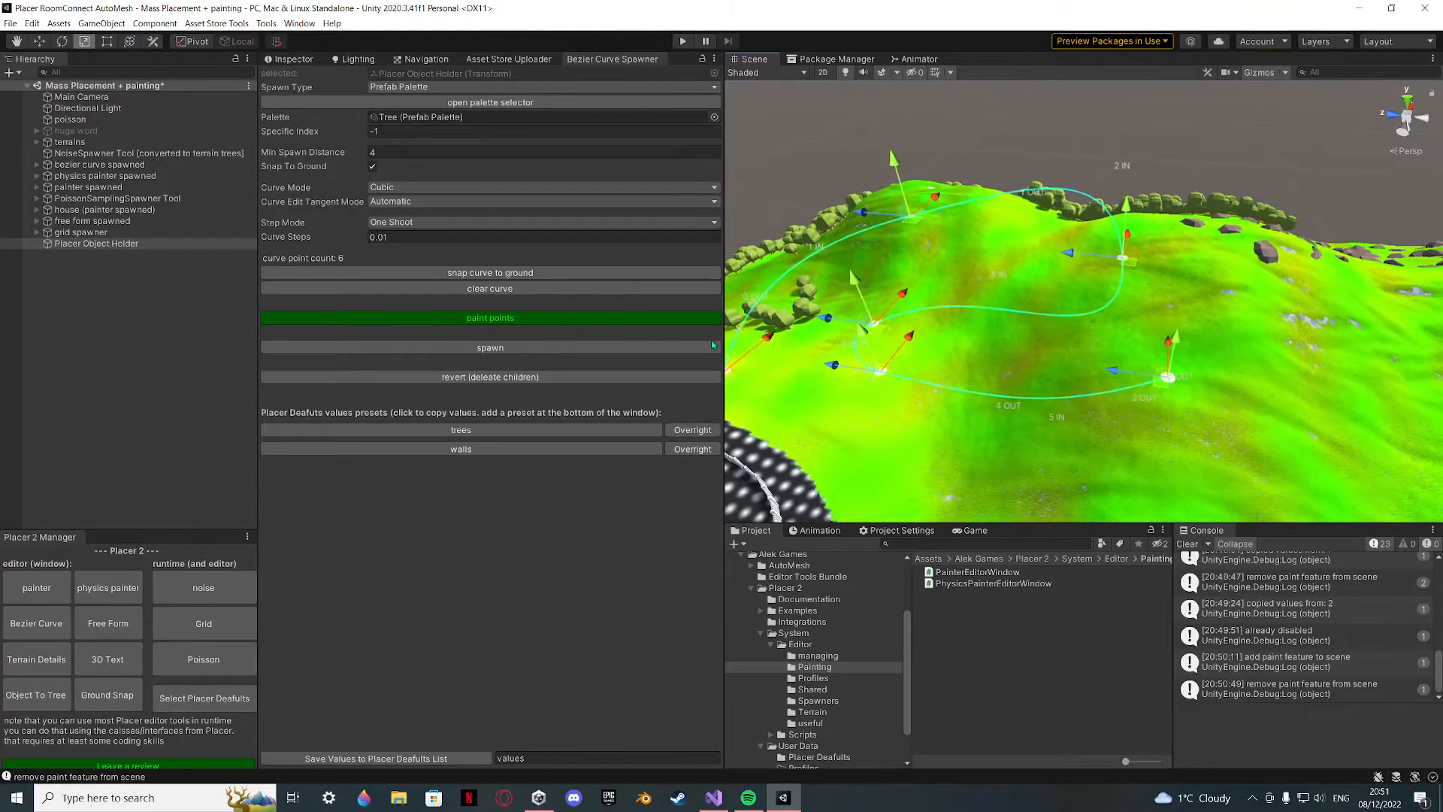
Spawn trees from the Tree palette along the six-point curve, inspect them and revert them.
{"action": "left_click", "coordinate": [593, 349]}
{"action": "right_click_drag", "start_coordinate": [955, 375], "coordinate": [534, 353]}
{"action": "key", "text": "w"}
{"action": "left_click", "coordinate": [524, 377]}
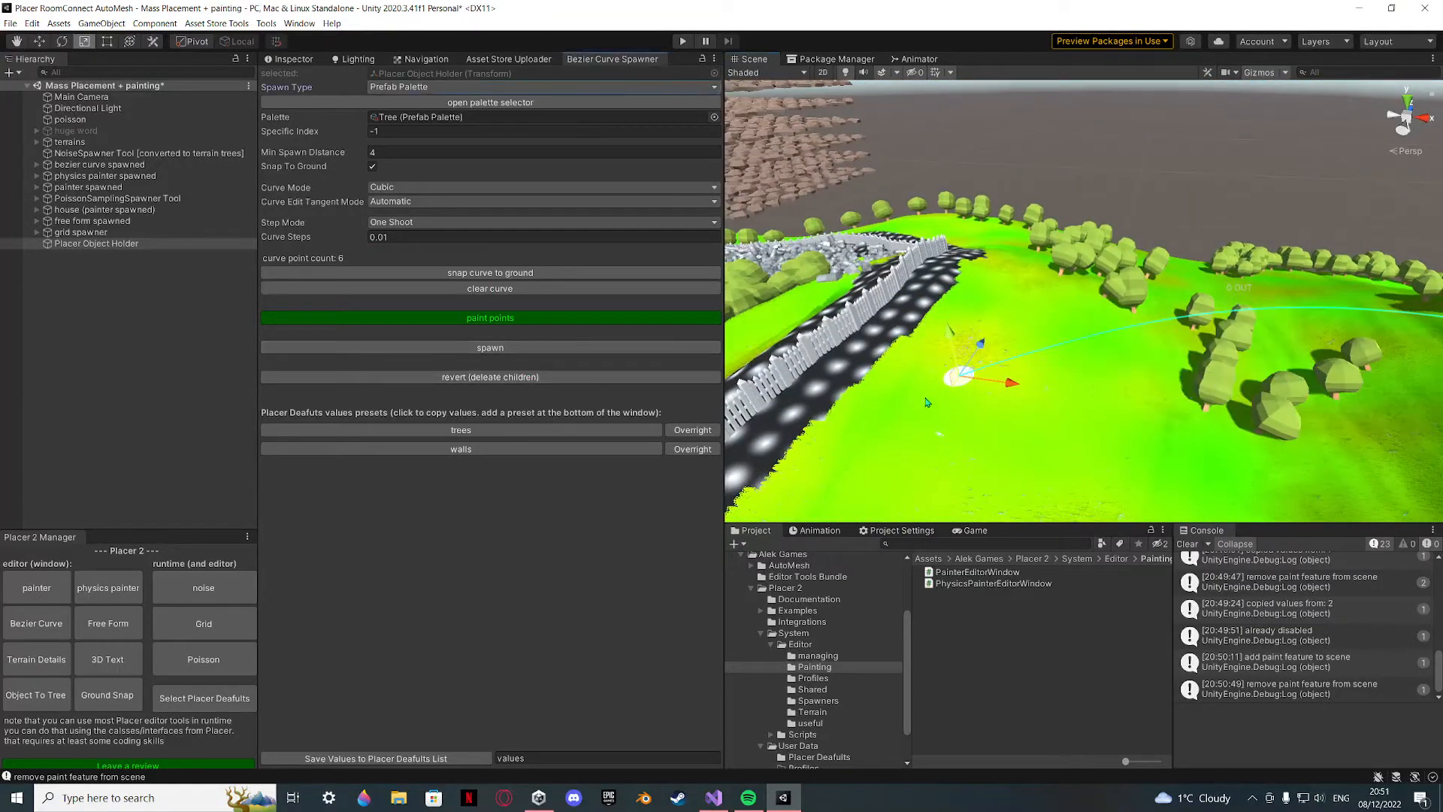
Snap the curve to the ground and test it by spawning trees along it and reverting them.
{"action": "mouse_move", "coordinate": [1153, 394]}
{"action": "right_mouse_down"}
{"action": "mouse_move", "coordinate": [1251, 445]}
{"action": "mouse_move", "coordinate": [908, 332]}
{"action": "right_mouse_up"}
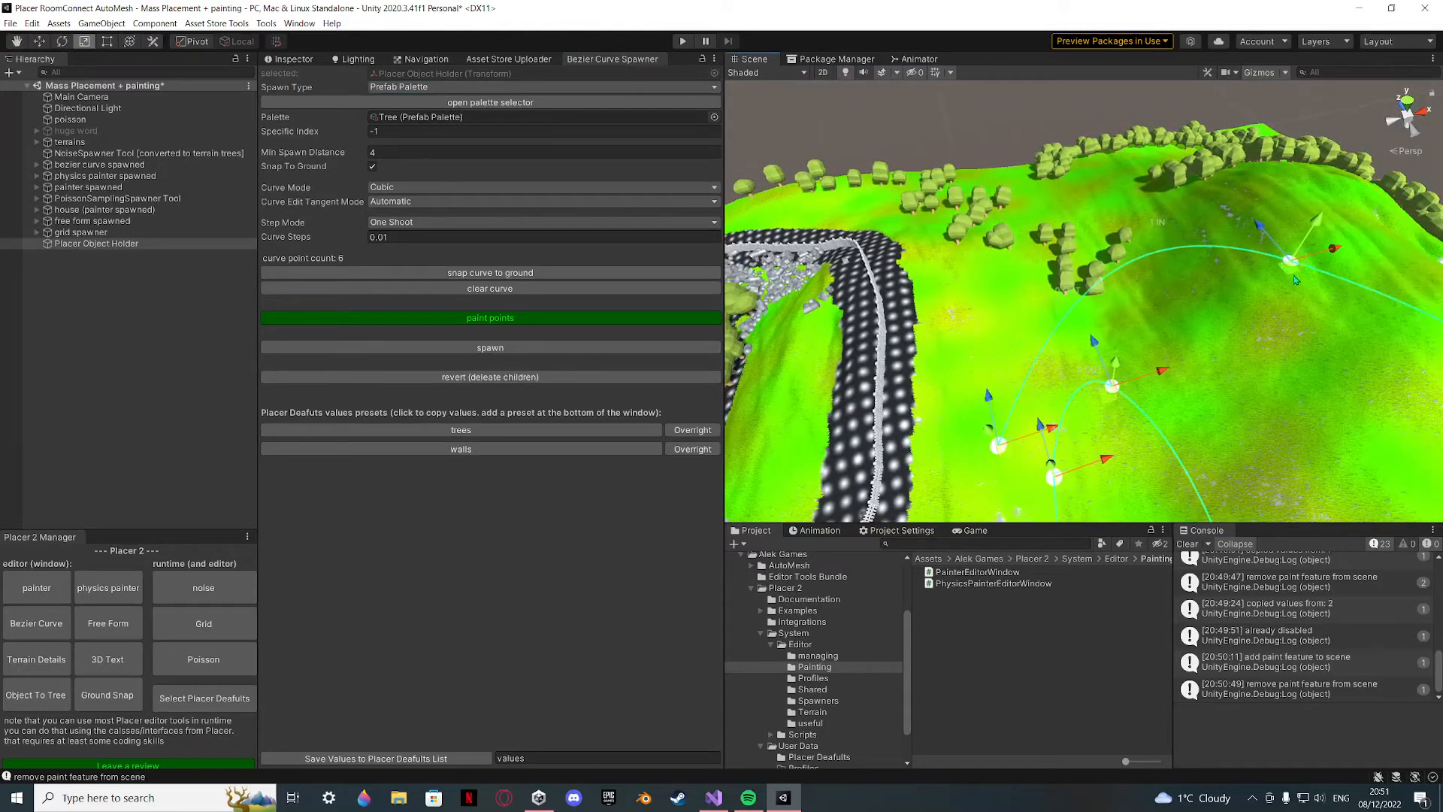
{"action": "left_click", "coordinate": [525, 275]}
{"action": "left_click", "coordinate": [538, 350]}
{"action": "key", "text": "w"}
{"action": "right_click_drag", "start_coordinate": [913, 338], "coordinate": [1060, 293]}
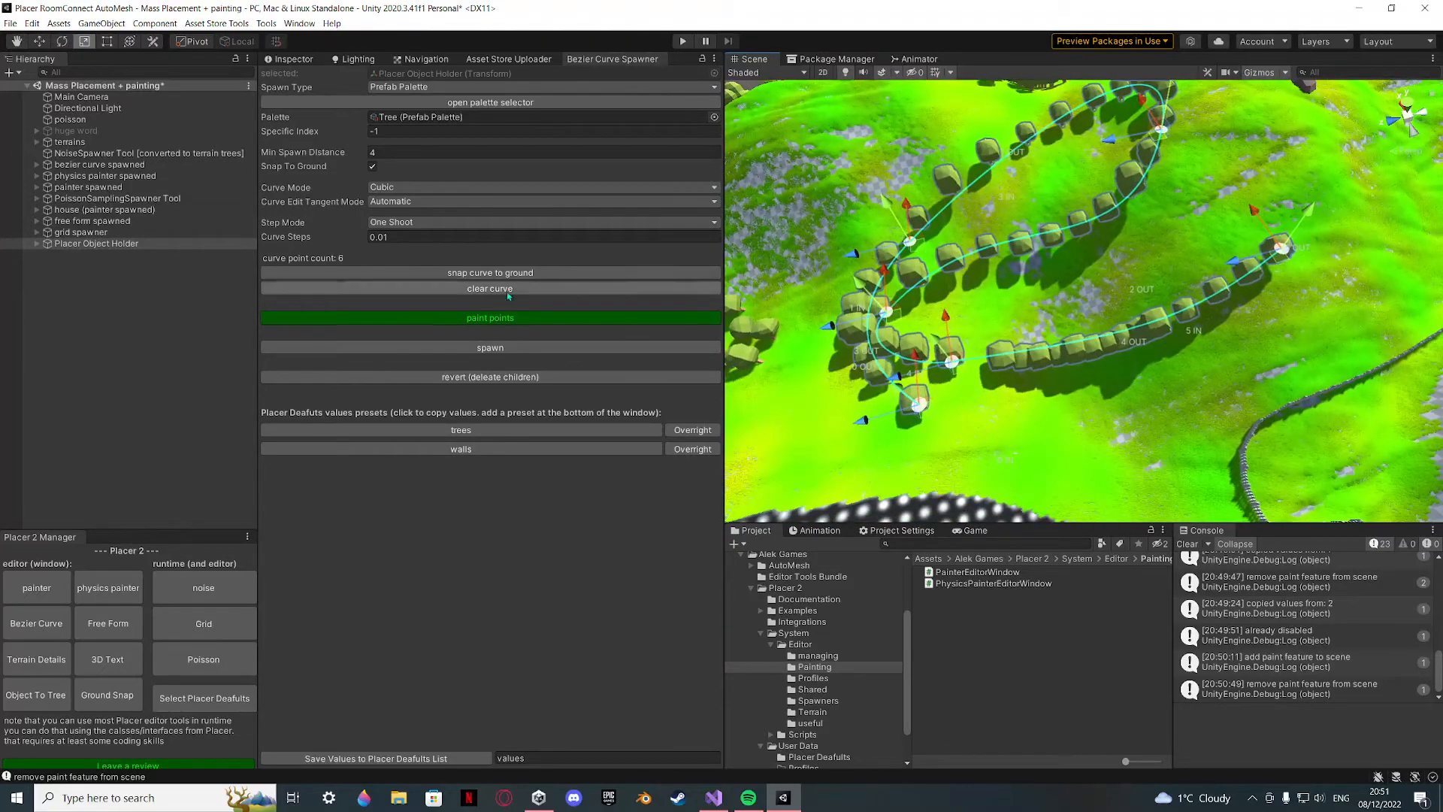
{"action": "left_click", "coordinate": [511, 378]}
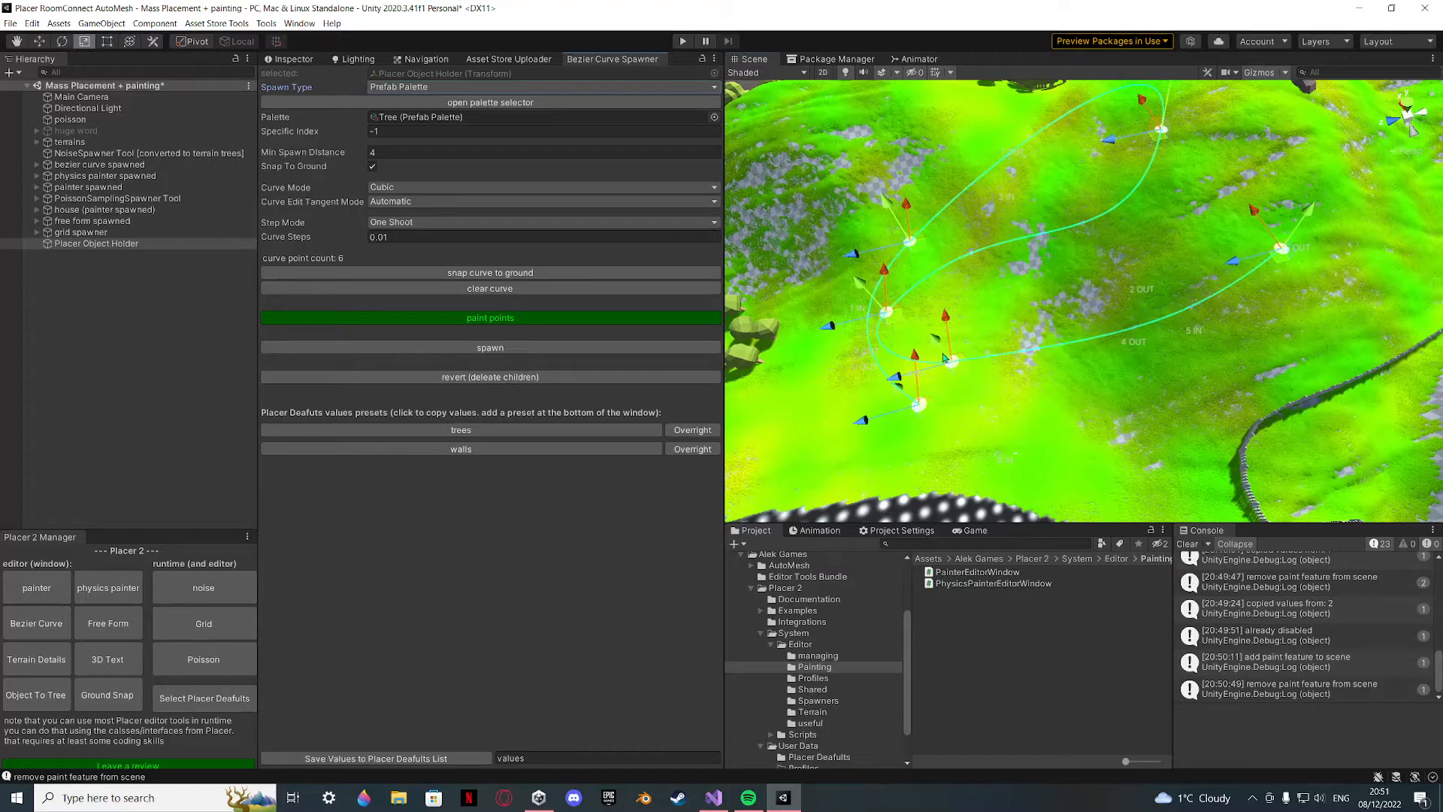
Move two points near the road outward to open up the curve's loop and spawn trees along it.
{"action": "left_click_drag", "start_coordinate": [956, 372], "coordinate": [1139, 418]}
{"action": "left_click_drag", "start_coordinate": [890, 314], "coordinate": [998, 301]}
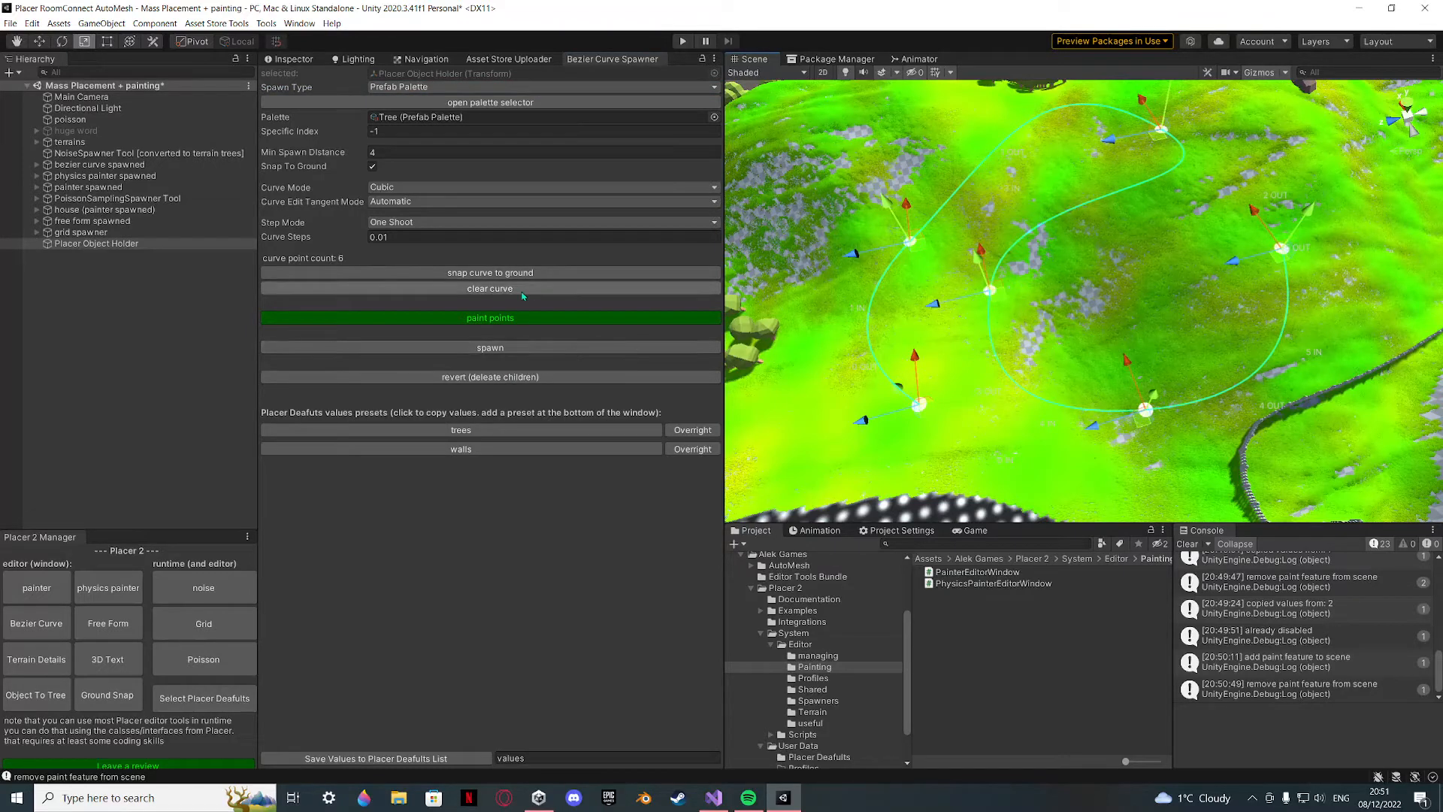
{"action": "left_click", "coordinate": [528, 348]}
{"action": "left_click_drag", "start_coordinate": [758, 409], "coordinate": [860, 302], "text": "alt"}
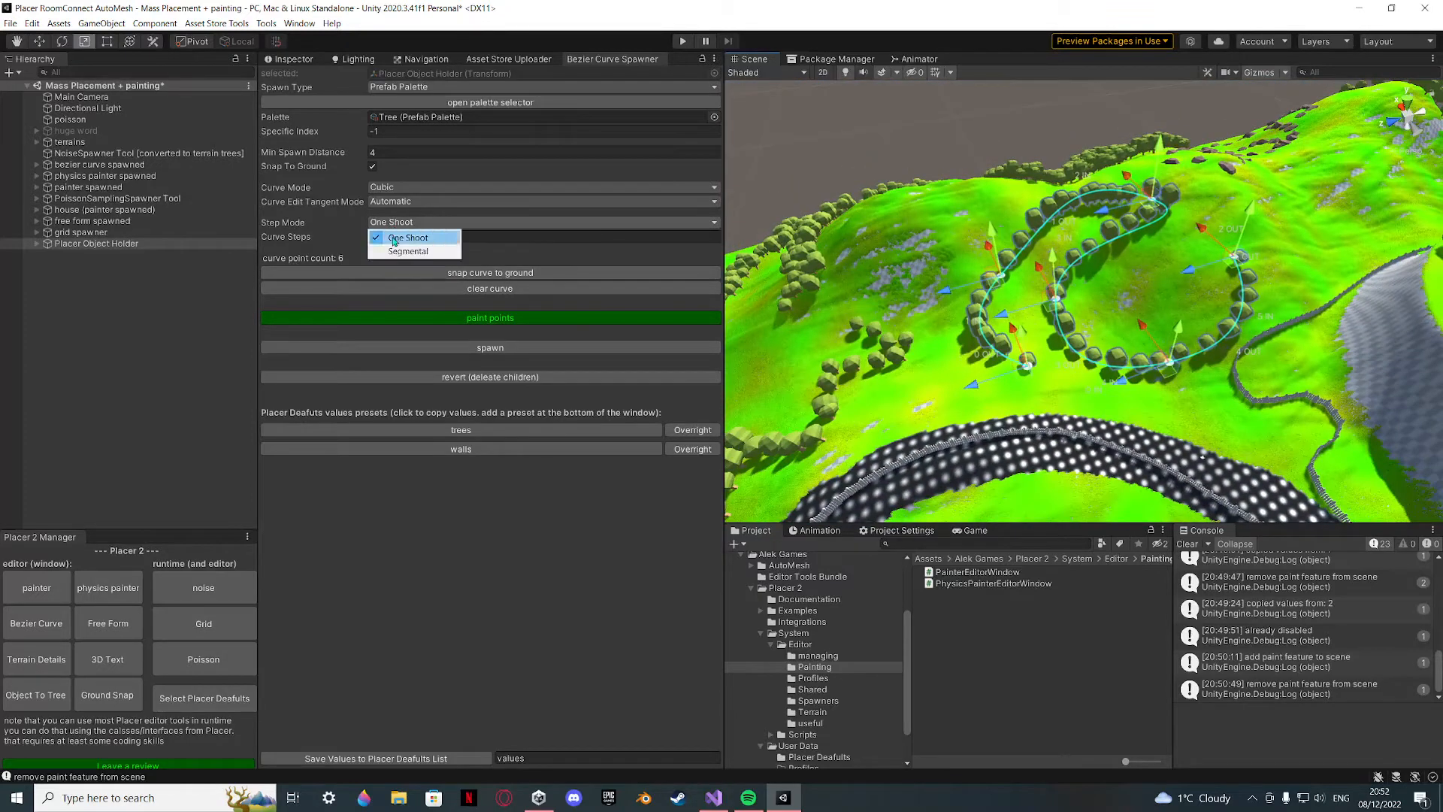
Set the step mode to Segmental, revert the existing trees and spawn them again along the curve.
{"action": "left_click", "coordinate": [407, 251]}
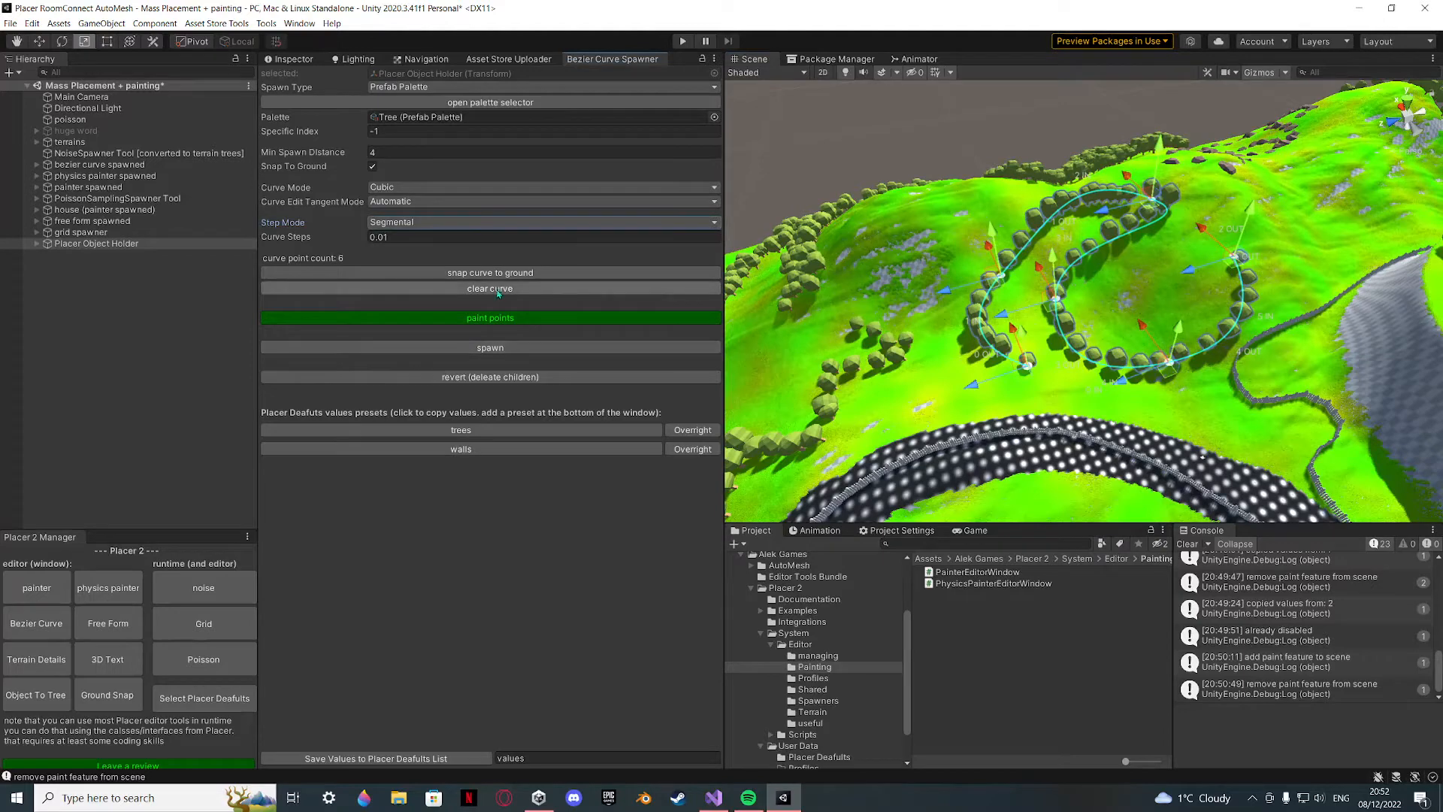
{"action": "left_click", "coordinate": [513, 376]}
{"action": "left_click", "coordinate": [490, 348]}
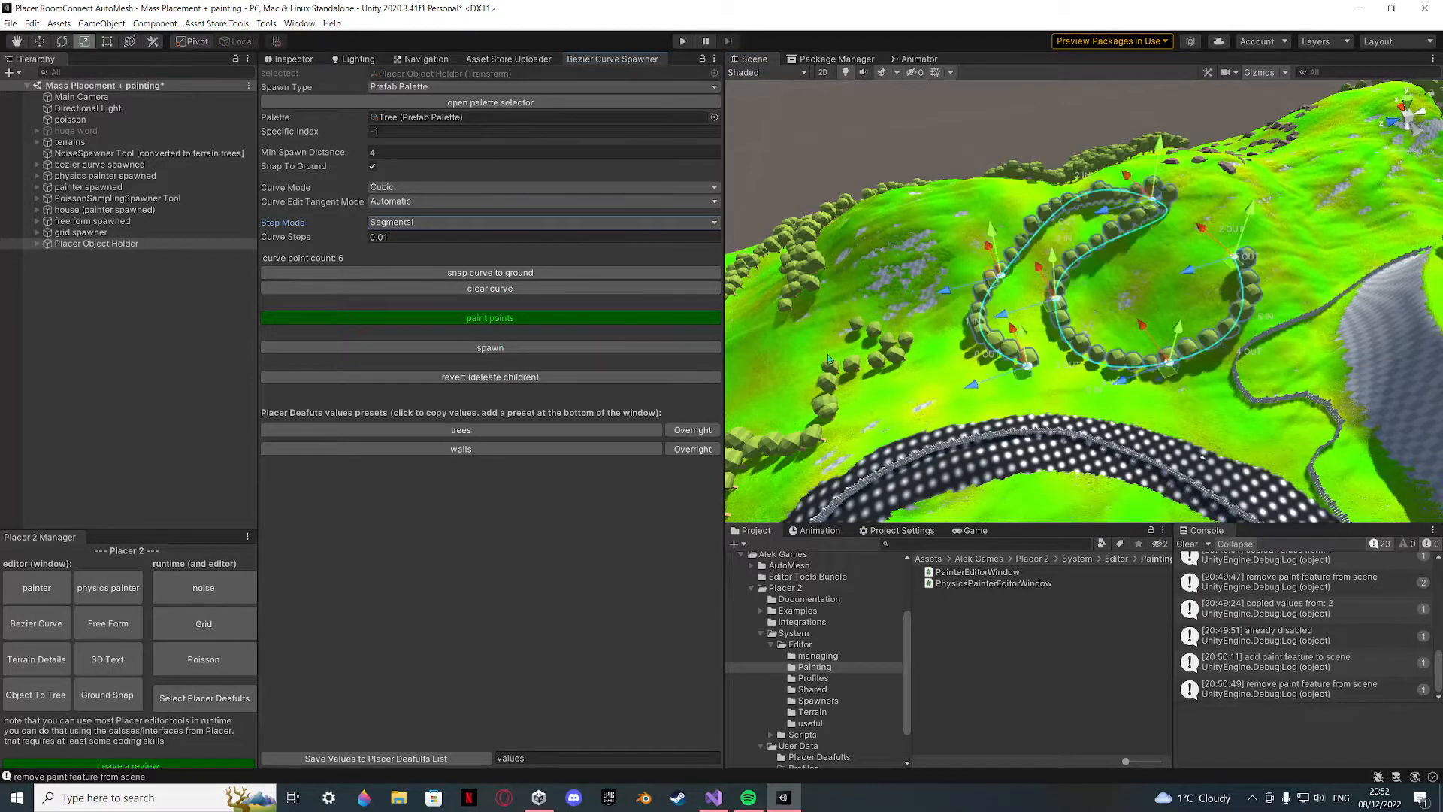
Revert the trees, set the spawn type to Wall with the fence settings, and spawn and inspect the fence along the curve.
{"action": "left_click_drag", "start_coordinate": [849, 302], "coordinate": [927, 203], "text": "alt"}
{"action": "right_click_drag", "start_coordinate": [926, 203], "coordinate": [841, 326]}
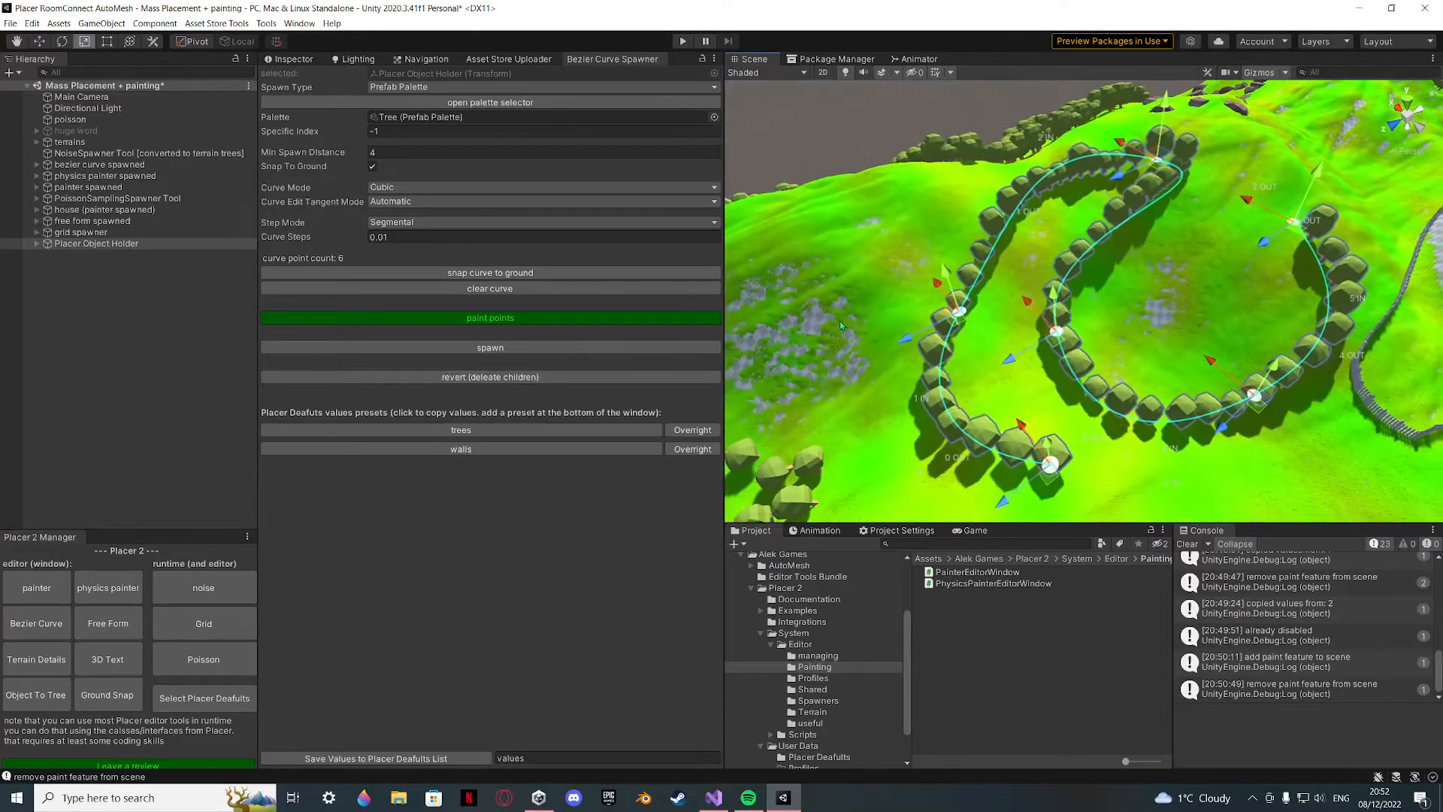
{"action": "left_click", "coordinate": [517, 380]}
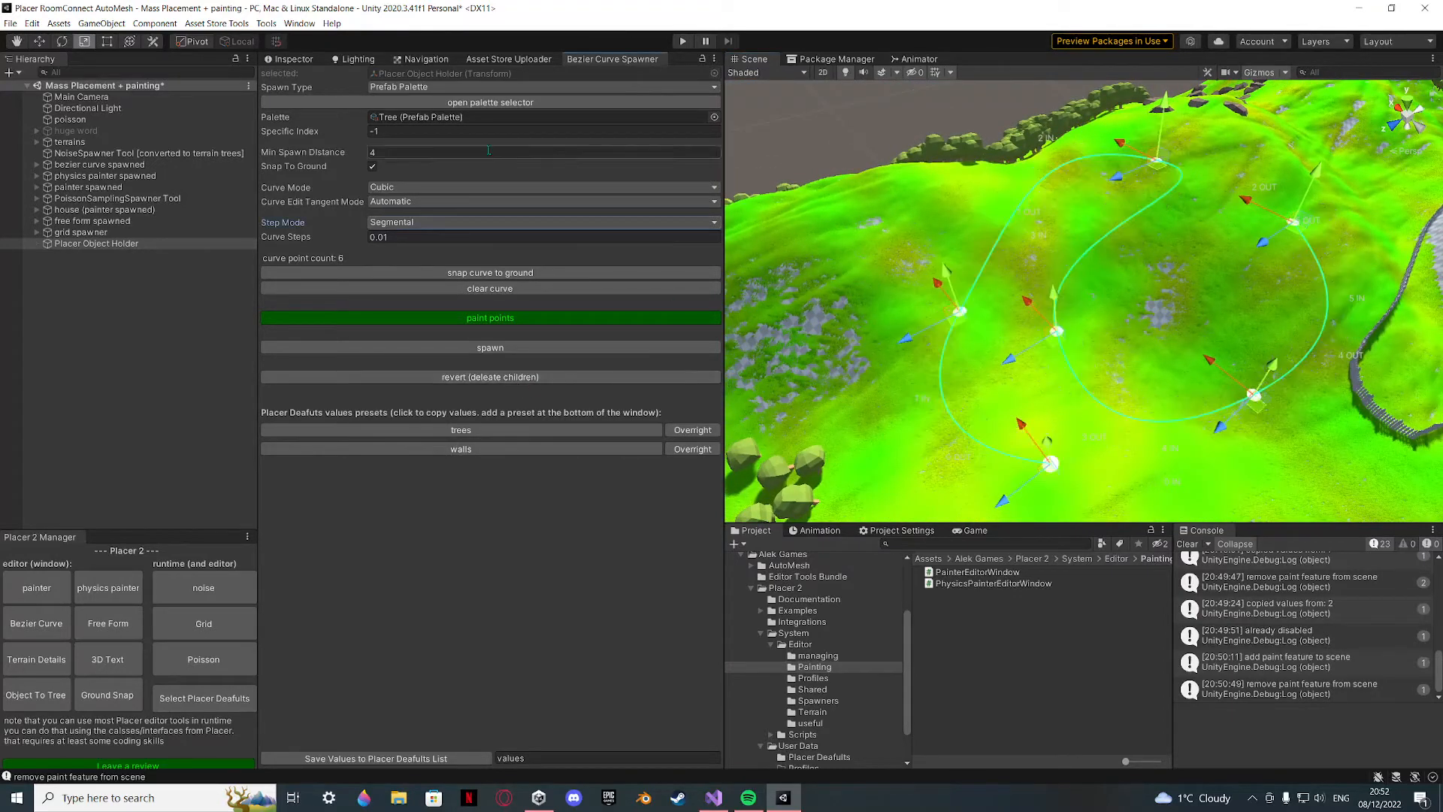
{"action": "left_click", "coordinate": [407, 102]}
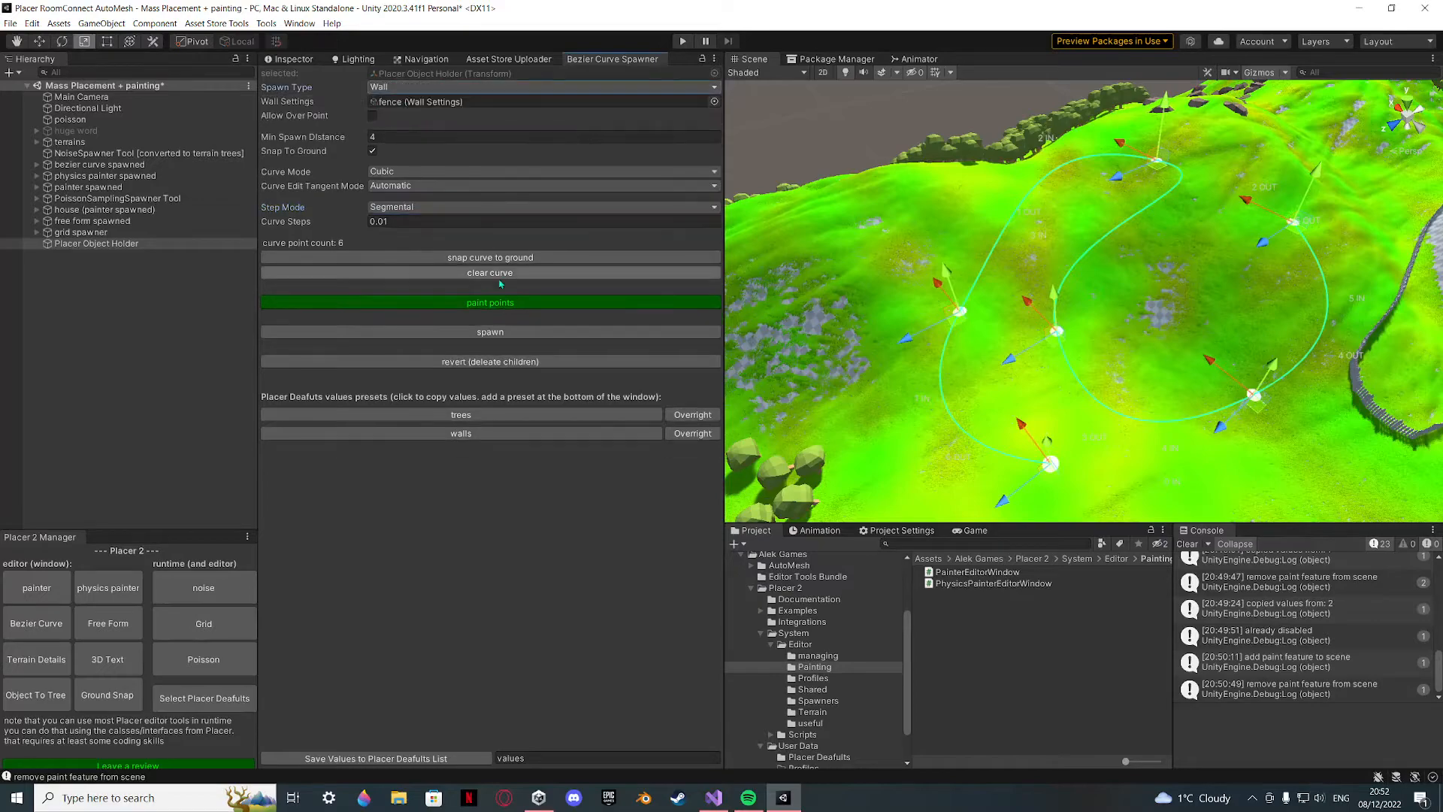
{"action": "left_click", "coordinate": [501, 332]}
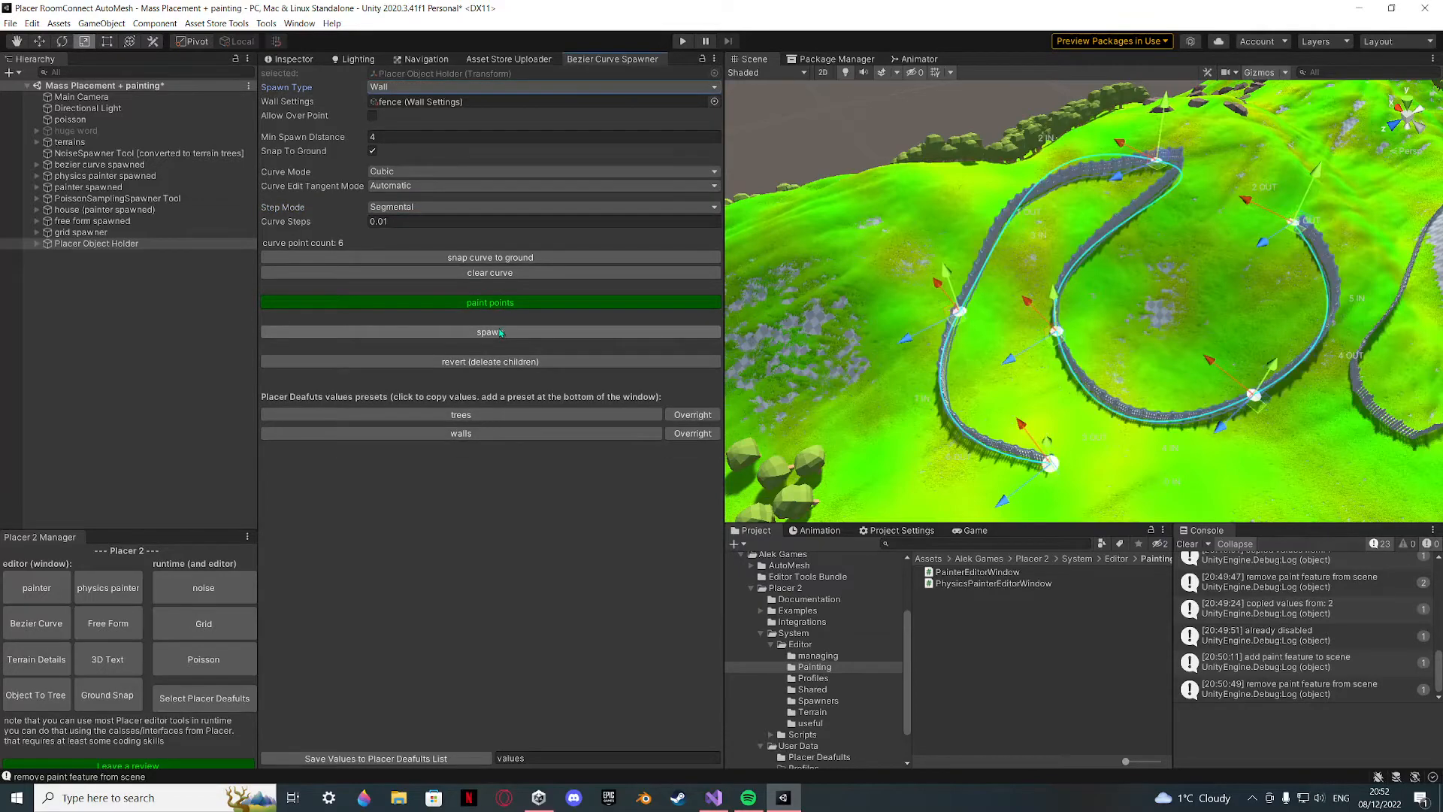
{"action": "right_click_drag", "start_coordinate": [869, 418], "coordinate": [1118, 342]}
{"action": "key", "text": "w"}
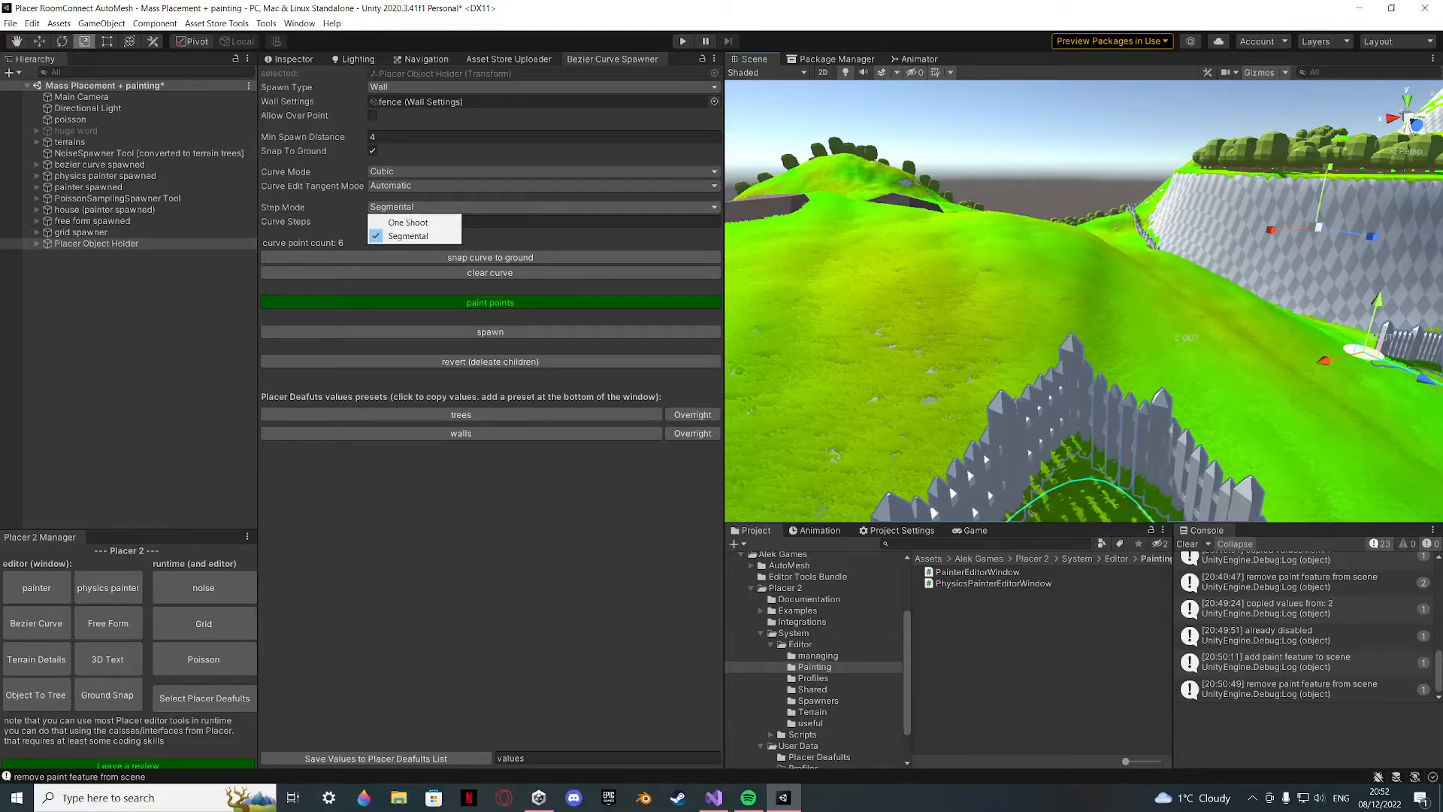
Set the step mode to One Shoot, revert the existing fence and spawn it again along the curve.
{"action": "left_click", "coordinate": [412, 209]}
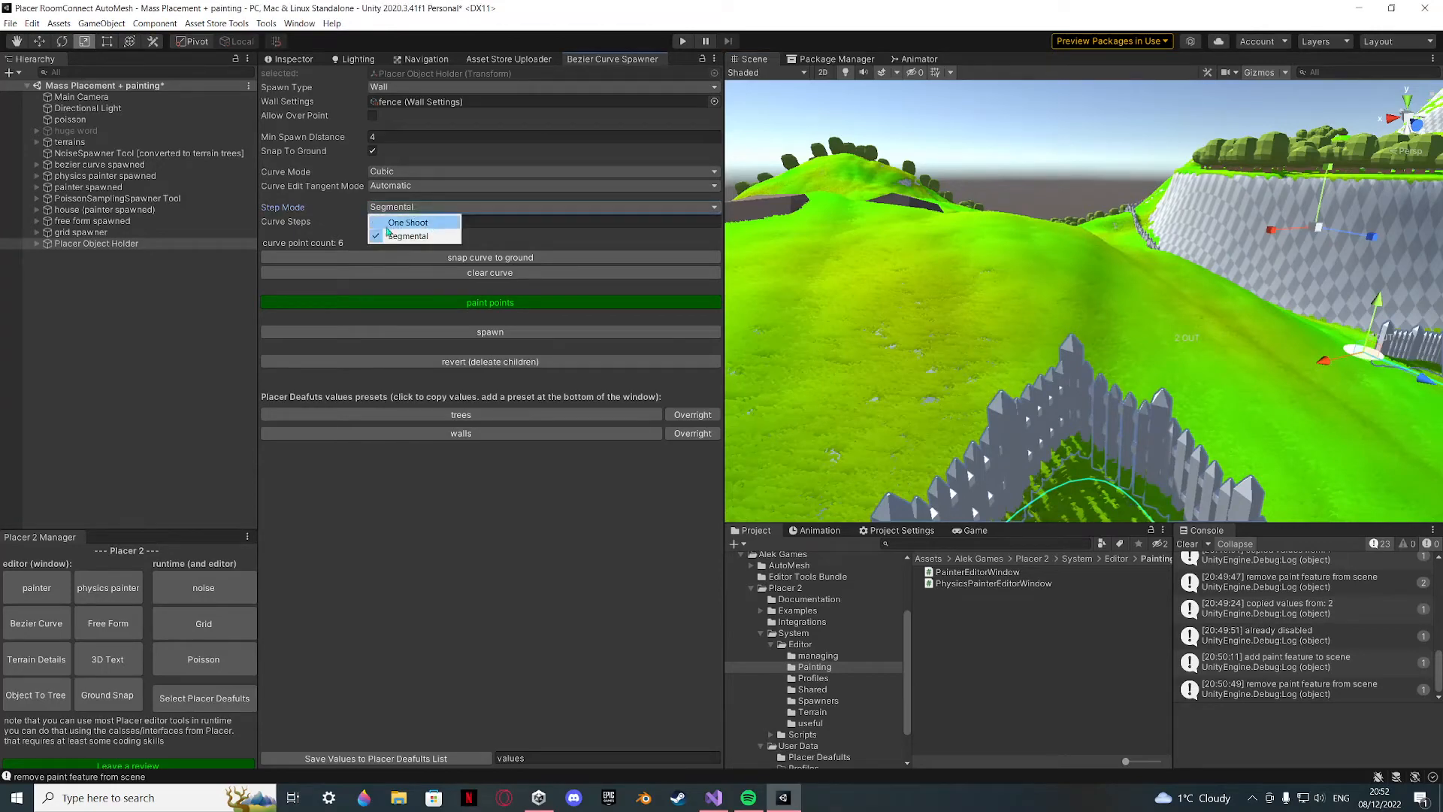
{"action": "left_click", "coordinate": [406, 224]}
{"action": "right_click_drag", "start_coordinate": [968, 286], "coordinate": [798, 277]}
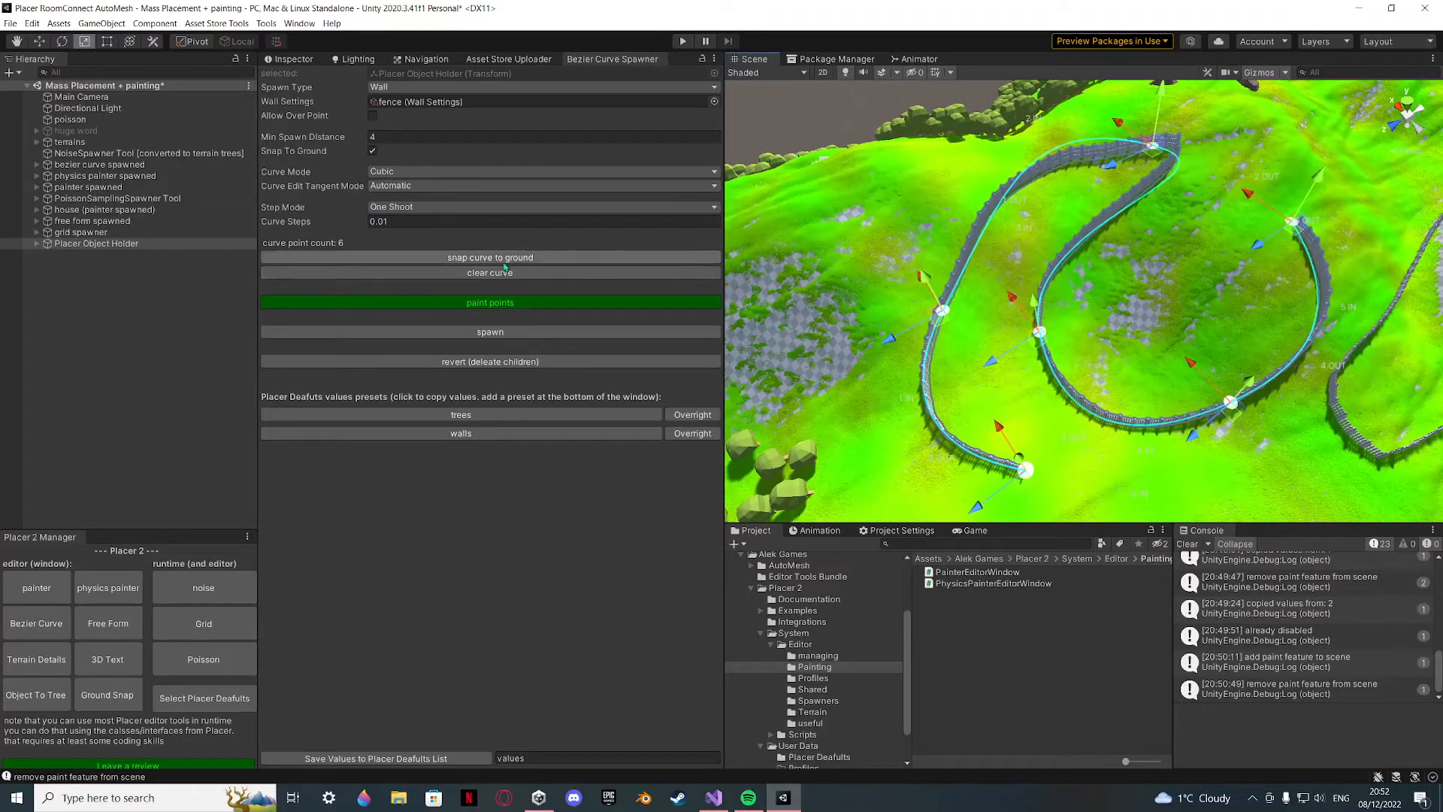
{"action": "left_click", "coordinate": [511, 362]}
{"action": "left_click", "coordinate": [512, 335]}
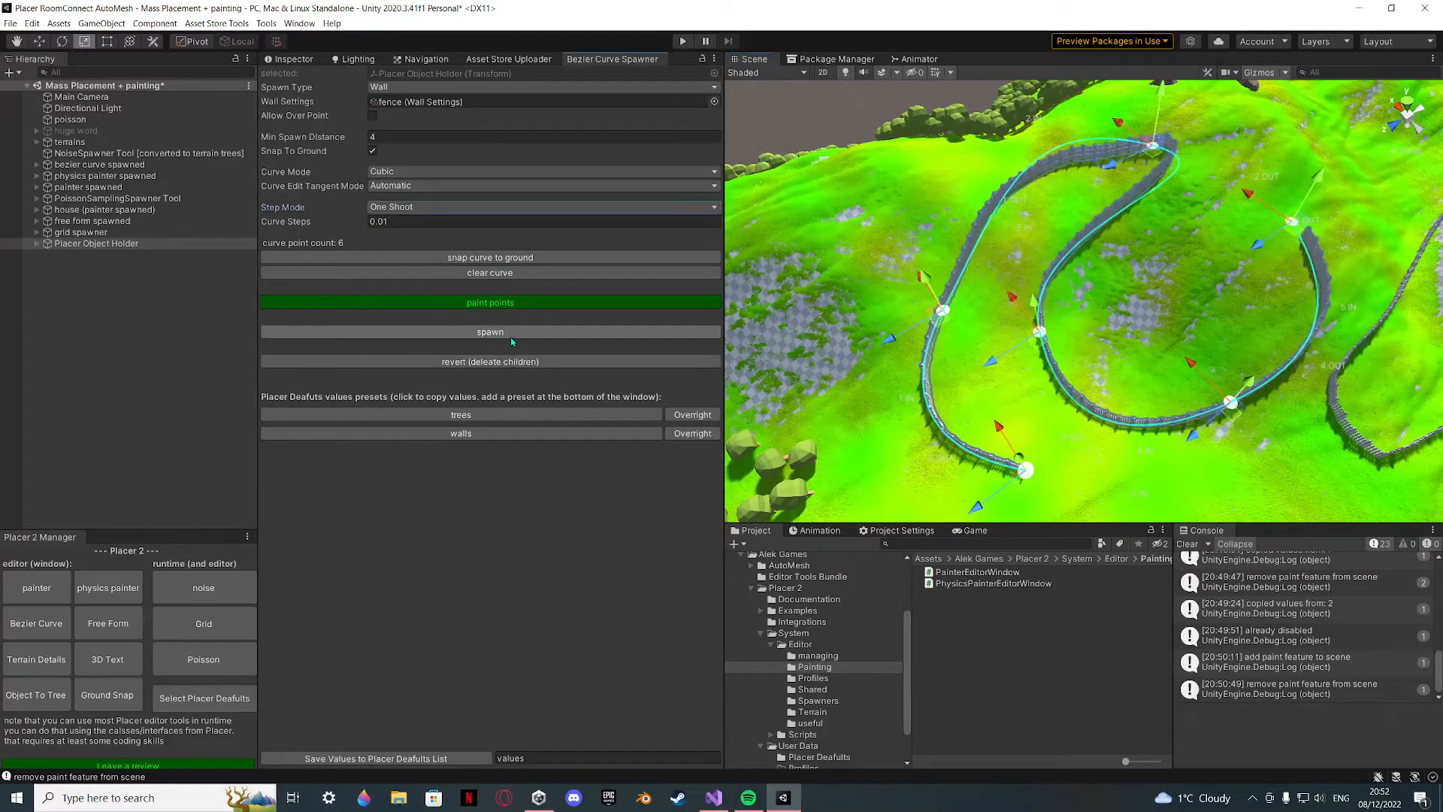
Try spawning the fence in Segmental step mode with curve steps of 0.001, revert it and undo the setting changes.
{"action": "left_click", "coordinate": [511, 363]}
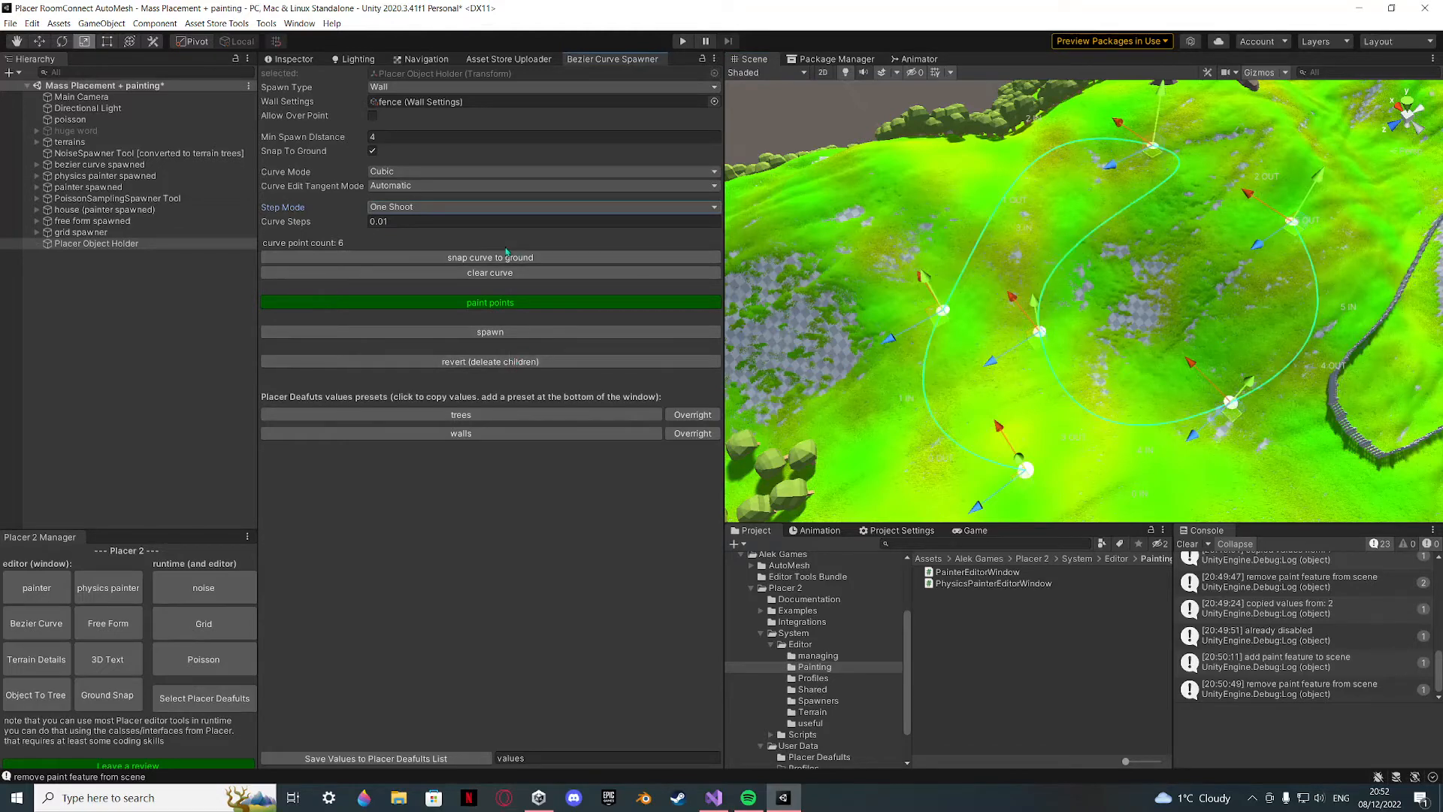
{"action": "left_click", "coordinate": [404, 237]}
{"action": "left_click", "coordinate": [391, 222]}
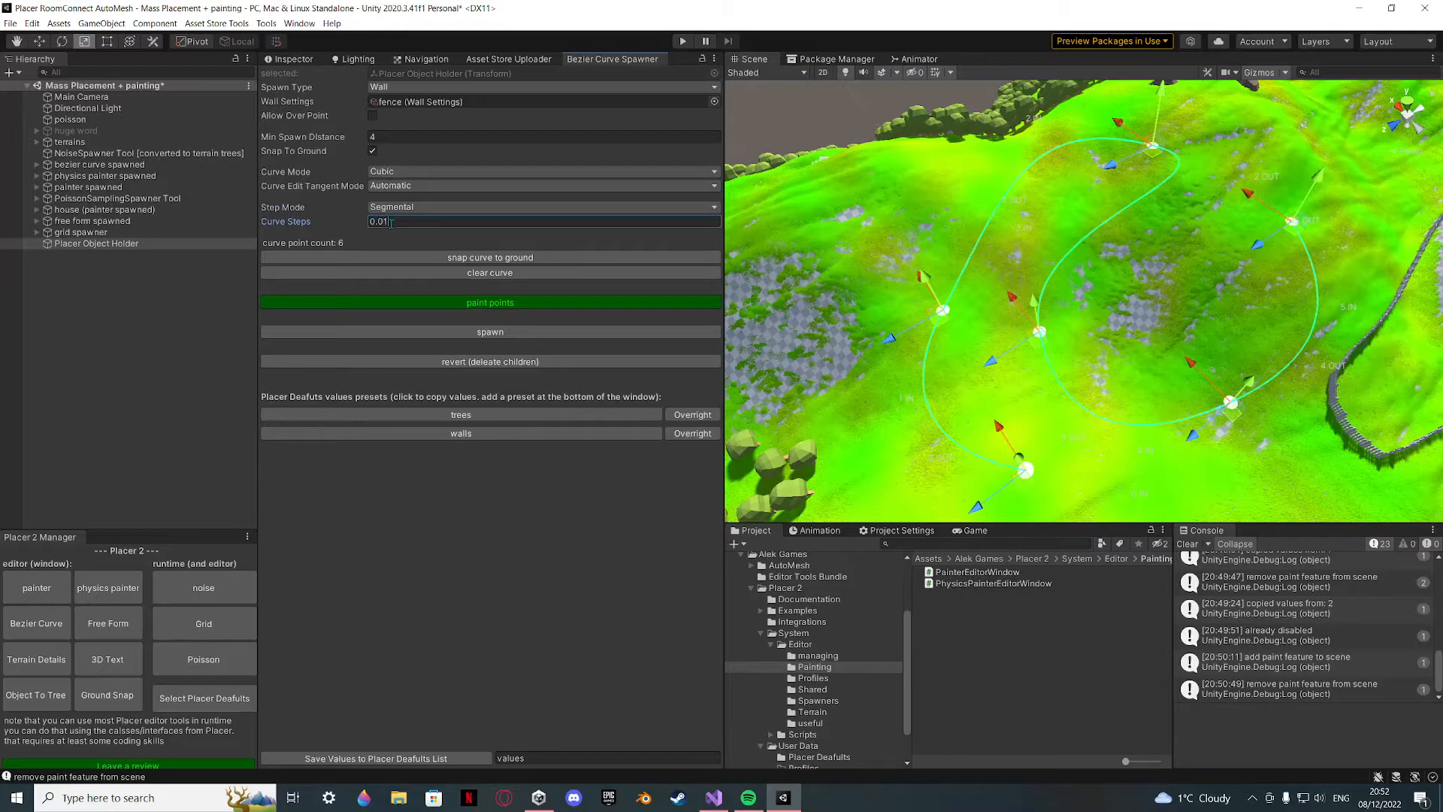
{"action": "type", "text": "0.001"}
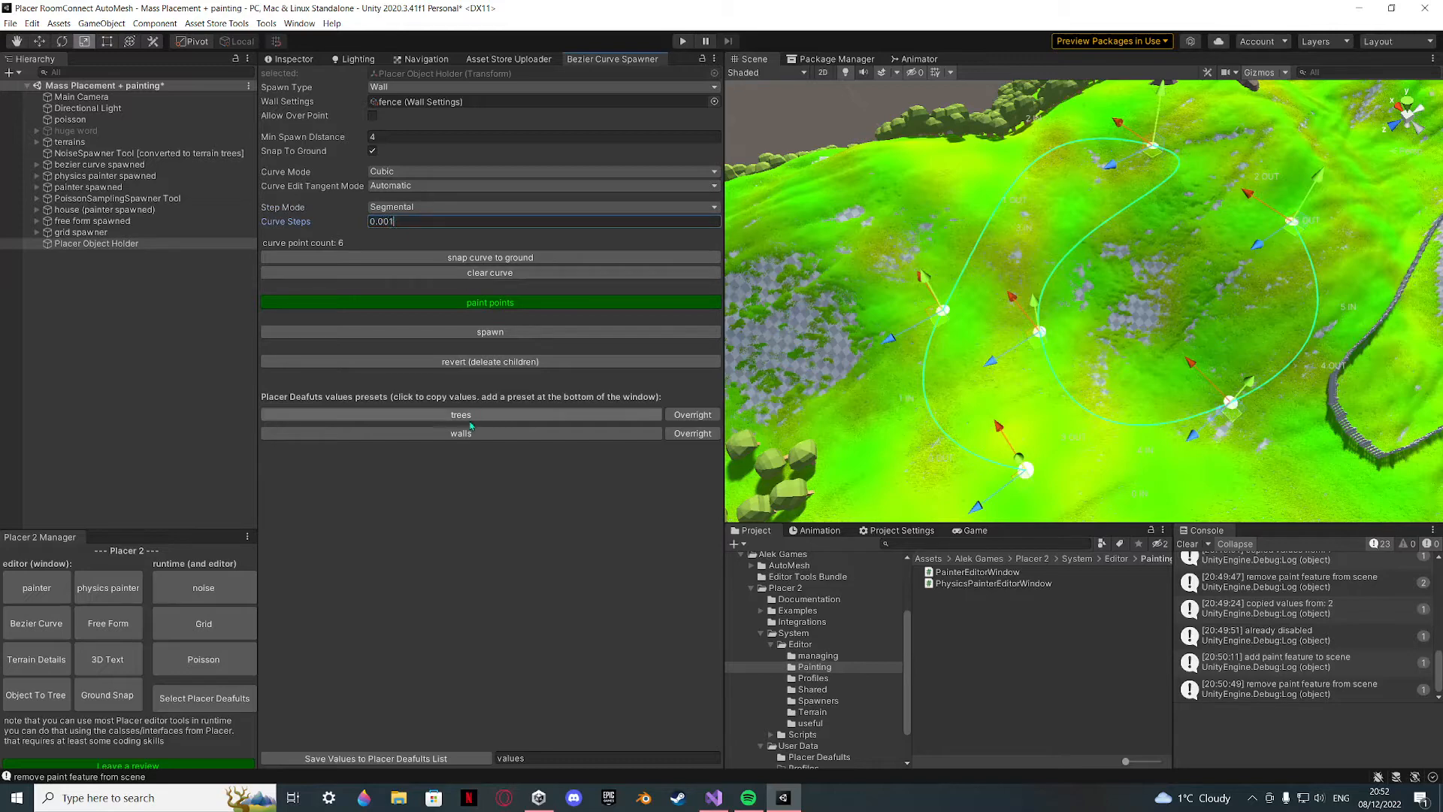
{"action": "left_click", "coordinate": [498, 332]}
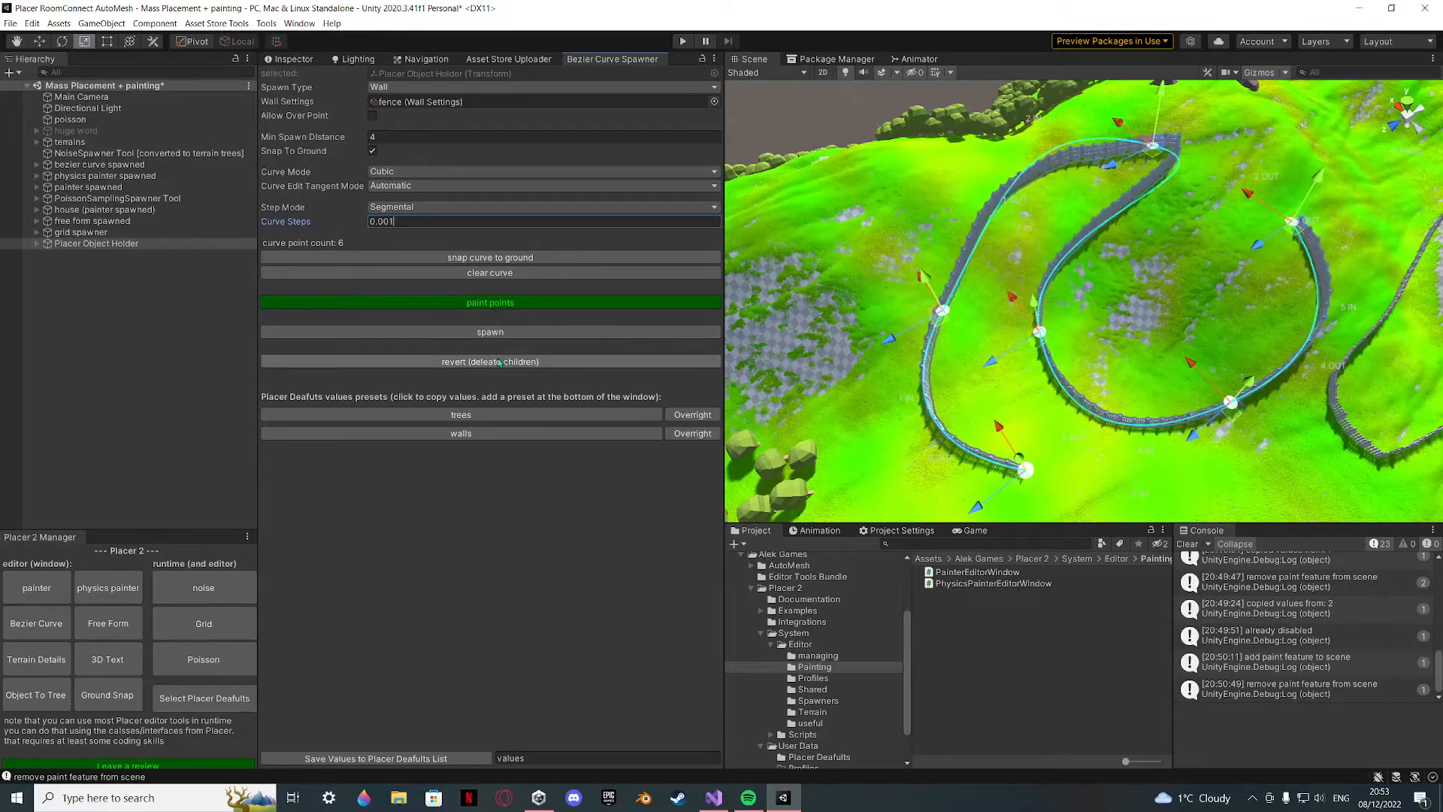
{"action": "left_click", "coordinate": [501, 363]}
{"action": "key", "text": "ctrl+z"}
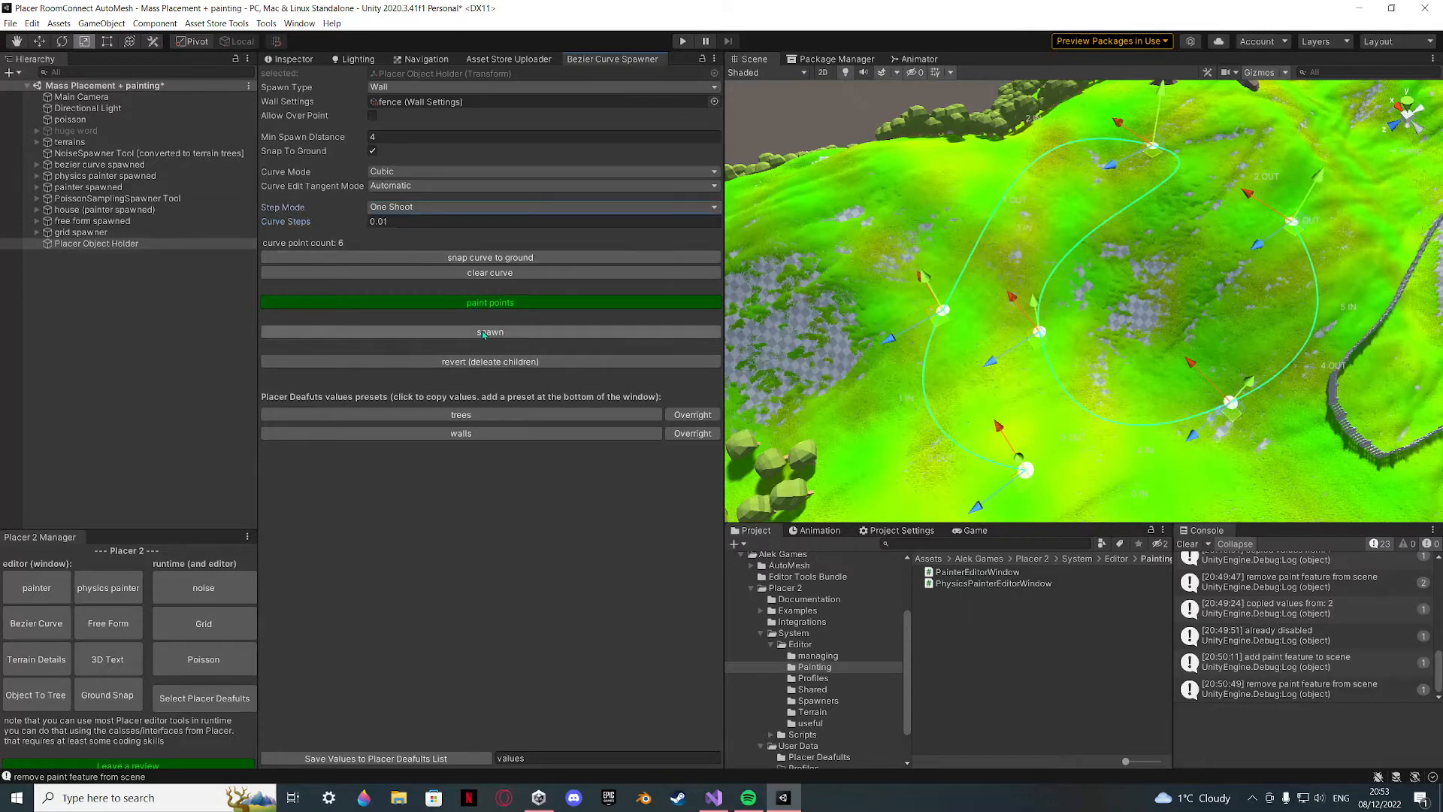
Spawn the fence along the curve in One Shoot step mode and inspect it from several angles.
{"action": "left_click", "coordinate": [489, 332]}
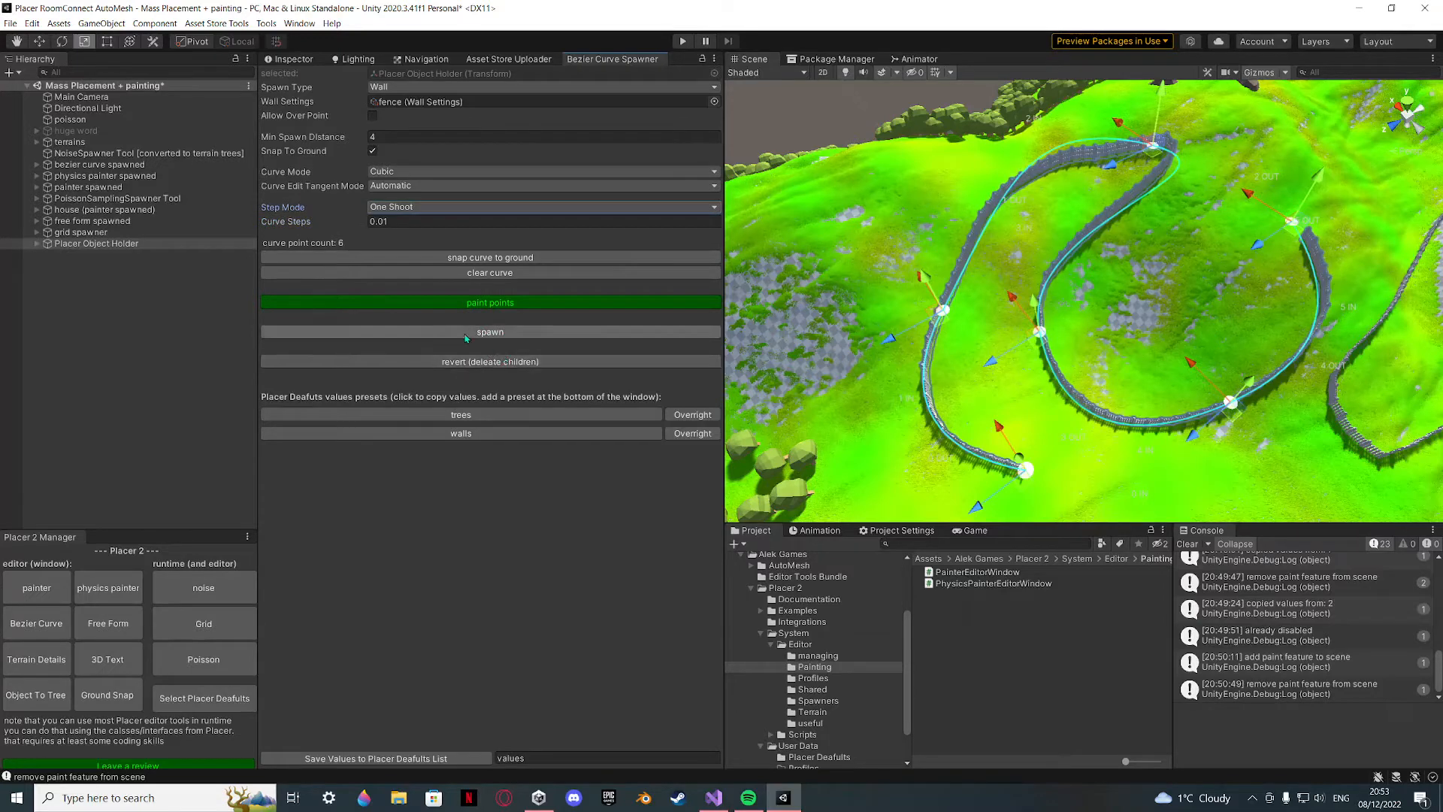
{"action": "scroll", "coordinate": [1088, 373], "scroll_direction": "up", "scroll_amount": 10}
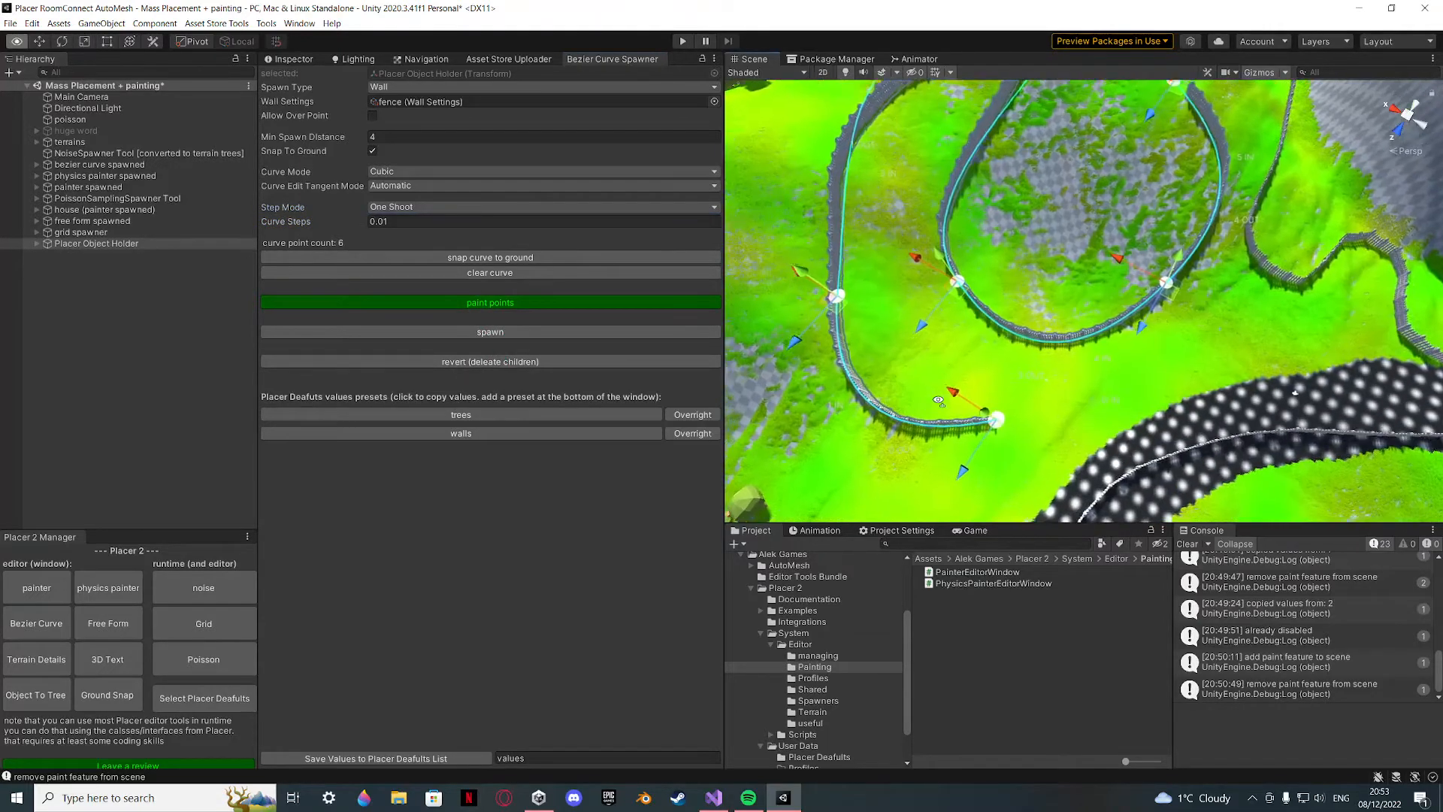
{"action": "left_click_drag", "start_coordinate": [1087, 373], "coordinate": [889, 354], "text": "alt"}
{"action": "right_click_drag", "start_coordinate": [890, 354], "coordinate": [489, 248]}
{"action": "key", "text": "s"}
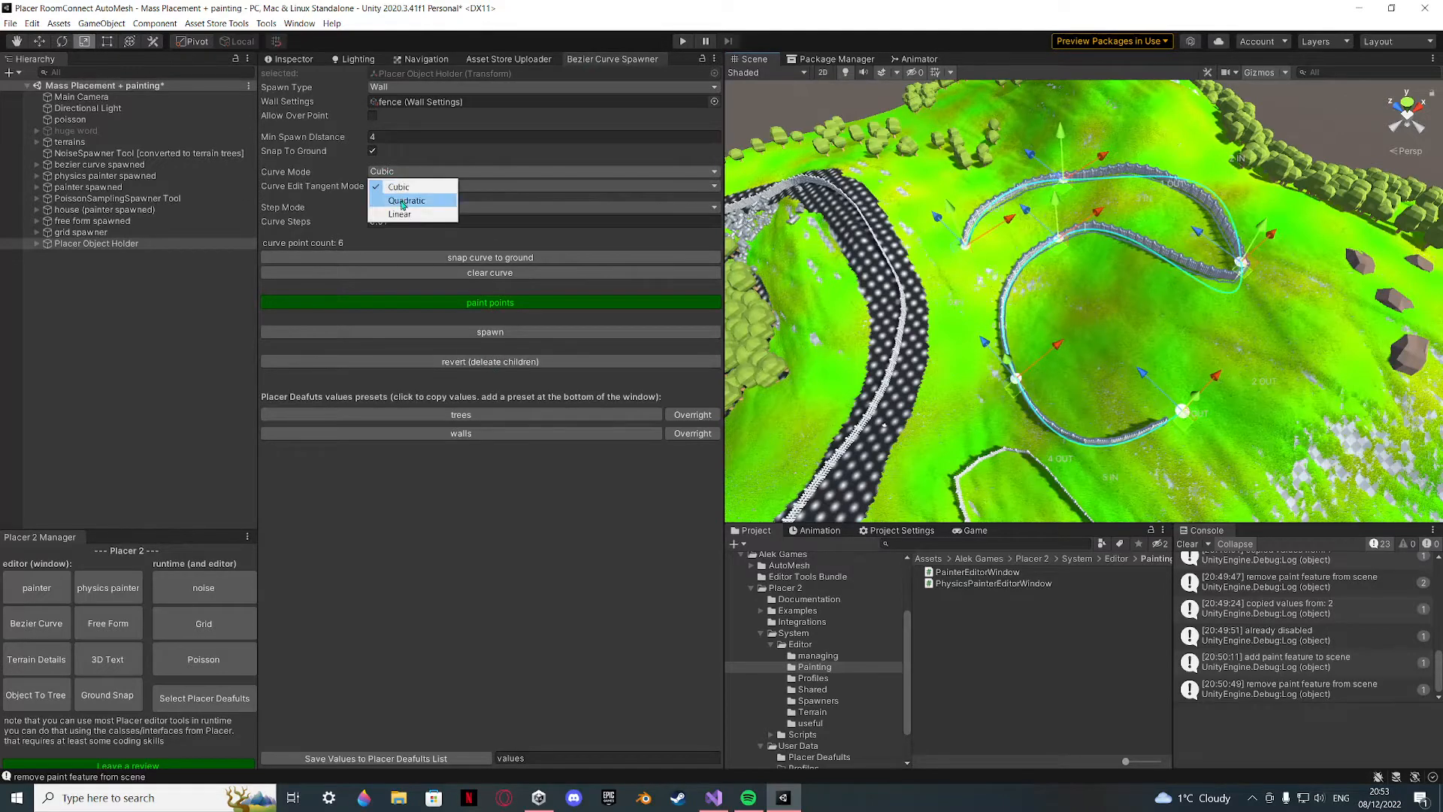
Compare the Quadratic and Linear curve modes against the spawned fence, return to Cubic and revert the fence.
{"action": "left_click", "coordinate": [405, 200]}
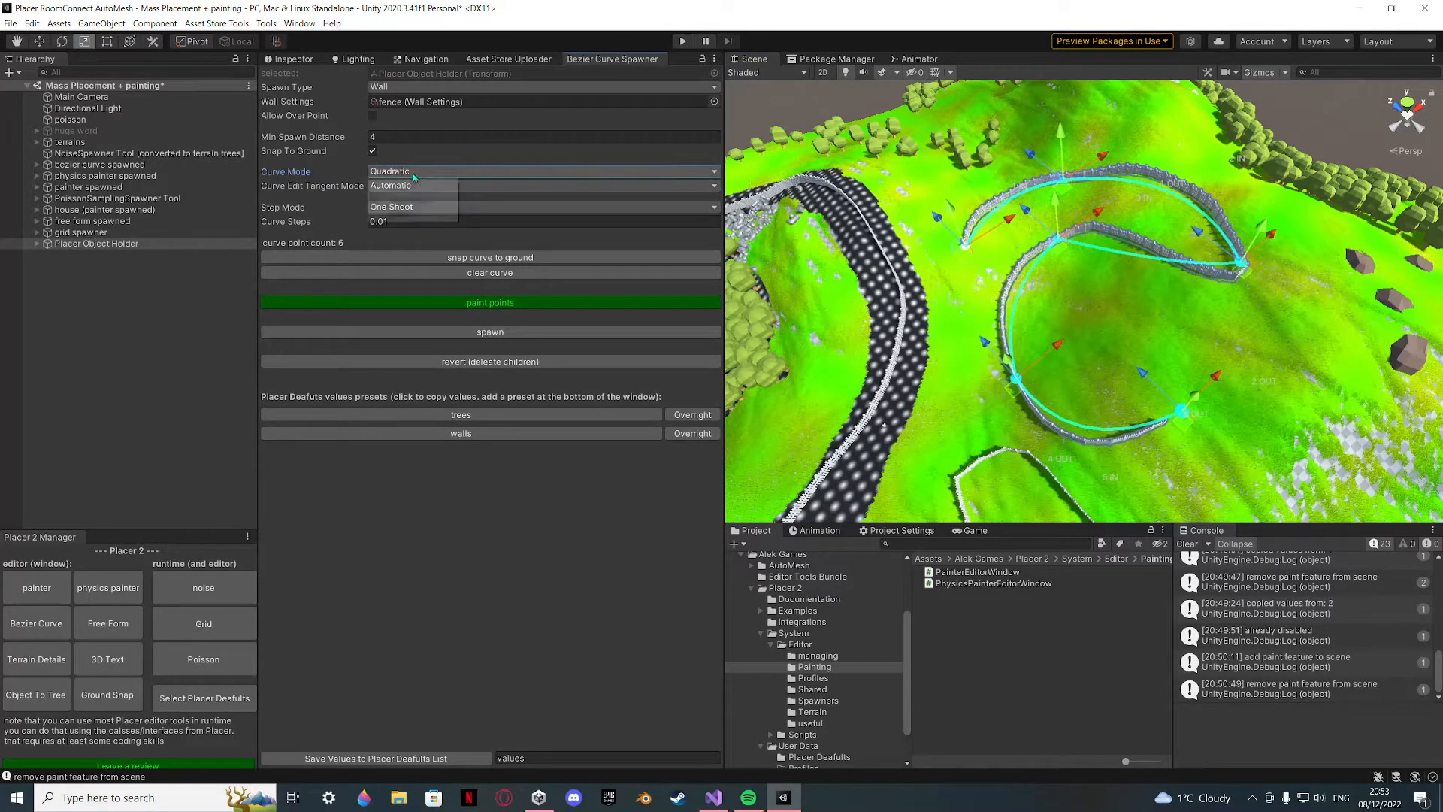
{"action": "left_click", "coordinate": [403, 213]}
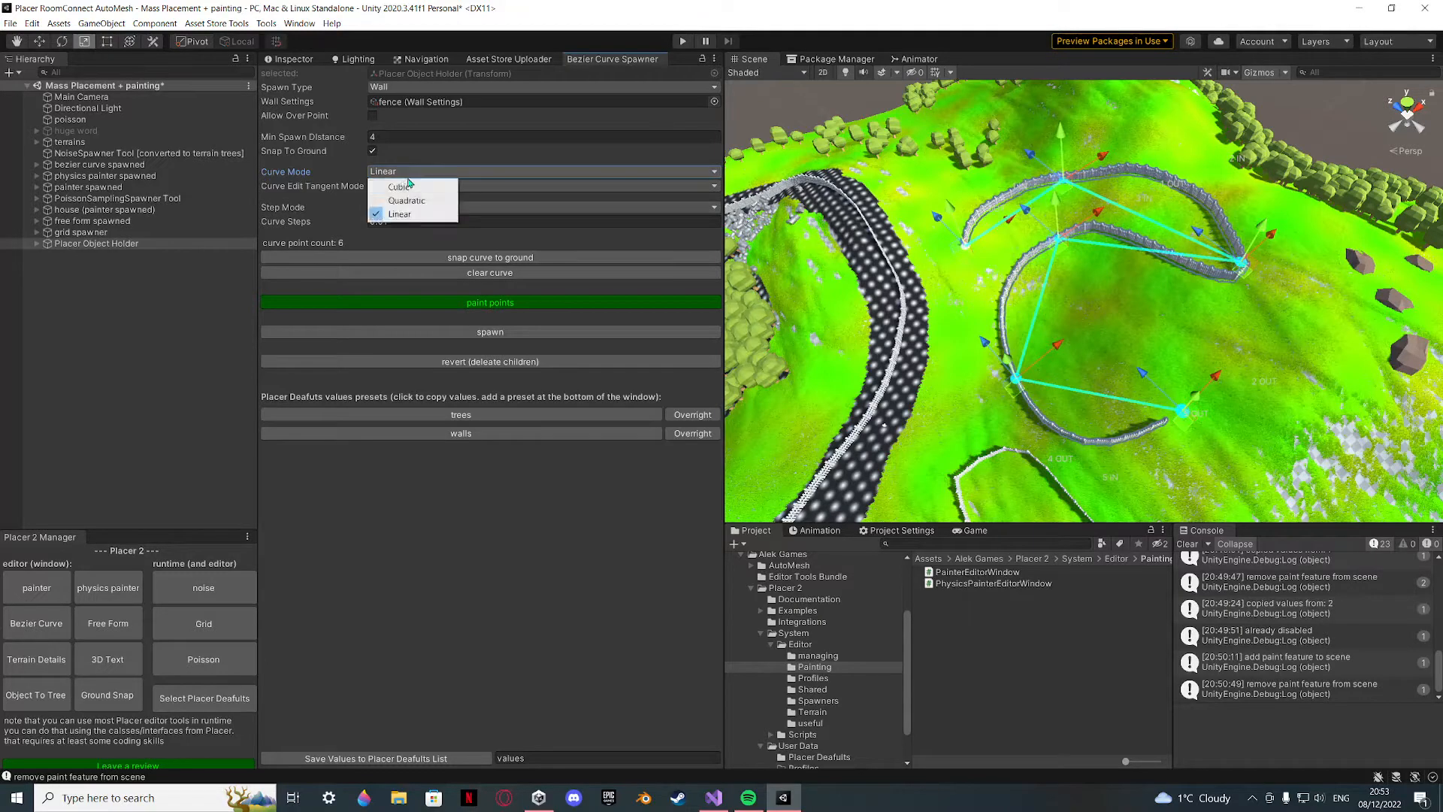
{"action": "left_click", "coordinate": [403, 201]}
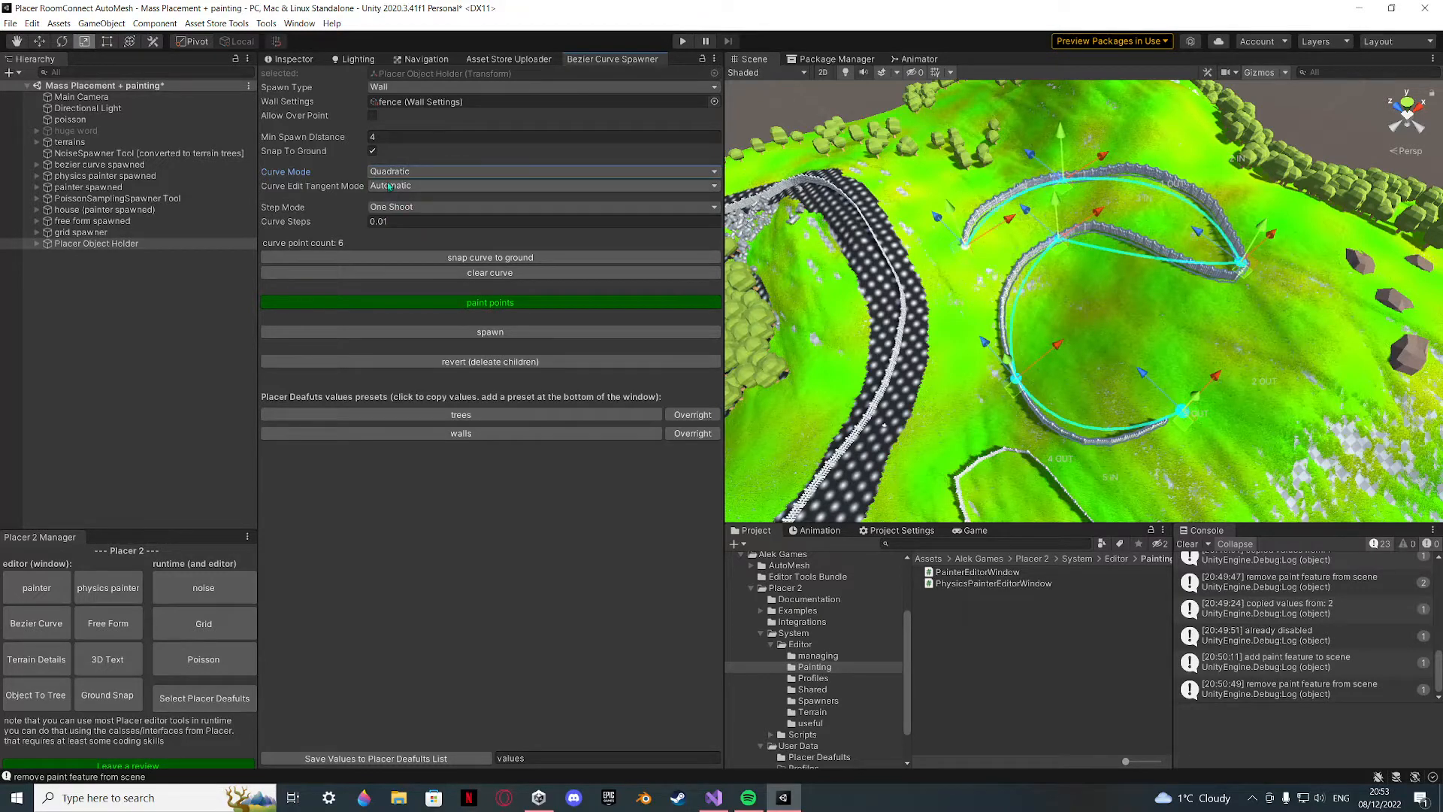
{"action": "left_click", "coordinate": [396, 188]}
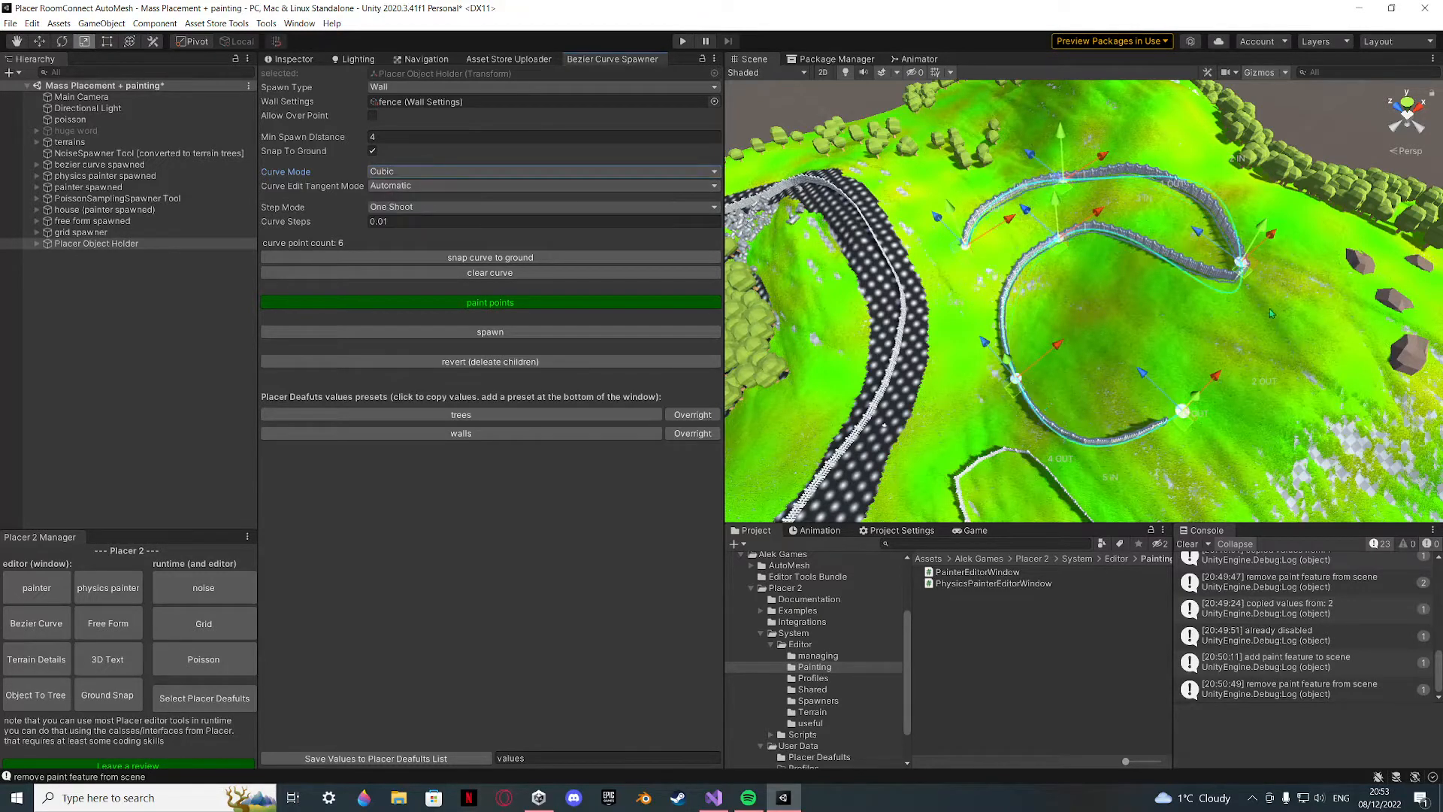
{"action": "left_click", "coordinate": [466, 361]}
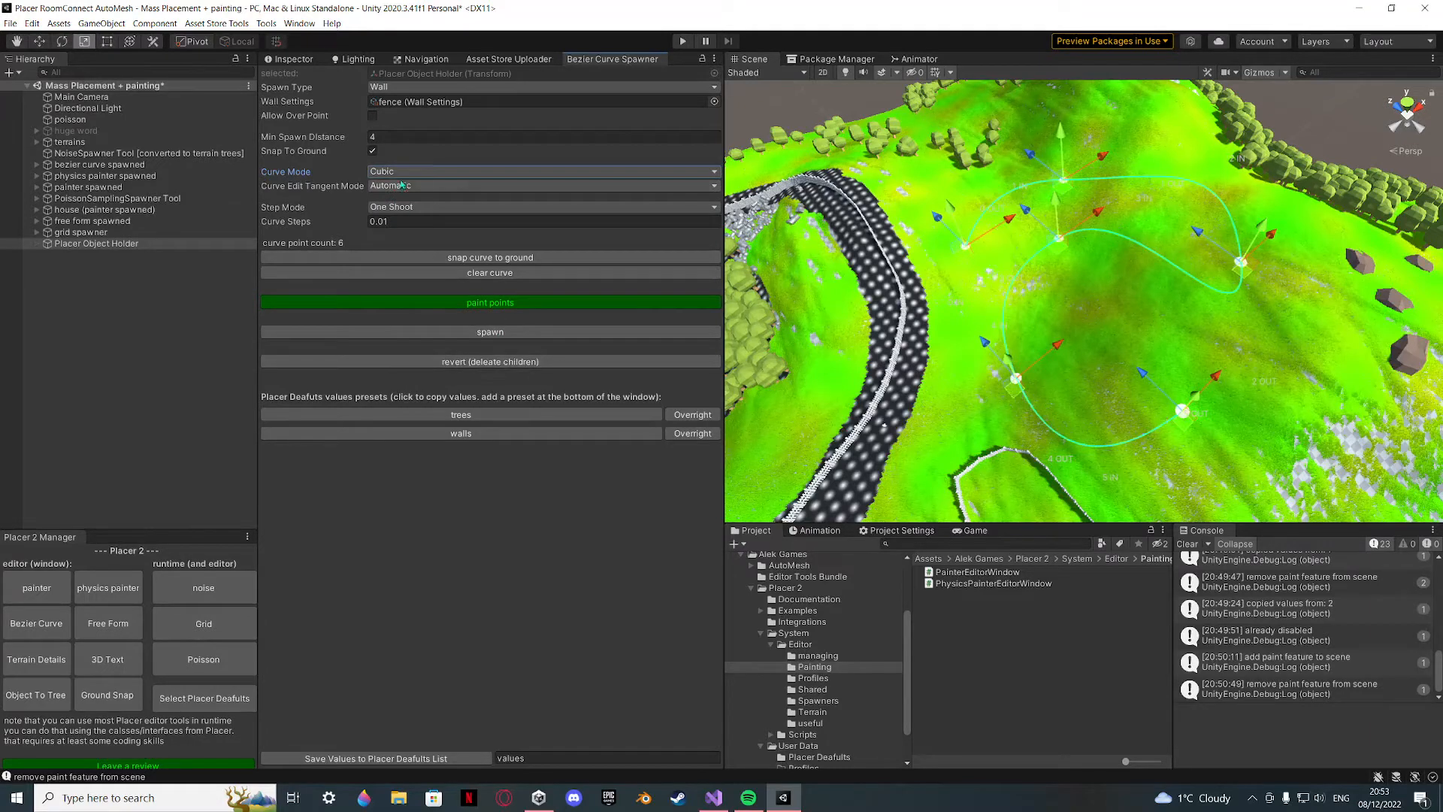
Preview the bare curve in Linear and Quadratic modes, inspect the Quadratic shape up close and restore the Cubic mode.
{"action": "left_click", "coordinate": [405, 222]}
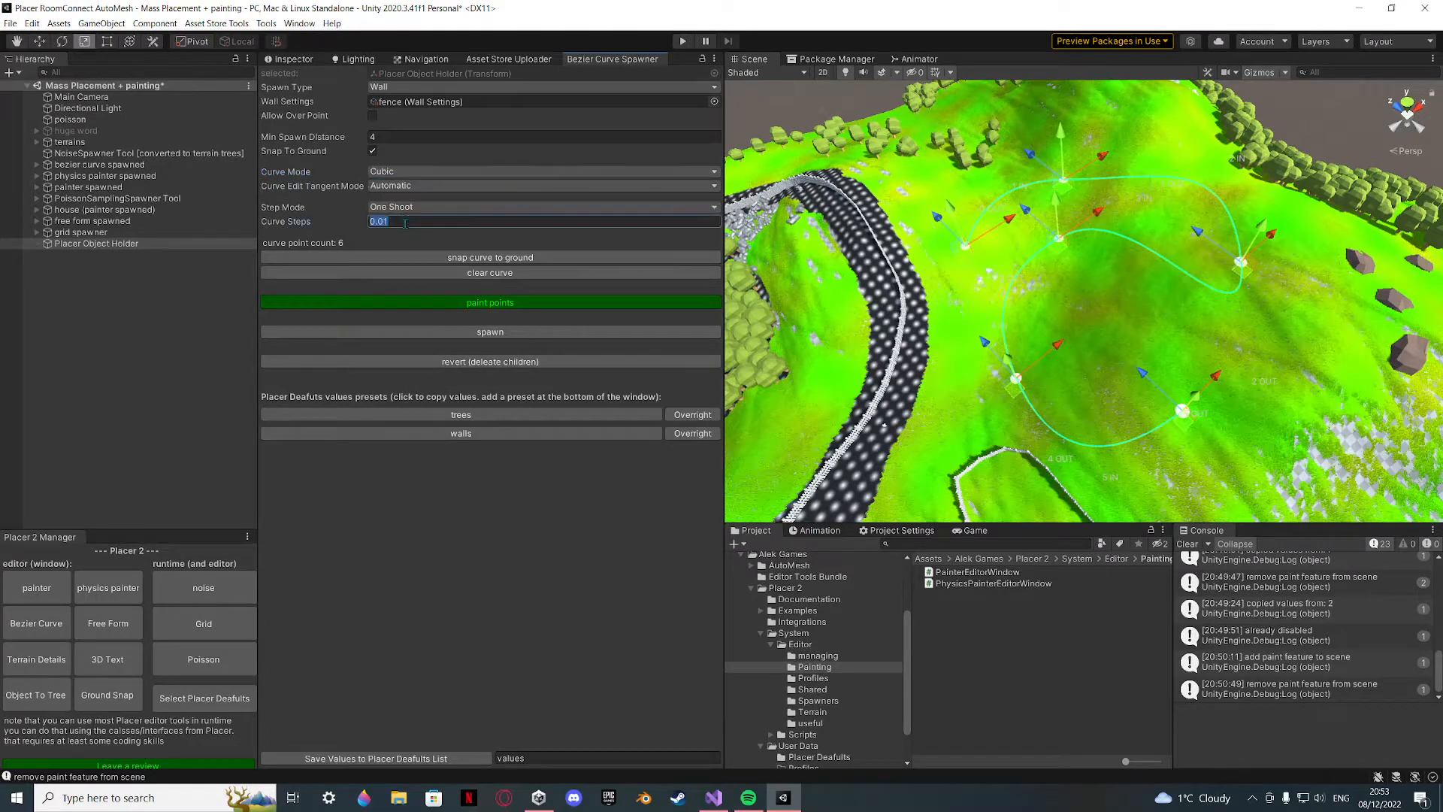
{"action": "left_click", "coordinate": [404, 176]}
{"action": "left_click", "coordinate": [402, 177]}
{"action": "left_click", "coordinate": [401, 175]}
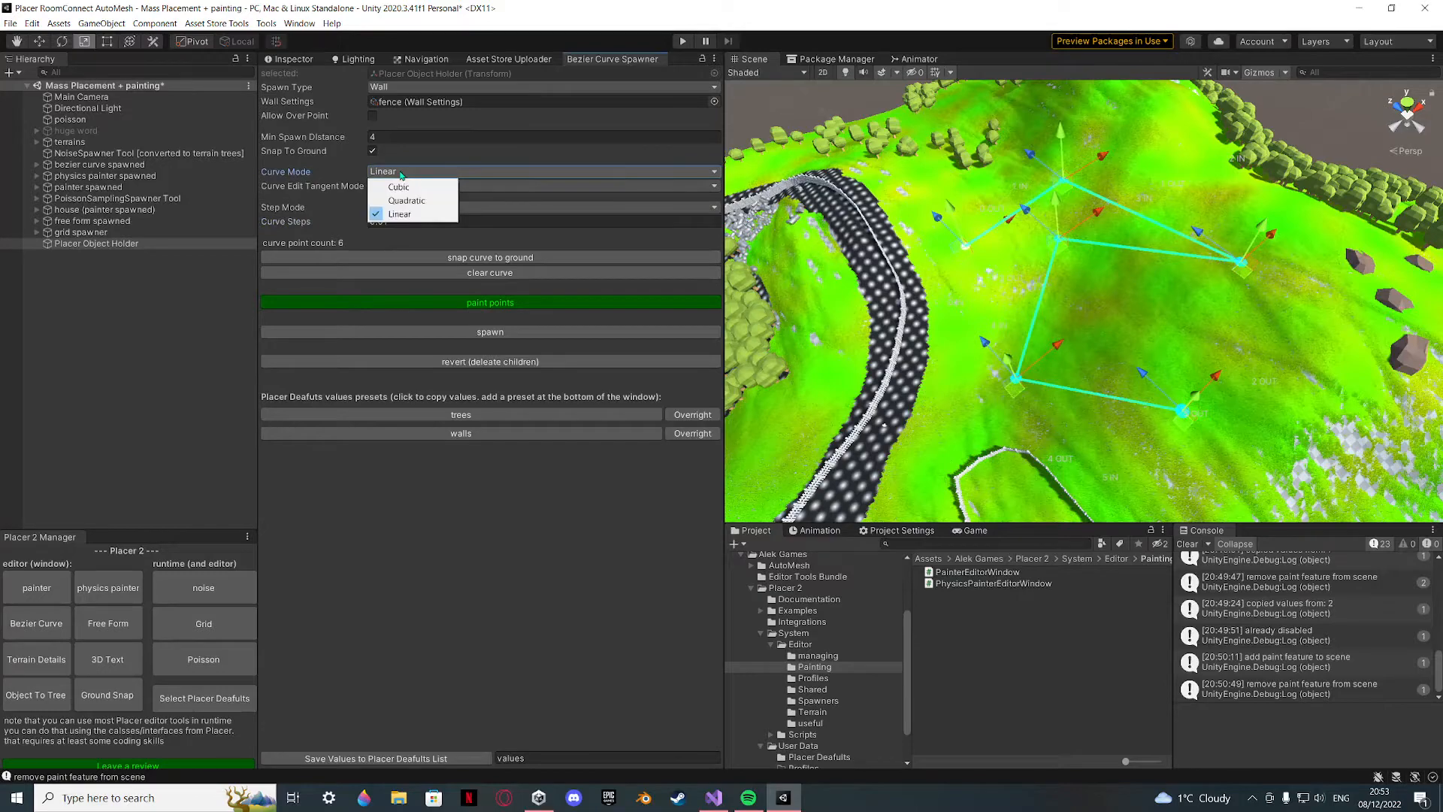
{"action": "left_click", "coordinate": [412, 201]}
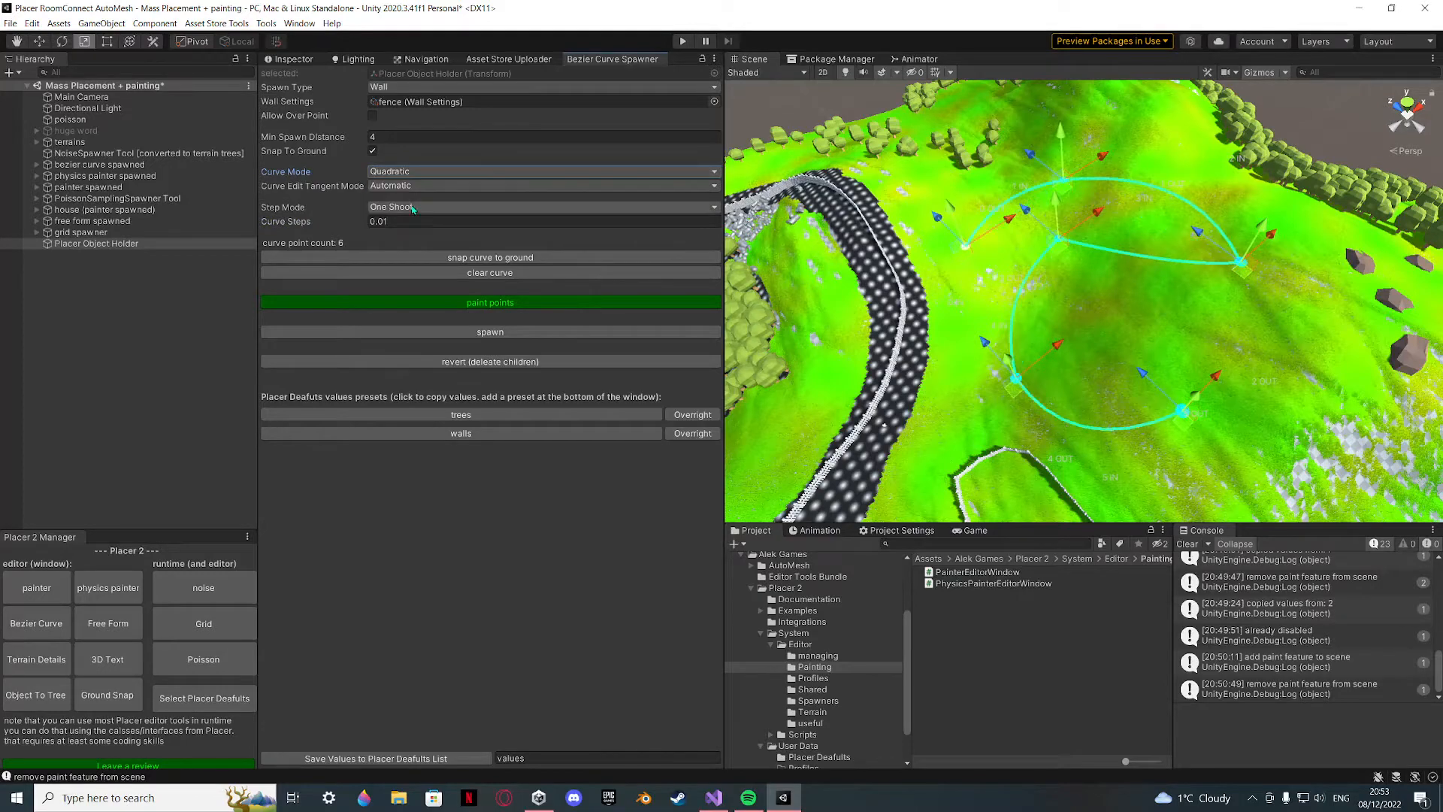
{"action": "right_click_drag", "start_coordinate": [1219, 201], "coordinate": [1223, 265]}
{"action": "key", "text": "w"}
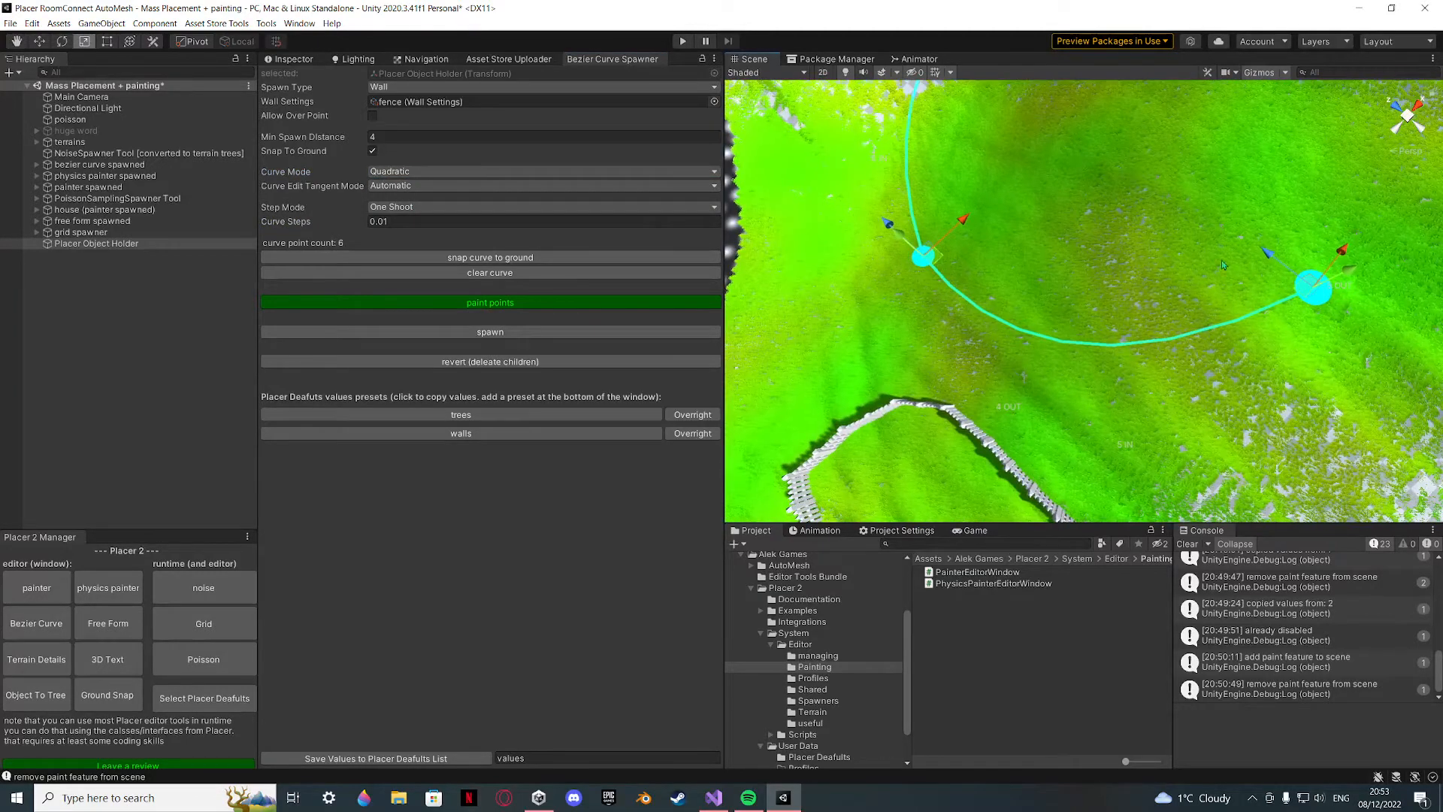
{"action": "key", "text": "s"}
{"action": "right_click_drag", "start_coordinate": [1030, 308], "coordinate": [1082, 356]}
{"action": "key", "text": "w"}
{"action": "left_click", "coordinate": [404, 173]}
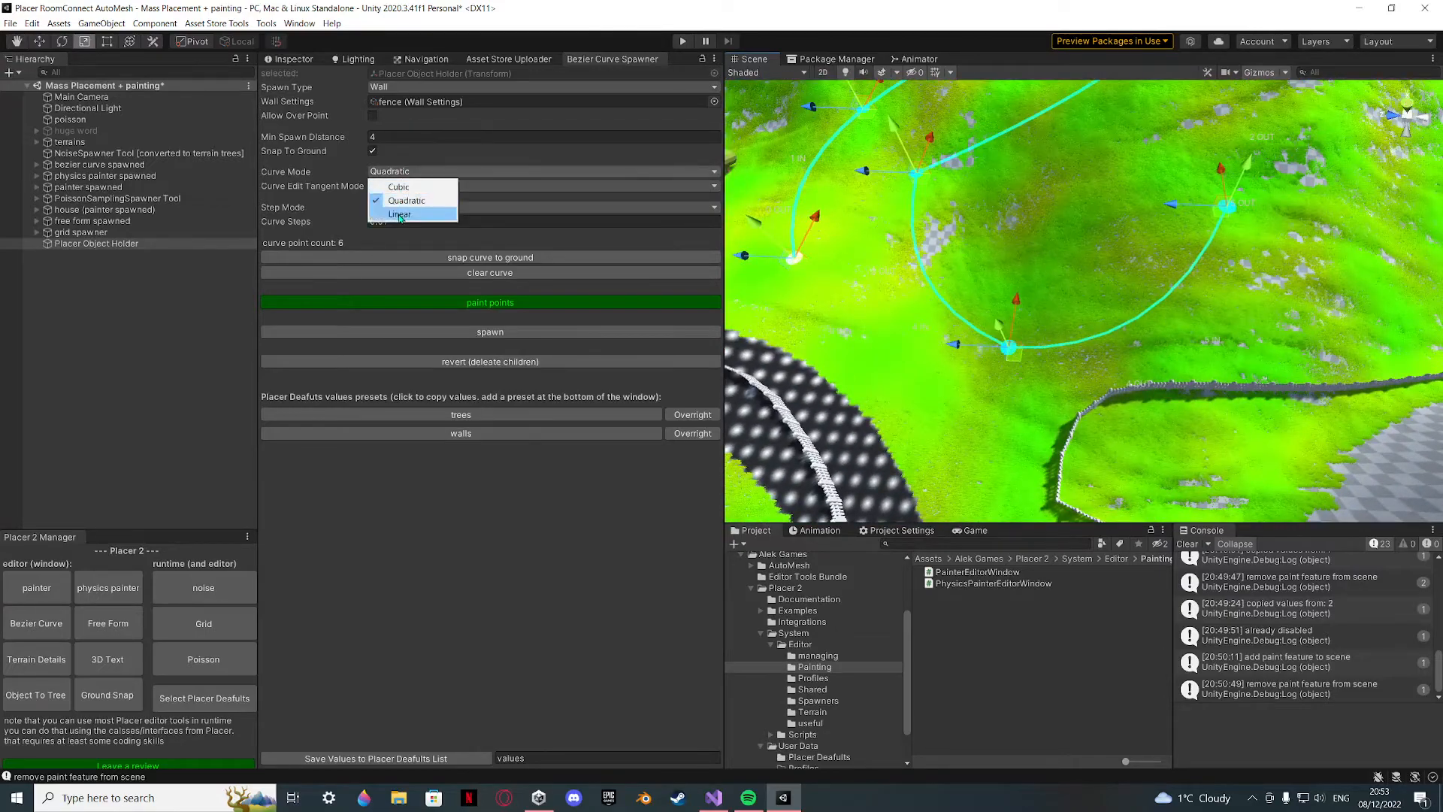
{"action": "left_click", "coordinate": [395, 188]}
Set the curve's tangent edit mode to Half Manual and reshape the bend near the existing fence by moving its tangent handles.
{"action": "left_click", "coordinate": [379, 188]}
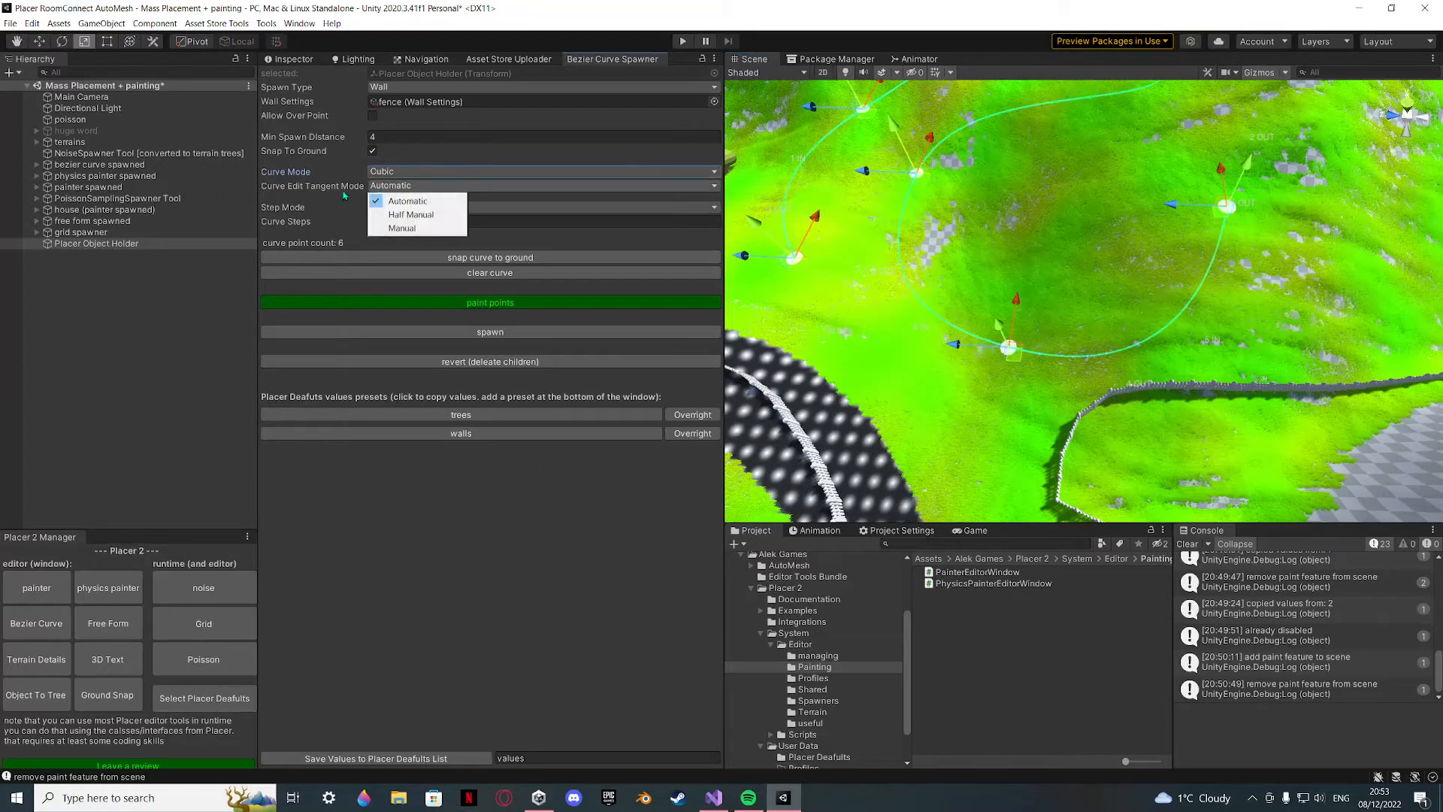
{"action": "left_click", "coordinate": [403, 216]}
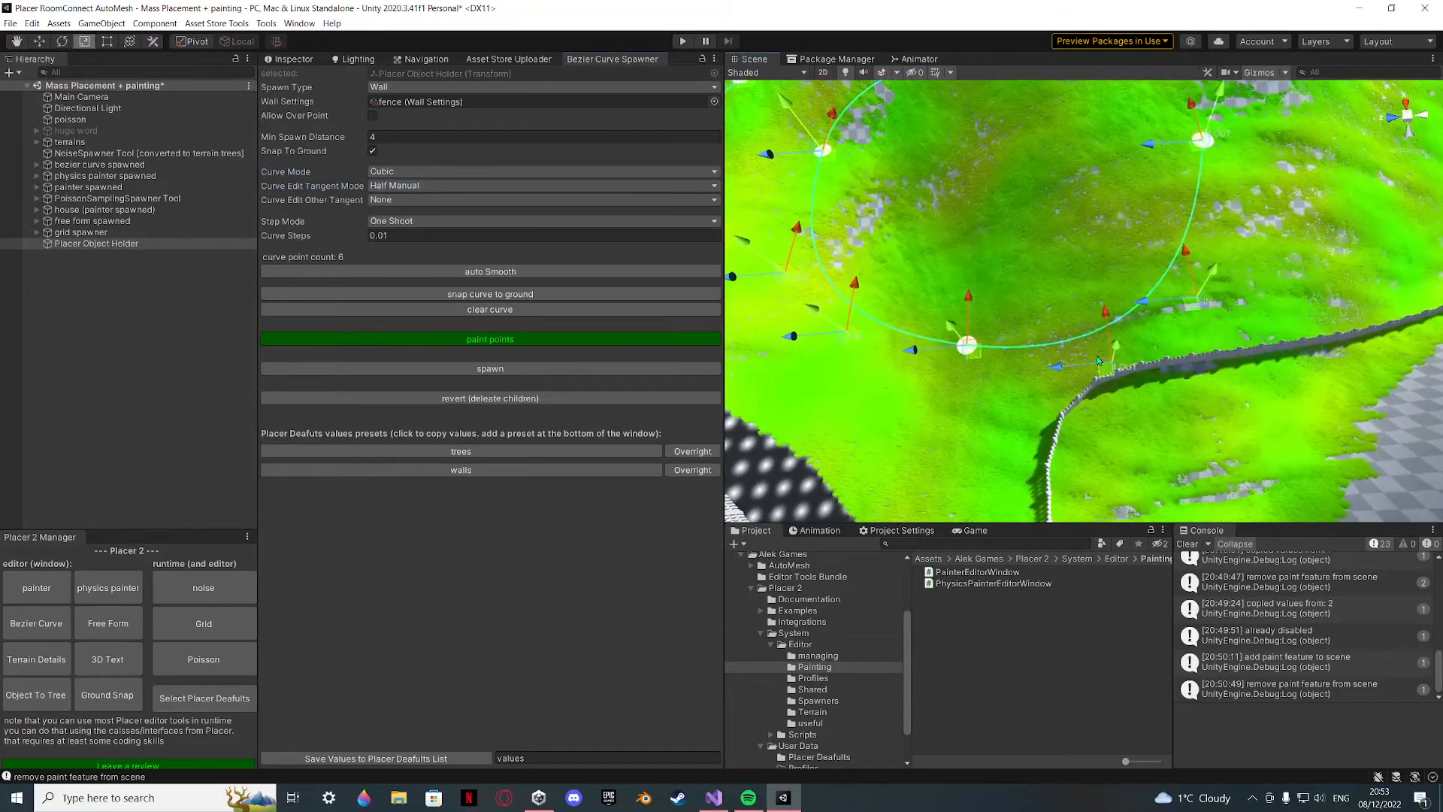
{"action": "left_click_drag", "start_coordinate": [1100, 383], "coordinate": [966, 418]}
{"action": "left_click_drag", "start_coordinate": [898, 427], "coordinate": [1025, 259]}
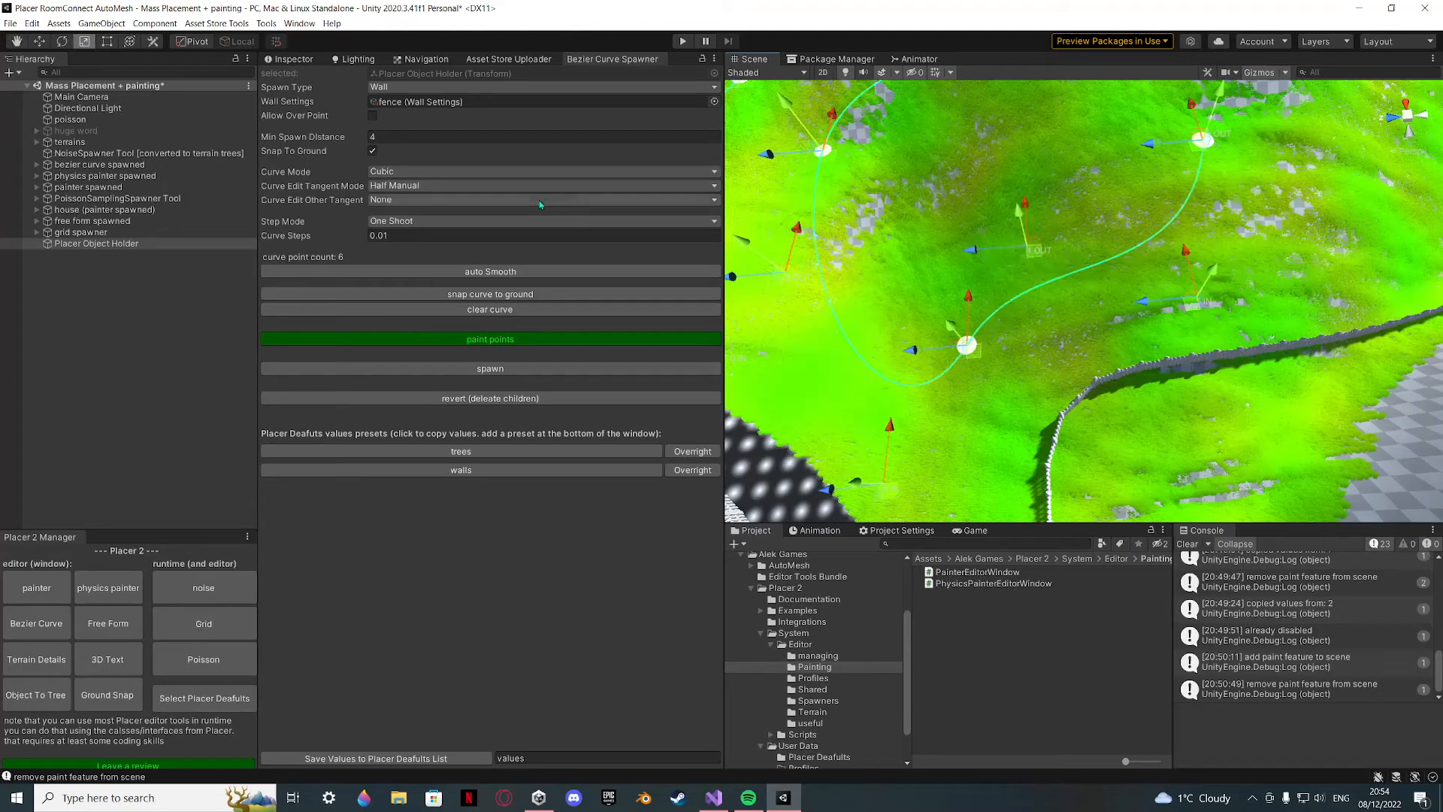
Set Curve Edit Other Tangent to Keep Ratio and move the bend point's outgoing tangent handle close to the point.
{"action": "left_click", "coordinate": [406, 200]}
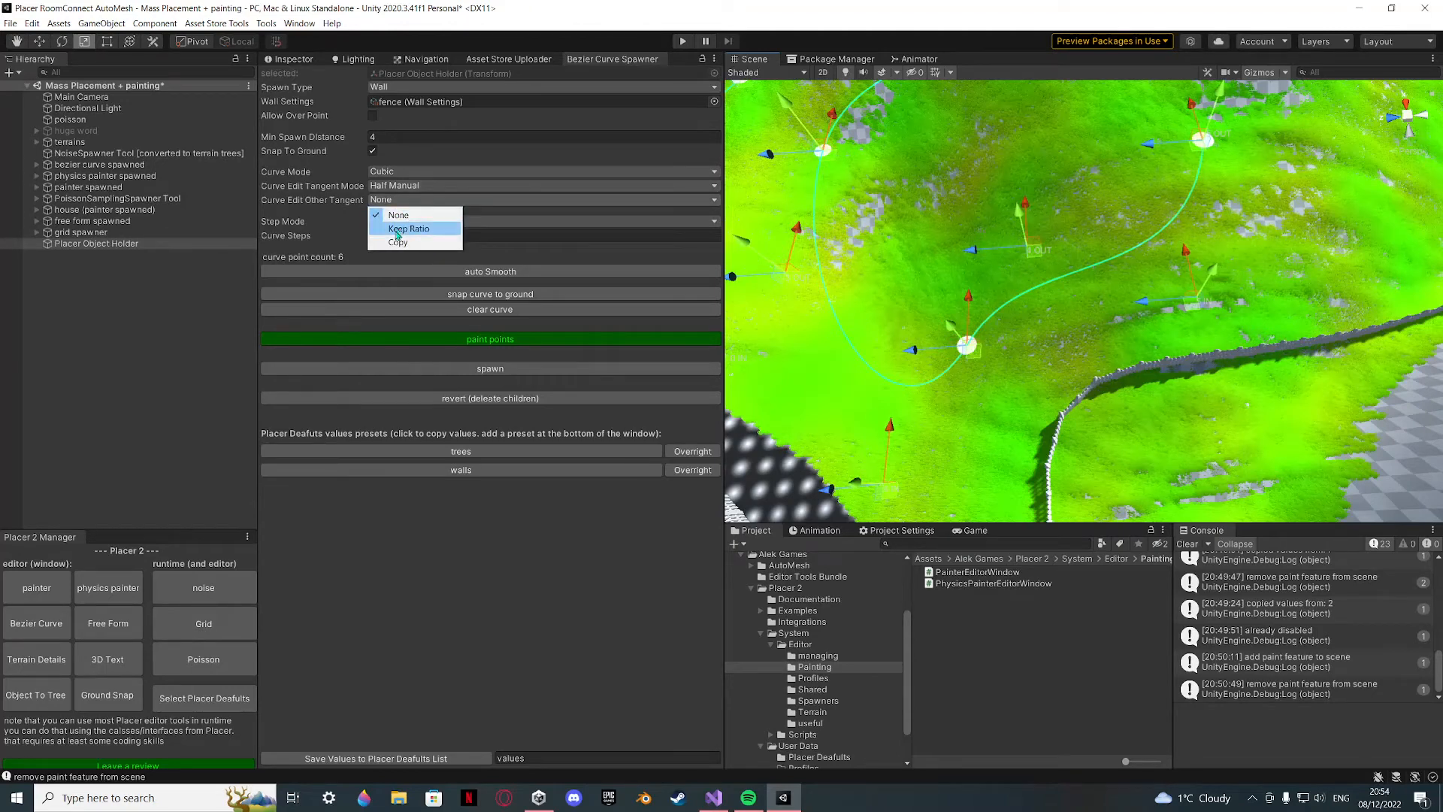
{"action": "left_click", "coordinate": [343, 210]}
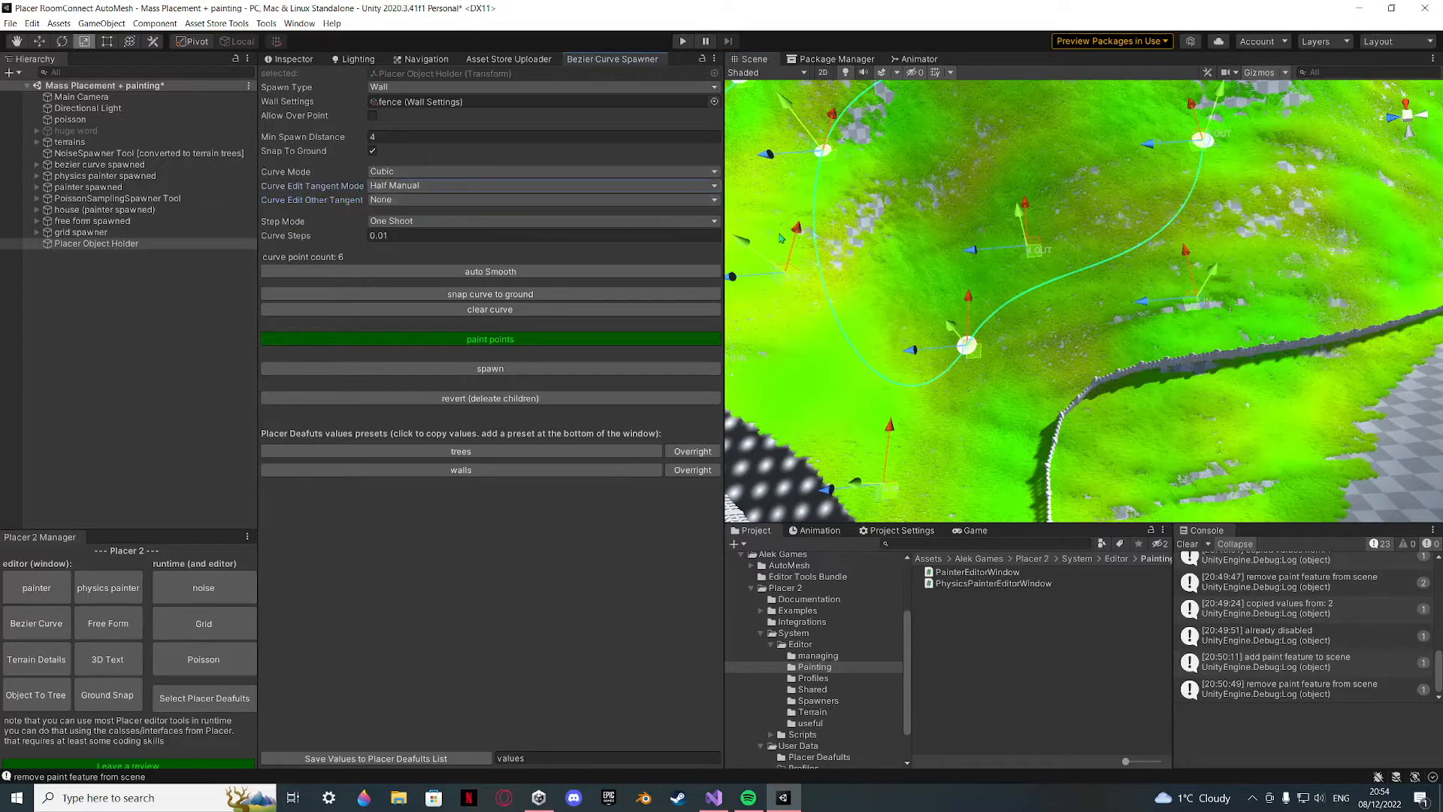
{"action": "left_click", "coordinate": [441, 202]}
{"action": "left_click", "coordinate": [398, 225]}
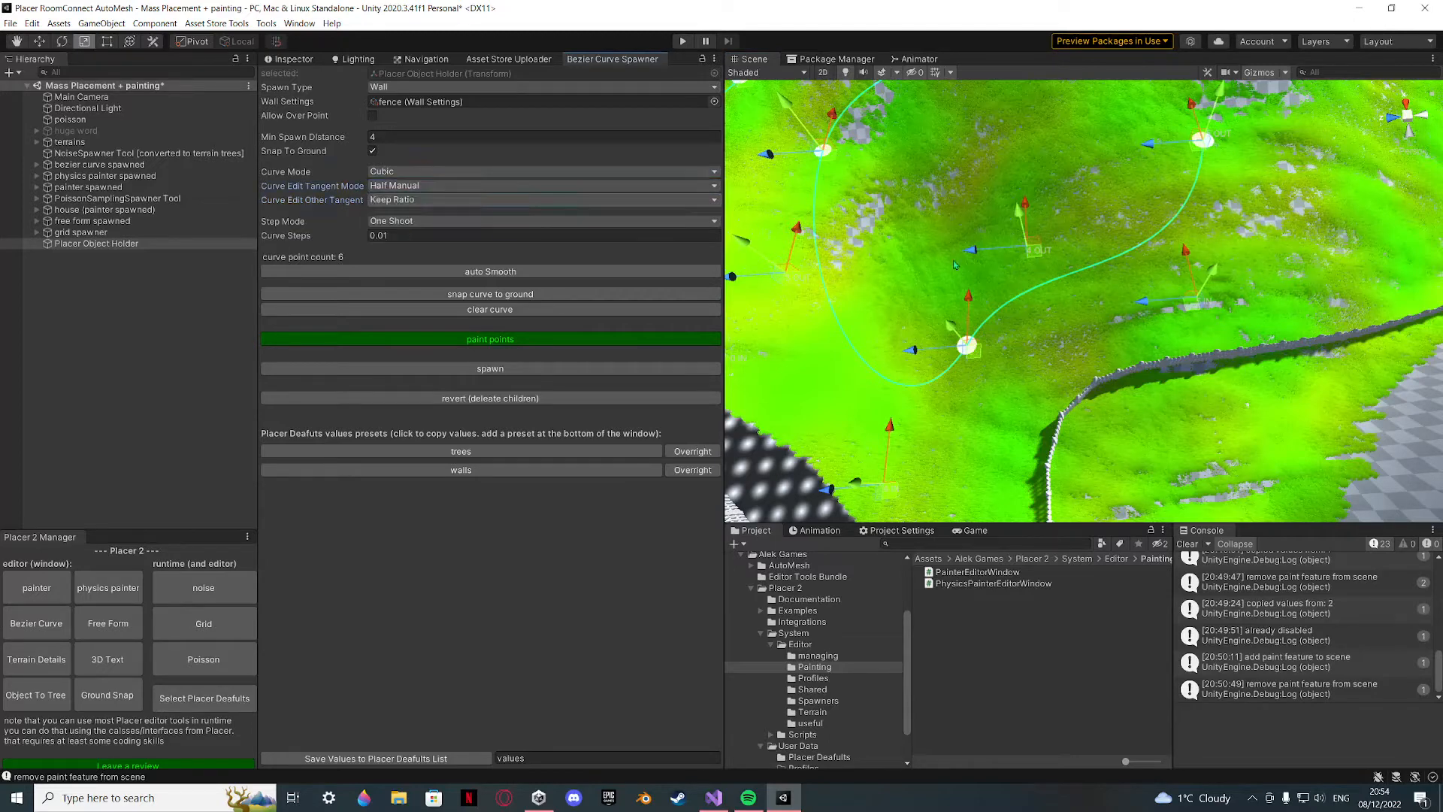
{"action": "left_click_drag", "start_coordinate": [1030, 261], "coordinate": [1014, 322]}
Set Curve Edit Other Tangent to Copy and pull the bend point's outgoing tangent handle far away from the point.
{"action": "left_click", "coordinate": [466, 201]}
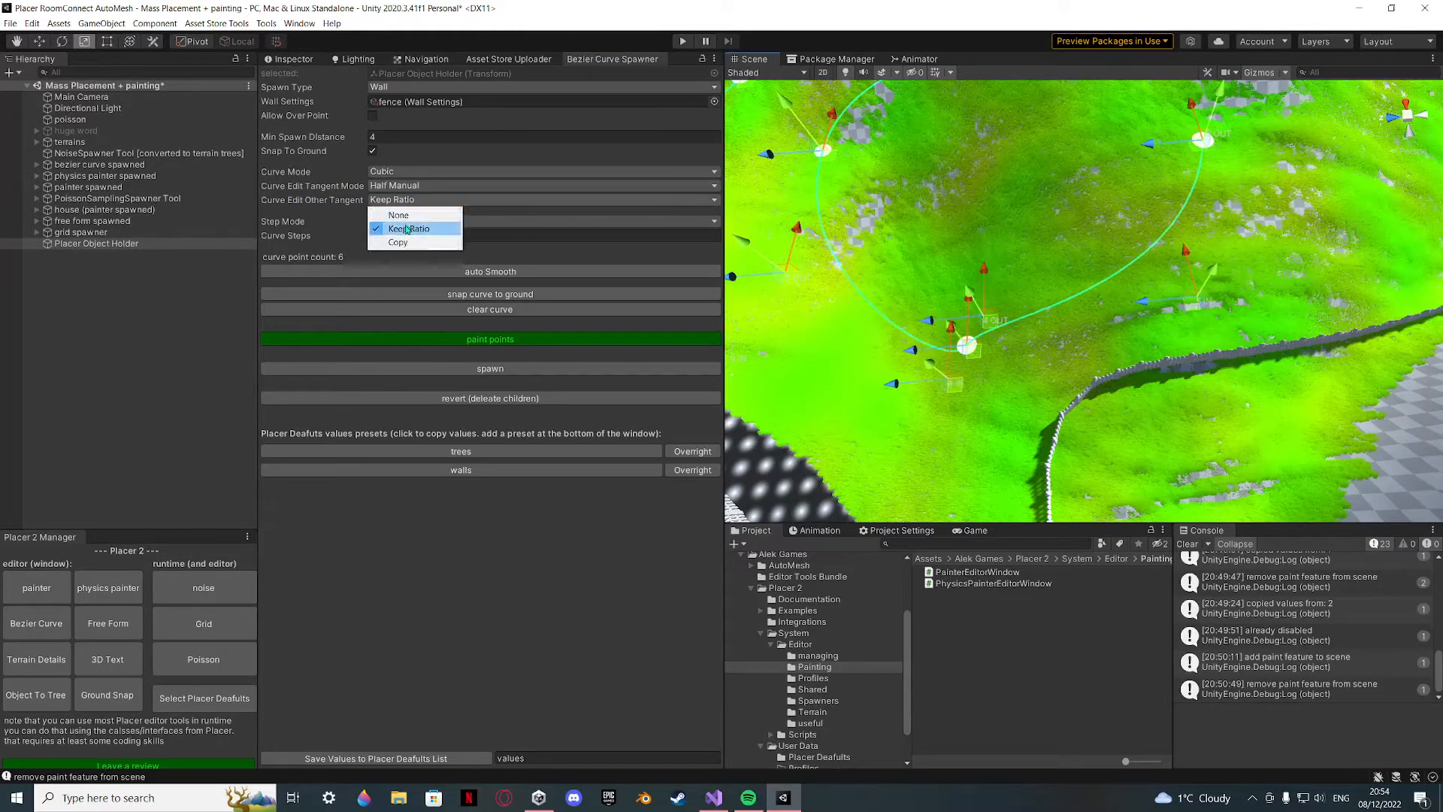
{"action": "left_click", "coordinate": [411, 242]}
{"action": "left_click_drag", "start_coordinate": [994, 321], "coordinate": [1013, 113]}
Switch Curve Edit Other Tangent to None and back to Keep Ratio.
{"action": "left_click", "coordinate": [419, 203]}
{"action": "left_click", "coordinate": [410, 214]}
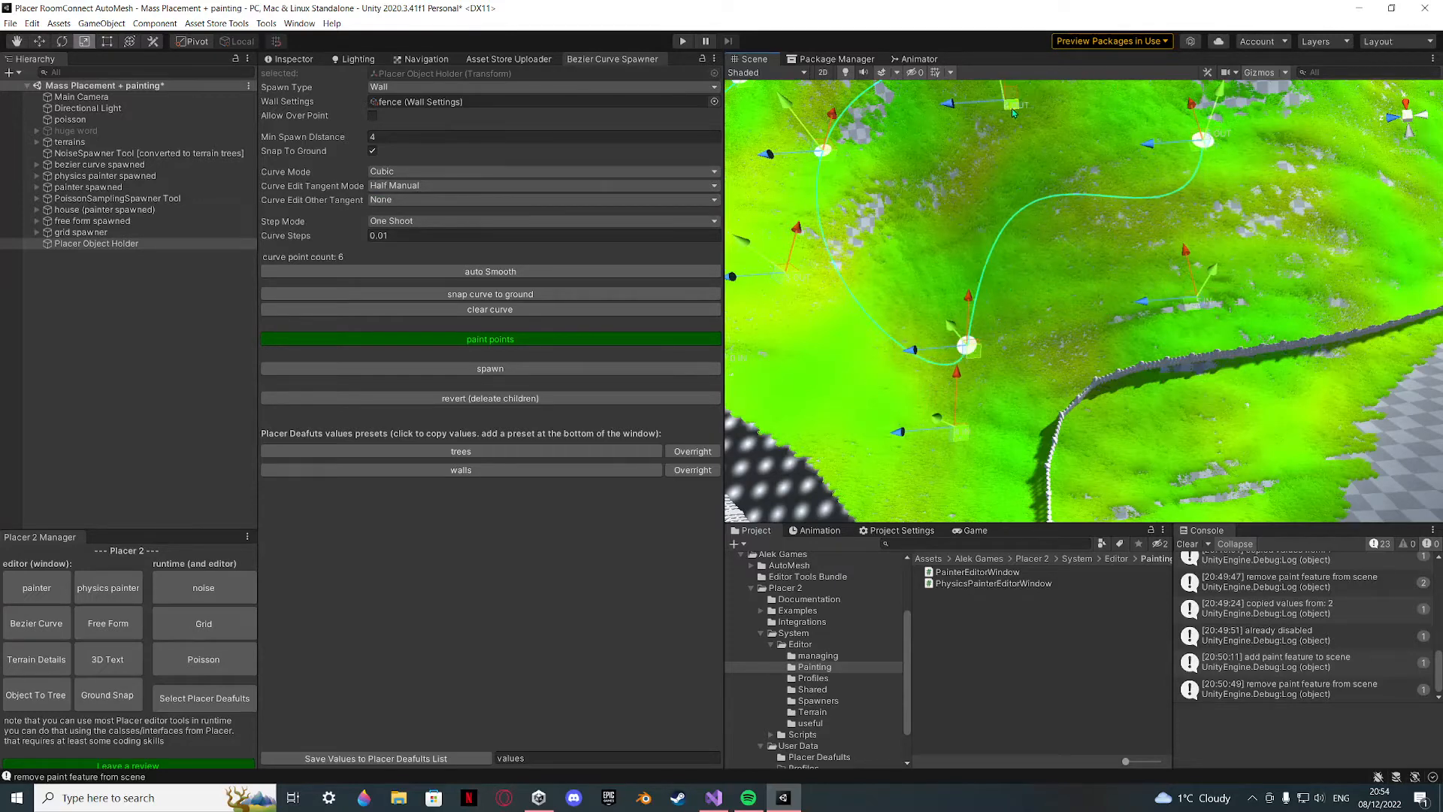
{"action": "left_click", "coordinate": [387, 200]}
{"action": "left_click", "coordinate": [394, 225]}
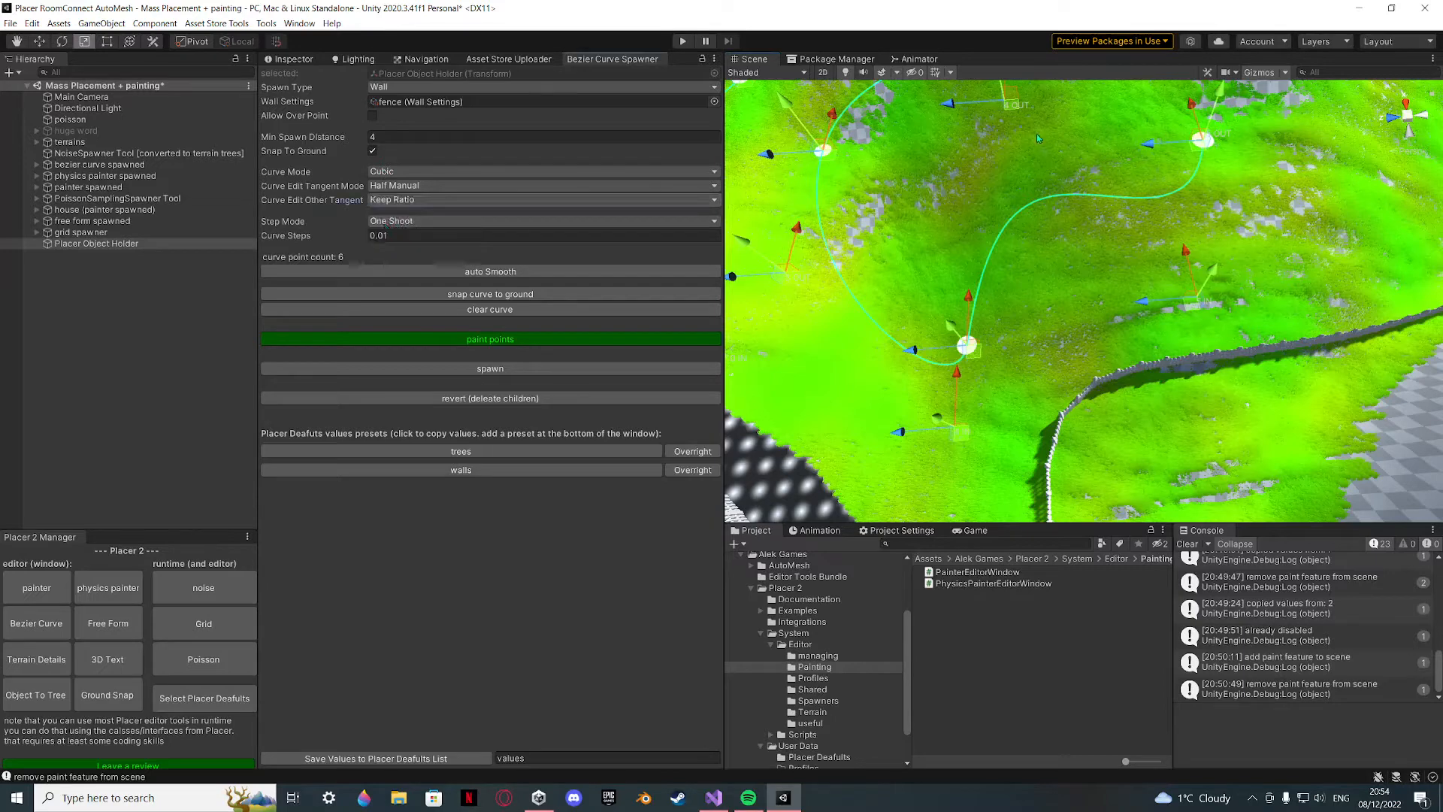
Reshape the cubic curve with Keep Ratio active by moving tangent handles on its bends above the road.
{"action": "left_click_drag", "start_coordinate": [1034, 407], "coordinate": [1013, 281], "text": "alt"}
{"action": "left_click_drag", "start_coordinate": [989, 331], "coordinate": [932, 284]}
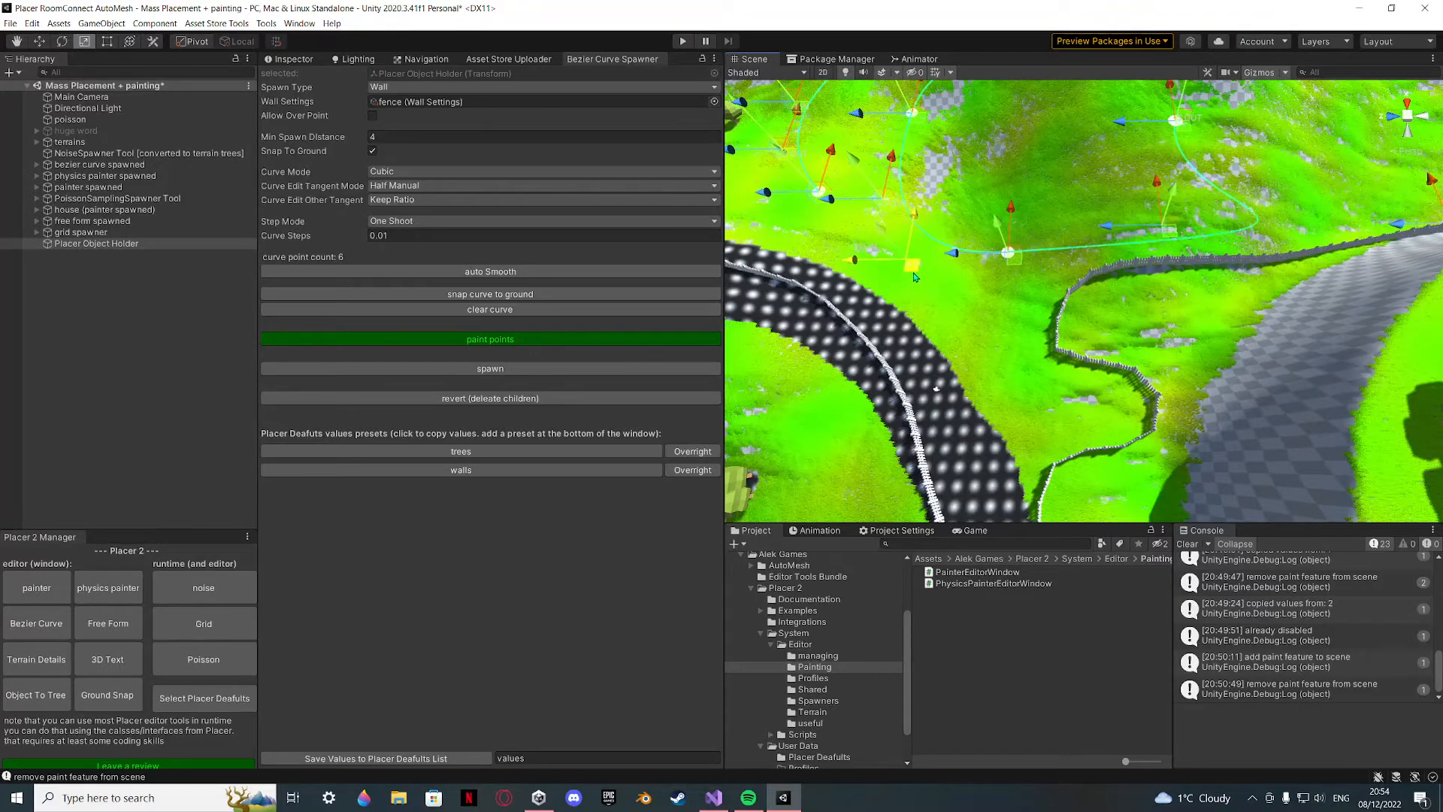
{"action": "right_click_drag", "start_coordinate": [925, 251], "coordinate": [1015, 168]}
{"action": "scroll", "coordinate": [1041, 187], "scroll_direction": "down", "scroll_amount": 6}
{"action": "middle_click_drag", "start_coordinate": [1041, 187], "coordinate": [1055, 243]}
{"action": "scroll", "coordinate": [1055, 243], "scroll_direction": "up", "scroll_amount": 7}
{"action": "left_click_drag", "start_coordinate": [1140, 348], "coordinate": [1182, 391]}
{"action": "right_click_drag", "start_coordinate": [1182, 391], "coordinate": [1148, 402]}
Spawn the fence wall along the reshaped six-point curve, inspect it, and delete the spawned children.
{"action": "left_click", "coordinate": [590, 369]}
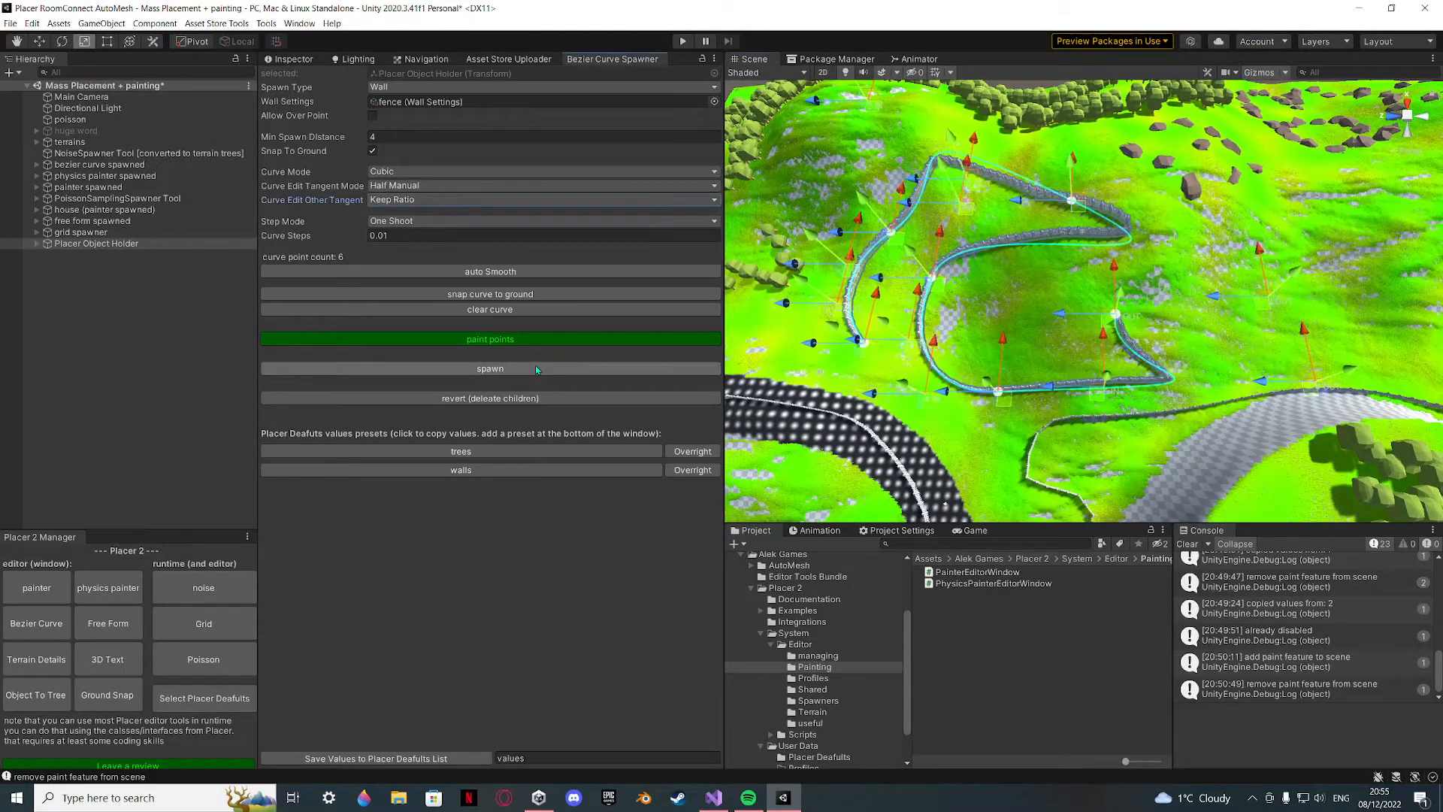
{"action": "mouse_move", "coordinate": [970, 376]}
{"action": "right_mouse_down"}
{"action": "mouse_move", "coordinate": [1008, 384]}
{"action": "mouse_move", "coordinate": [977, 369]}
{"action": "right_mouse_up"}
{"action": "right_click_drag", "start_coordinate": [698, 357], "coordinate": [722, 526]}
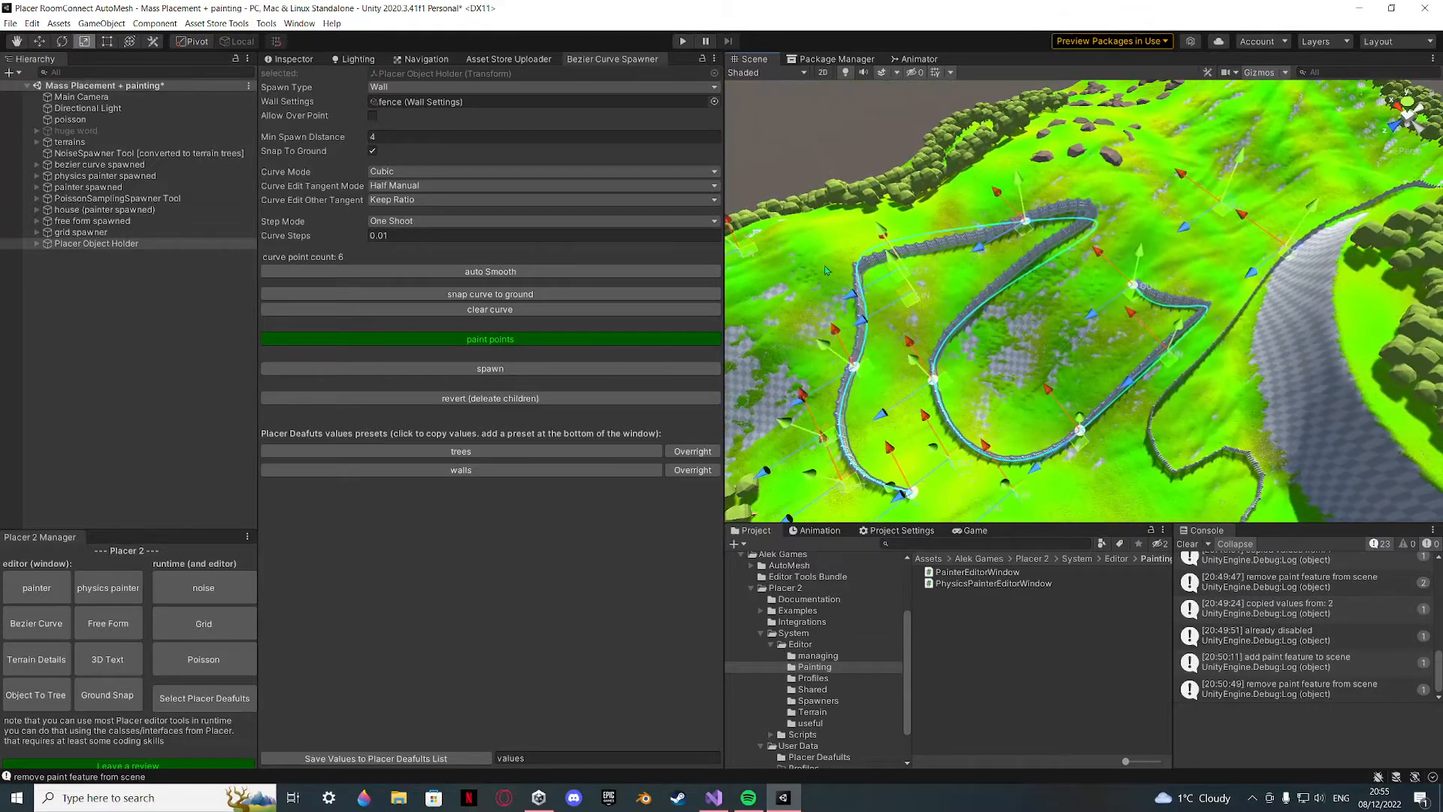
{"action": "left_click", "coordinate": [506, 401]}
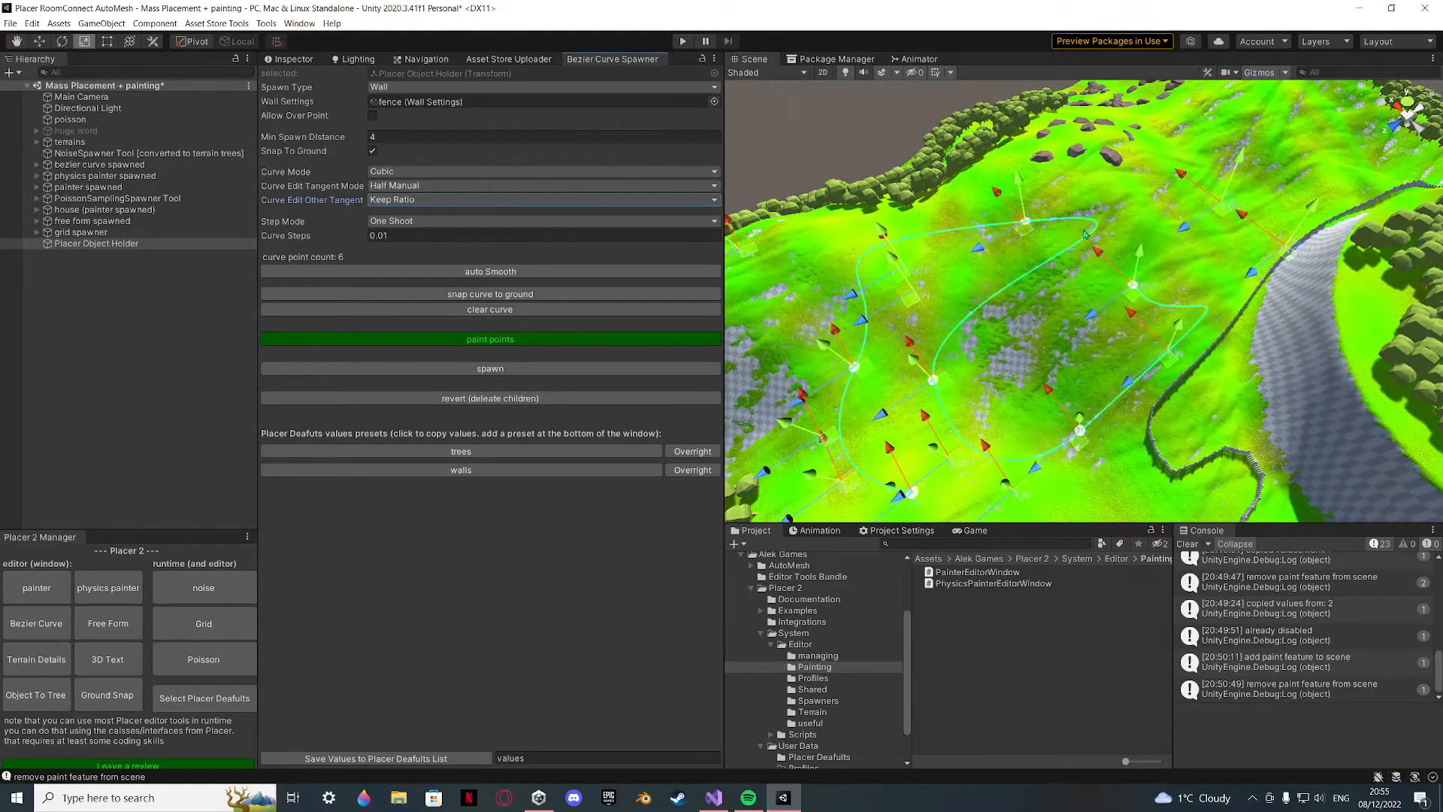
Set Curve Edit Tangent Mode to Manual and move a tangent handle of the bend nearest the road independently.
{"action": "right_click_drag", "start_coordinate": [1085, 234], "coordinate": [1089, 293]}
{"action": "left_click", "coordinate": [401, 188]}
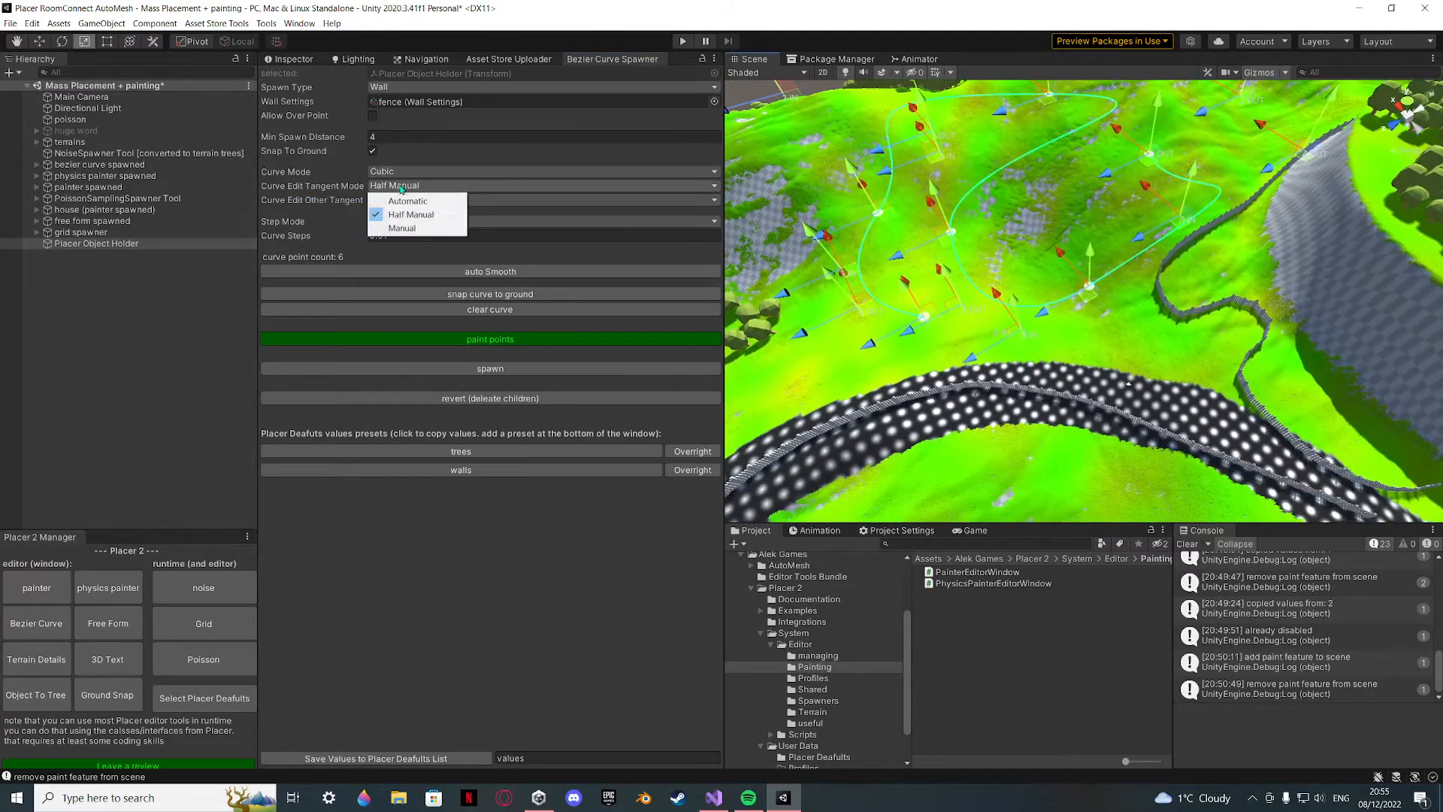
{"action": "left_click", "coordinate": [405, 229]}
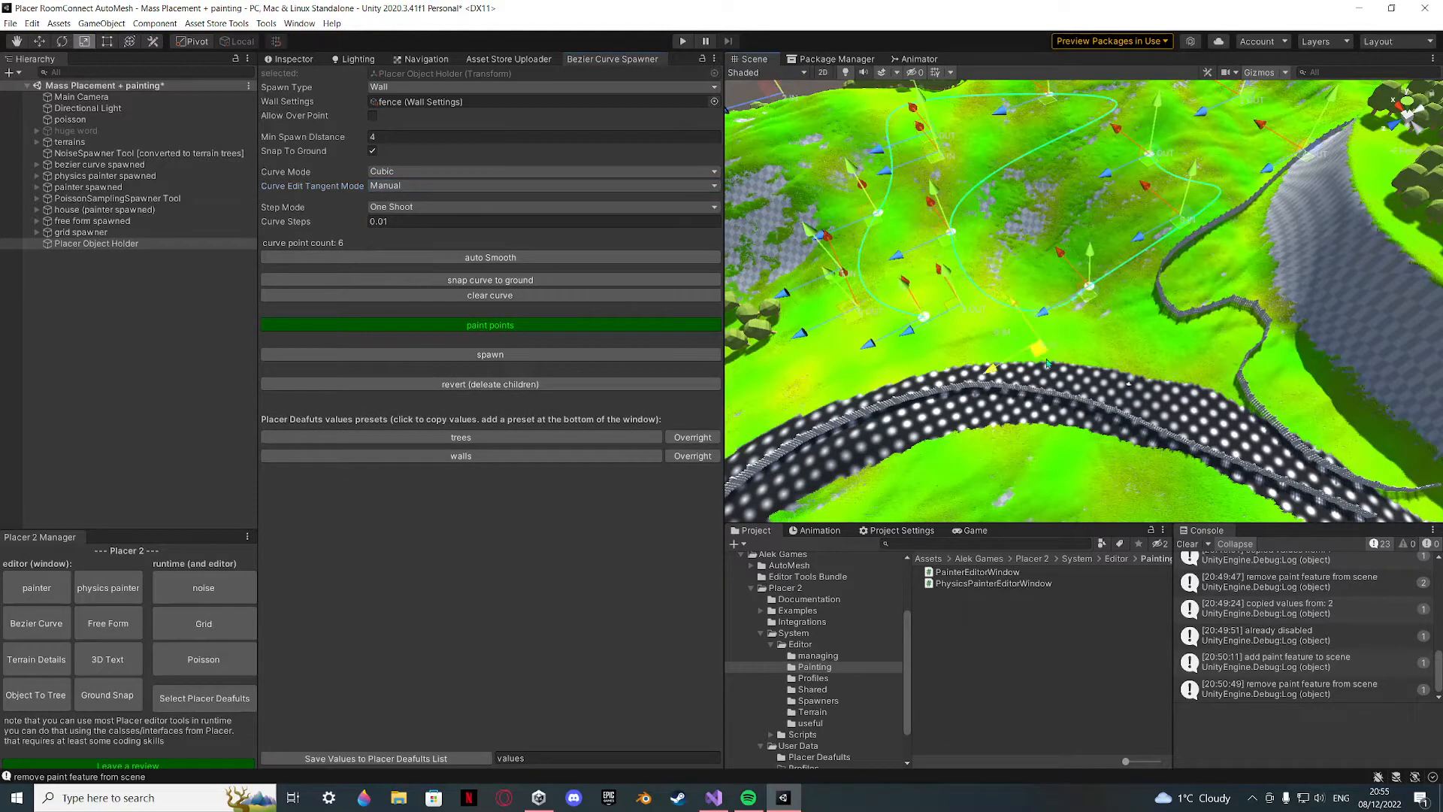
{"action": "right_click_drag", "start_coordinate": [1025, 392], "coordinate": [1075, 281]}
{"action": "key", "text": "s"}
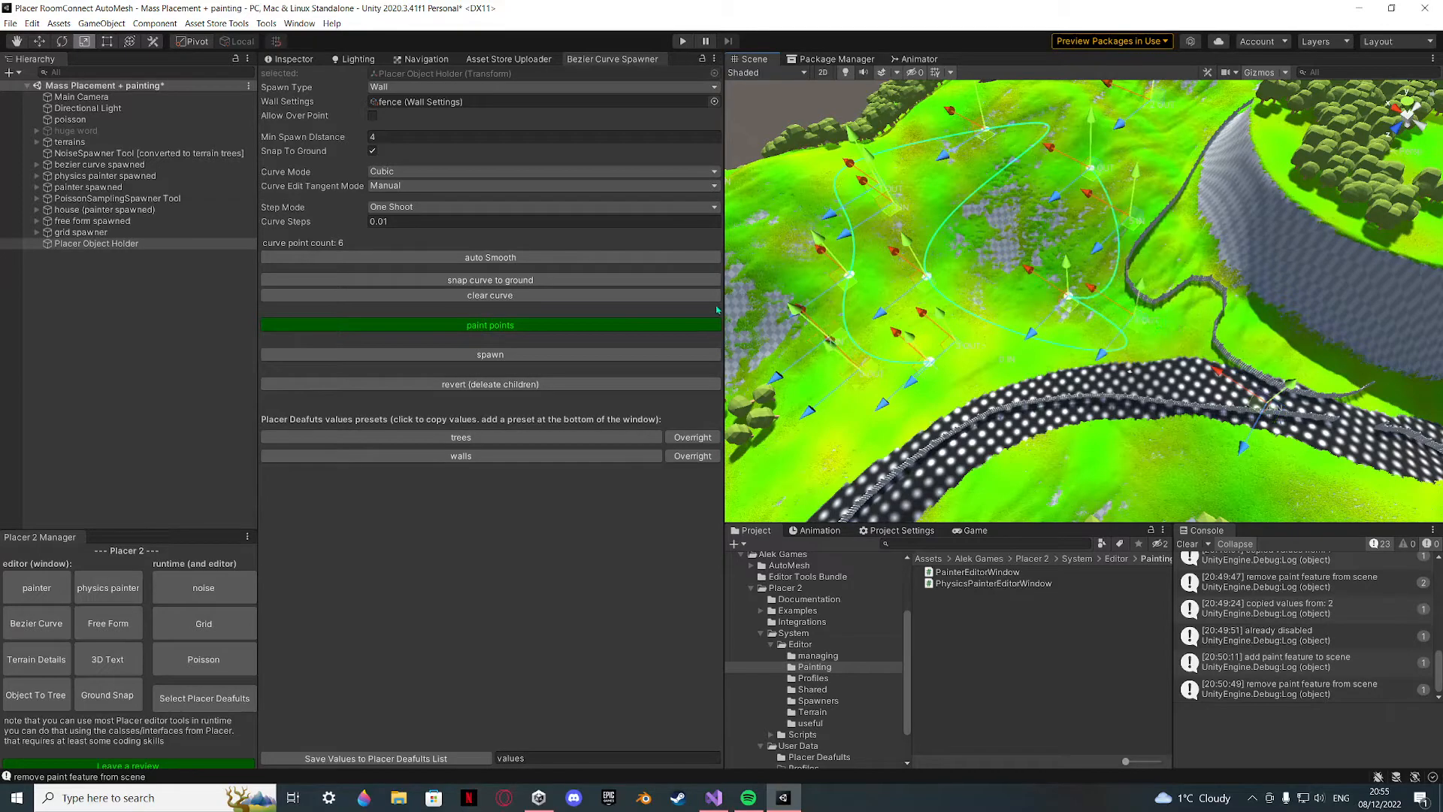
Clear the curve and paint four new curve points on the open hillside.
{"action": "left_click", "coordinate": [485, 296]}
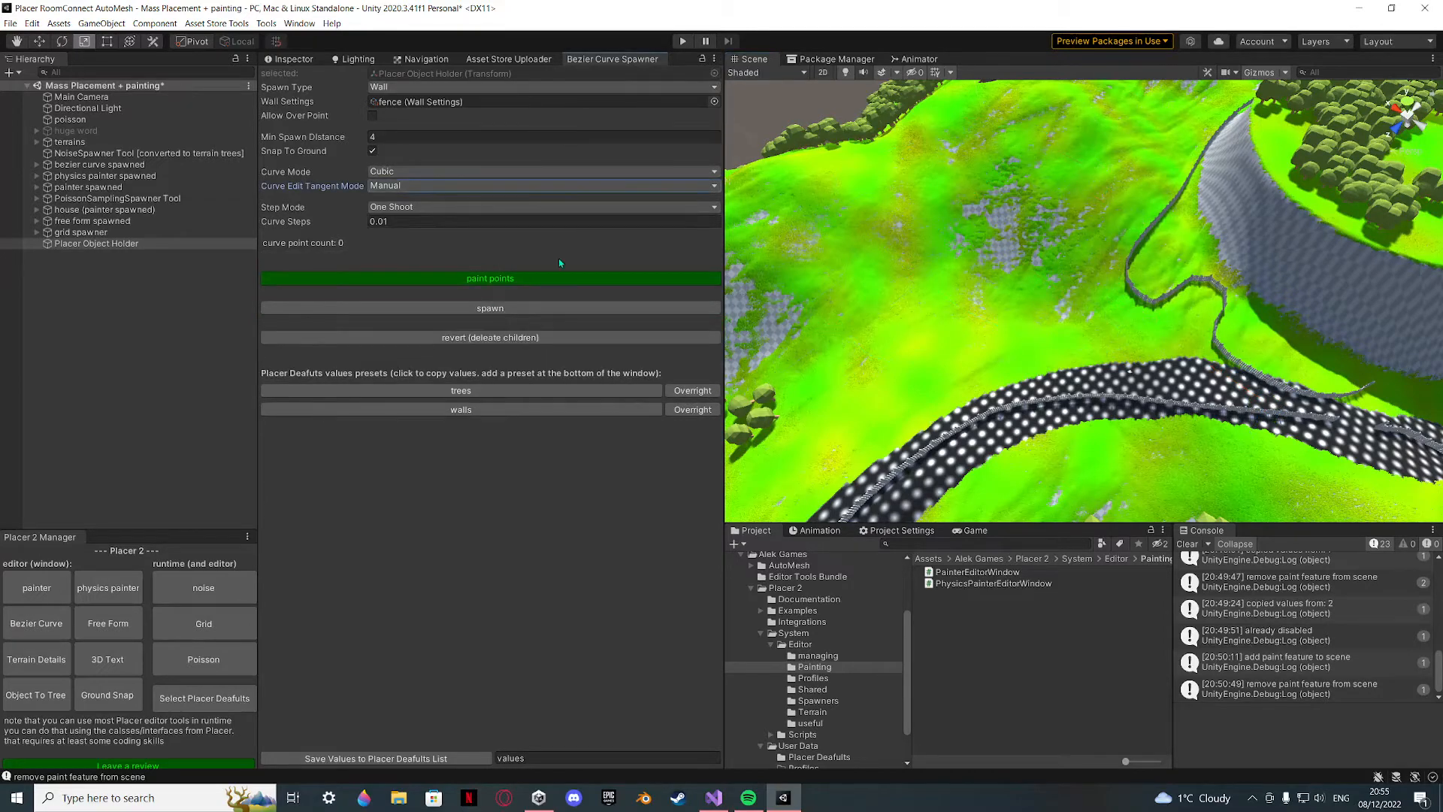
{"action": "left_click", "coordinate": [496, 280]}
{"action": "left_click", "coordinate": [827, 284]}
{"action": "left_click", "coordinate": [978, 211]}
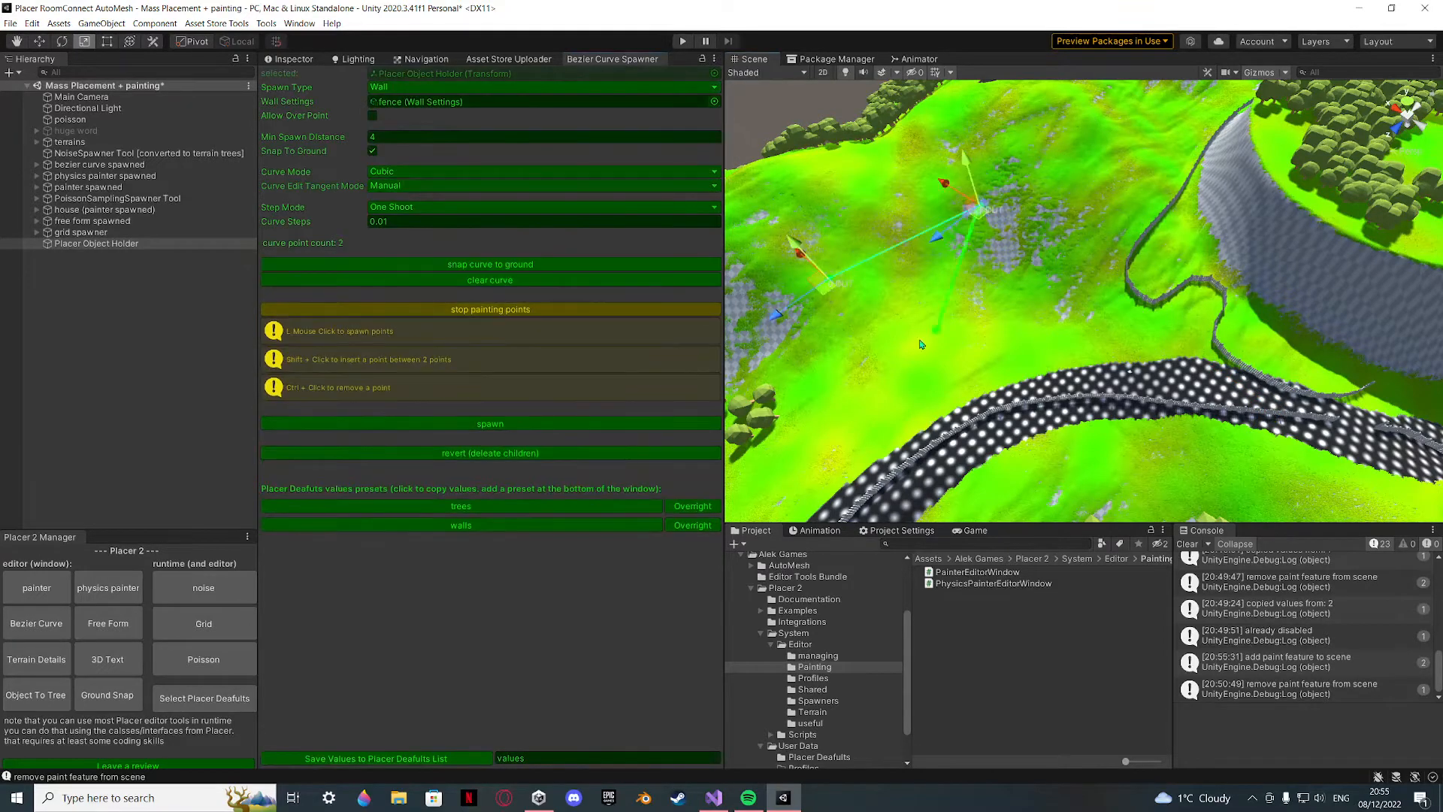
{"action": "left_click", "coordinate": [910, 344]}
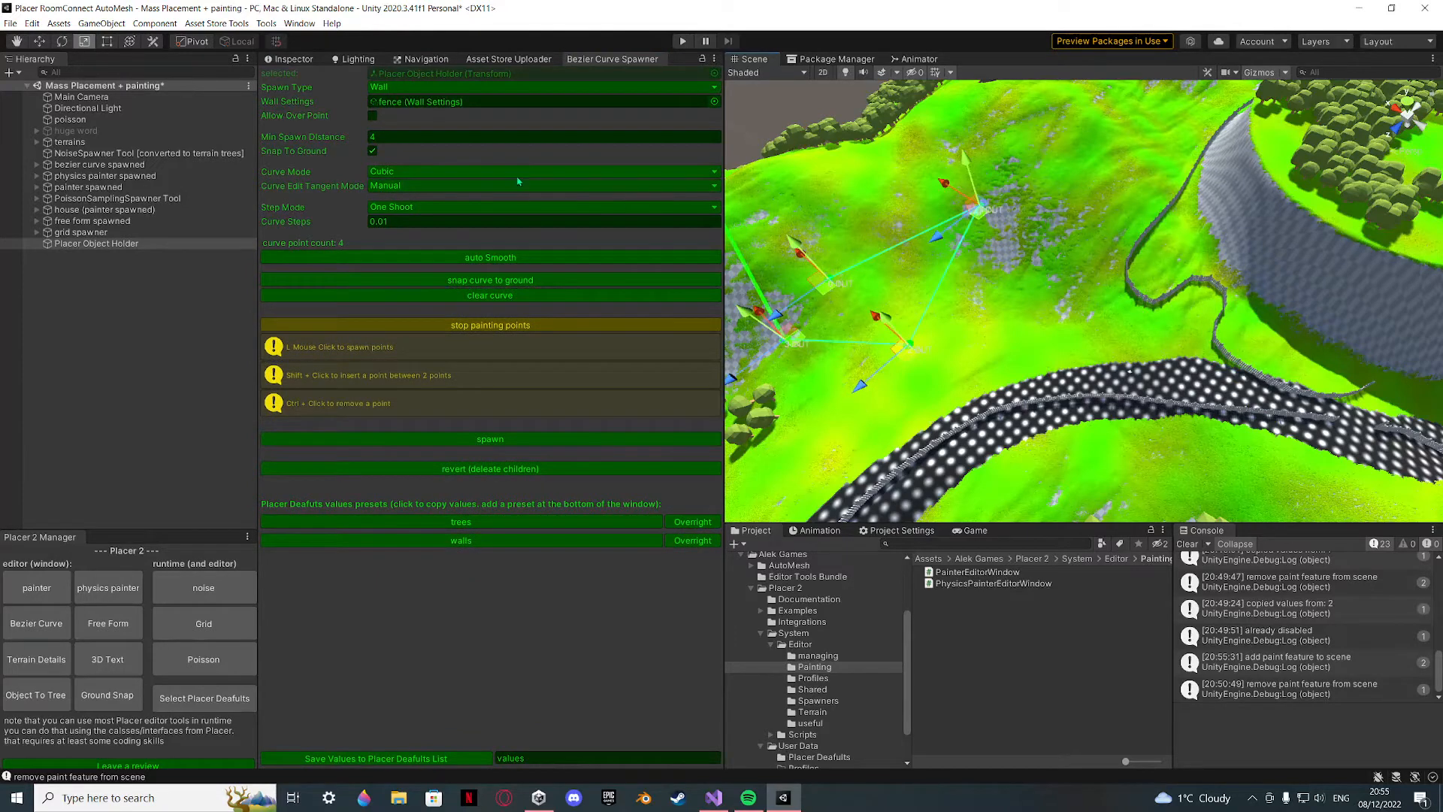
Apply Auto Smooth to the four-point curve, keeping the Manual tangent mode and Cubic curve mode.
{"action": "left_click", "coordinate": [417, 189]}
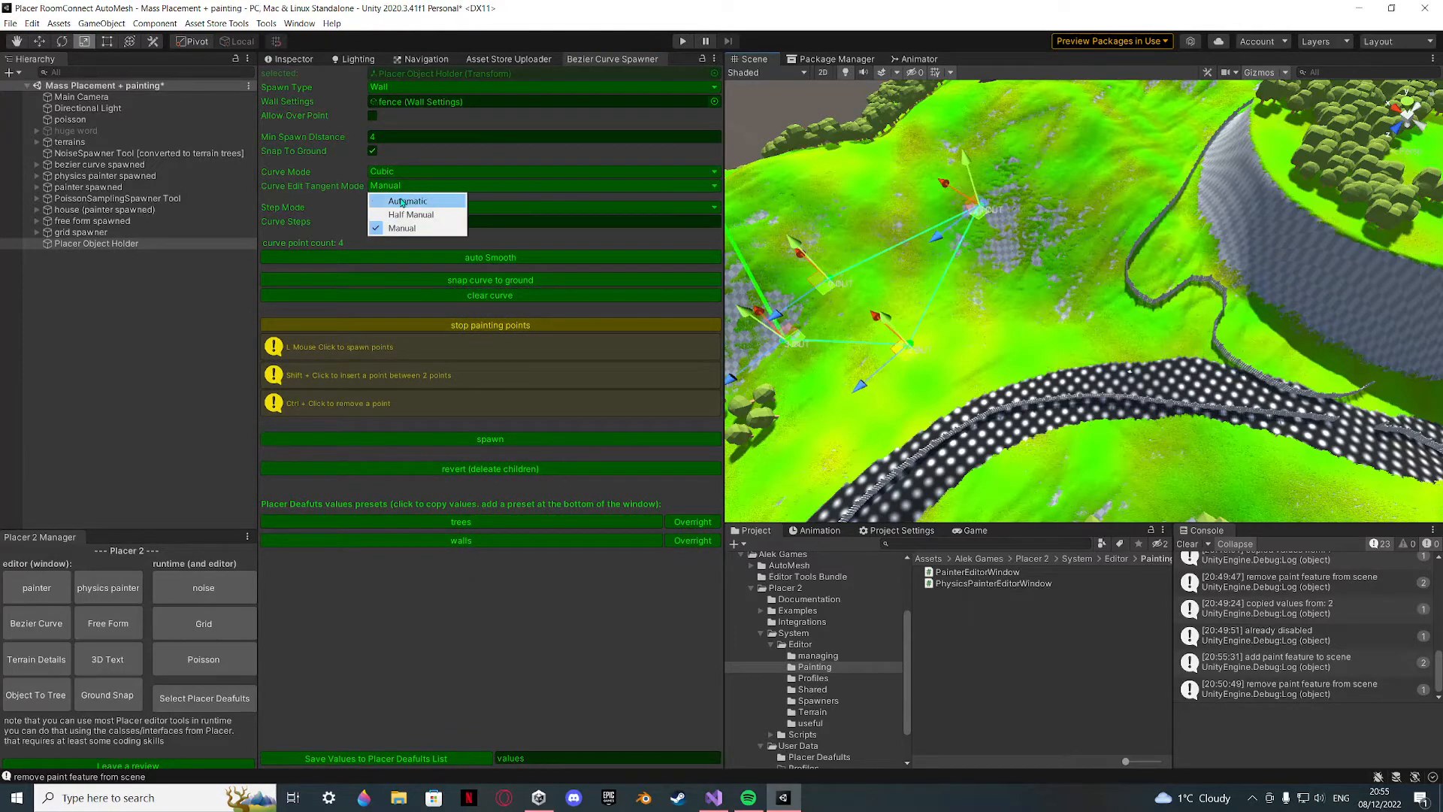
{"action": "left_click", "coordinate": [363, 239]}
{"action": "left_click", "coordinate": [408, 262]}
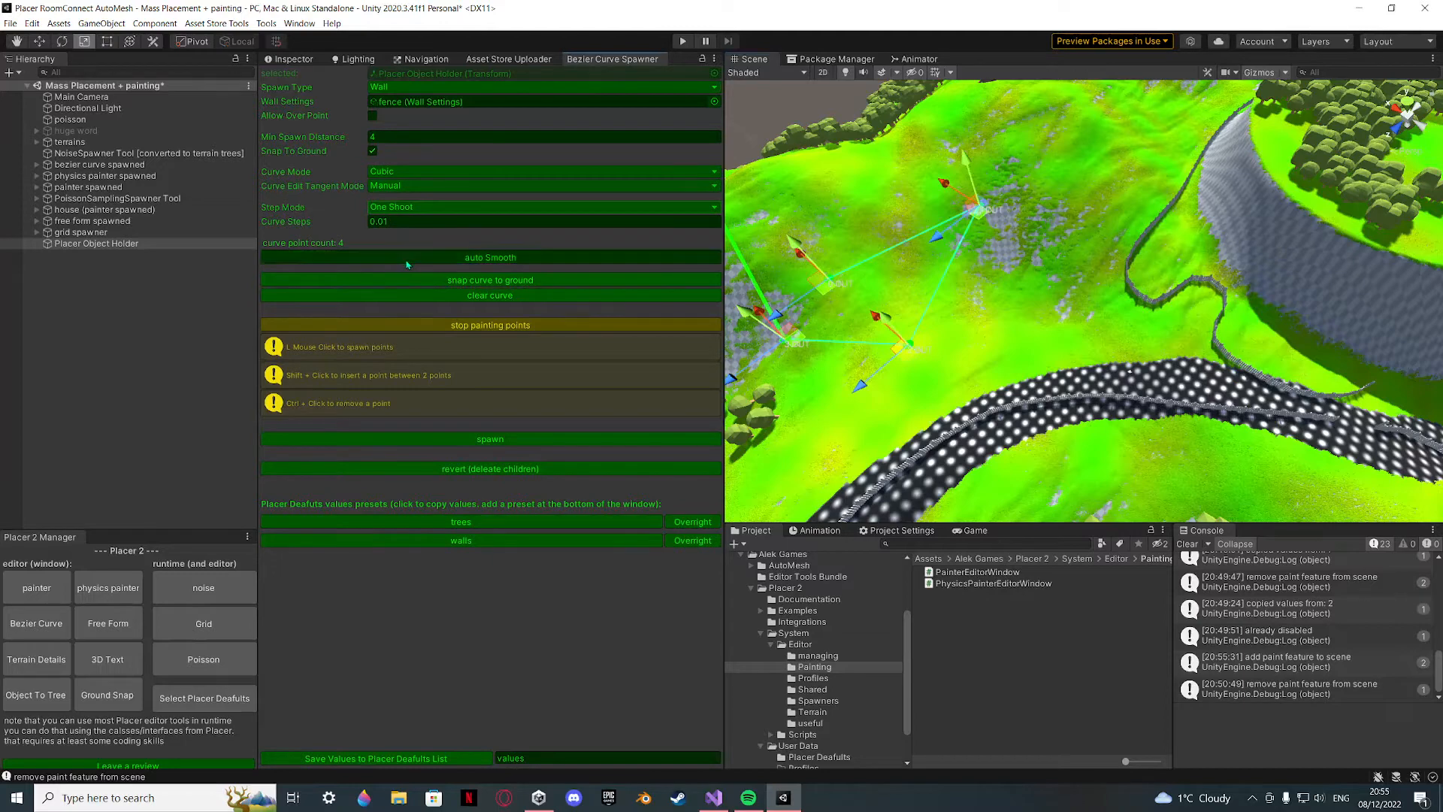
{"action": "left_click", "coordinate": [392, 175]}
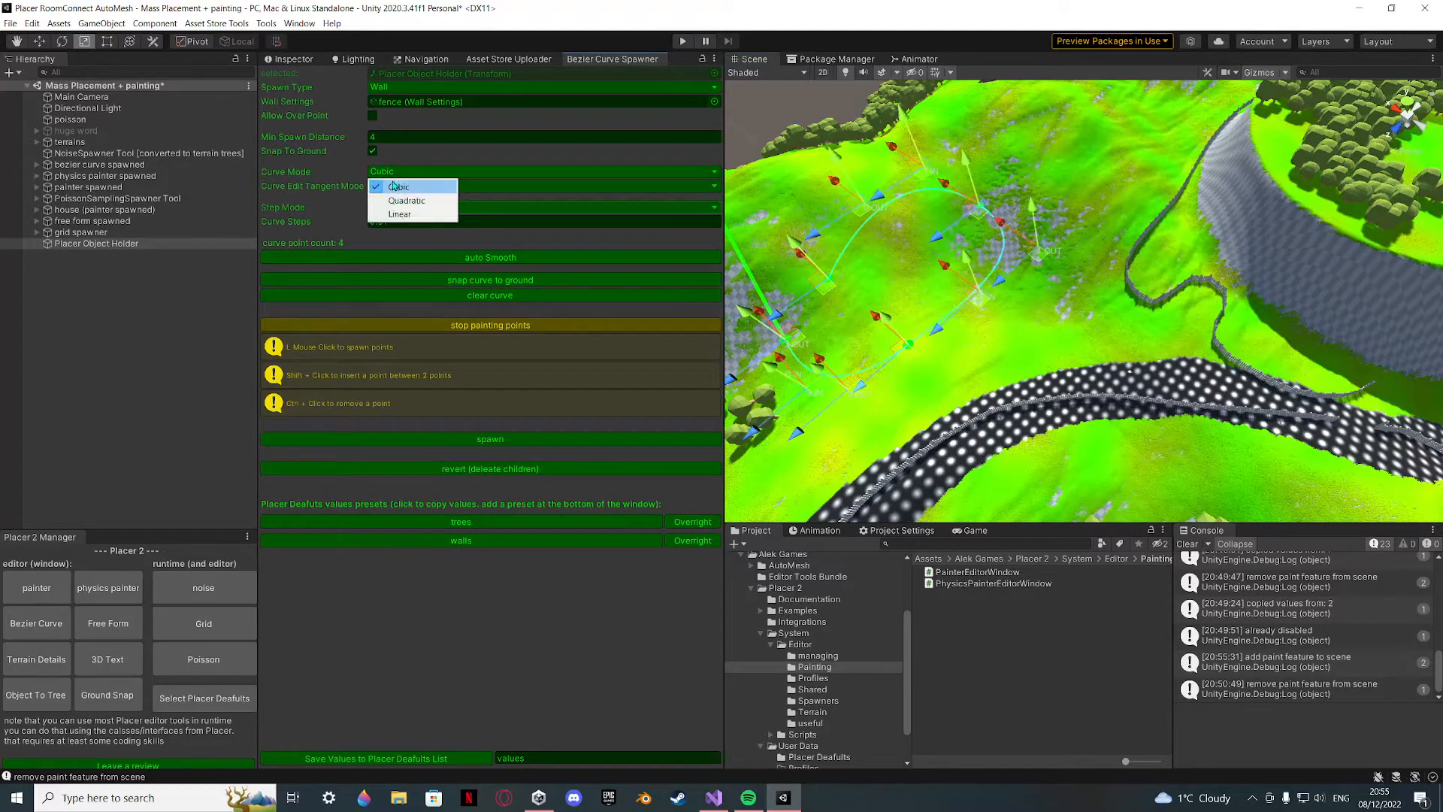
{"action": "left_click", "coordinate": [355, 194]}
Set Curve Edit Tangent Mode to Automatic and paint a fifth curve point on the hillside.
{"action": "left_click", "coordinate": [381, 188]}
{"action": "left_click", "coordinate": [391, 200]}
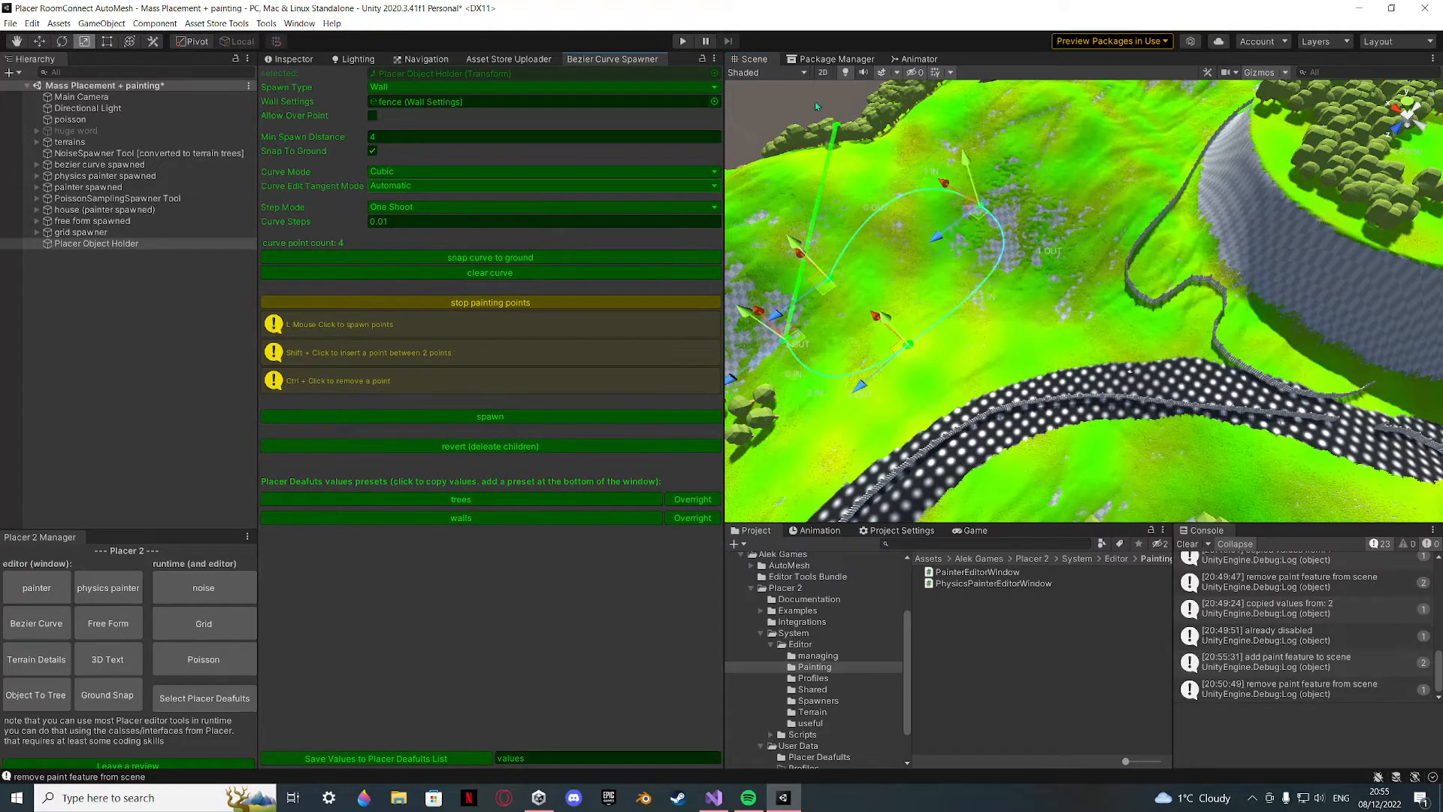
{"action": "left_click", "coordinate": [876, 276]}
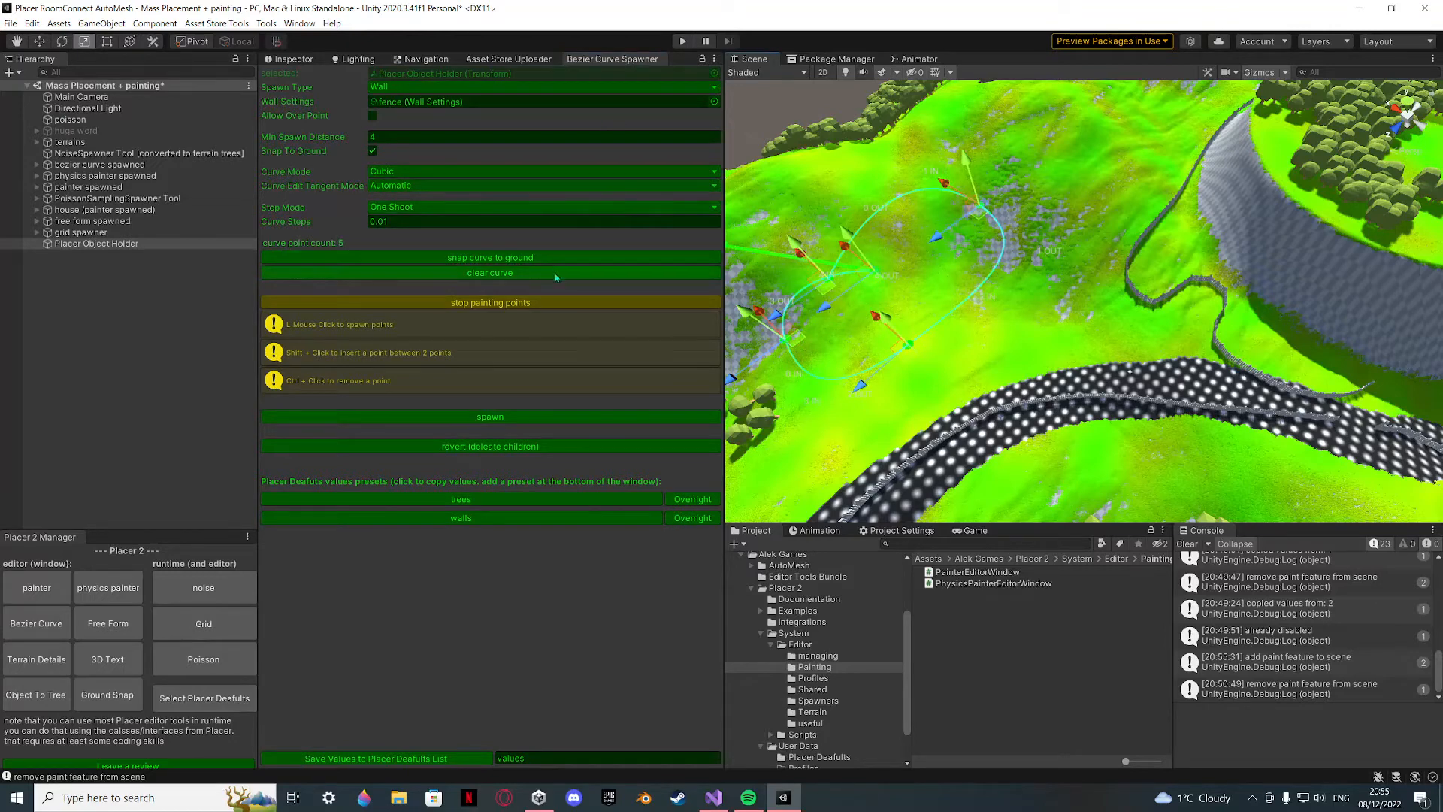
Clear the curve, stop painting points and close the Bezier Curve Spawner.
{"action": "left_click", "coordinate": [526, 273]}
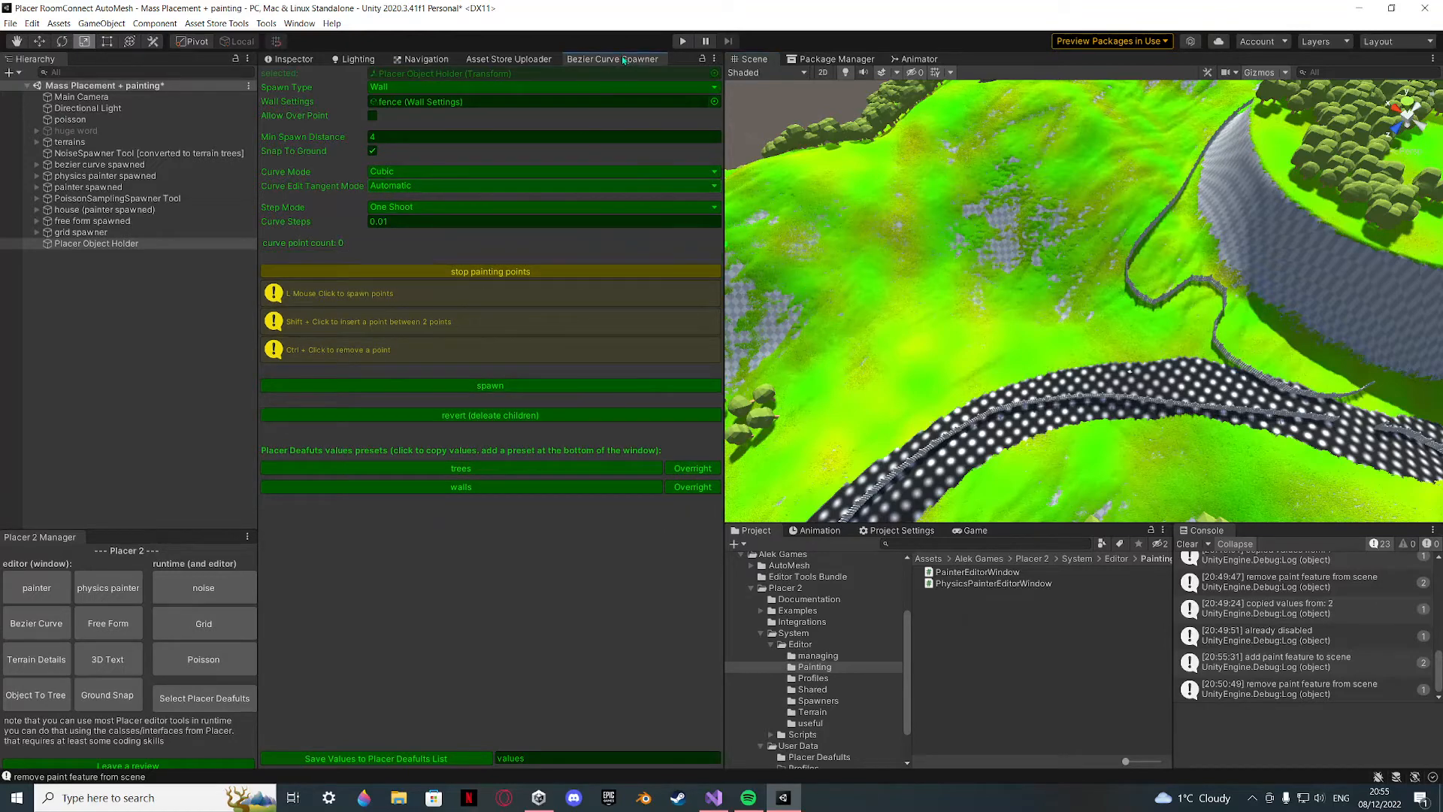
{"action": "left_click", "coordinate": [574, 272]}
{"action": "middle_click", "coordinate": [591, 59]}
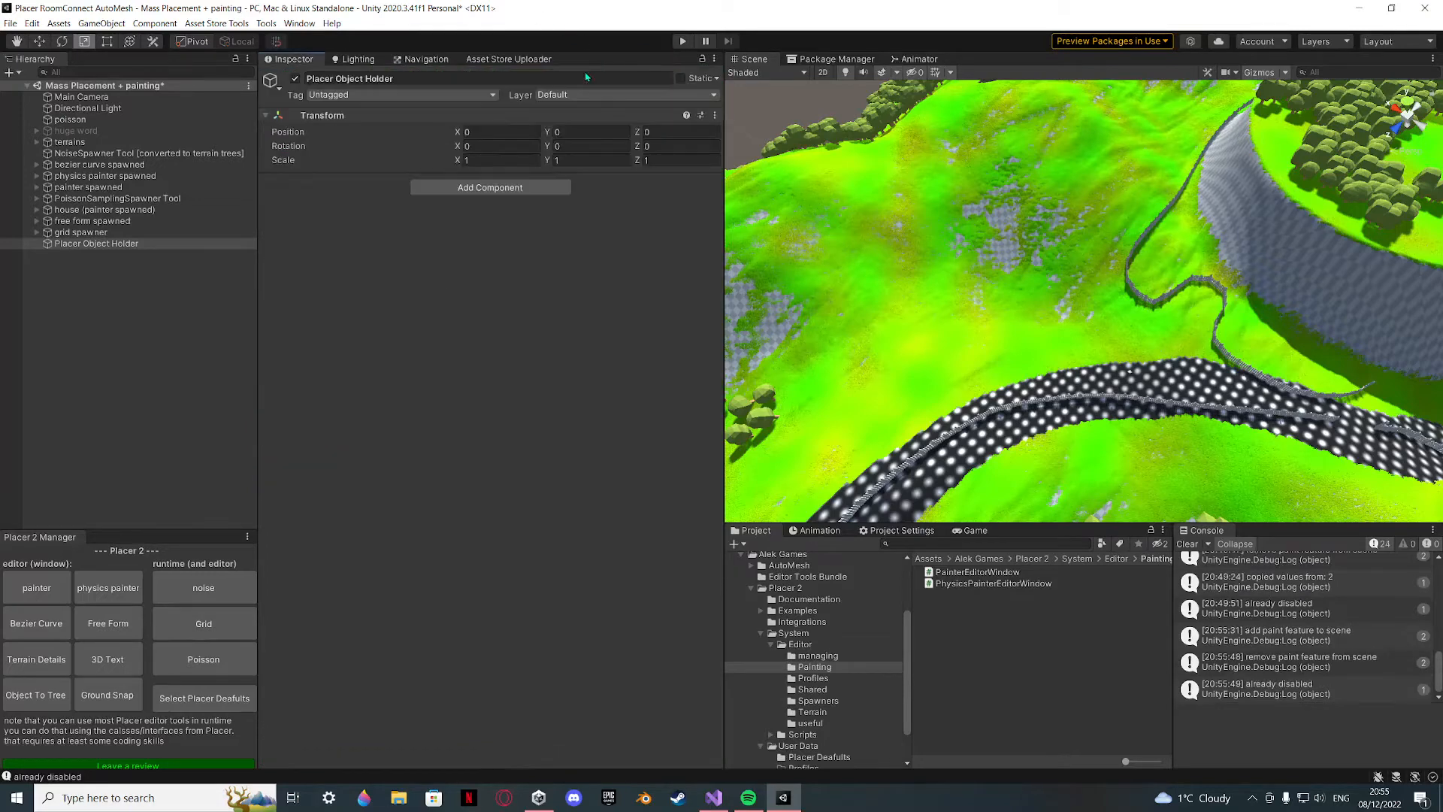
Open the Free Form Spawner and dock it alongside the Inspector.
{"action": "left_click", "coordinate": [124, 623]}
{"action": "left_click_drag", "start_coordinate": [921, 388], "coordinate": [970, 300], "text": "alt"}
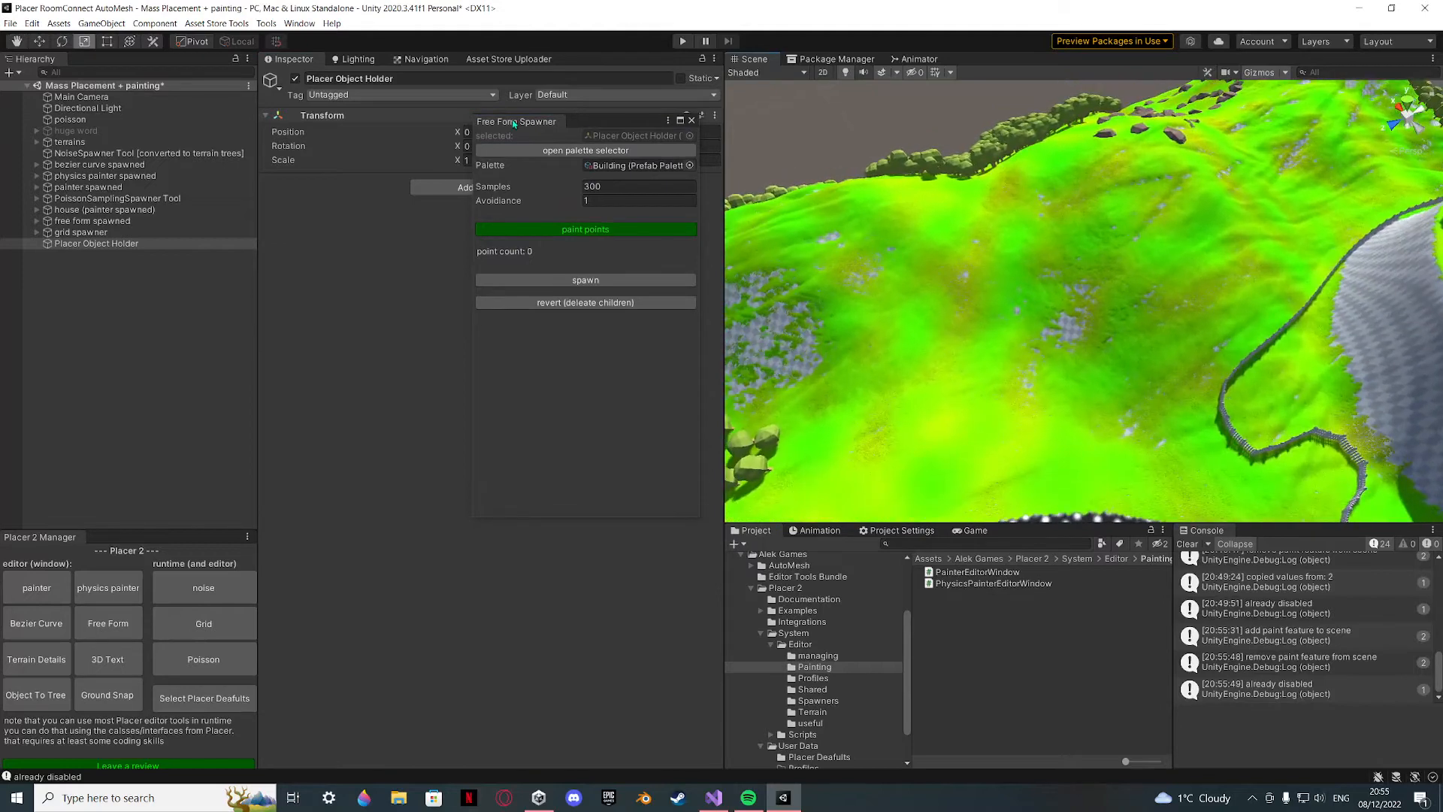
{"action": "left_click_drag", "start_coordinate": [516, 121], "coordinate": [604, 61]}
Try to spawn objects without any painted points, inspect the logged console entry, and clear the console.
{"action": "left_click", "coordinate": [524, 219]}
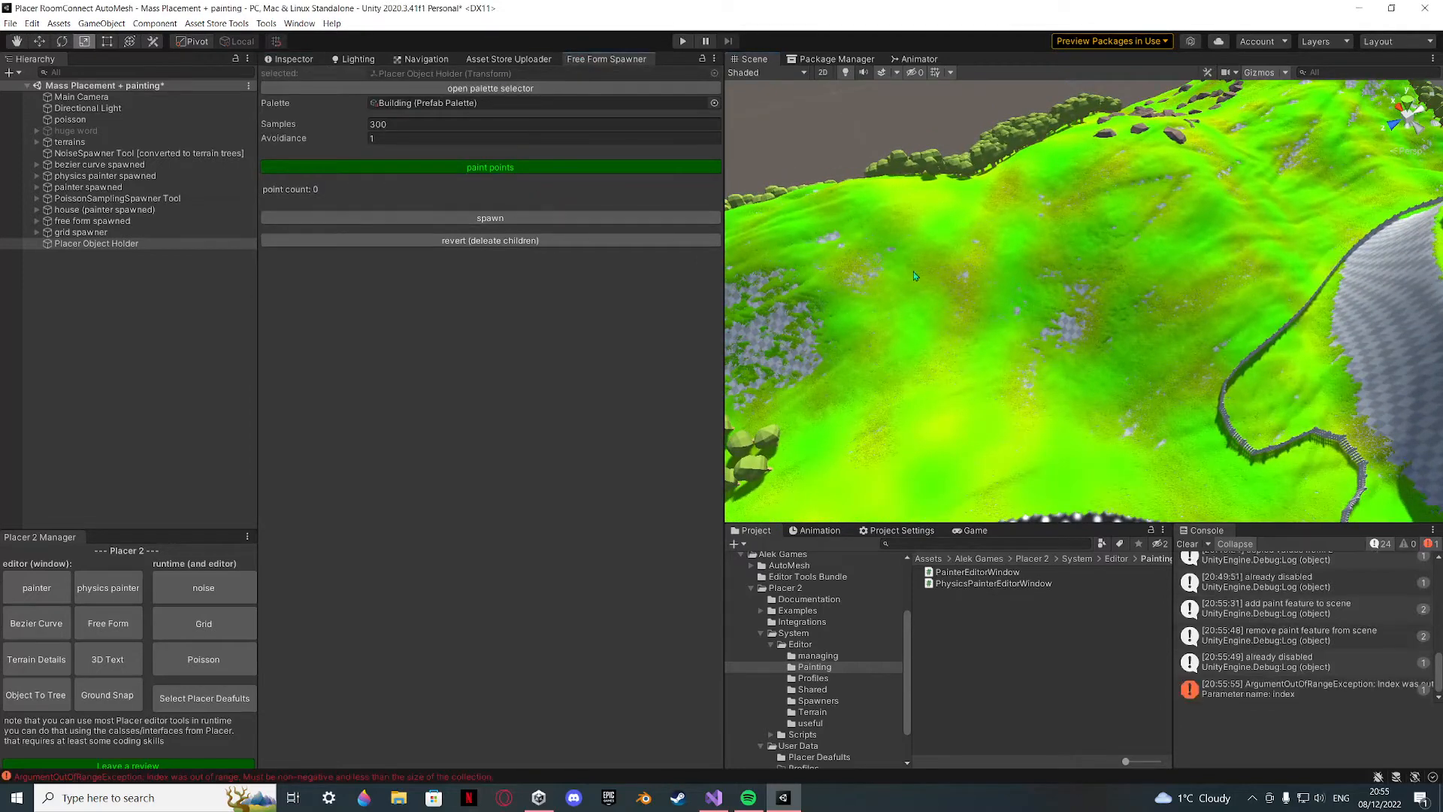
{"action": "left_click_drag", "start_coordinate": [1120, 323], "coordinate": [1175, 300], "text": "alt"}
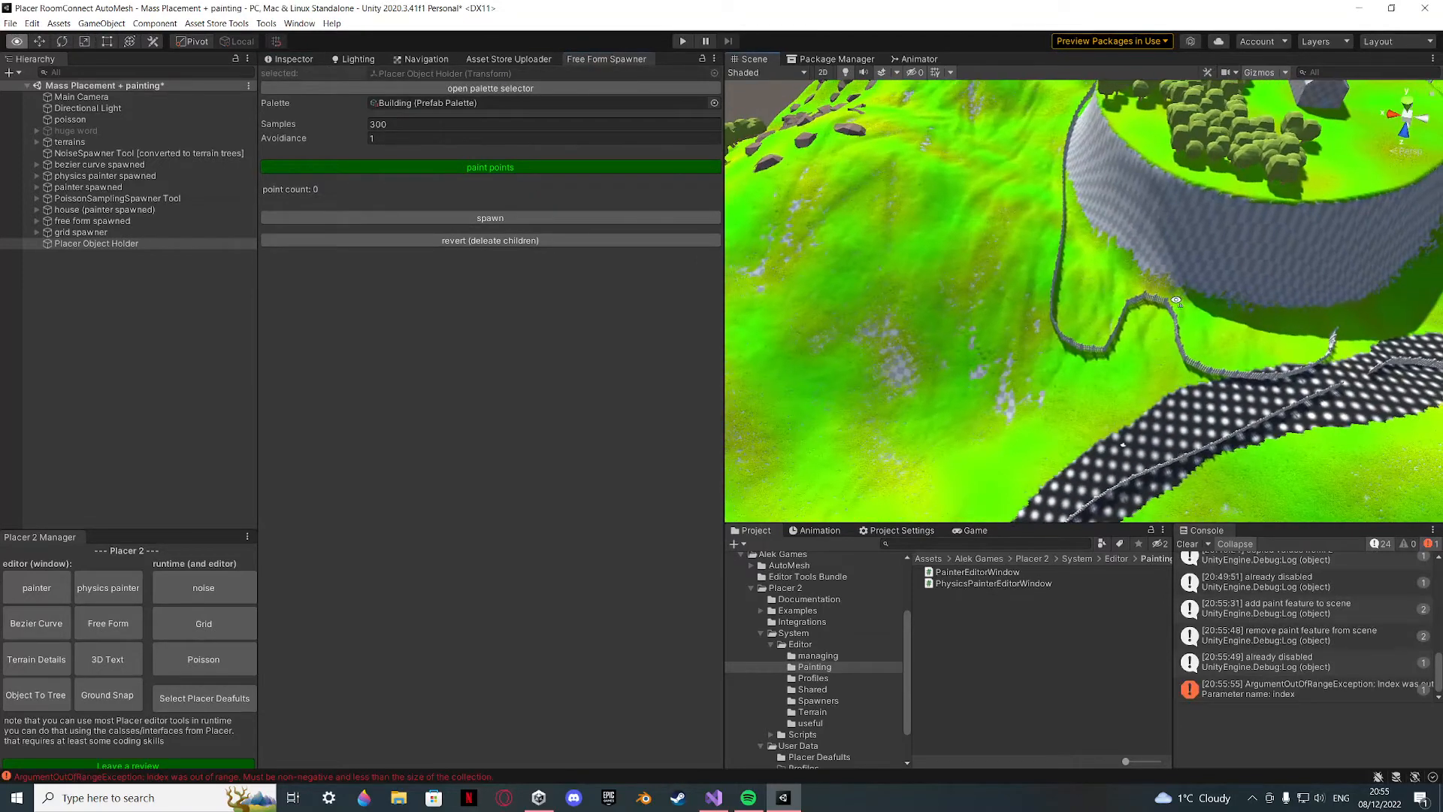
{"action": "left_click", "coordinate": [1249, 697]}
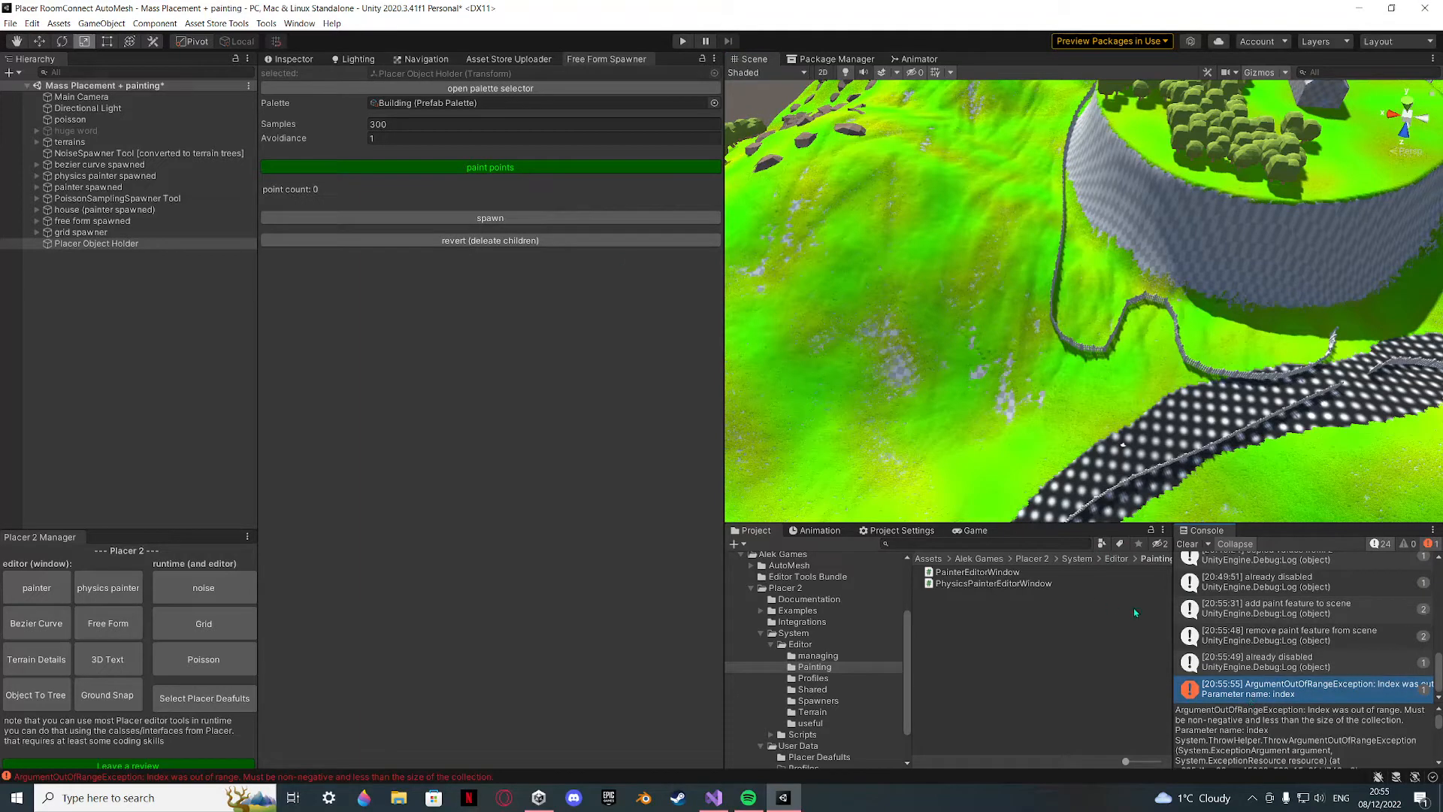
{"action": "left_click", "coordinate": [1183, 544]}
Paint an irregular eight-point outline on the grass beside the road and stop painting points.
{"action": "left_click", "coordinate": [412, 168]}
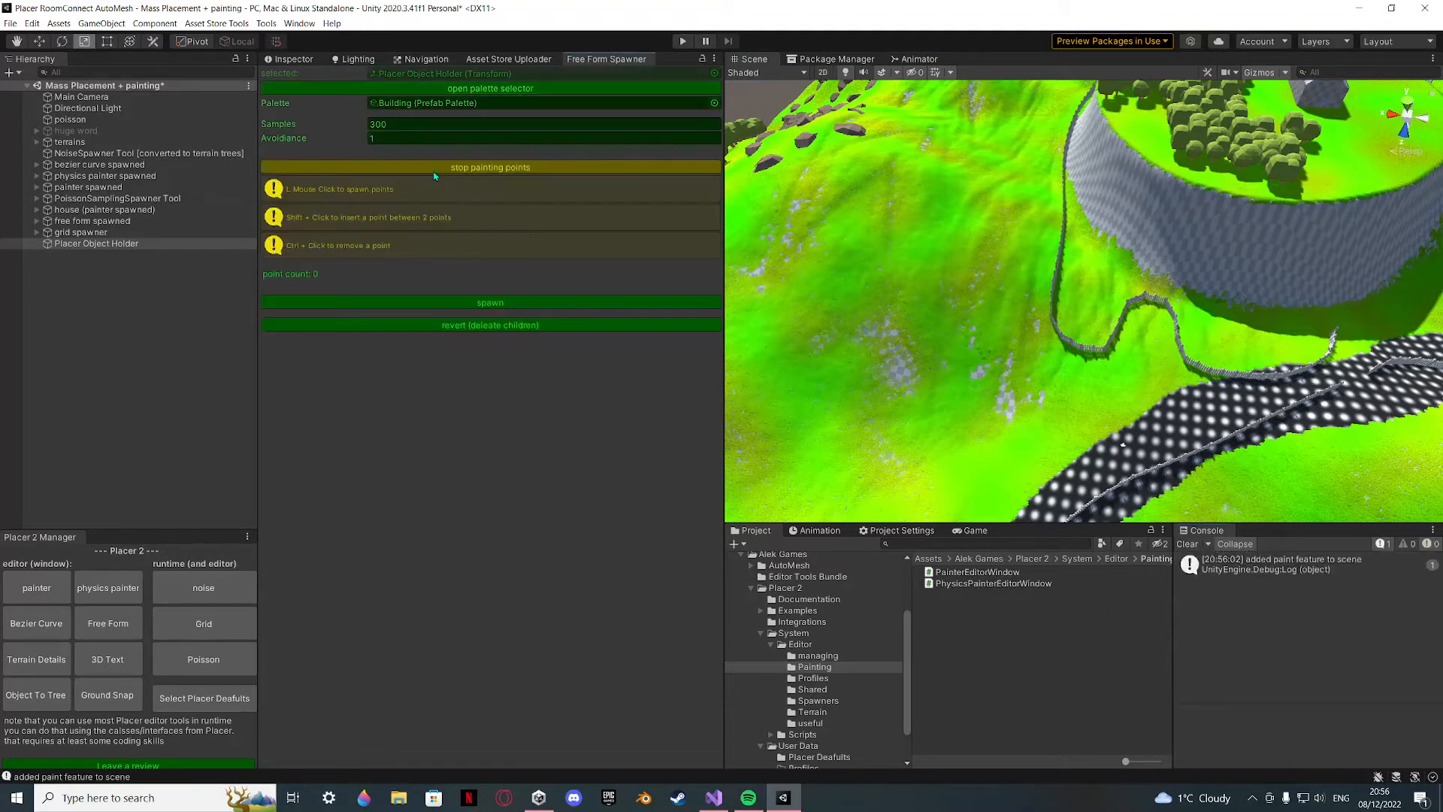
{"action": "right_click_drag", "start_coordinate": [976, 413], "coordinate": [973, 275]}
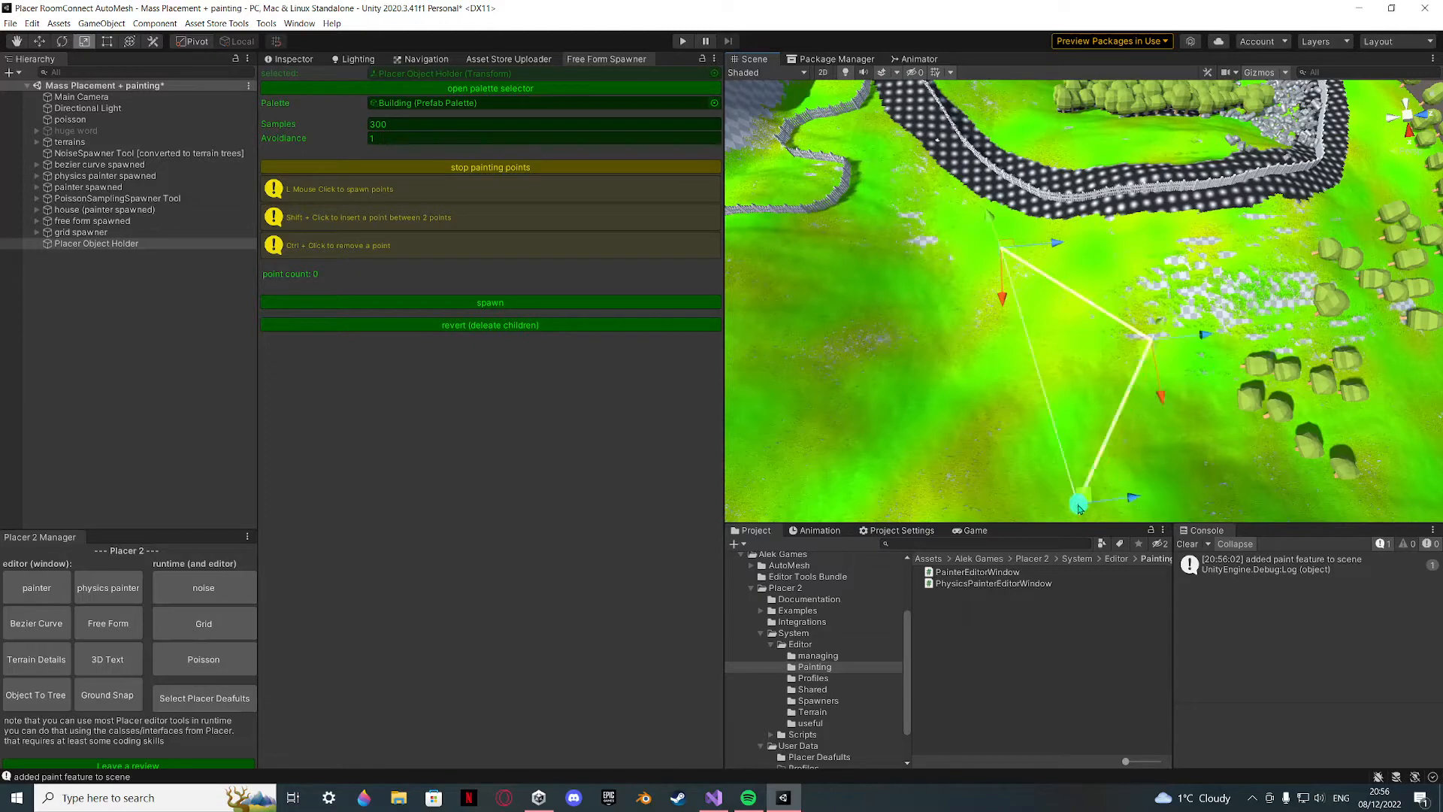
{"action": "left_click", "coordinate": [884, 448]}
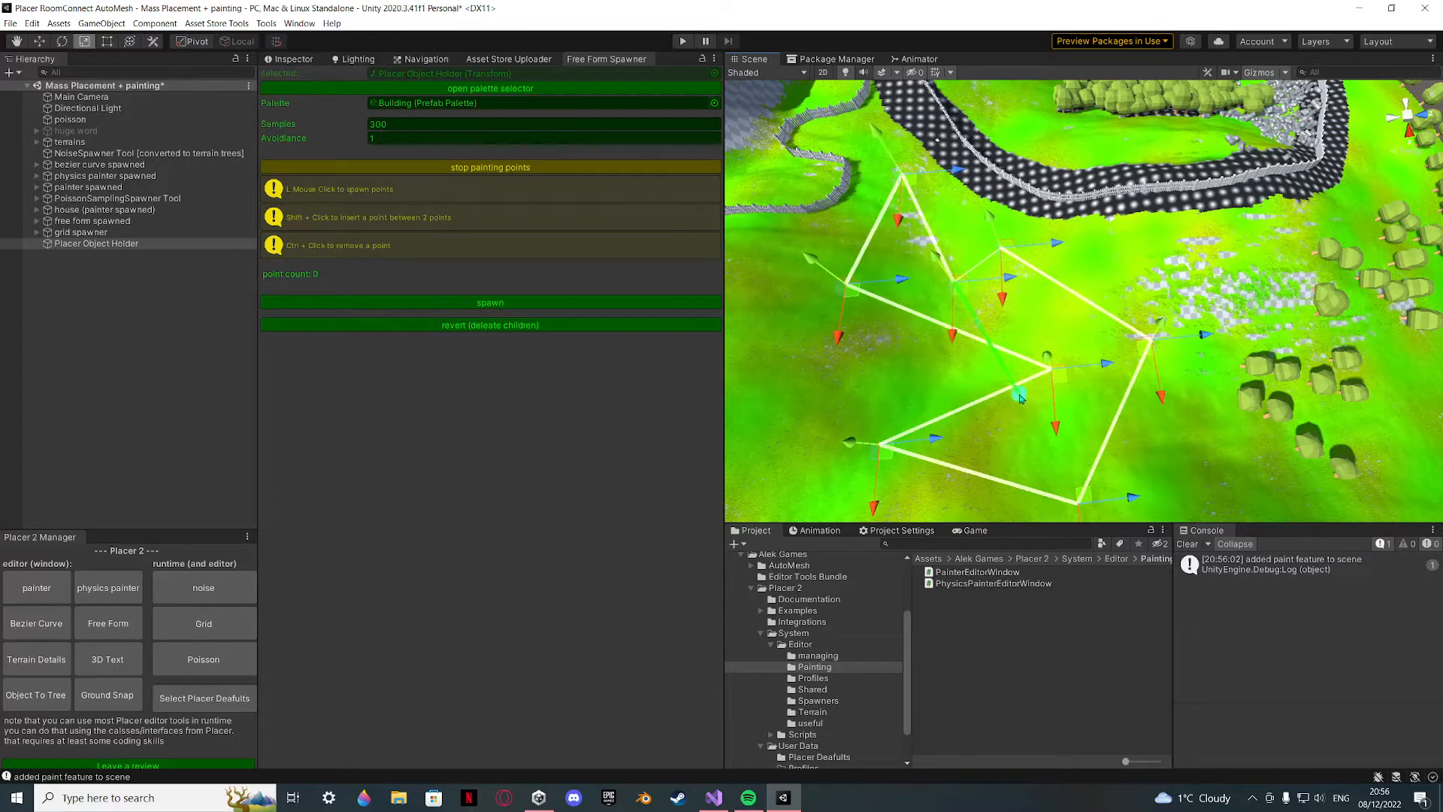
{"action": "left_click", "coordinate": [526, 167]}
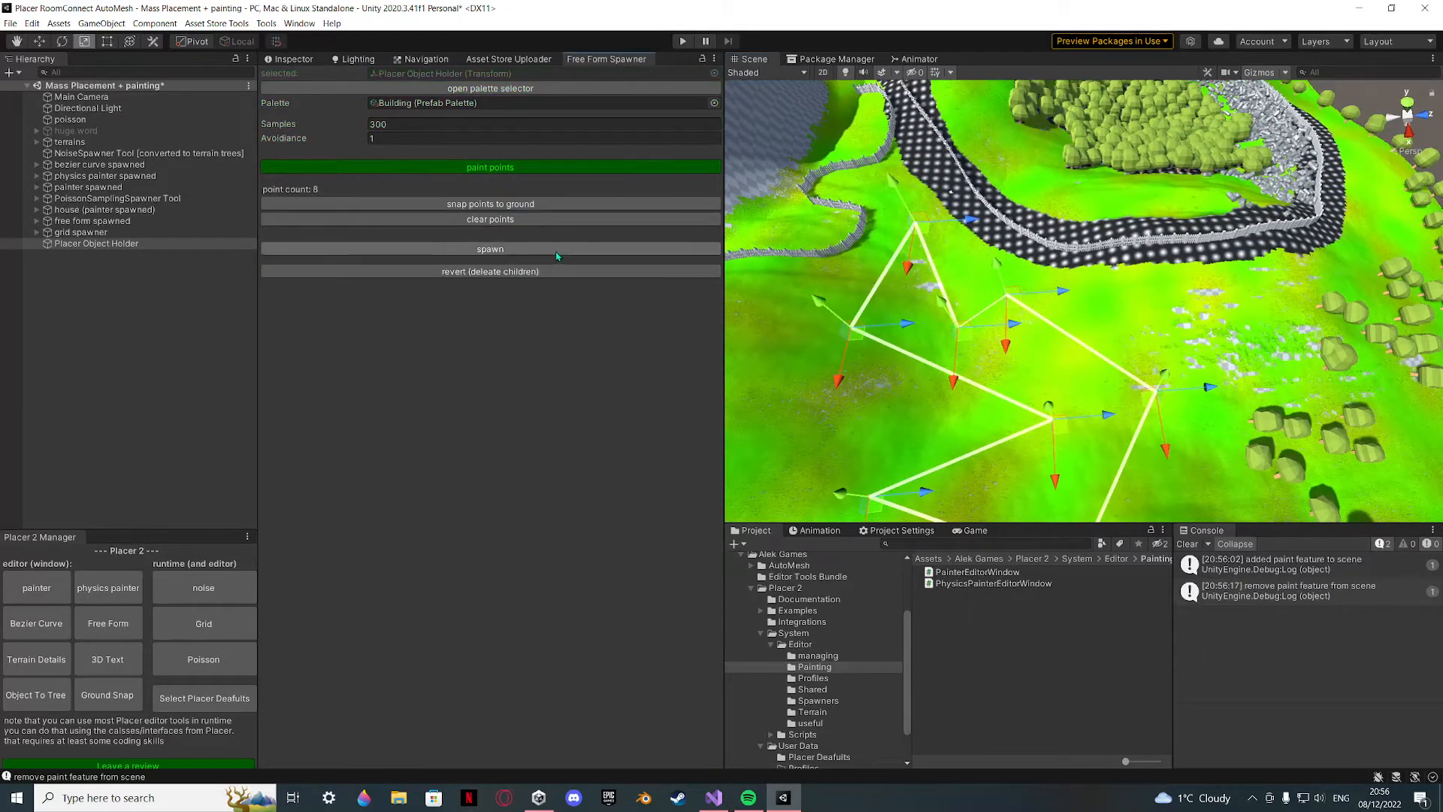
Set the palette to Tree and spawn trees inside the eight-point outline.
{"action": "left_click", "coordinate": [464, 90]}
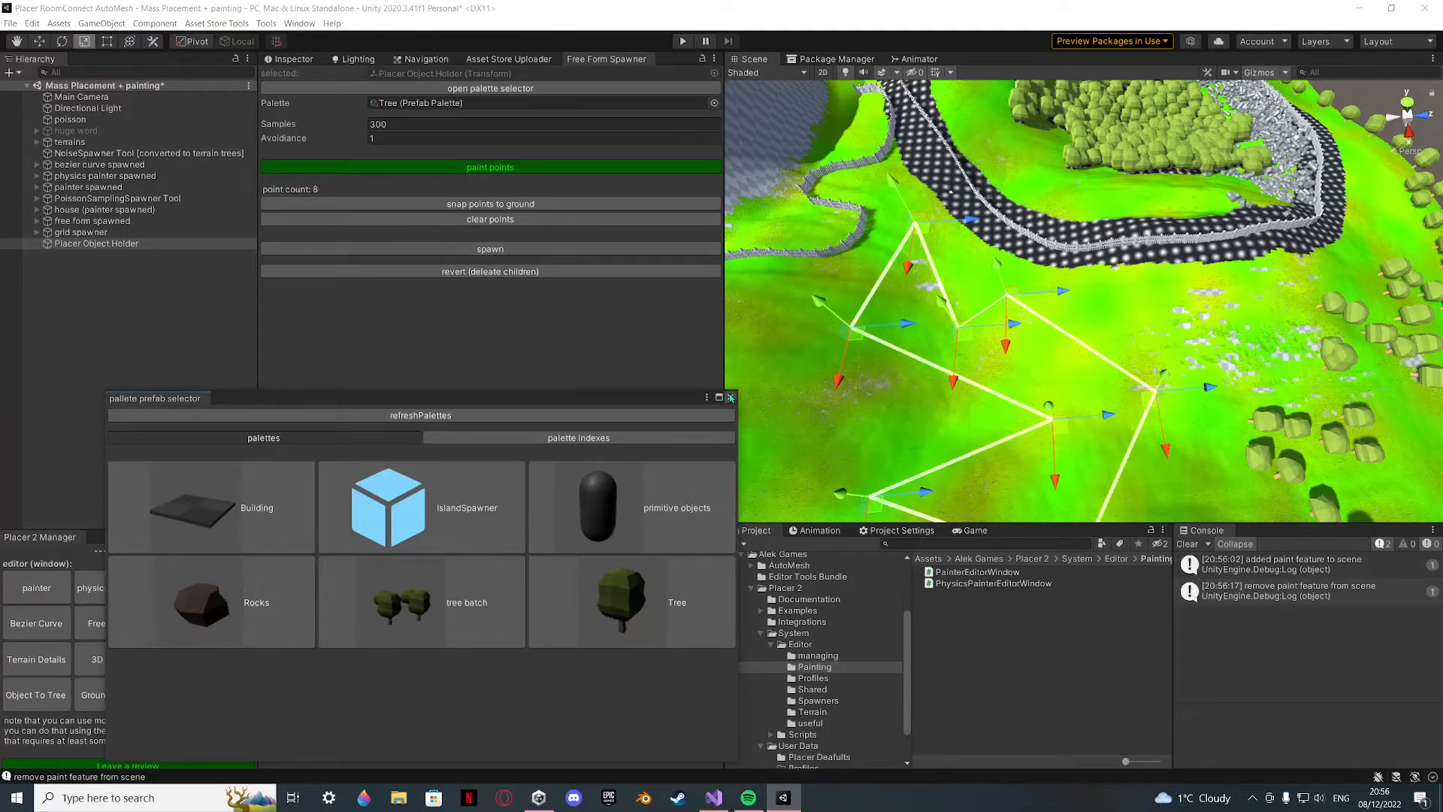
{"action": "left_click", "coordinate": [731, 396]}
{"action": "key", "text": "f"}
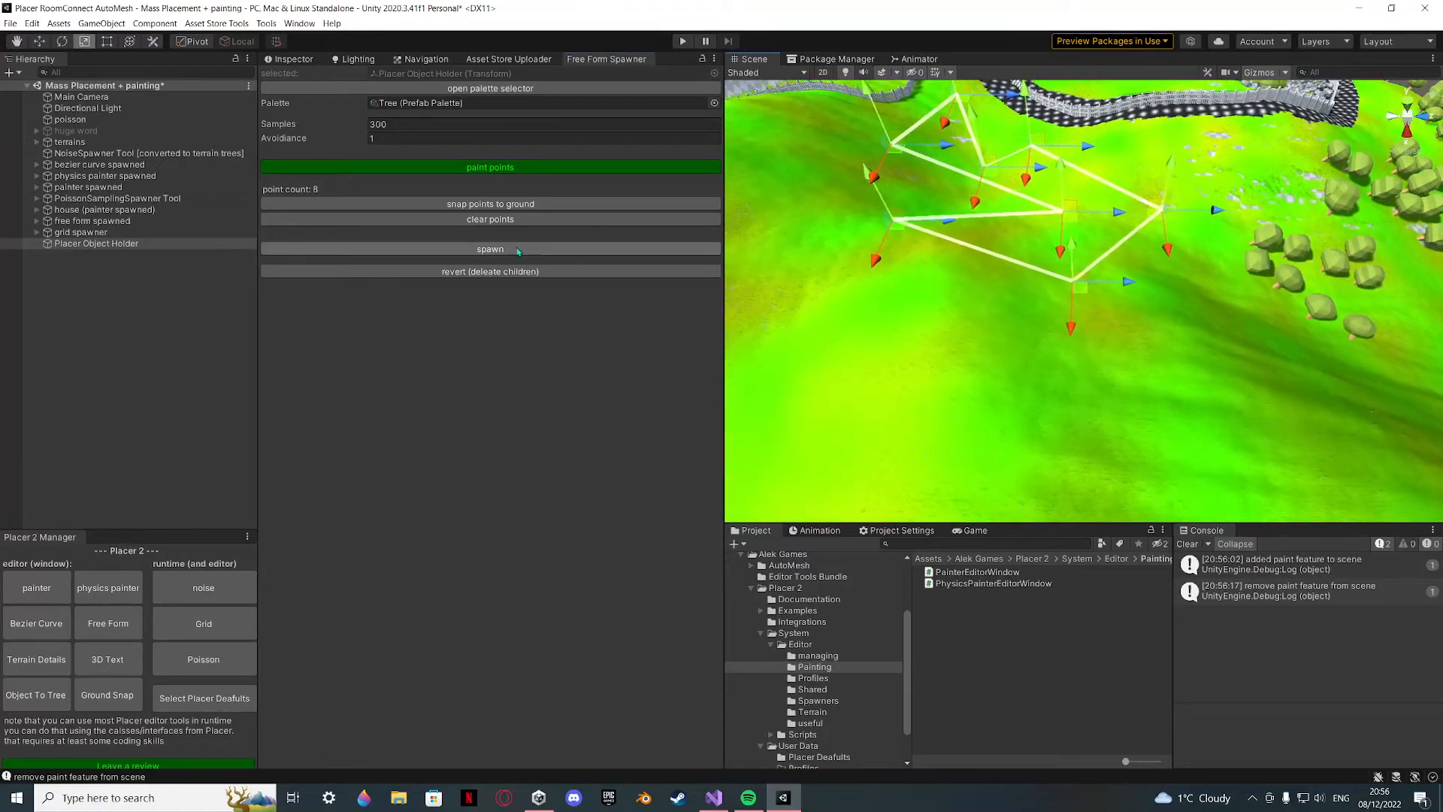
{"action": "left_click", "coordinate": [490, 249]}
{"action": "left_click_drag", "start_coordinate": [826, 361], "coordinate": [1221, 481], "text": "alt"}
Clear the outline points and delete the spawned trees, then paint a new six-point outline beside the road.
{"action": "left_click", "coordinate": [514, 219]}
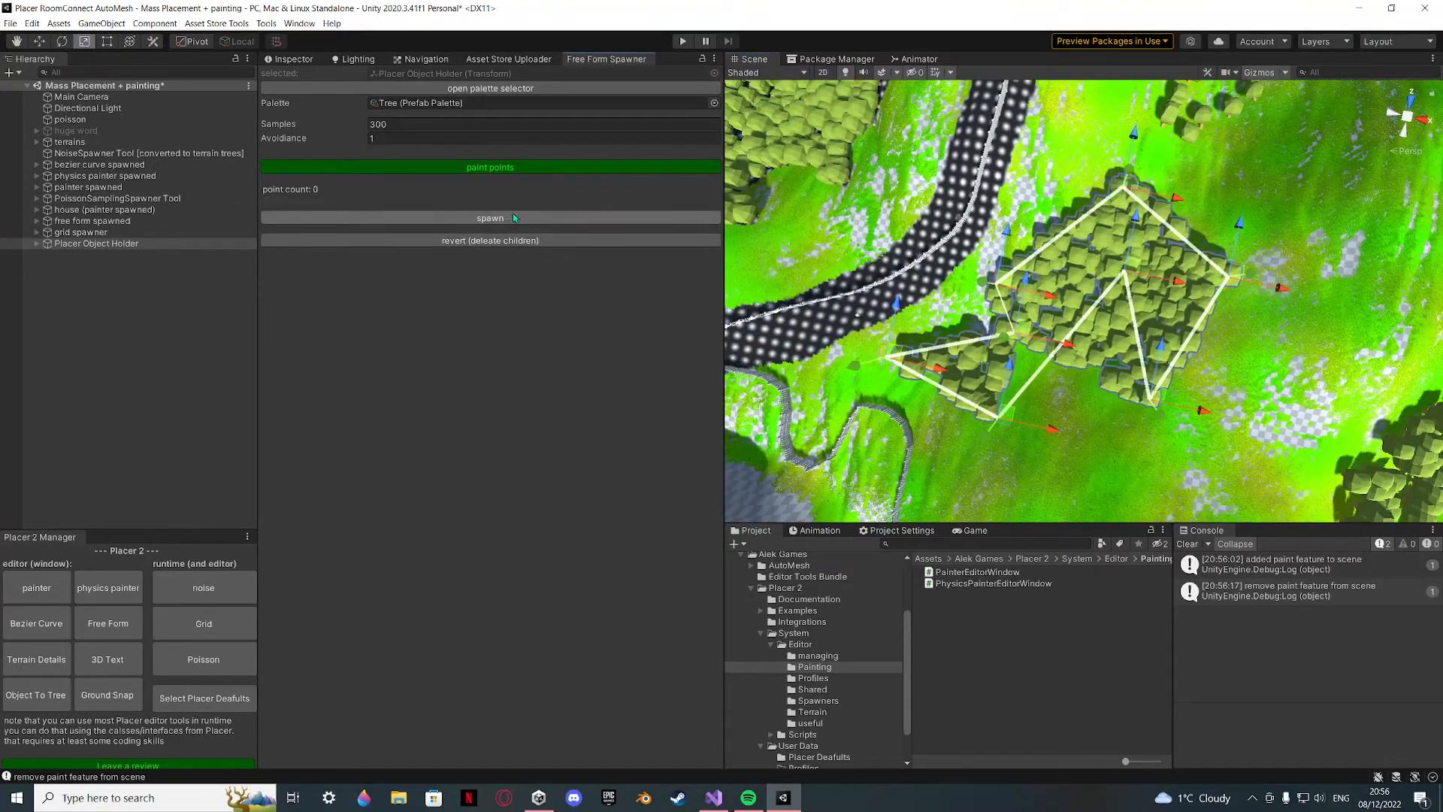
{"action": "left_click", "coordinate": [513, 243]}
{"action": "left_click", "coordinate": [519, 169]}
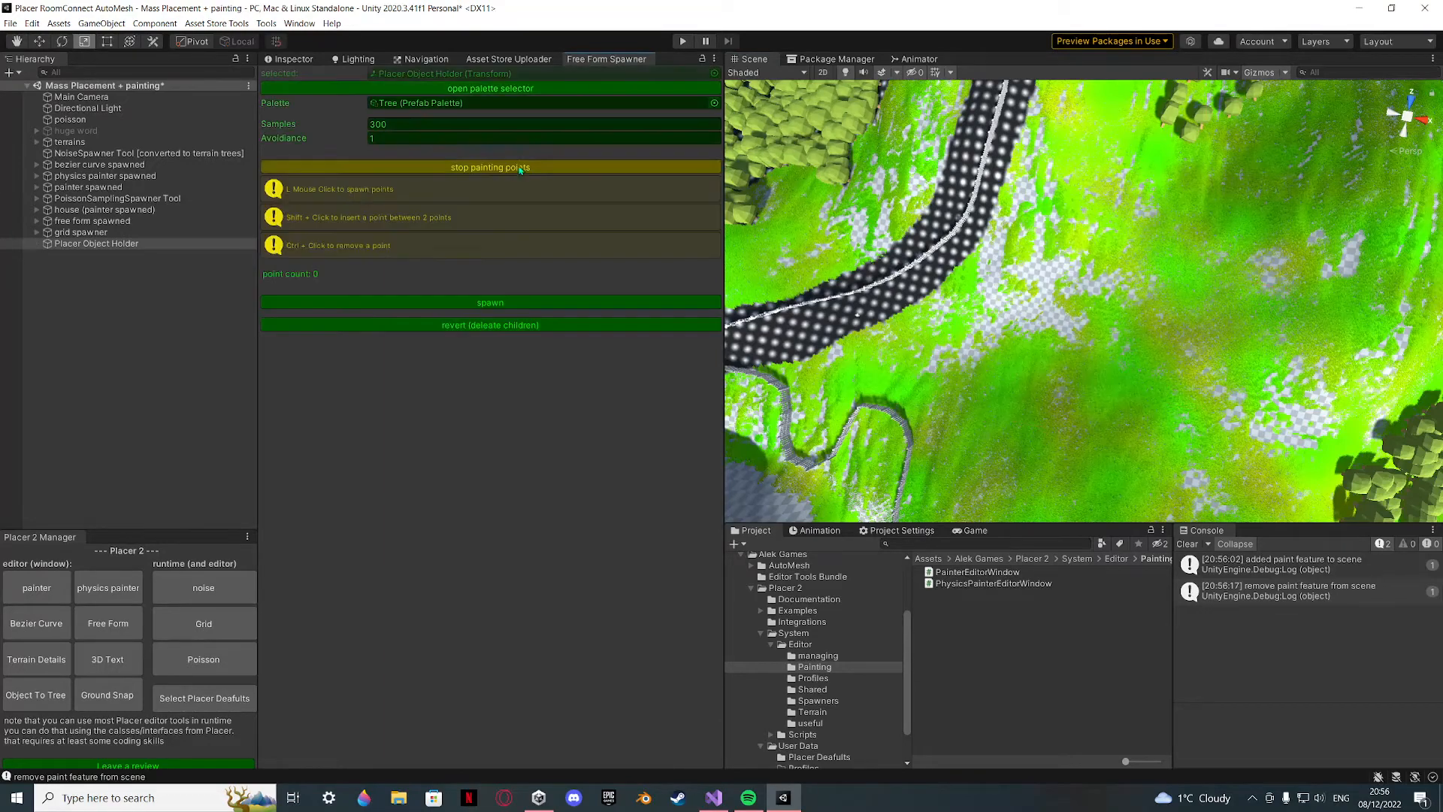
{"action": "left_click_drag", "start_coordinate": [924, 345], "coordinate": [887, 308], "text": "alt"}
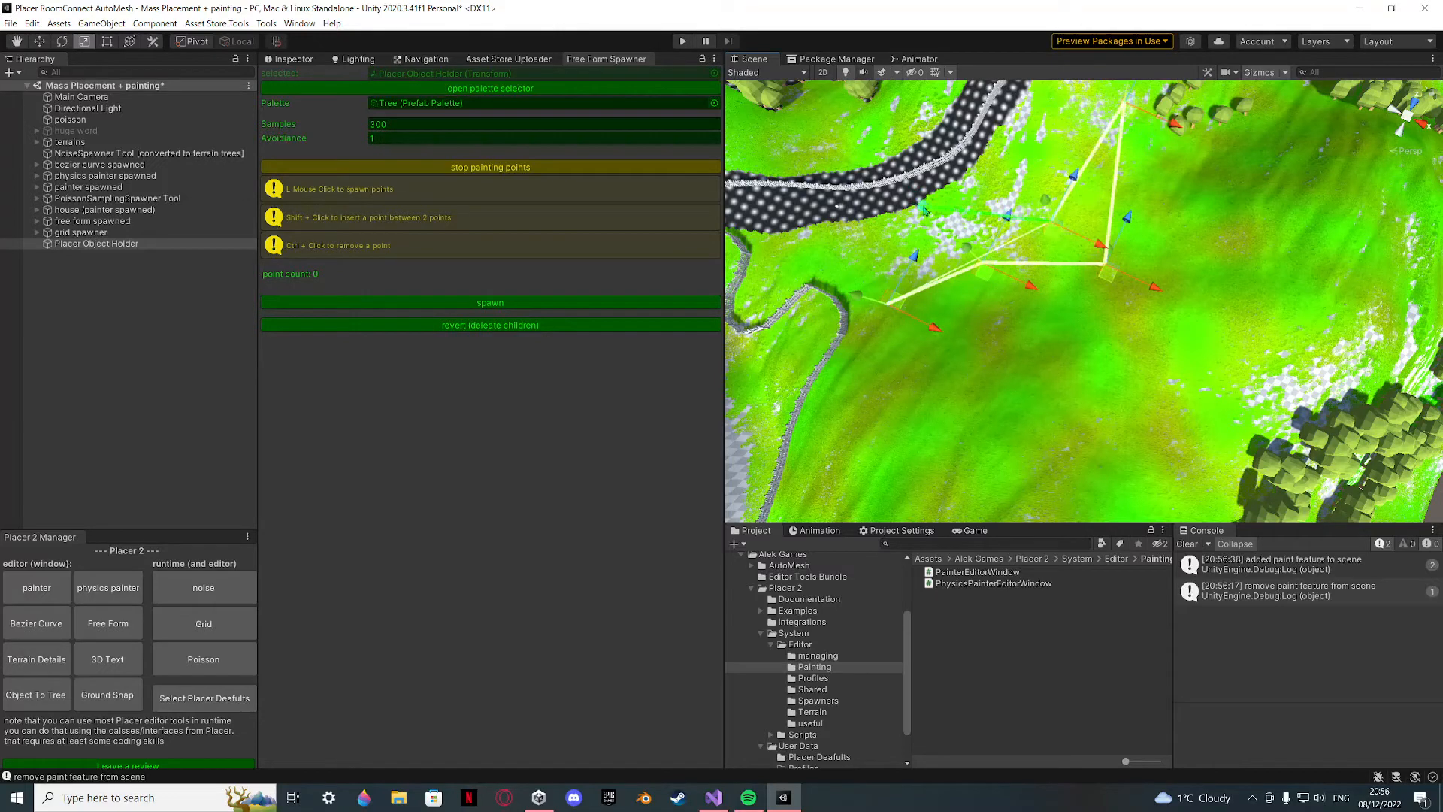
{"action": "left_click", "coordinate": [526, 167]}
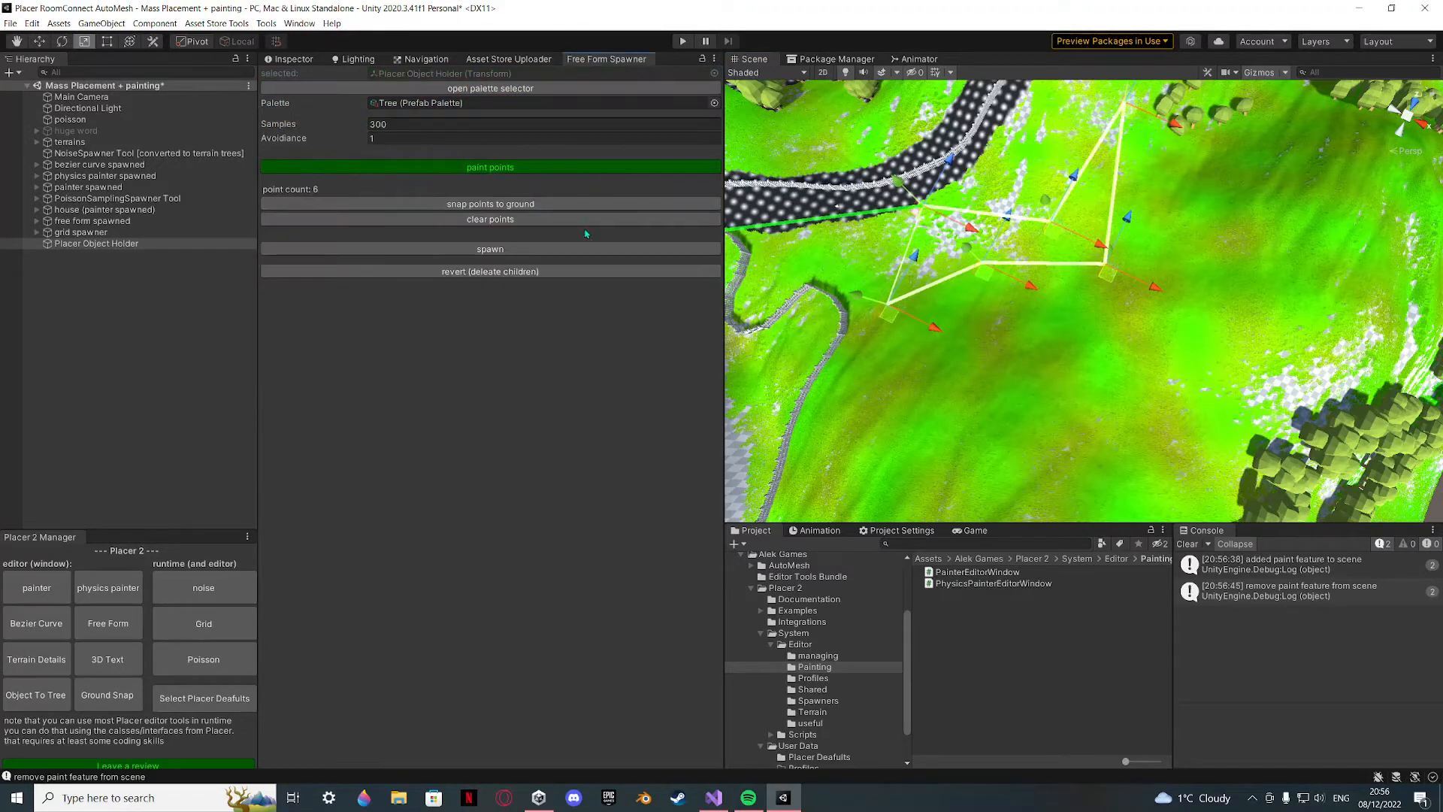
Spawn trees inside the six-point outline and inspect how they fill the shape.
{"action": "left_click", "coordinate": [566, 248]}
{"action": "left_click_drag", "start_coordinate": [976, 346], "coordinate": [1150, 391], "text": "alt"}
{"action": "scroll", "coordinate": [1042, 428], "scroll_direction": "up", "scroll_amount": 5}
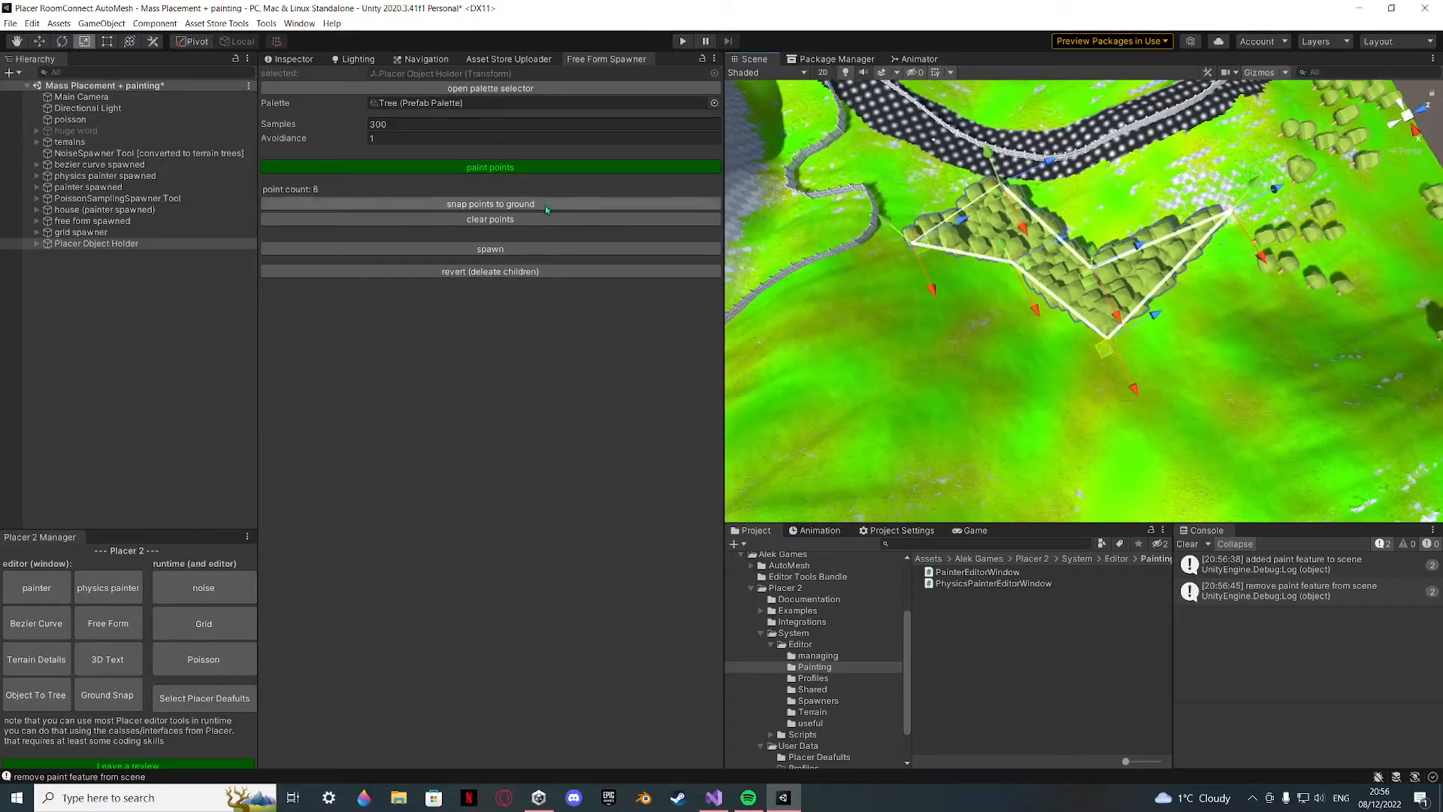
Replace the six-point outline and its trees with a nine-point outline beside the road, filled with spawned trees.
{"action": "left_click", "coordinate": [539, 219]}
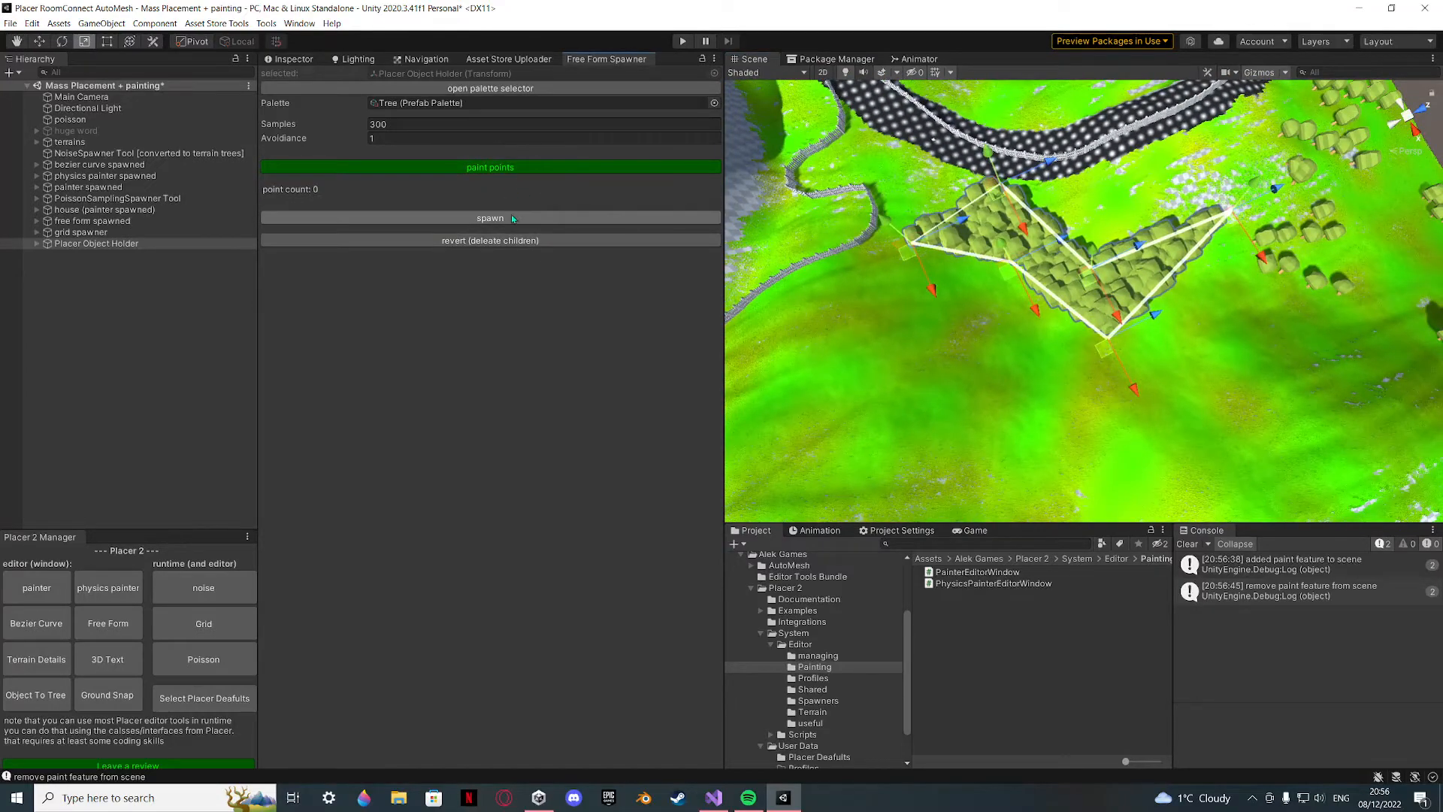
{"action": "left_click", "coordinate": [510, 240]}
{"action": "left_click", "coordinate": [510, 169]}
{"action": "left_click", "coordinate": [1140, 259]}
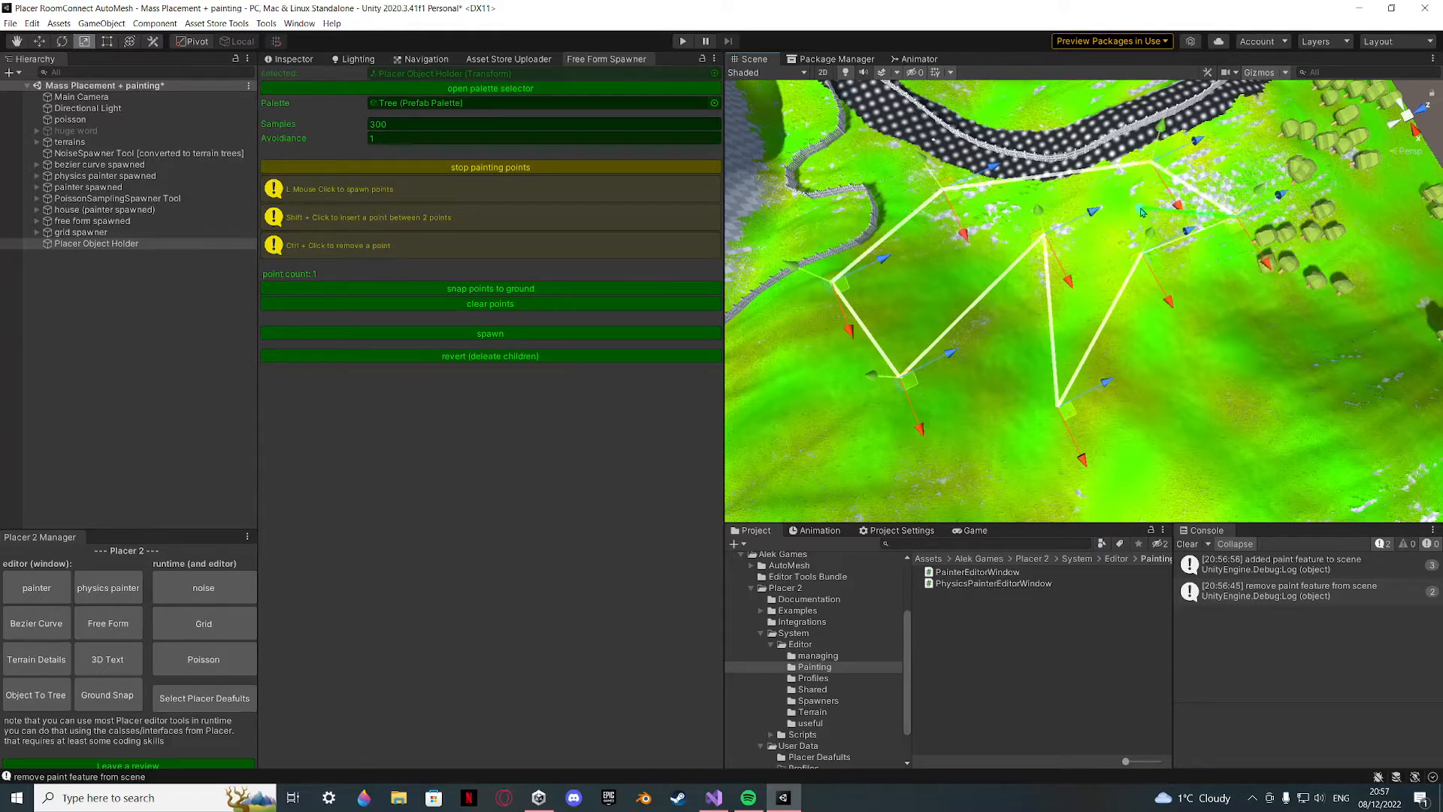
{"action": "left_click", "coordinate": [564, 167]}
{"action": "left_click", "coordinate": [544, 249]}
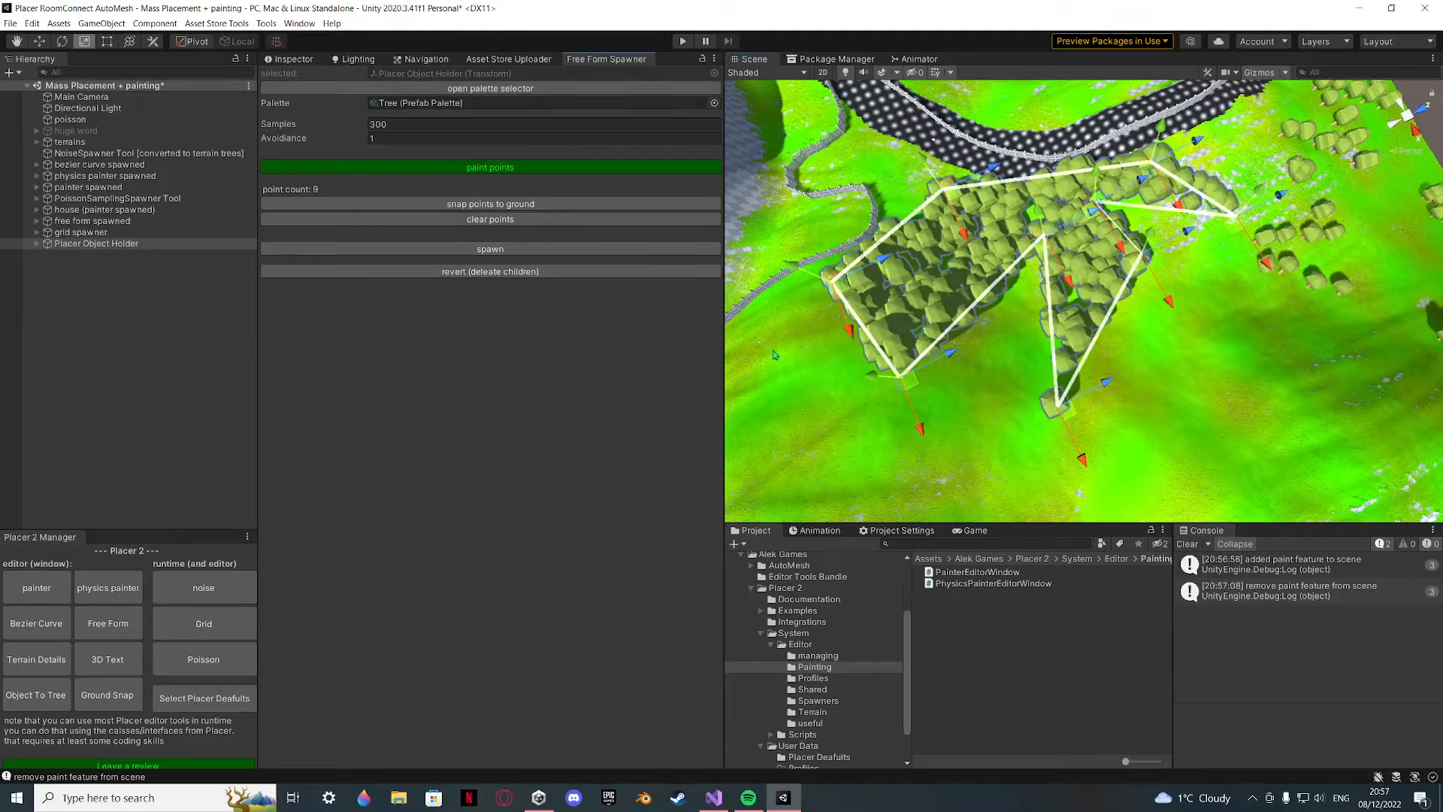
Move the outline's inner notch point uphill between its two tips and regenerate the trees inside the nine-point shape.
{"action": "key", "text": "w"}
{"action": "right_click_drag", "start_coordinate": [861, 354], "coordinate": [143, 438]}
{"action": "key", "text": "s"}
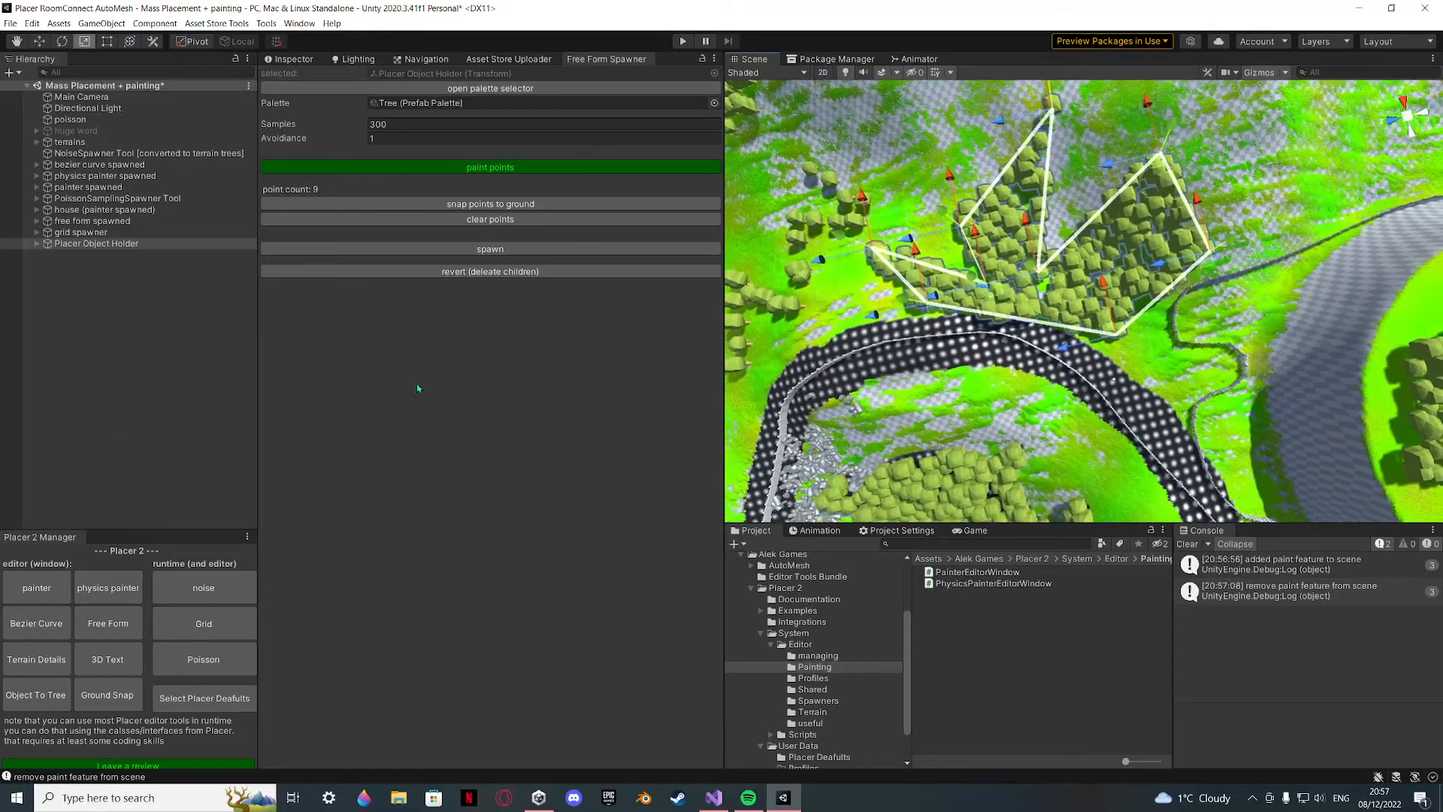
{"action": "right_click_drag", "start_coordinate": [969, 349], "coordinate": [1005, 346]}
{"action": "key", "text": "w"}
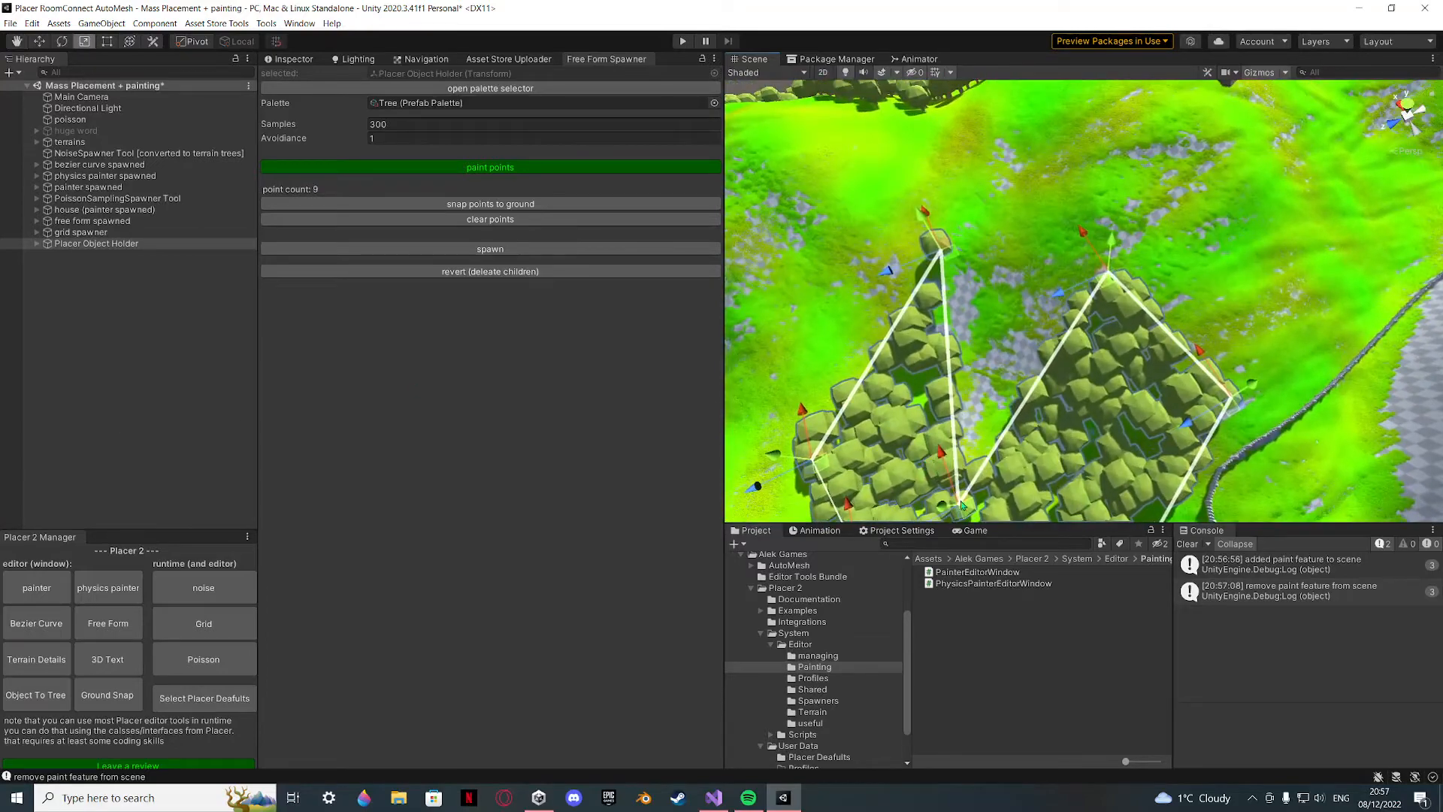
{"action": "left_click_drag", "start_coordinate": [967, 510], "coordinate": [1043, 227]}
{"action": "right_click_drag", "start_coordinate": [999, 259], "coordinate": [870, 372]}
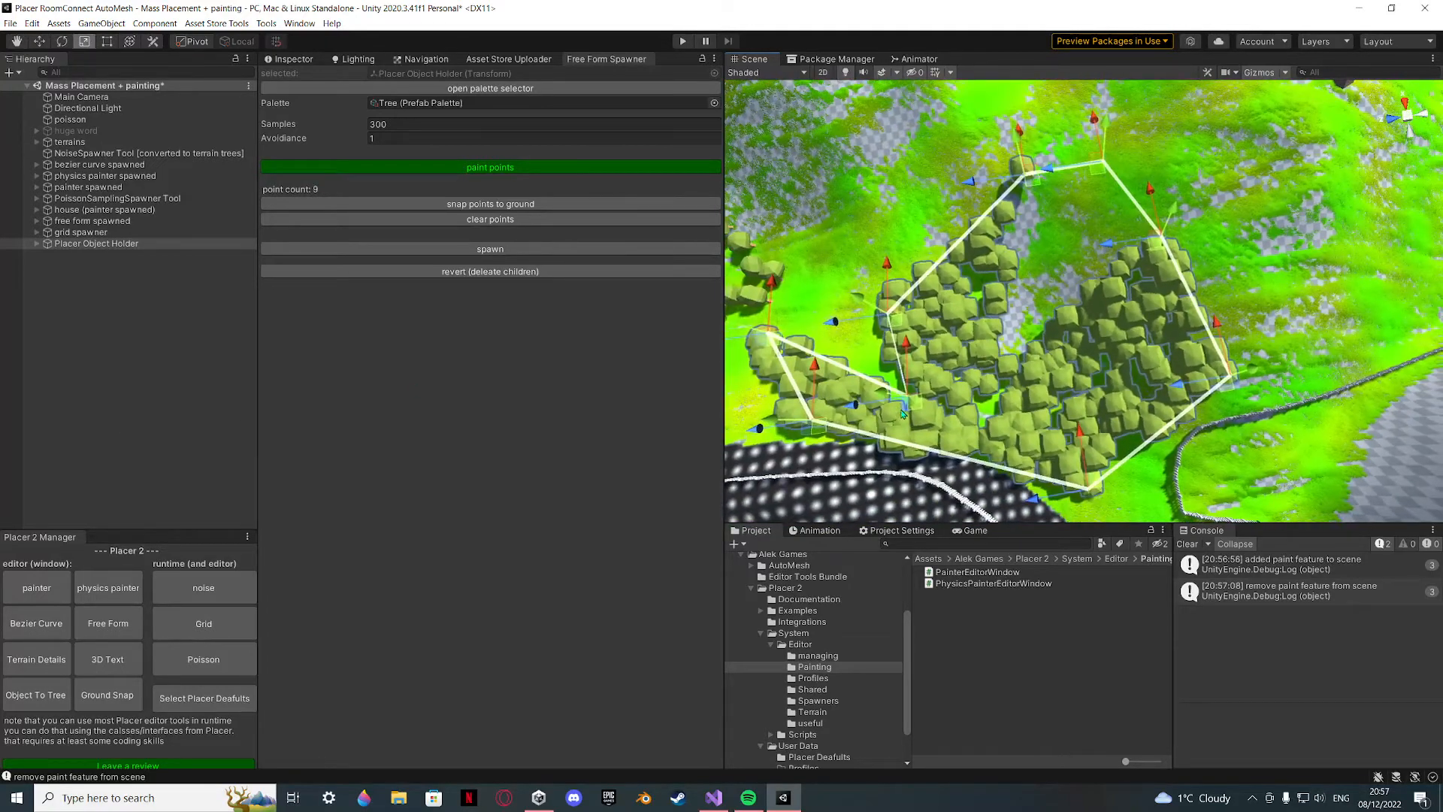
{"action": "left_click", "coordinate": [492, 272]}
{"action": "left_click_drag", "start_coordinate": [958, 391], "coordinate": [1052, 350], "text": "alt"}
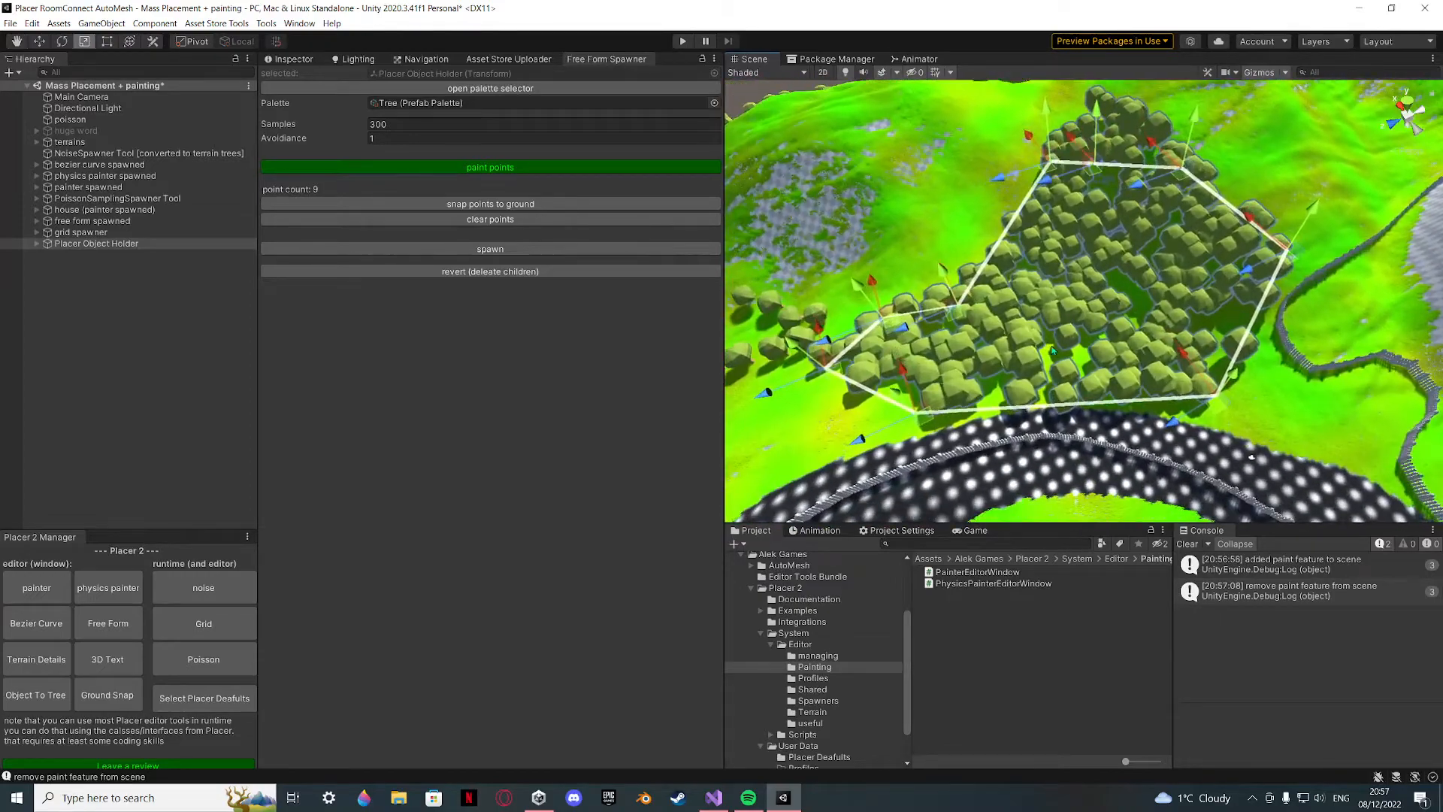
Delete the spawned trees, then pull an uphill outline point farther up the slope and snap the points to the ground.
{"action": "right_click_drag", "start_coordinate": [1062, 279], "coordinate": [1026, 278]}
{"action": "key", "text": "w"}
{"action": "key", "text": "s"}
{"action": "key", "text": "a"}
{"action": "key", "text": "s"}
{"action": "left_click", "coordinate": [569, 271]}
{"action": "scroll", "coordinate": [1134, 193], "scroll_direction": "up", "scroll_amount": 5}
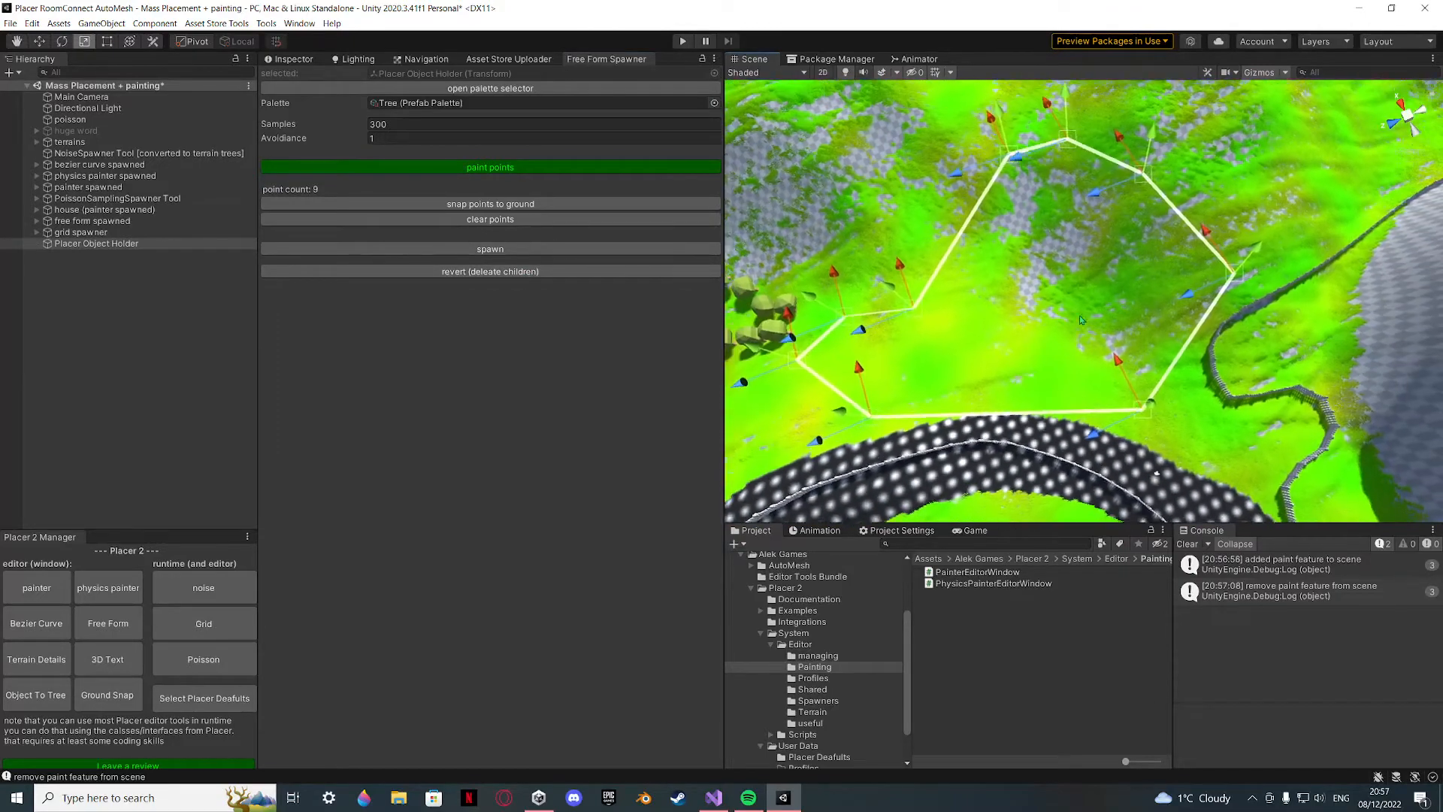
{"action": "left_click_drag", "start_coordinate": [1036, 312], "coordinate": [866, 325]}
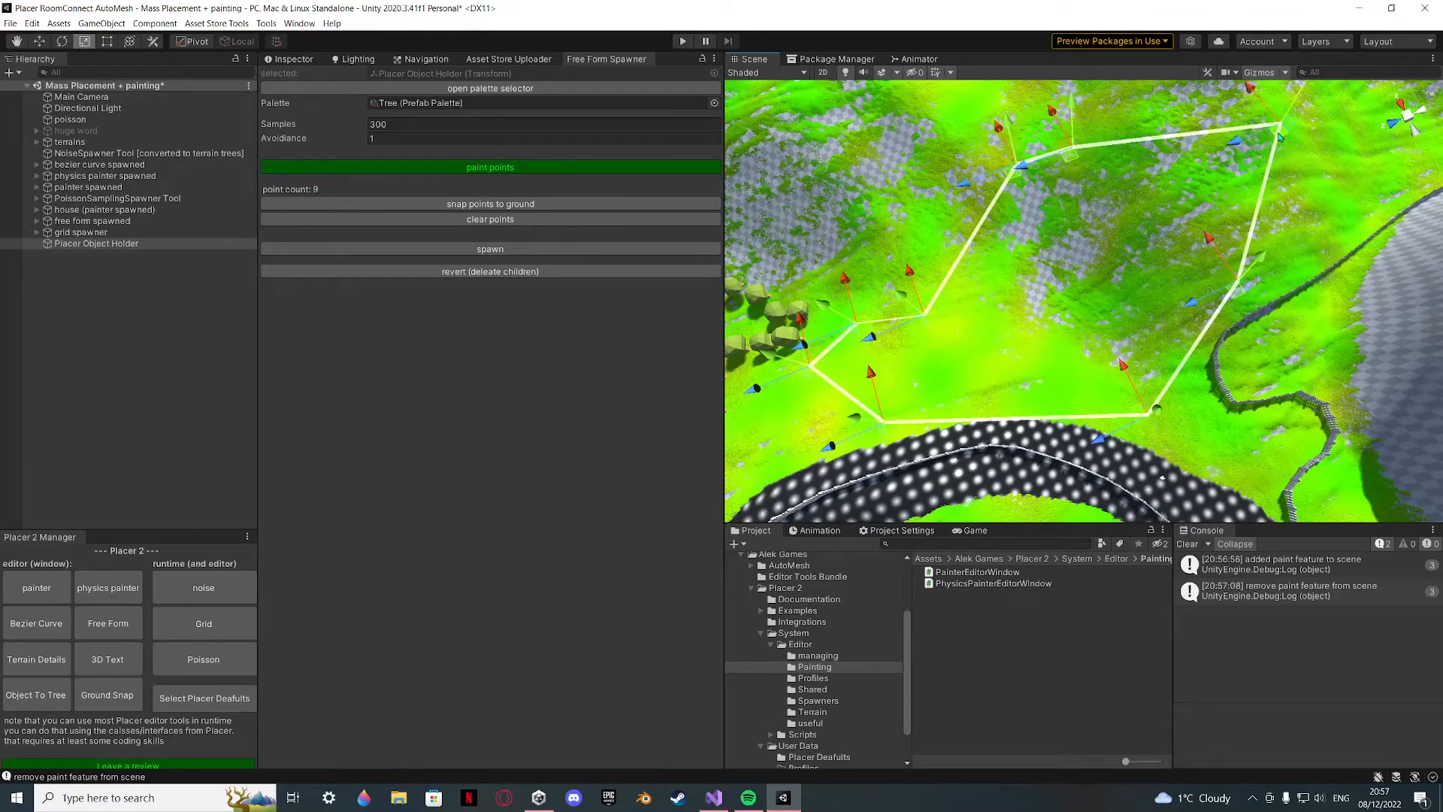
{"action": "key", "text": "s"}
{"action": "right_click_drag", "start_coordinate": [1280, 138], "coordinate": [1375, 47]}
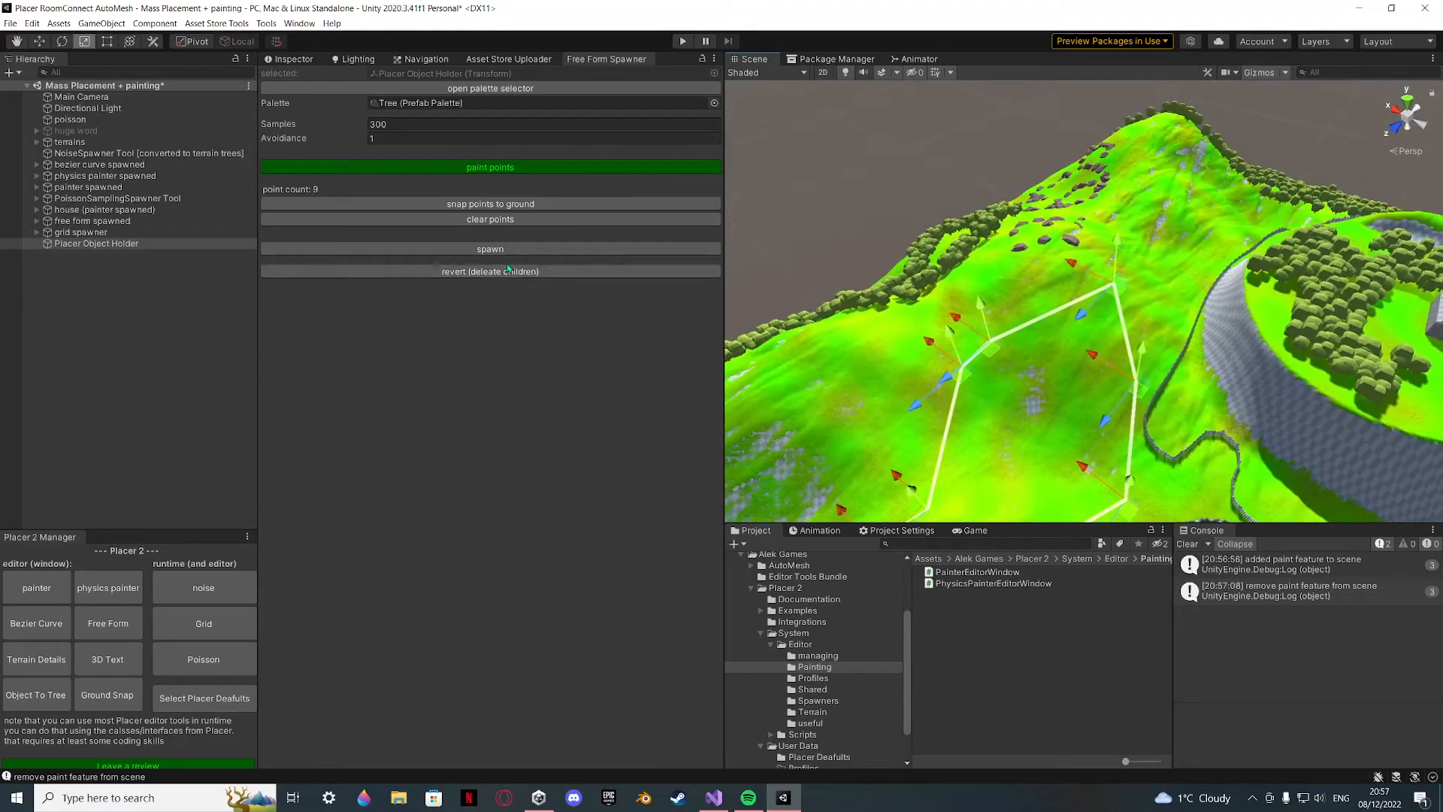
{"action": "left_click", "coordinate": [516, 204]}
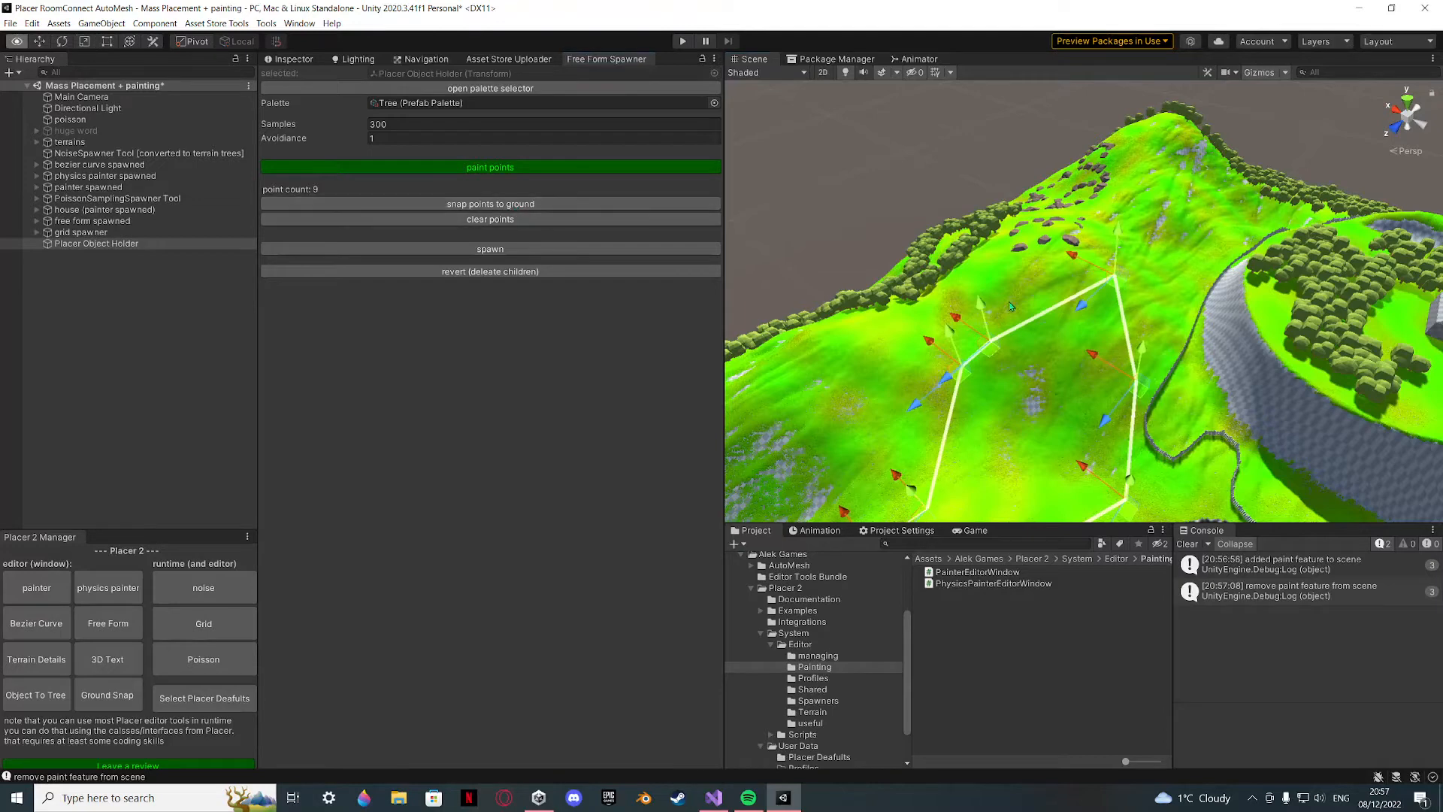
Spread the outline's uphill points into a wider area, snap them to the ground and spawn trees inside.
{"action": "left_click_drag", "start_coordinate": [1008, 301], "coordinate": [931, 308], "text": "alt"}
{"action": "scroll", "coordinate": [930, 308], "scroll_direction": "up", "scroll_amount": 5}
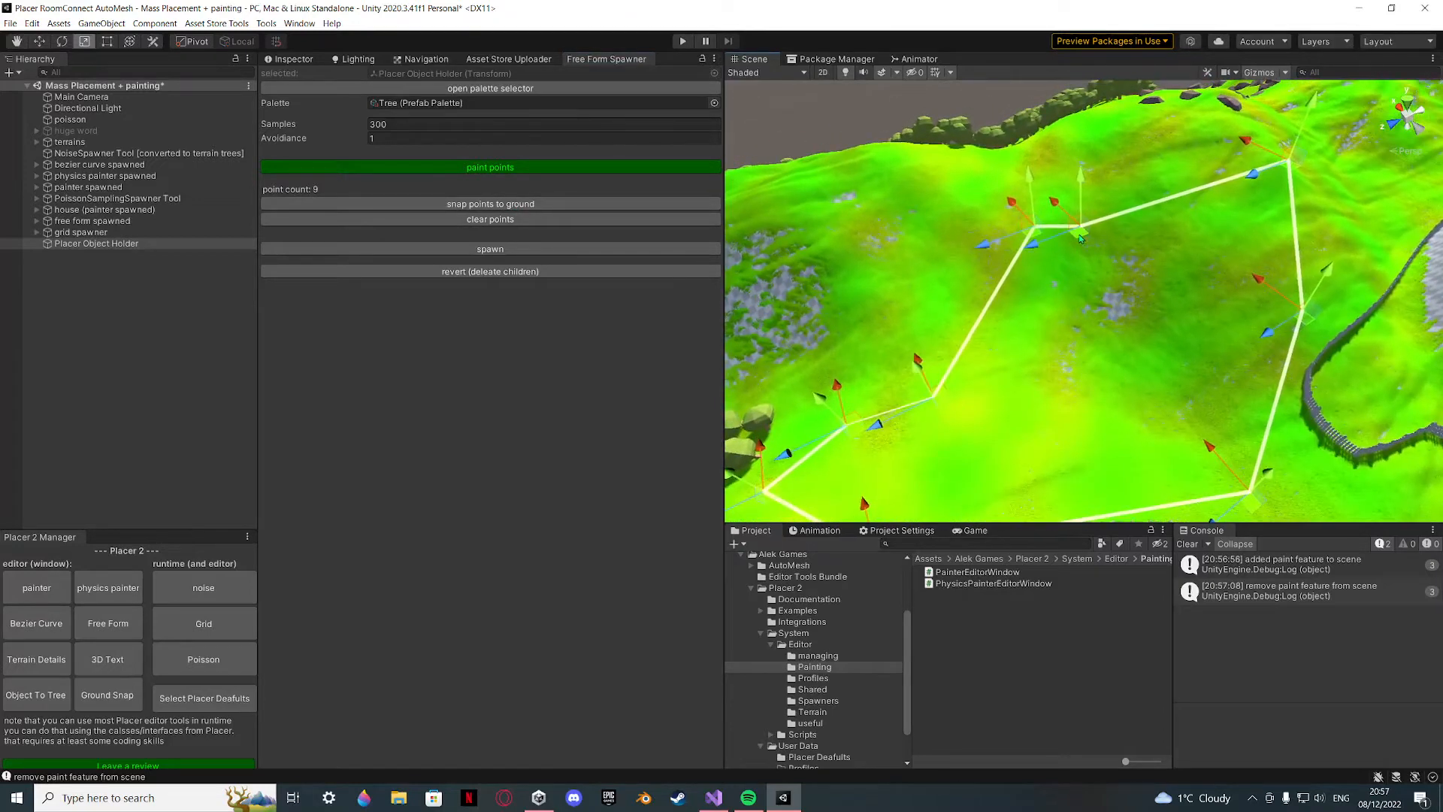
{"action": "left_click_drag", "start_coordinate": [1079, 237], "coordinate": [1115, 335]}
{"action": "scroll", "coordinate": [973, 363], "scroll_direction": "down", "scroll_amount": 3}
{"action": "right_click_drag", "start_coordinate": [974, 363], "coordinate": [980, 331]}
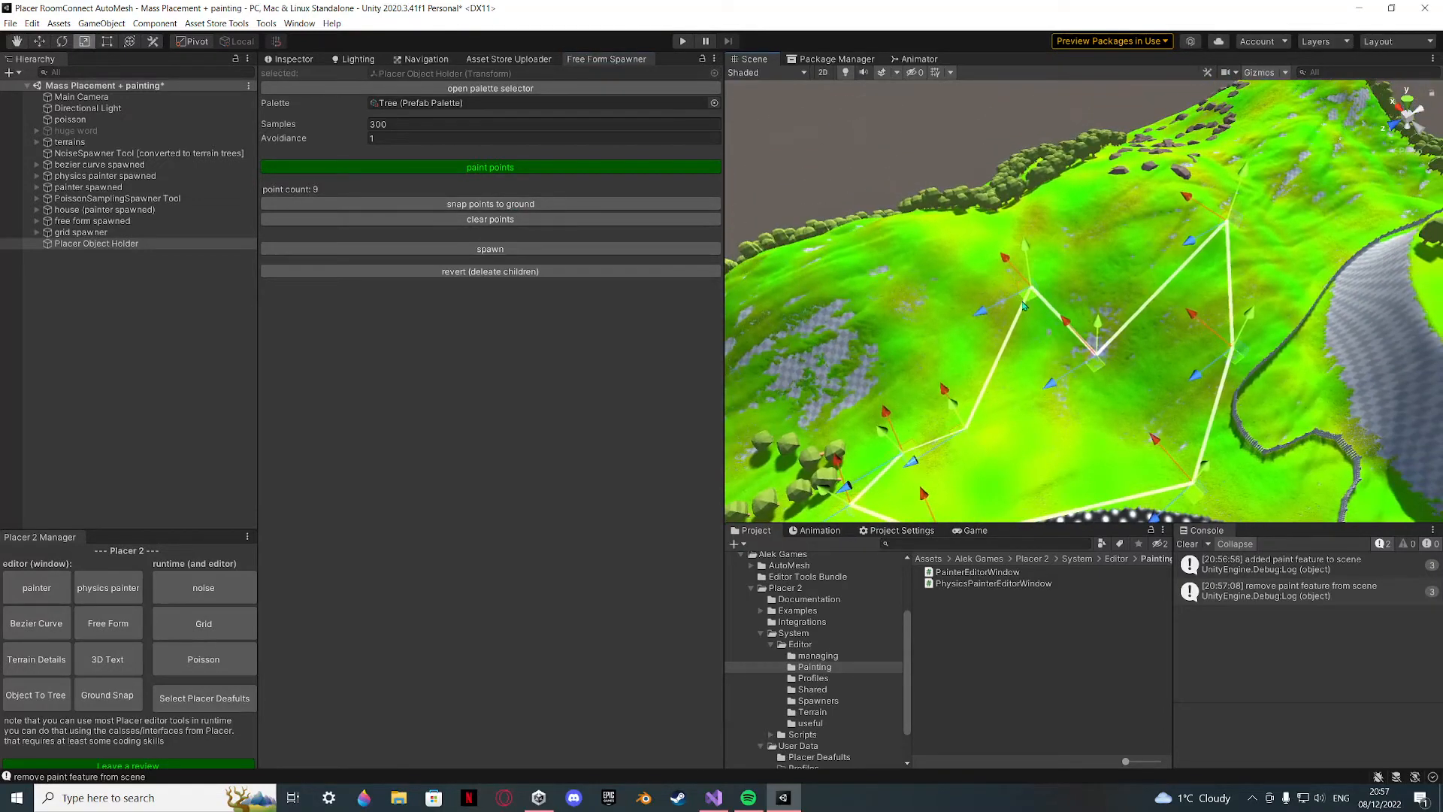
{"action": "left_click_drag", "start_coordinate": [1034, 292], "coordinate": [970, 384]}
{"action": "left_click_drag", "start_coordinate": [1097, 368], "coordinate": [878, 252]}
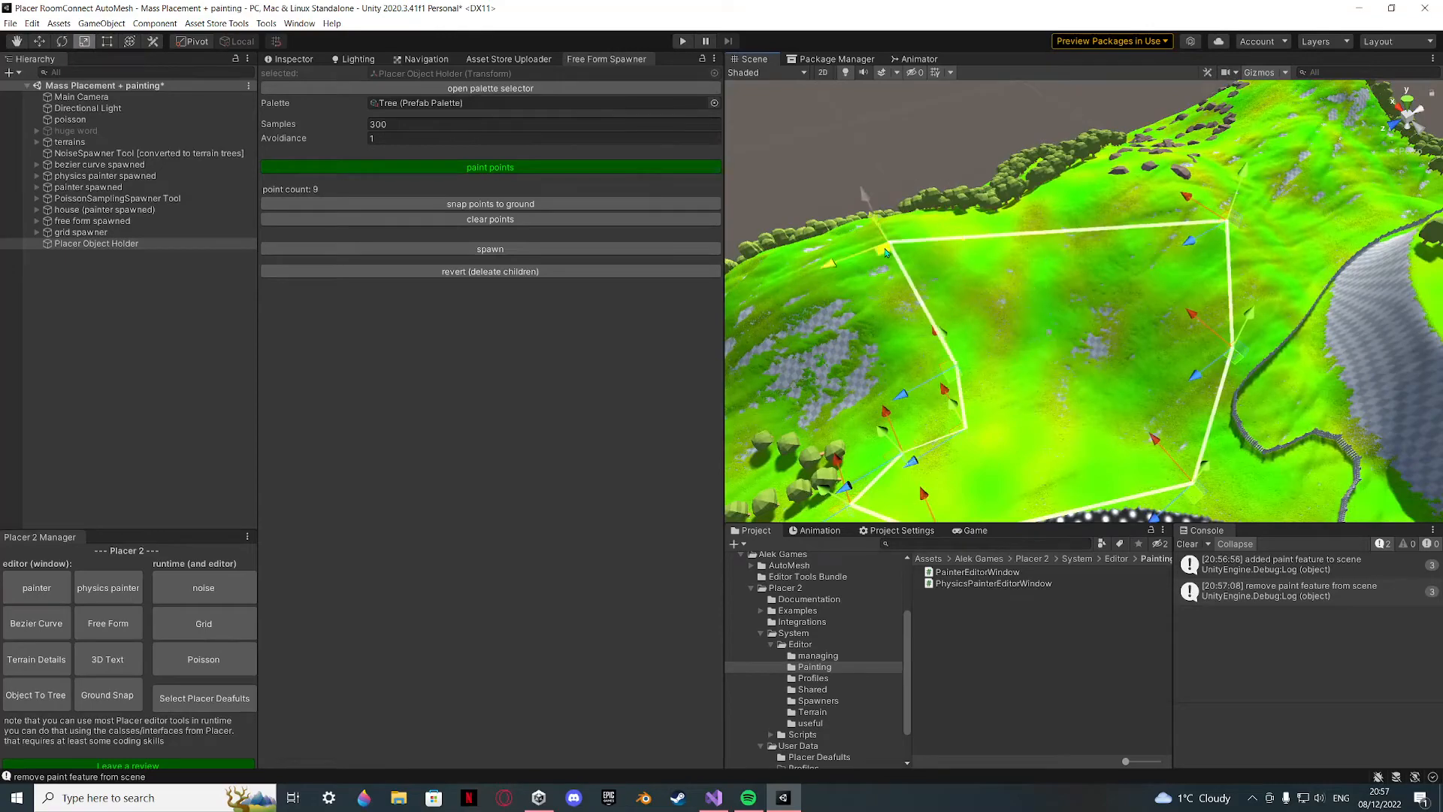
{"action": "left_click", "coordinate": [564, 203]}
{"action": "left_click", "coordinate": [541, 251]}
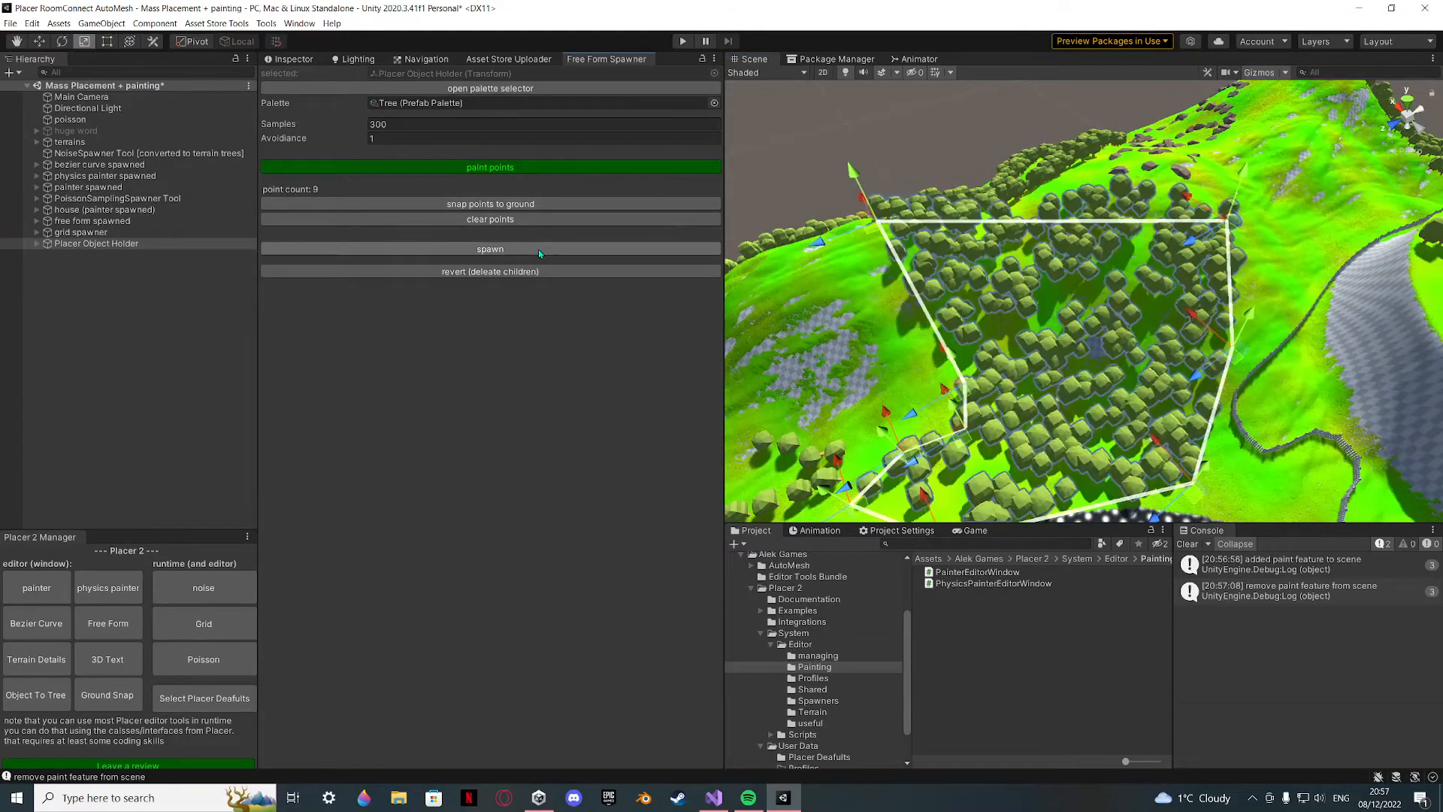
Pull the outline point facing the walled plateau inward to form a notch, snap the points to the ground and regenerate the trees.
{"action": "scroll", "coordinate": [1029, 360], "scroll_direction": "down", "scroll_amount": 1}
{"action": "mouse_move", "coordinate": [1029, 360]}
{"action": "right_mouse_down"}
{"action": "mouse_move", "coordinate": [1034, 411]}
{"action": "mouse_move", "coordinate": [1023, 366]}
{"action": "right_mouse_up"}
{"action": "left_click_drag", "start_coordinate": [1163, 288], "coordinate": [1067, 255]}
{"action": "left_click", "coordinate": [510, 205]}
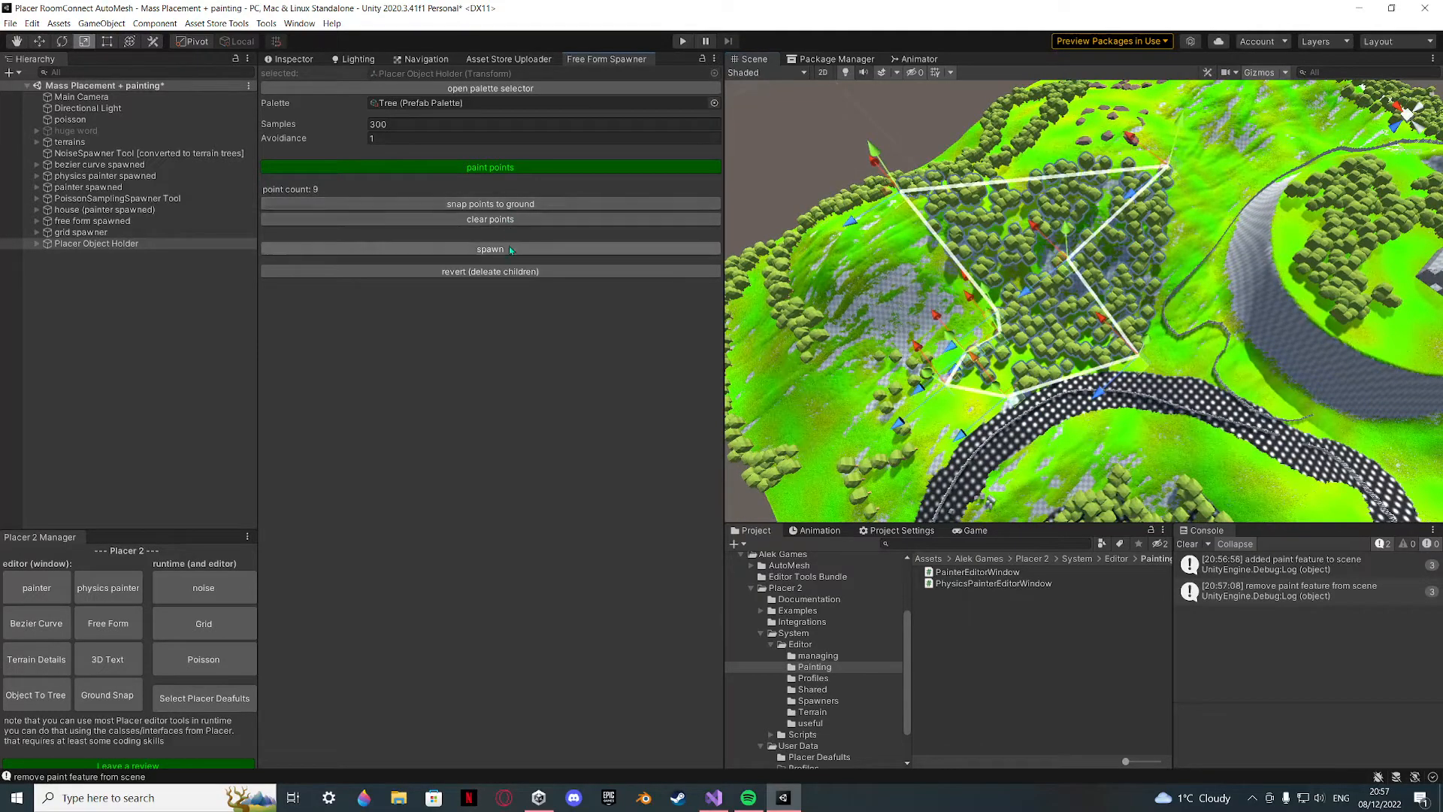
{"action": "left_click", "coordinate": [508, 271]}
{"action": "left_click", "coordinate": [514, 205]}
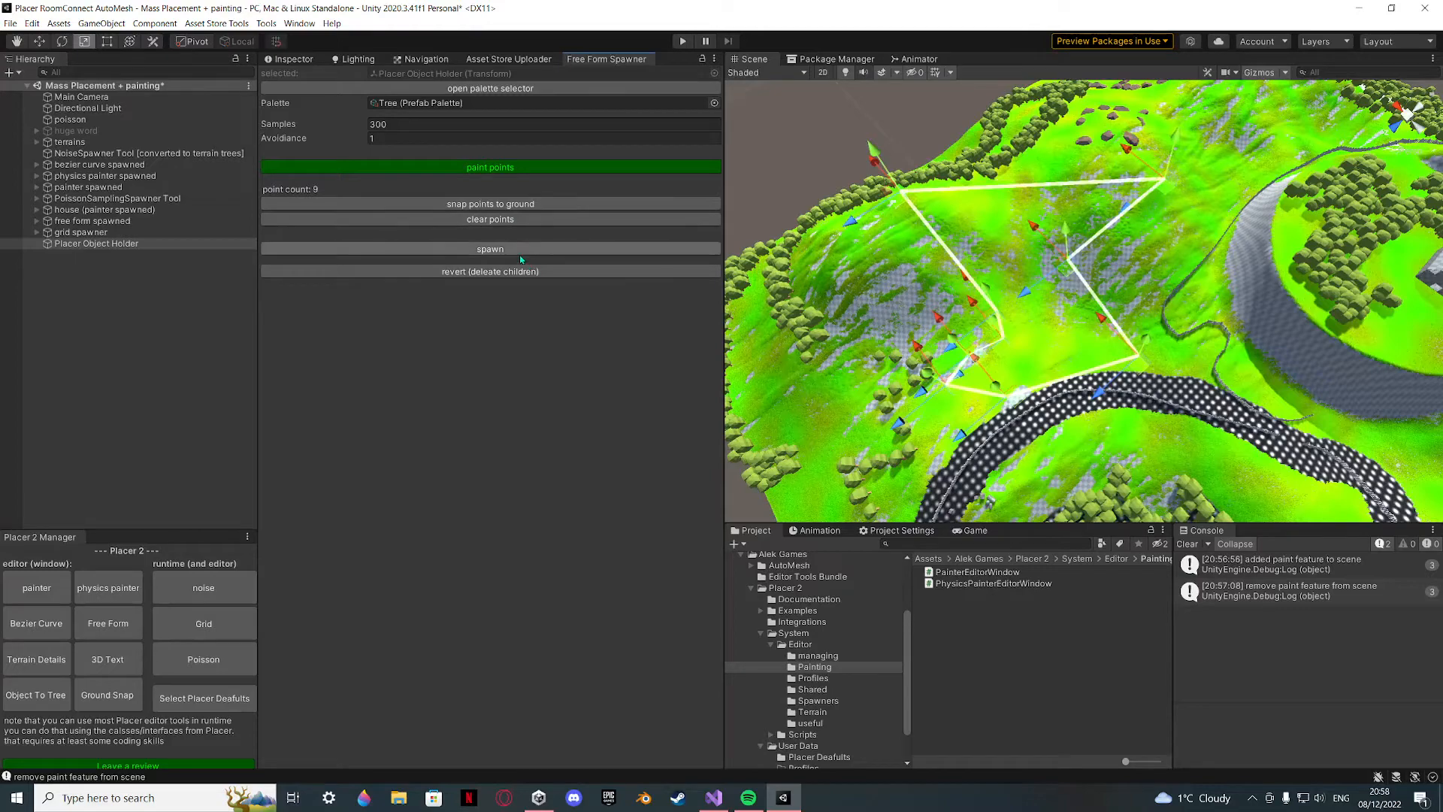
{"action": "left_click", "coordinate": [520, 254]}
{"action": "right_click_drag", "start_coordinate": [1010, 353], "coordinate": [1120, 195]}
{"action": "scroll", "coordinate": [1099, 205], "scroll_direction": "down", "scroll_amount": 6}
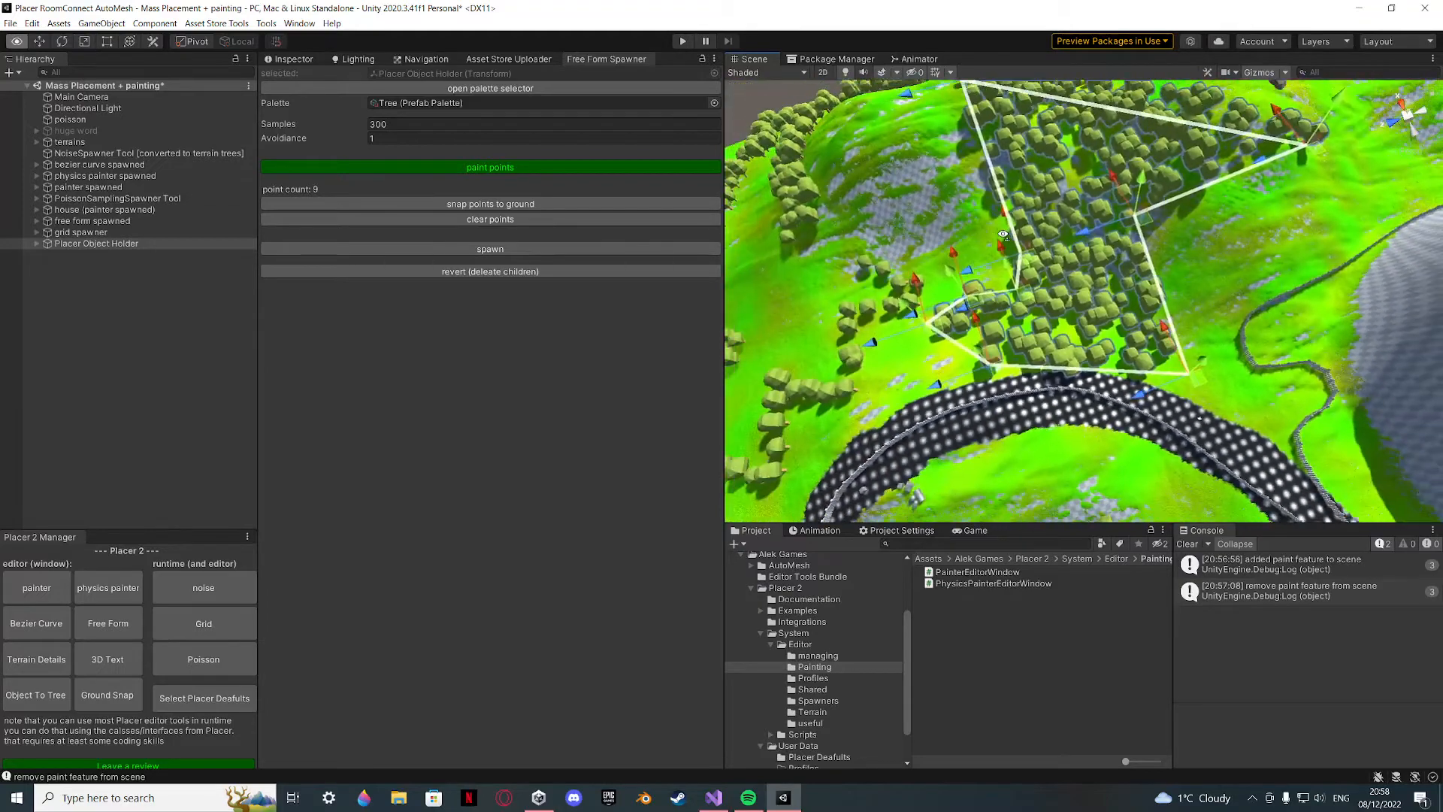
{"action": "right_click_drag", "start_coordinate": [1057, 262], "coordinate": [1128, 244]}
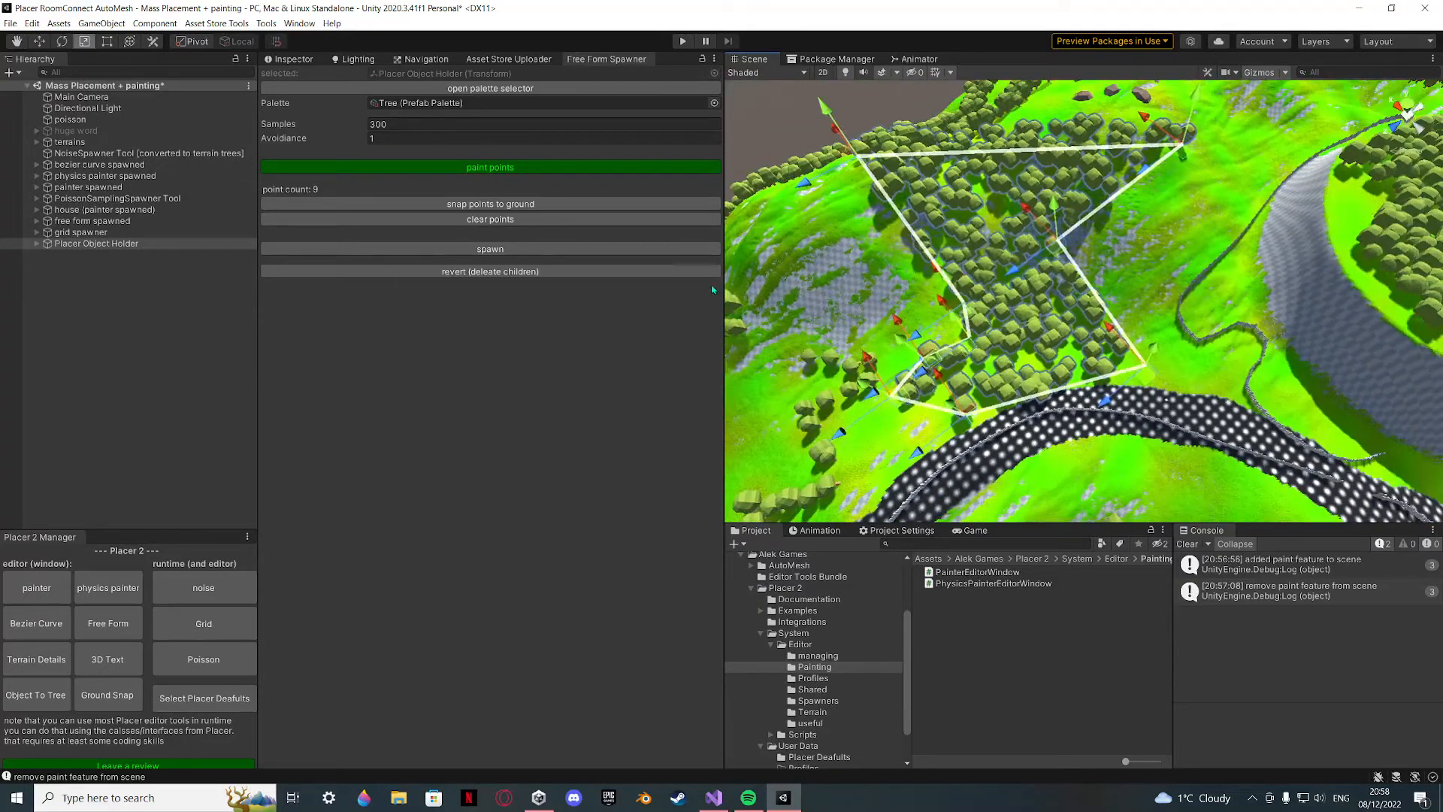
Clear the outline points, delete the spawned trees and close the Free Form Spawner.
{"action": "left_click", "coordinate": [490, 219]}
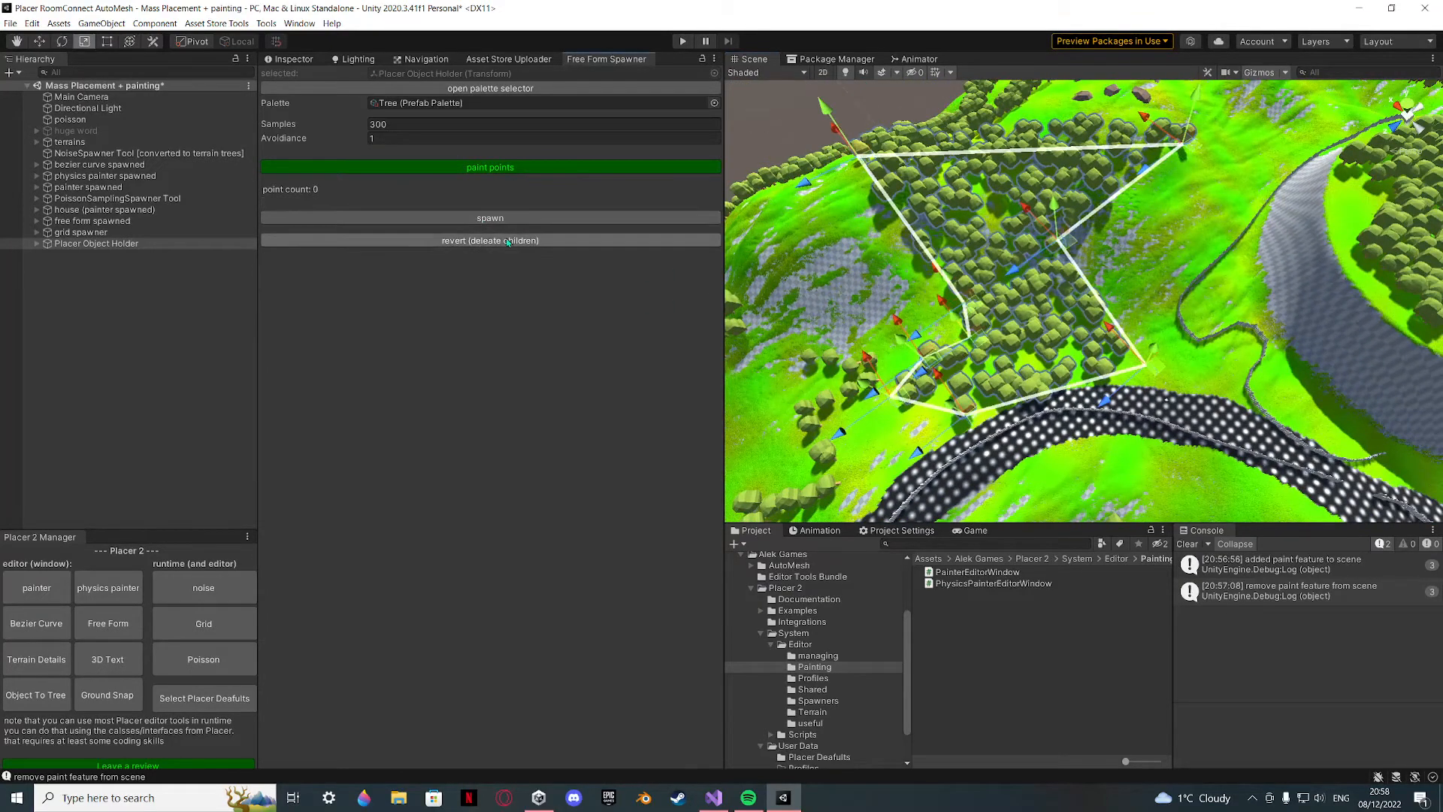
{"action": "left_click", "coordinate": [578, 238]}
{"action": "middle_click", "coordinate": [600, 63]}
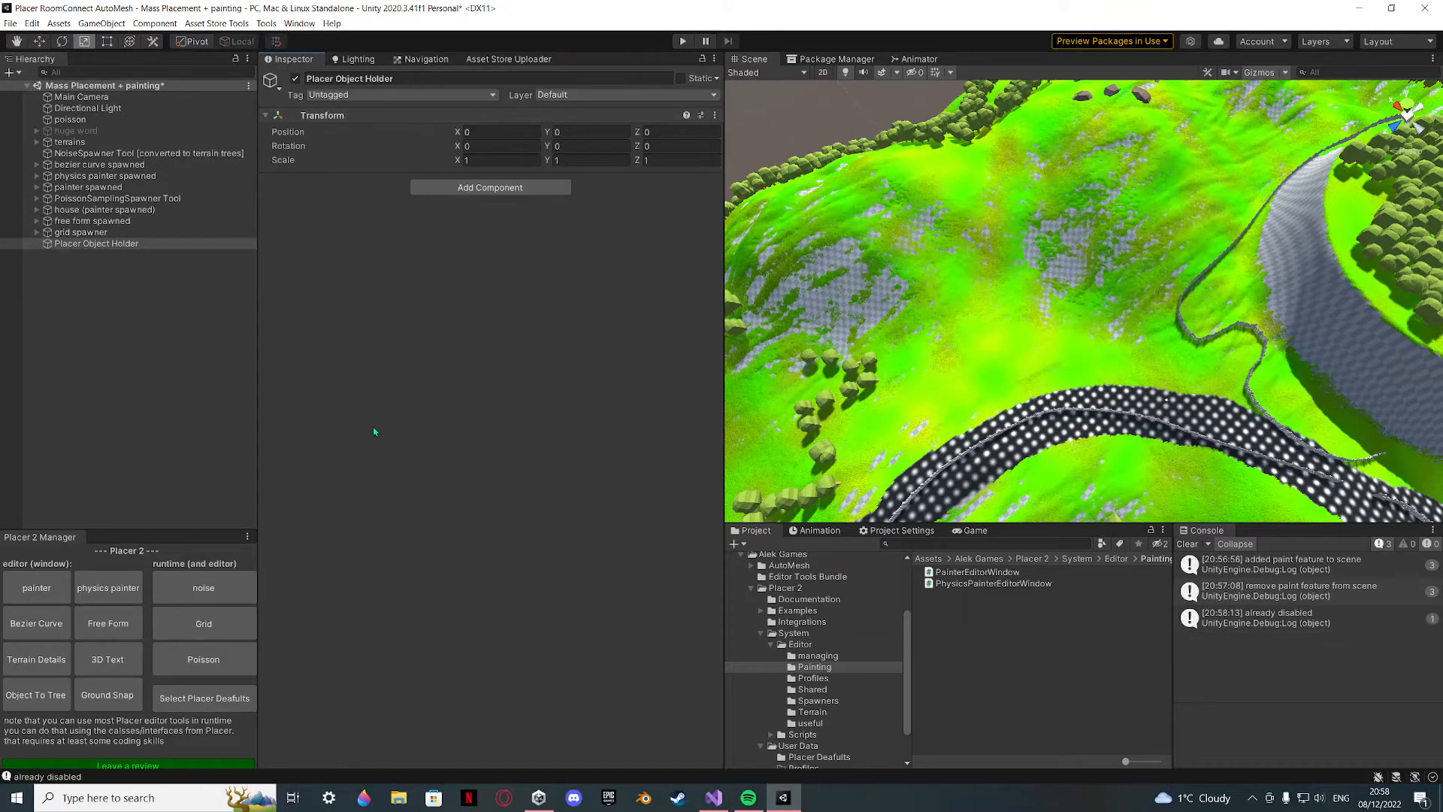
Open the Terrain Details populator docked beside the Inspector and load the first Terrain under terrains into it.
{"action": "key", "text": "s"}
{"action": "right_click_drag", "start_coordinate": [864, 391], "coordinate": [1074, 353]}
{"action": "left_click", "coordinate": [35, 668]}
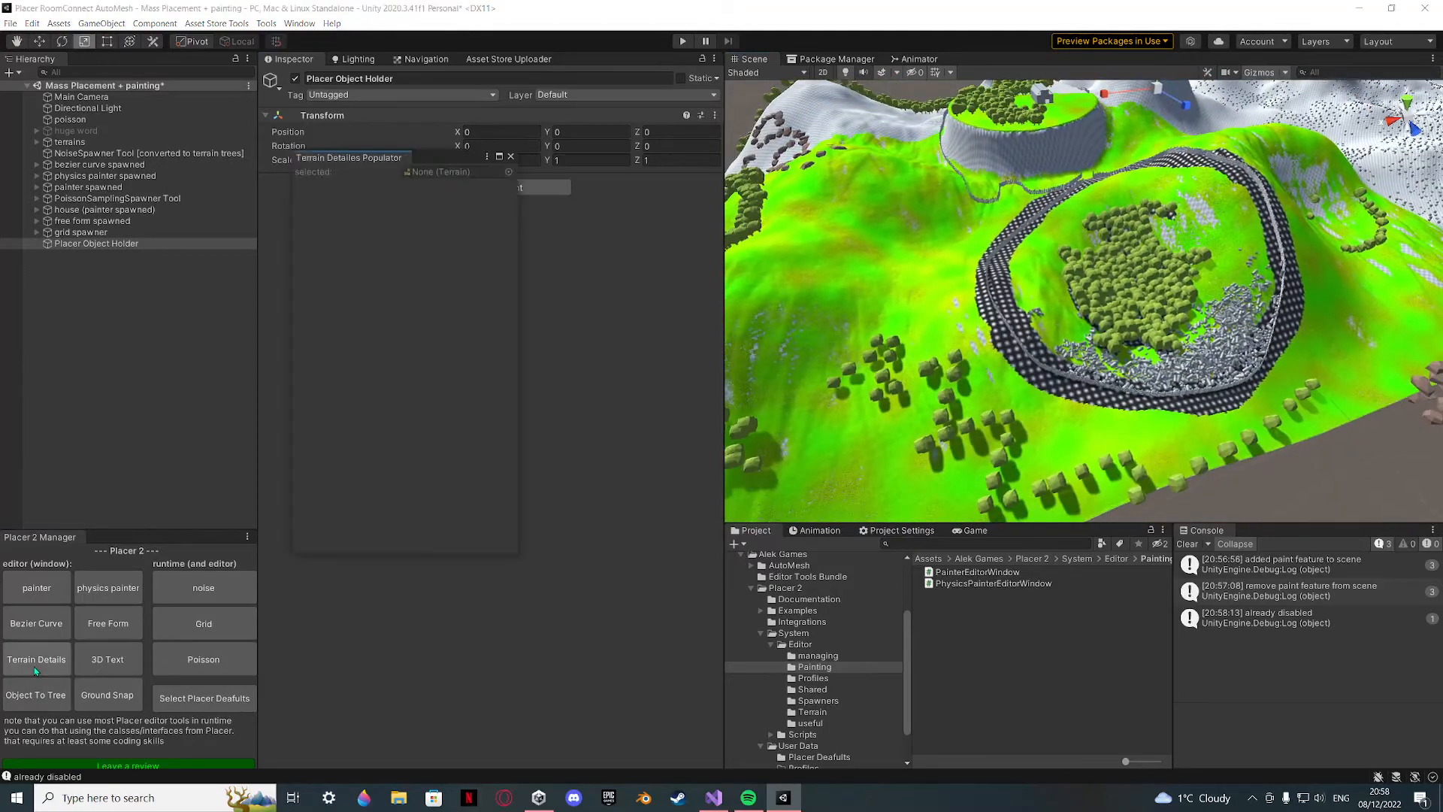
{"action": "left_click_drag", "start_coordinate": [436, 166], "coordinate": [519, 58]}
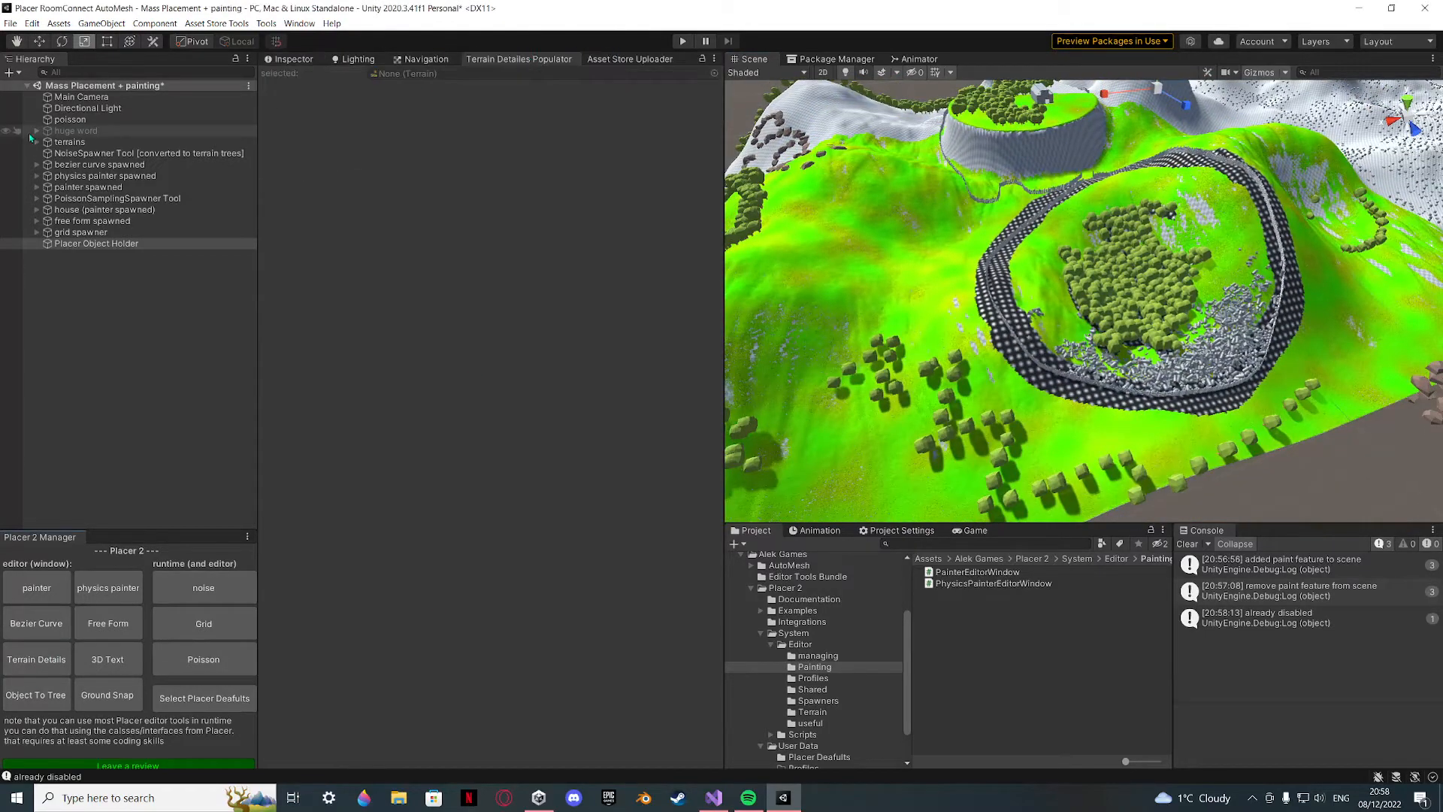
{"action": "left_click", "coordinate": [38, 142]}
{"action": "left_click", "coordinate": [79, 154]}
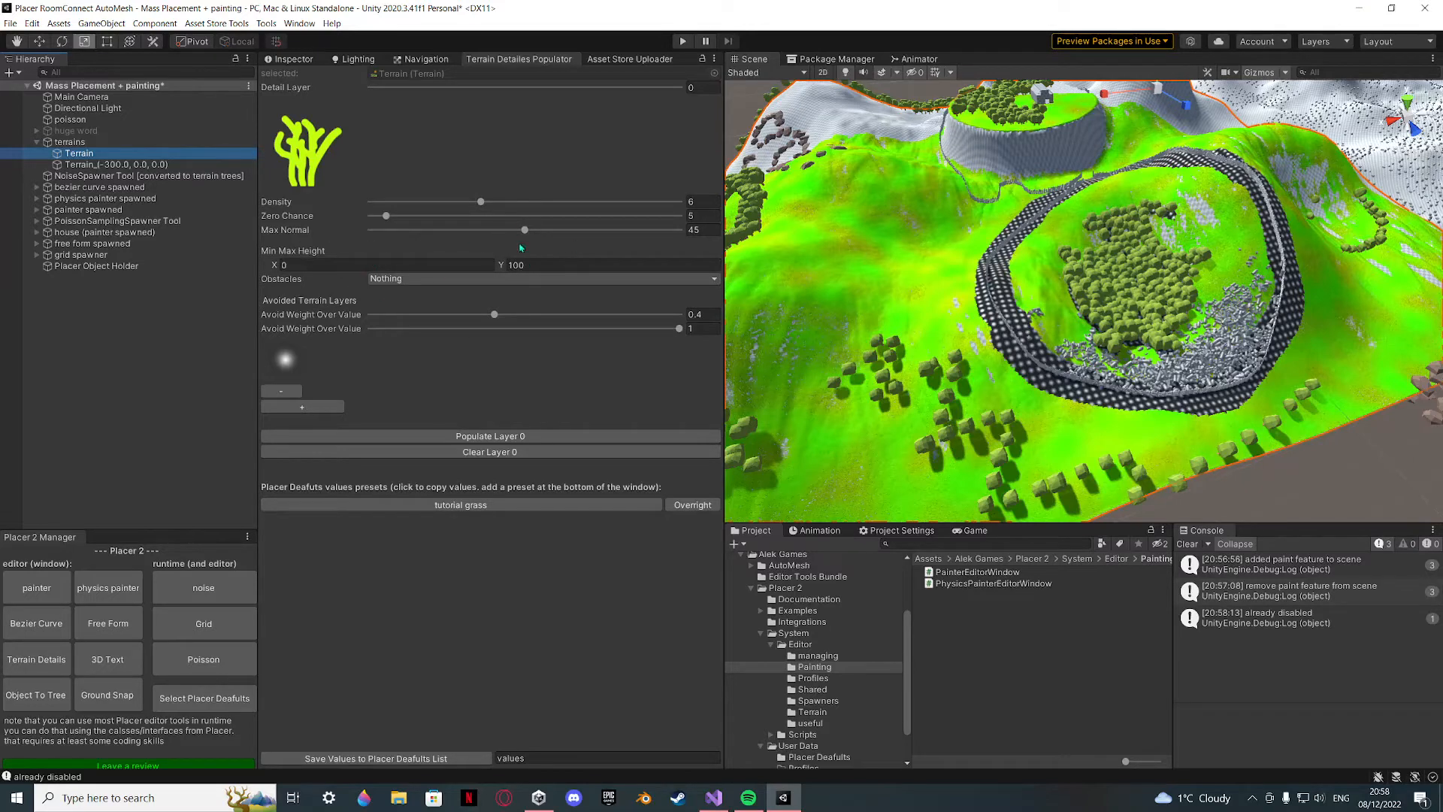
Clear the terrain's detail layer 0 and repopulate it using the tutorial grass preset.
{"action": "left_click", "coordinate": [459, 452]}
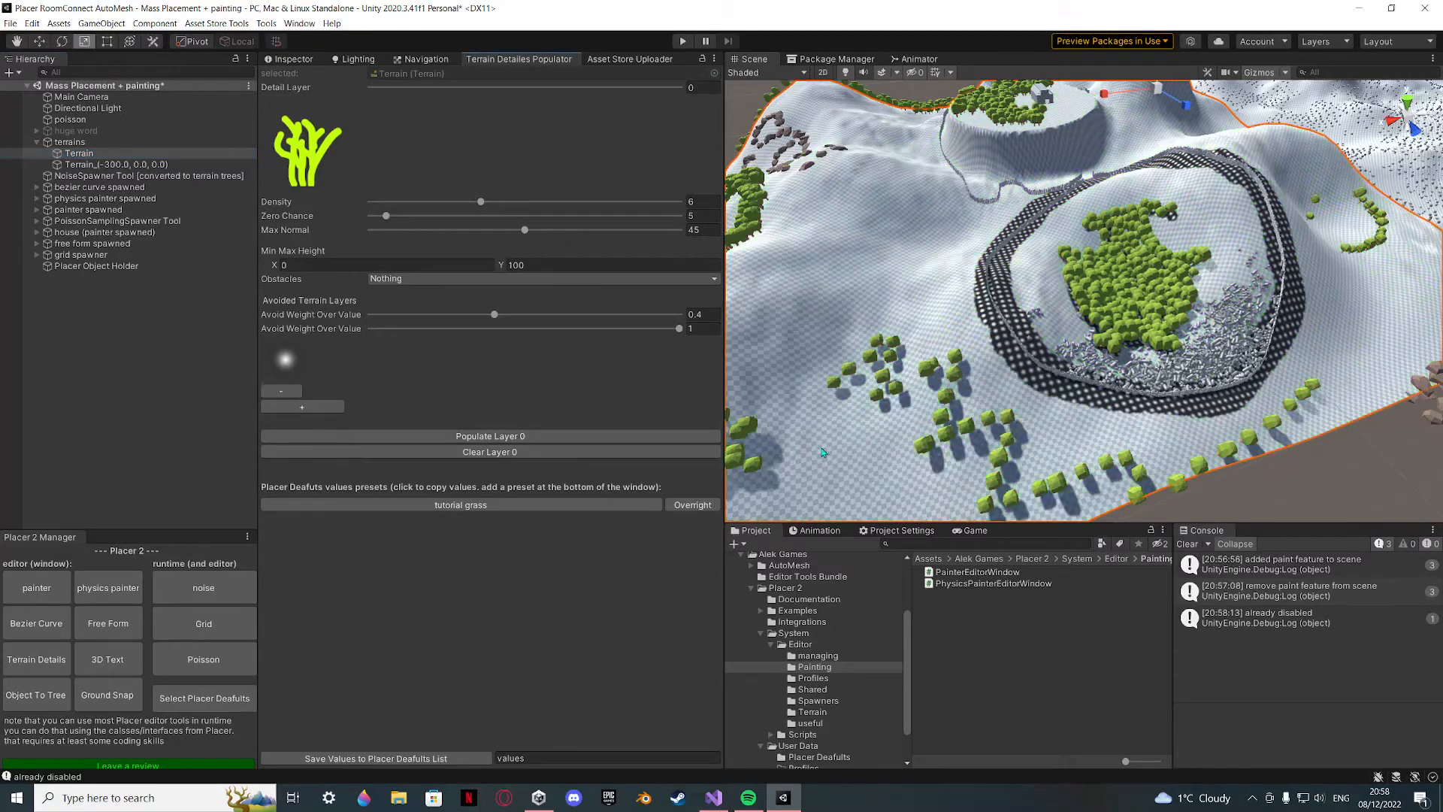
{"action": "mouse_move", "coordinate": [789, 420]}
{"action": "left_mouse_down", "text": "alt"}
{"action": "mouse_move", "coordinate": [824, 413]}
{"action": "mouse_move", "coordinate": [811, 421]}
{"action": "left_mouse_up", "text": "alt"}
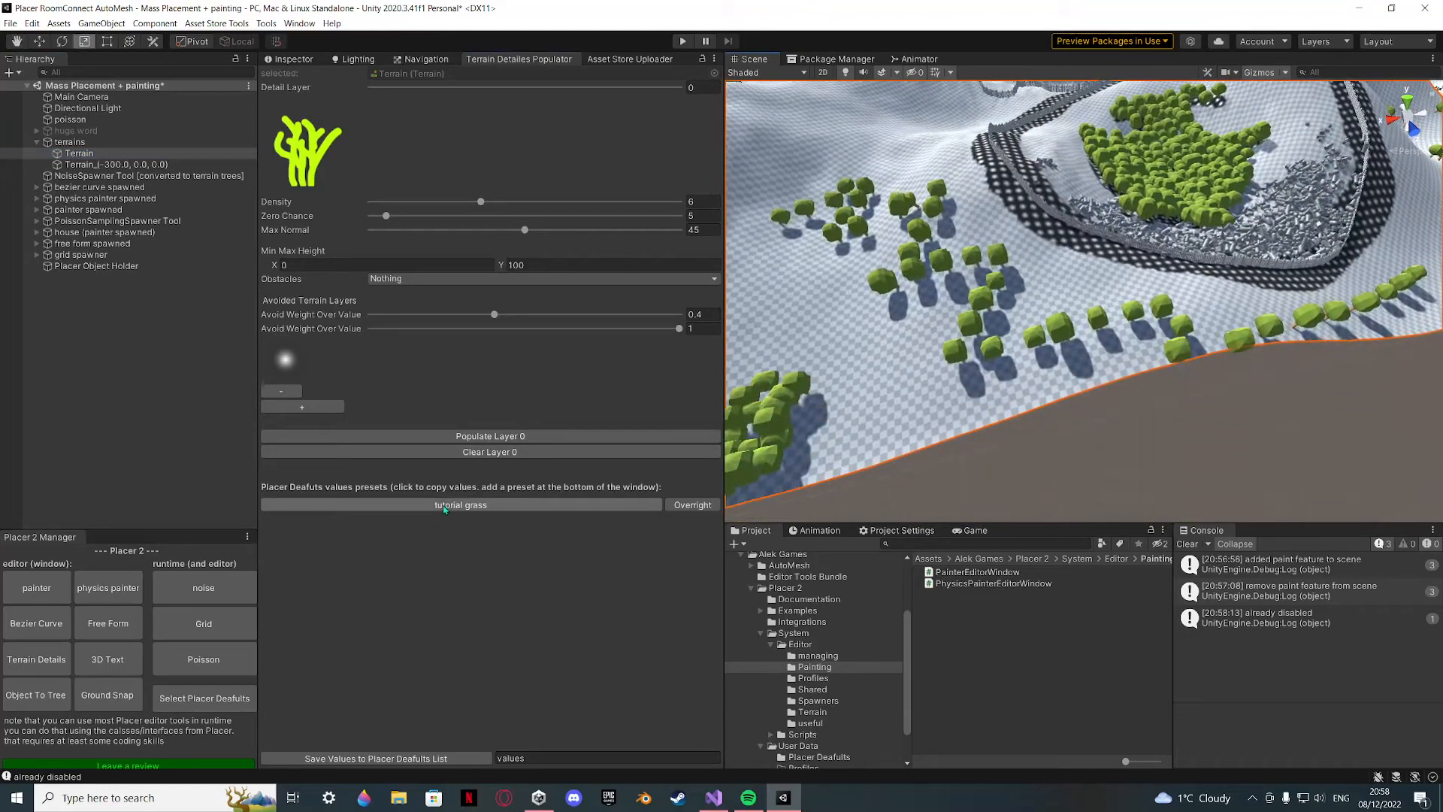
{"action": "left_click", "coordinate": [440, 505]}
{"action": "left_click_drag", "start_coordinate": [758, 398], "coordinate": [748, 435], "text": "alt"}
{"action": "left_click", "coordinate": [500, 443]}
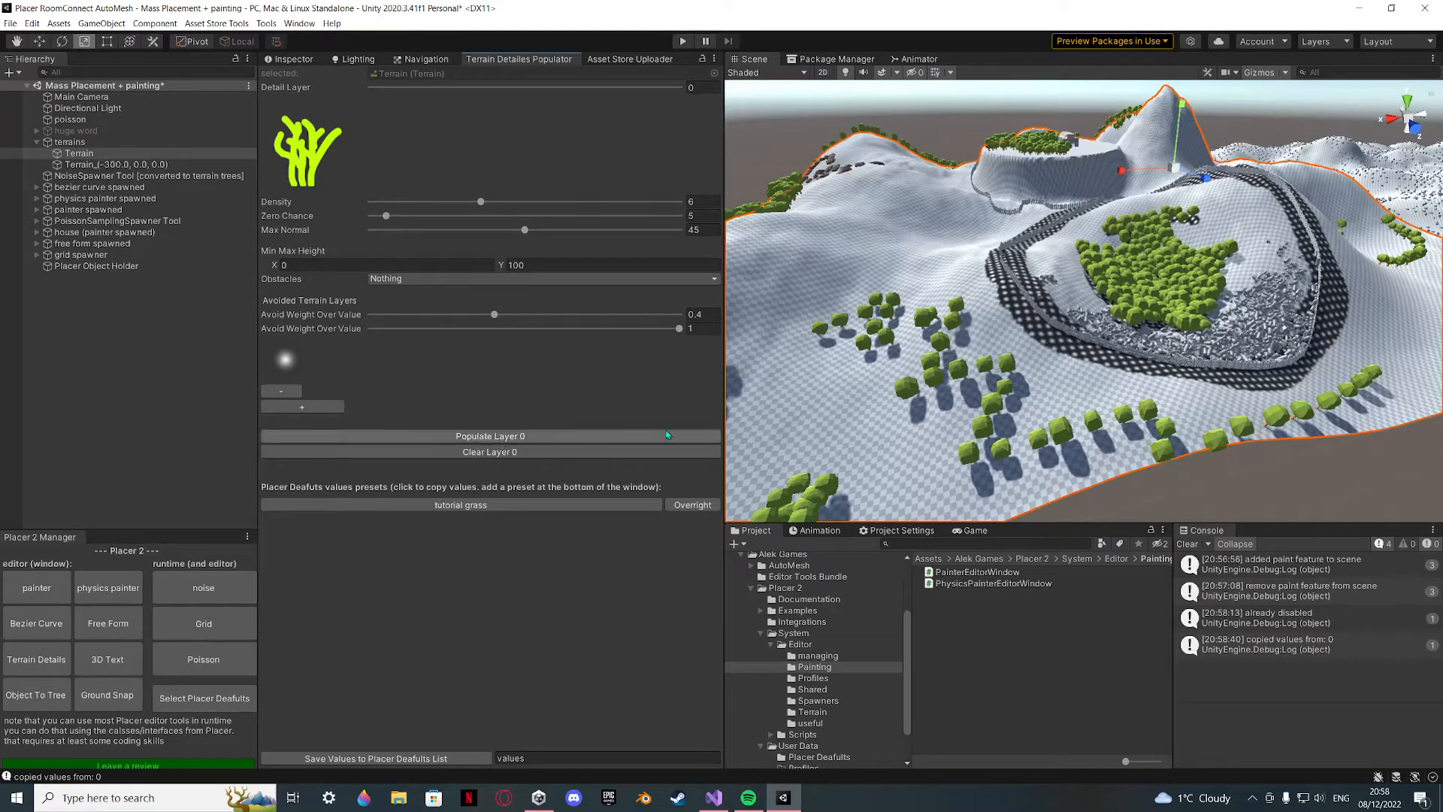
Examine the populated grass along the road edge and across the hills, and close the terrain details populator.
{"action": "left_click_drag", "start_coordinate": [946, 425], "coordinate": [1005, 393], "text": "alt"}
{"action": "key", "text": "w"}
{"action": "right_click_drag", "start_coordinate": [1005, 394], "coordinate": [1042, 334]}
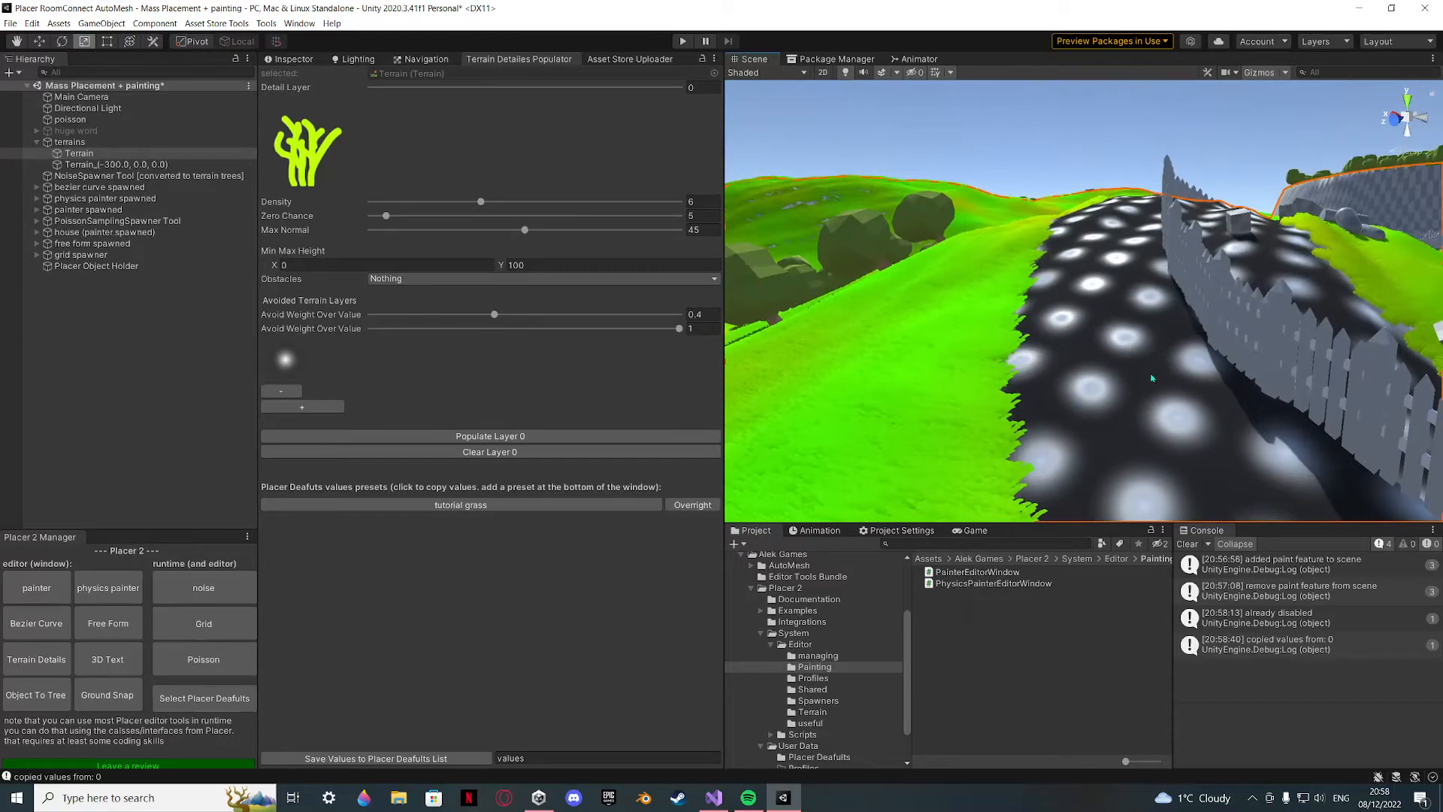
{"action": "key", "text": "s"}
{"action": "right_click_drag", "start_coordinate": [1153, 378], "coordinate": [1020, 319]}
{"action": "key", "text": "w"}
{"action": "key", "text": "s"}
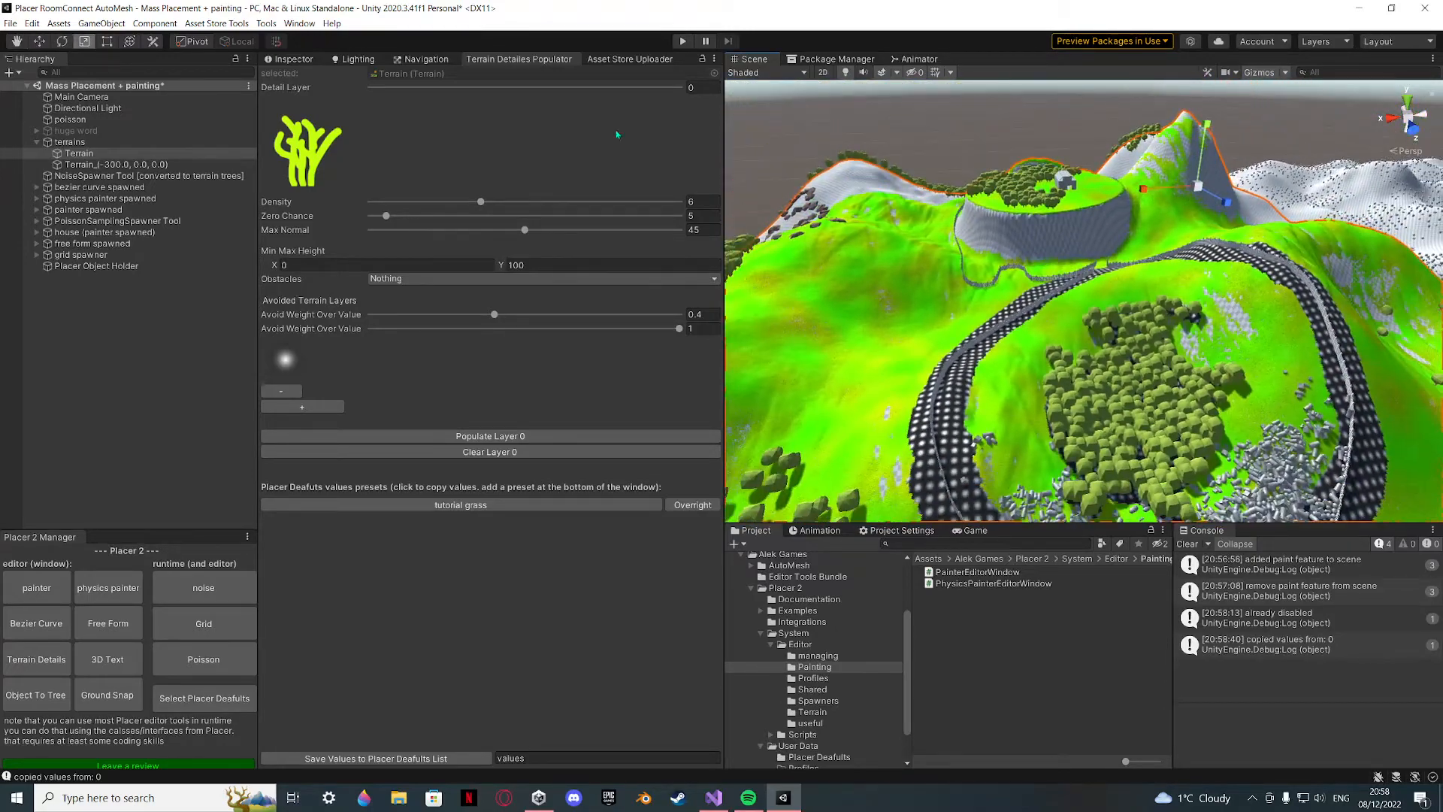
{"action": "middle_click", "coordinate": [536, 64]}
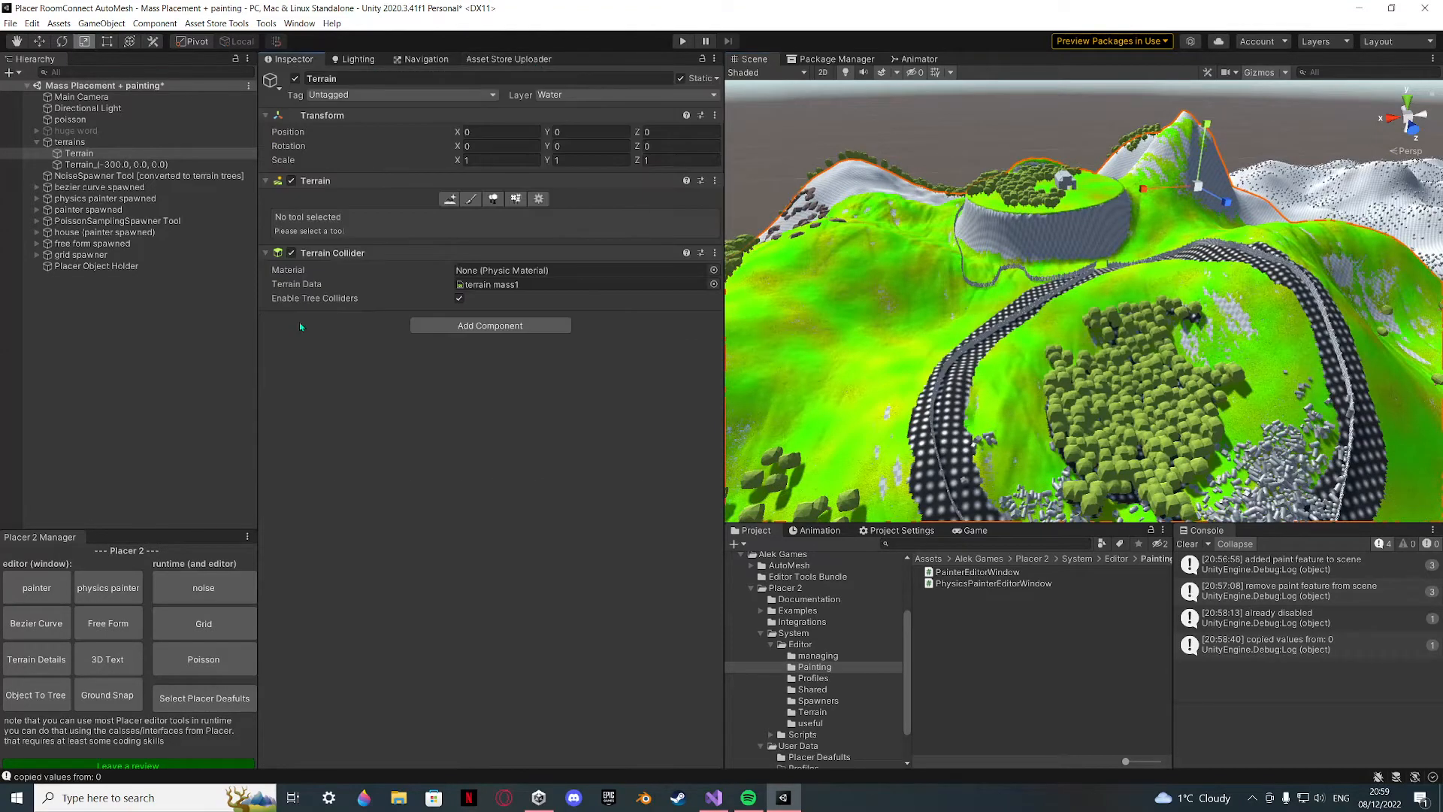
Open the 3D Text spawner docked beside the Inspector and face the scene toward the hills.
{"action": "left_click", "coordinate": [96, 656]}
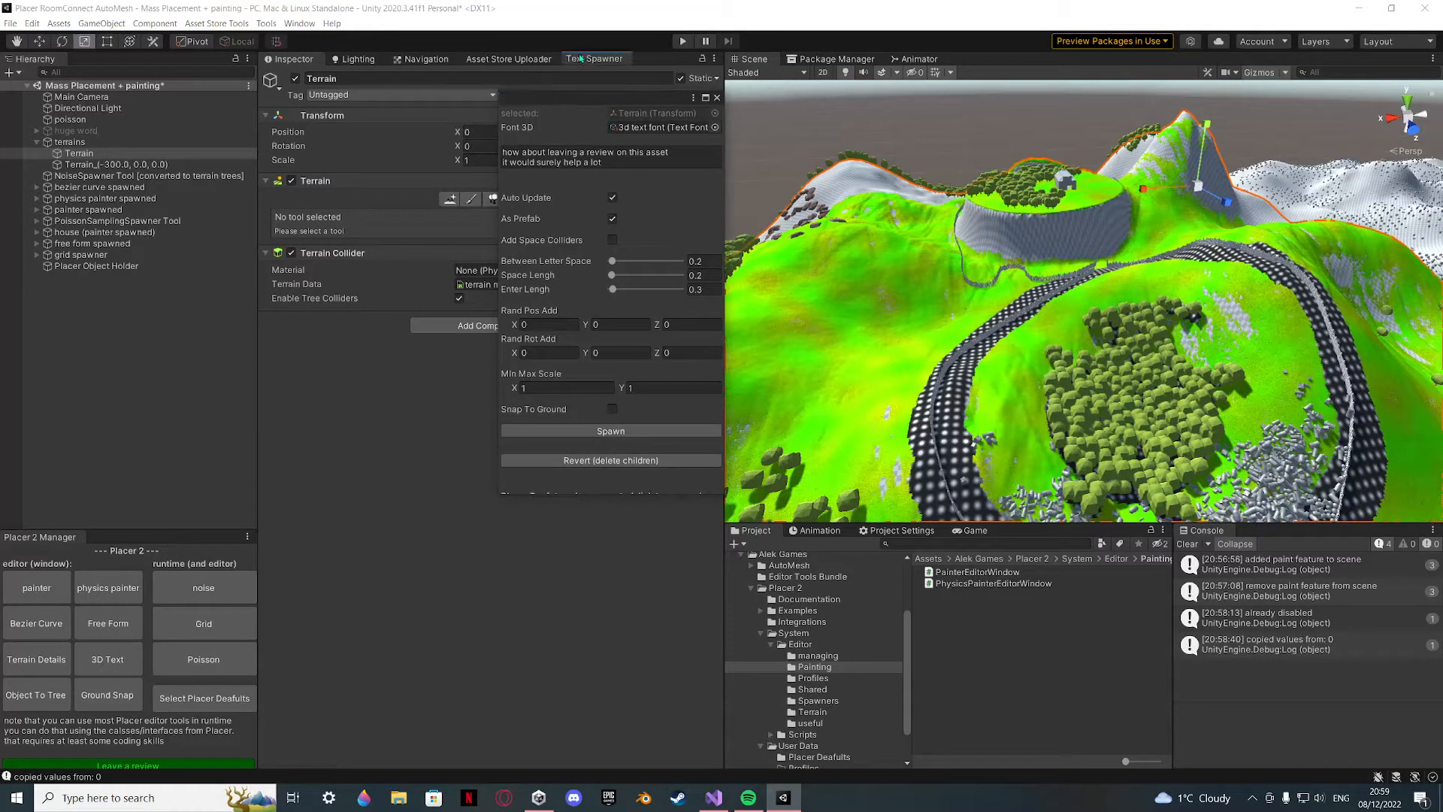
{"action": "left_click_drag", "start_coordinate": [579, 58], "coordinate": [580, 59]}
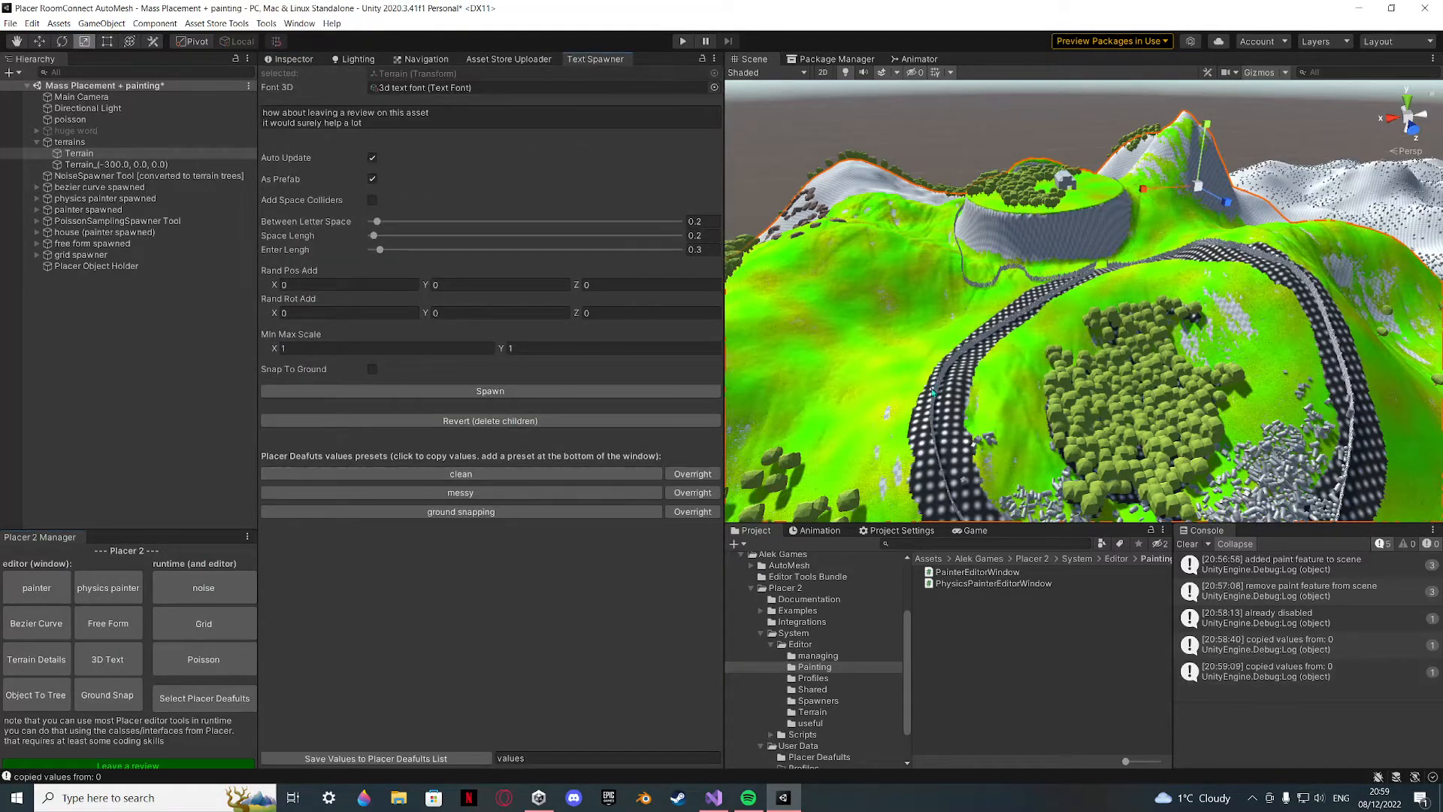
{"action": "right_click_drag", "start_coordinate": [933, 392], "coordinate": [1099, 314]}
{"action": "right_click_drag", "start_coordinate": [883, 232], "coordinate": [859, 259]}
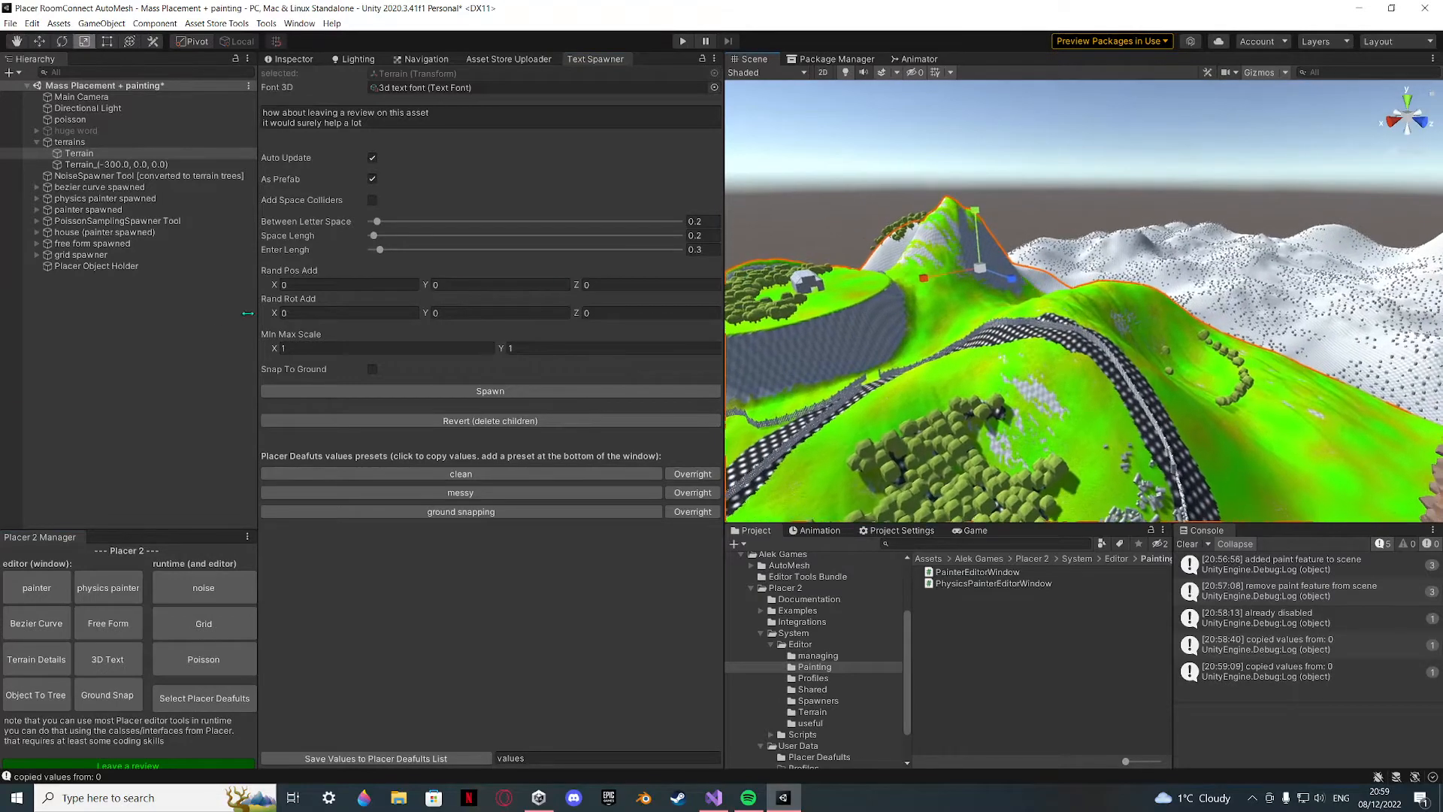
{"action": "left_click", "coordinate": [80, 355]}
{"action": "right_click", "coordinate": [79, 354]}
{"action": "left_click", "coordinate": [178, 283]}
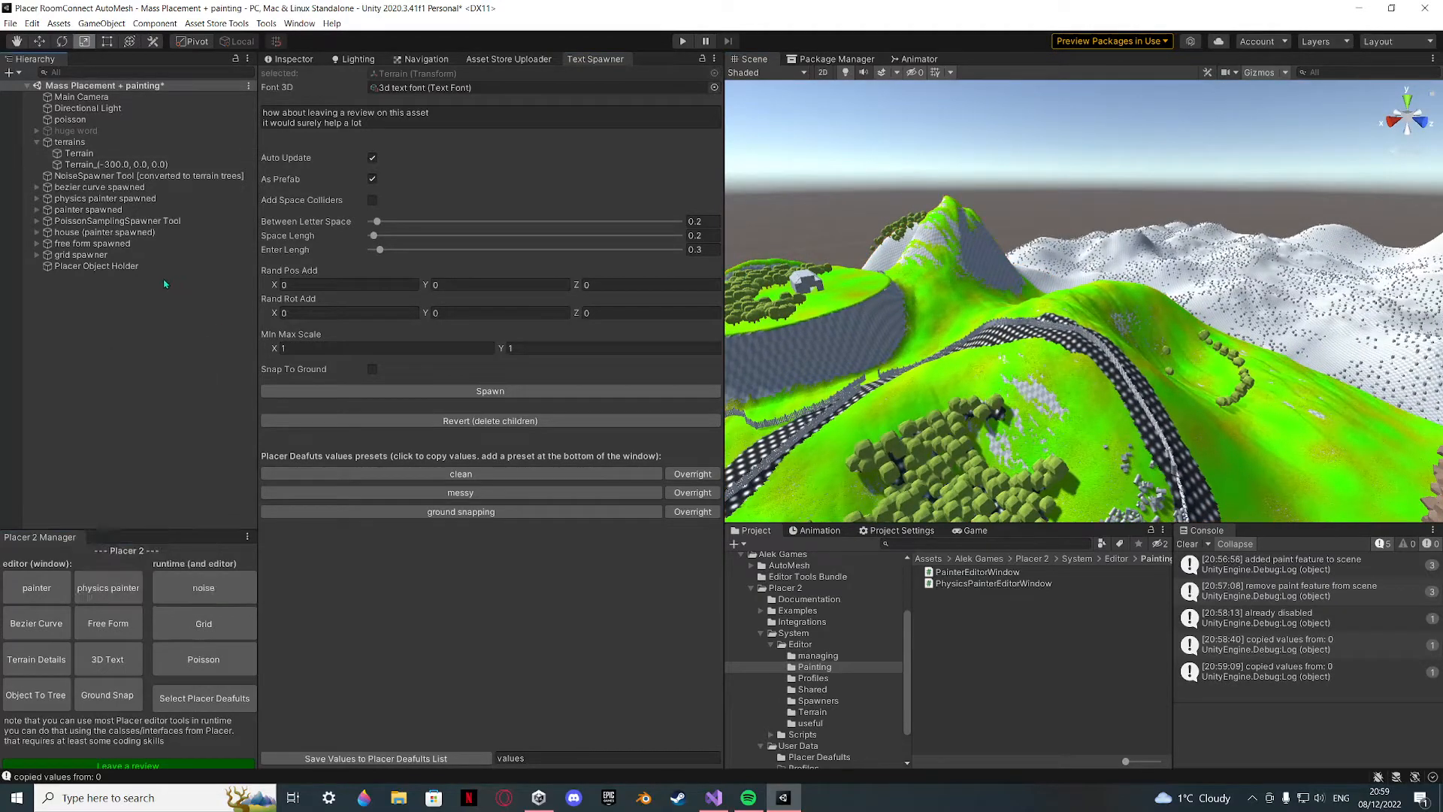
{"action": "right_click", "coordinate": [116, 307]}
{"action": "left_click", "coordinate": [163, 453]}
{"action": "left_click", "coordinate": [125, 344]}
{"action": "left_click", "coordinate": [116, 282]}
{"action": "key", "text": "Delete"}
Spawn the 3D text "how about leaving a review on this asset it would surely help a lot" on a new Placer Object Holder.
{"action": "left_click", "coordinate": [473, 116]}
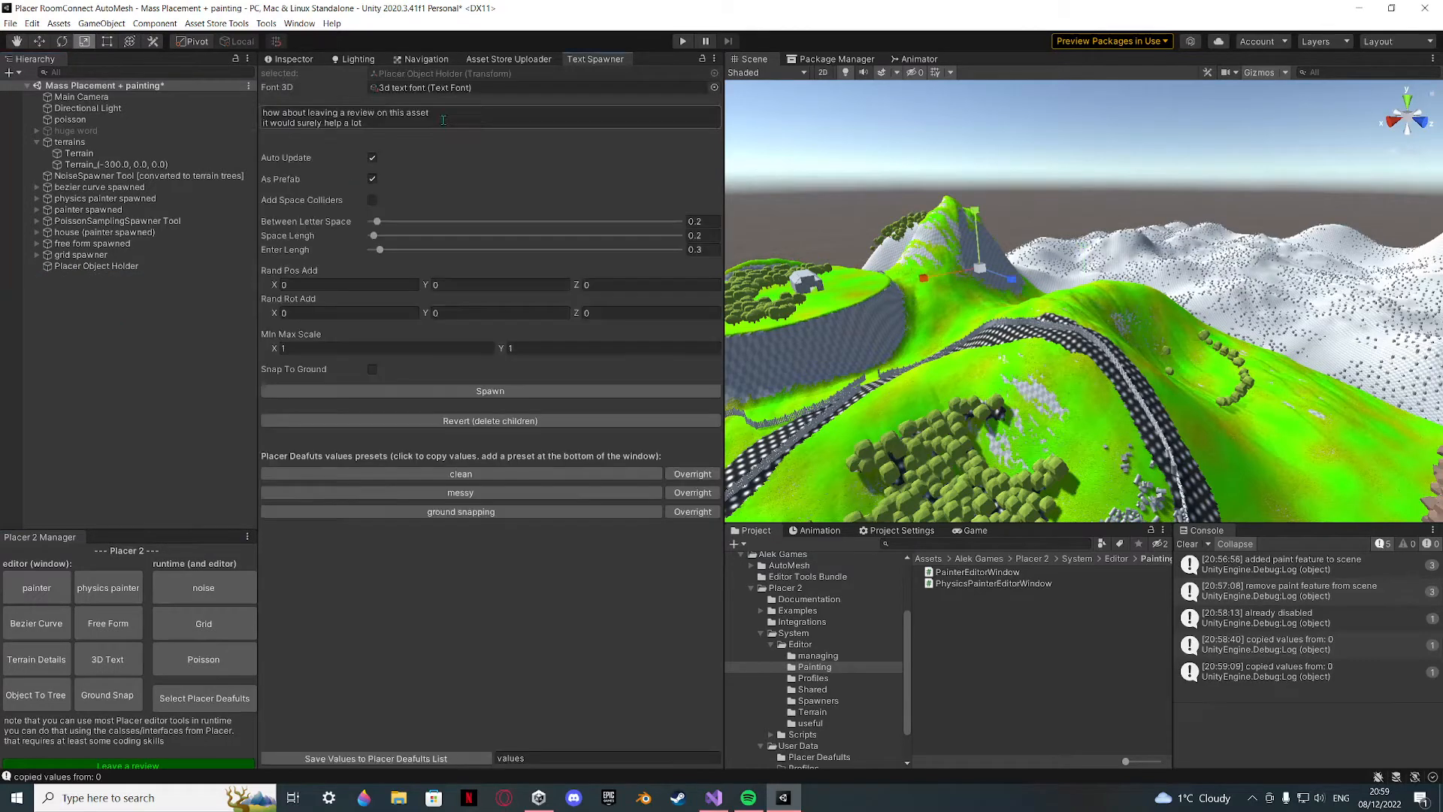
{"action": "right_click_drag", "start_coordinate": [806, 313], "coordinate": [846, 328]}
{"action": "key", "text": "w"}
{"action": "right_click_drag", "start_coordinate": [1054, 342], "coordinate": [1293, 347]}
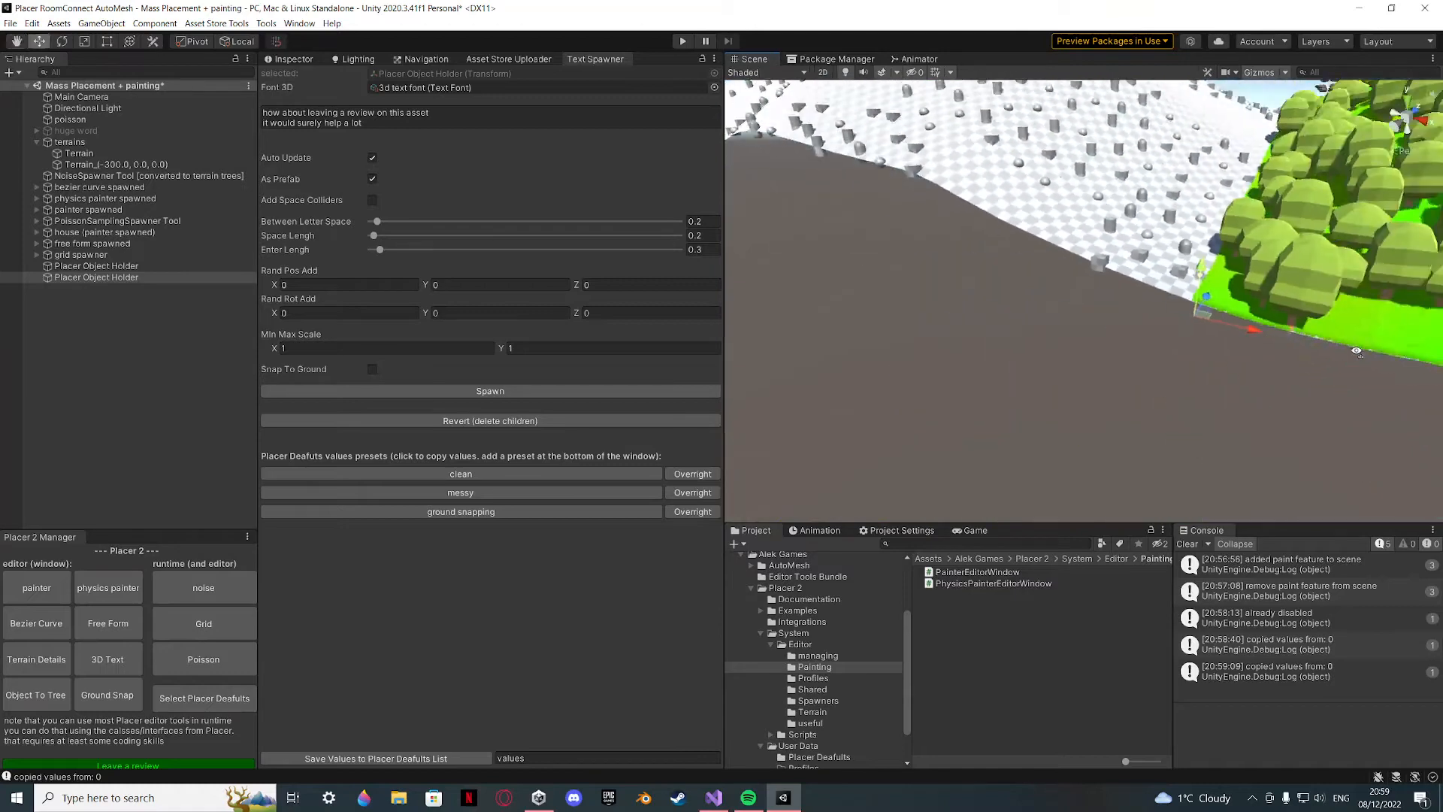
{"action": "right_click_drag", "start_coordinate": [1059, 308], "coordinate": [1122, 311]}
{"action": "right_click_drag", "start_coordinate": [785, 509], "coordinate": [1004, 280]}
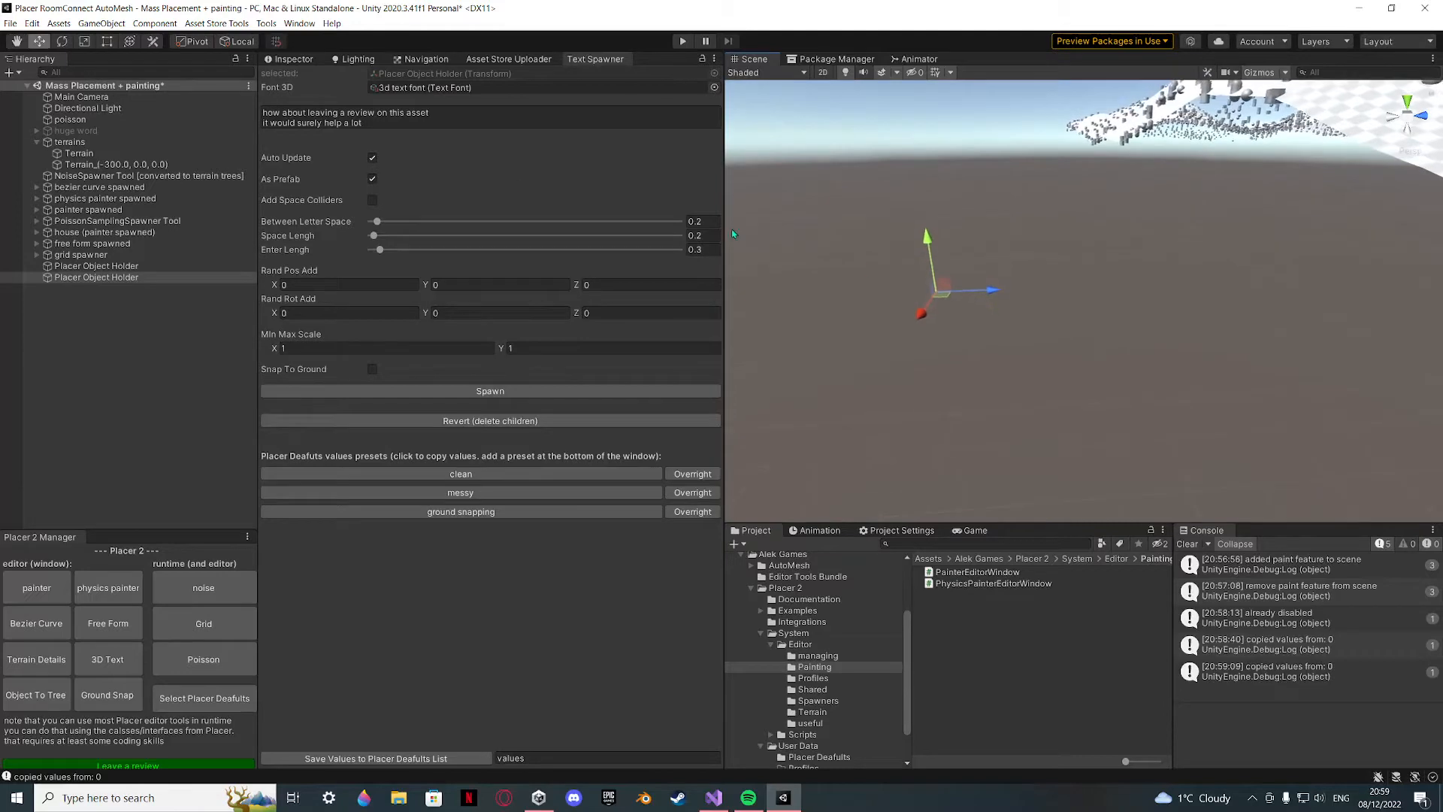
{"action": "left_click", "coordinate": [373, 159]}
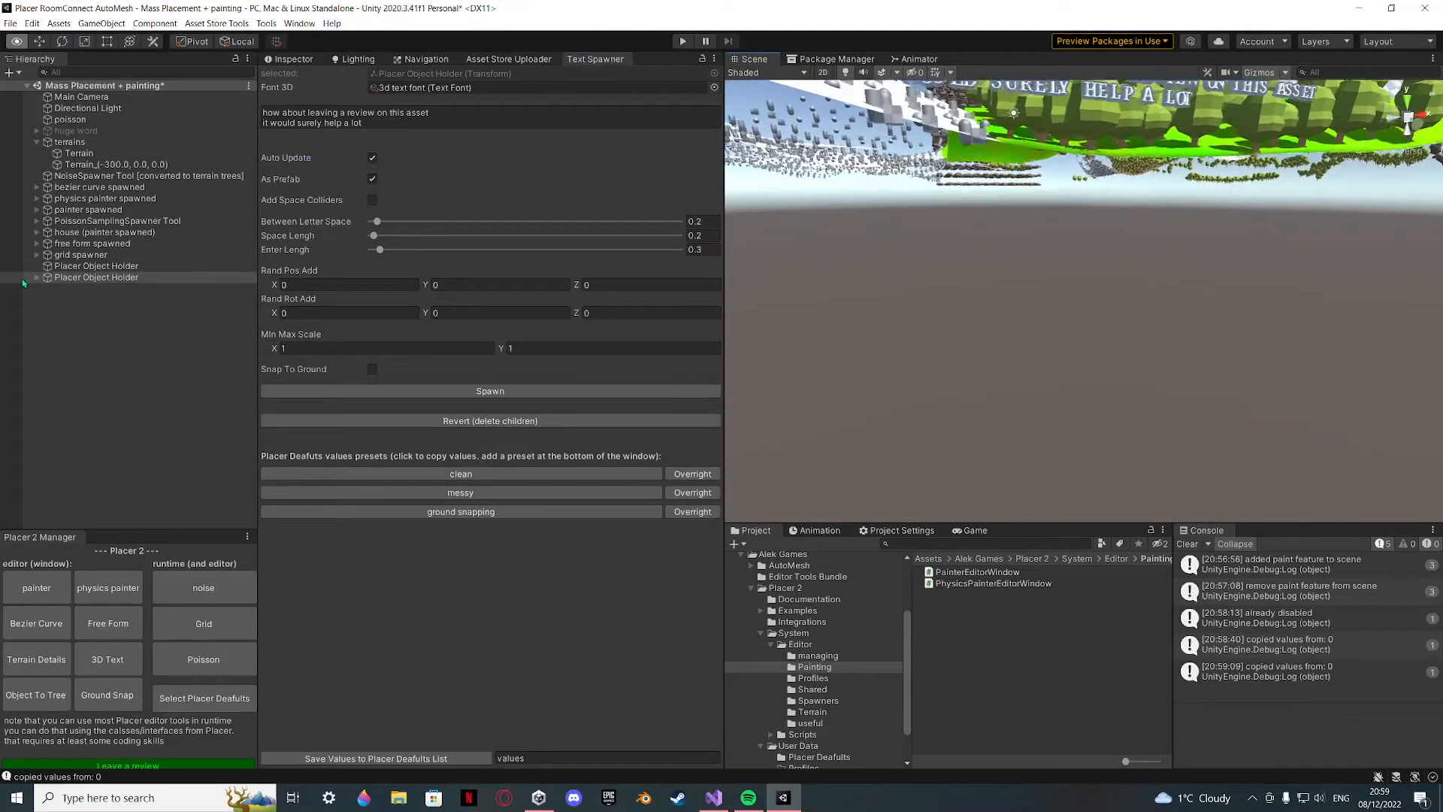
Replace the first line of the 3D text with "snfhfuhehfusdhiuvfbsbfidbif fafhasdfhs" and view the updated letters.
{"action": "right_click_drag", "start_coordinate": [22, 283], "coordinate": [884, 264]}
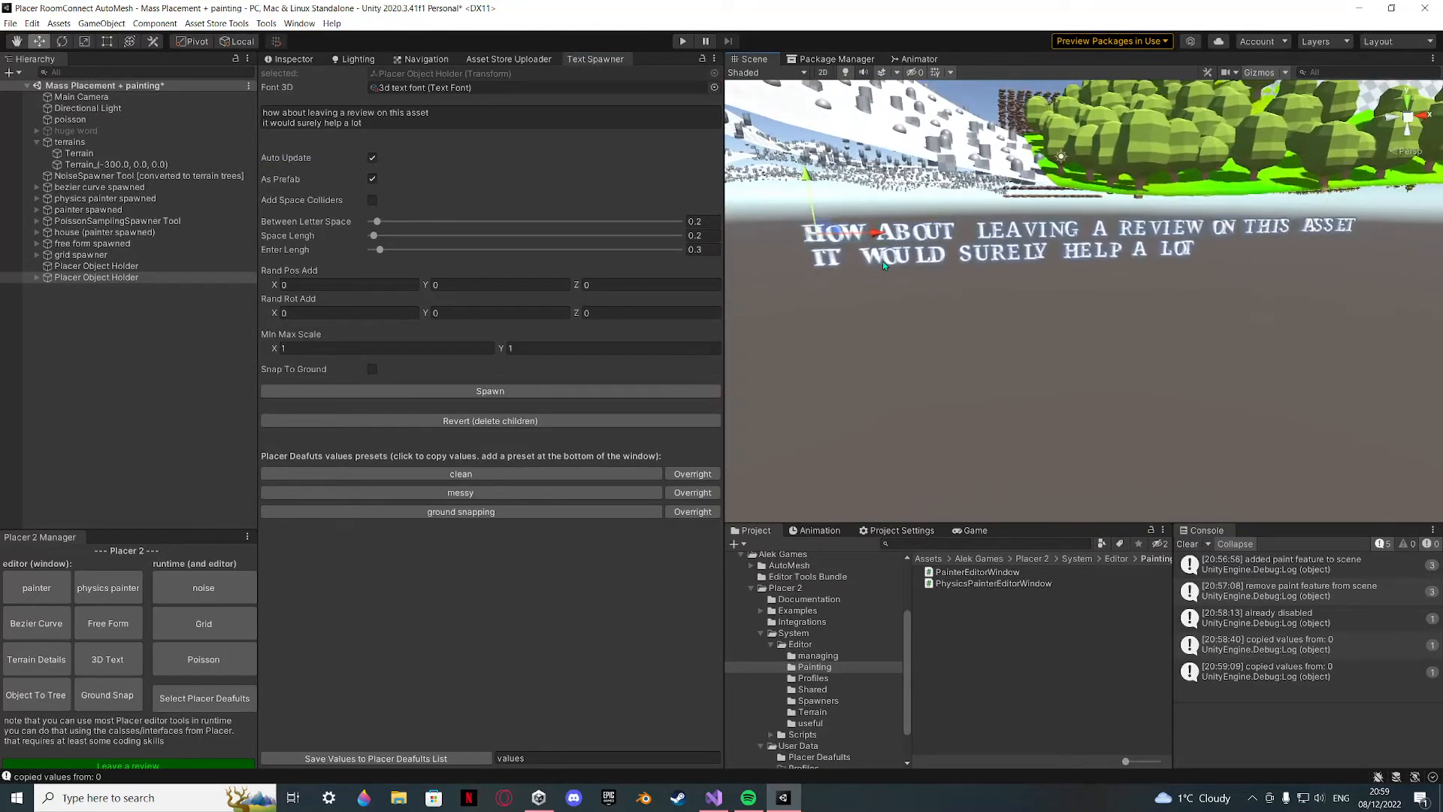
{"action": "left_click", "coordinate": [511, 117]}
{"action": "left_click", "coordinate": [513, 114]}
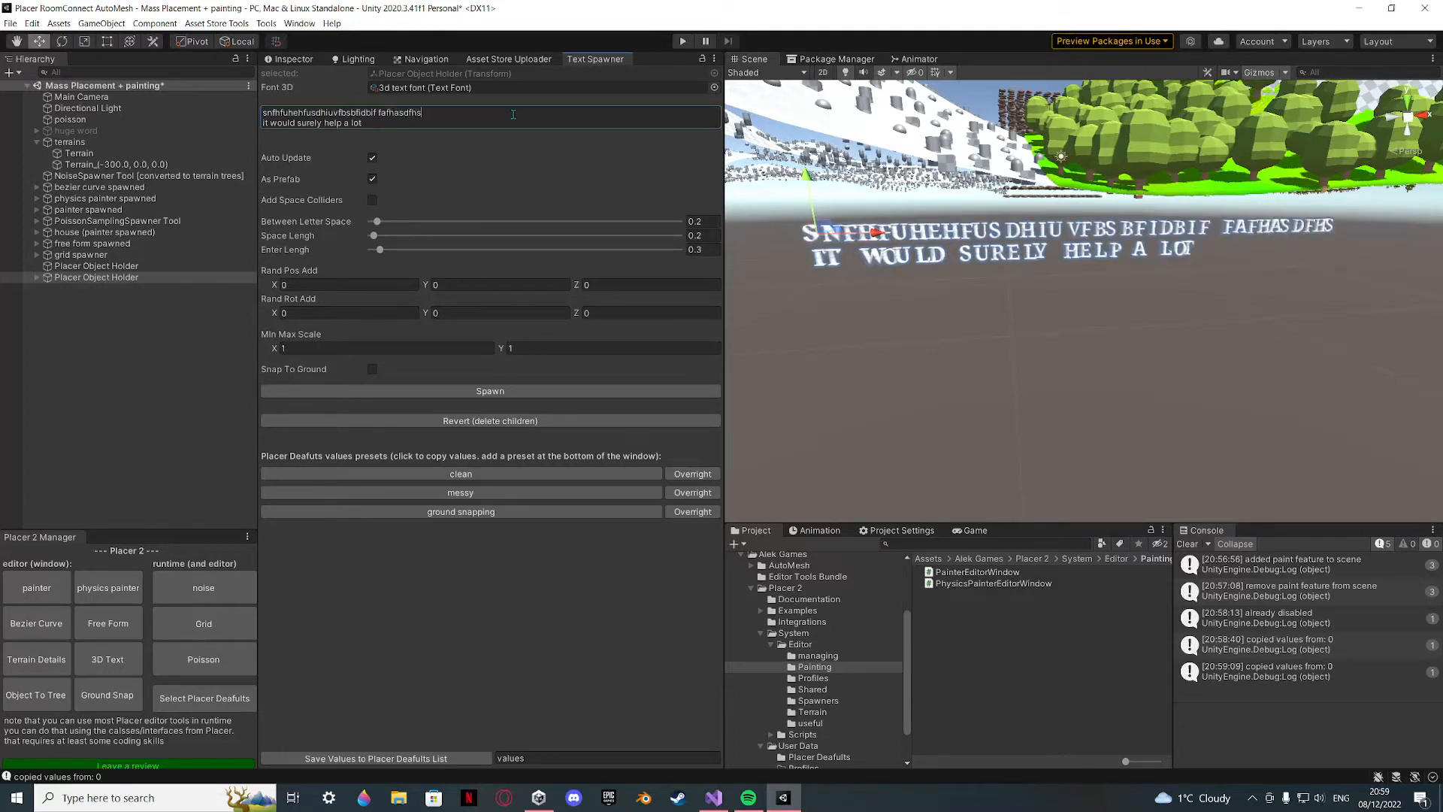
{"action": "key", "text": "w"}
{"action": "right_click_drag", "start_coordinate": [867, 264], "coordinate": [829, 281]}
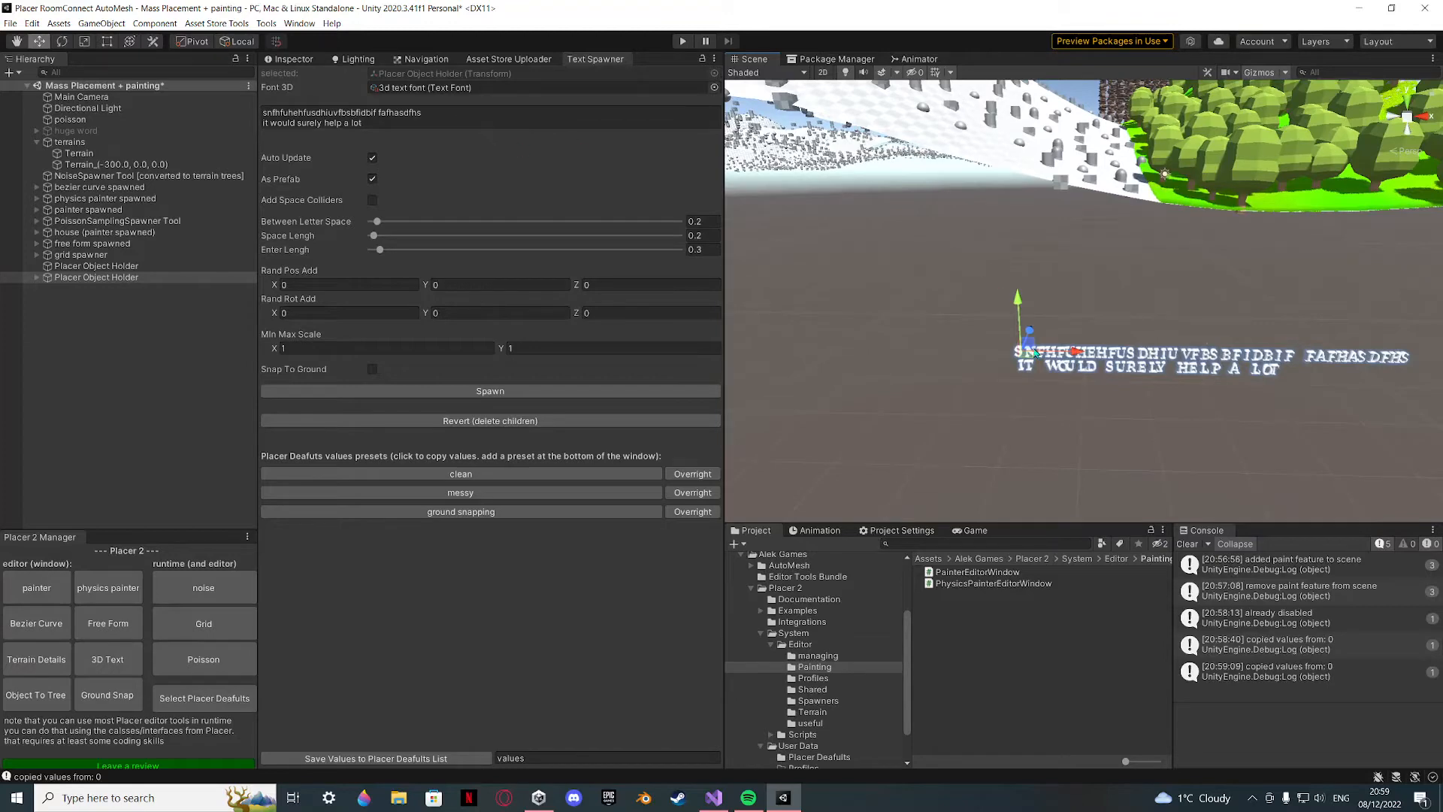
{"action": "right_click_drag", "start_coordinate": [1034, 353], "coordinate": [1116, 278]}
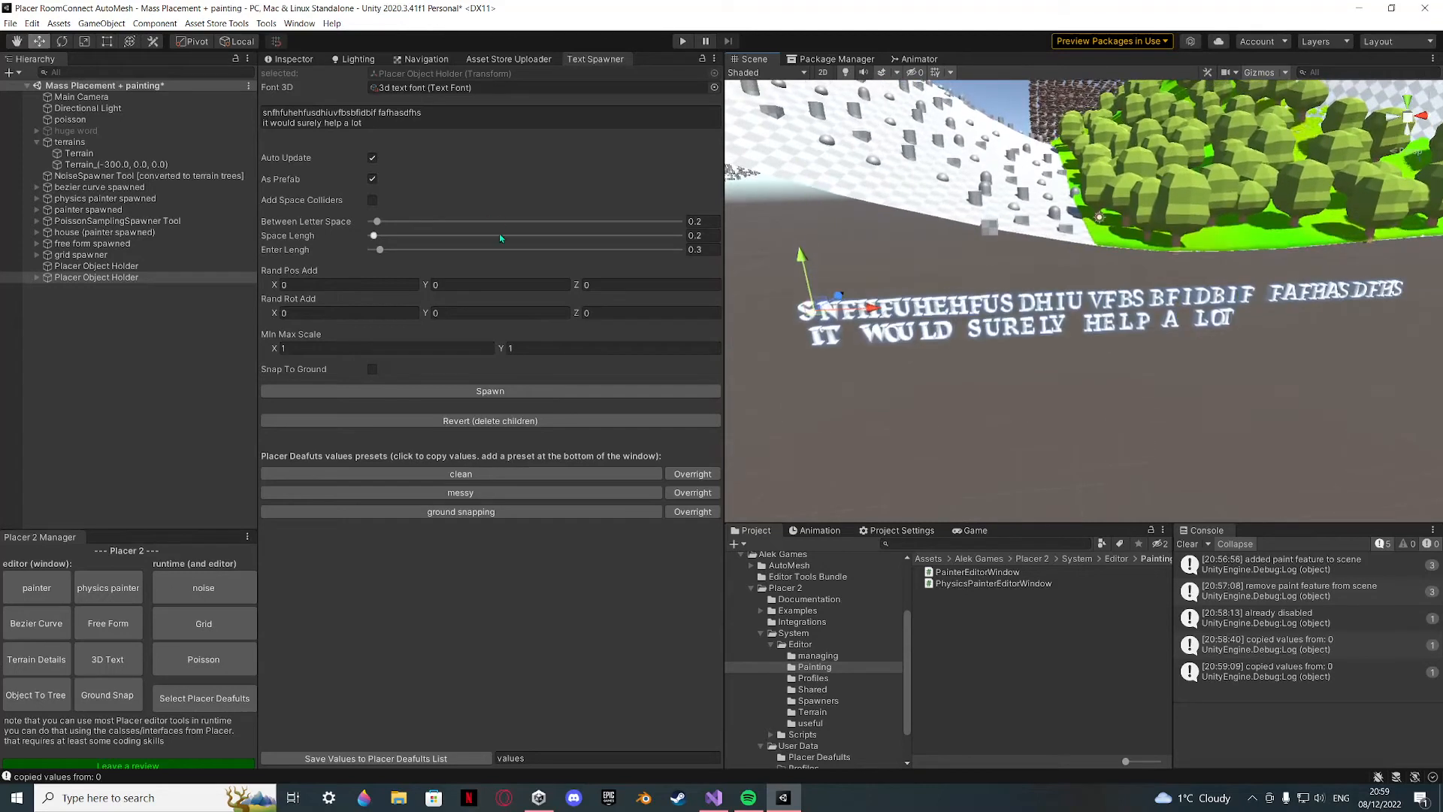
Replace the whole 3D text with the lines "asdfnns", "asfnwk" and "not the best", and clear the logged console error.
{"action": "key", "text": "ctrl+a"}
{"action": "key", "text": "BackSpace"}
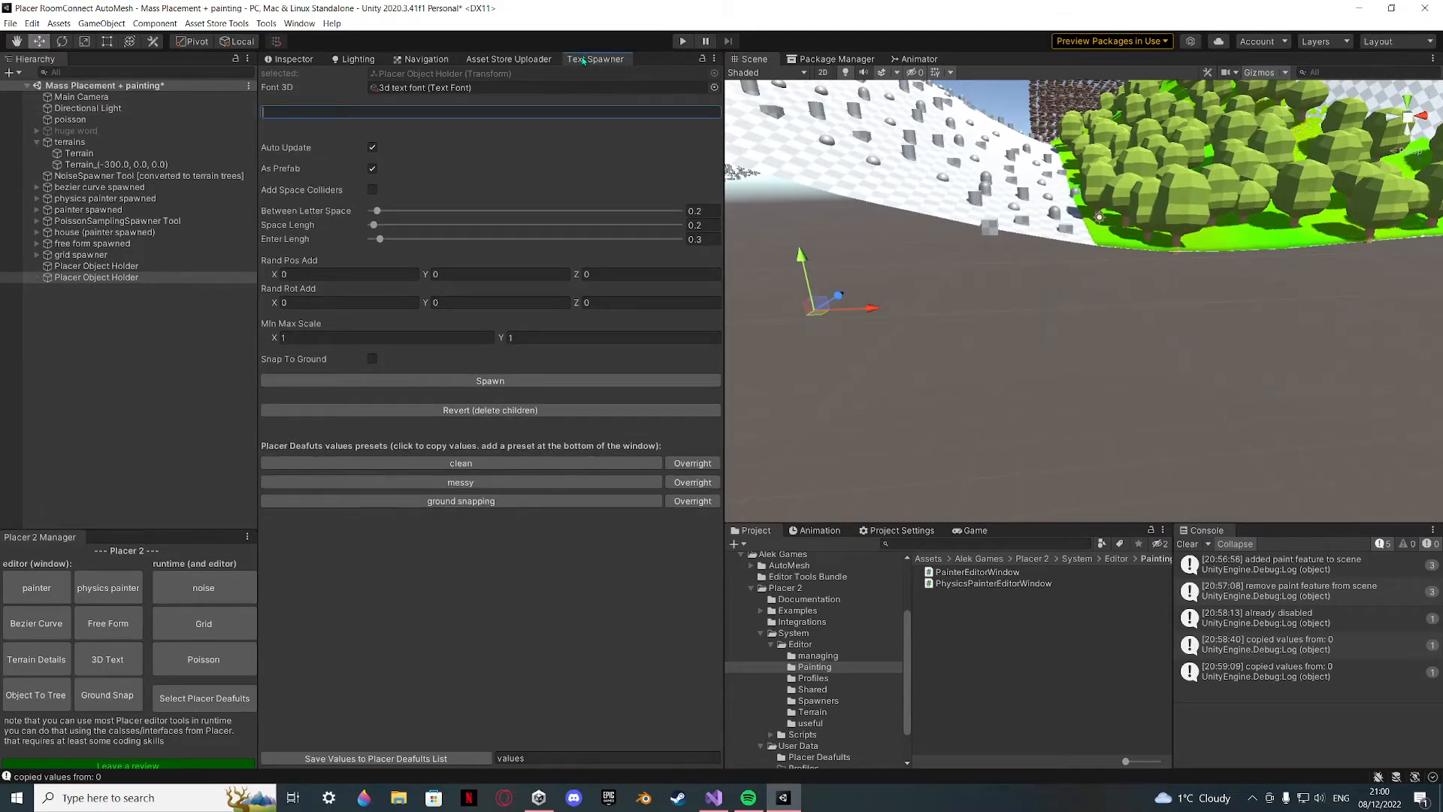
{"action": "type", "text": "asd"}
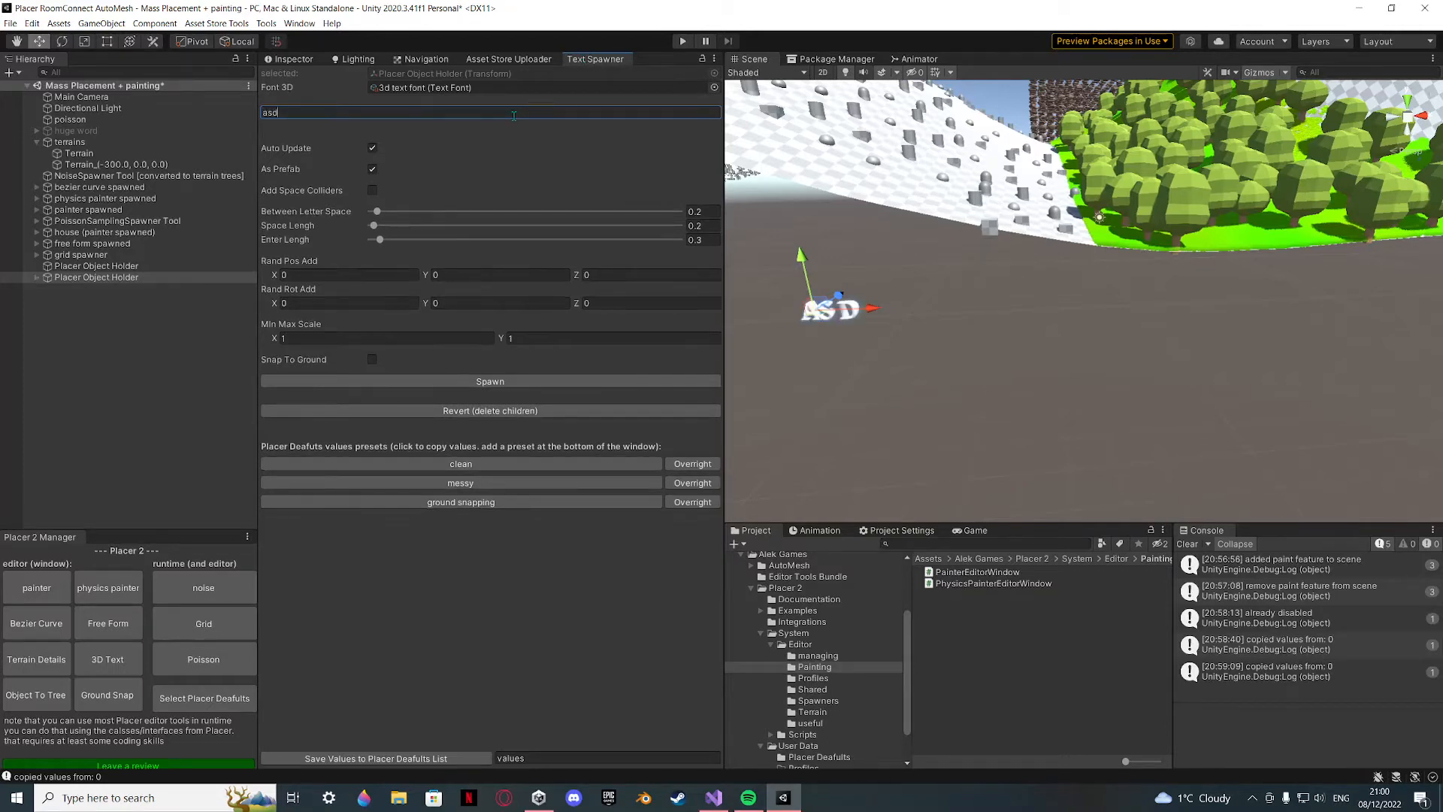
{"action": "type", "text": "fnns"}
{"action": "key", "text": "Return"}
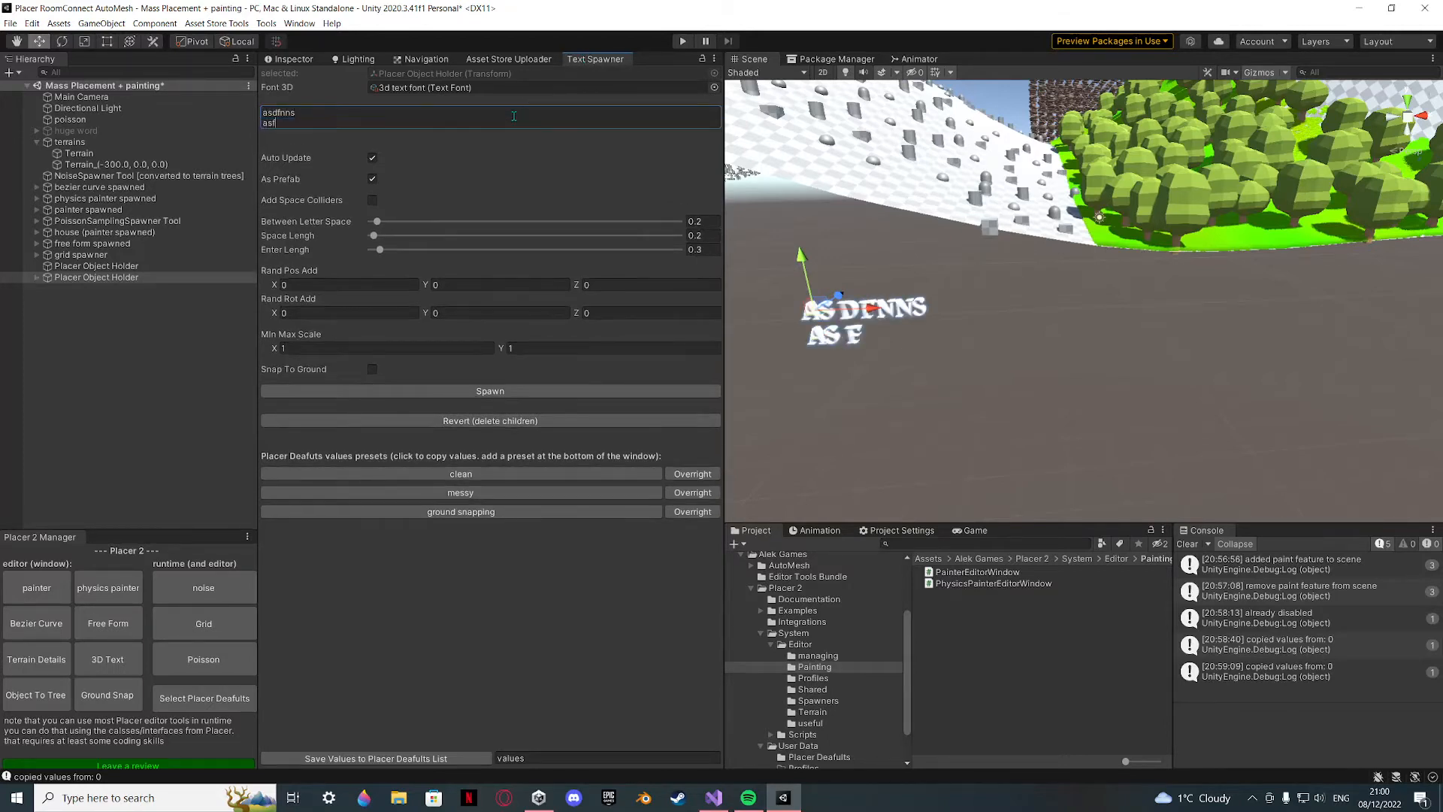
{"action": "type", "text": "asfnwk"}
{"action": "key", "text": "Return"}
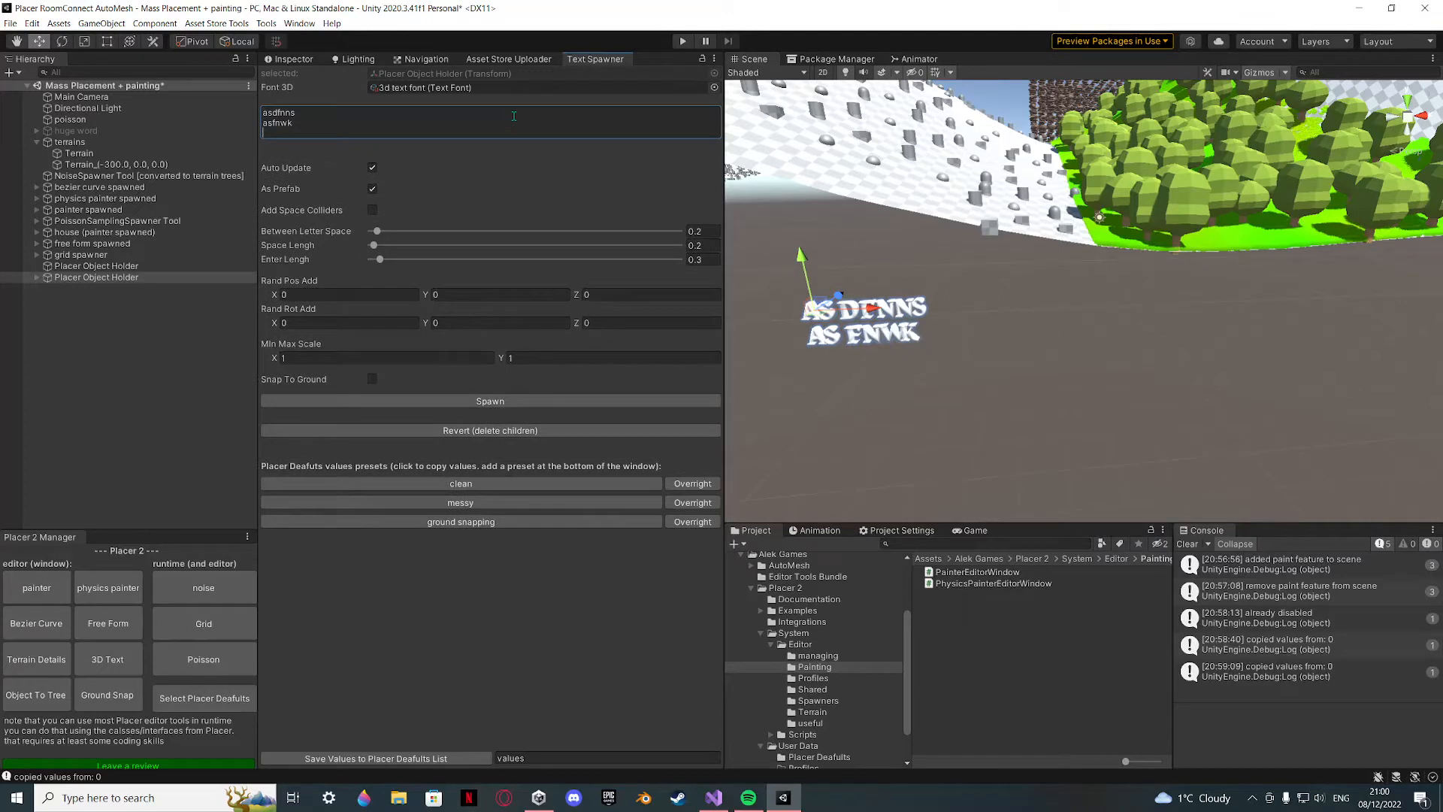
{"action": "type", "text": "not the ba"}
{"action": "key", "text": "BackSpace"}
{"action": "type", "text": "=es"}
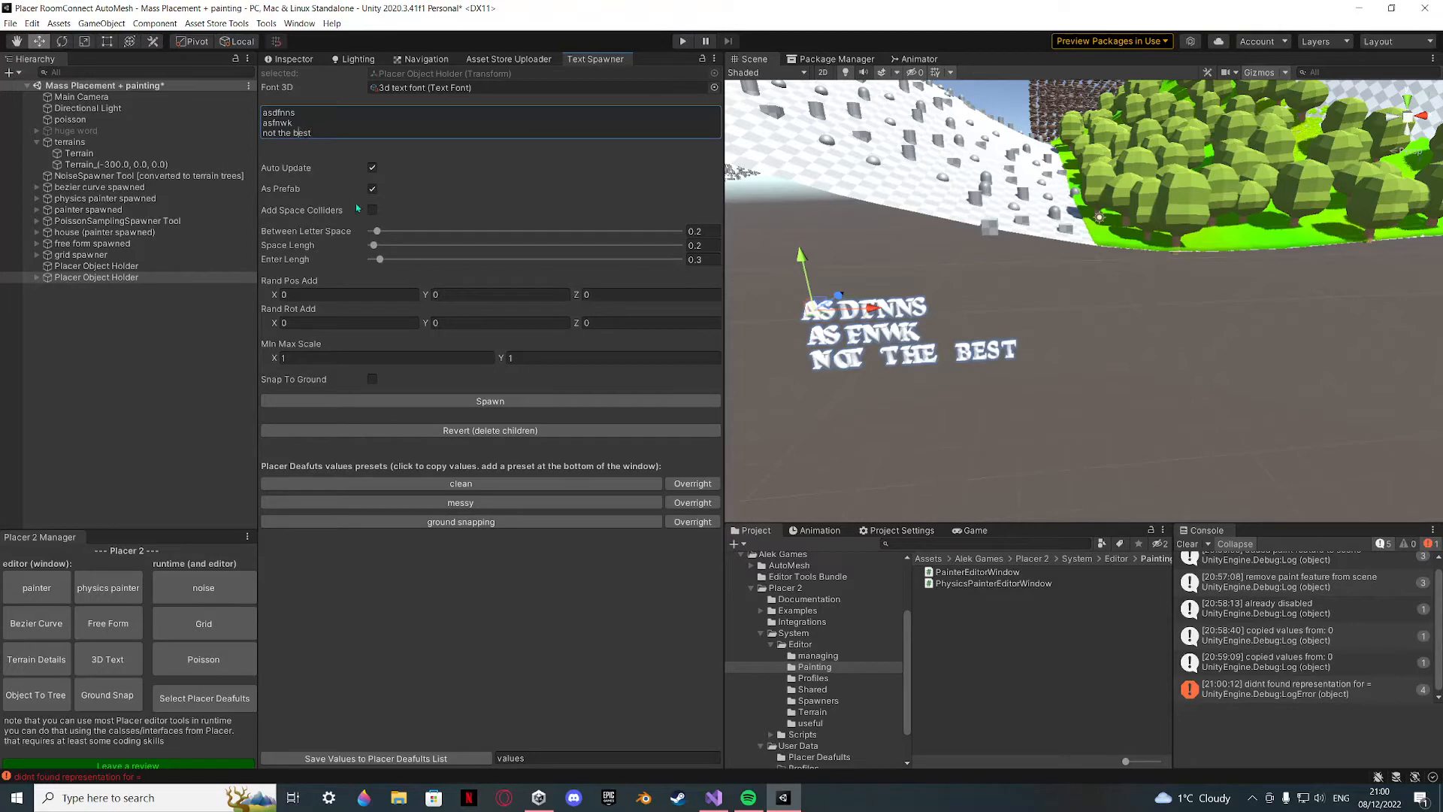
{"action": "left_click", "coordinate": [1278, 687]}
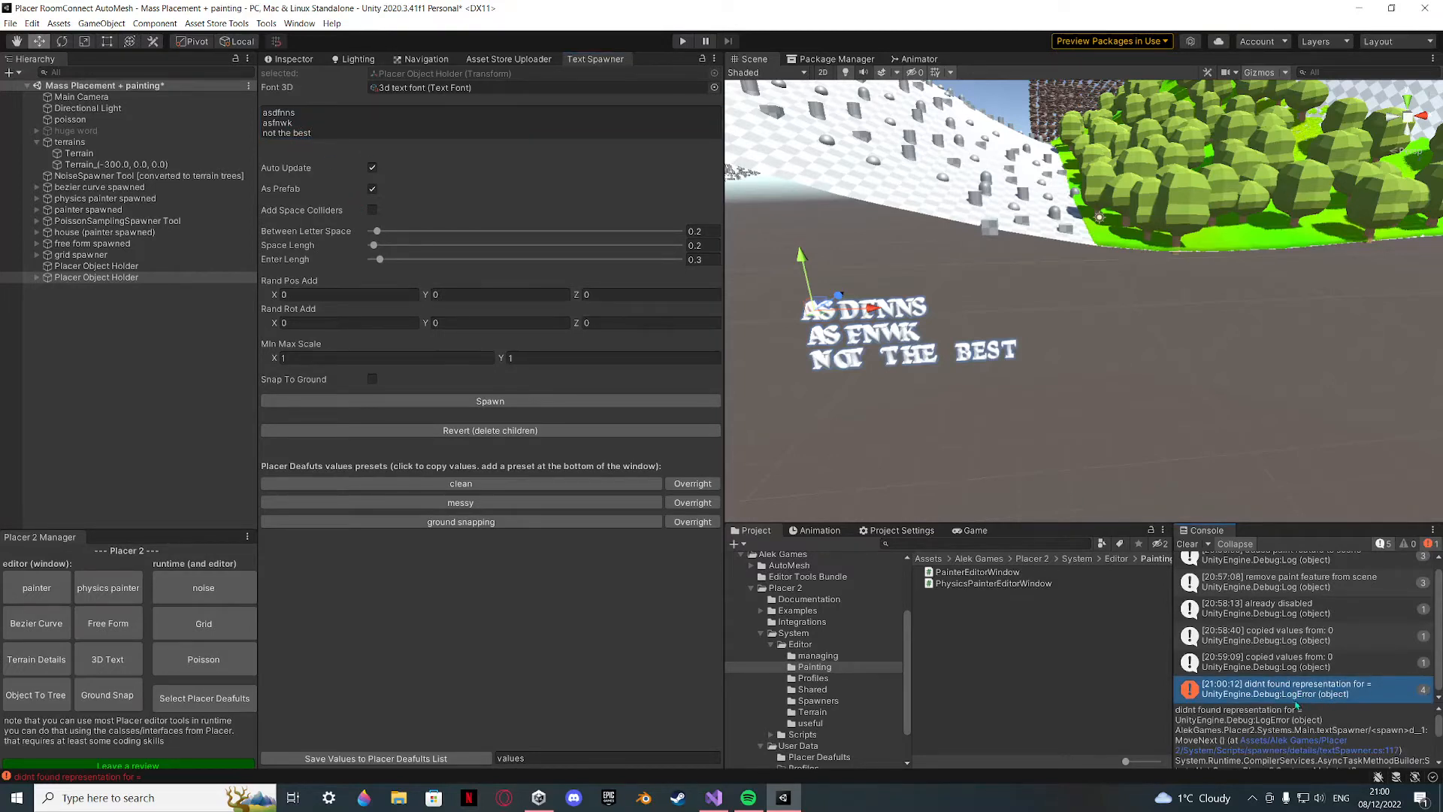
{"action": "left_click", "coordinate": [1187, 544]}
Examine the spawned 3D letters up close, select the letter T in the third line, and collapse the holder's children.
{"action": "key", "text": "w"}
{"action": "right_click_drag", "start_coordinate": [797, 248], "coordinate": [1070, 298]}
{"action": "left_click", "coordinate": [1053, 202]}
{"action": "key", "text": "w"}
{"action": "key", "text": "s"}
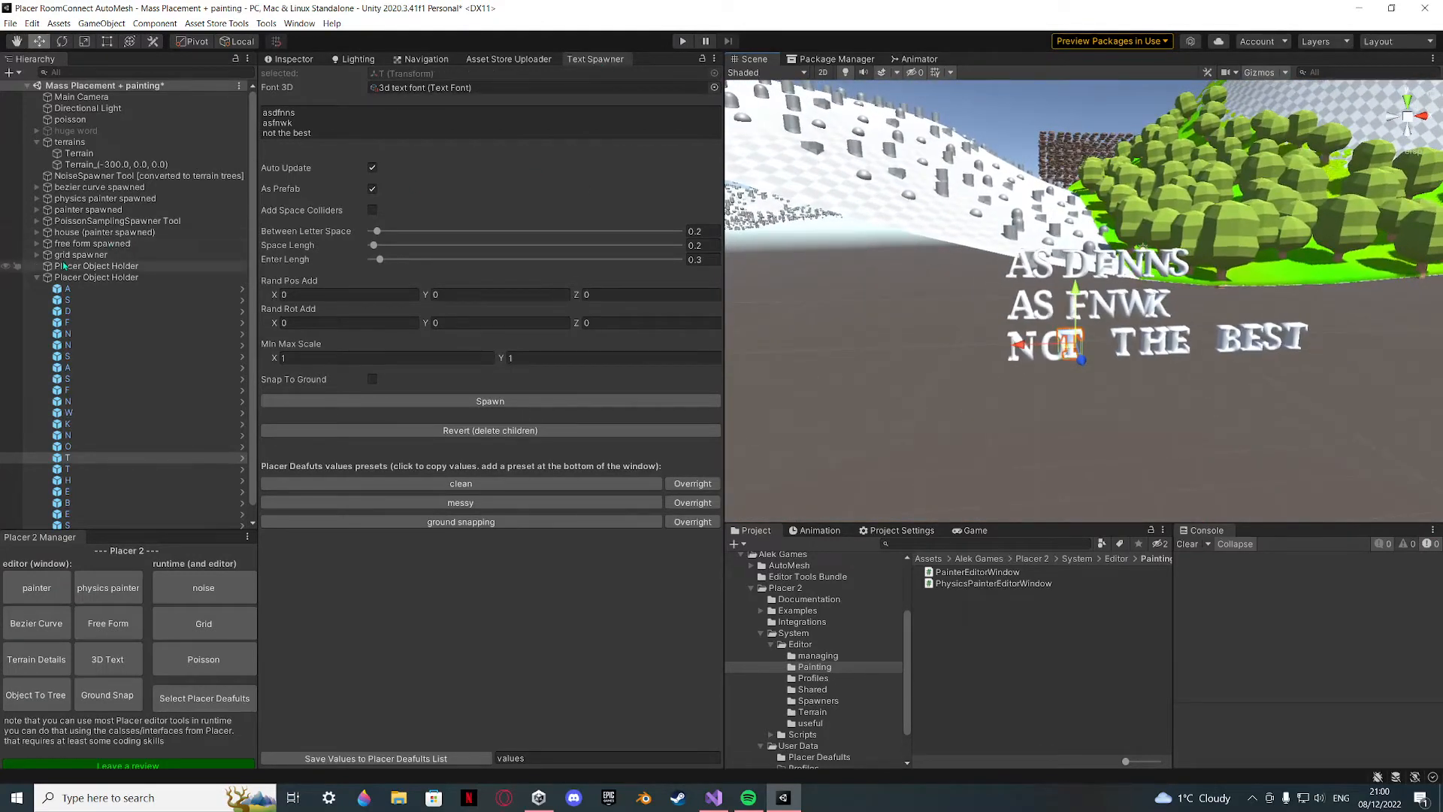
{"action": "left_click", "coordinate": [37, 277]}
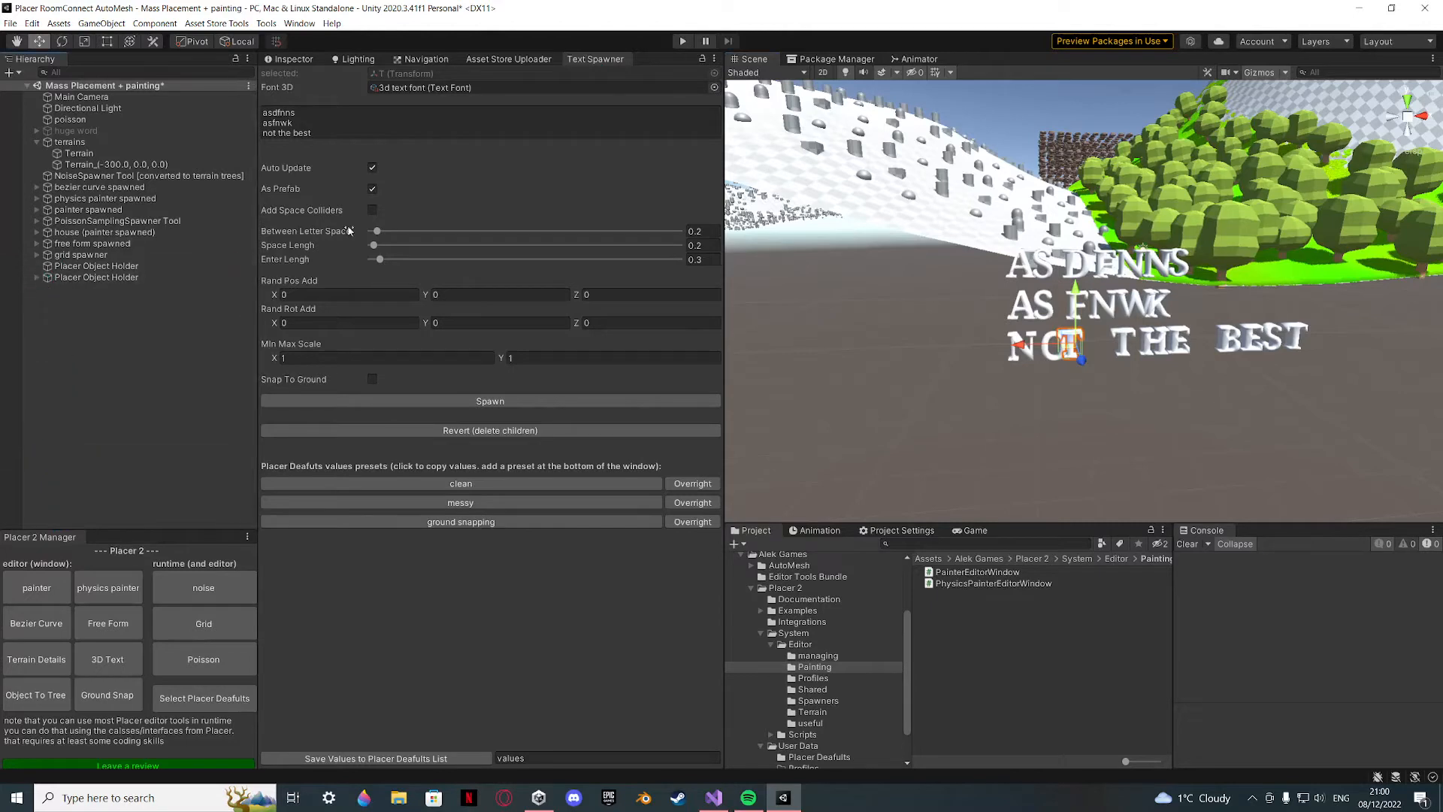
Close the 3D Text spawner and delete both Placer Object Holders from the scene.
{"action": "middle_click", "coordinate": [586, 60]}
{"action": "left_click", "coordinate": [87, 278]}
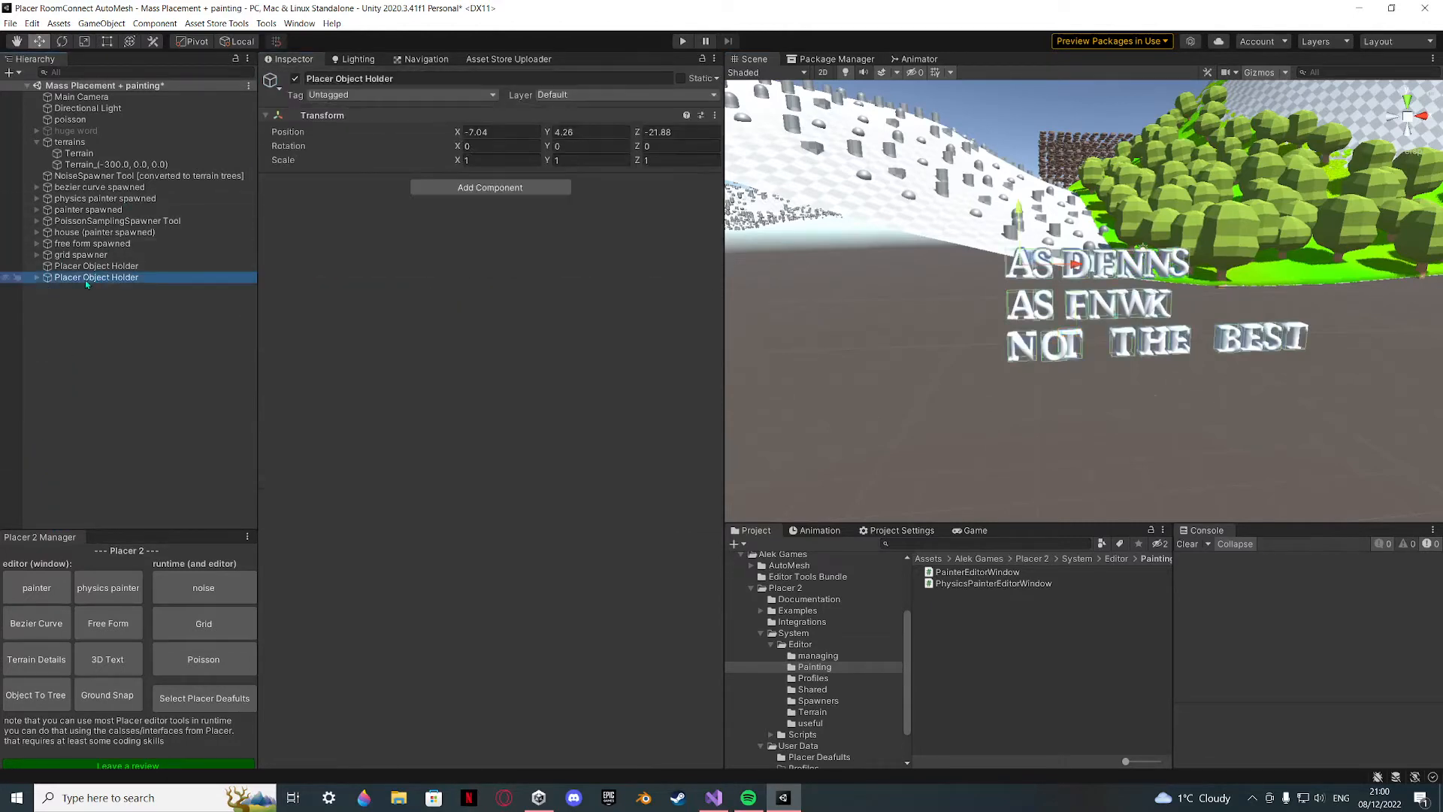
{"action": "key", "text": "Delete"}
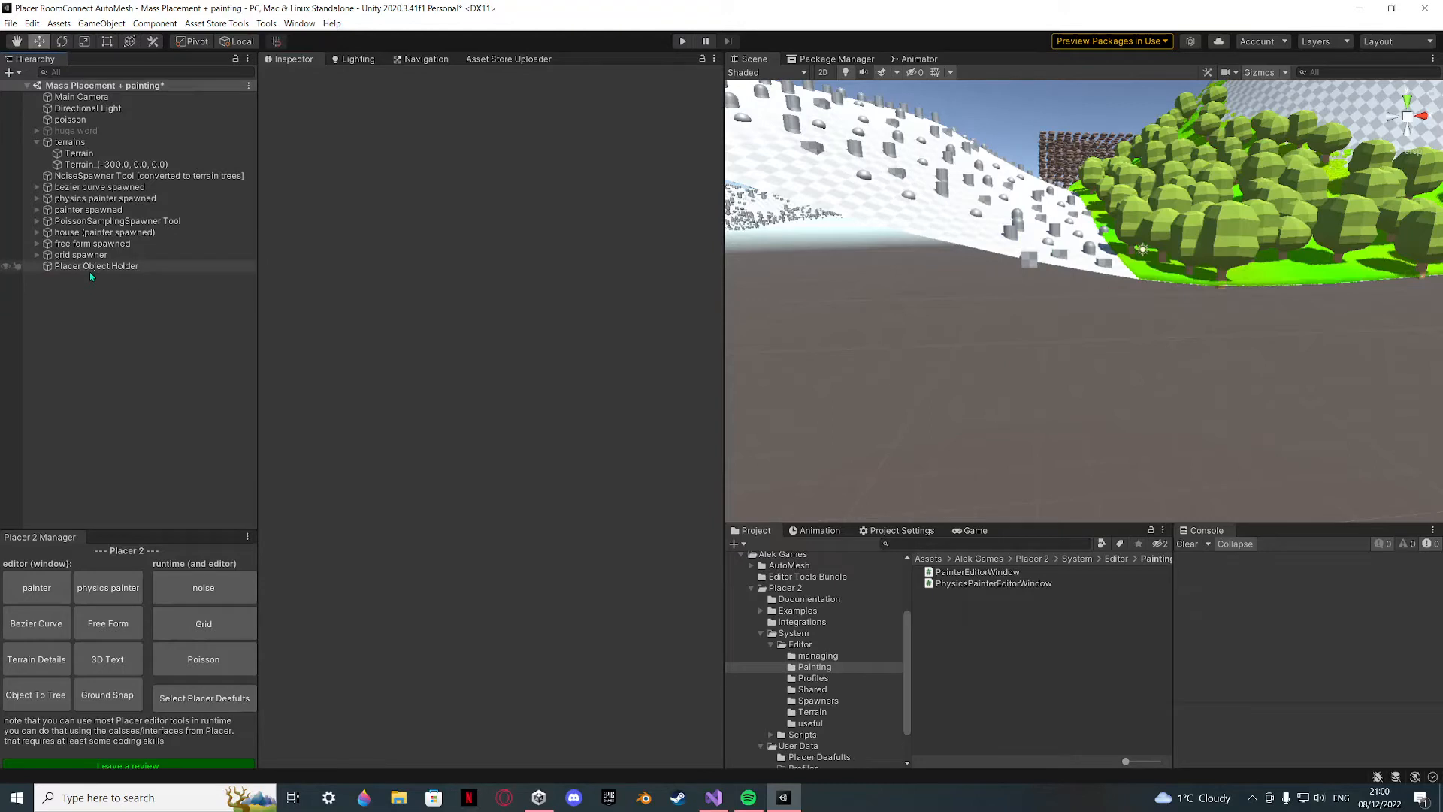
{"action": "key", "text": "Delete"}
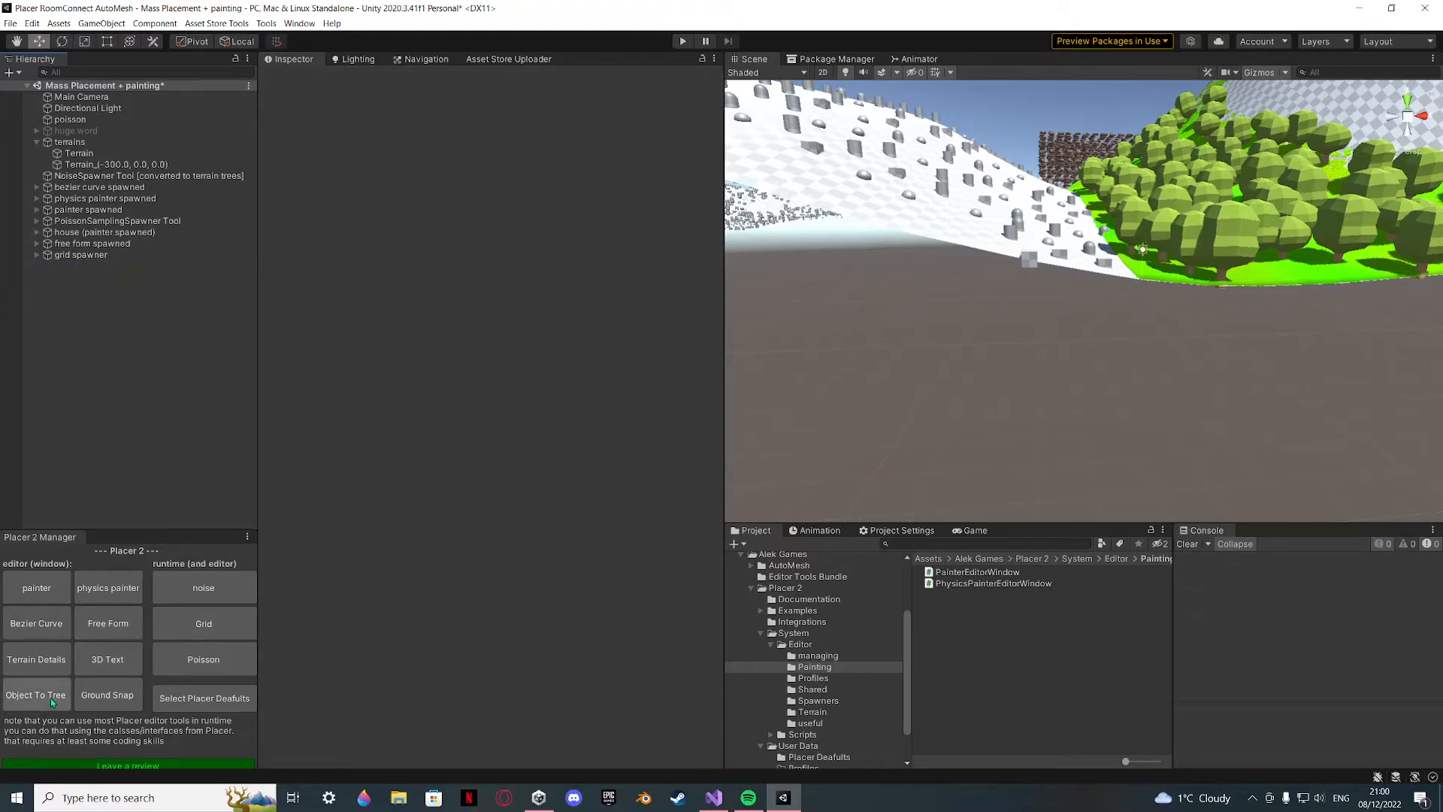
Open the Object To Tree converter docked beside the Placer 2 Manager, with Terrain_(-300.0, 0.0, 0.0) selected.
{"action": "left_click_drag", "start_coordinate": [994, 425], "coordinate": [992, 384], "text": "alt"}
{"action": "left_click", "coordinate": [1016, 373]}
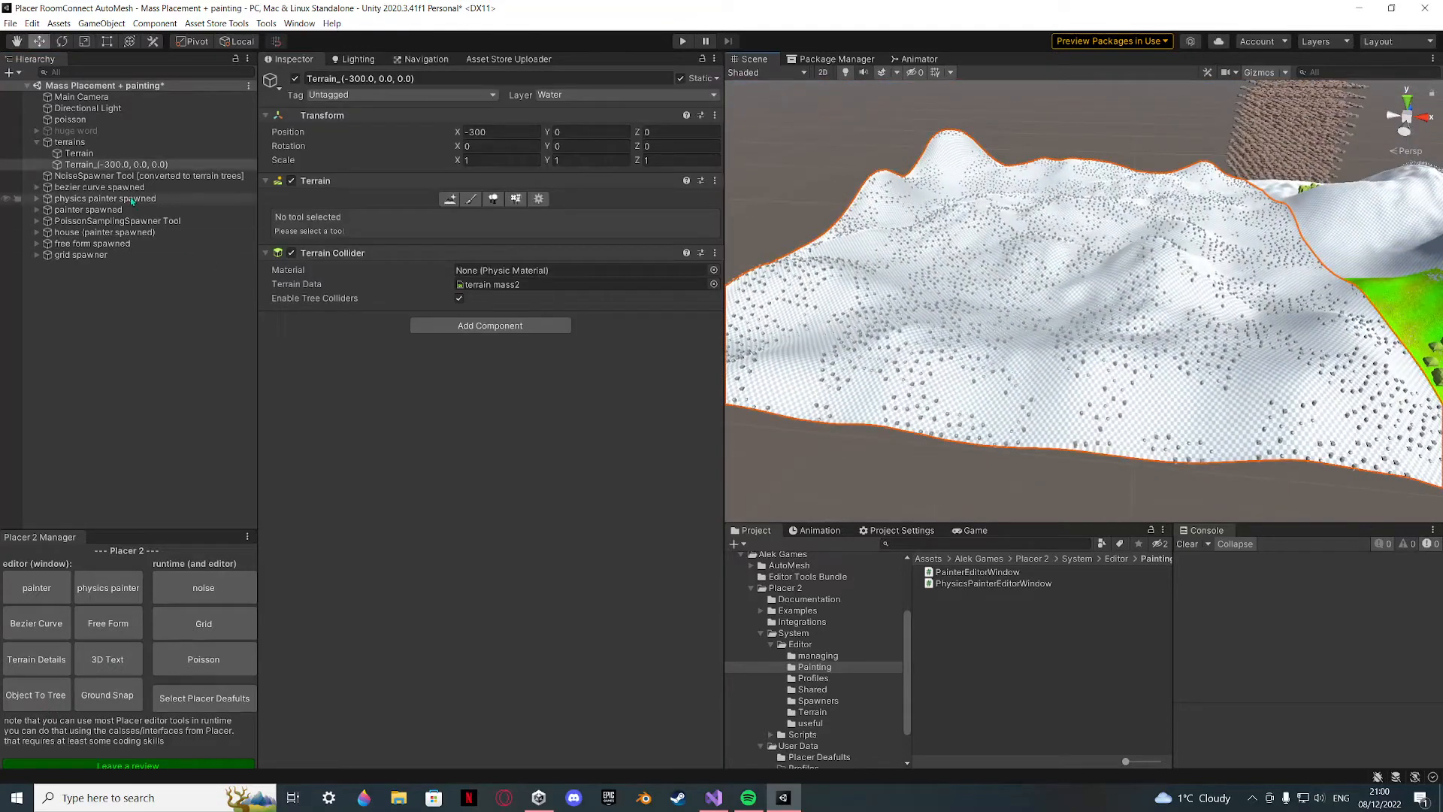
{"action": "left_click", "coordinate": [54, 687]}
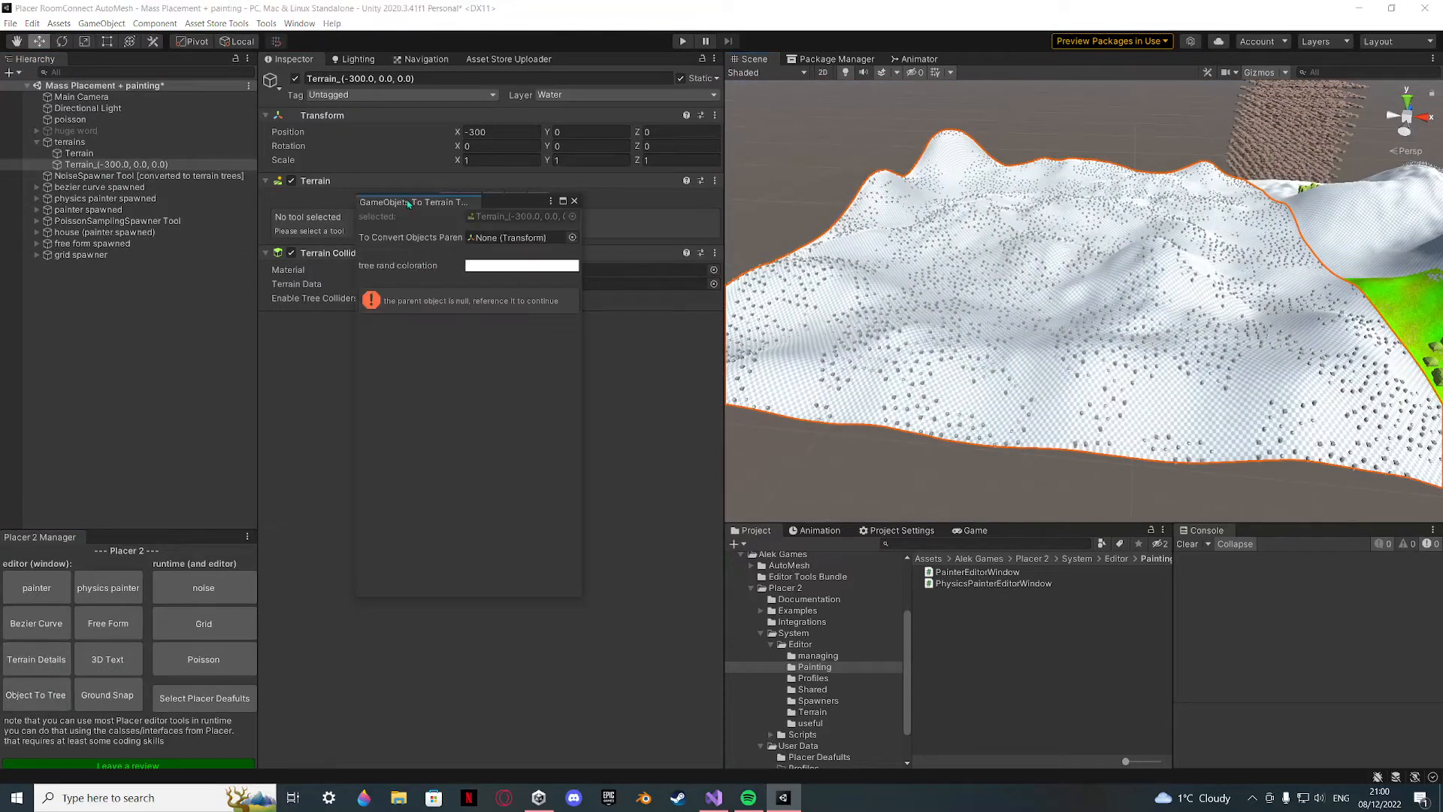
{"action": "left_click_drag", "start_coordinate": [408, 203], "coordinate": [125, 530]}
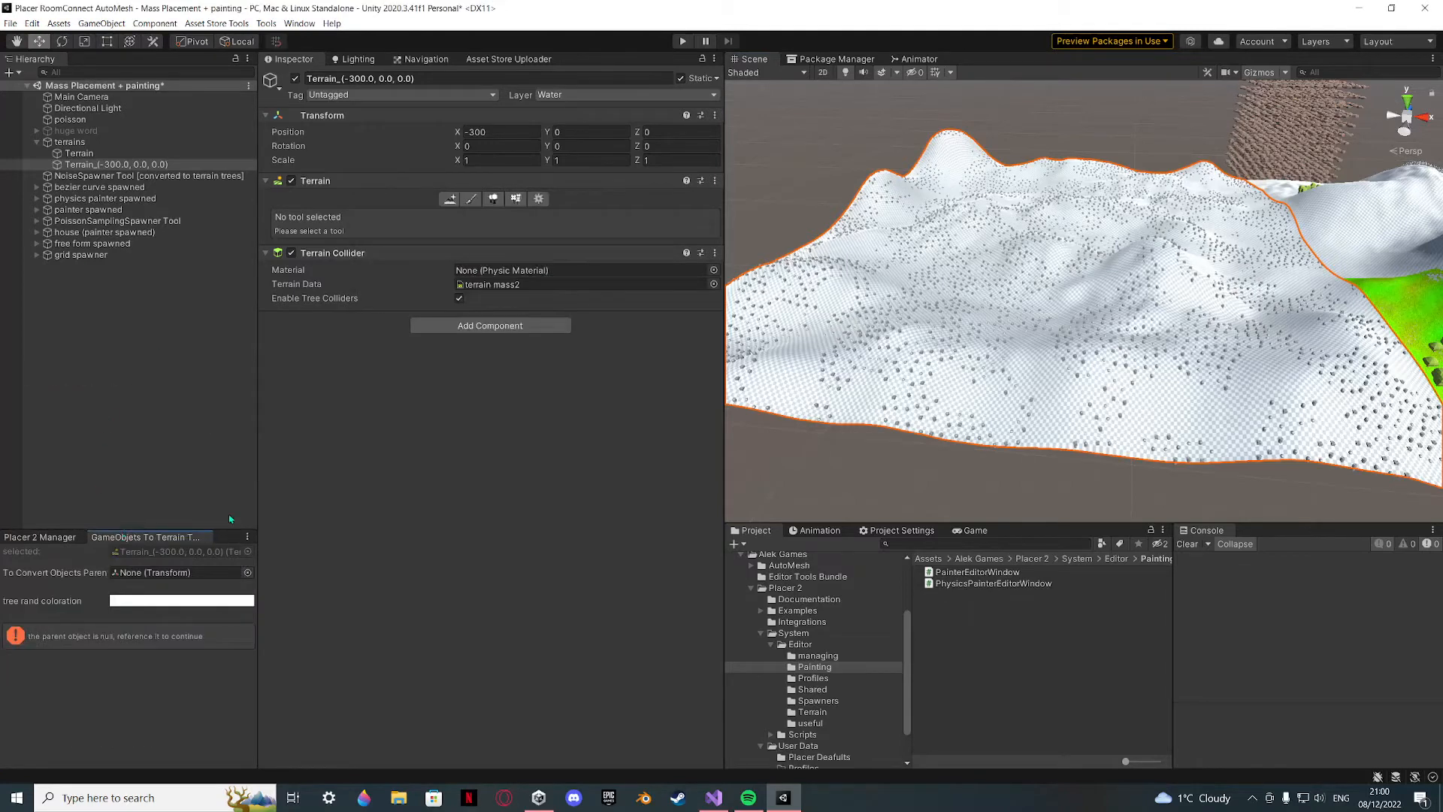
{"action": "left_click", "coordinate": [79, 153]}
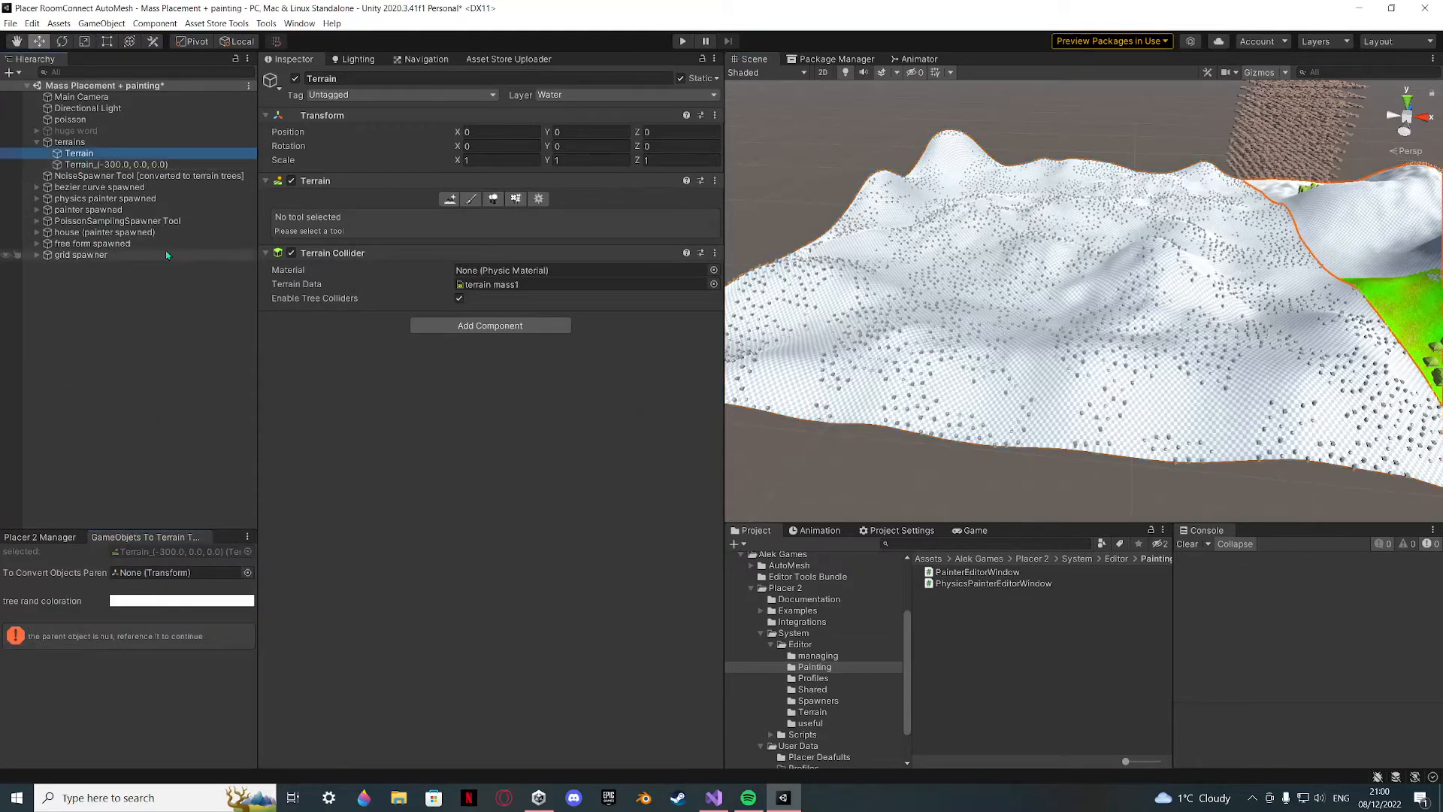
{"action": "left_click", "coordinate": [112, 164]}
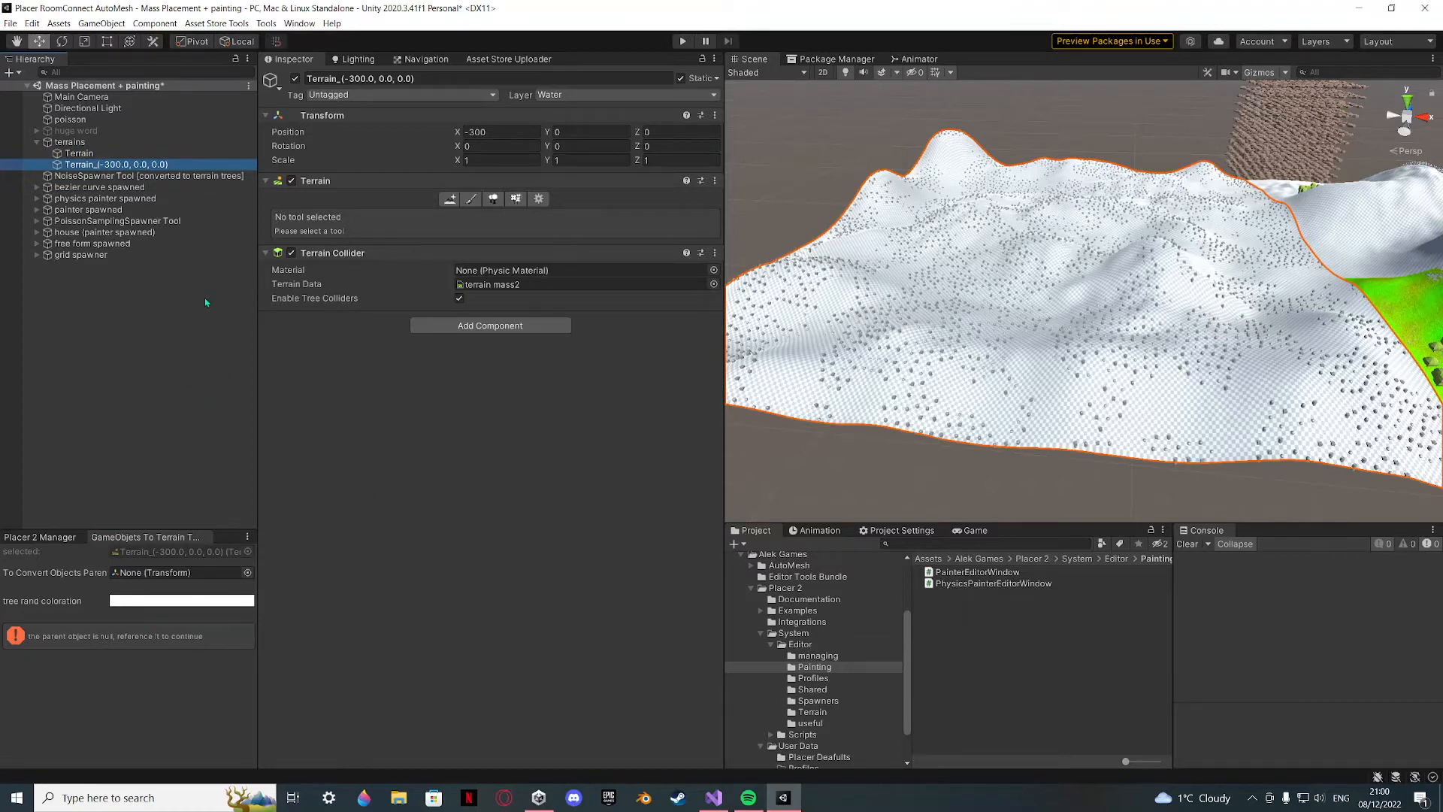
{"action": "right_click", "coordinate": [63, 297]}
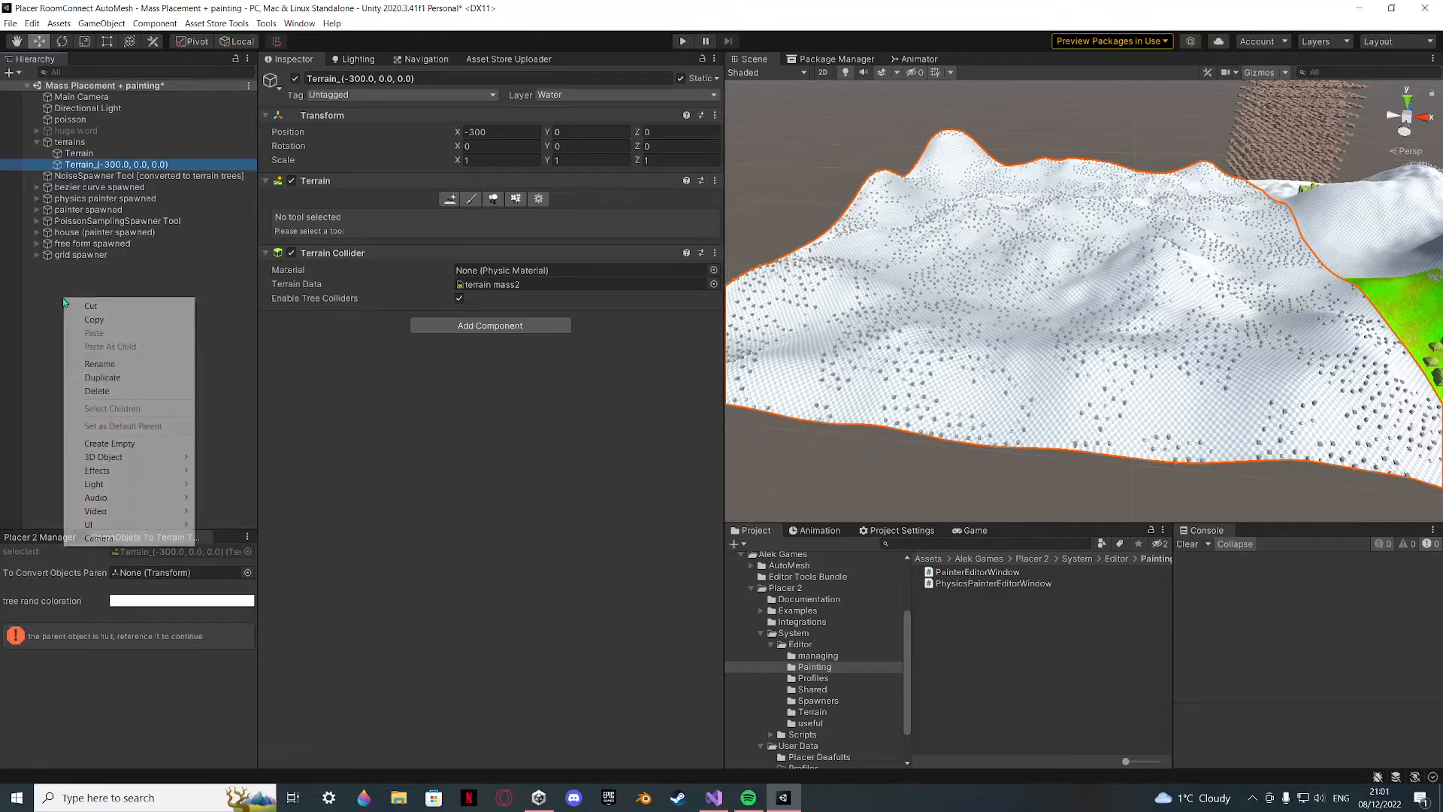
{"action": "left_click", "coordinate": [53, 395]}
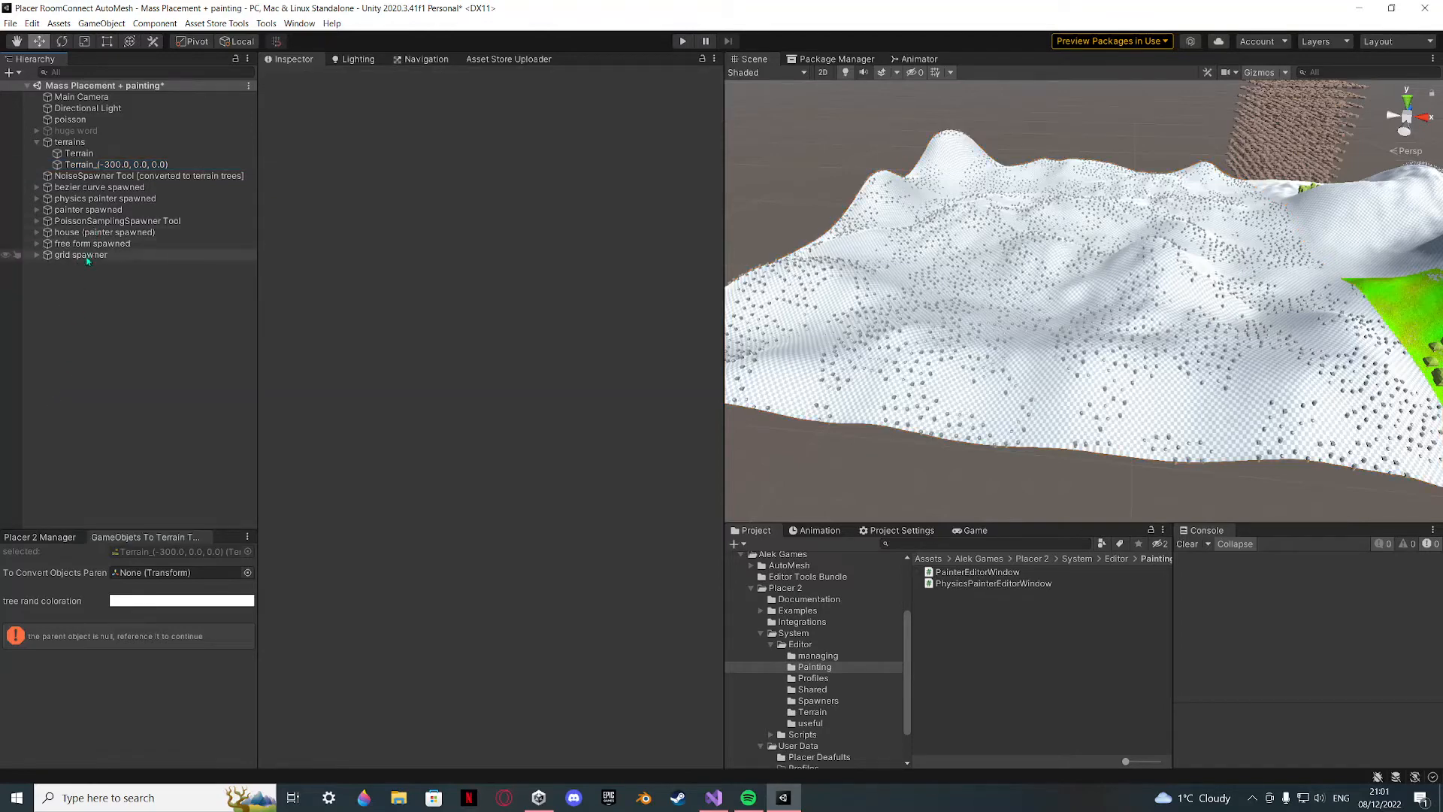
{"action": "left_click", "coordinate": [113, 164]}
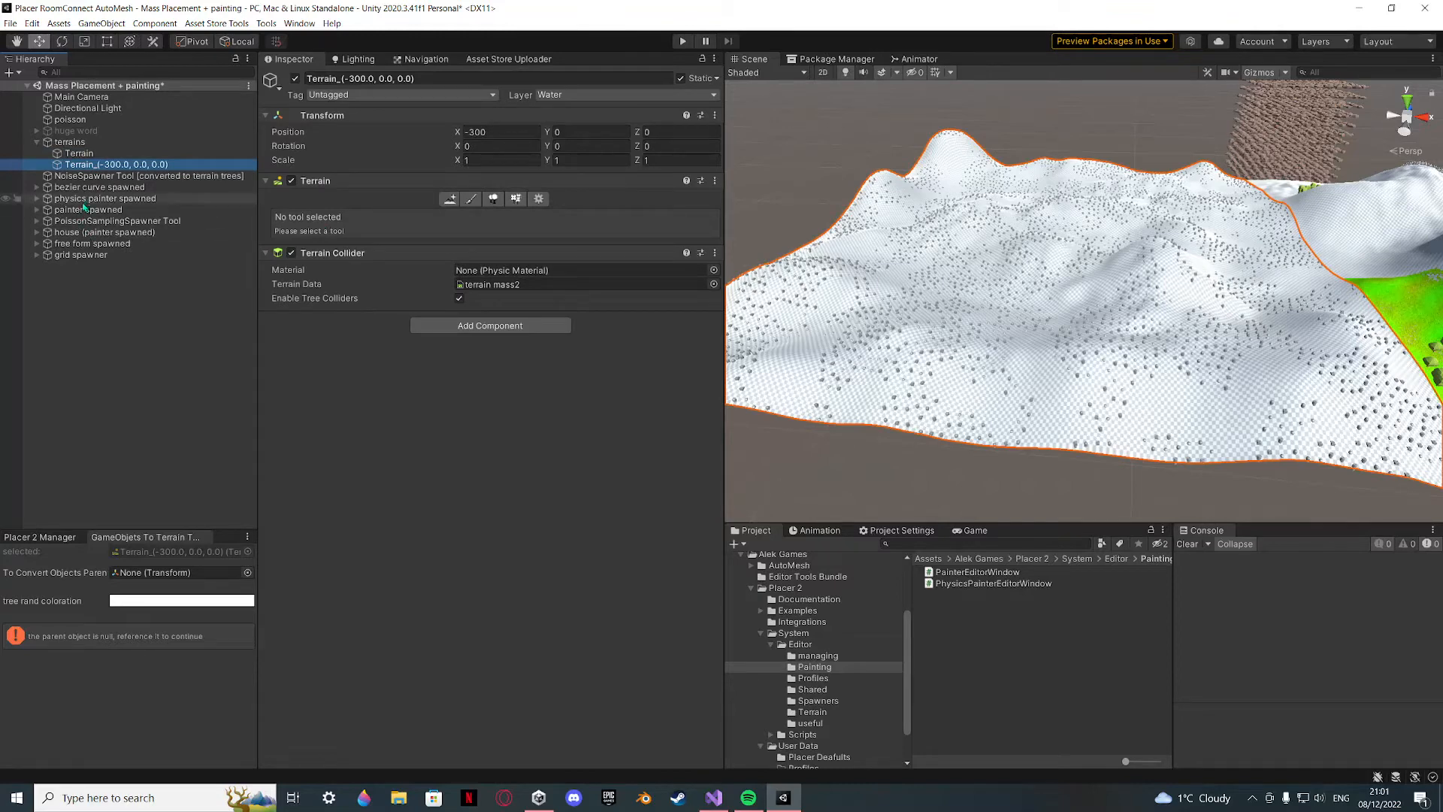
Assign NoiseSpawner Tool [converted to terrain trees] as the parent of the objects to convert.
{"action": "left_click", "coordinate": [77, 178]}
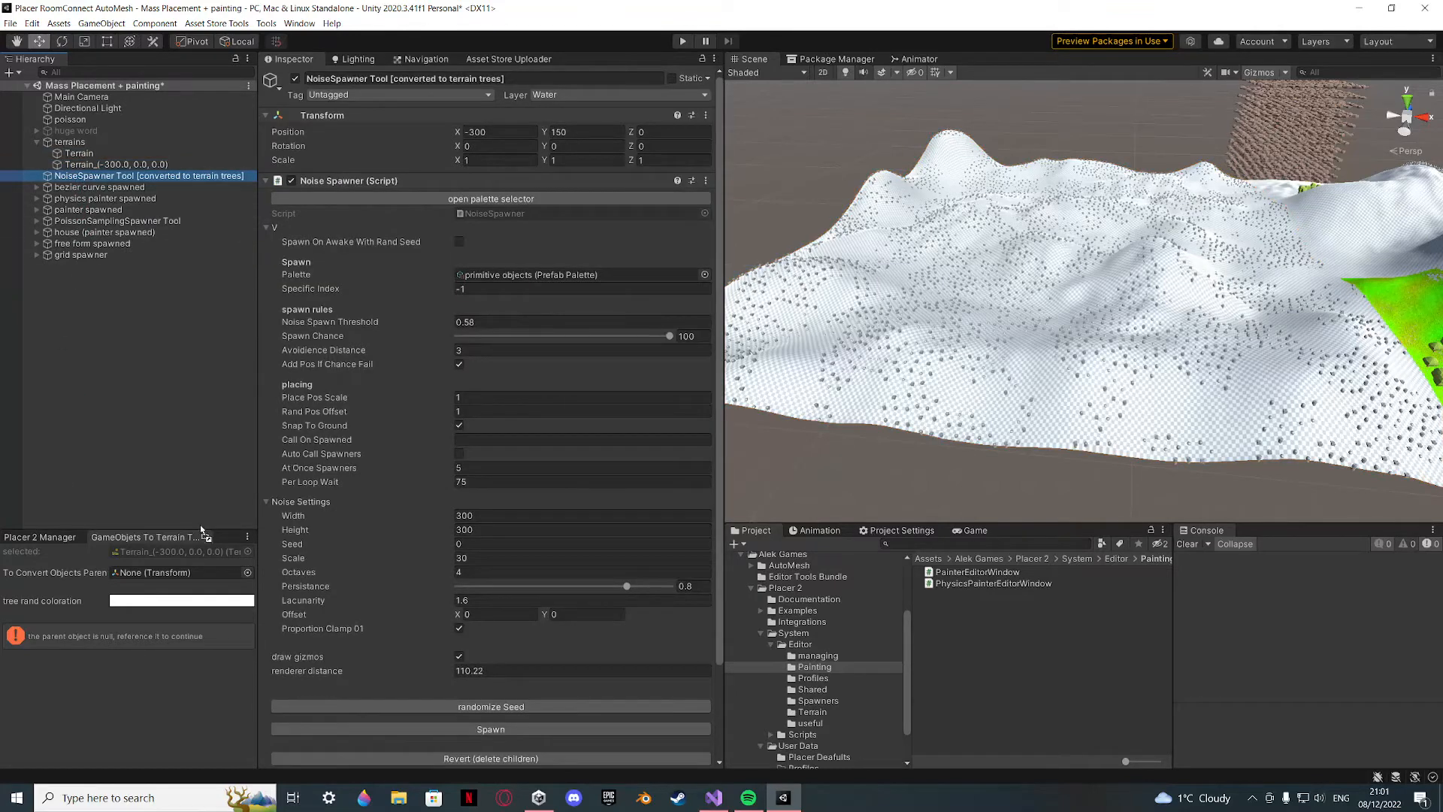
{"action": "left_click_drag", "start_coordinate": [201, 529], "coordinate": [198, 573]}
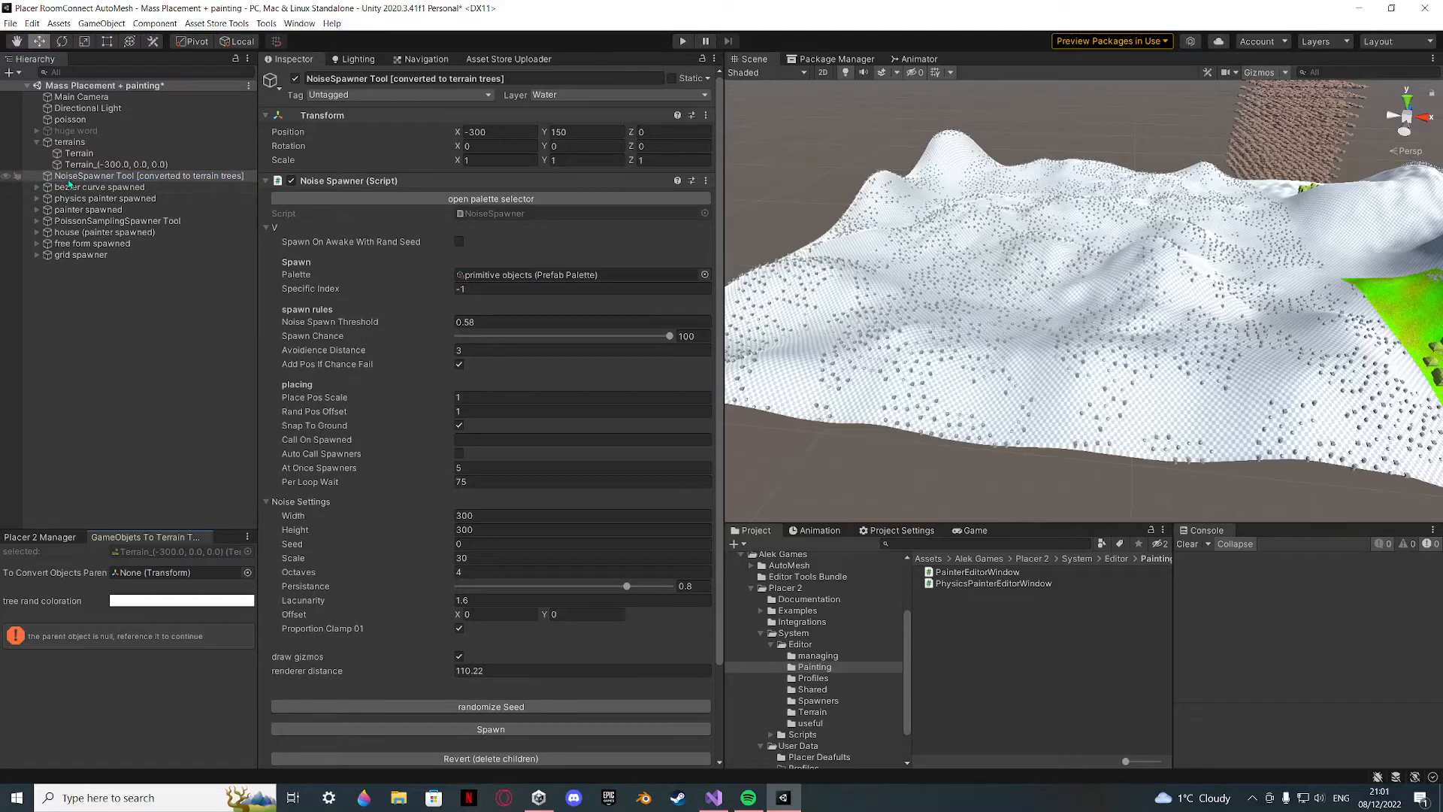
{"action": "left_click_drag", "start_coordinate": [69, 184], "coordinate": [170, 579]}
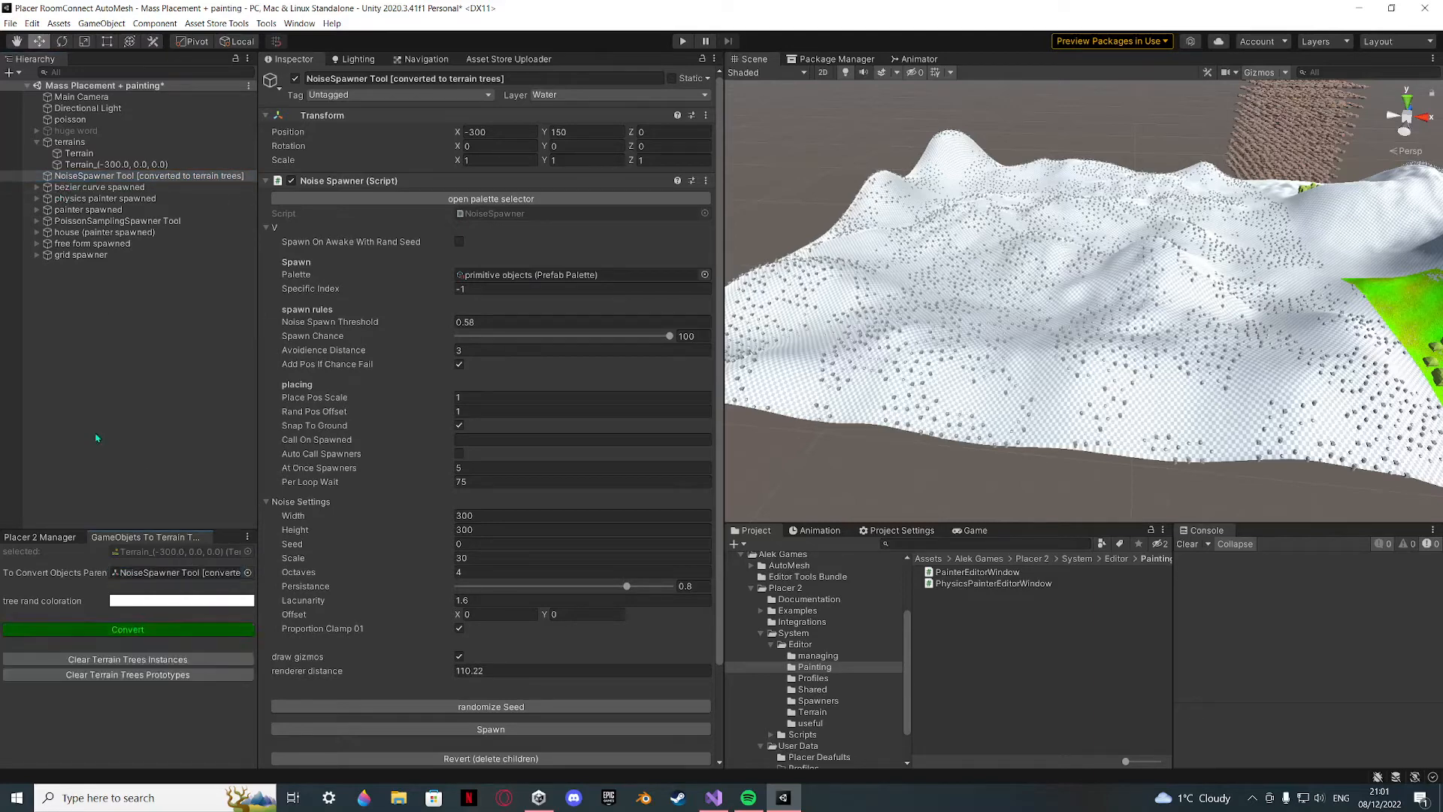
Clear the terrain tree prototypes from Terrain_(-300.0, 0.0, 0.0).
{"action": "left_click", "coordinate": [135, 166]}
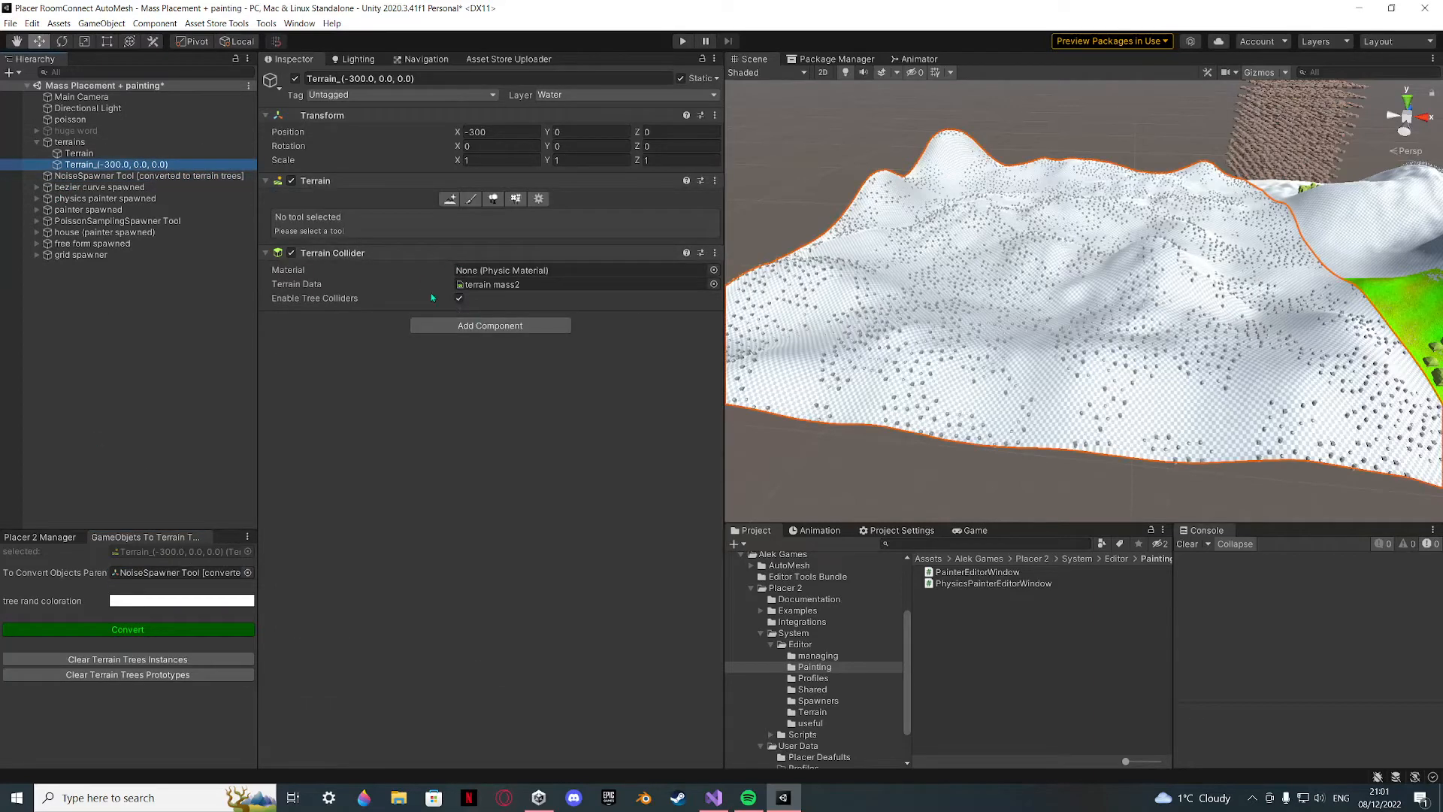
{"action": "left_click", "coordinate": [167, 680]}
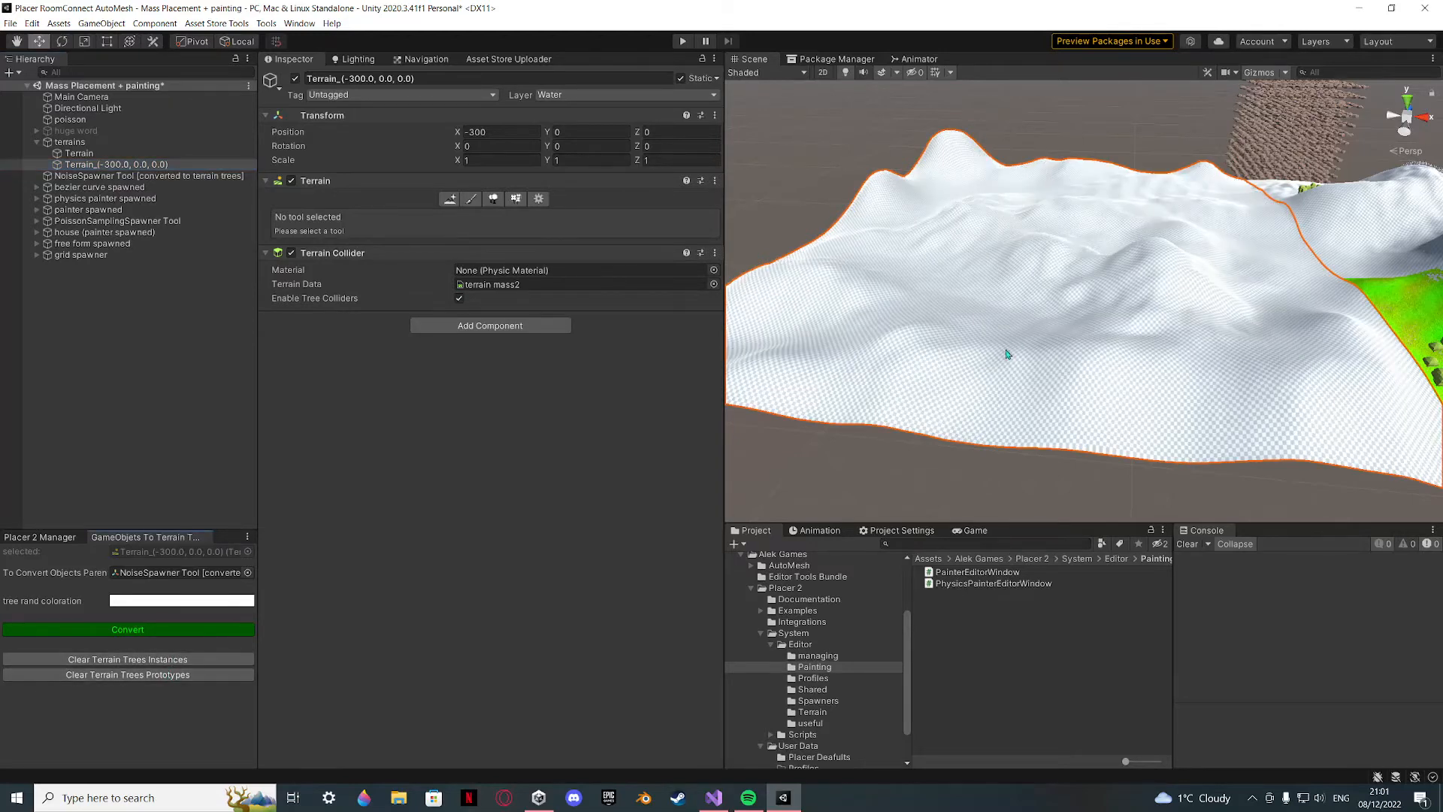
{"action": "right_click_drag", "start_coordinate": [1007, 354], "coordinate": [1044, 363]}
Spawn the primitive objects palette over the snowy hills with the NoiseSpawner Tool, and deselect it.
{"action": "left_click", "coordinate": [205, 176]}
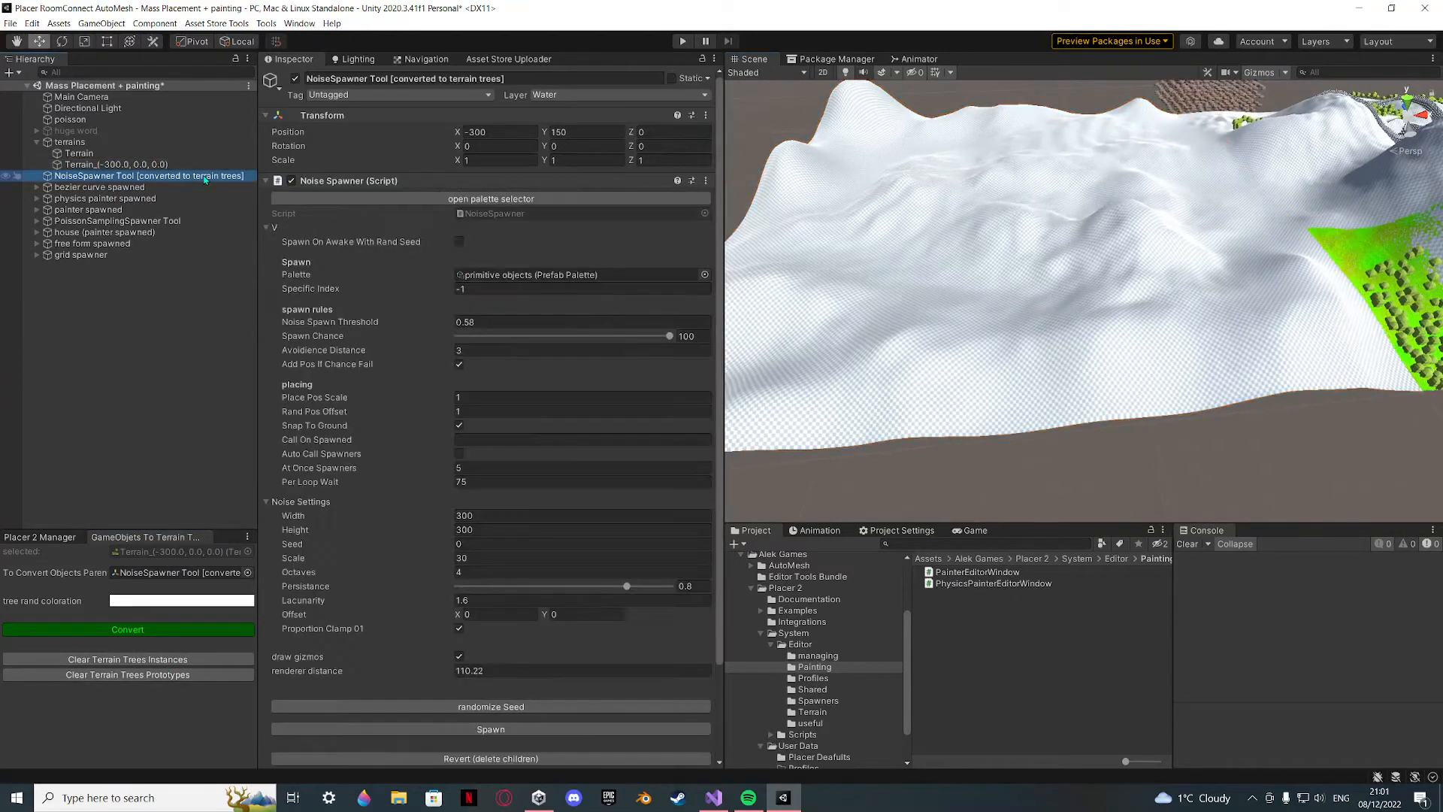
{"action": "scroll", "coordinate": [440, 277], "scroll_direction": "down", "scroll_amount": 3}
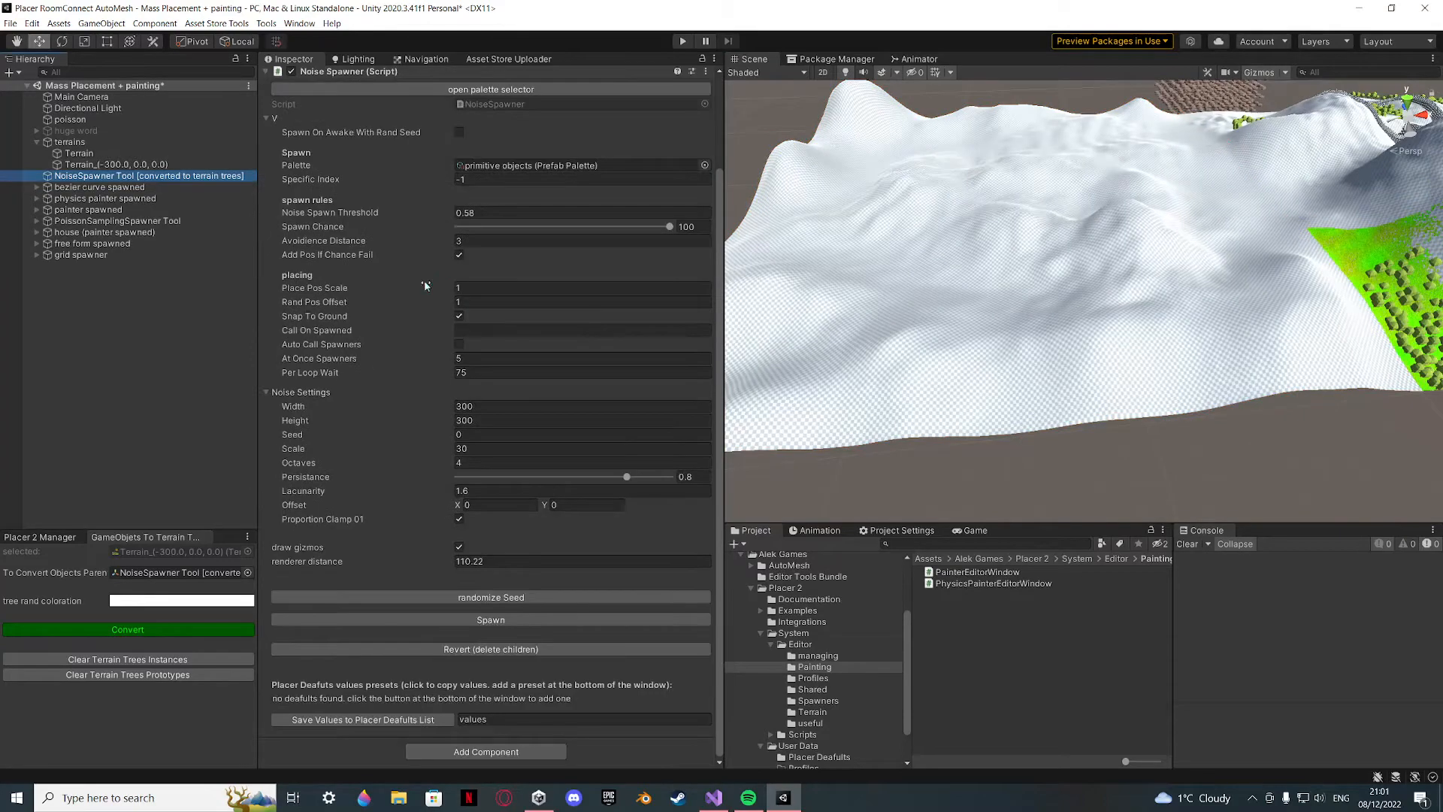
{"action": "left_click", "coordinate": [499, 624]}
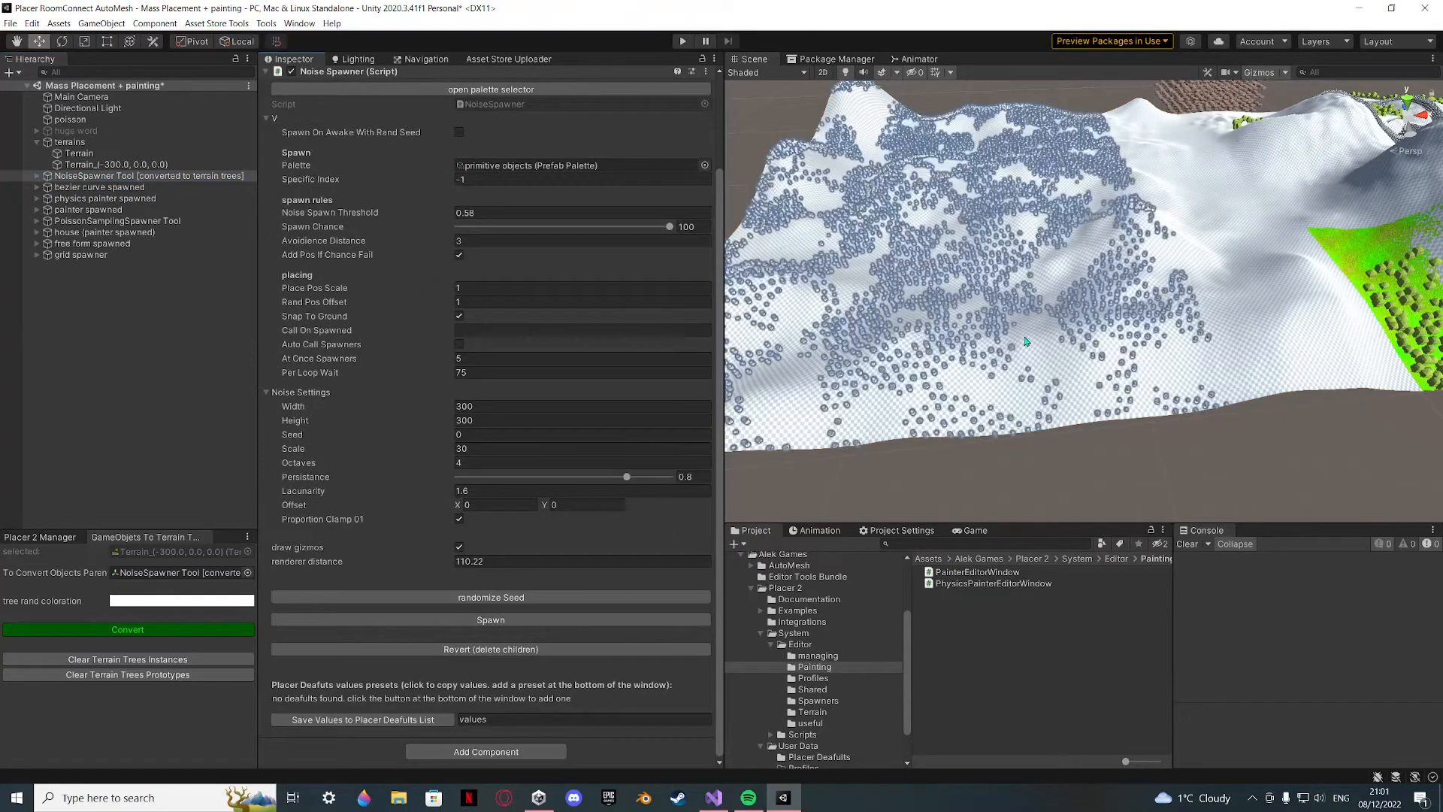
{"action": "right_click_drag", "start_coordinate": [1019, 331], "coordinate": [997, 312]}
{"action": "left_click", "coordinate": [117, 438]}
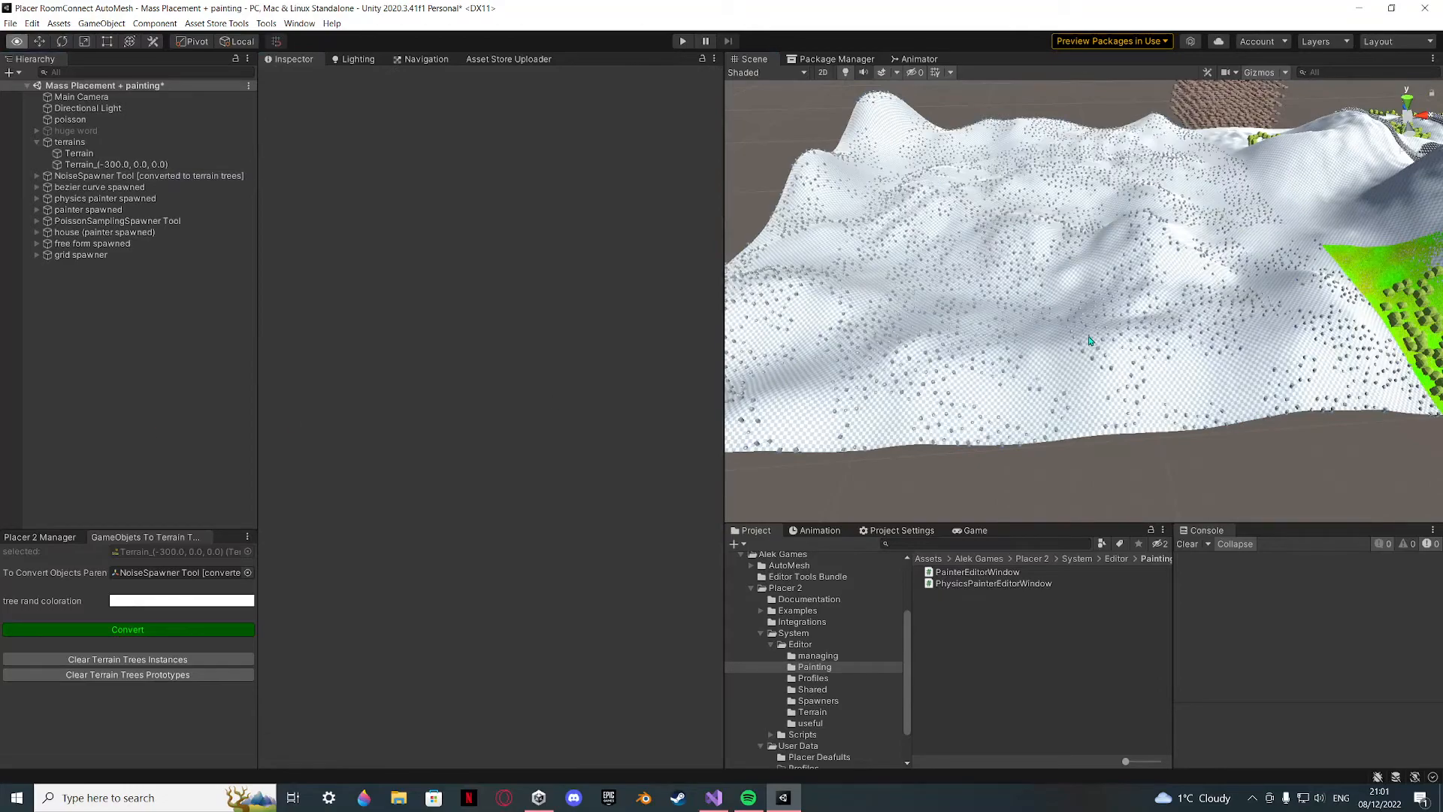
Turn off gizmo drawing on the NoiseSpawner Tool and view the objects spawned across the hills.
{"action": "right_click_drag", "start_coordinate": [1089, 340], "coordinate": [831, 329]}
{"action": "left_click", "coordinate": [81, 178]}
{"action": "right_click_drag", "start_coordinate": [1067, 368], "coordinate": [1167, 495]}
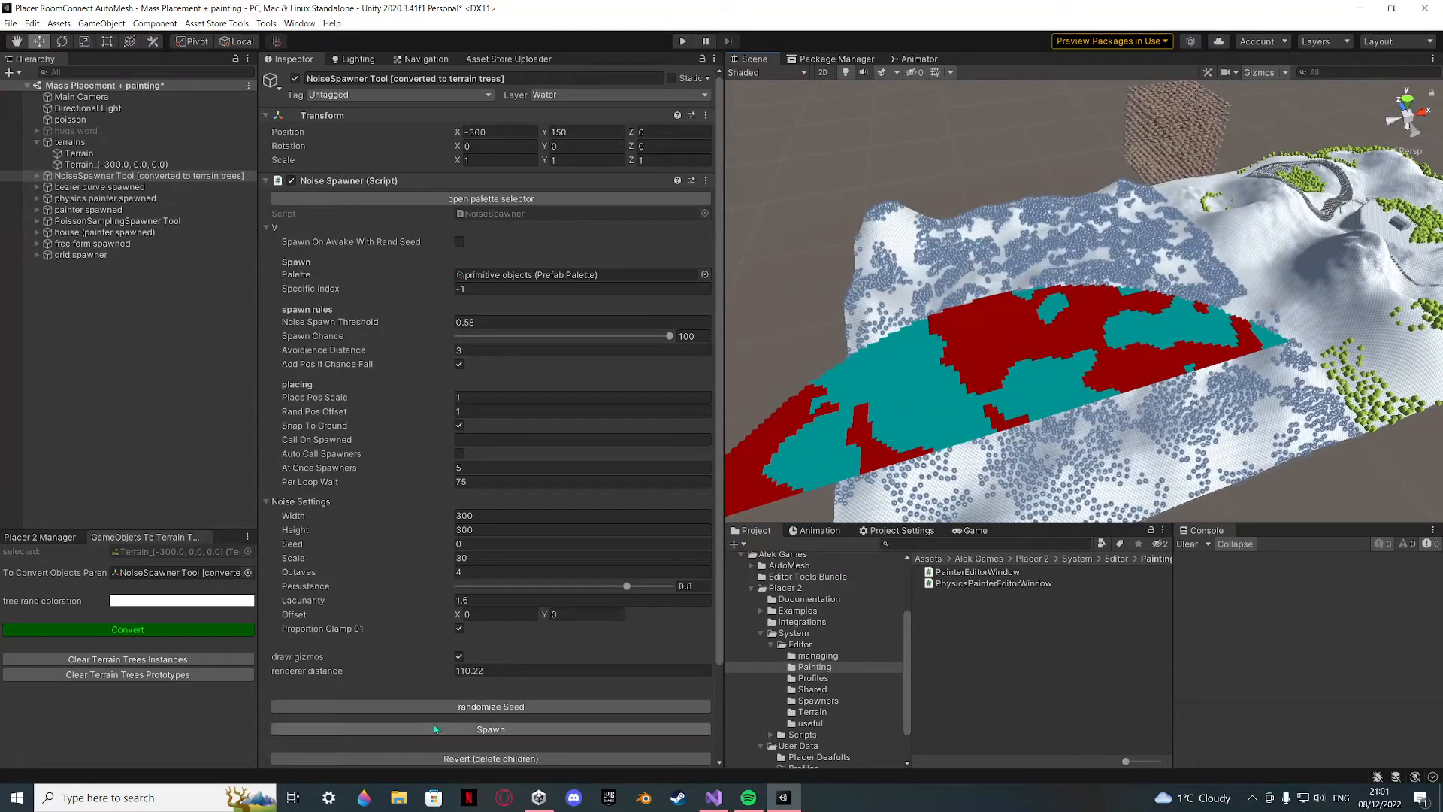
{"action": "left_click", "coordinate": [459, 656]}
{"action": "right_click_drag", "start_coordinate": [970, 356], "coordinate": [902, 360]}
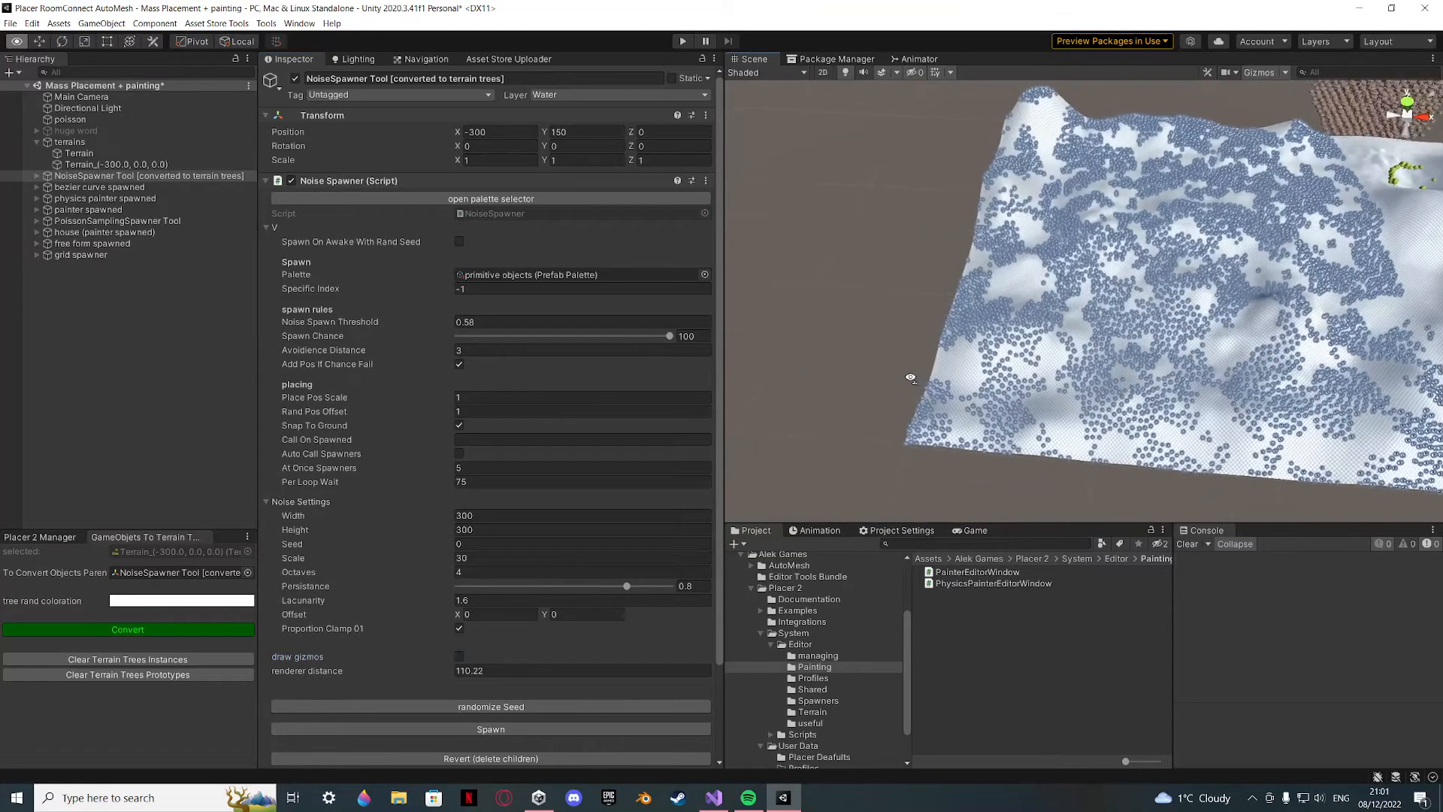
Examine a spawned T4 tree and the mesh and collider components of its TB2 trunk child.
{"action": "left_click", "coordinate": [40, 347]}
{"action": "mouse_move", "coordinate": [811, 264]}
{"action": "right_mouse_down"}
{"action": "mouse_move", "coordinate": [858, 401]}
{"action": "mouse_move", "coordinate": [744, 296]}
{"action": "mouse_move", "coordinate": [1087, 336]}
{"action": "mouse_move", "coordinate": [1435, 270]}
{"action": "mouse_move", "coordinate": [1199, 272]}
{"action": "right_mouse_up"}
{"action": "left_click", "coordinate": [1199, 273]}
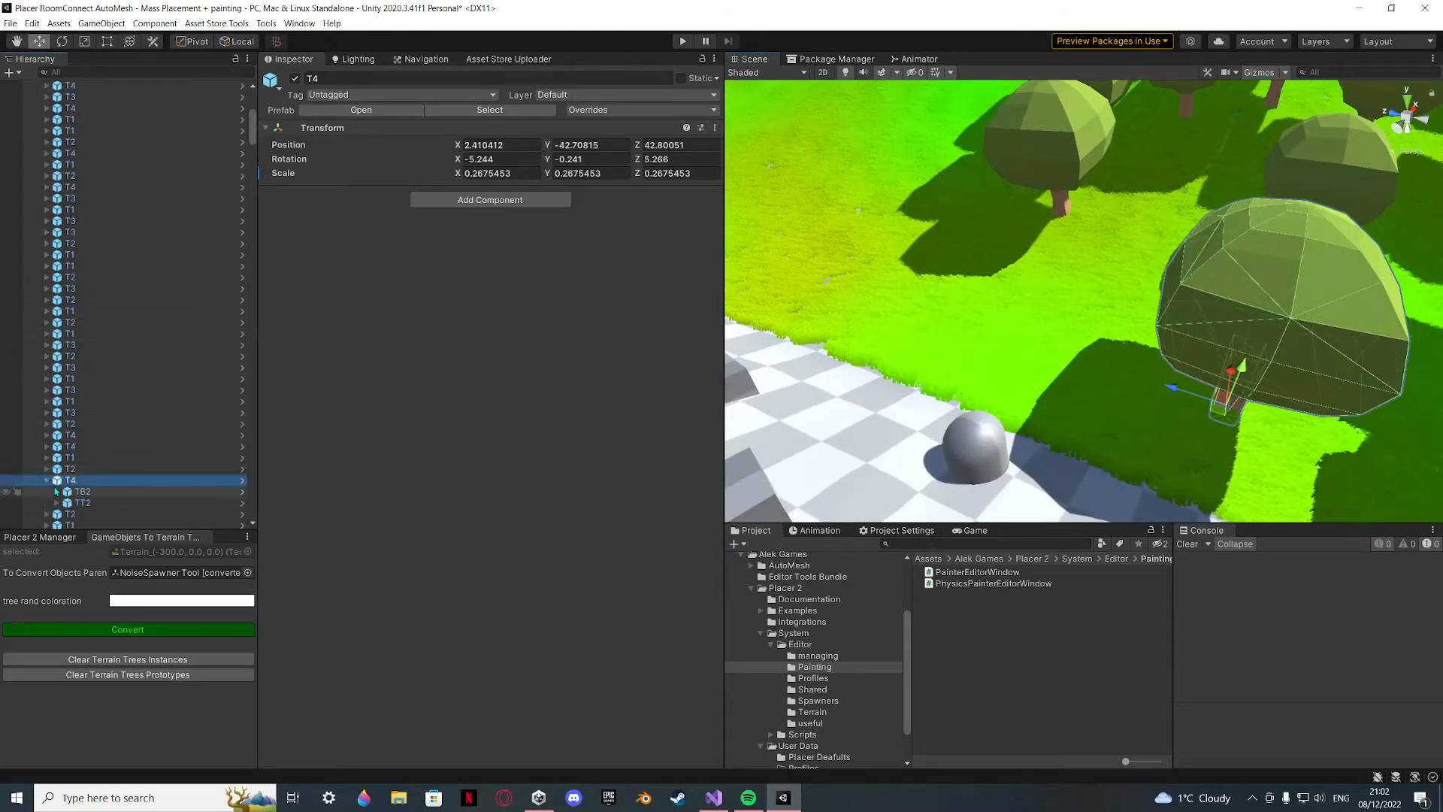
{"action": "left_click", "coordinate": [57, 491]}
{"action": "left_click", "coordinate": [62, 500]}
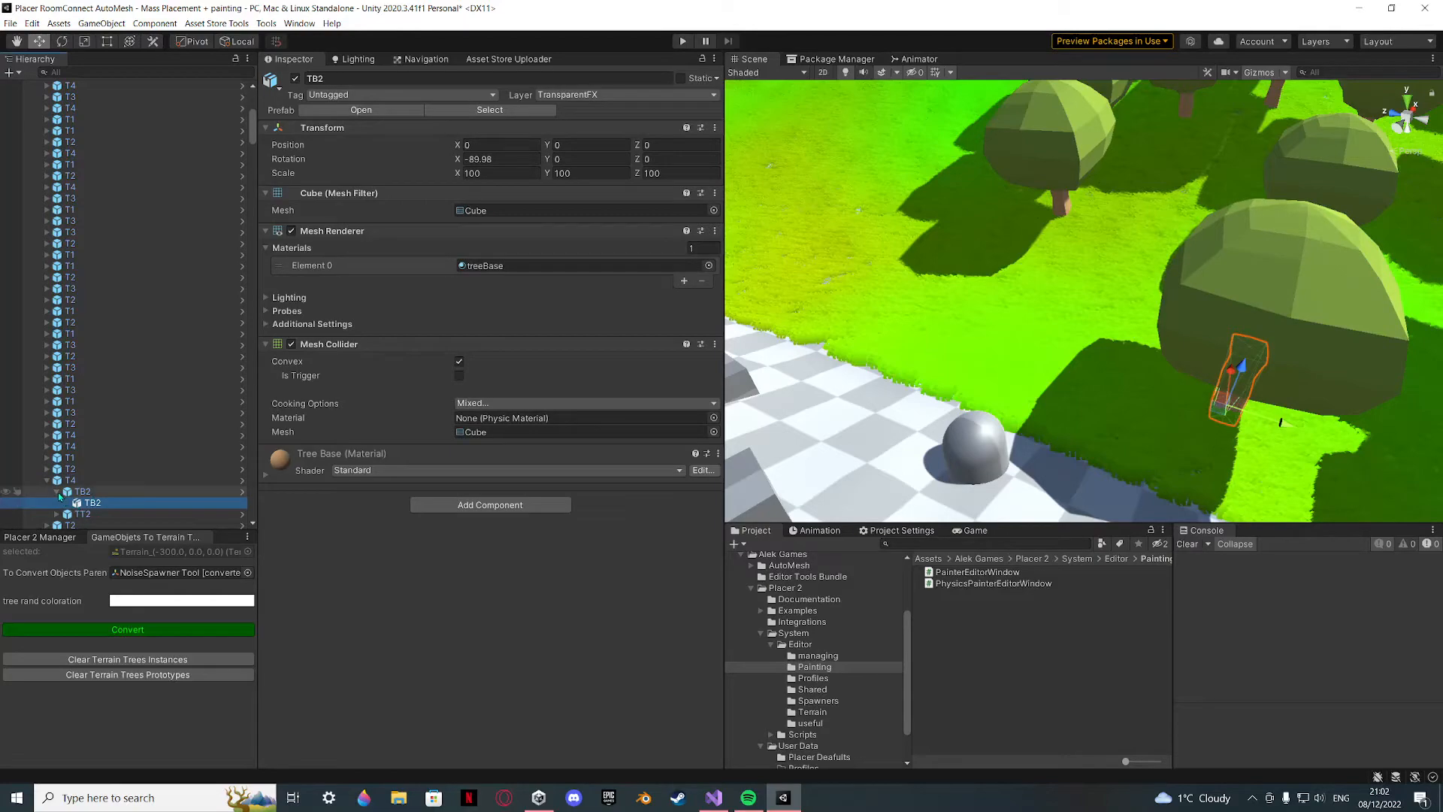
{"action": "left_click", "coordinate": [58, 492]}
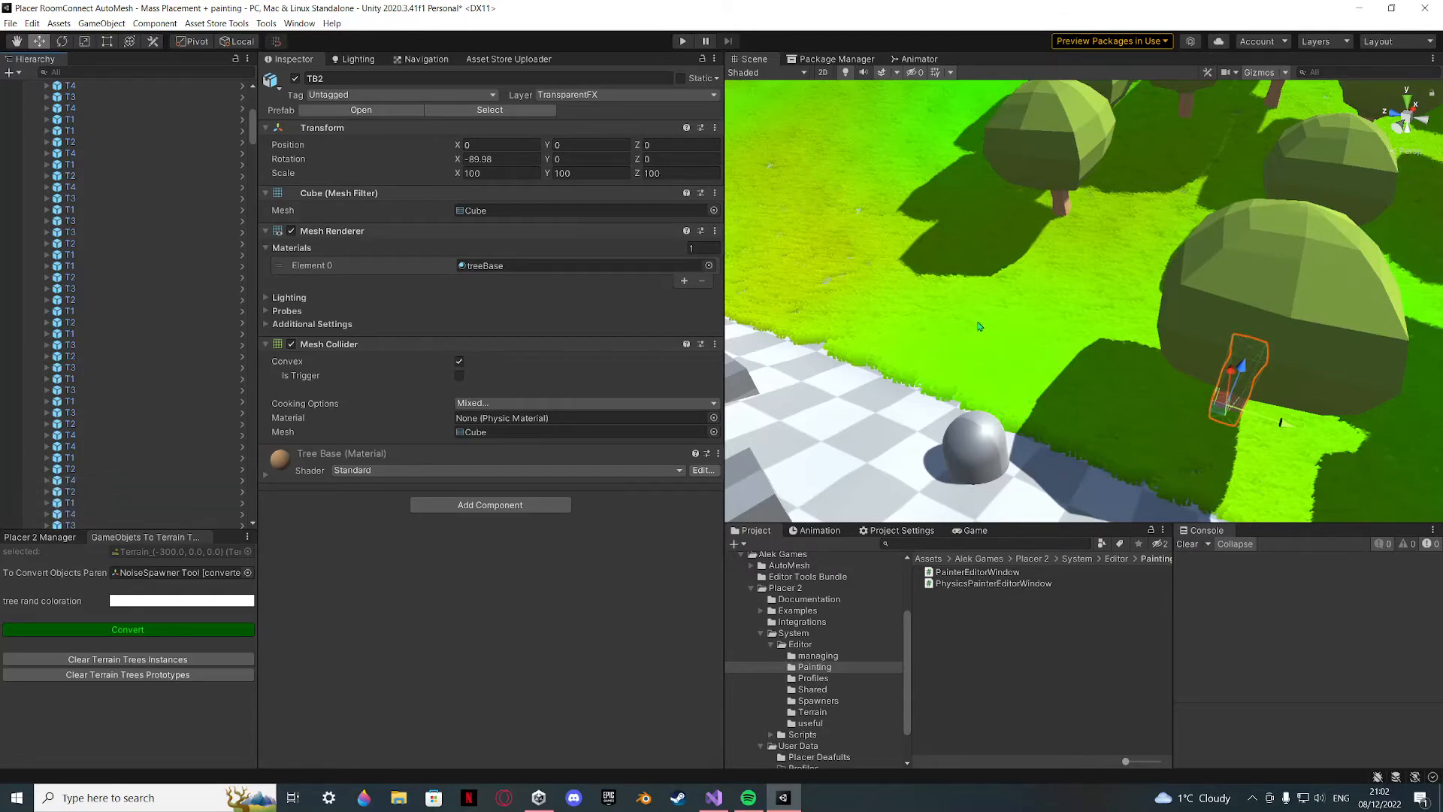
Inspect the mesh renderer and box collider of a cube spawned at the edge of the snowy hills.
{"action": "key", "text": "s"}
{"action": "right_click_drag", "start_coordinate": [979, 326], "coordinate": [982, 224]}
{"action": "key", "text": "w"}
{"action": "key", "text": "s"}
{"action": "key", "text": "w"}
{"action": "left_click", "coordinate": [1015, 217]}
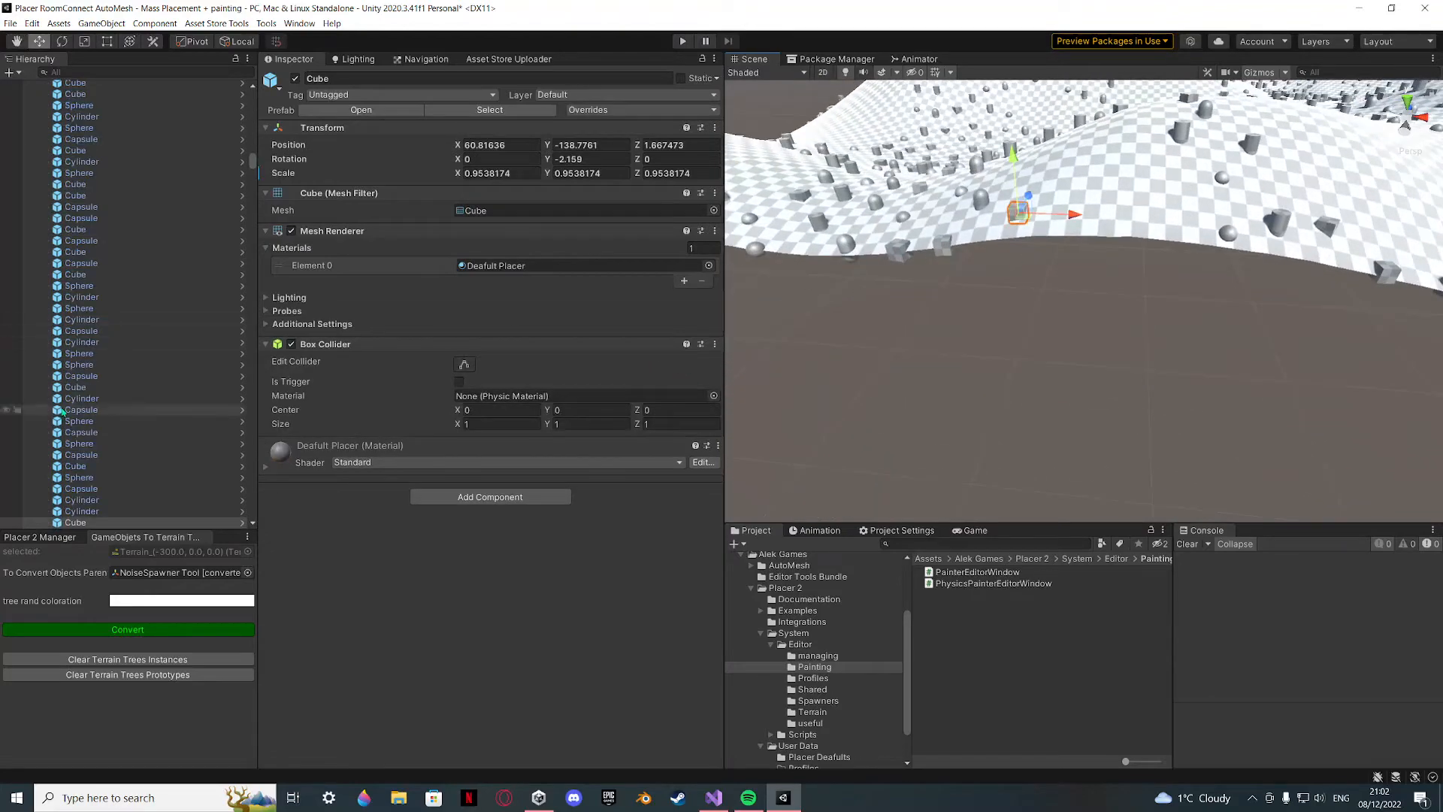
Collapse the spawned children of the NoiseSpawner and PoissonSamplingSpawner tools and select NoiseSpawner Tool [converted to terrain trees].
{"action": "scroll", "coordinate": [124, 467], "scroll_direction": "up", "scroll_amount": 3}
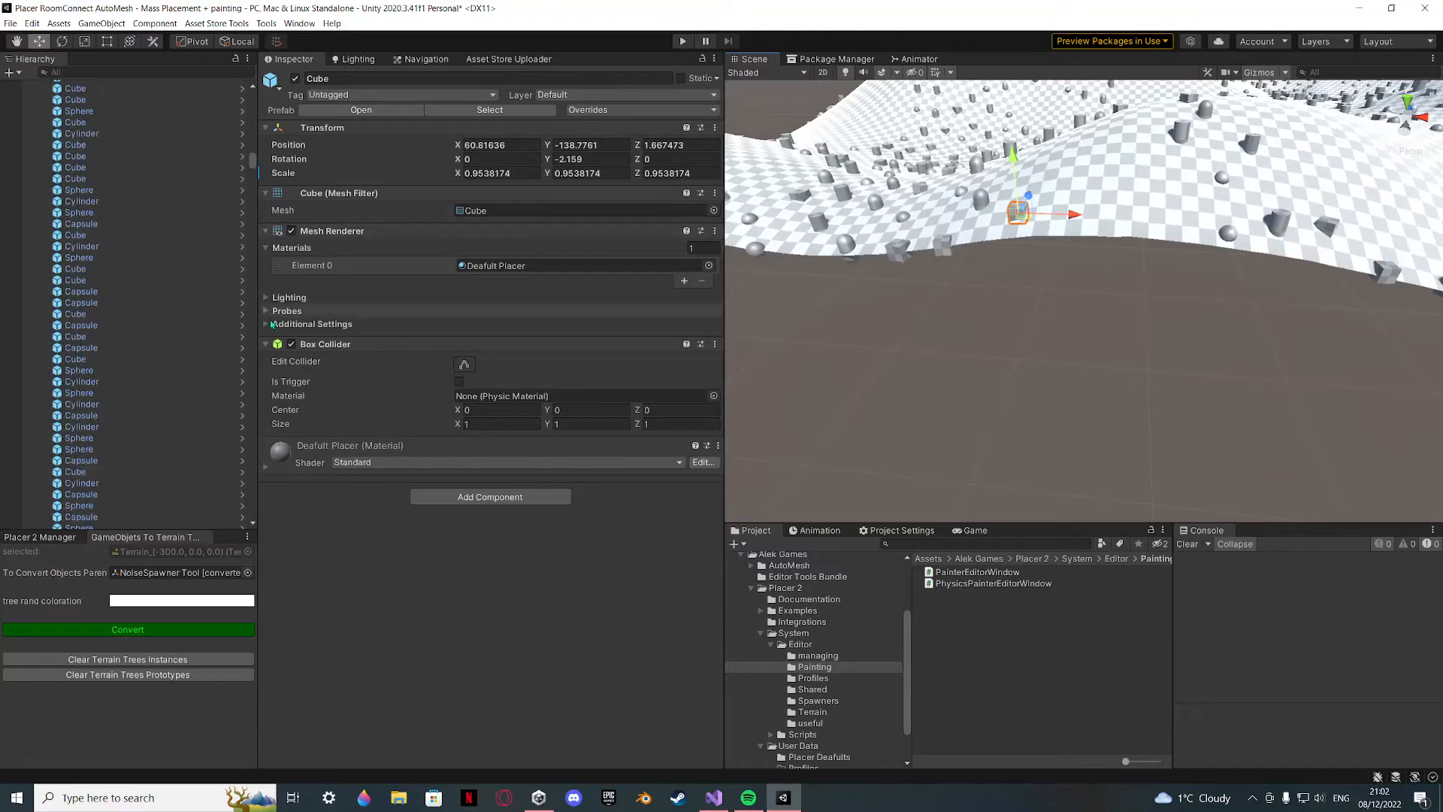
{"action": "left_click_drag", "start_coordinate": [253, 164], "coordinate": [251, 99]}
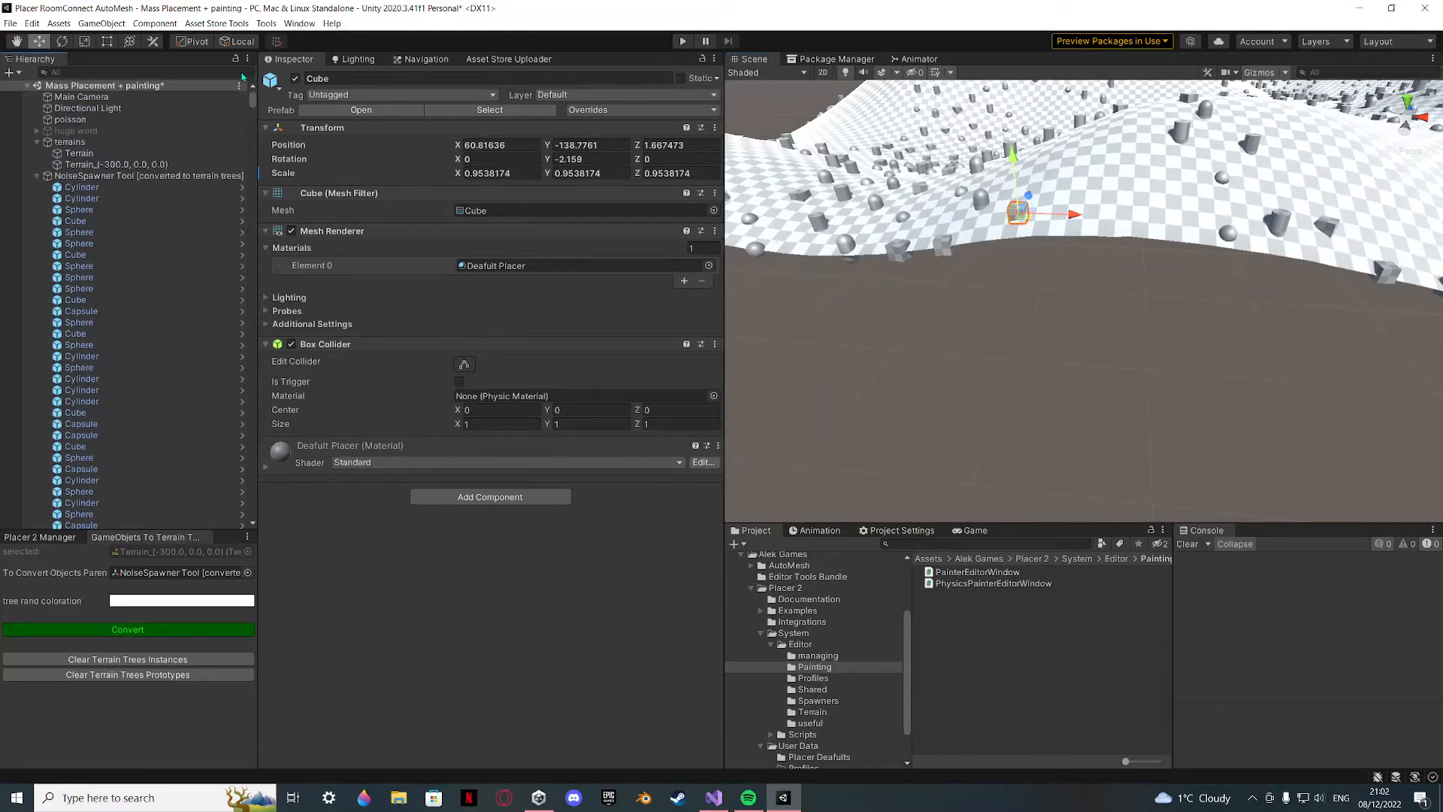
{"action": "left_click", "coordinate": [37, 177]}
{"action": "left_click", "coordinate": [81, 177]}
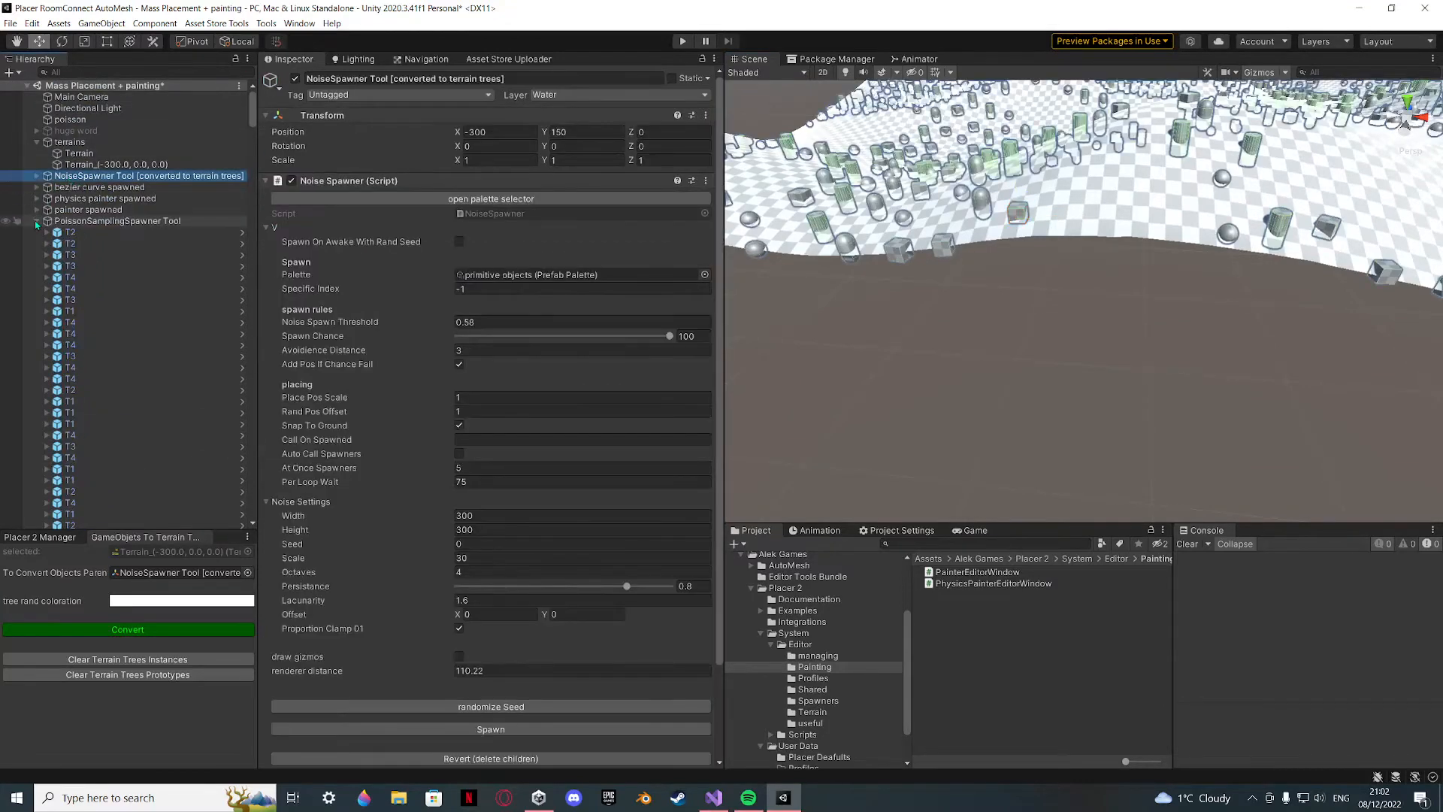
{"action": "left_click", "coordinate": [37, 221]}
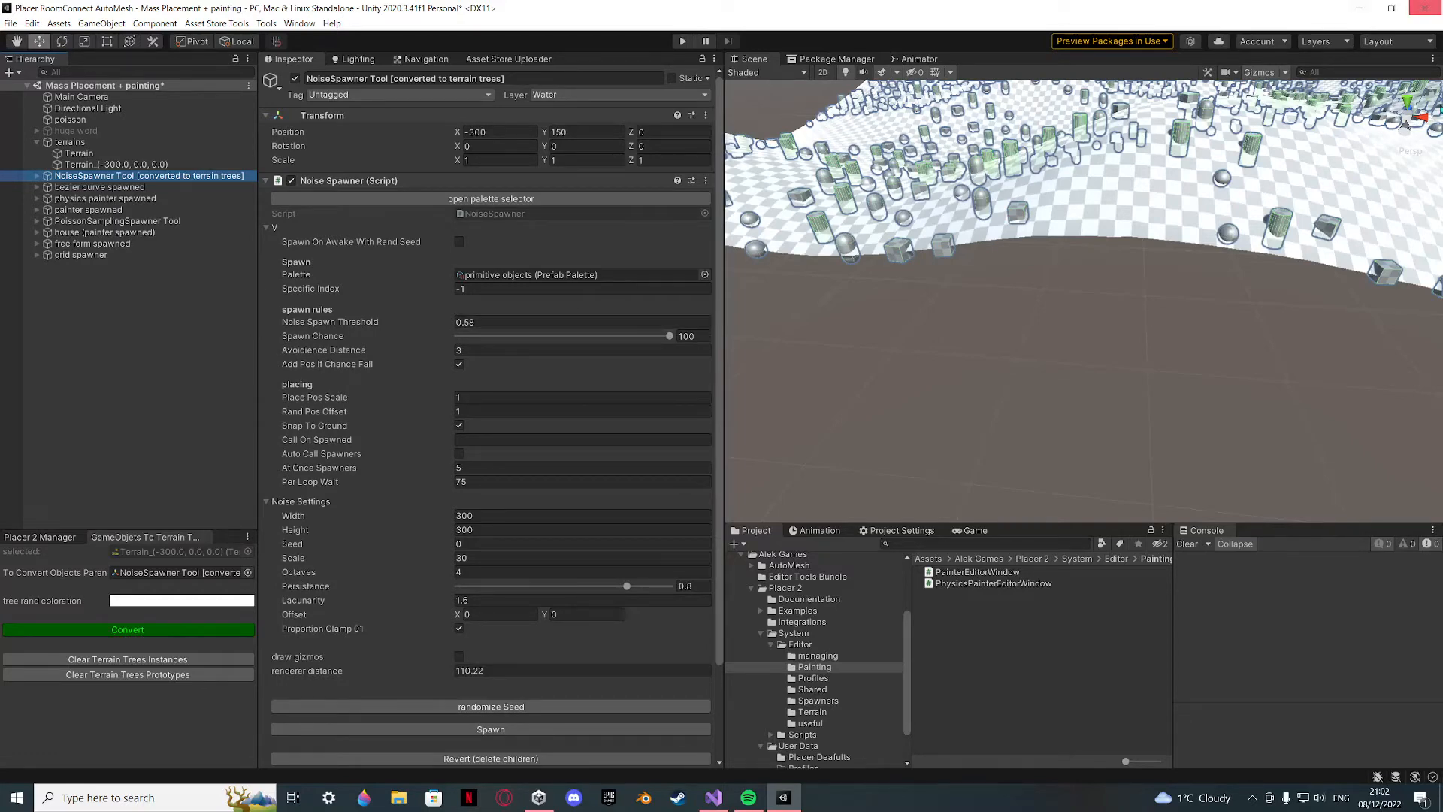
Convert the primitive objects spawned by the NoiseSpawner Tool on the snowy hills into terrain trees.
{"action": "right_click_drag", "start_coordinate": [1094, 429], "coordinate": [1399, 333]}
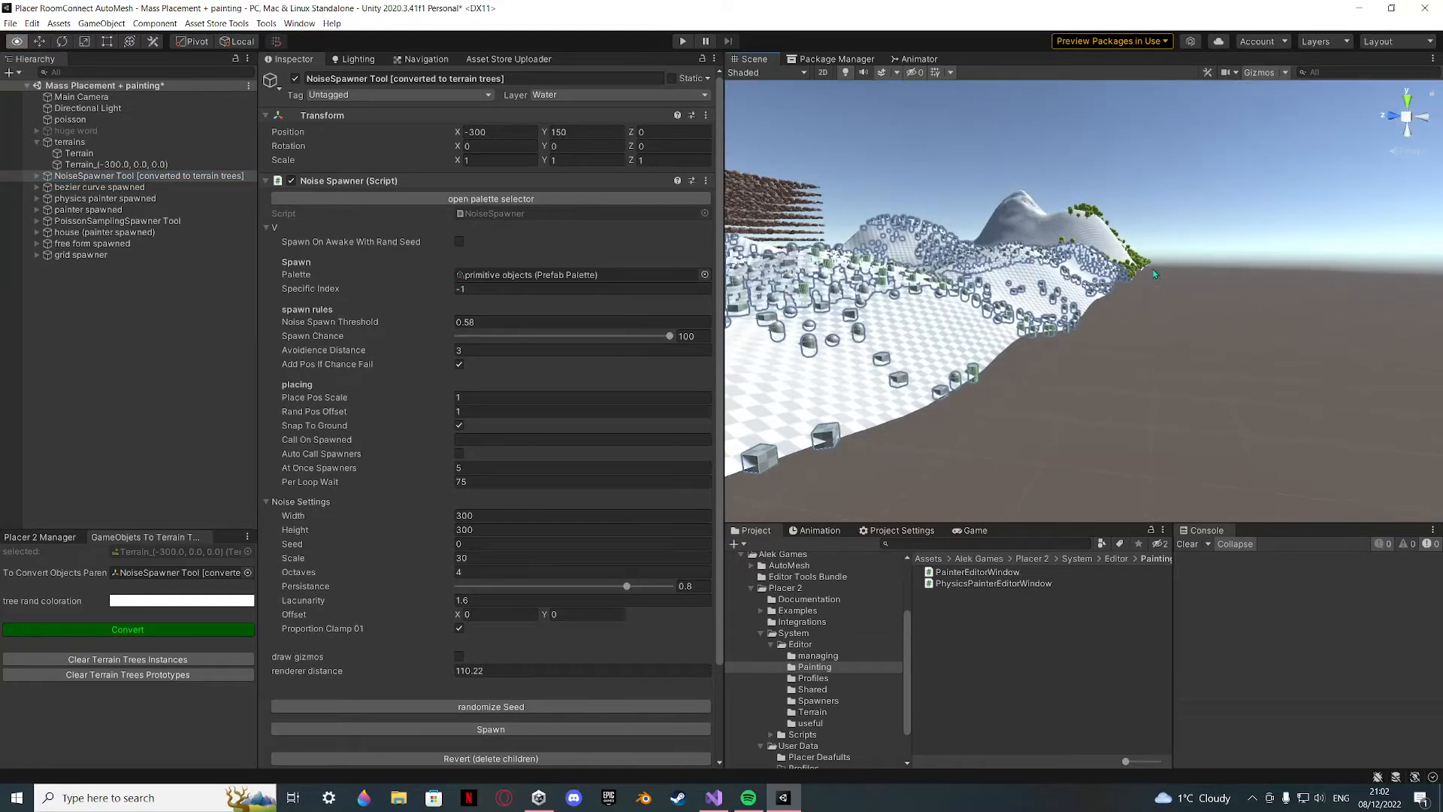
{"action": "right_click_drag", "start_coordinate": [1155, 274], "coordinate": [897, 413]}
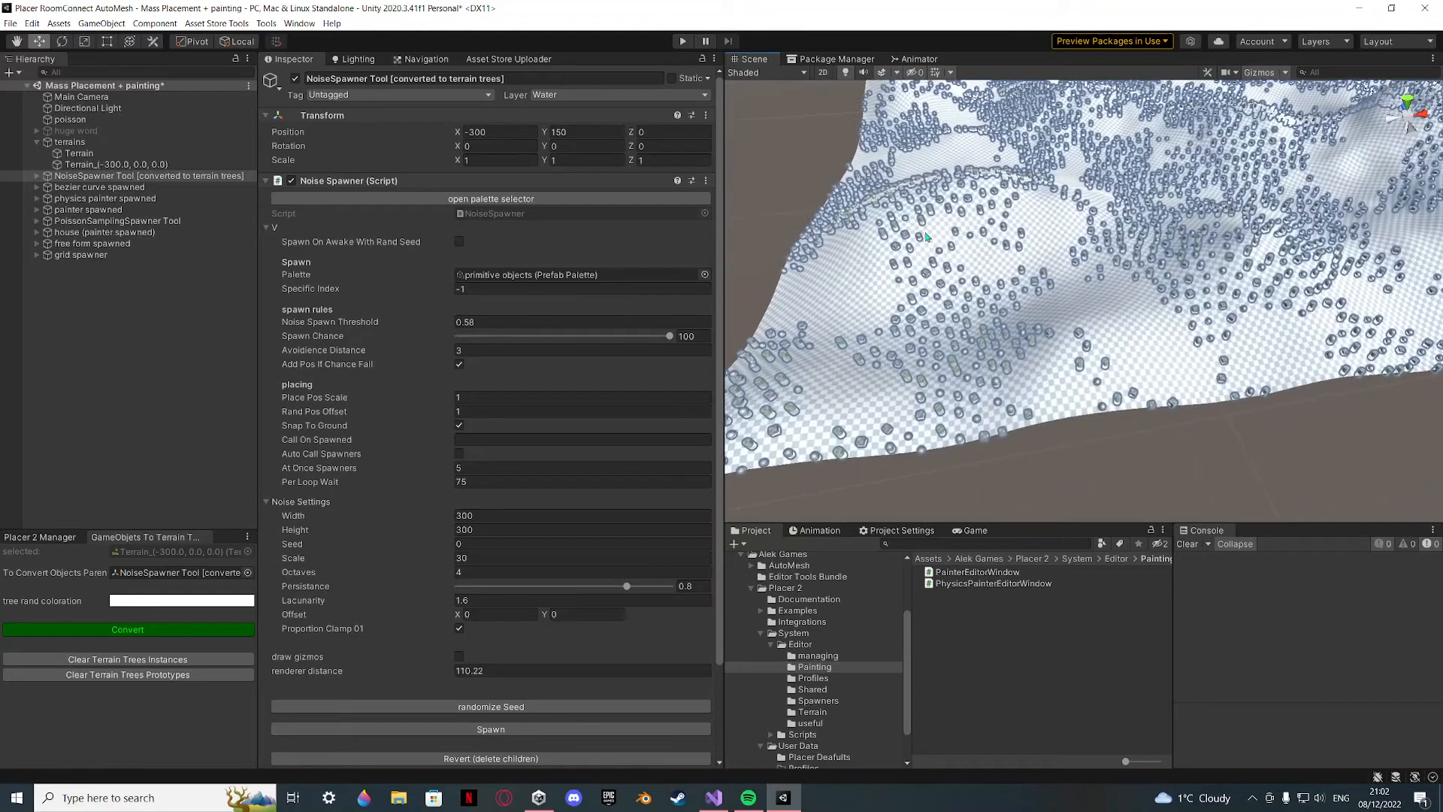
{"action": "left_click", "coordinate": [142, 631]}
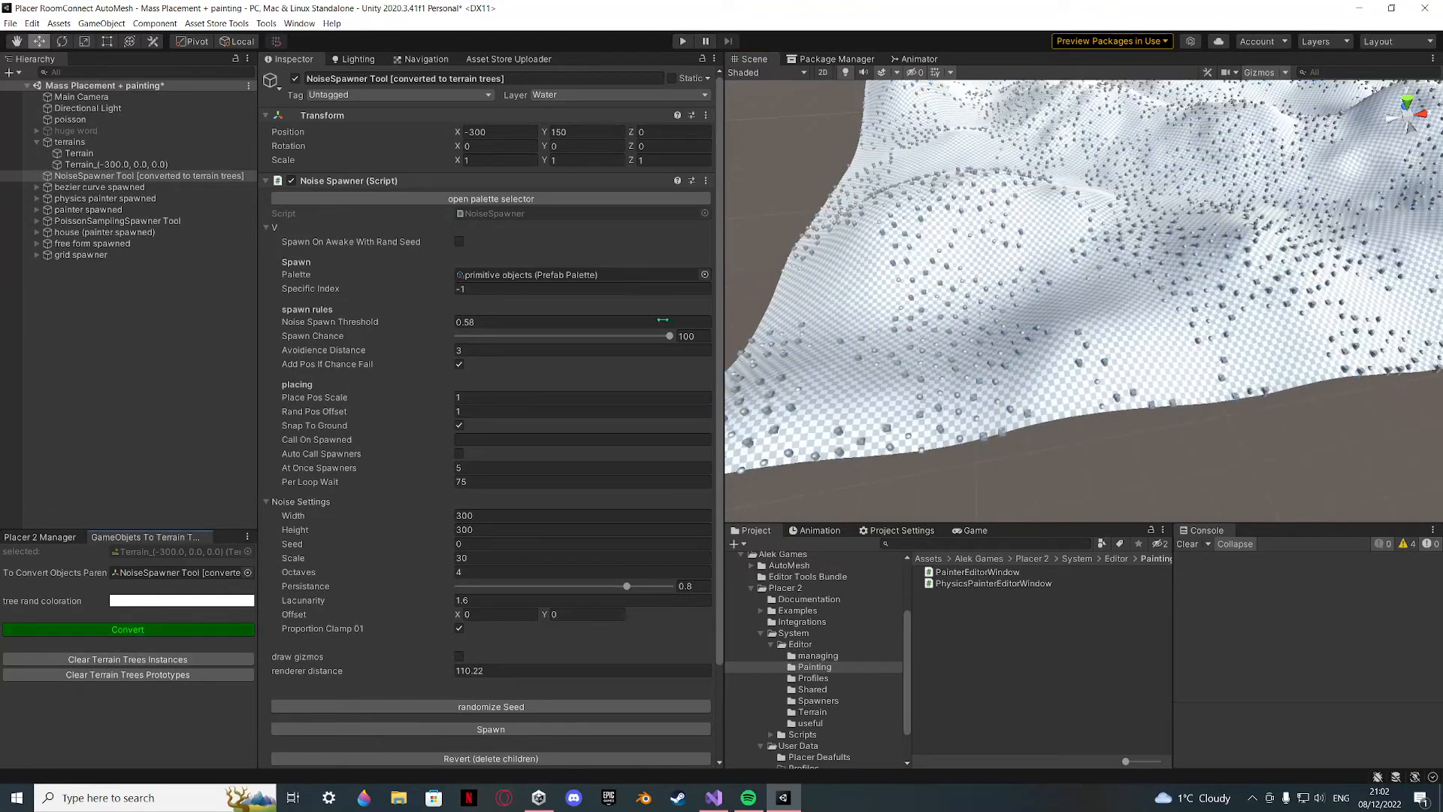
Check the Paint Trees prototypes of Terrain_(-300.0, 0.0, 0.0), deselect it and look over the converted trees on the hills.
{"action": "left_click", "coordinate": [126, 333]}
{"action": "right_click_drag", "start_coordinate": [948, 316], "coordinate": [1036, 269]}
{"action": "left_click", "coordinate": [1036, 269]}
{"action": "left_click", "coordinate": [476, 199]}
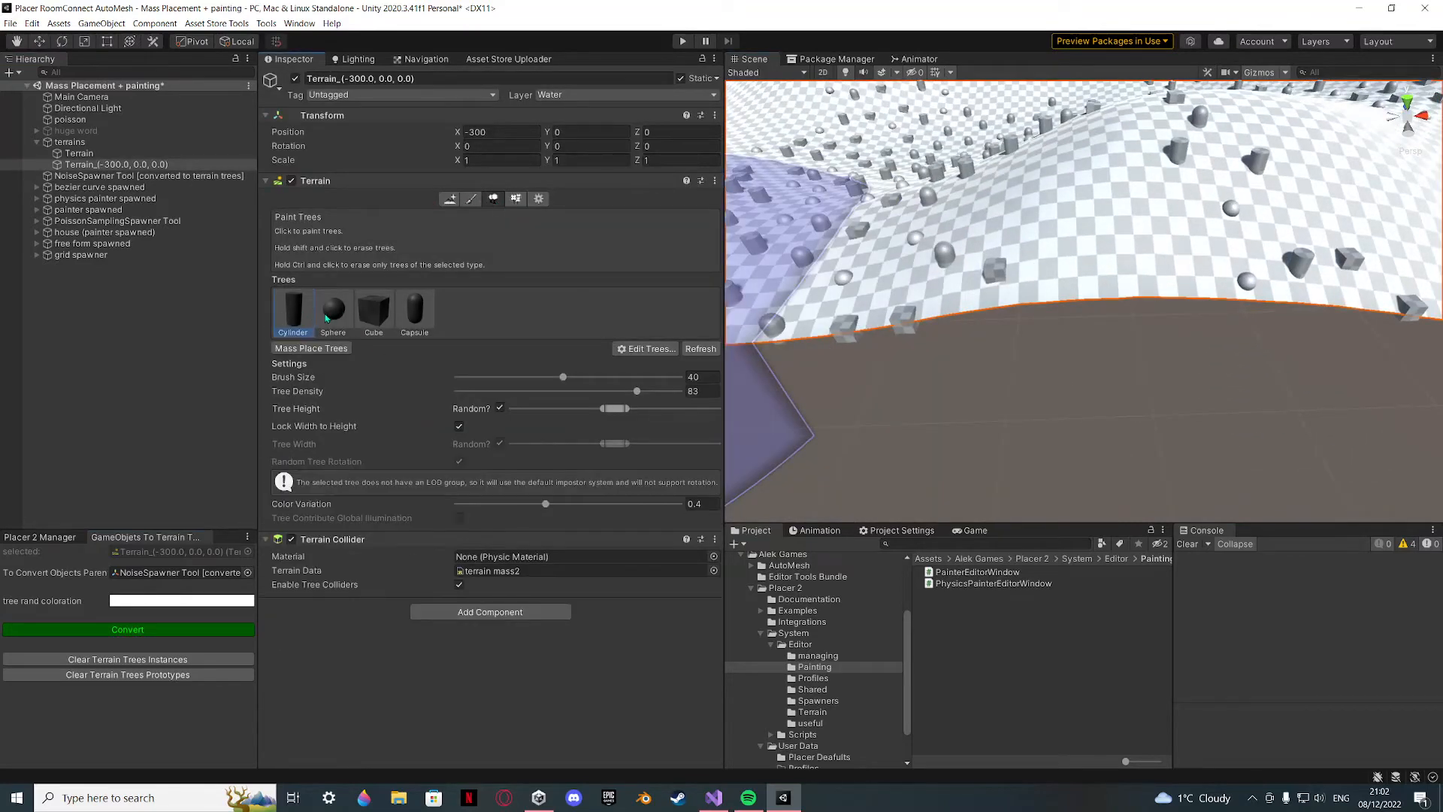
{"action": "left_click", "coordinate": [181, 391]}
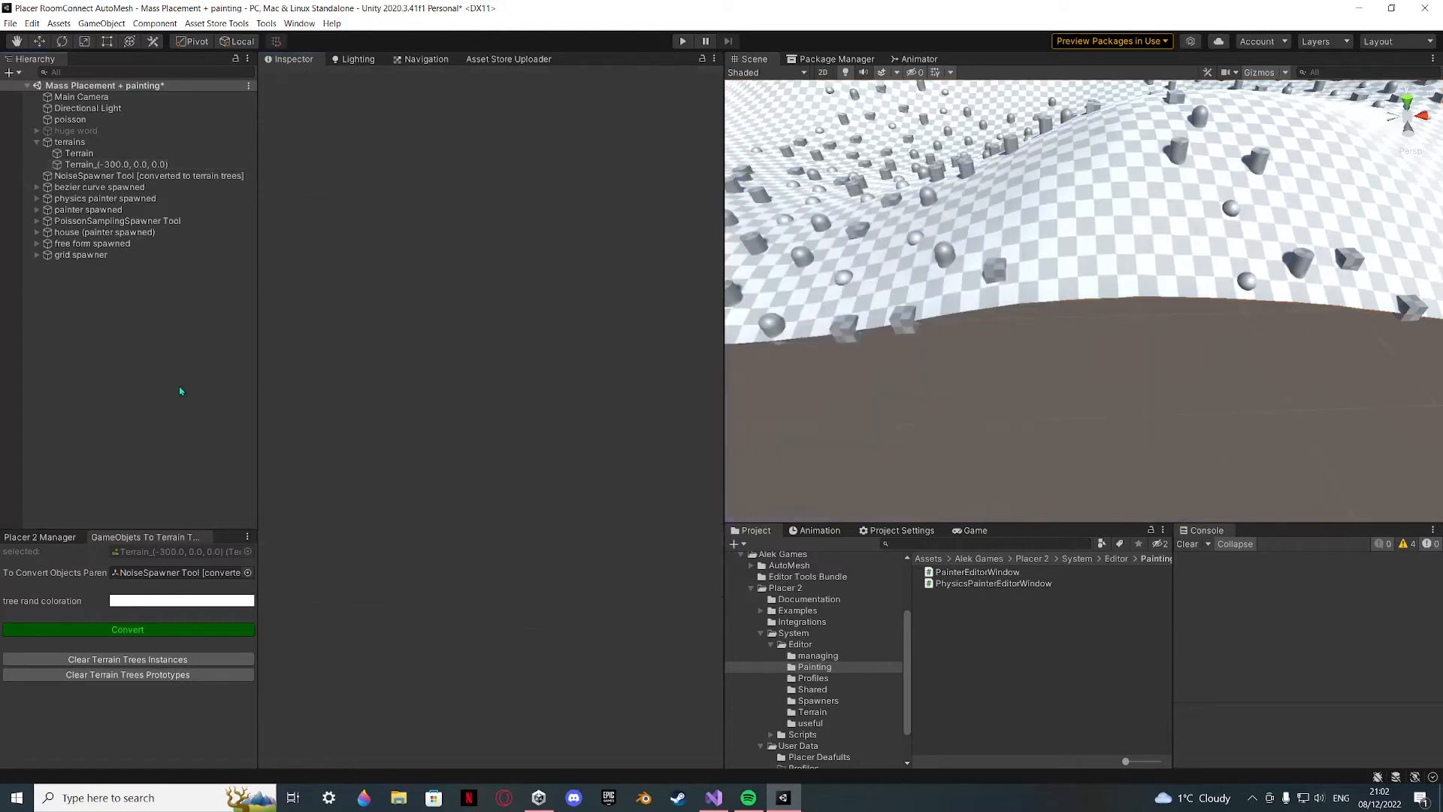
{"action": "right_click_drag", "start_coordinate": [944, 342], "coordinate": [241, 351]}
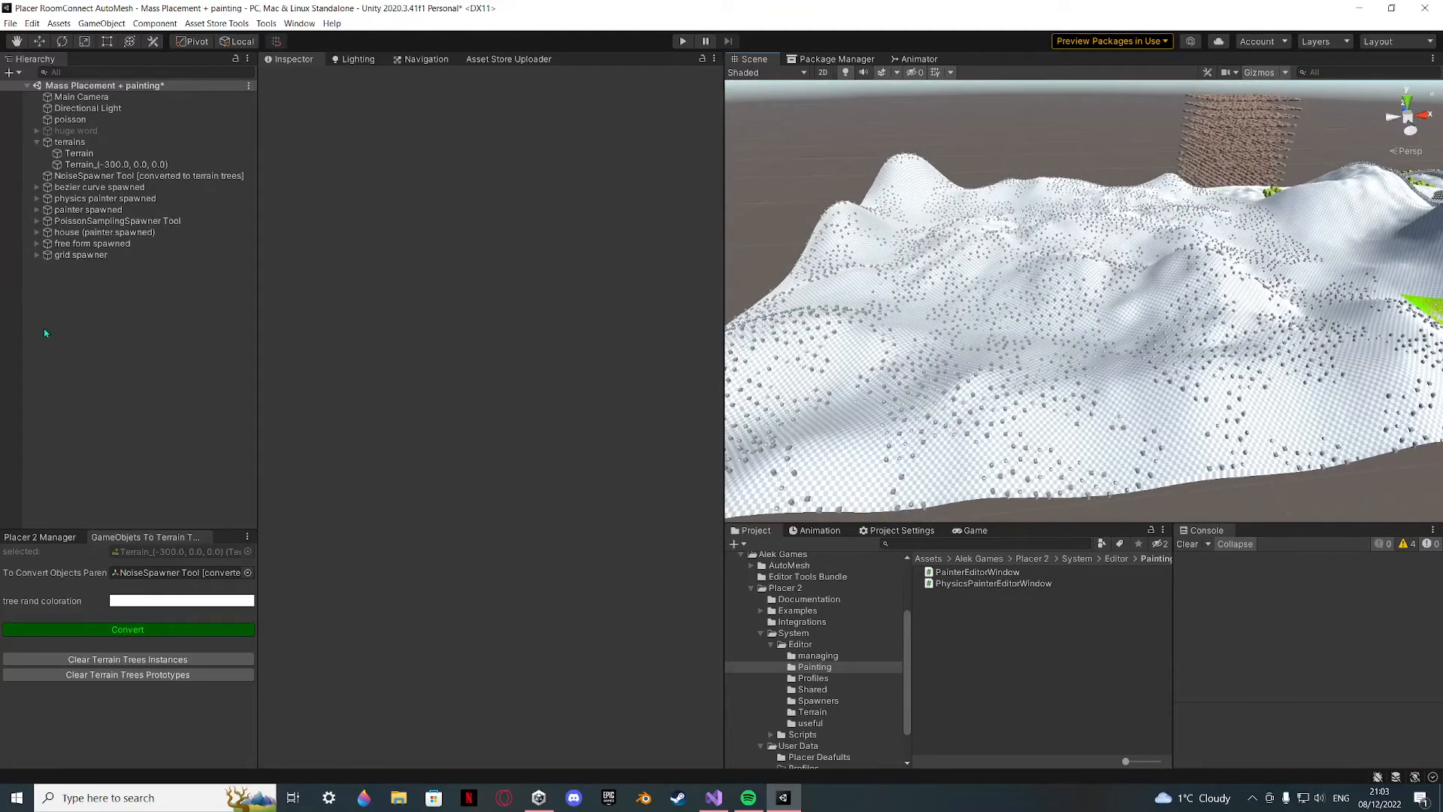
Close the GameObjects To Terrain Trees converter and open the Ground Snapper for the free form spawned object.
{"action": "middle_click", "coordinate": [154, 538]}
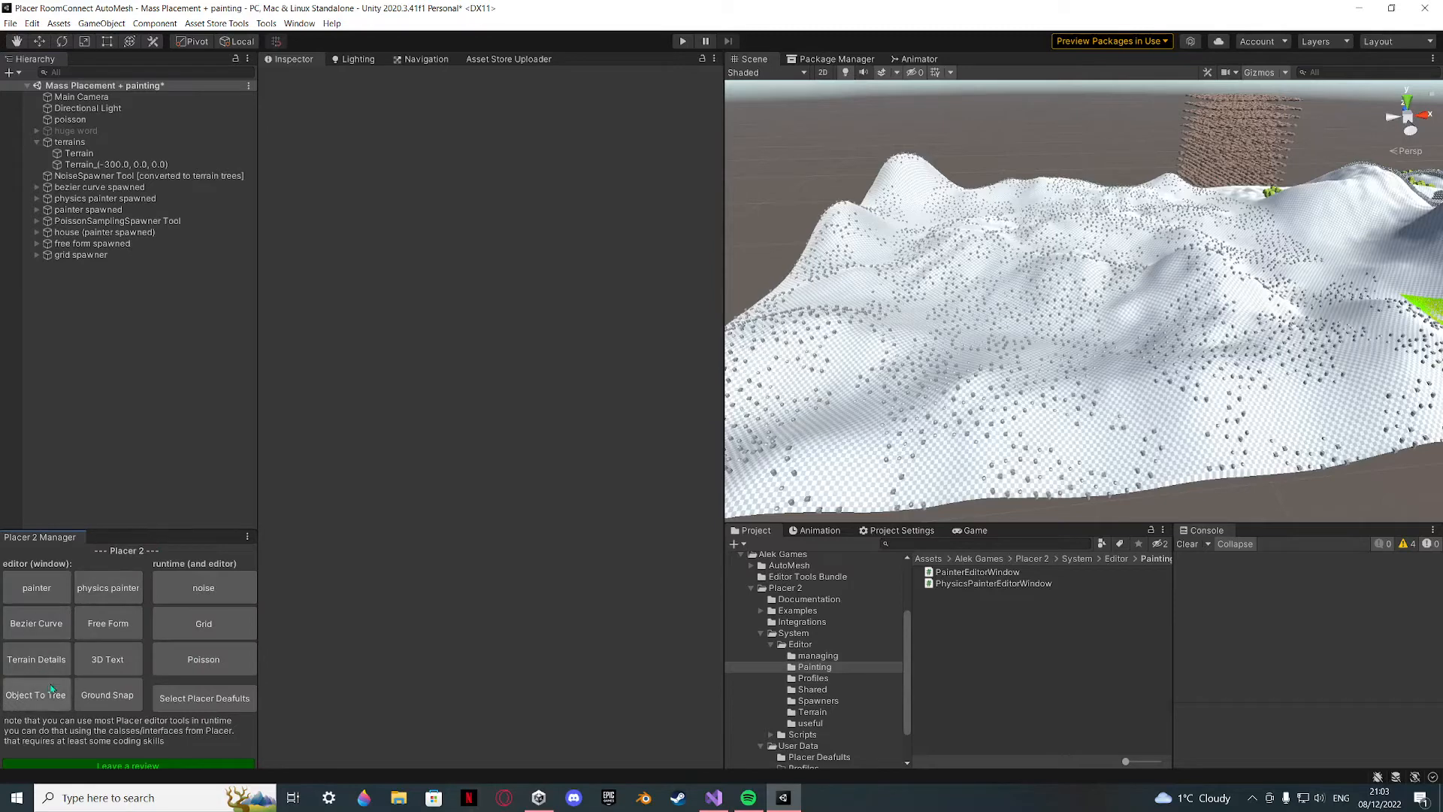
{"action": "left_click", "coordinate": [88, 697]}
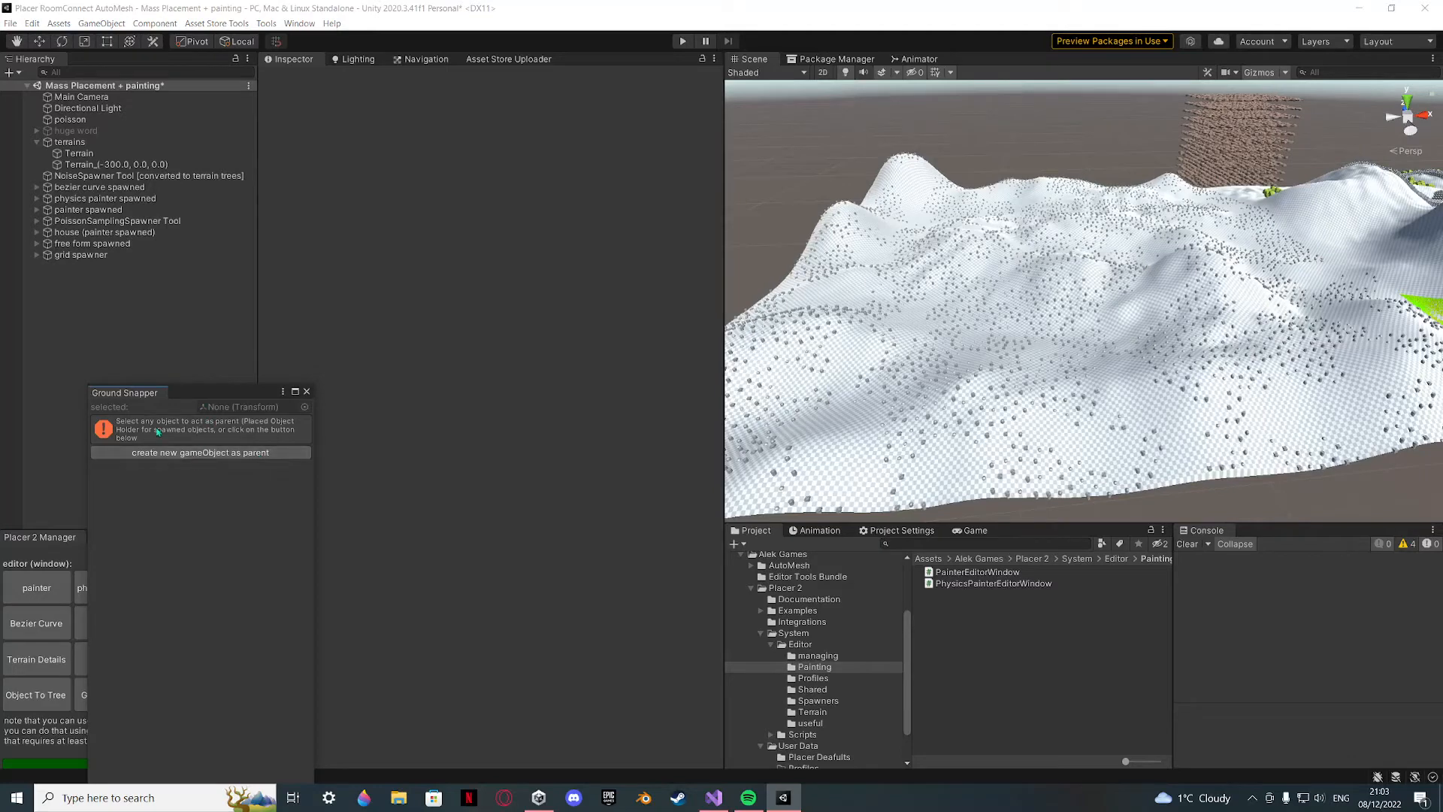
{"action": "left_click", "coordinate": [68, 244]}
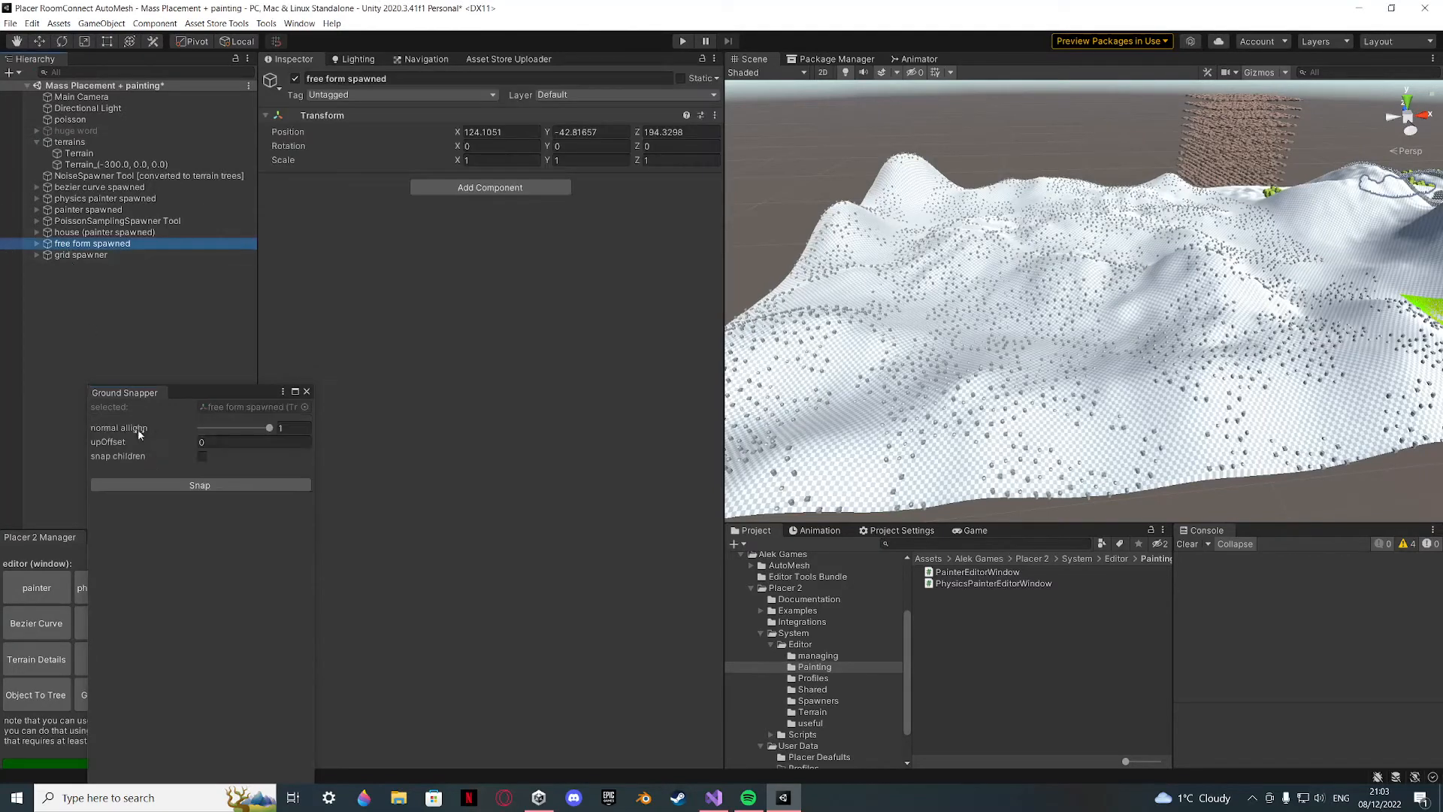
Snap a single T2 tree on the grassy mountain slope to the ground with normal align 1 and up offset 0.
{"action": "mouse_move", "coordinate": [817, 324]}
{"action": "left_mouse_down", "text": "alt"}
{"action": "mouse_move", "coordinate": [979, 300]}
{"action": "mouse_move", "coordinate": [1127, 233]}
{"action": "mouse_move", "coordinate": [1021, 311]}
{"action": "mouse_move", "coordinate": [1078, 433]}
{"action": "mouse_move", "coordinate": [977, 390]}
{"action": "mouse_move", "coordinate": [206, 630]}
{"action": "left_mouse_up", "text": "alt"}
{"action": "left_click", "coordinate": [1078, 434]}
{"action": "scroll", "coordinate": [1057, 393], "scroll_direction": "down", "scroll_amount": 3}
{"action": "left_click", "coordinate": [209, 484]}
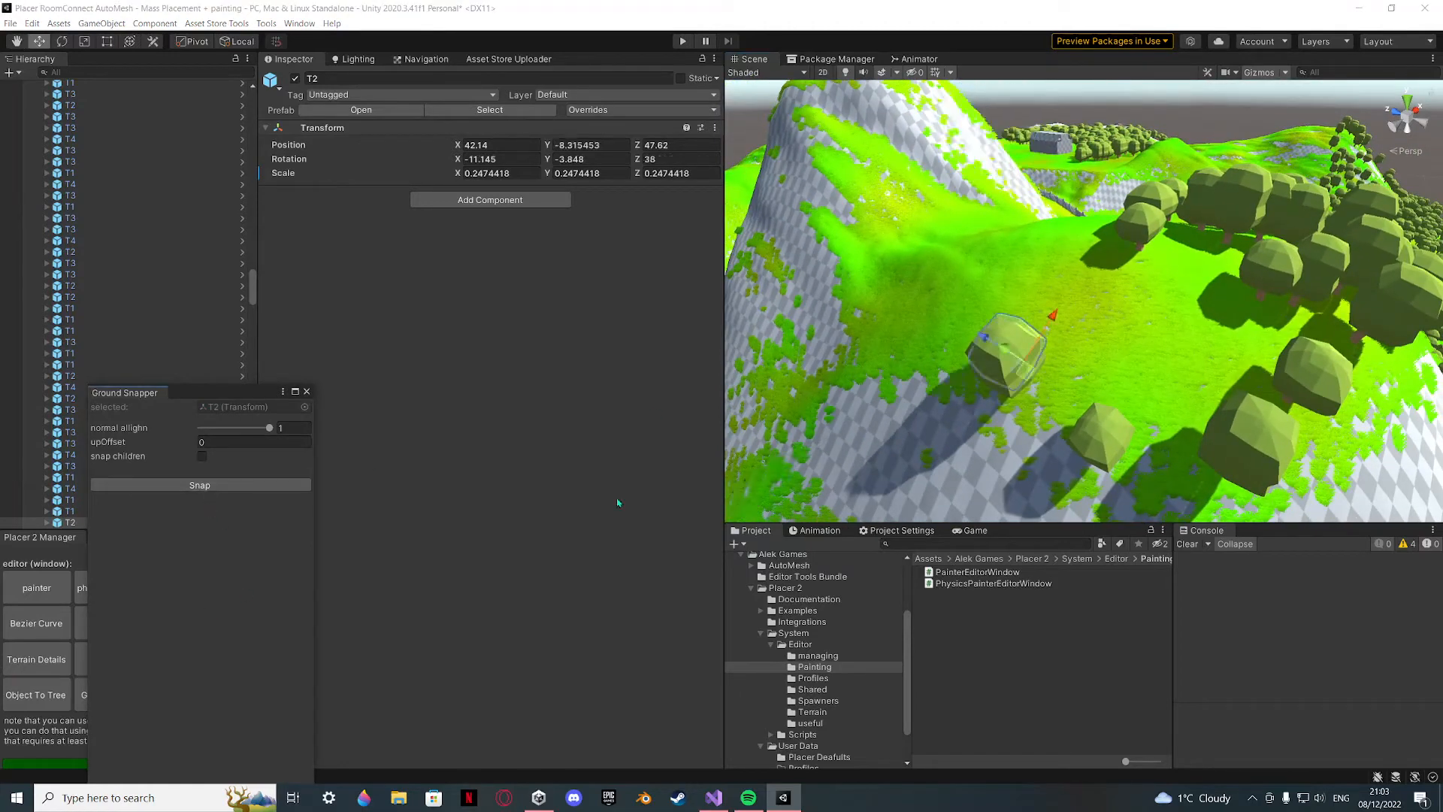
Move the T2 tree farther along the slope and snap it to the ground again with normal align 1.
{"action": "left_click_drag", "start_coordinate": [743, 459], "coordinate": [785, 434], "text": "alt"}
{"action": "left_click_drag", "start_coordinate": [1157, 366], "coordinate": [1287, 178]}
{"action": "right_click_drag", "start_coordinate": [1269, 180], "coordinate": [1345, 167]}
{"action": "left_click", "coordinate": [256, 485]}
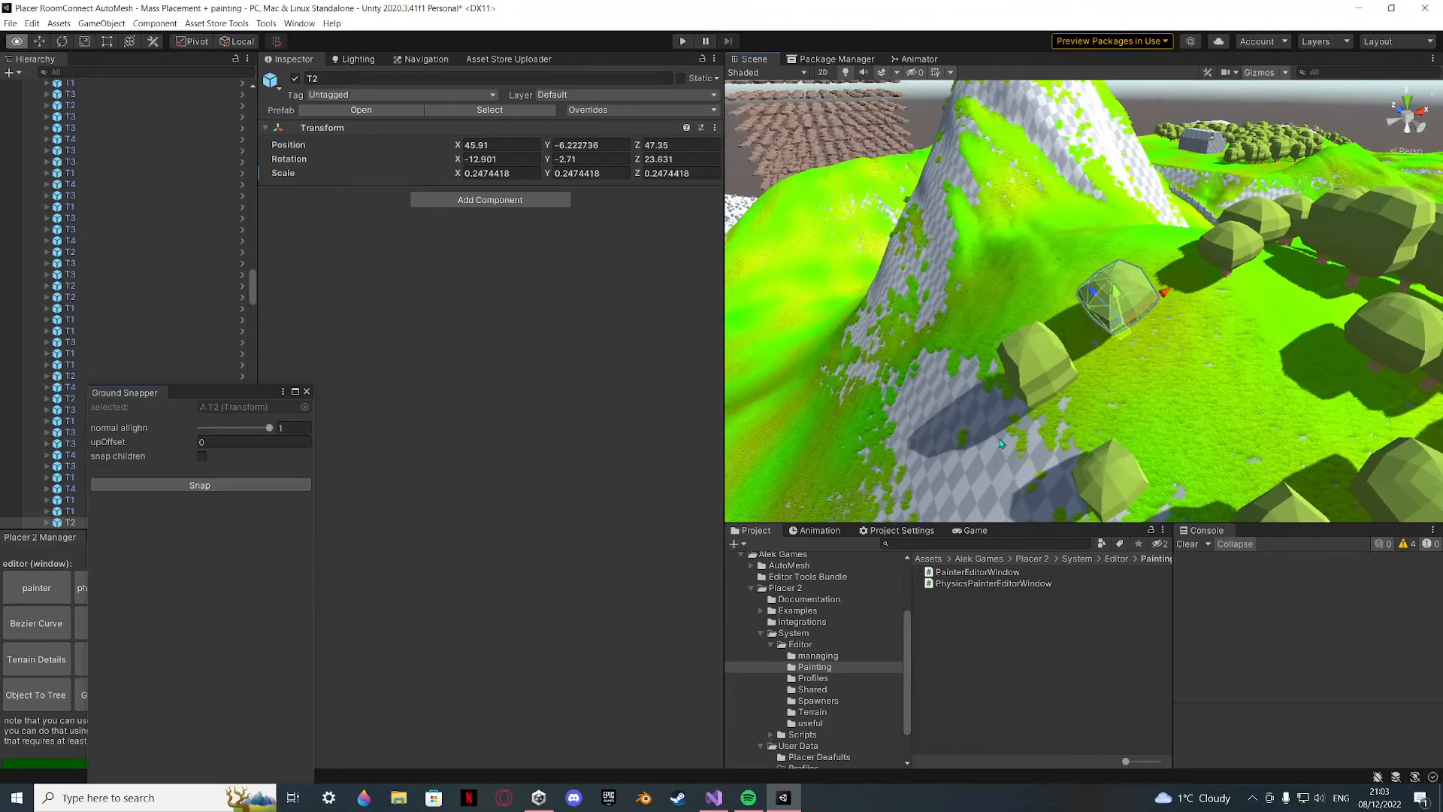
Select a nearby T4 tree on the slope, move the Ground Snapper window aside and close it.
{"action": "left_click_drag", "start_coordinate": [864, 391], "coordinate": [910, 378], "text": "alt"}
{"action": "right_click_drag", "start_coordinate": [910, 378], "coordinate": [1099, 341]}
{"action": "key", "text": "s"}
{"action": "left_click", "coordinate": [1141, 335]}
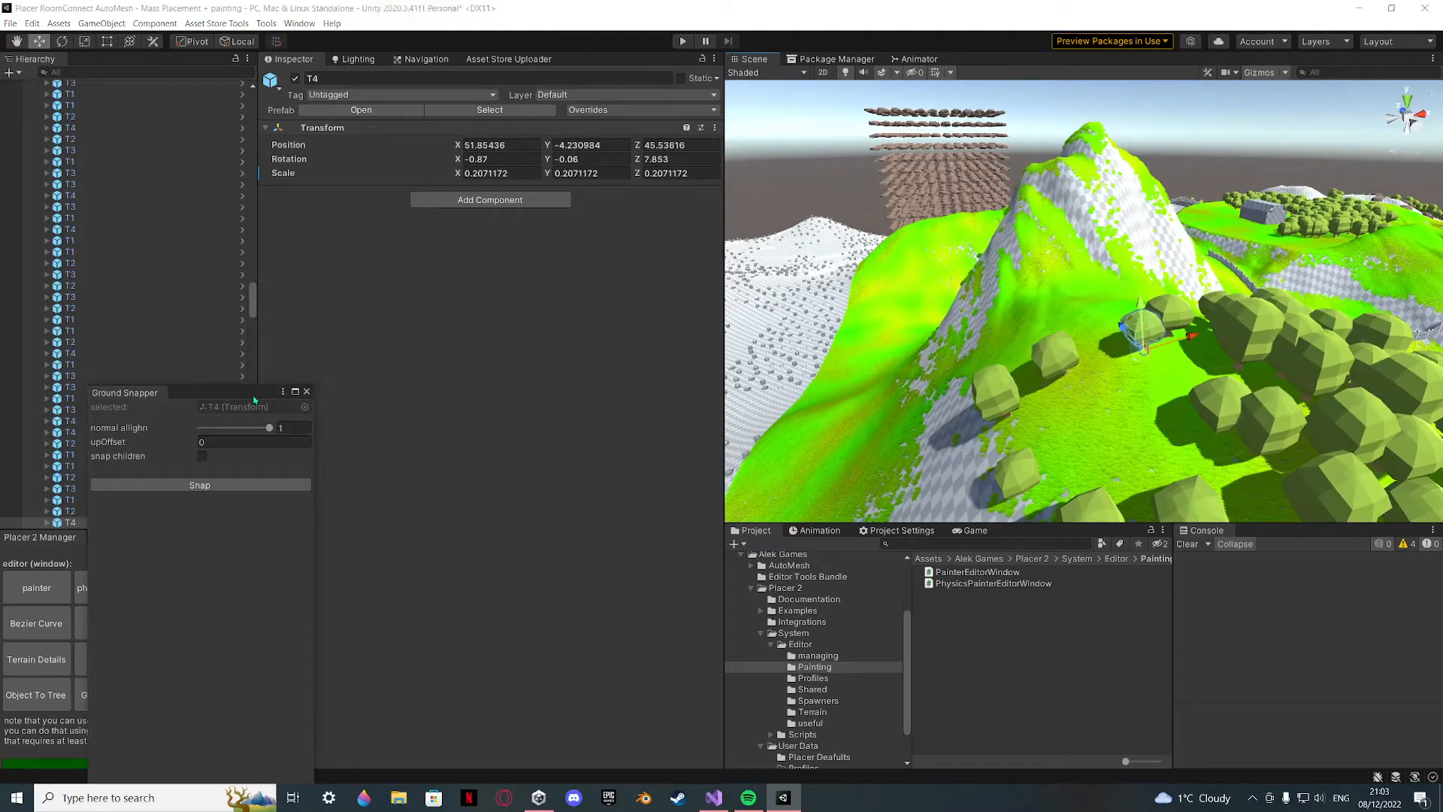
{"action": "left_click_drag", "start_coordinate": [253, 397], "coordinate": [472, 374]}
{"action": "right_click_drag", "start_coordinate": [857, 361], "coordinate": [1040, 385]}
{"action": "key", "text": "a"}
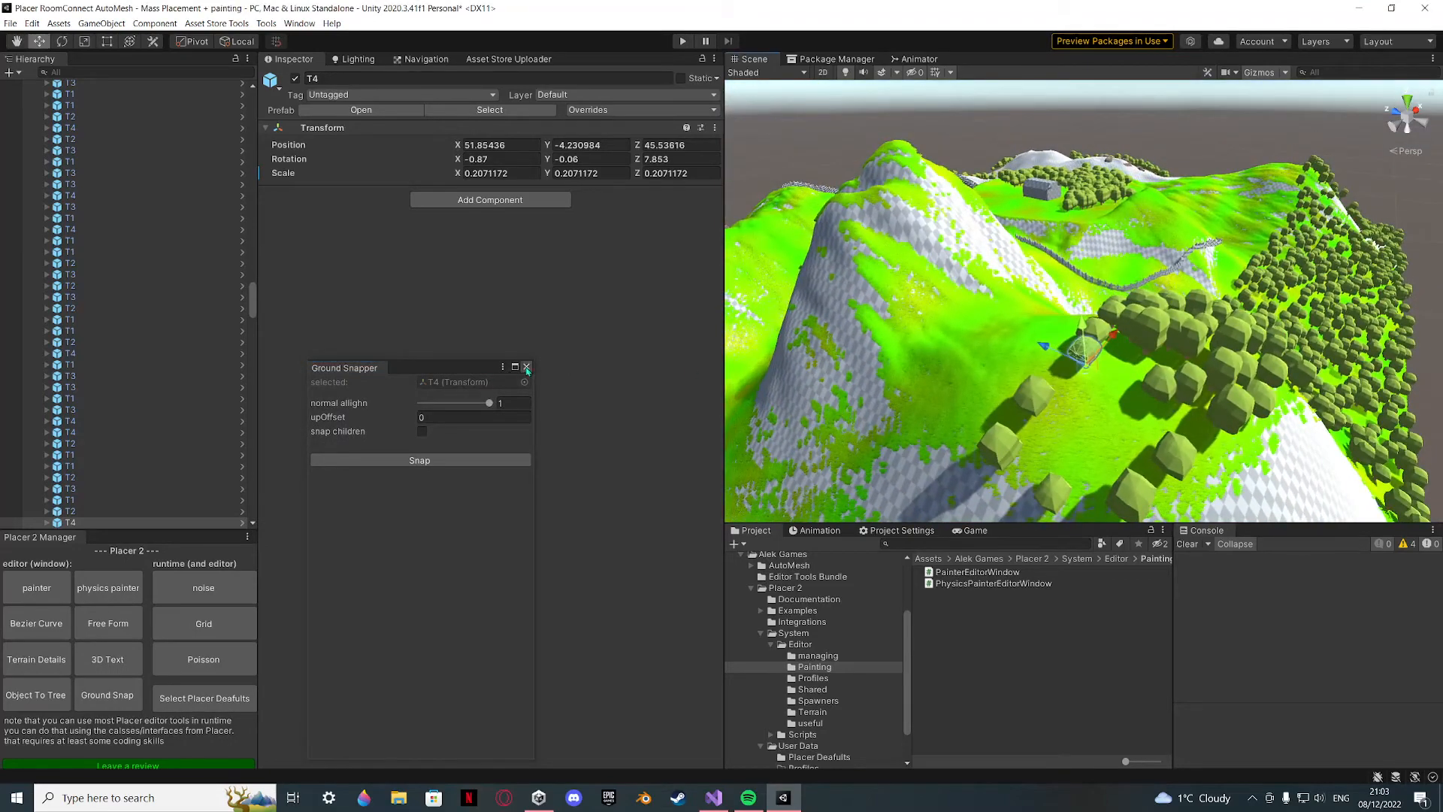
{"action": "left_click", "coordinate": [526, 367]}
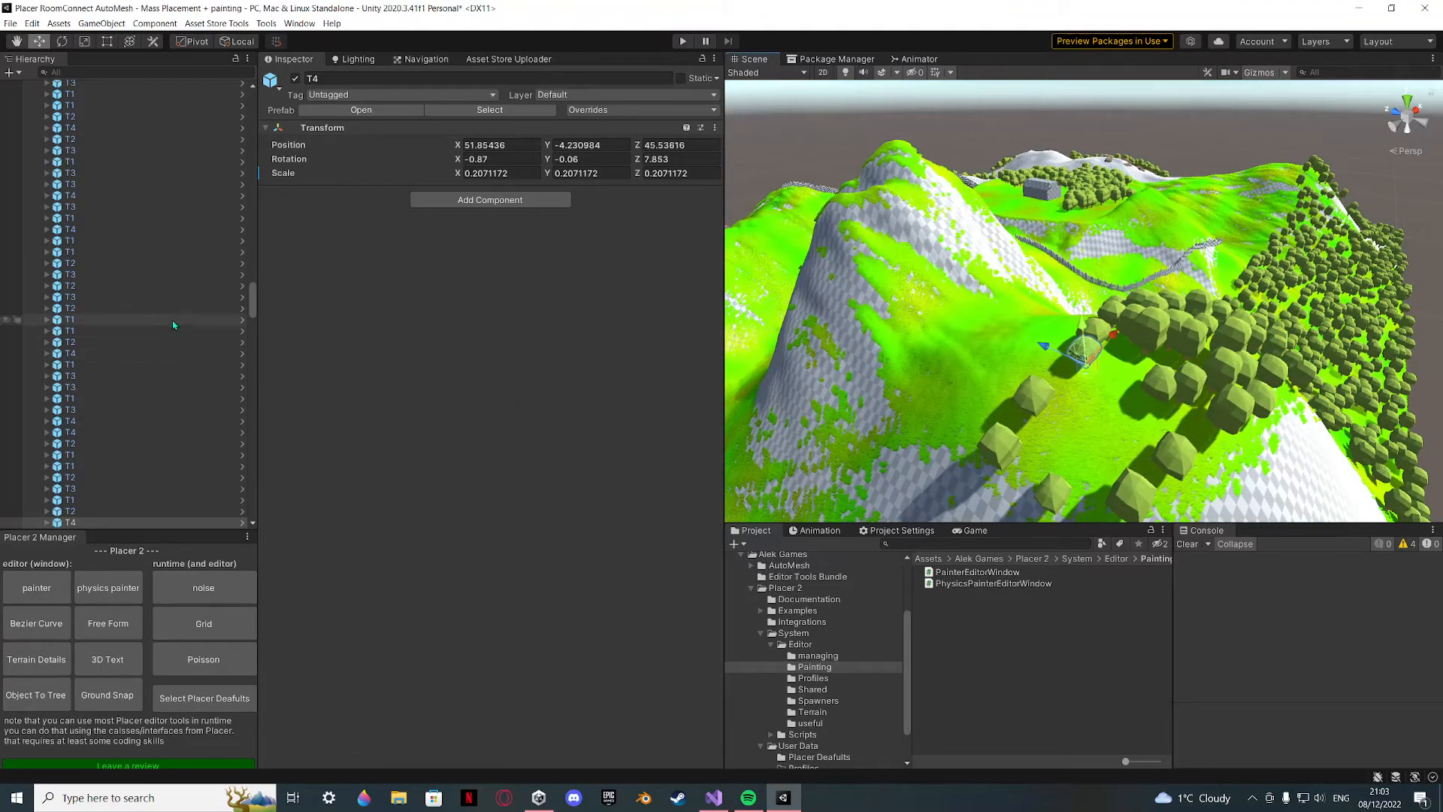
Add a new noise spawner with default settings to the scene and delete it.
{"action": "left_click_drag", "start_coordinate": [253, 316], "coordinate": [253, 121]}
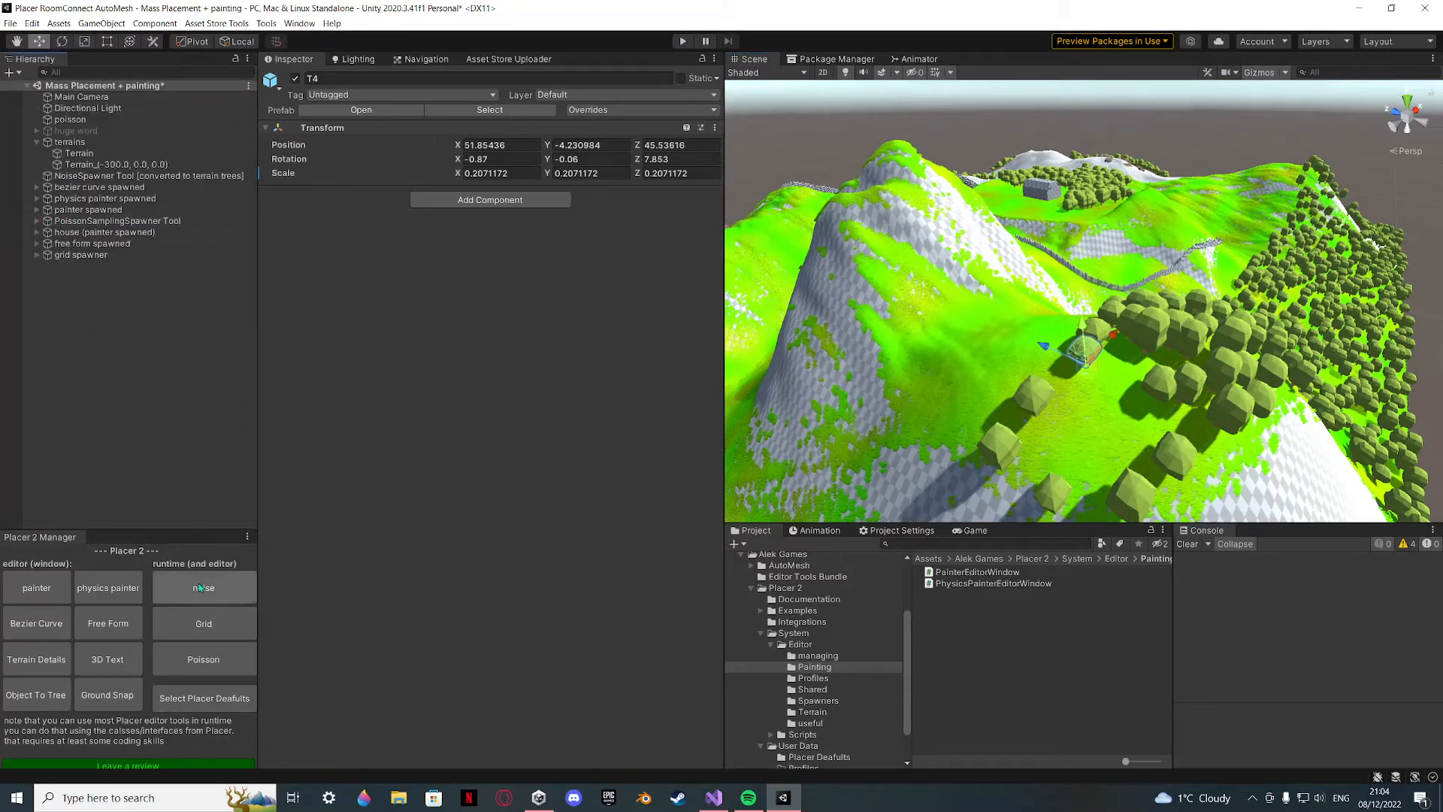
{"action": "key", "text": "a"}
{"action": "right_click_drag", "start_coordinate": [870, 353], "coordinate": [542, 442]}
{"action": "left_click", "coordinate": [161, 588]}
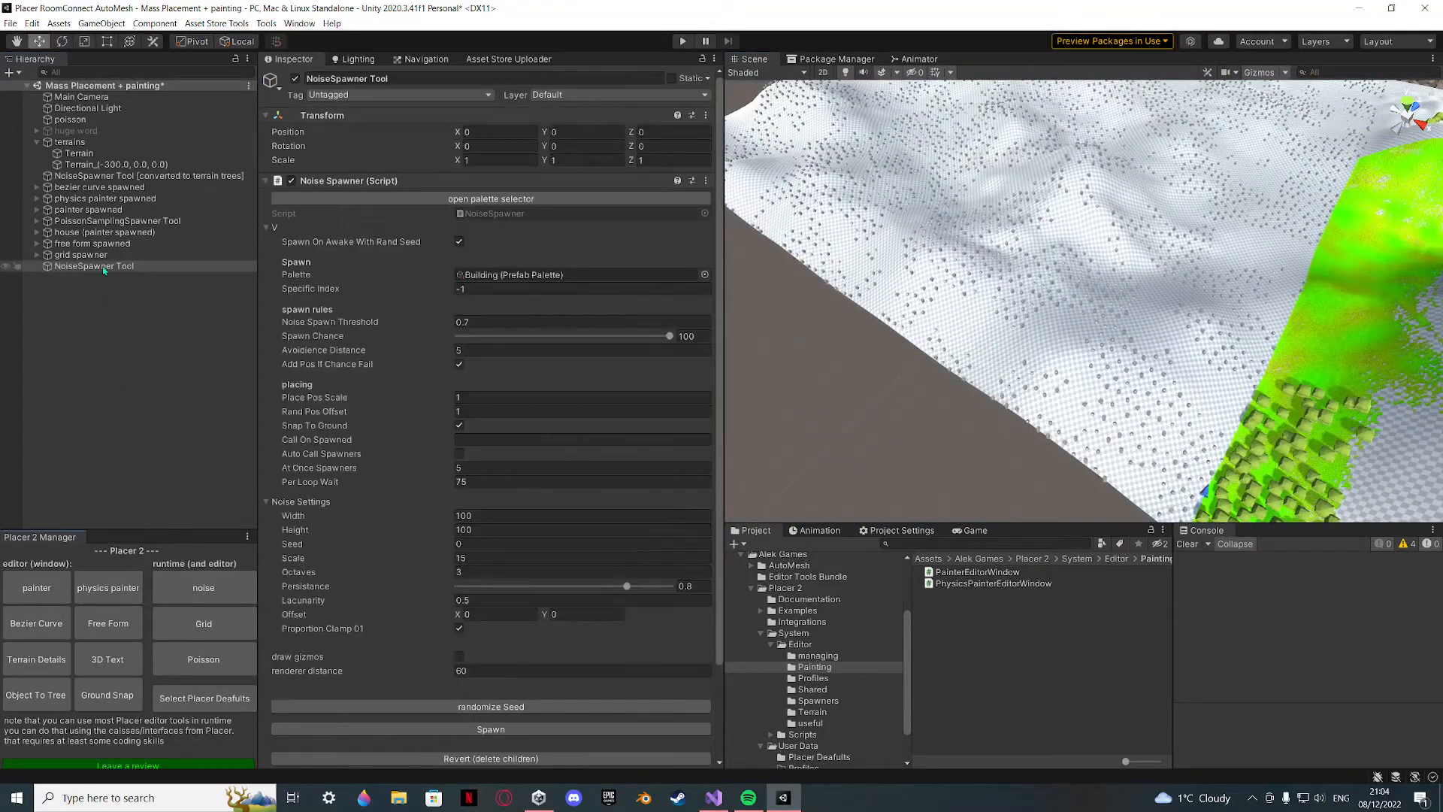
{"action": "key", "text": "Delete"}
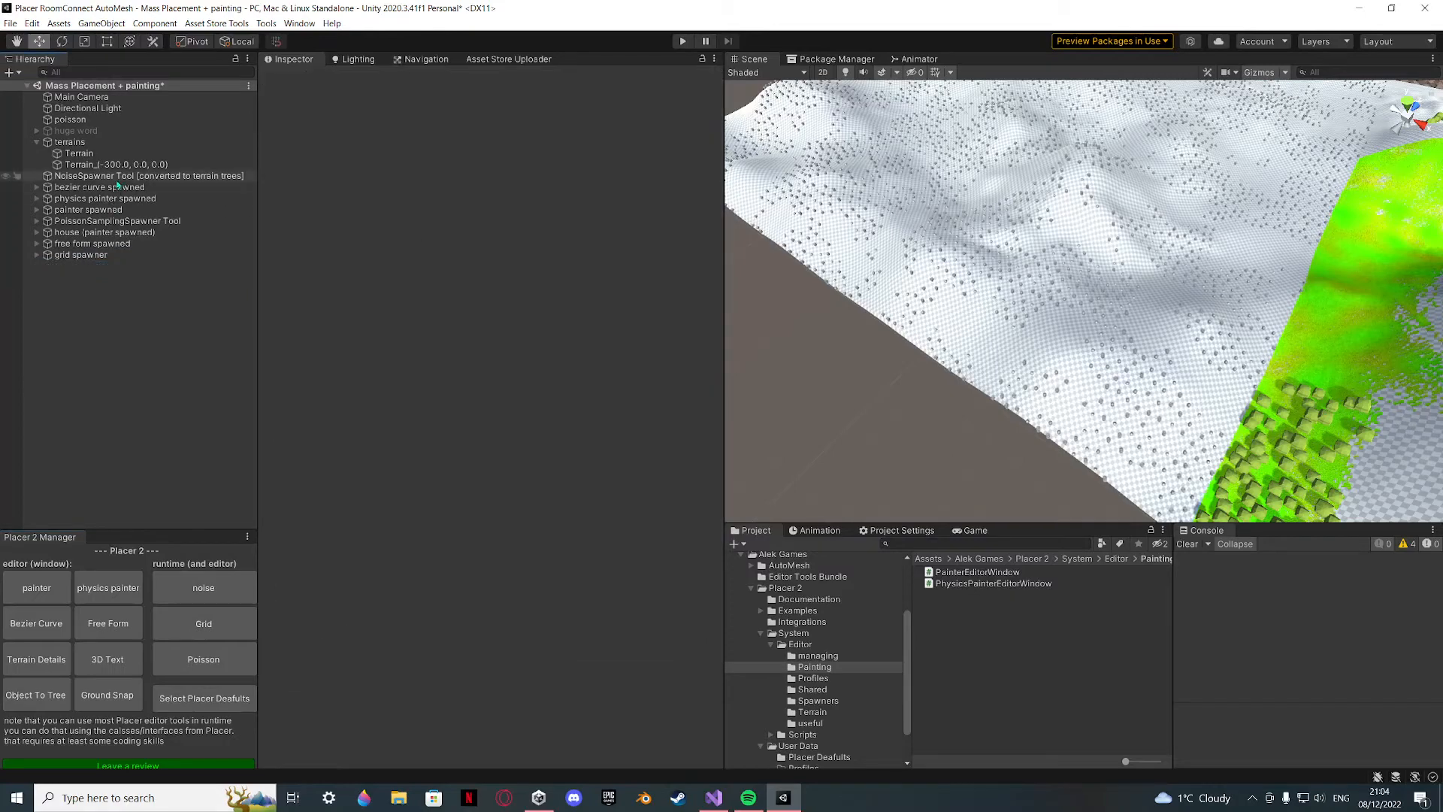
Review the settings of NoiseSpawner Tool [converted to terrain trees], and select and frame the grid spawner.
{"action": "left_click", "coordinate": [103, 179]}
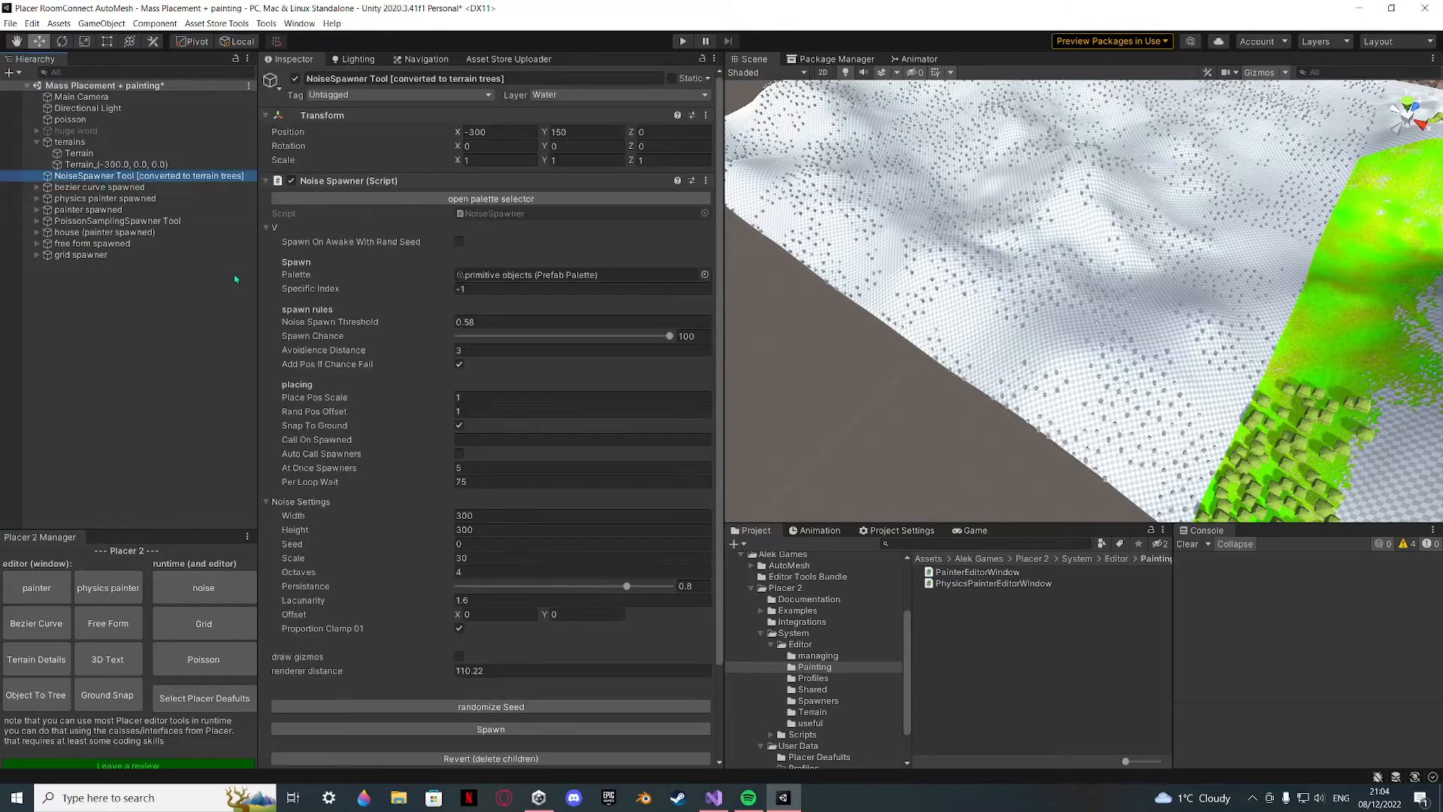
{"action": "right_click_drag", "start_coordinate": [845, 397], "coordinate": [1003, 314]}
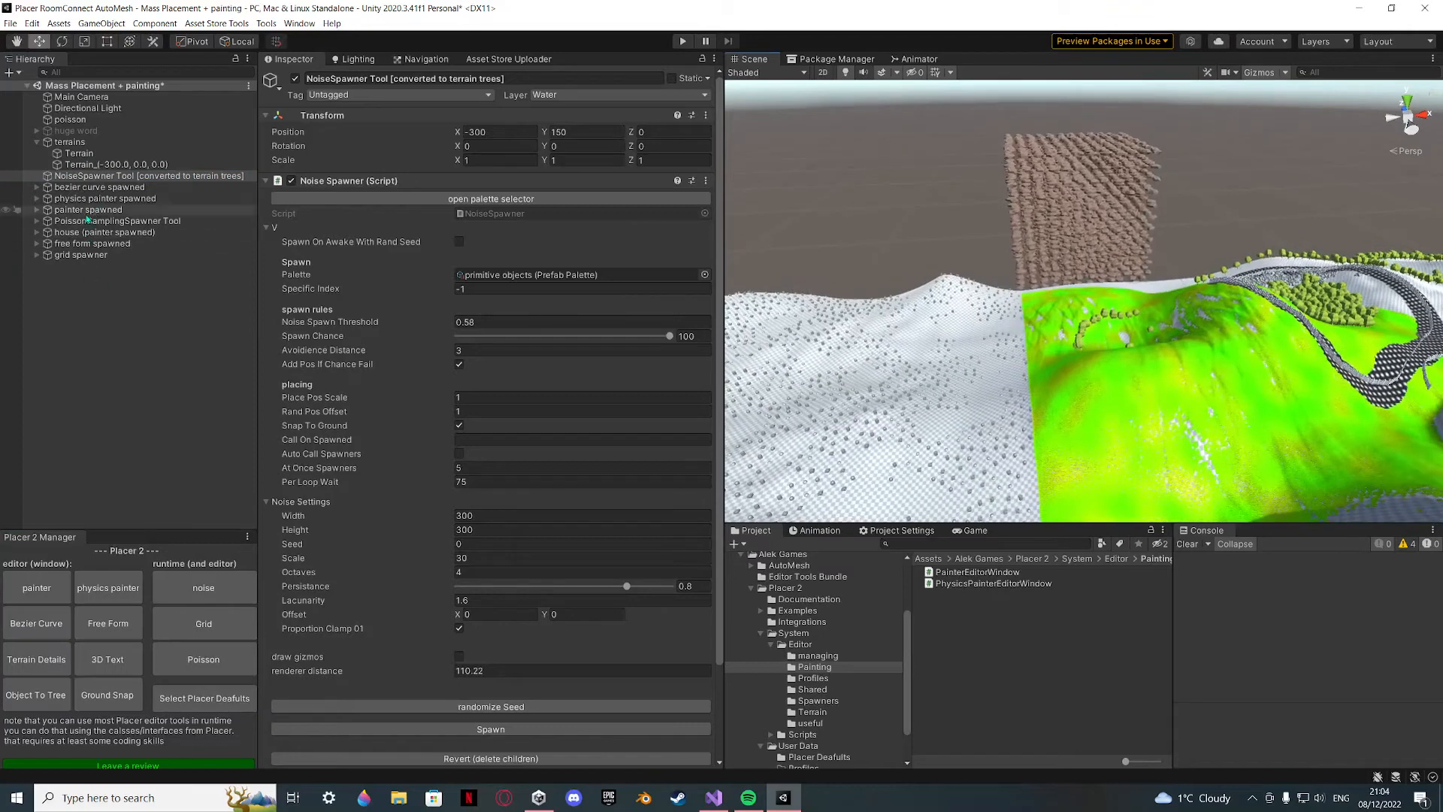
{"action": "left_click", "coordinate": [81, 256]}
{"action": "key", "text": "f"}
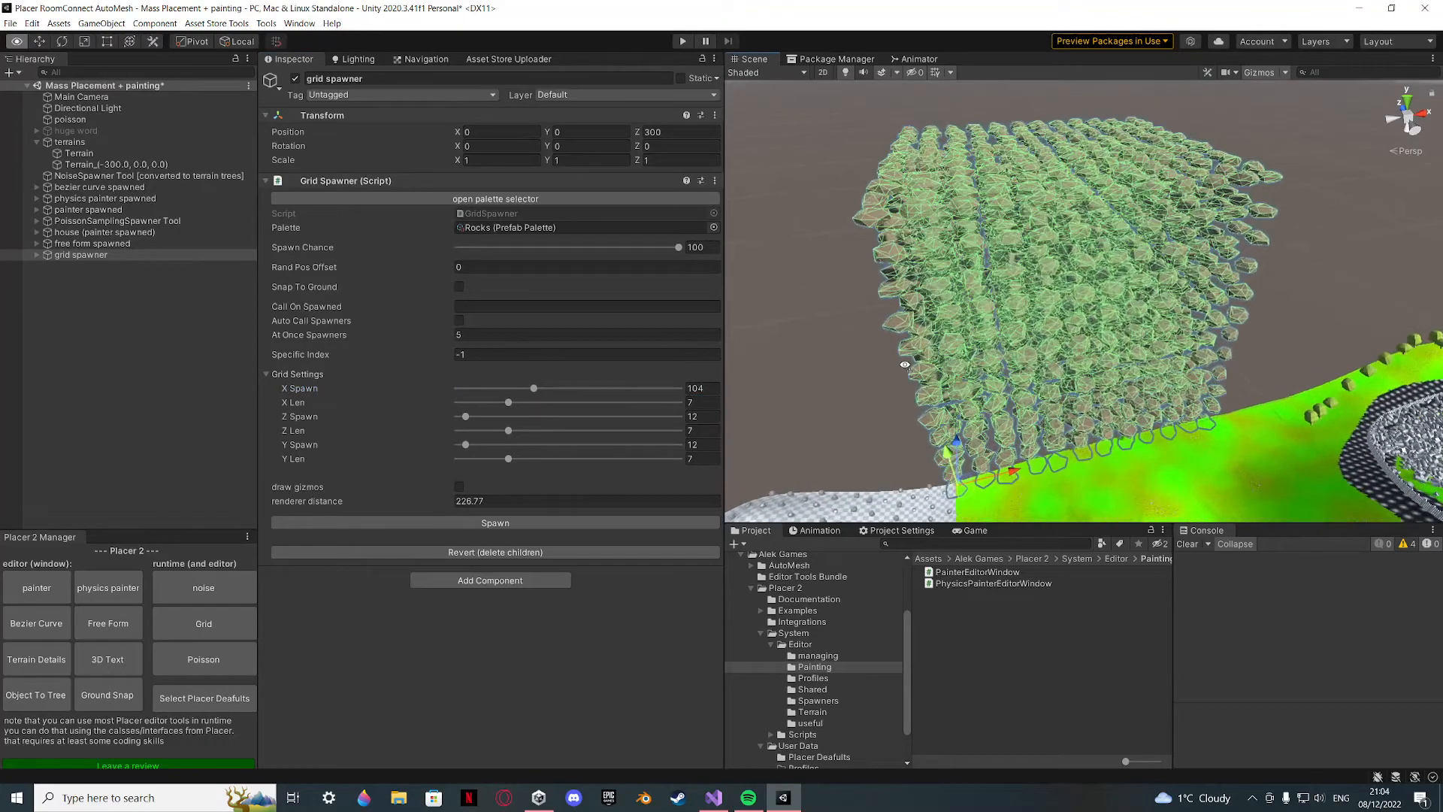
Turn on gizmo drawing for the grid spawner, delete its spawned rocks and respawn the rock grid.
{"action": "left_click", "coordinate": [459, 486]}
{"action": "key", "text": "s"}
{"action": "right_click_drag", "start_coordinate": [849, 406], "coordinate": [887, 440]}
{"action": "left_click", "coordinate": [542, 552]}
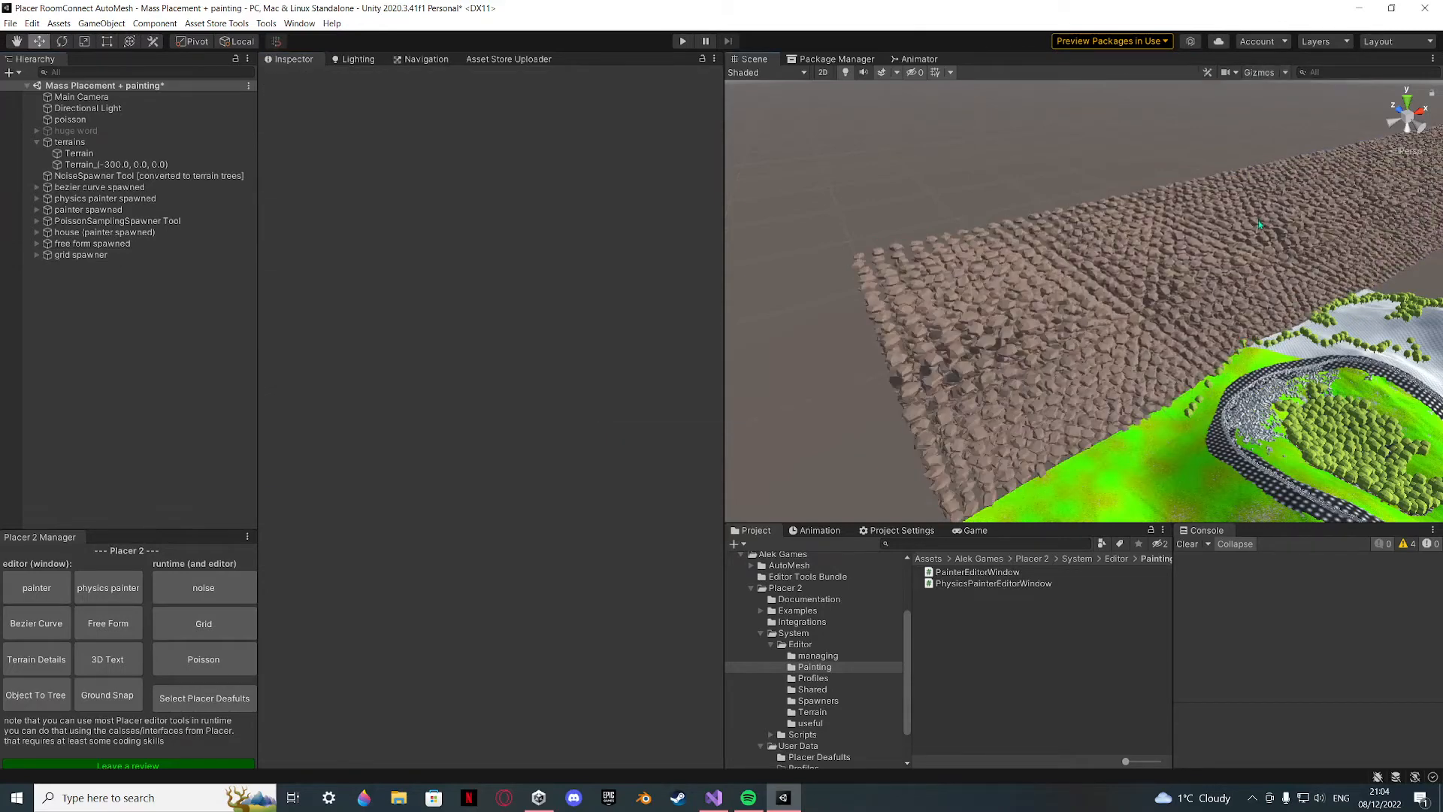
Look over the respawned rock grid, reselect the grid spawner and delete its spawned rocks.
{"action": "left_click_drag", "start_coordinate": [1259, 224], "coordinate": [1223, 203], "text": "alt"}
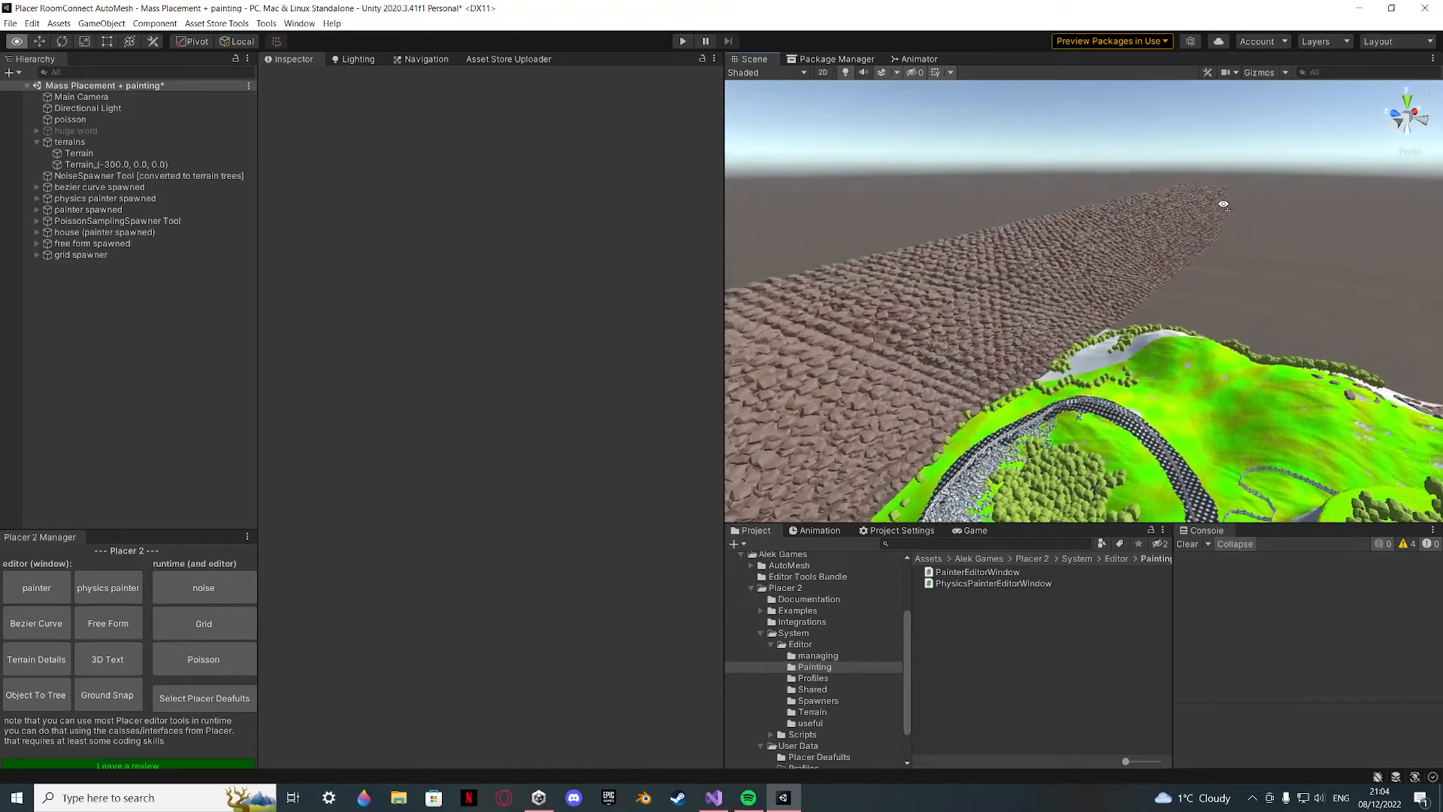
{"action": "right_click_drag", "start_coordinate": [1223, 203], "coordinate": [1007, 255]}
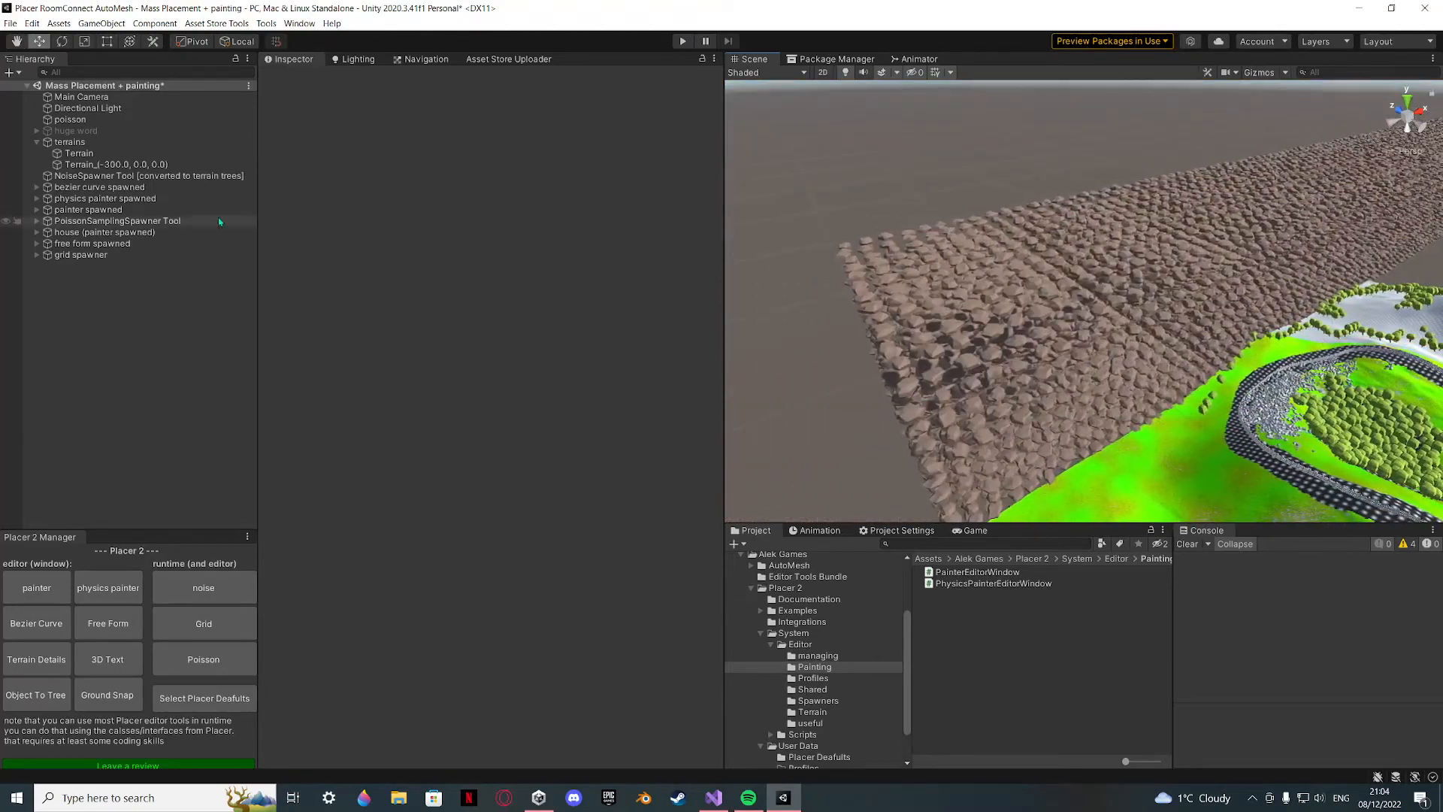
{"action": "left_click", "coordinate": [87, 210]}
{"action": "left_click", "coordinate": [87, 178]}
{"action": "left_click", "coordinate": [80, 255]}
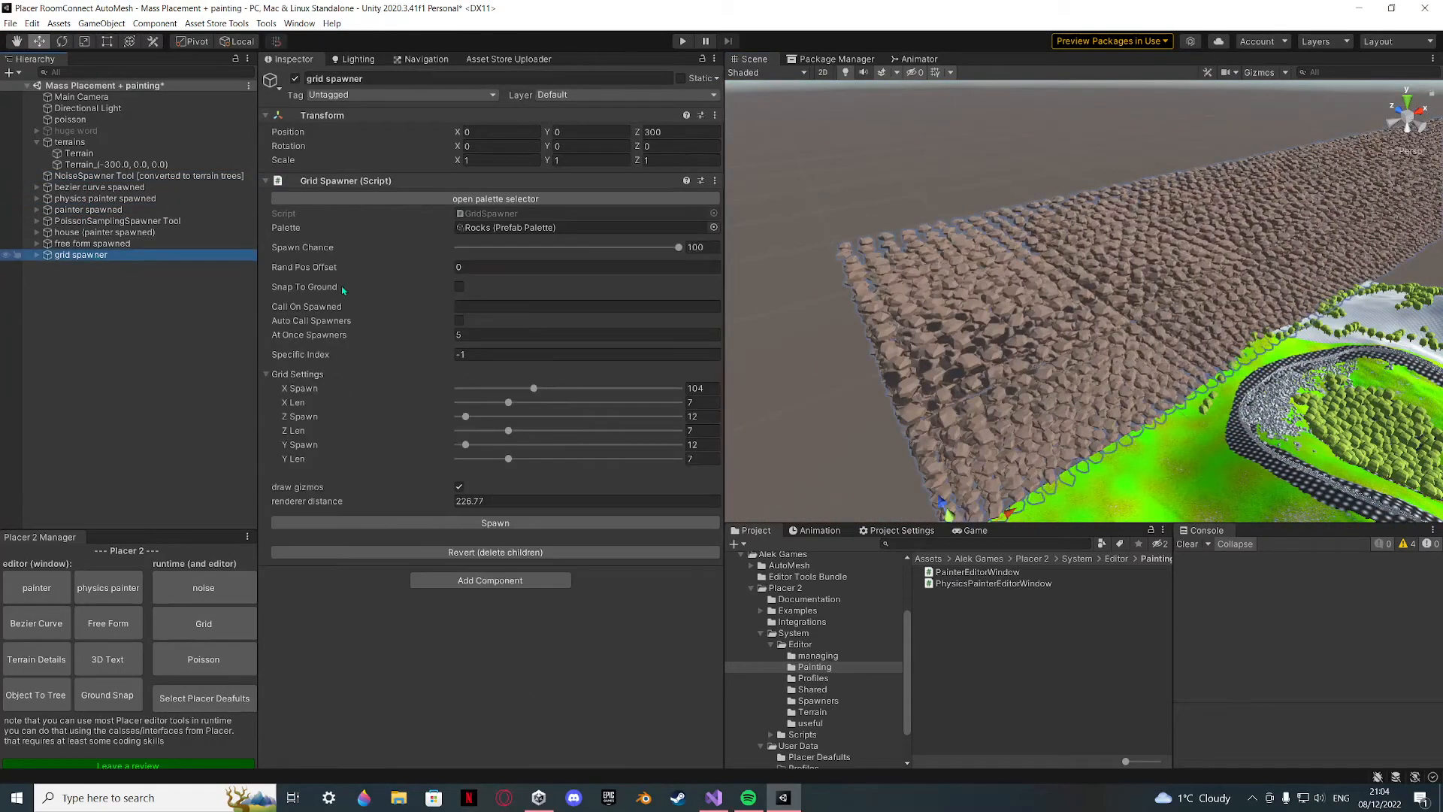
{"action": "key", "text": "f"}
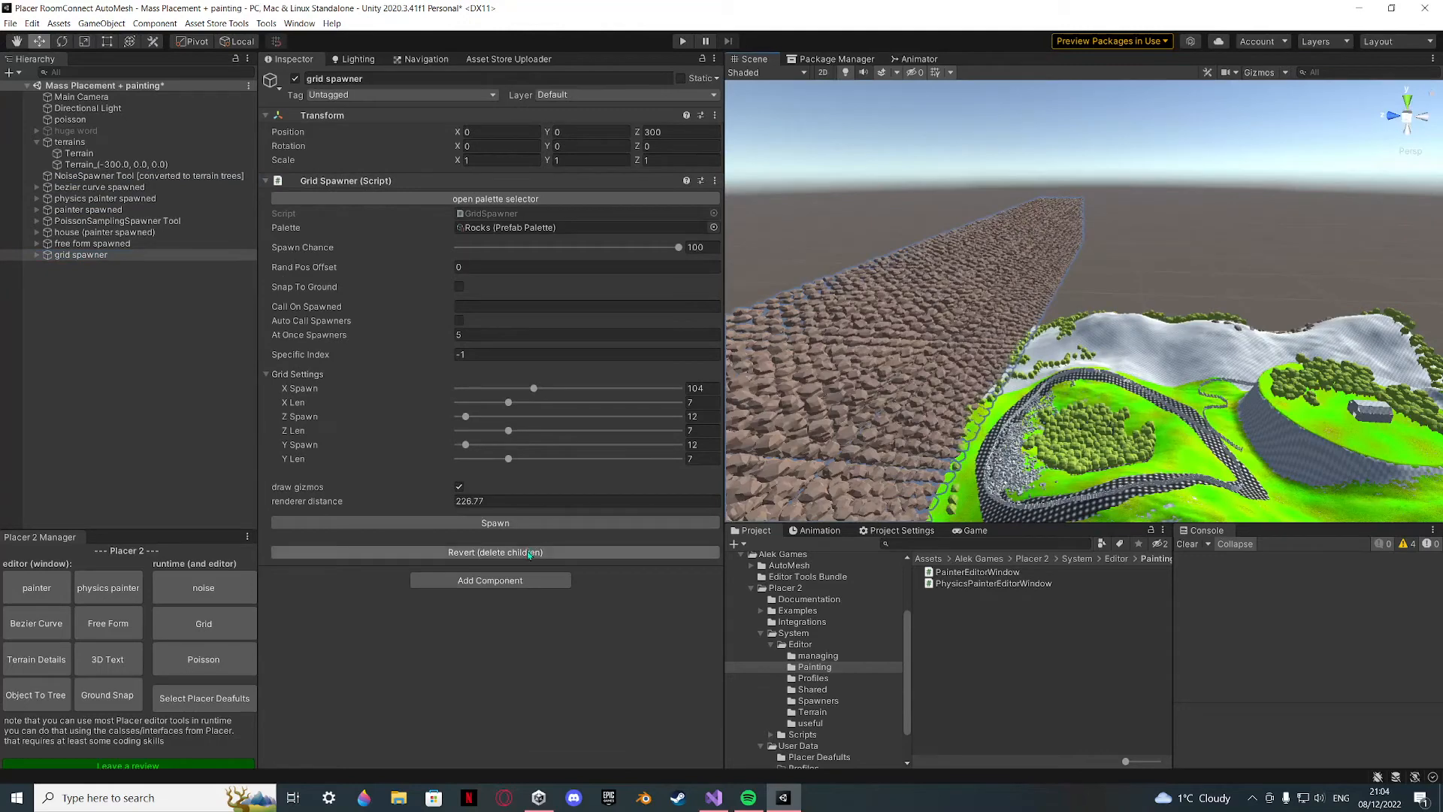
{"action": "right_click_drag", "start_coordinate": [774, 466], "coordinate": [1142, 315]}
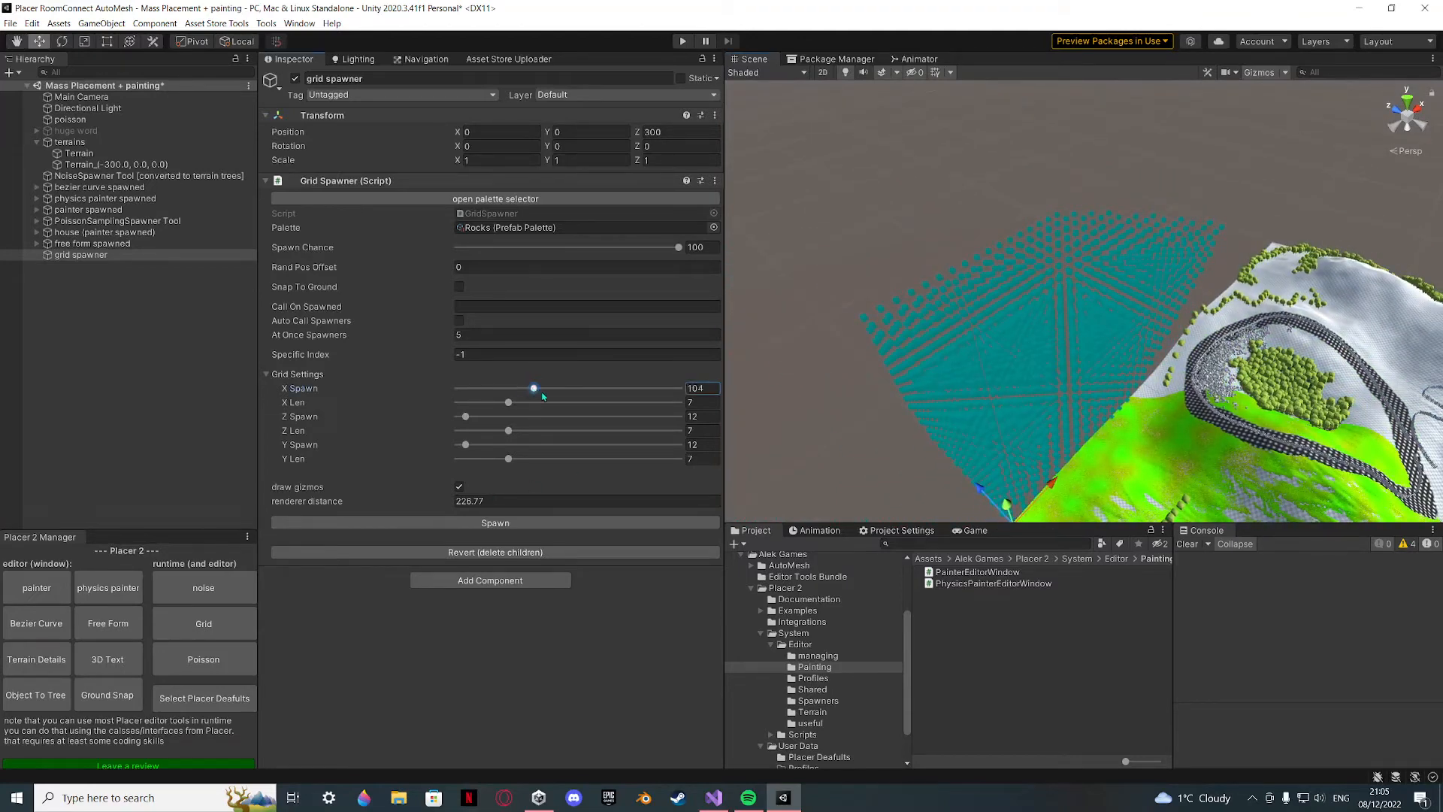
Undo the last two actions made around the grid spawner.
{"action": "key", "text": "ctrl+z"}
{"action": "key", "text": "ctrl+z"}
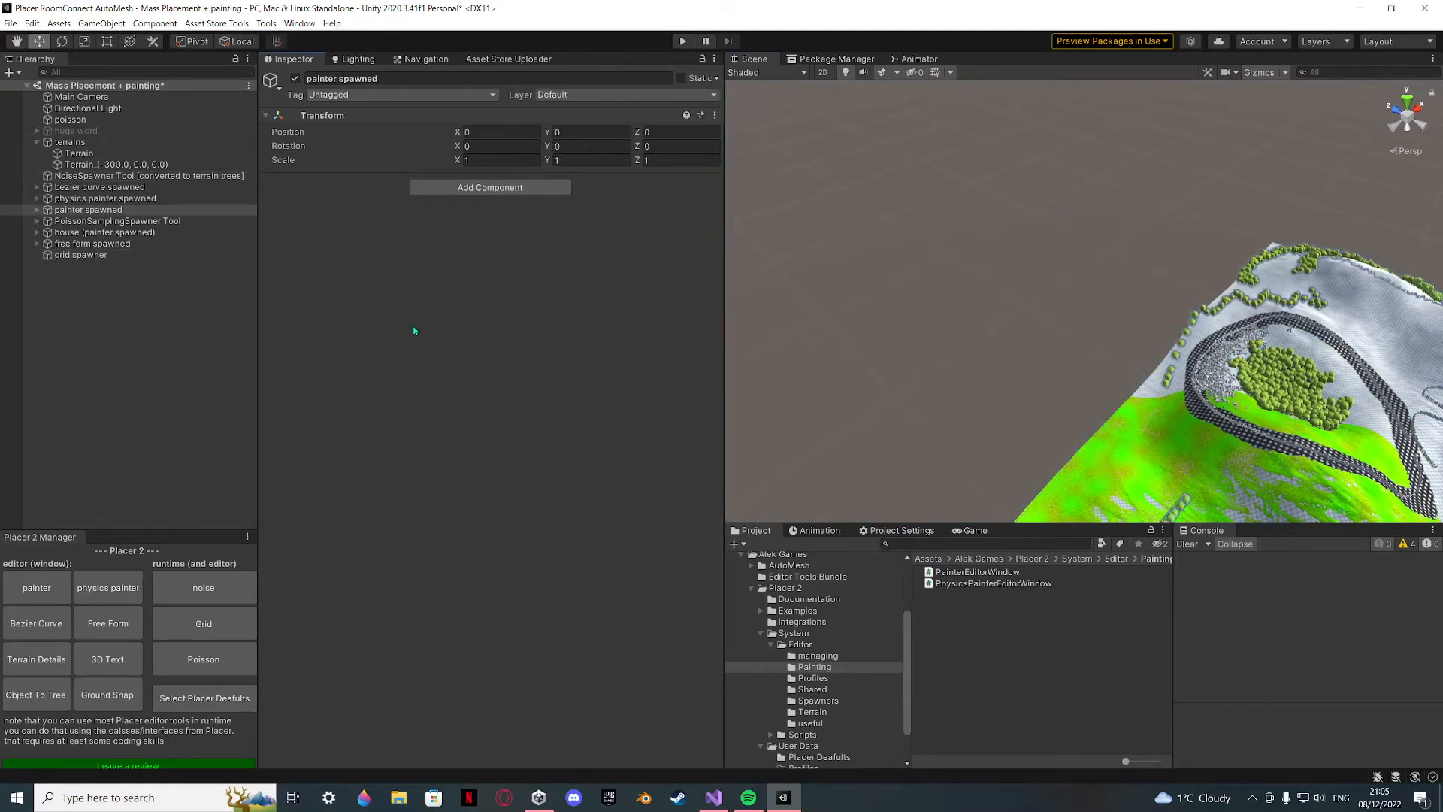
Select the grid spawner, respawn its rock grid and look over the result.
{"action": "left_click", "coordinate": [79, 255]}
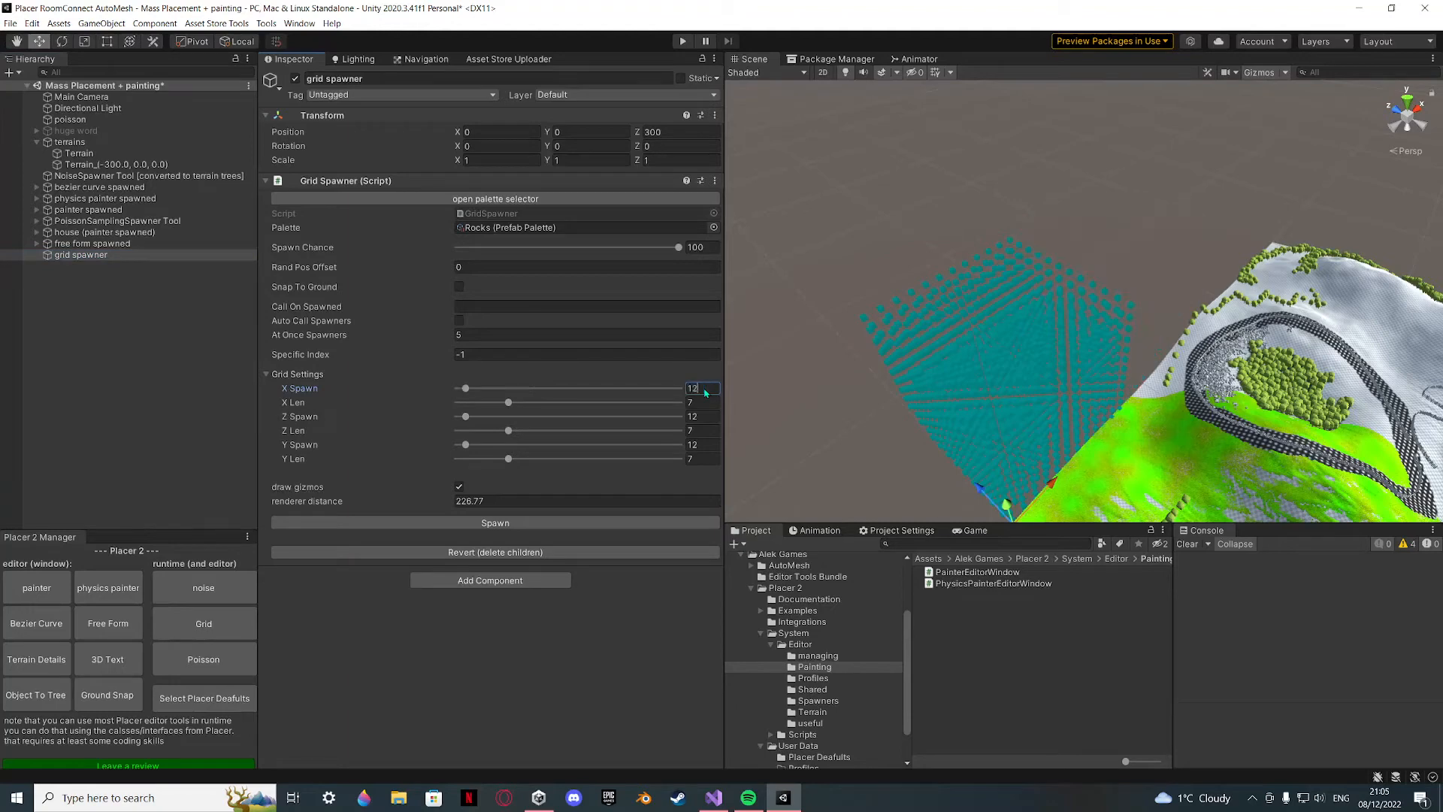
{"action": "left_click", "coordinate": [123, 368]}
{"action": "right_click_drag", "start_coordinate": [1089, 360], "coordinate": [944, 356]}
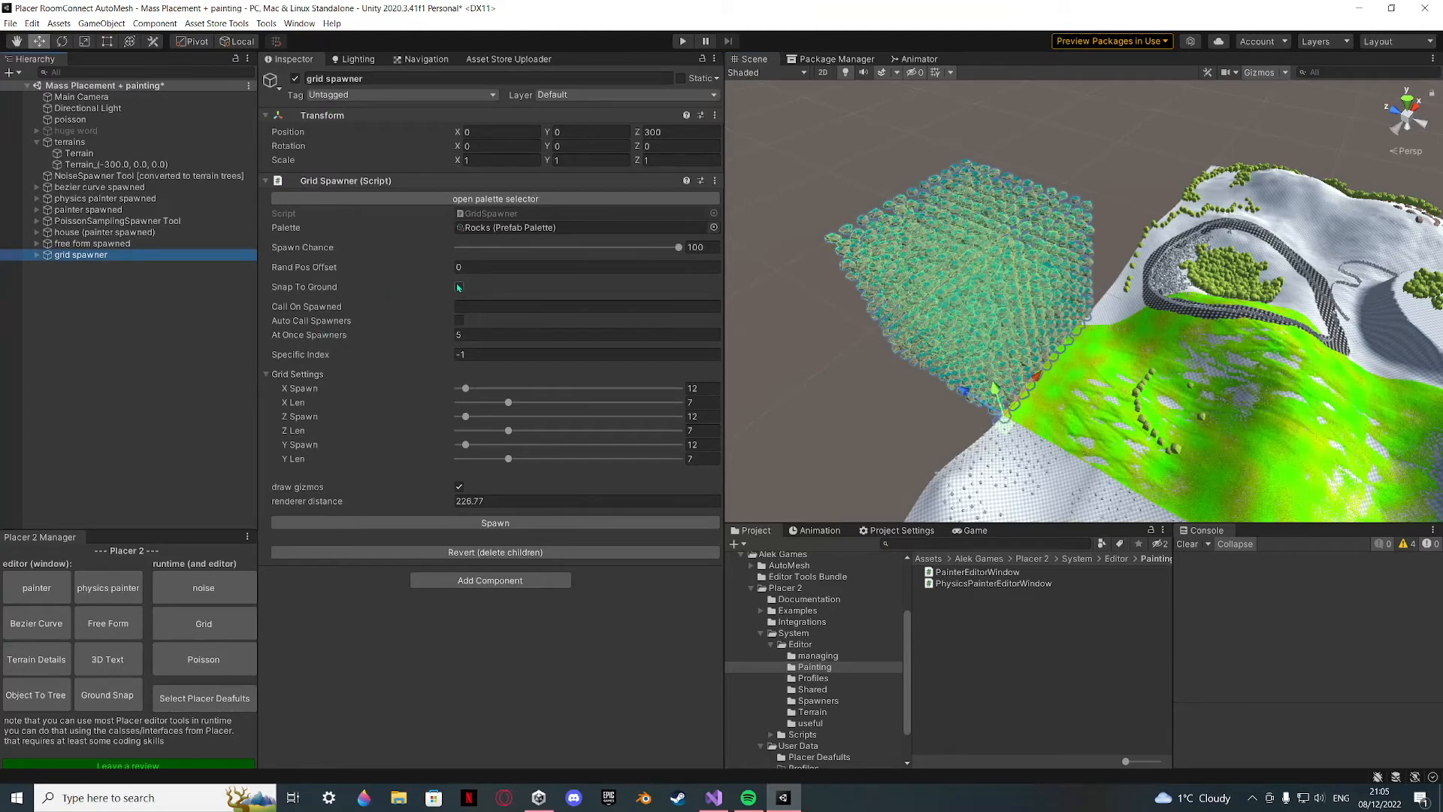
{"action": "right_click_drag", "start_coordinate": [772, 330], "coordinate": [1046, 327]}
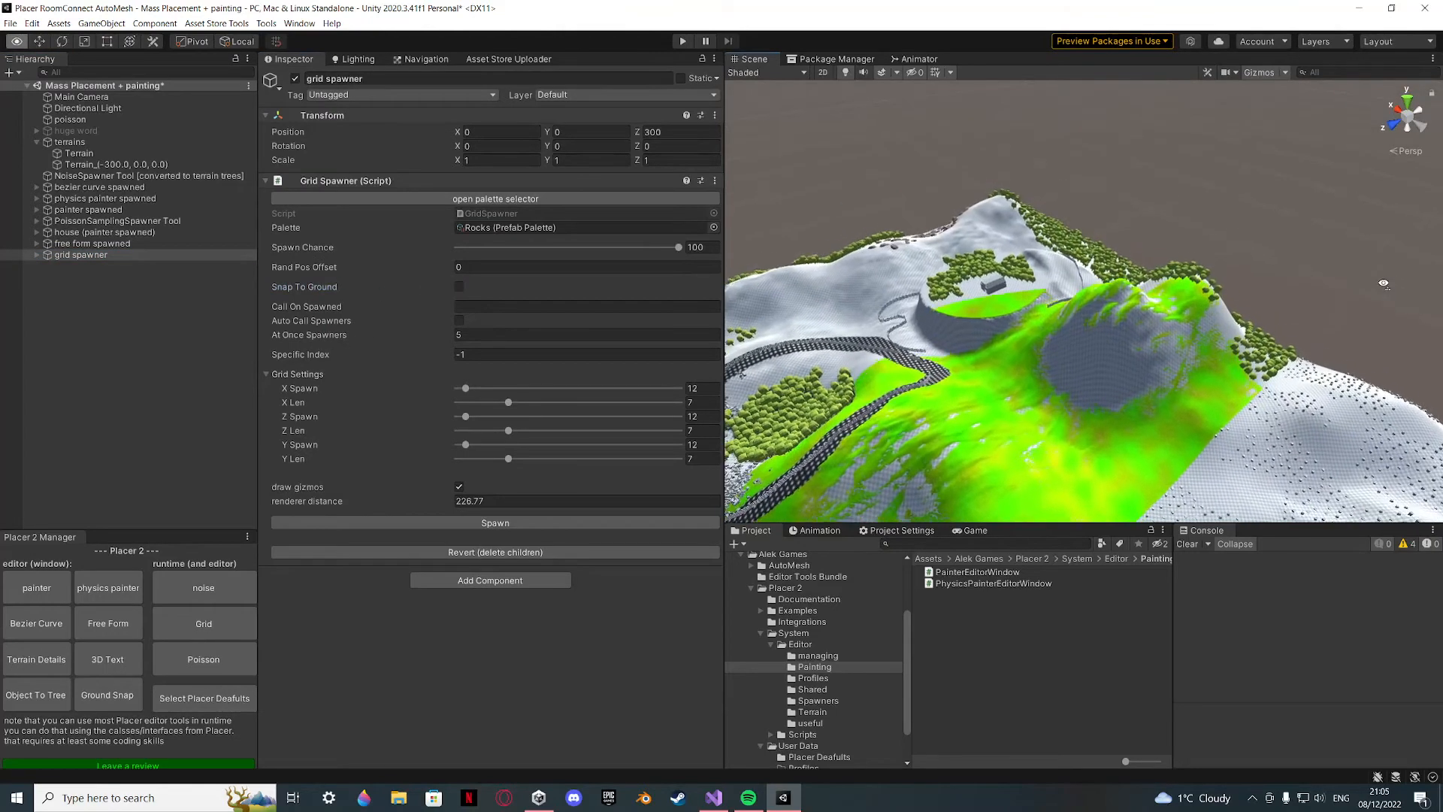
Select PoissonSamplingSpawner Tool, delete its spawned trees and spawn them again.
{"action": "left_click", "coordinate": [126, 222]}
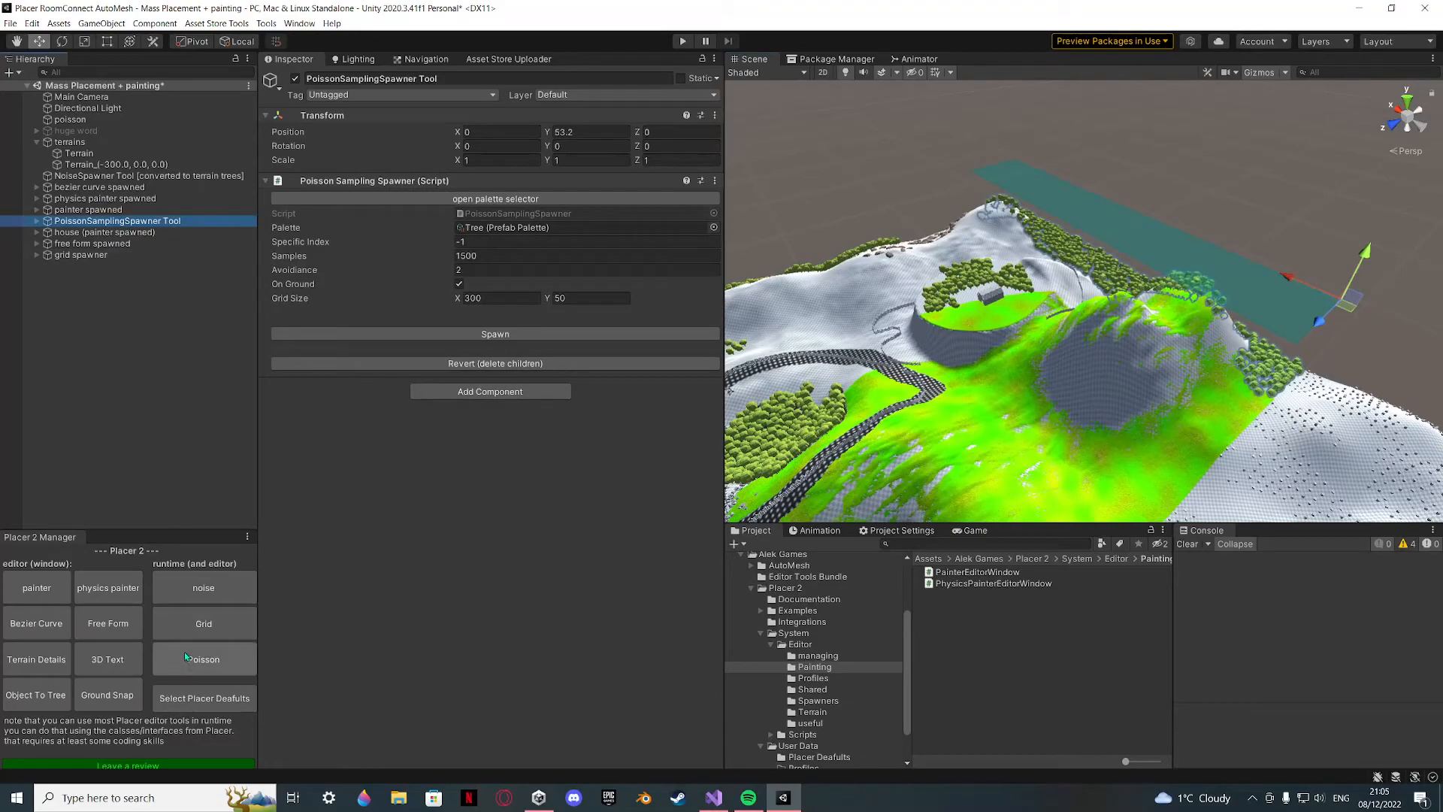
{"action": "right_click_drag", "start_coordinate": [795, 345], "coordinate": [886, 413]}
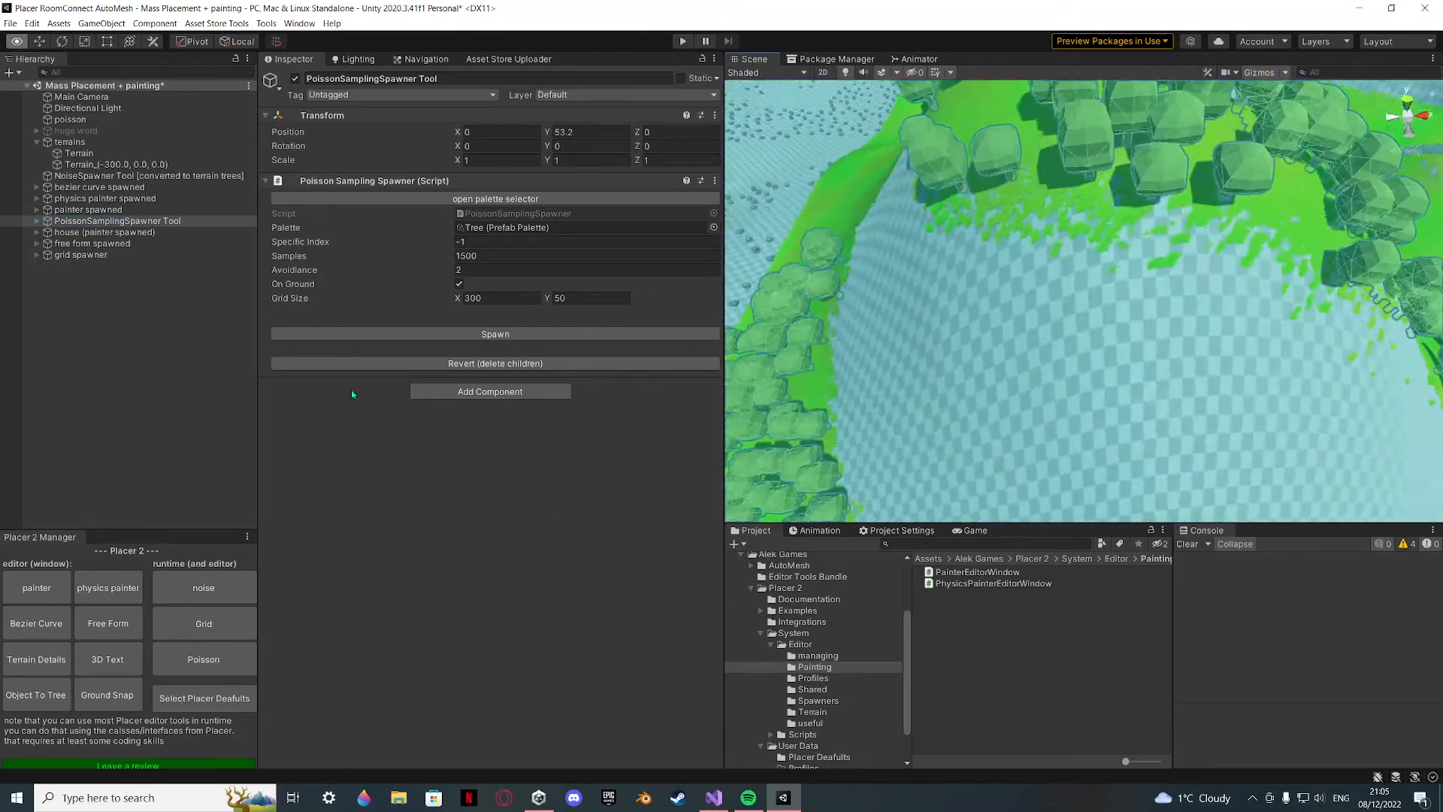
{"action": "right_click_drag", "start_coordinate": [339, 397], "coordinate": [378, 422]}
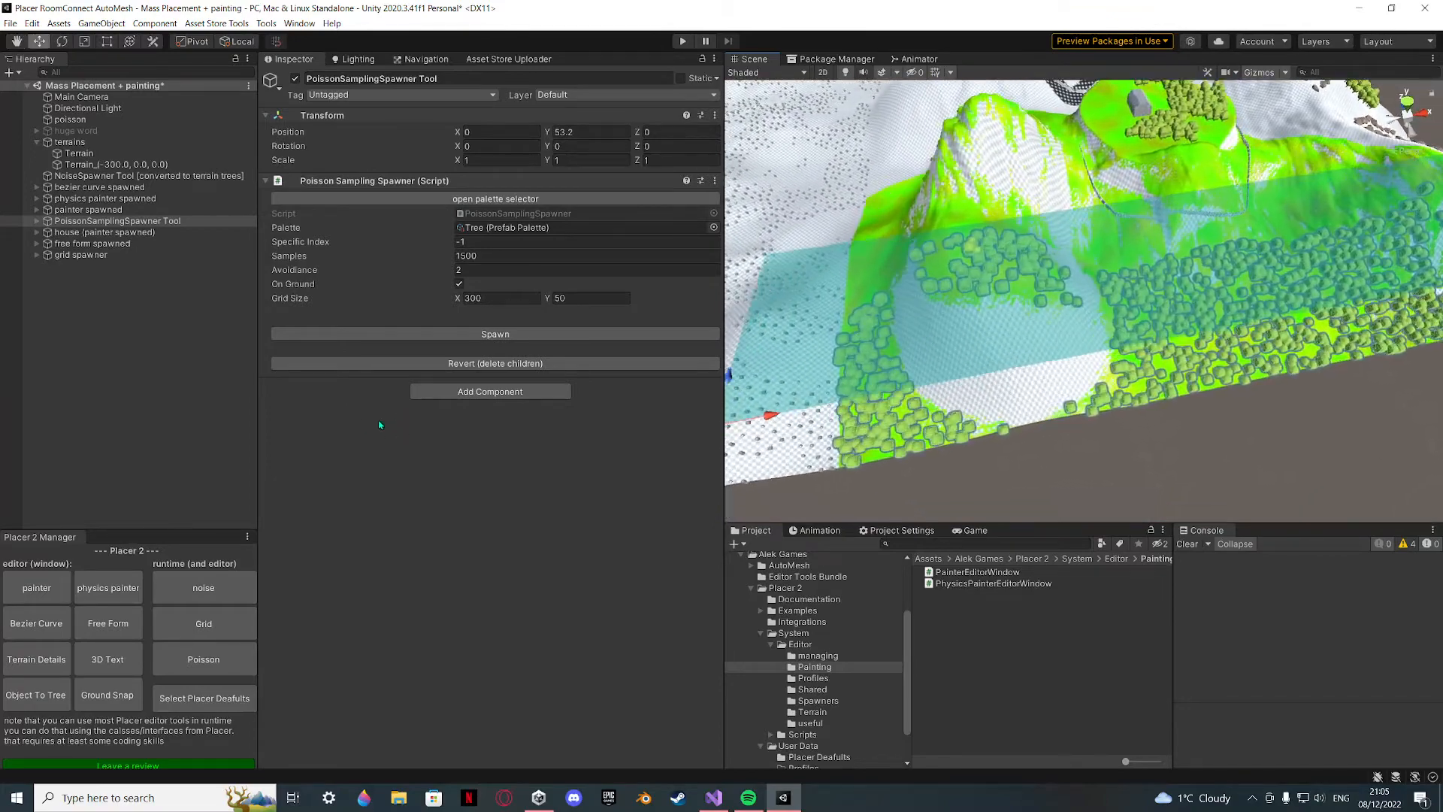
{"action": "left_click", "coordinate": [440, 364]}
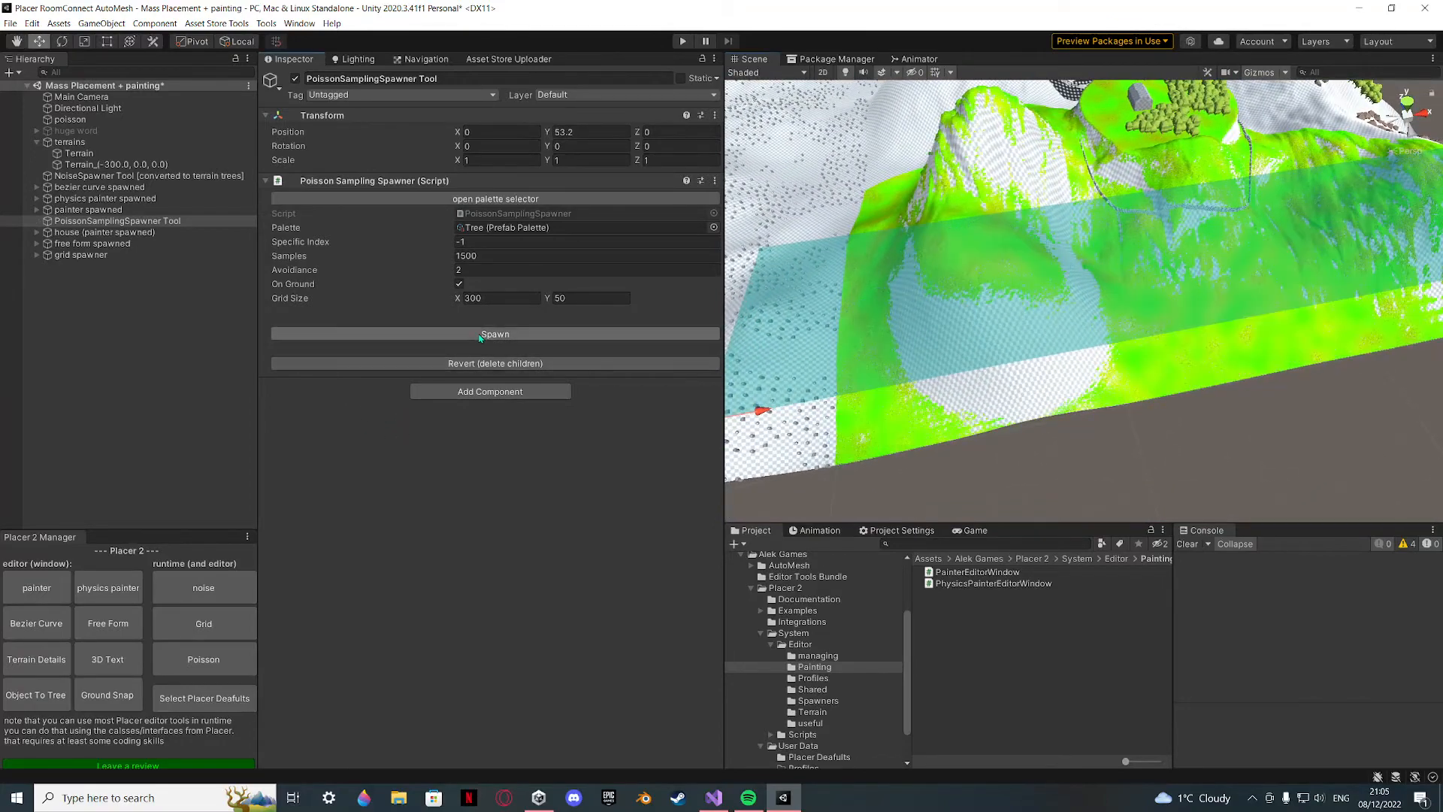
{"action": "left_click", "coordinate": [298, 335]}
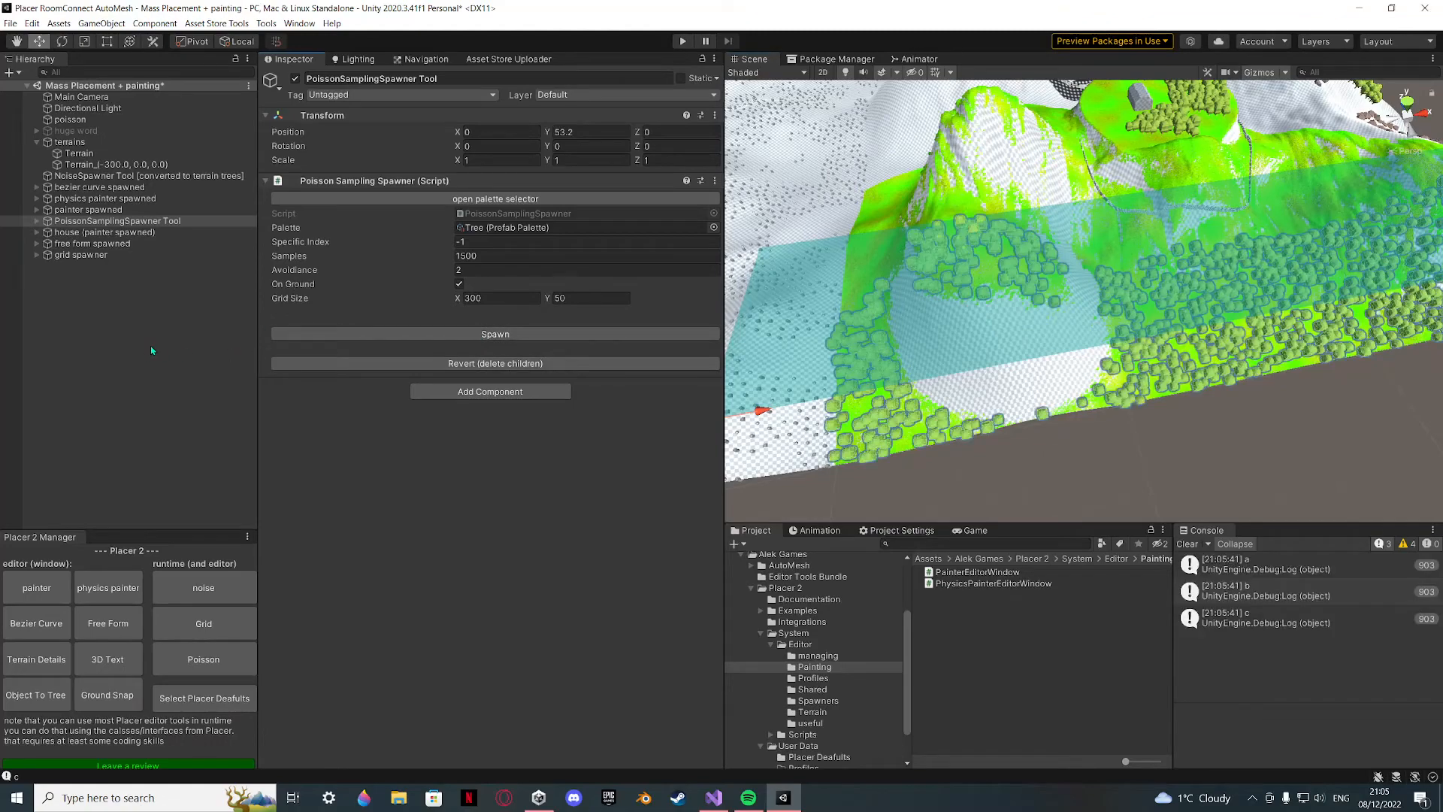
Examine the respawned trees up close and check the settings and spawn area of PoissonSamplingSpawner Tool.
{"action": "left_click", "coordinate": [152, 351]}
{"action": "right_click_drag", "start_coordinate": [1112, 316], "coordinate": [1001, 354]}
{"action": "key", "text": "w"}
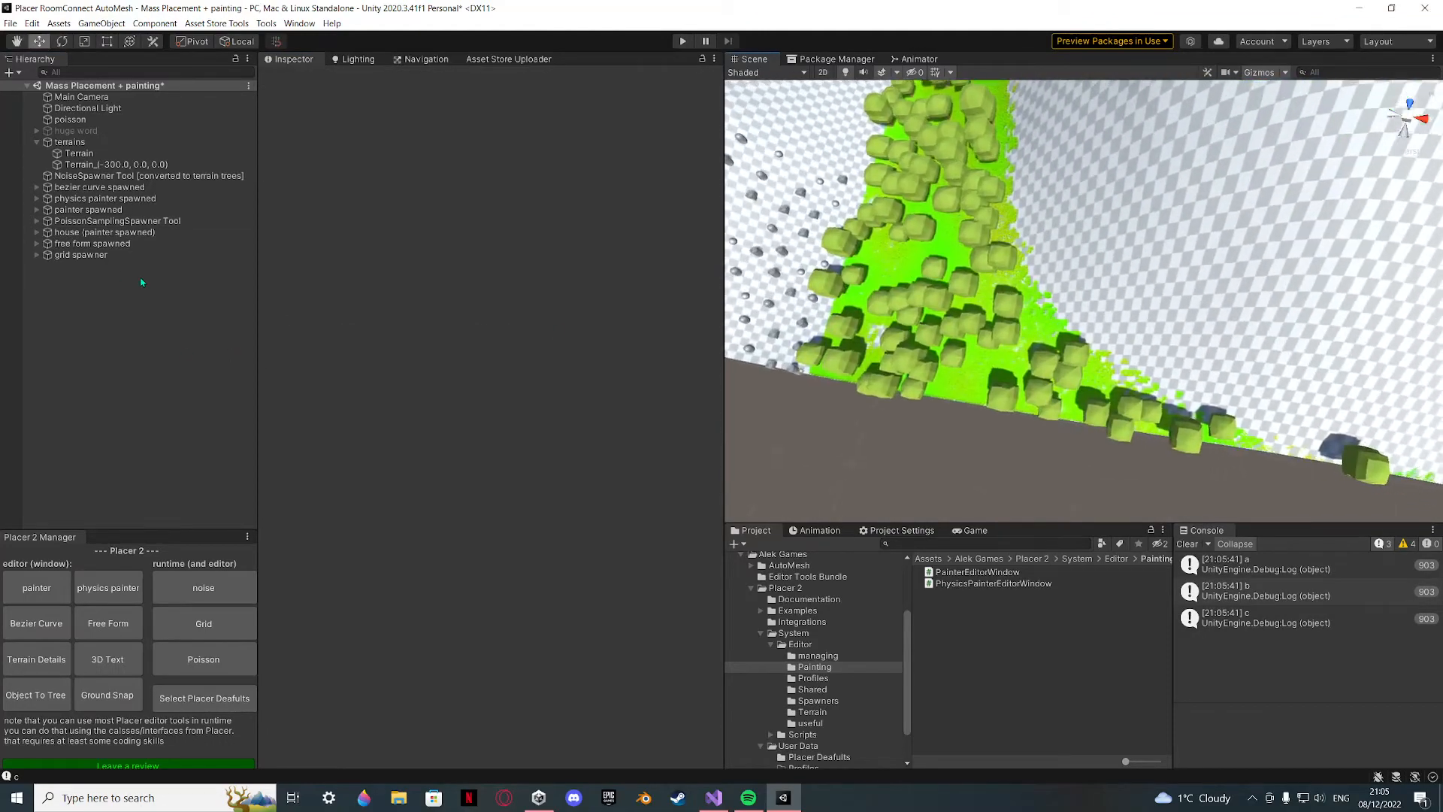
{"action": "left_click", "coordinate": [96, 223]}
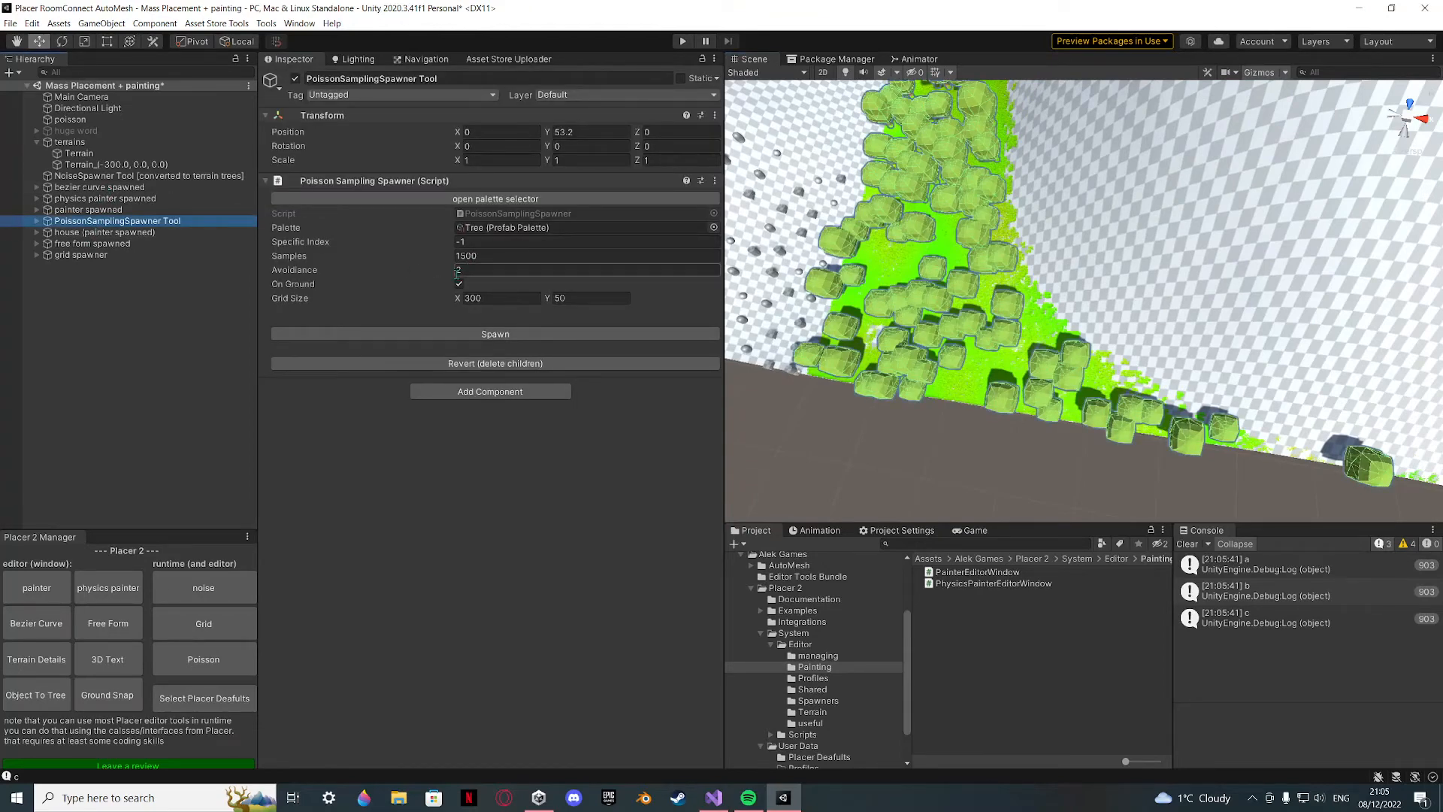
{"action": "right_click_drag", "start_coordinate": [932, 316], "coordinate": [727, 291]}
{"action": "key", "text": "w"}
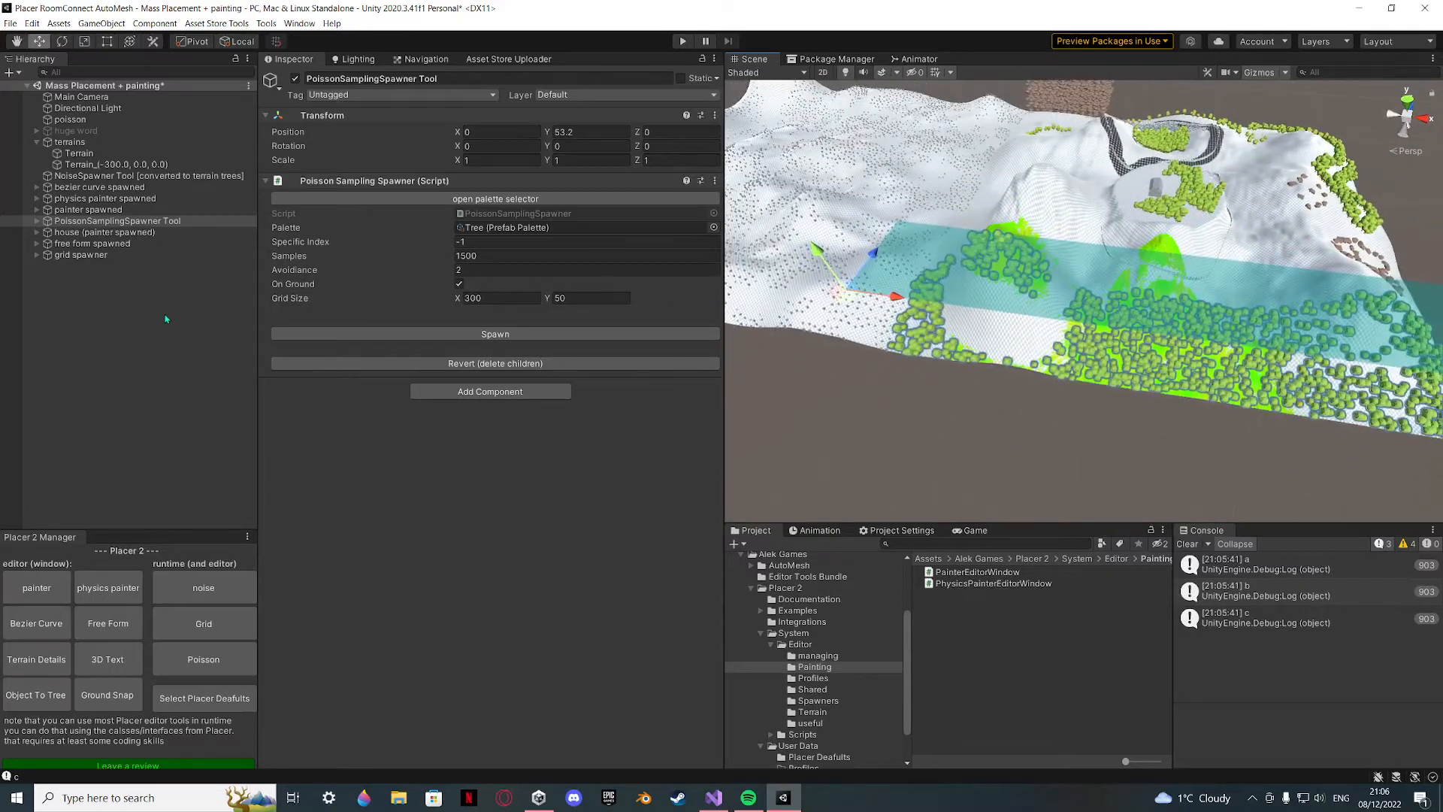
Clear the selection, close the Placer 2 Manager and look over the decorated terrain and its house area.
{"action": "left_click", "coordinate": [217, 478]}
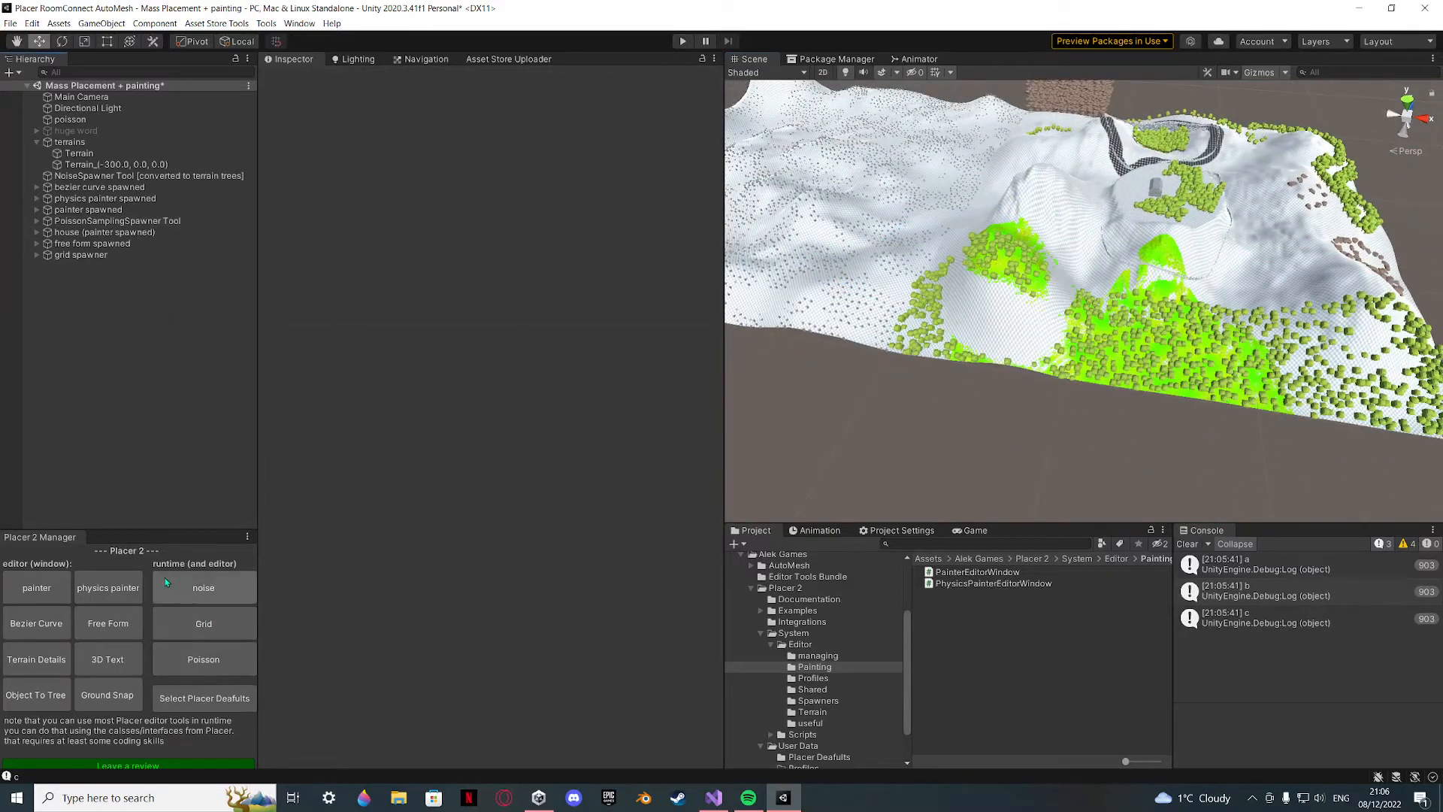
{"action": "middle_click", "coordinate": [66, 538]}
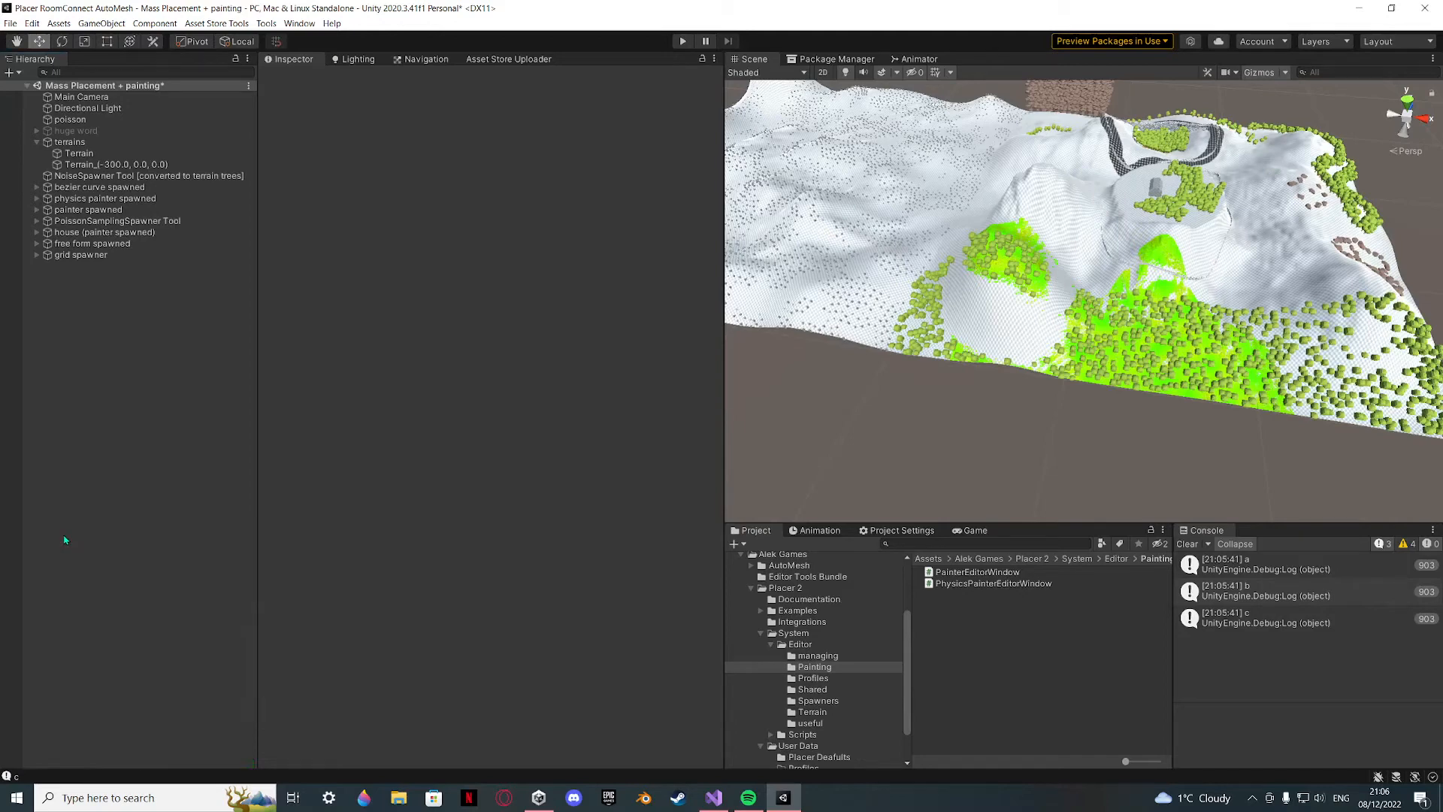
{"action": "right_click_drag", "start_coordinate": [891, 361], "coordinate": [1197, 343]}
{"action": "key", "text": "w"}
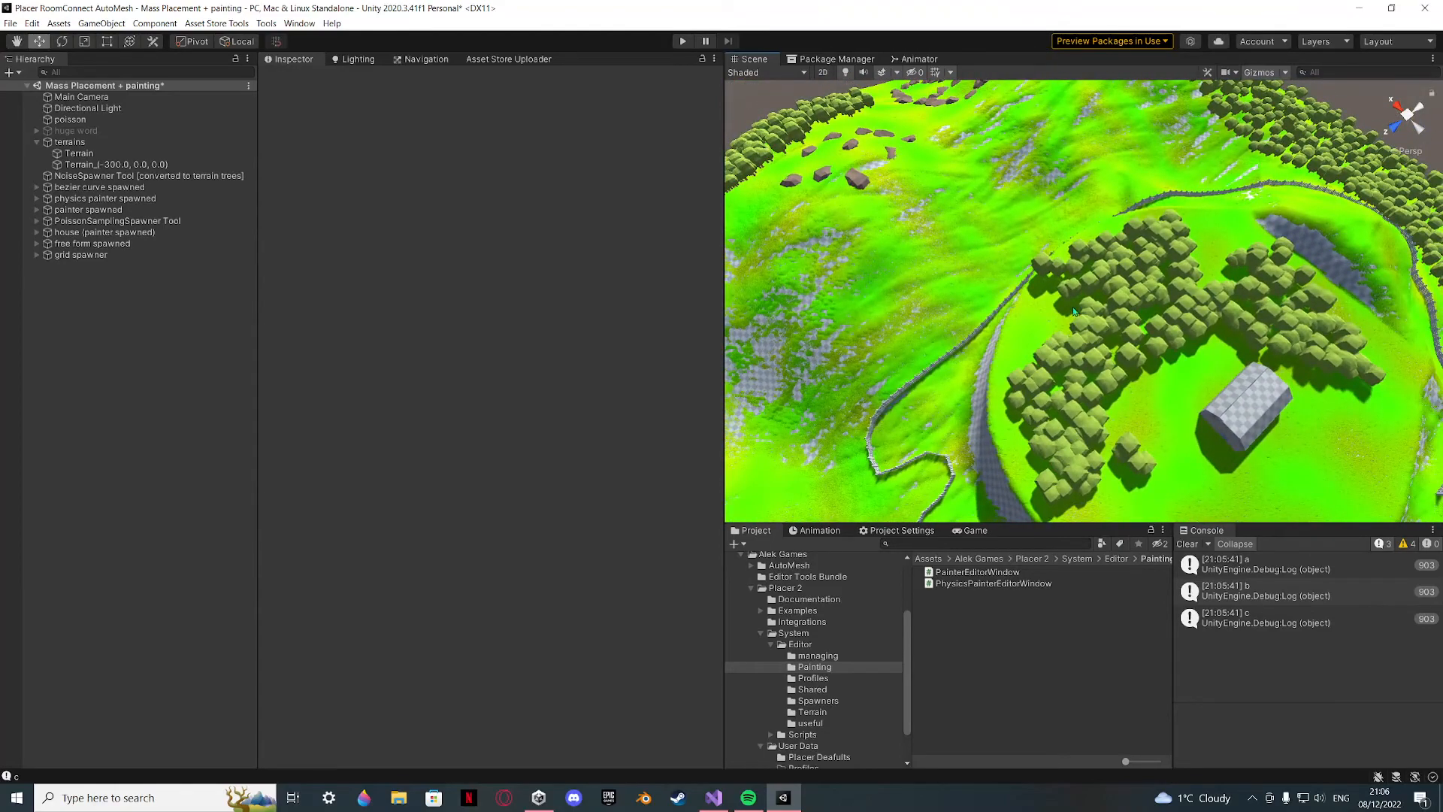
{"action": "right_click_drag", "start_coordinate": [1073, 310], "coordinate": [1067, 211]}
Inspect the Circle2D script among the Triangulation scripts in z_copied from internet, and look over the whole terrain.
{"action": "scroll", "coordinate": [827, 681], "scroll_direction": "down", "scroll_amount": 2}
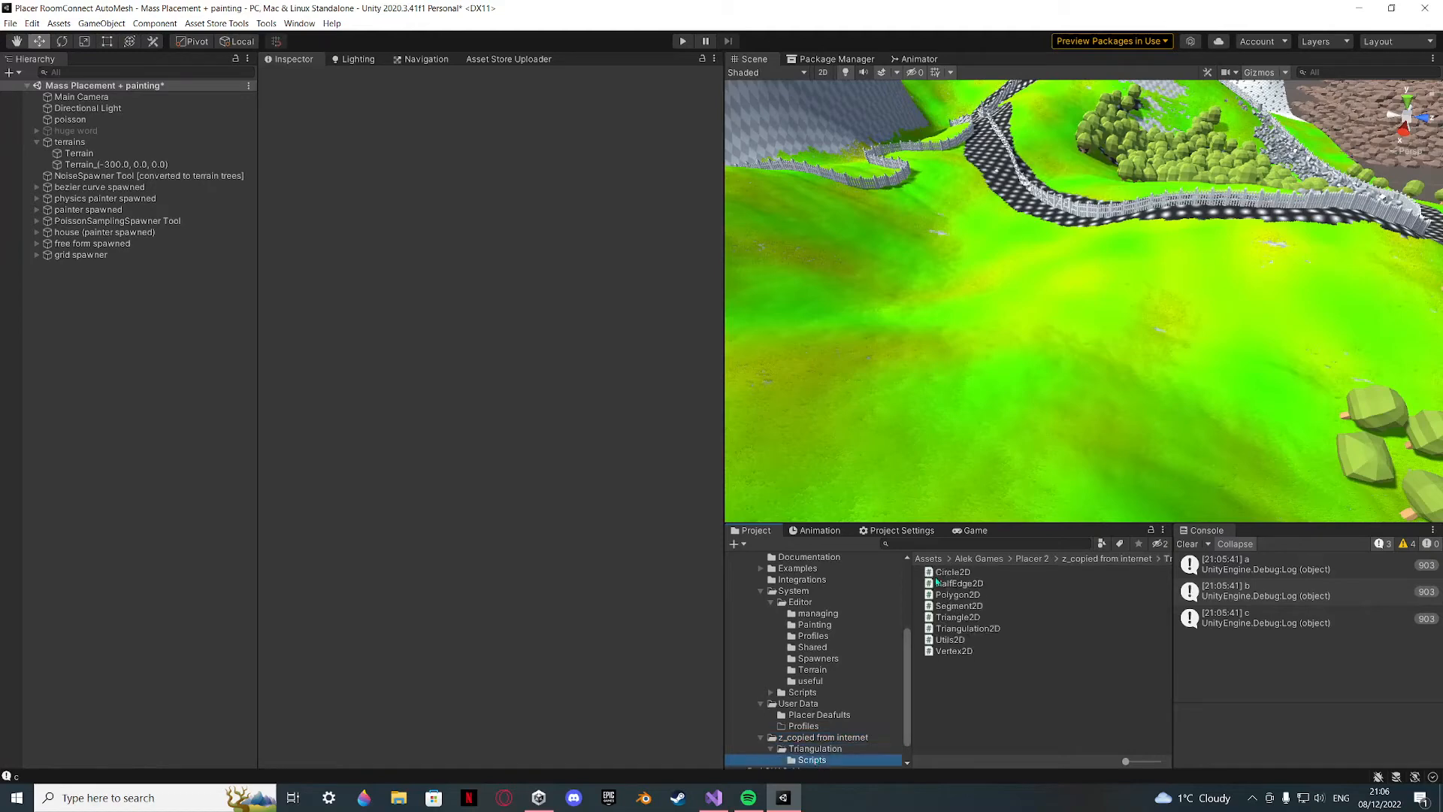
{"action": "left_click", "coordinate": [946, 573]}
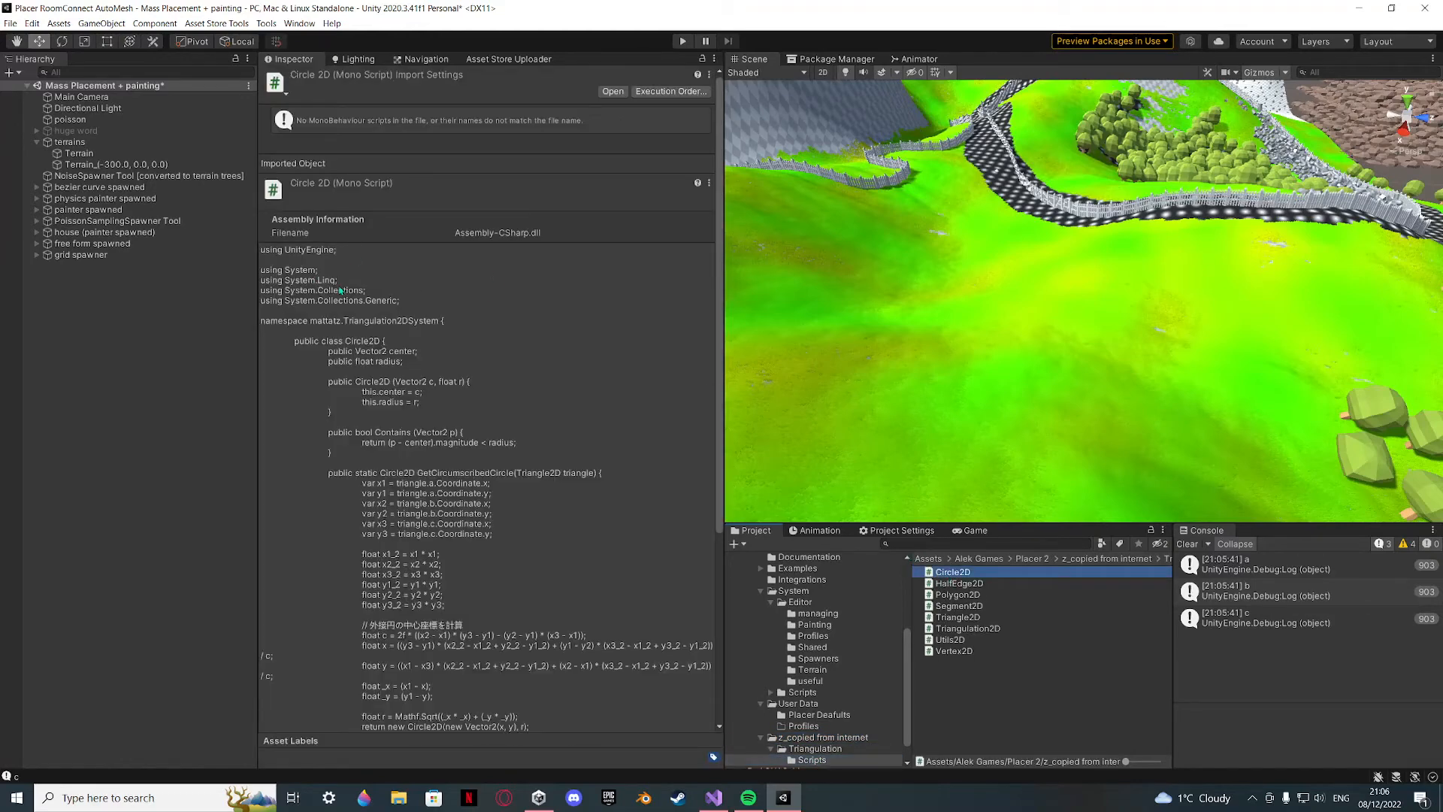
{"action": "left_click", "coordinate": [197, 337]}
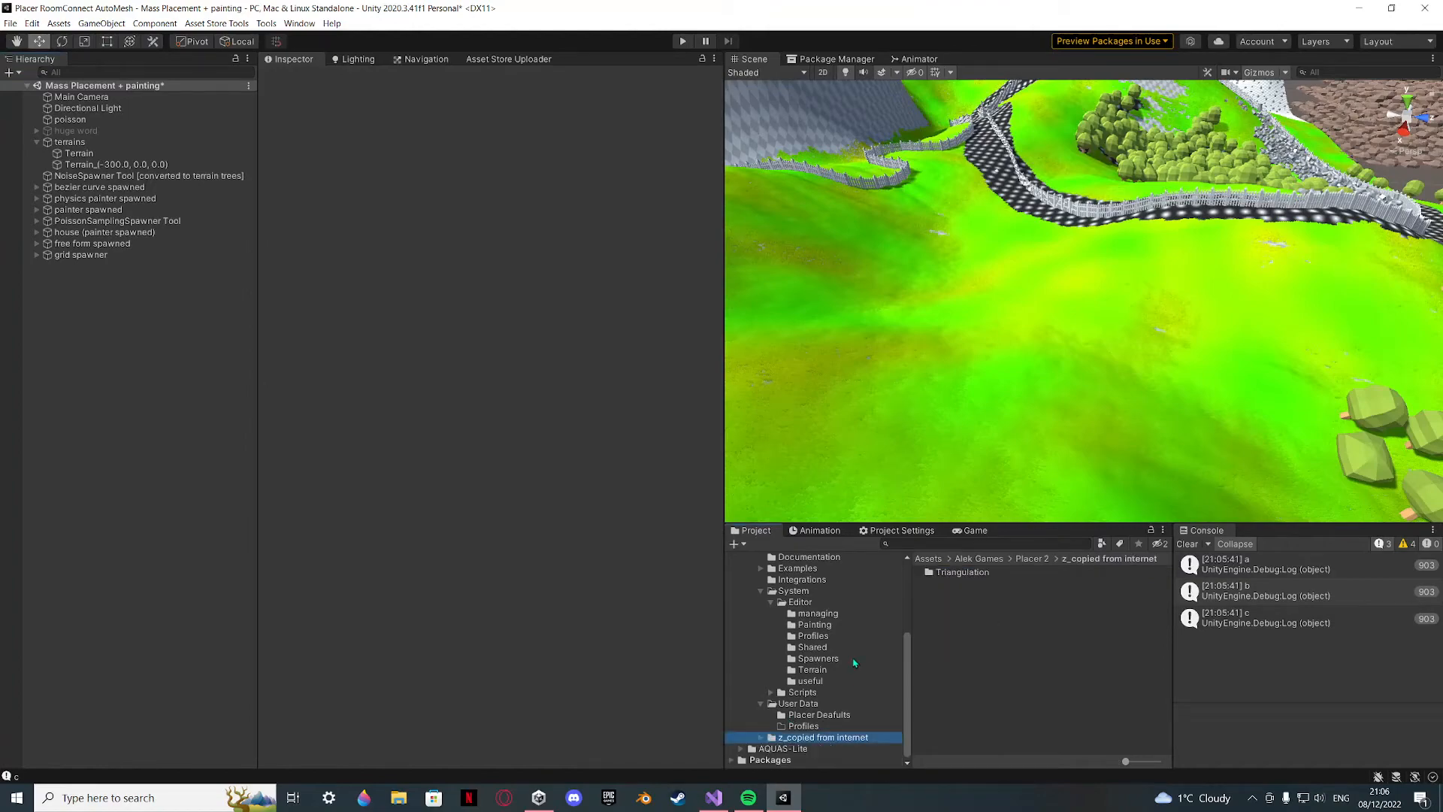
{"action": "right_click_drag", "start_coordinate": [1073, 384], "coordinate": [1122, 311]}
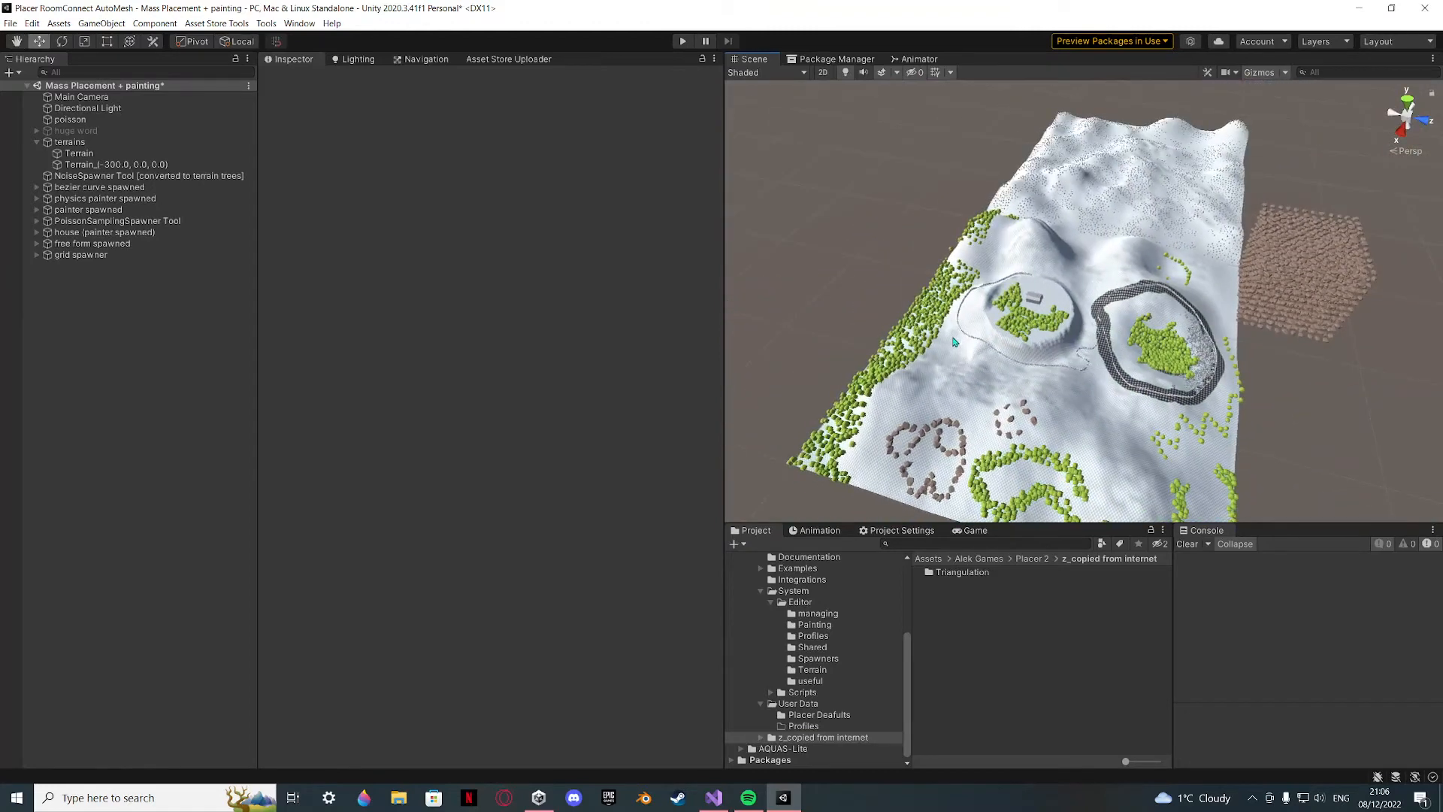
Open the Islands Generation scene from the Demo Scenes folder, saving the changes to Mass Placement + painting.
{"action": "scroll", "coordinate": [818, 656], "scroll_direction": "up", "scroll_amount": 3}
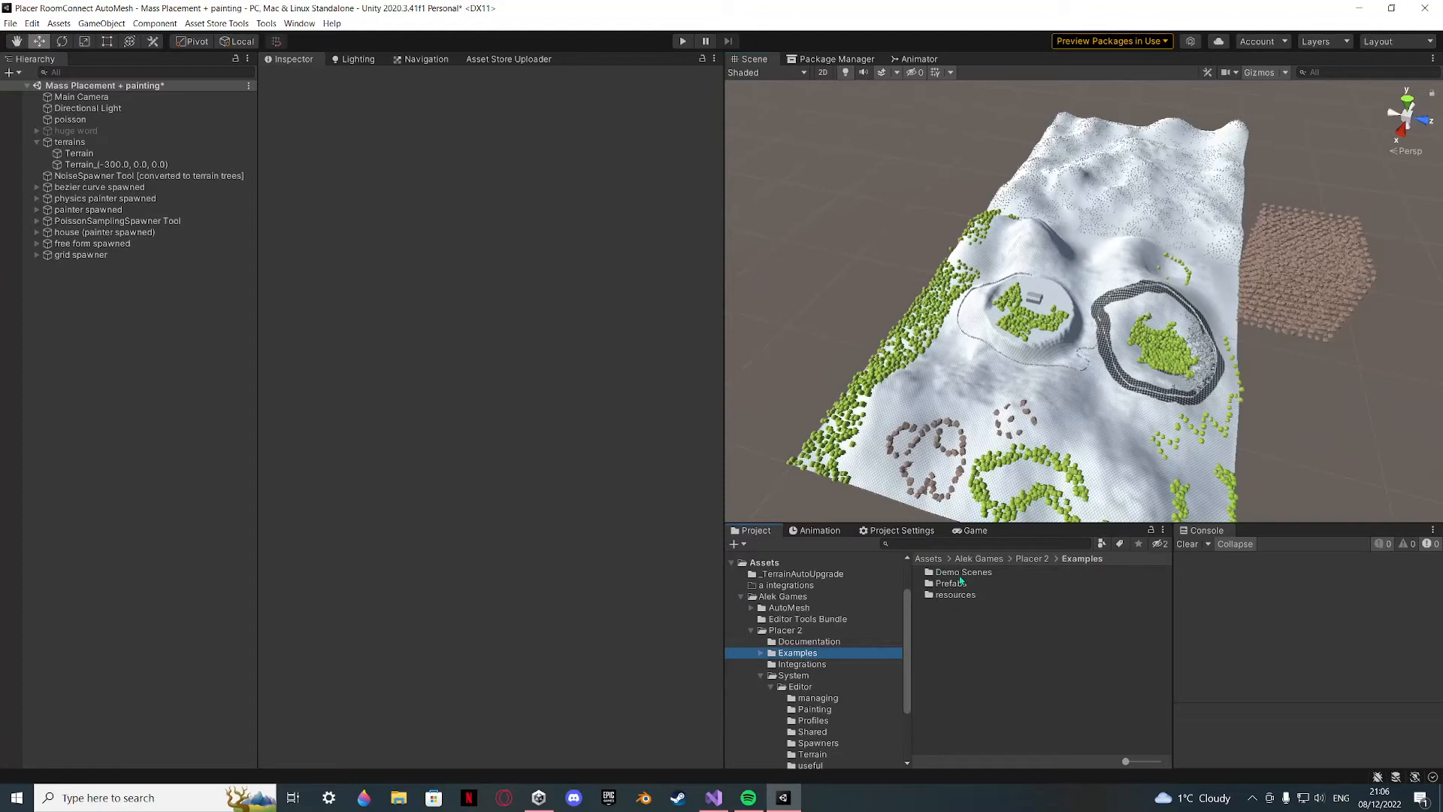
{"action": "double_click", "coordinate": [961, 575]}
{"action": "double_click", "coordinate": [999, 595]}
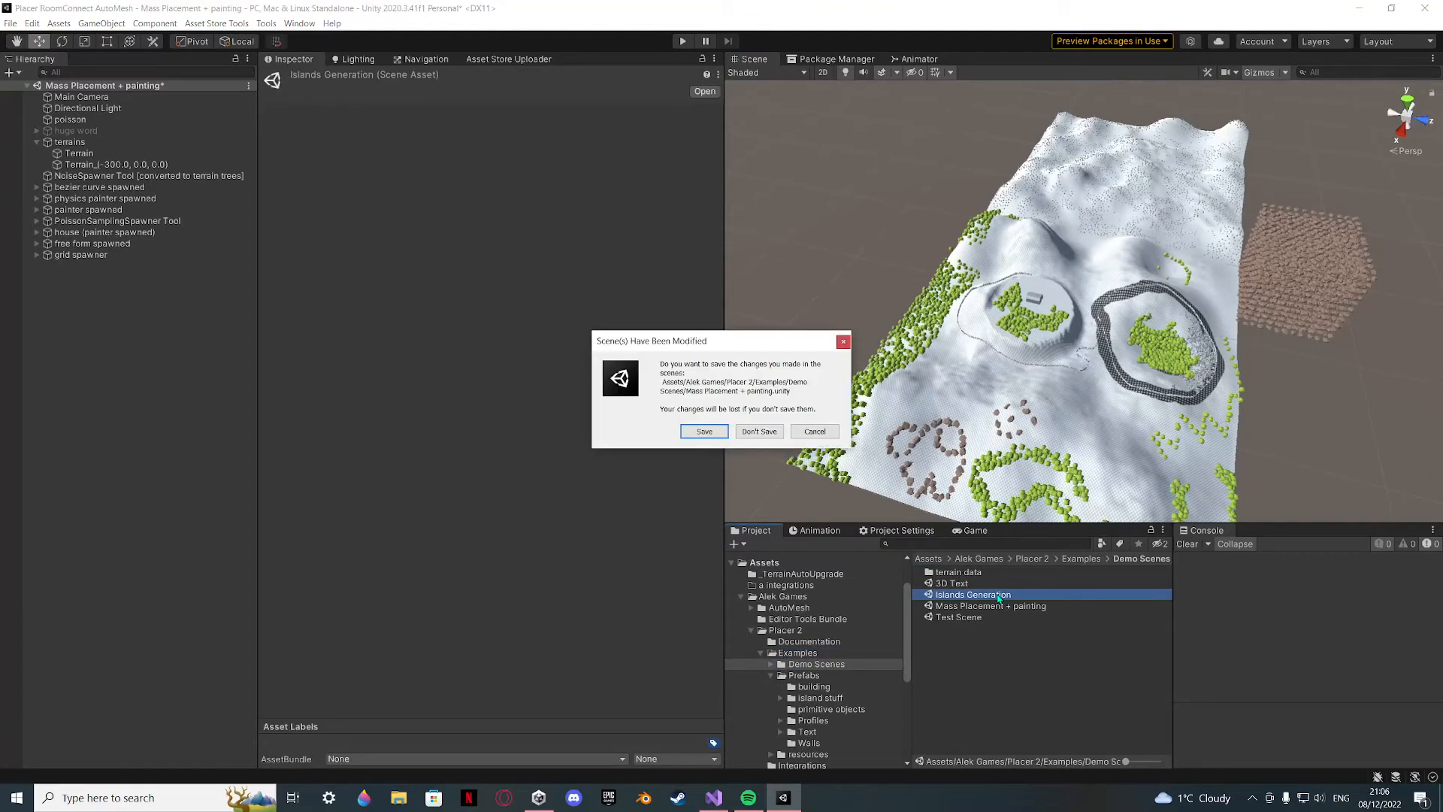
{"action": "left_click", "coordinate": [719, 432]}
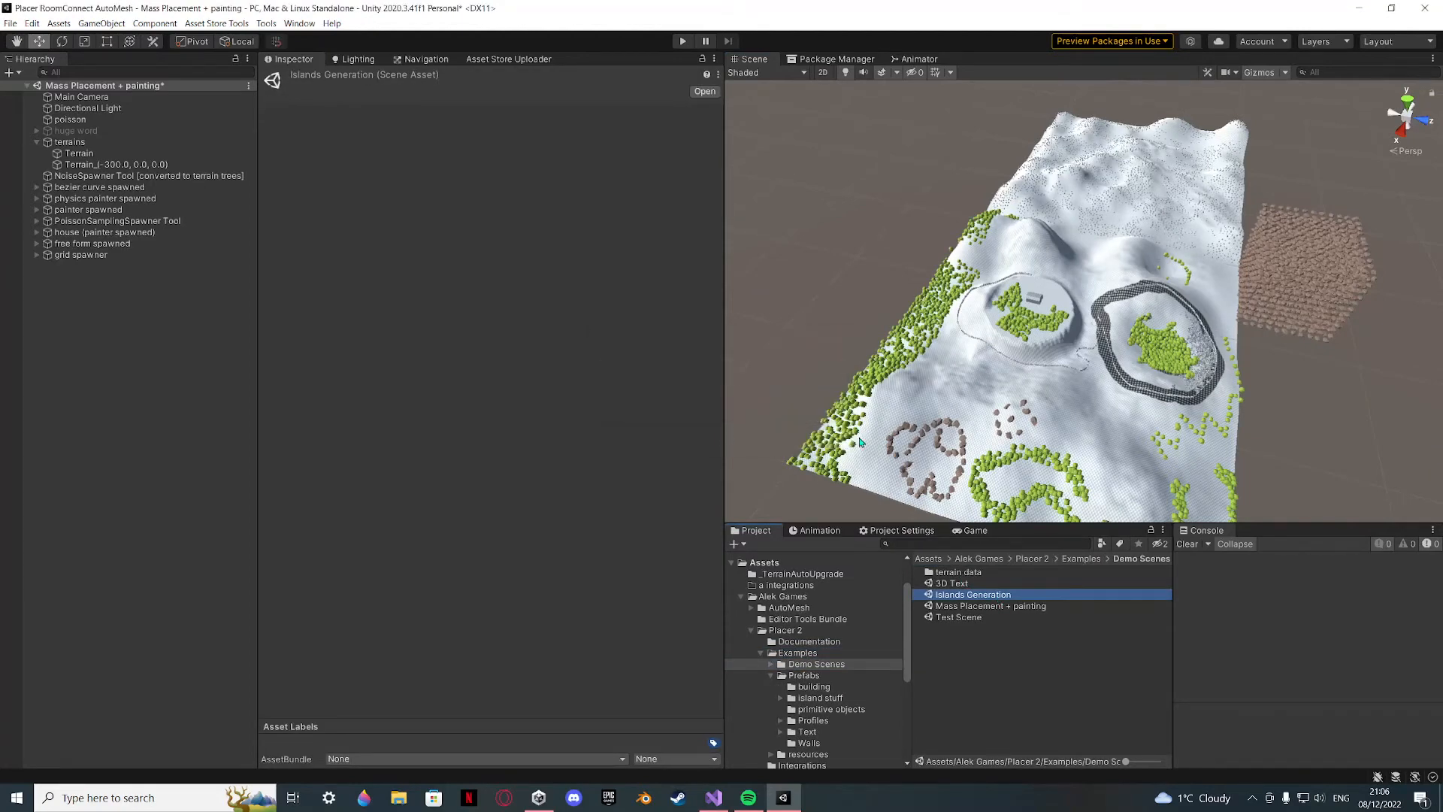
{"action": "left_click_drag", "start_coordinate": [943, 357], "coordinate": [912, 329], "text": "alt"}
{"action": "scroll", "coordinate": [913, 328], "scroll_direction": "up", "scroll_amount": 10}
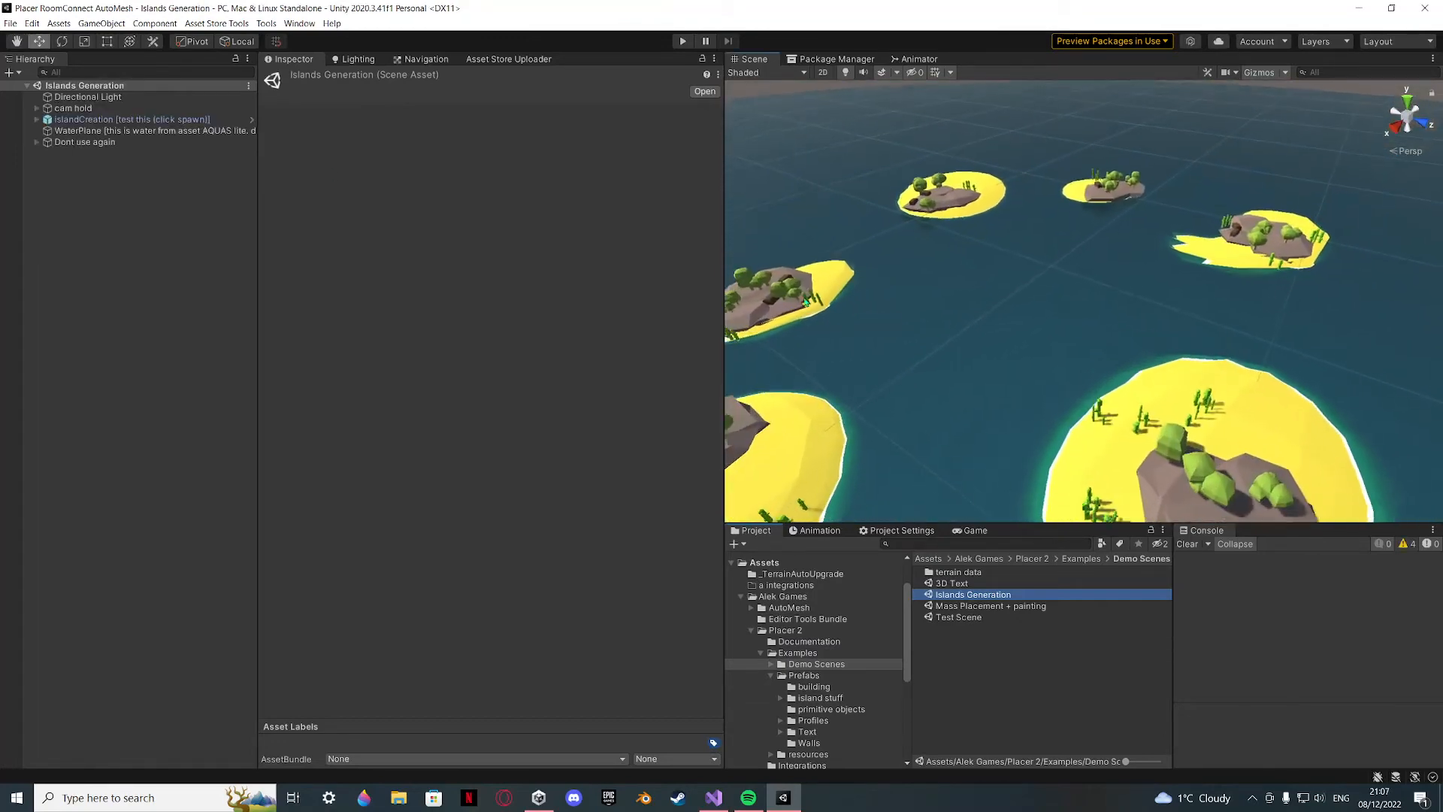
Spawn a new island with islandCreation's Step Manager and inspect its chests, trees and cacti.
{"action": "left_click", "coordinate": [806, 302]}
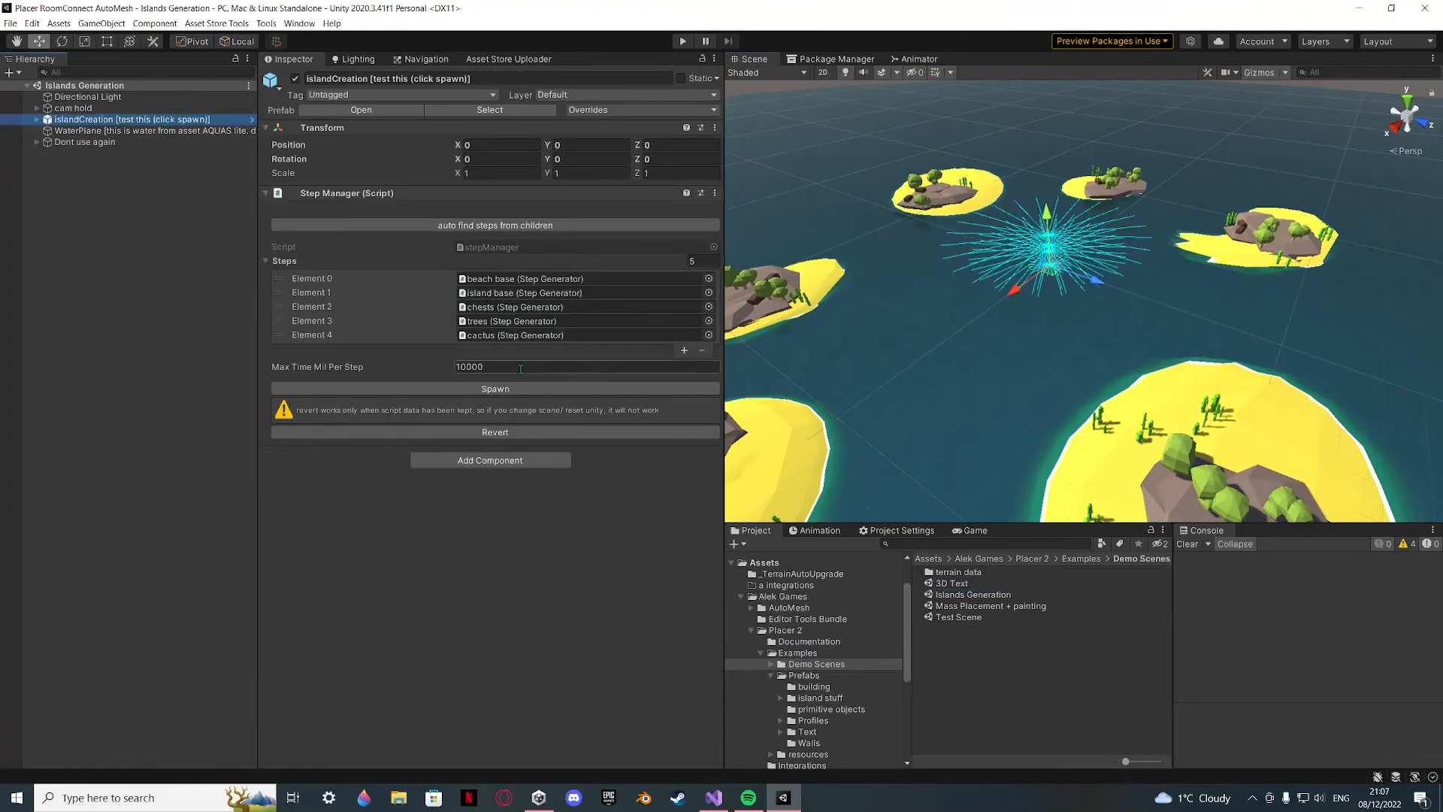
{"action": "left_click", "coordinate": [538, 388]}
{"action": "left_click_drag", "start_coordinate": [924, 368], "coordinate": [943, 353], "text": "alt"}
{"action": "scroll", "coordinate": [943, 353], "scroll_direction": "up", "scroll_amount": 12}
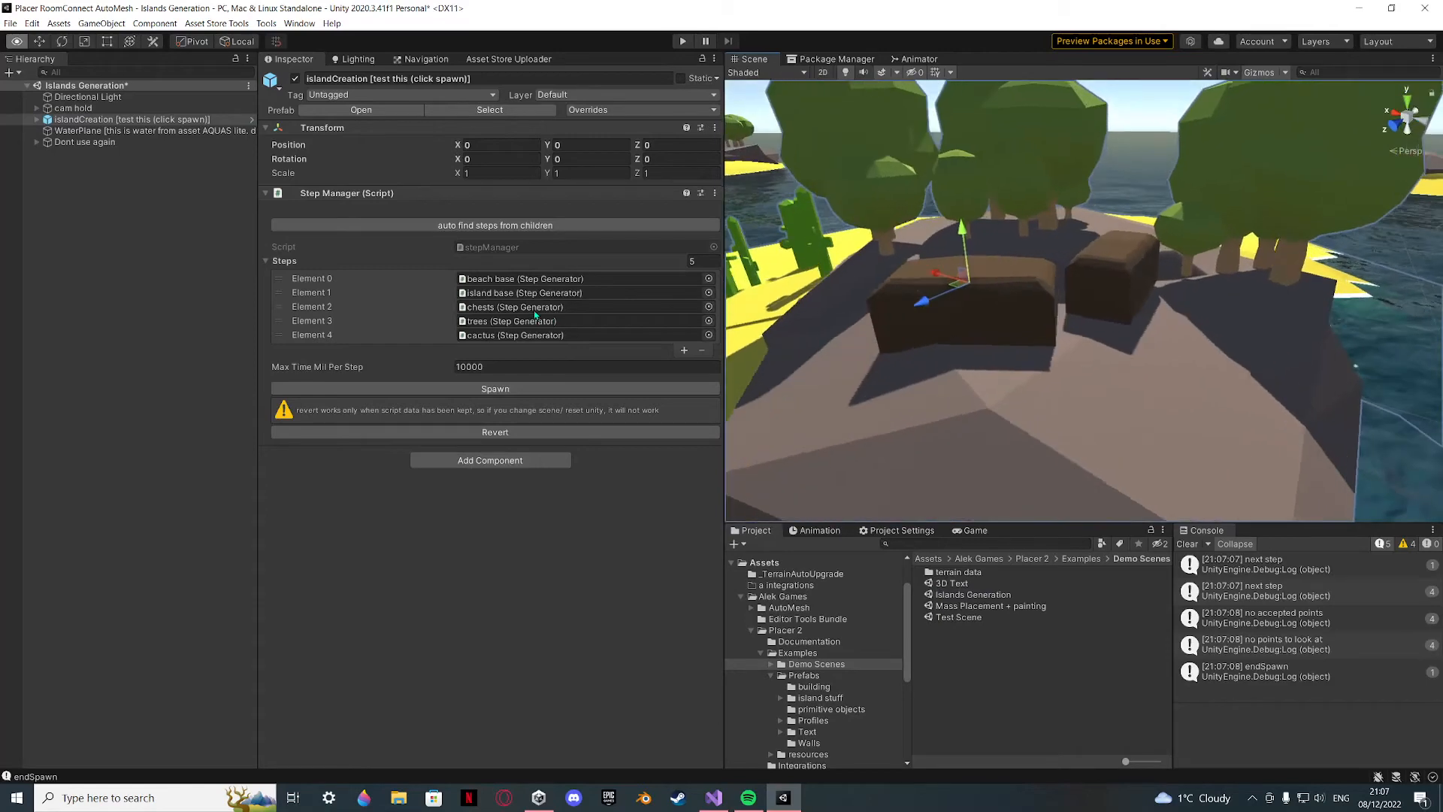
{"action": "right_click_drag", "start_coordinate": [535, 314], "coordinate": [570, 260]}
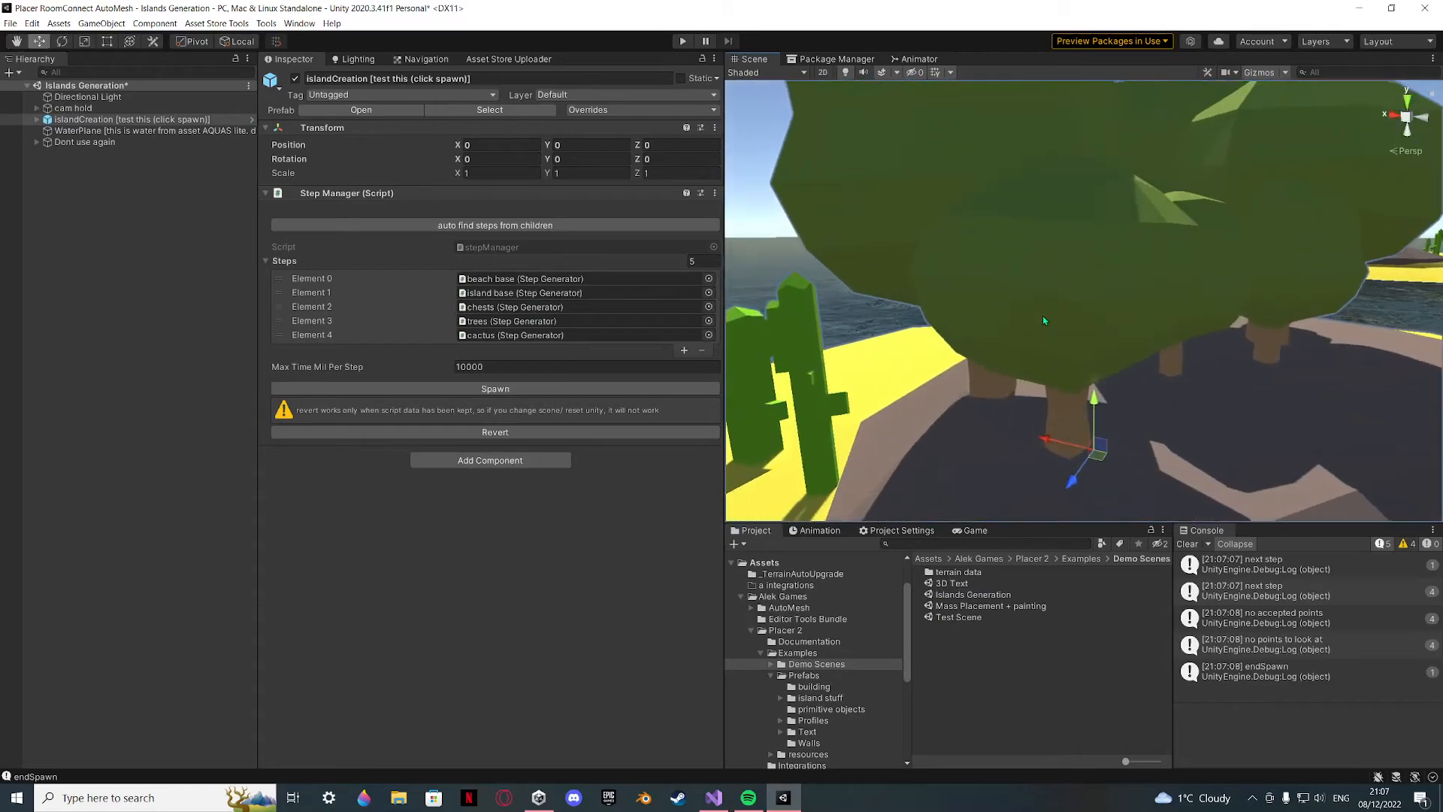
{"action": "right_click_drag", "start_coordinate": [1043, 317], "coordinate": [537, 336]}
{"action": "right_click_drag", "start_coordinate": [899, 339], "coordinate": [1086, 319]}
Expand islandCreation and look through its chests, cactus and trees step generators.
{"action": "left_click", "coordinate": [37, 122]}
{"action": "left_click", "coordinate": [37, 120]}
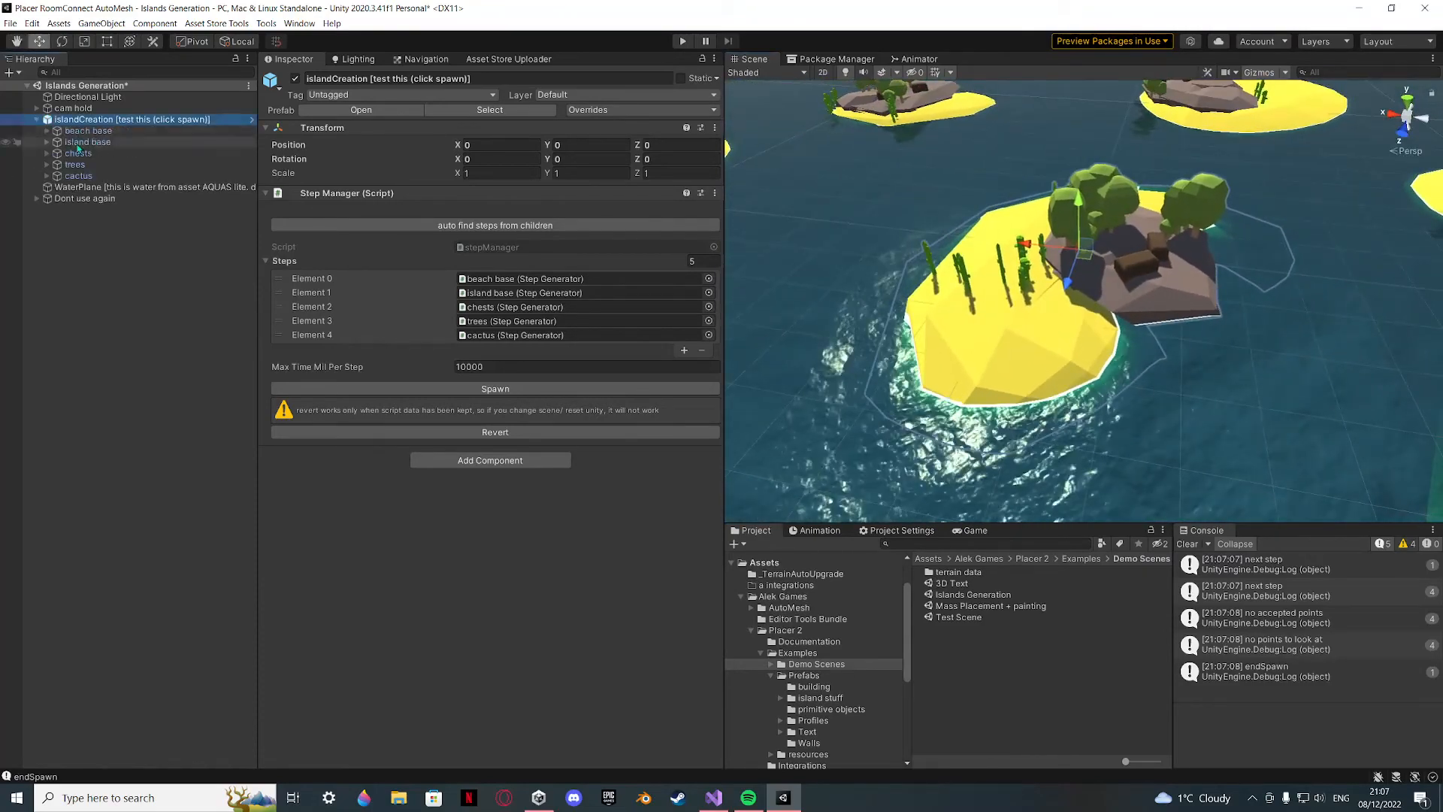
{"action": "left_click", "coordinate": [78, 154]}
{"action": "left_click", "coordinate": [78, 176]}
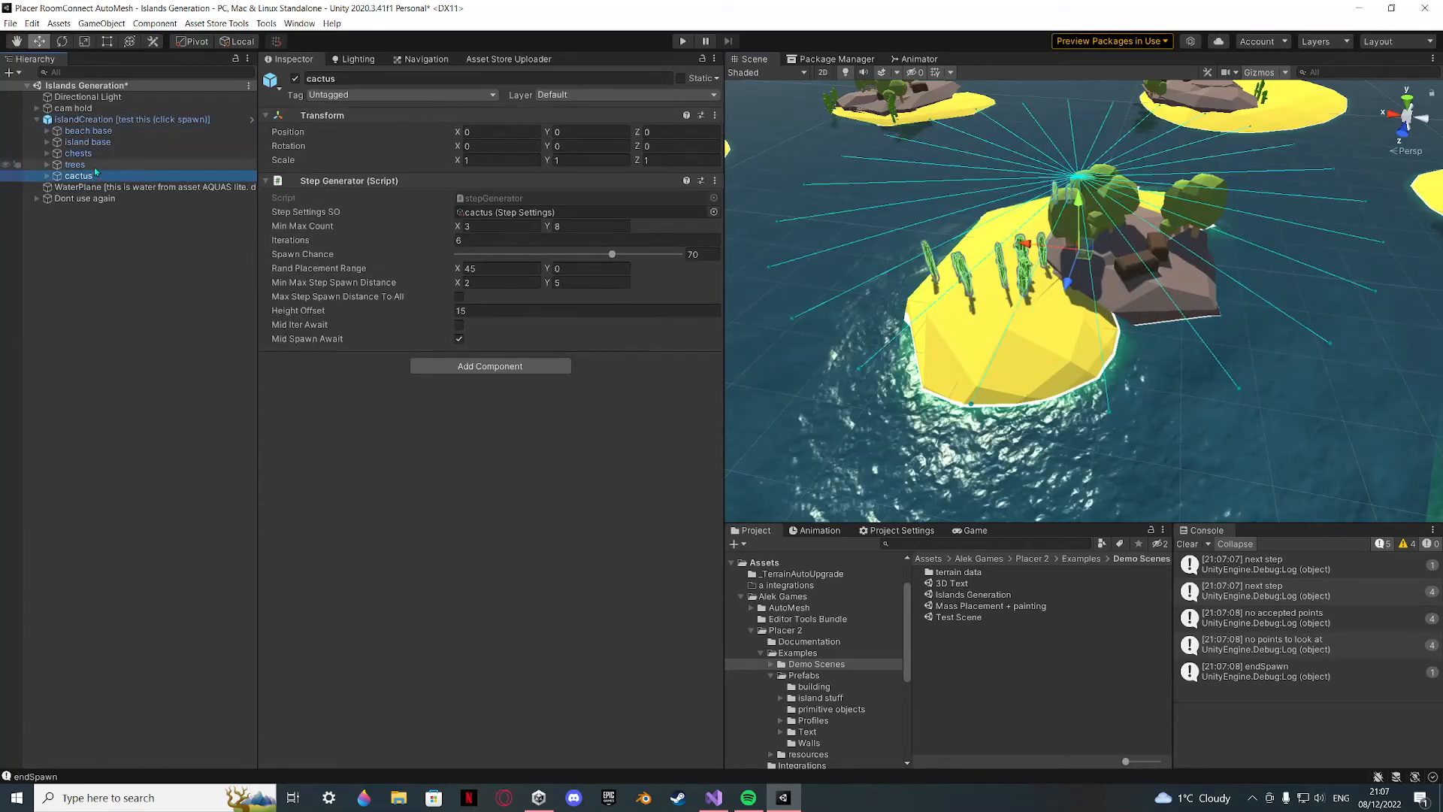
{"action": "left_click", "coordinate": [75, 165]}
{"action": "left_click", "coordinate": [100, 120]}
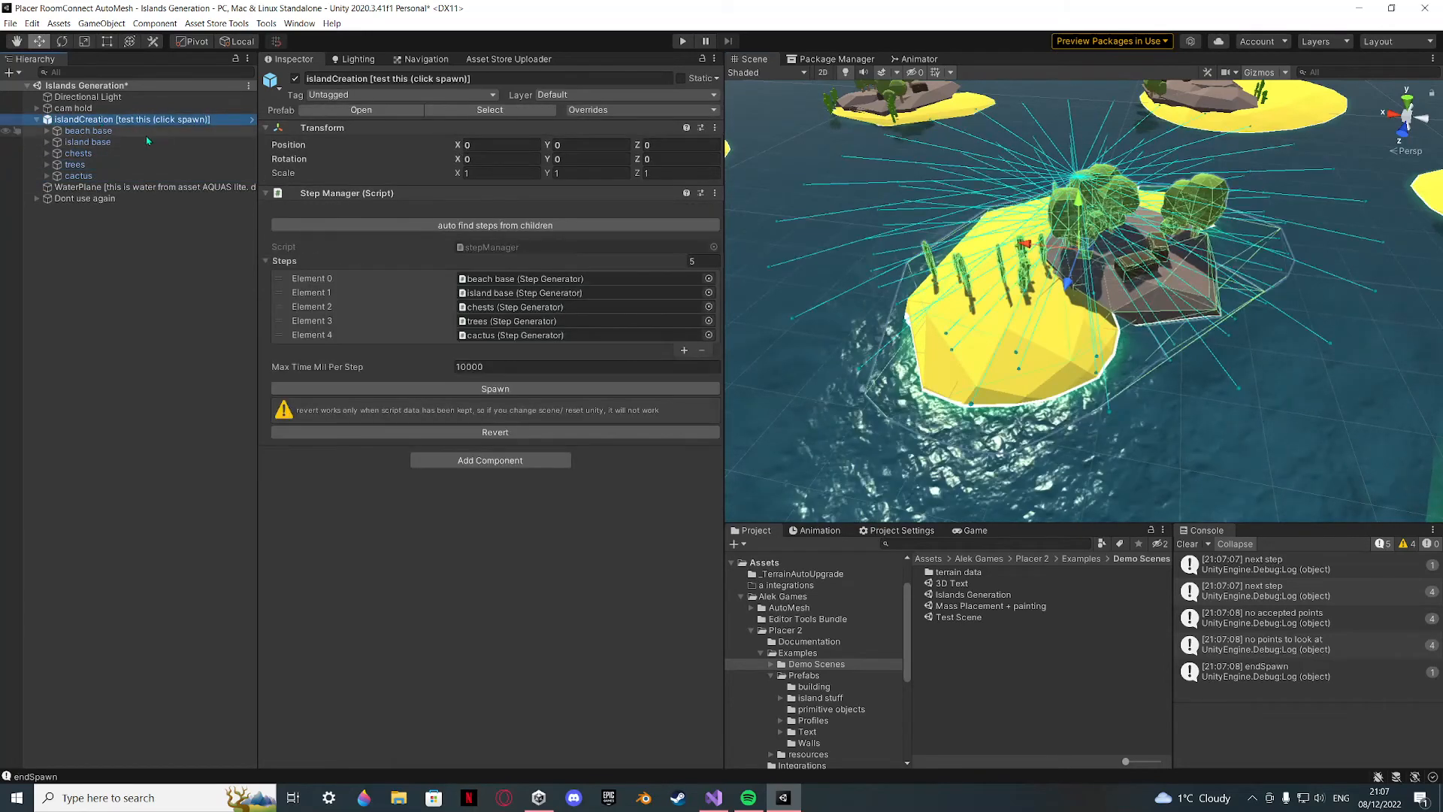
Compare the Step Generator settings of the beach base, island base and chests steps.
{"action": "left_click", "coordinate": [101, 132]}
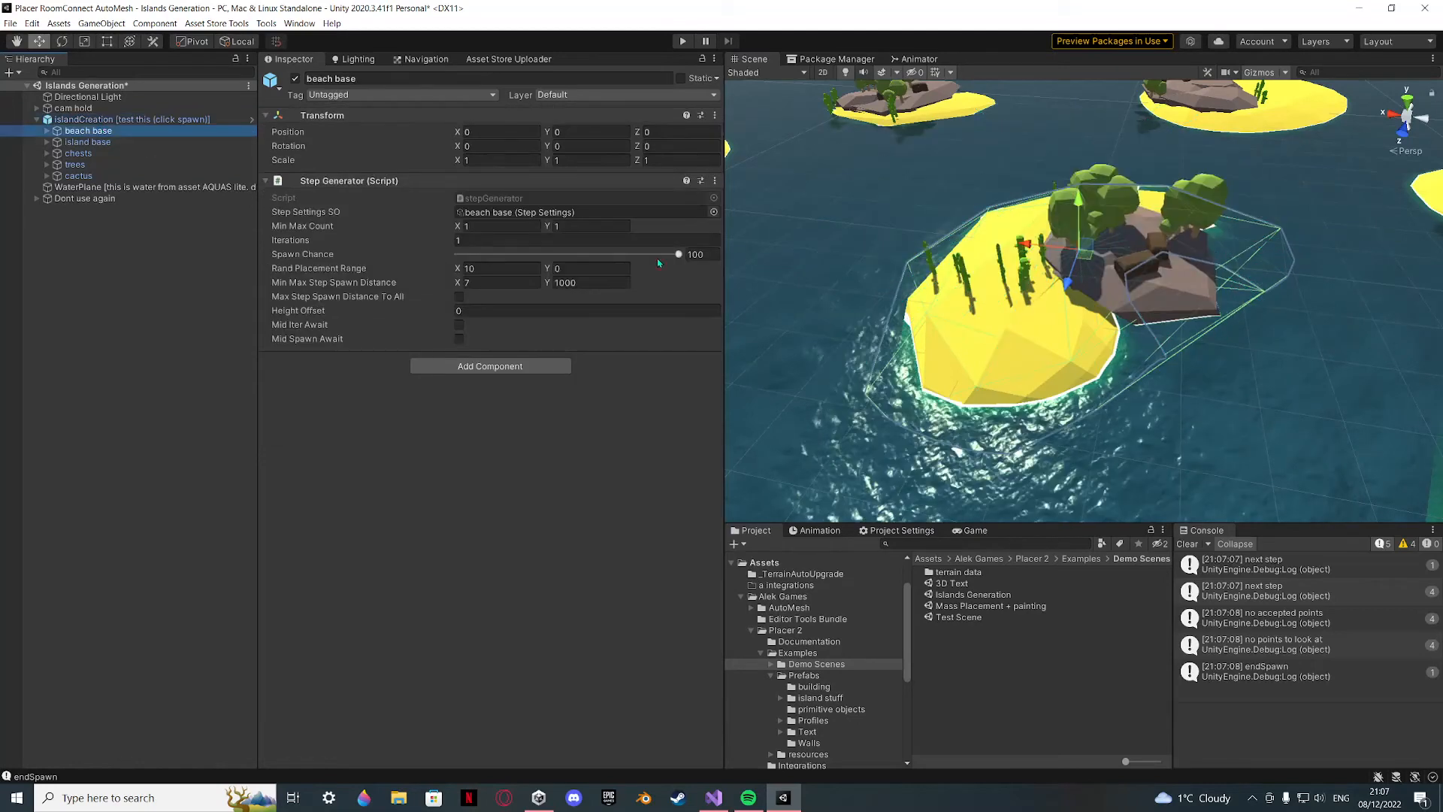
{"action": "left_click", "coordinate": [104, 144]}
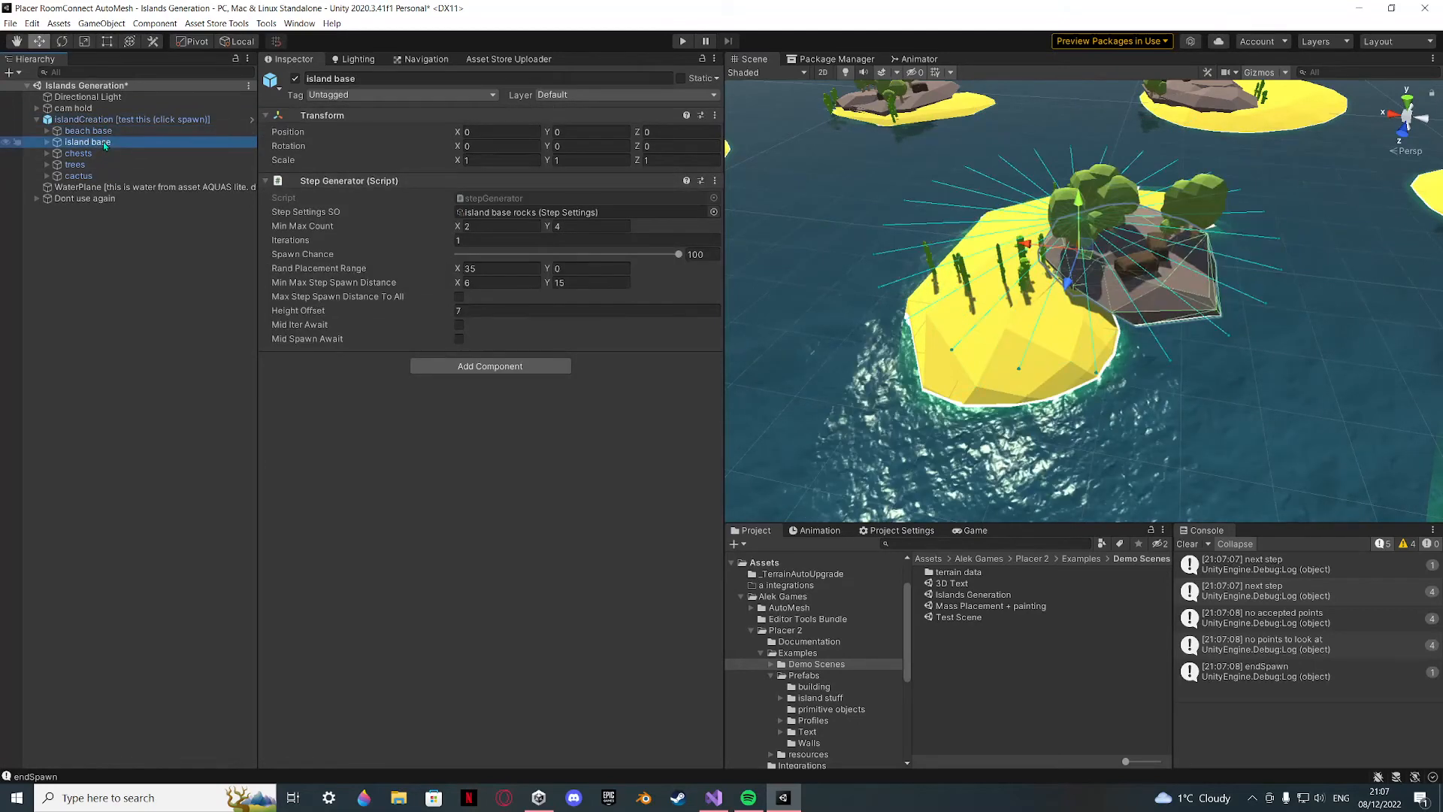
{"action": "left_click", "coordinate": [111, 130]}
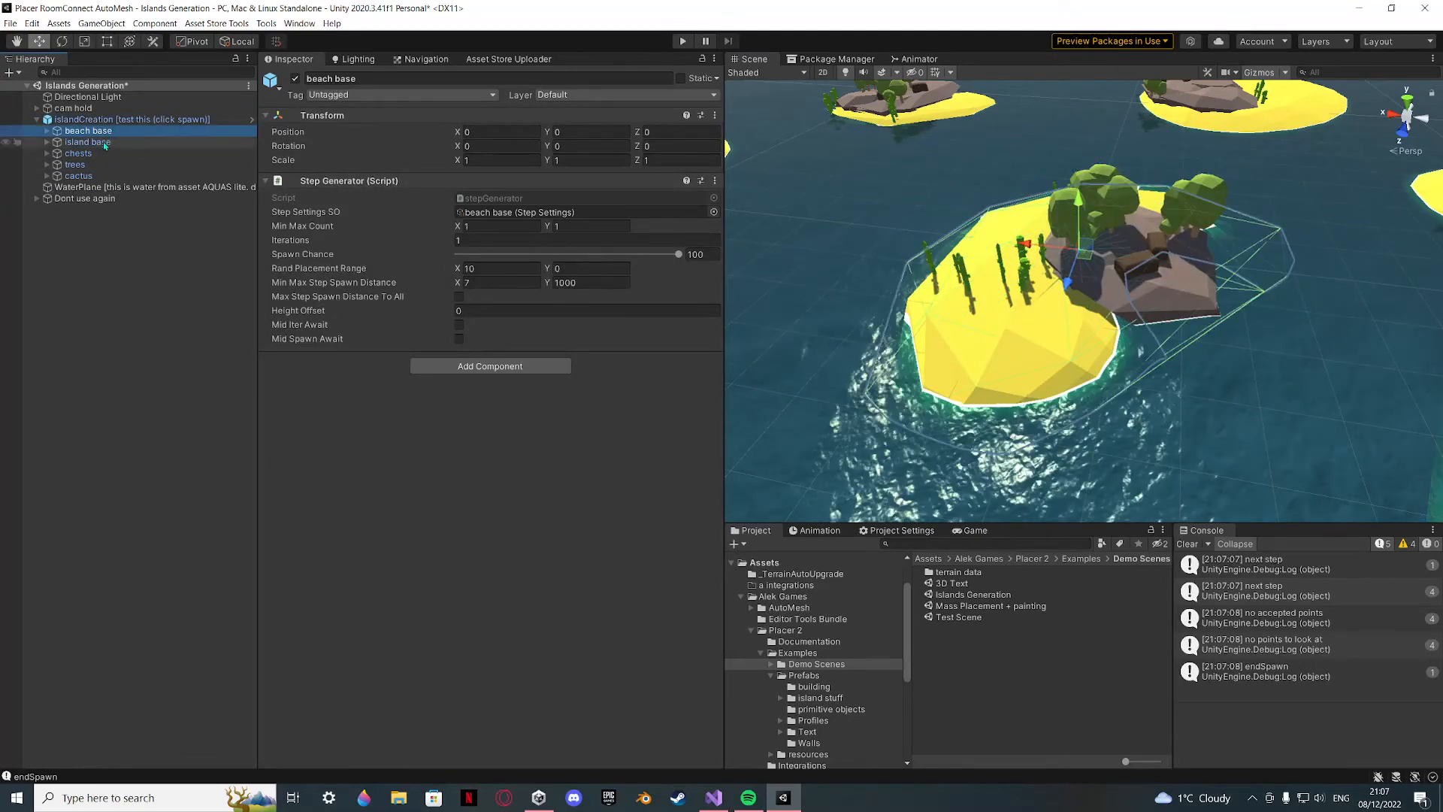
{"action": "left_click", "coordinate": [104, 143]}
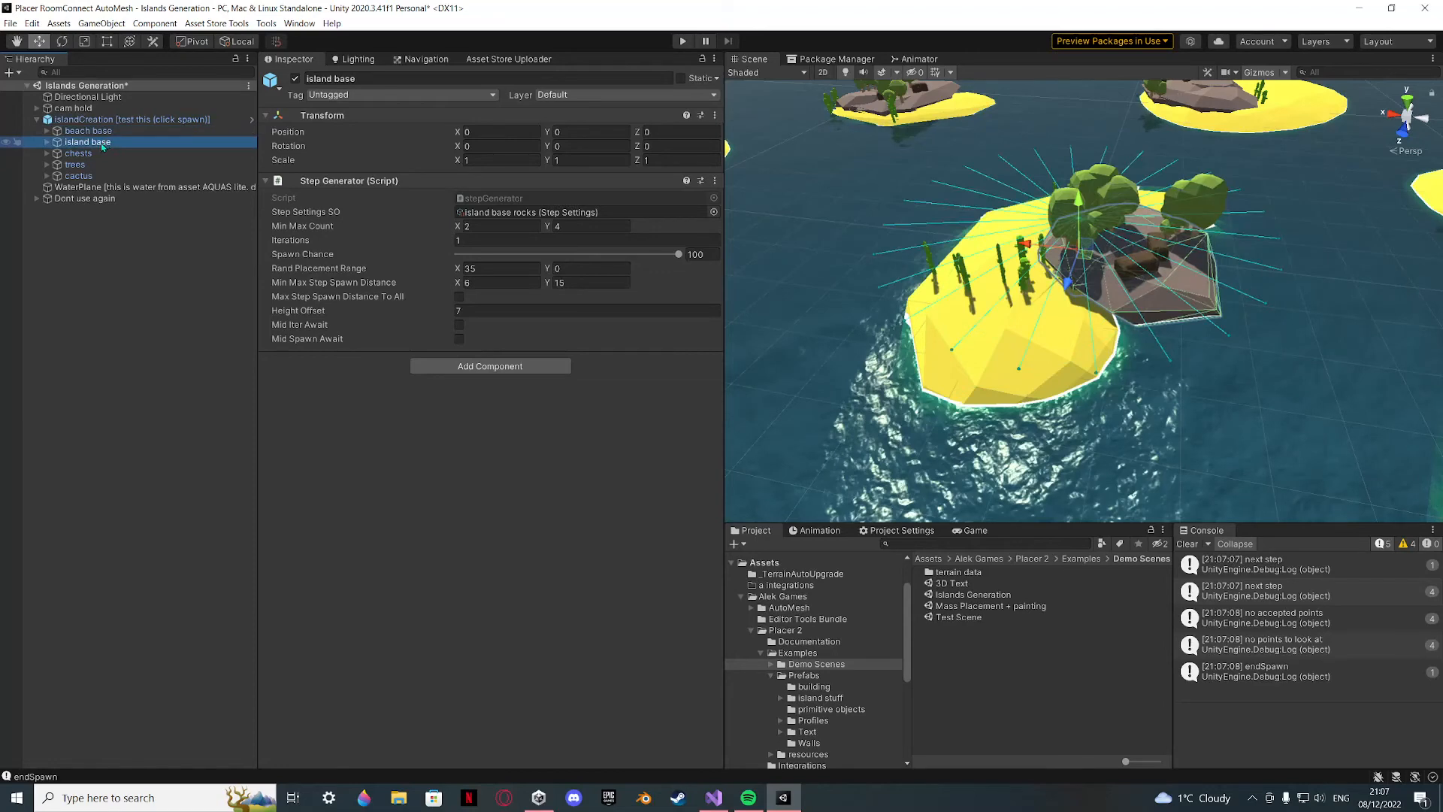
{"action": "left_click", "coordinate": [88, 155]}
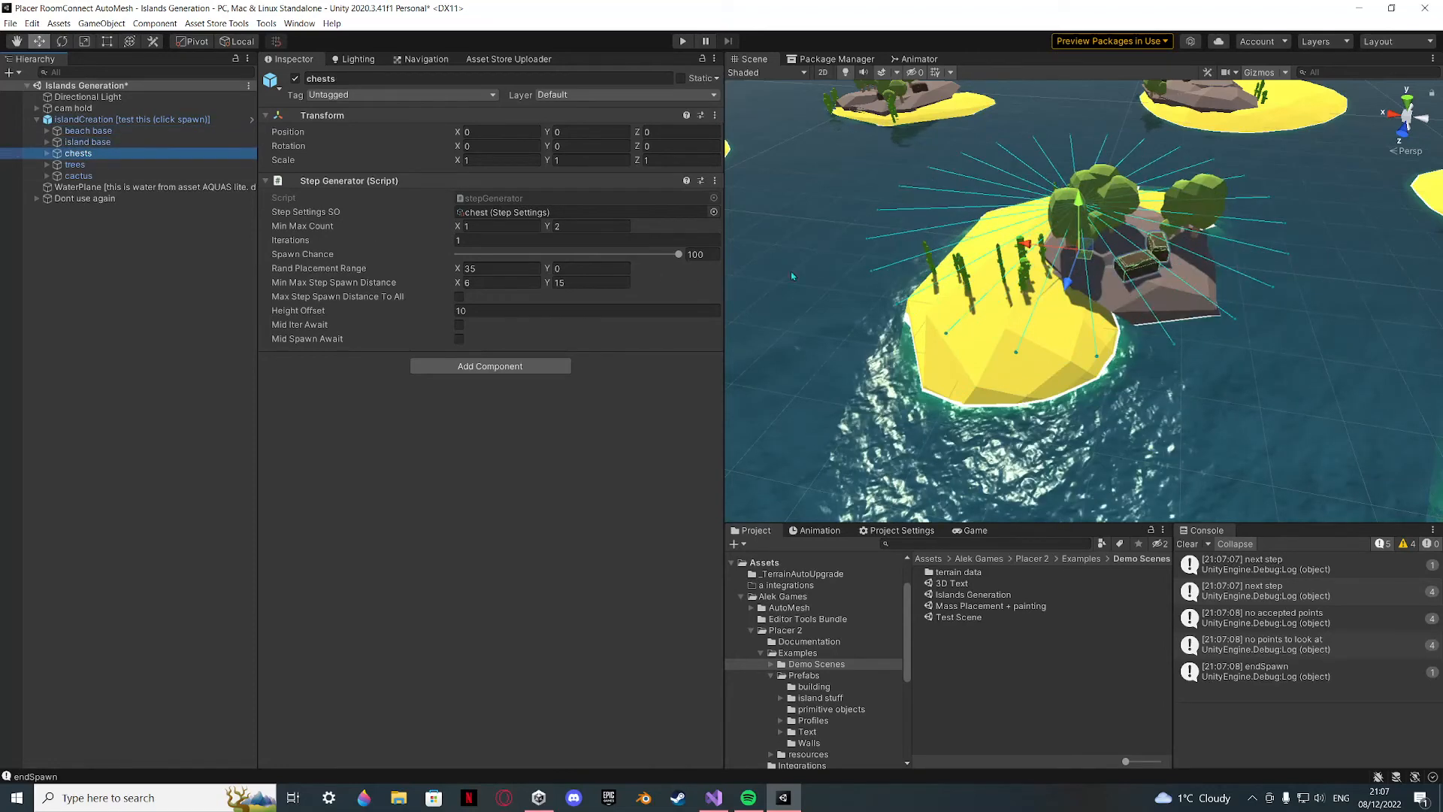
Open the tree Step Settings asset assigned to the trees step generator.
{"action": "left_click", "coordinate": [151, 165]}
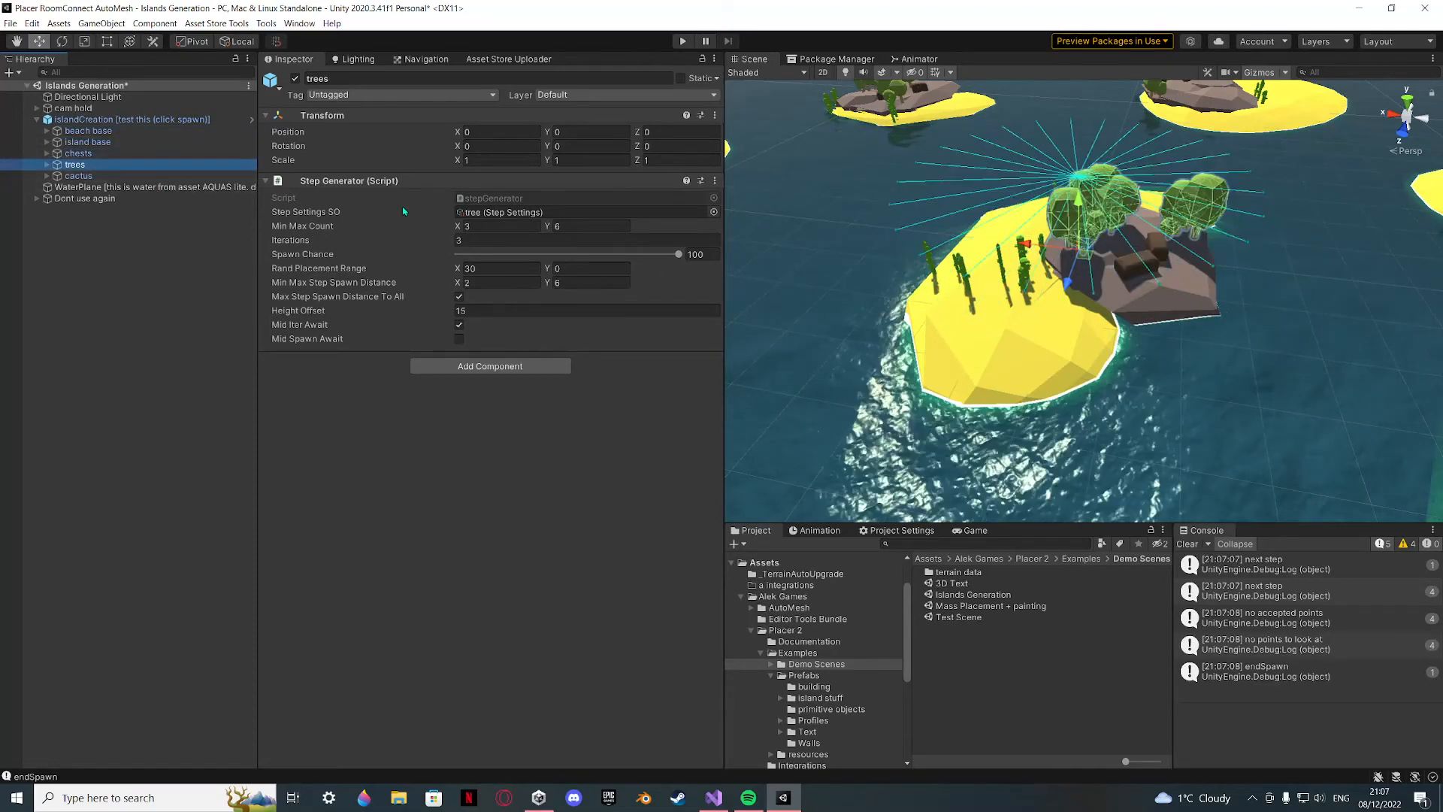
{"action": "double_click", "coordinate": [499, 212]}
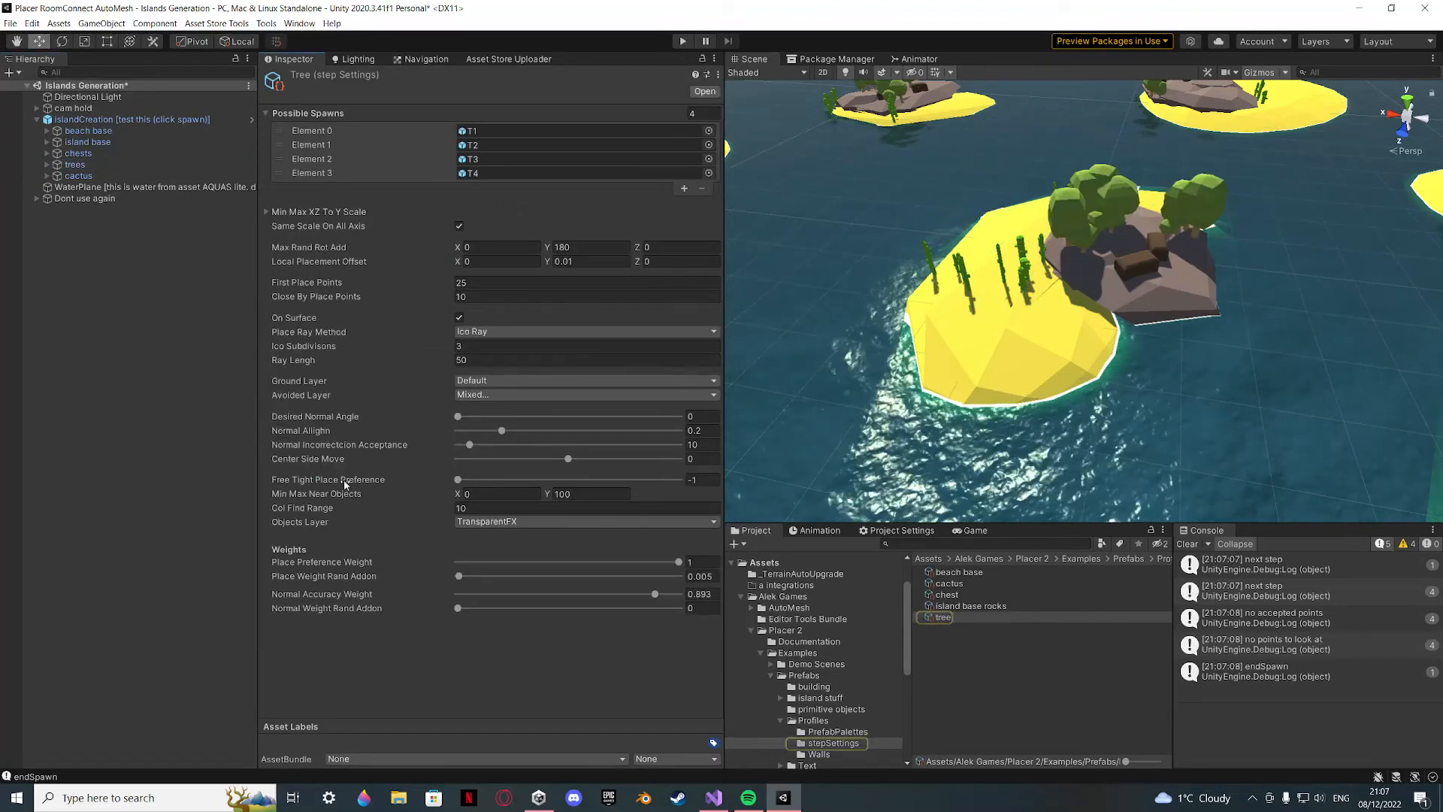
Examine the tree Step Settings, including Desired Normal Angle, against the tree placement on the spawned island from several angles.
{"action": "right_click_drag", "start_coordinate": [1014, 426], "coordinate": [752, 458]}
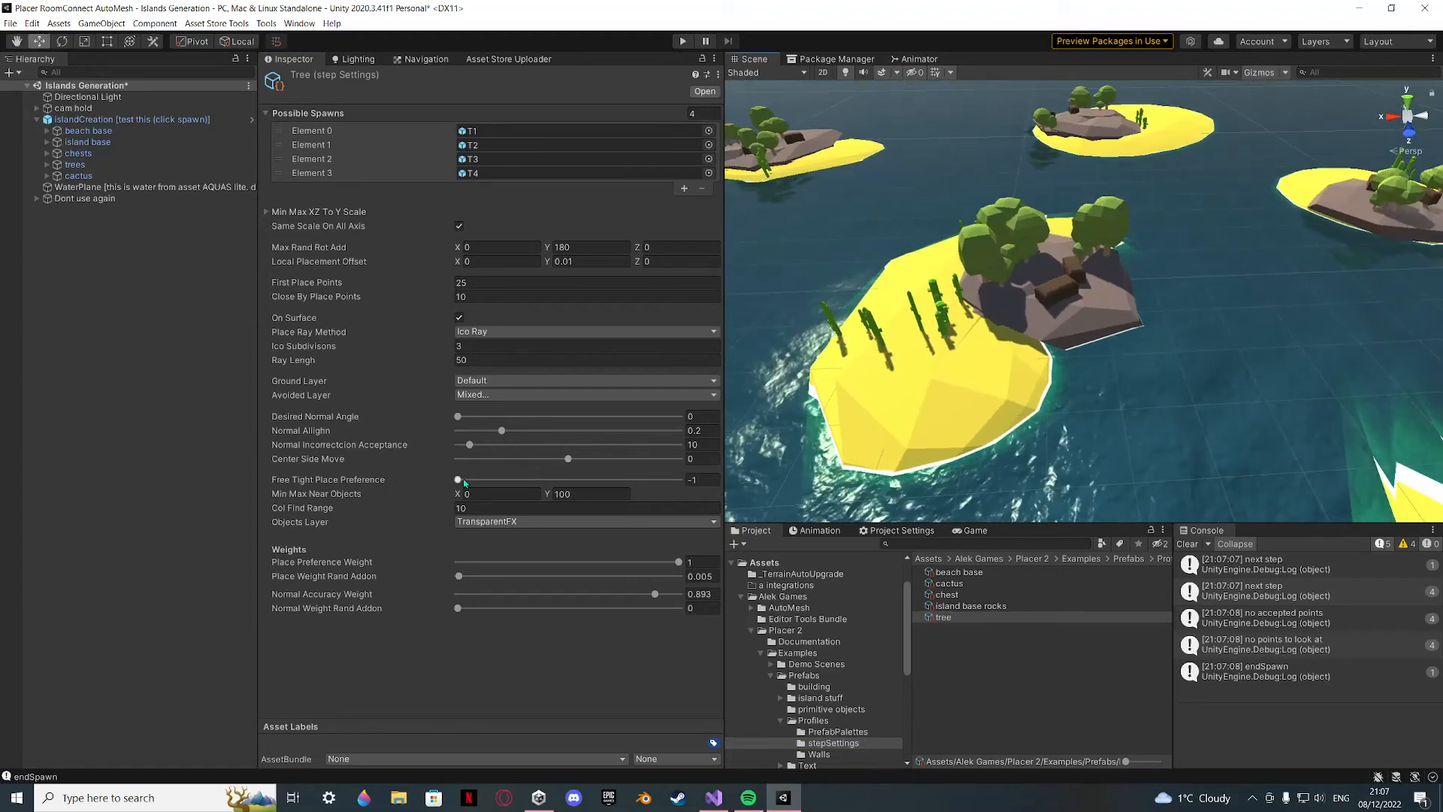
{"action": "scroll", "coordinate": [1016, 292], "scroll_direction": "up", "scroll_amount": 10}
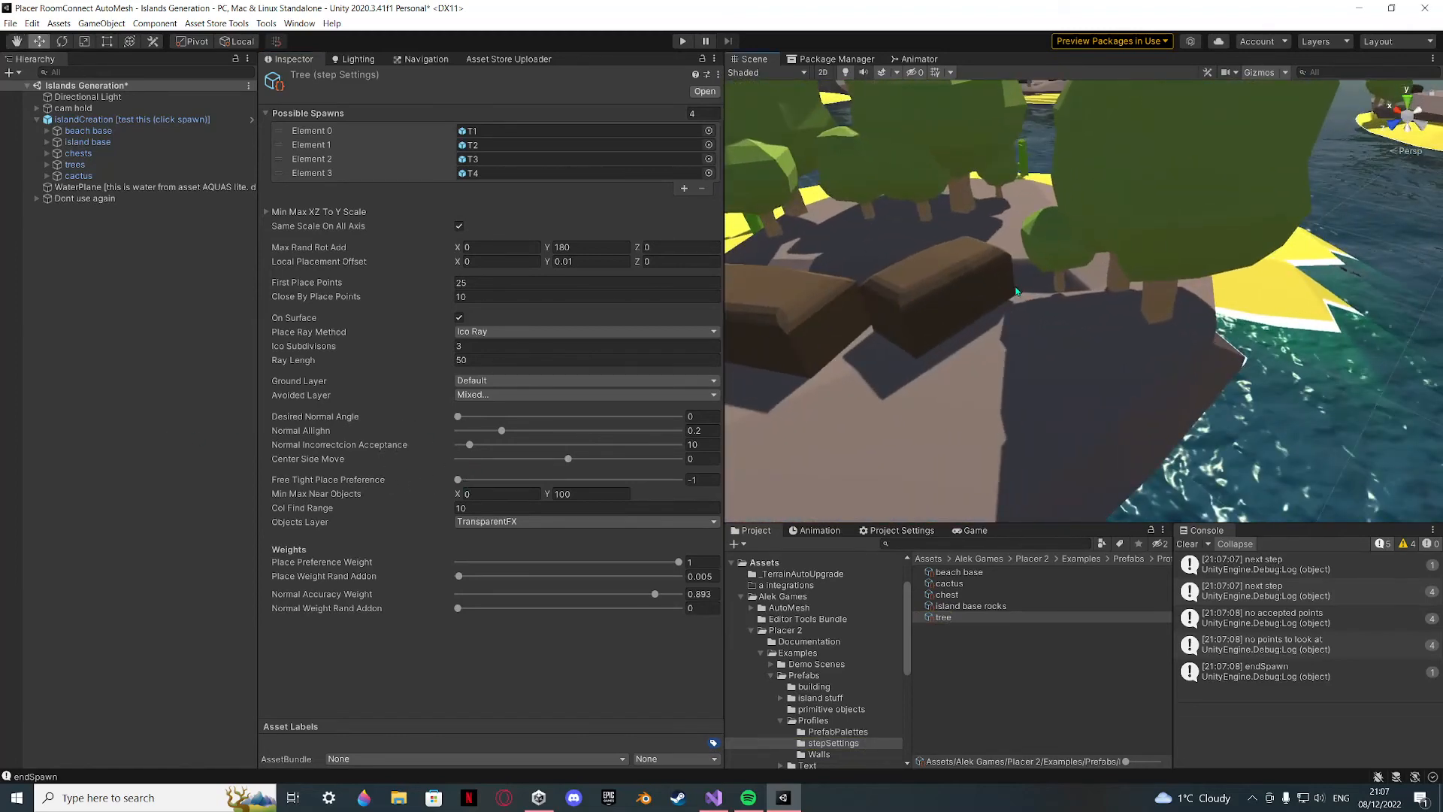
{"action": "scroll", "coordinate": [1016, 291], "scroll_direction": "down", "scroll_amount": 10}
{"action": "left_click_drag", "start_coordinate": [1016, 297], "coordinate": [977, 406], "text": "alt"}
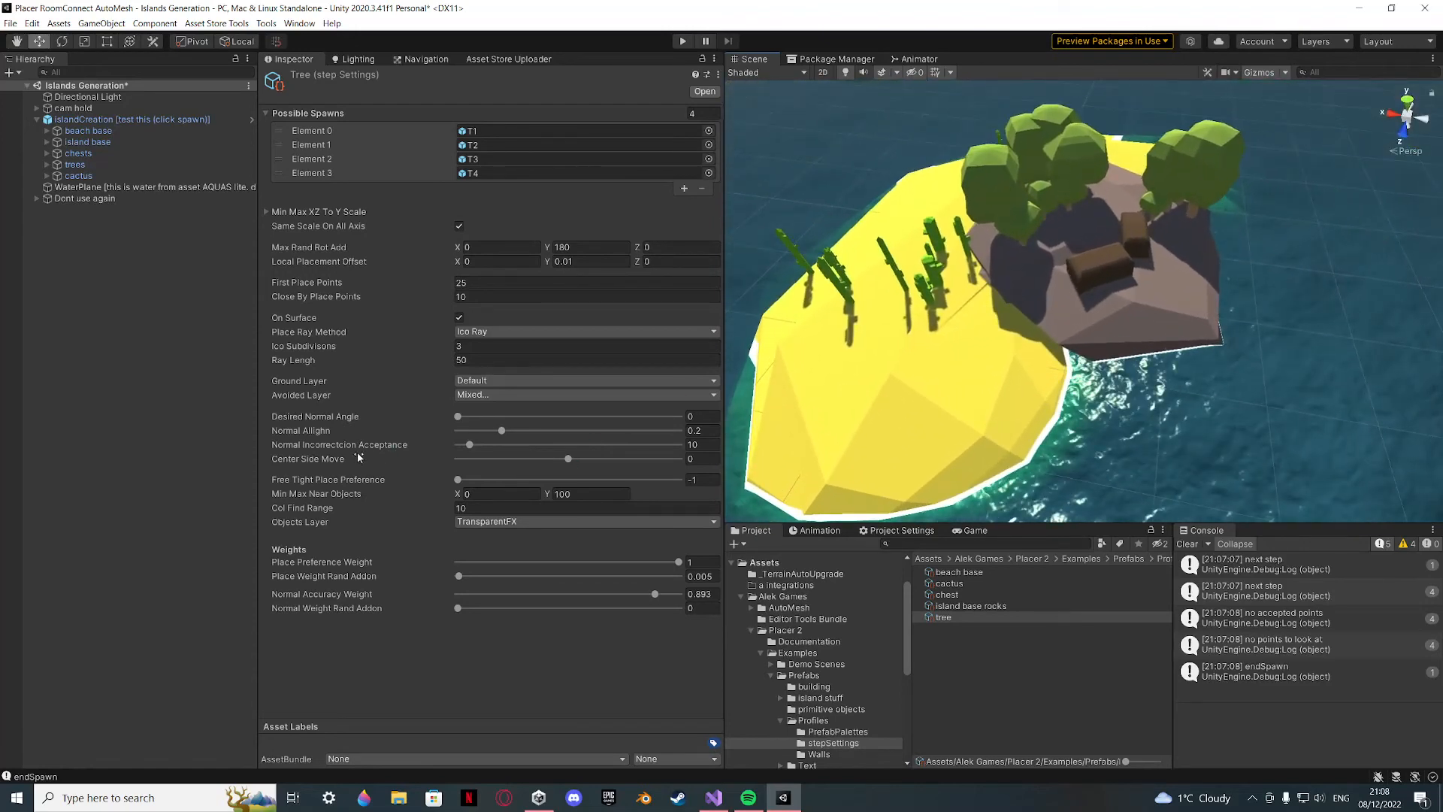
{"action": "mouse_move", "coordinate": [347, 450]}
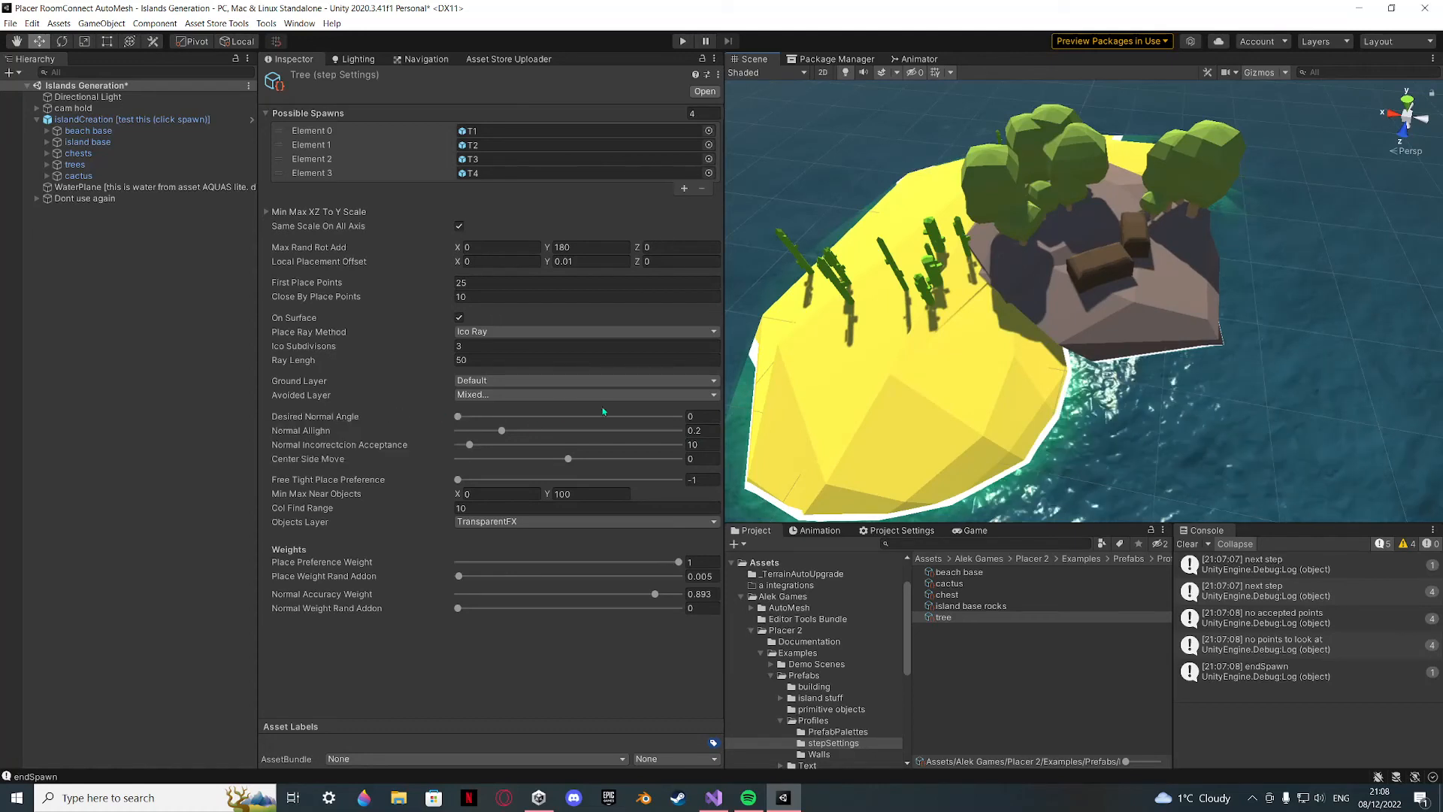
{"action": "left_click", "coordinate": [698, 415]}
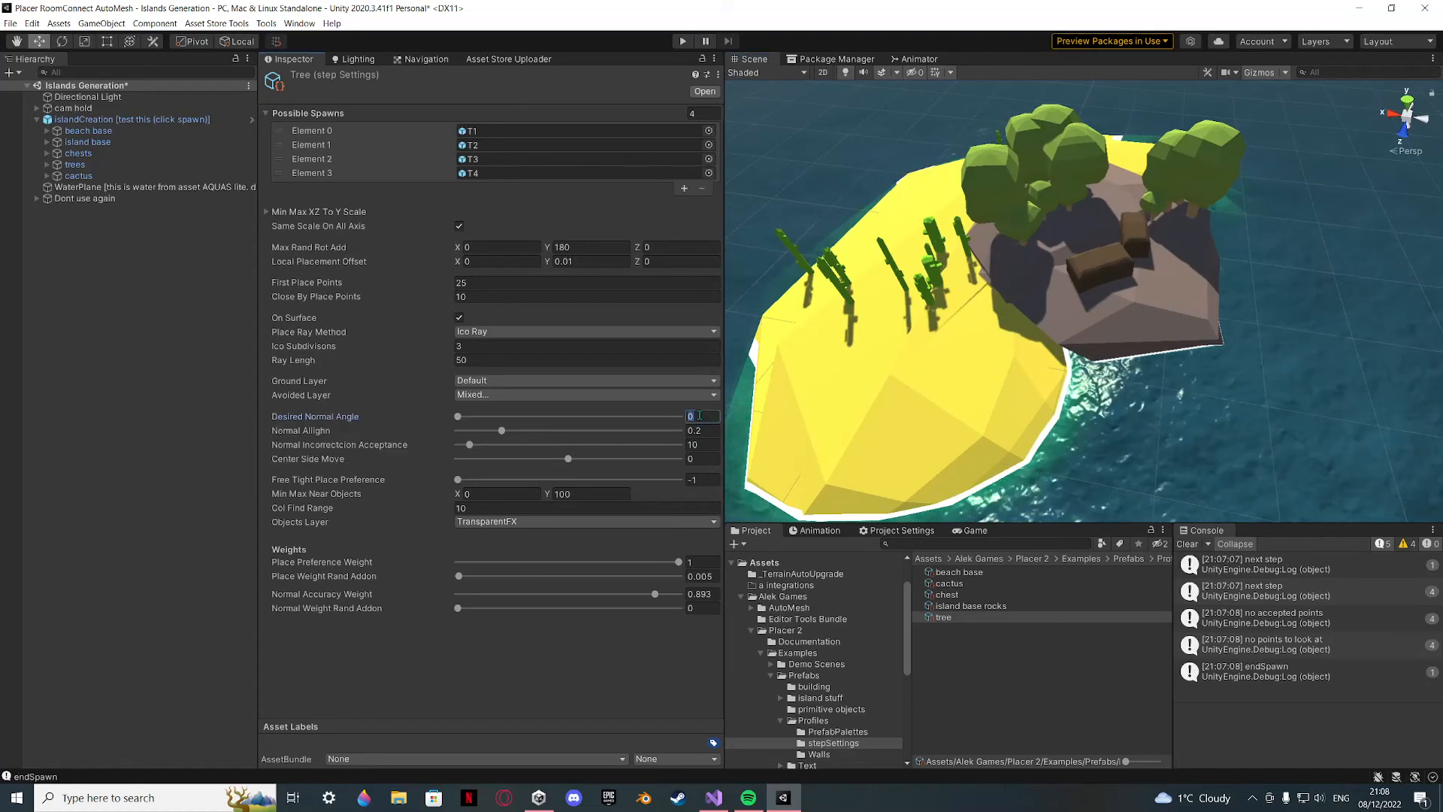
{"action": "right_click_drag", "start_coordinate": [932, 256], "coordinate": [1195, 339]}
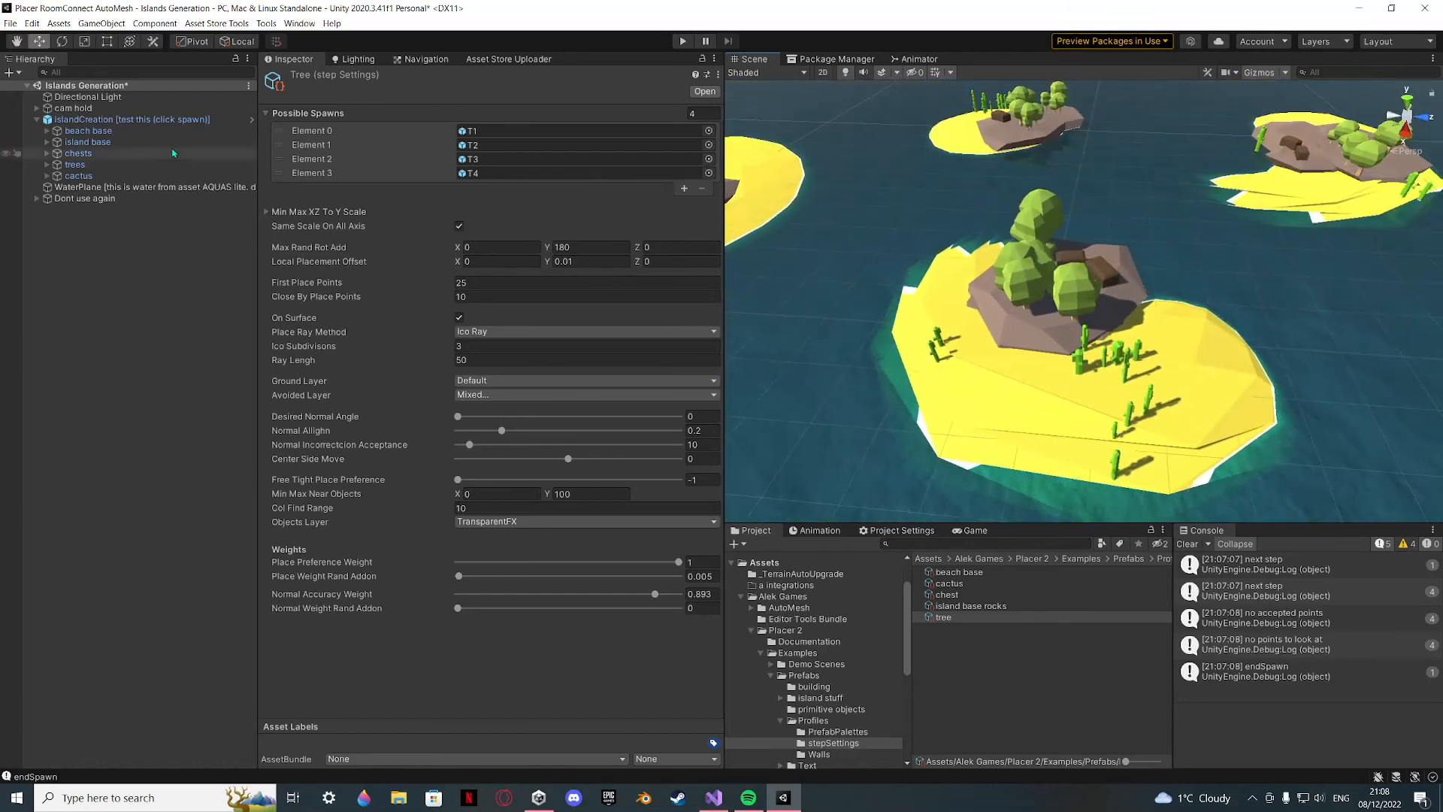
Revert the current island with islandCreation's Step Manager and spawn a new one to inspect, with the islandCreation hierarchy collapsed.
{"action": "left_click", "coordinate": [132, 122]}
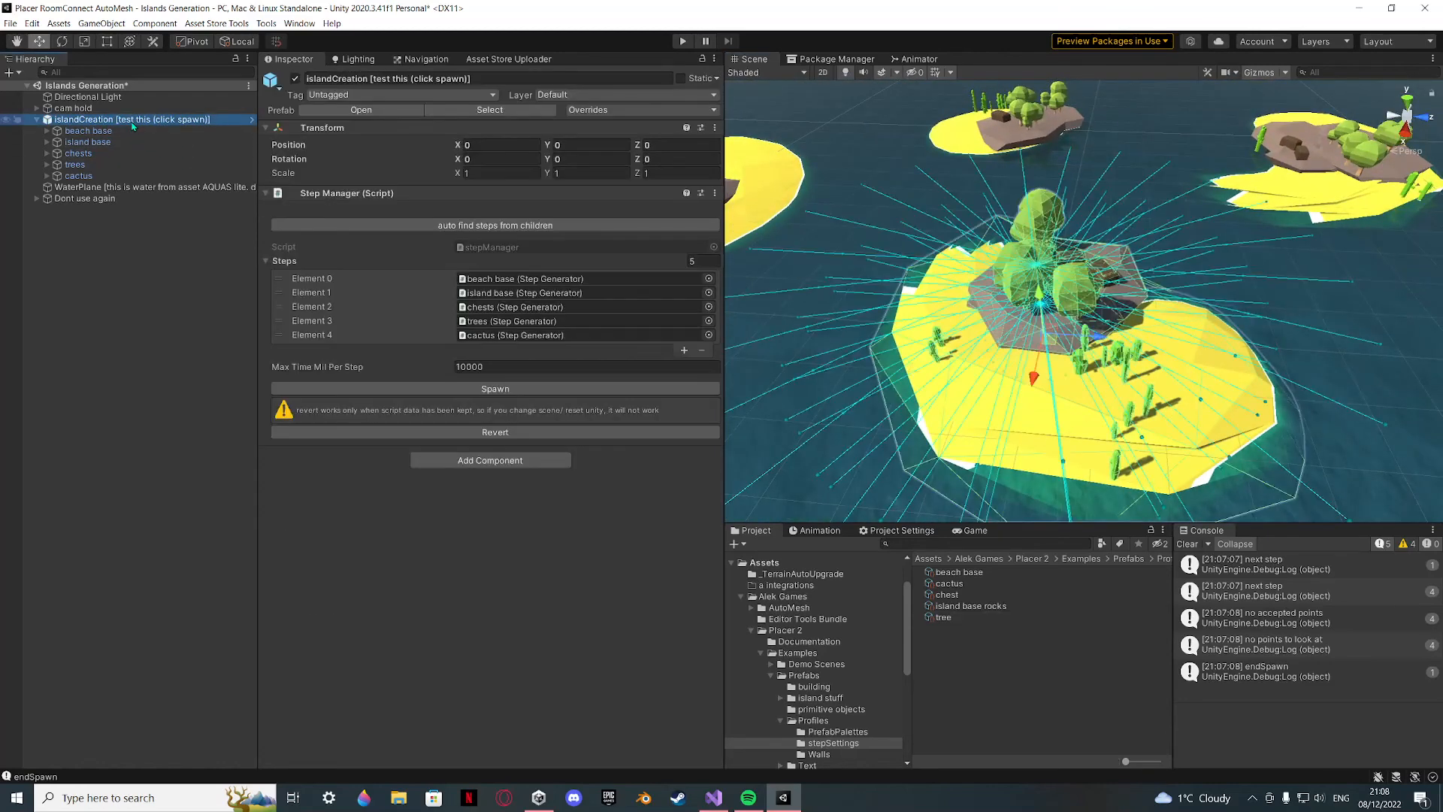
{"action": "left_click", "coordinate": [37, 120]}
{"action": "left_click", "coordinate": [443, 435]}
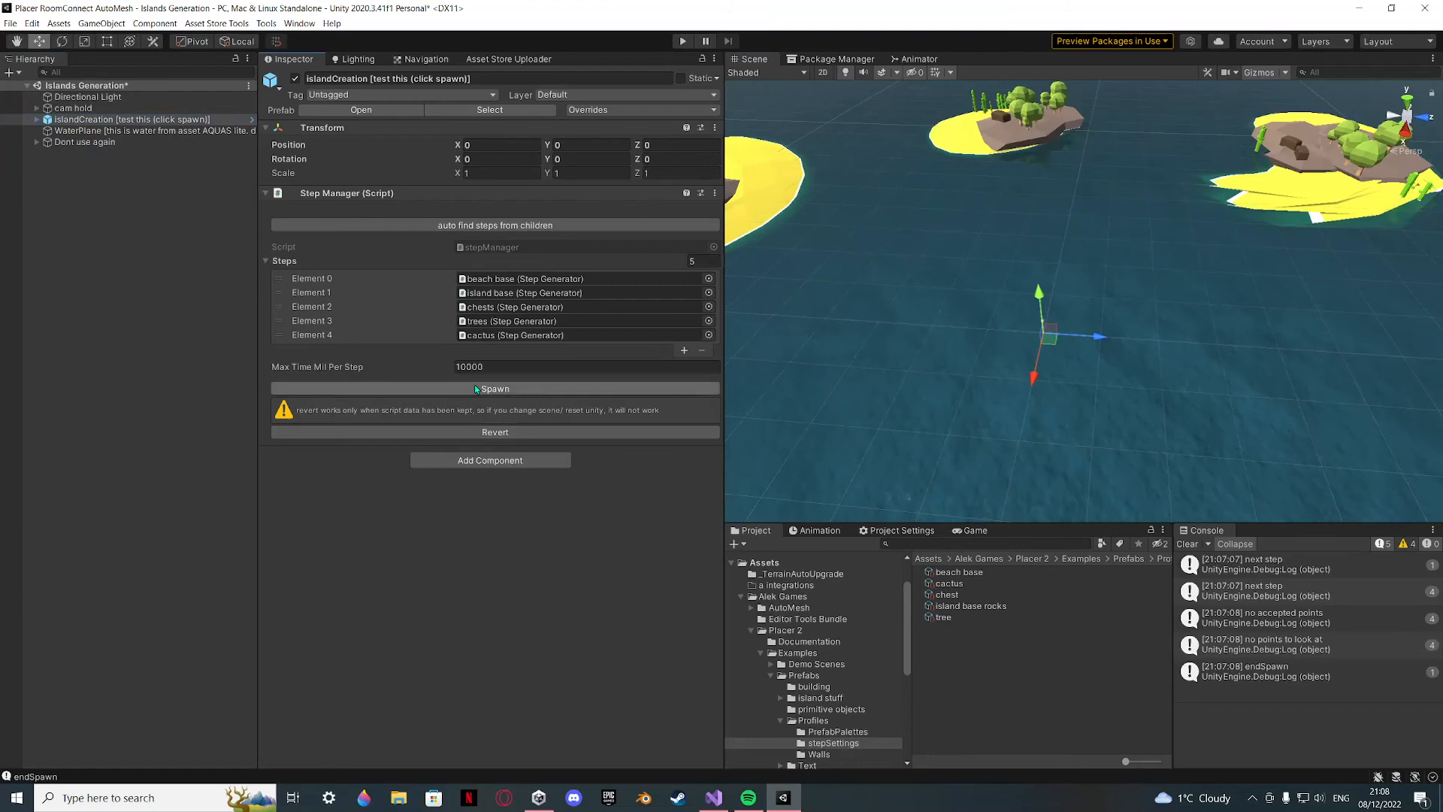
{"action": "left_click", "coordinate": [579, 389]}
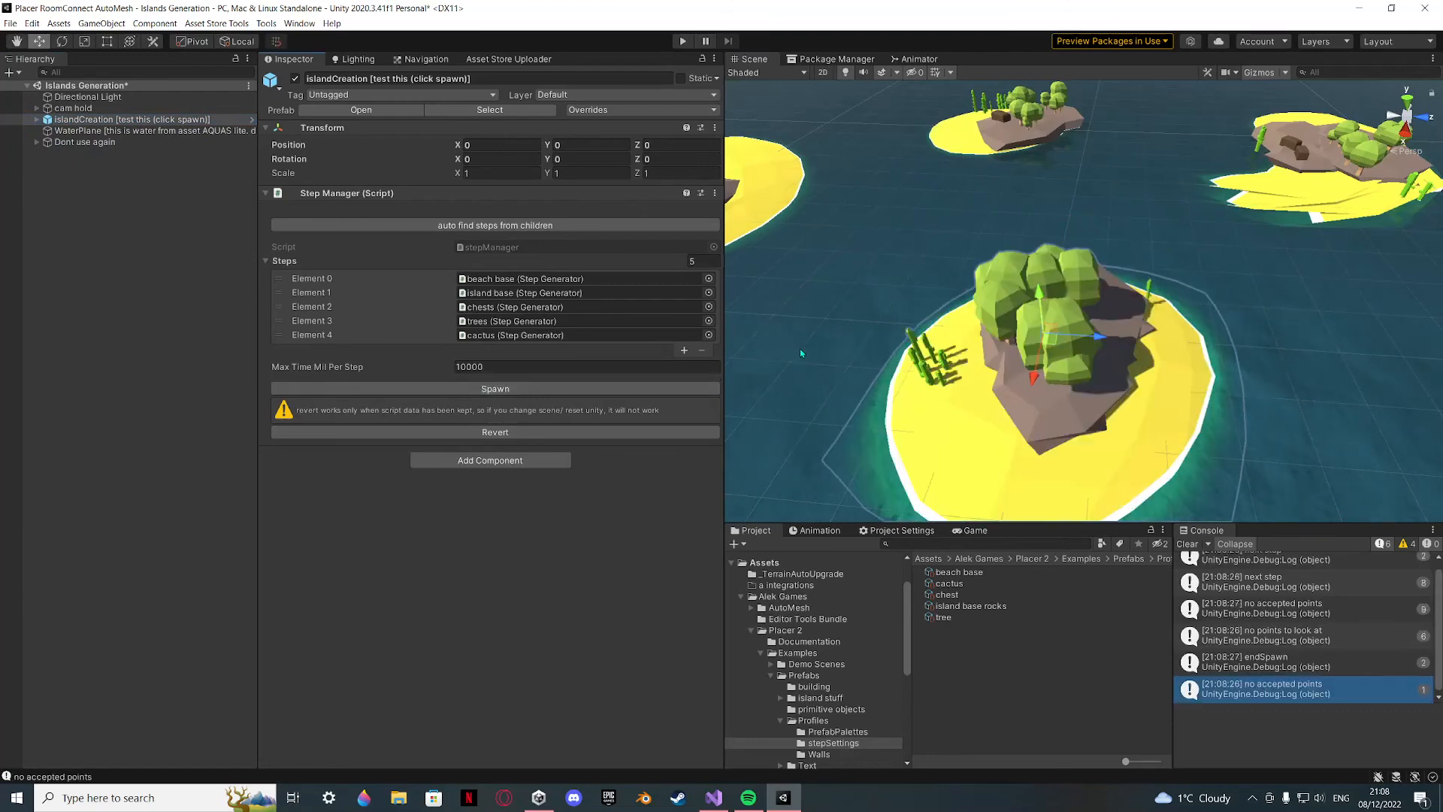
{"action": "right_click_drag", "start_coordinate": [902, 362], "coordinate": [438, 368]}
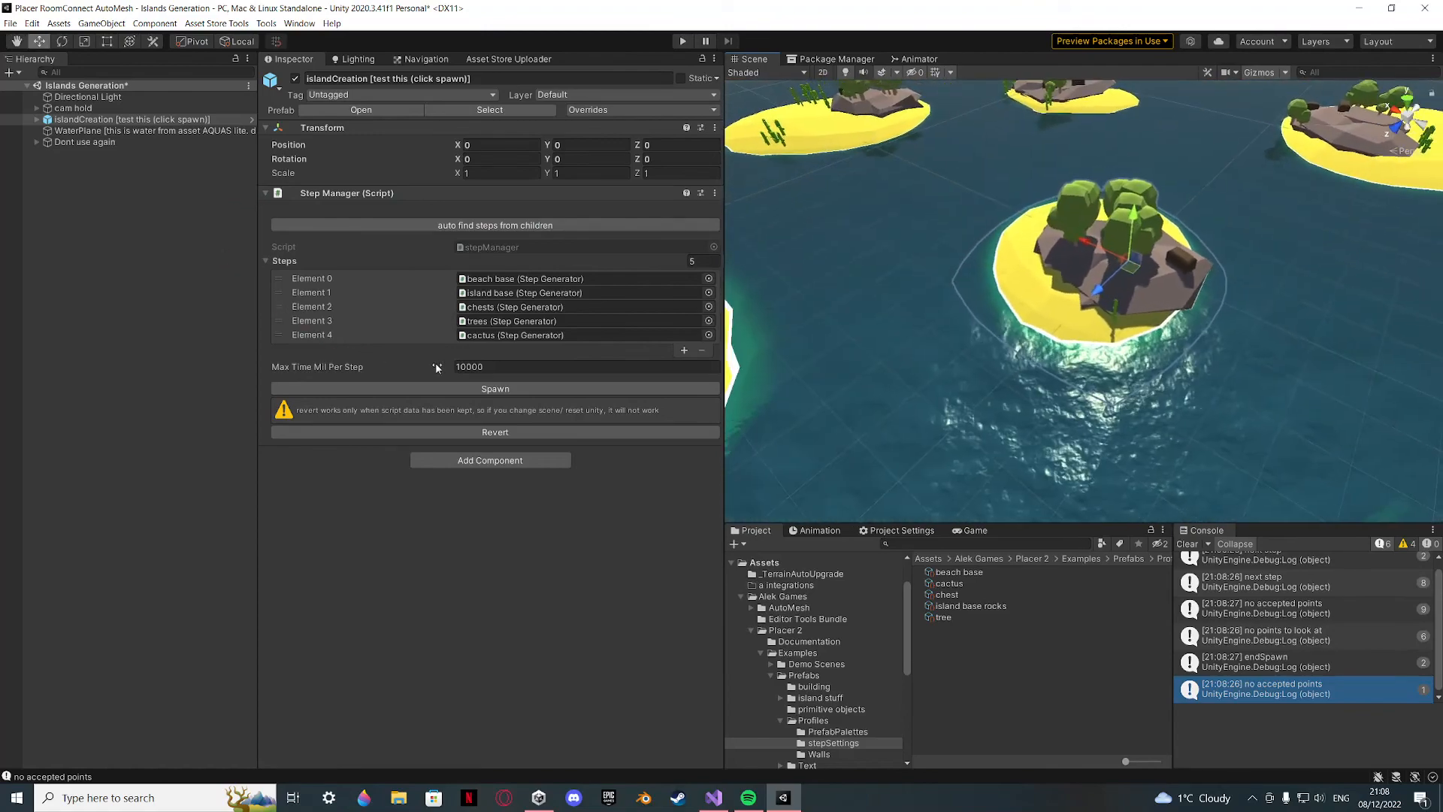
Revert the newly spawned island in the Step Manager and deselect islandCreation.
{"action": "left_click", "coordinate": [602, 436]}
{"action": "left_click", "coordinate": [103, 273]}
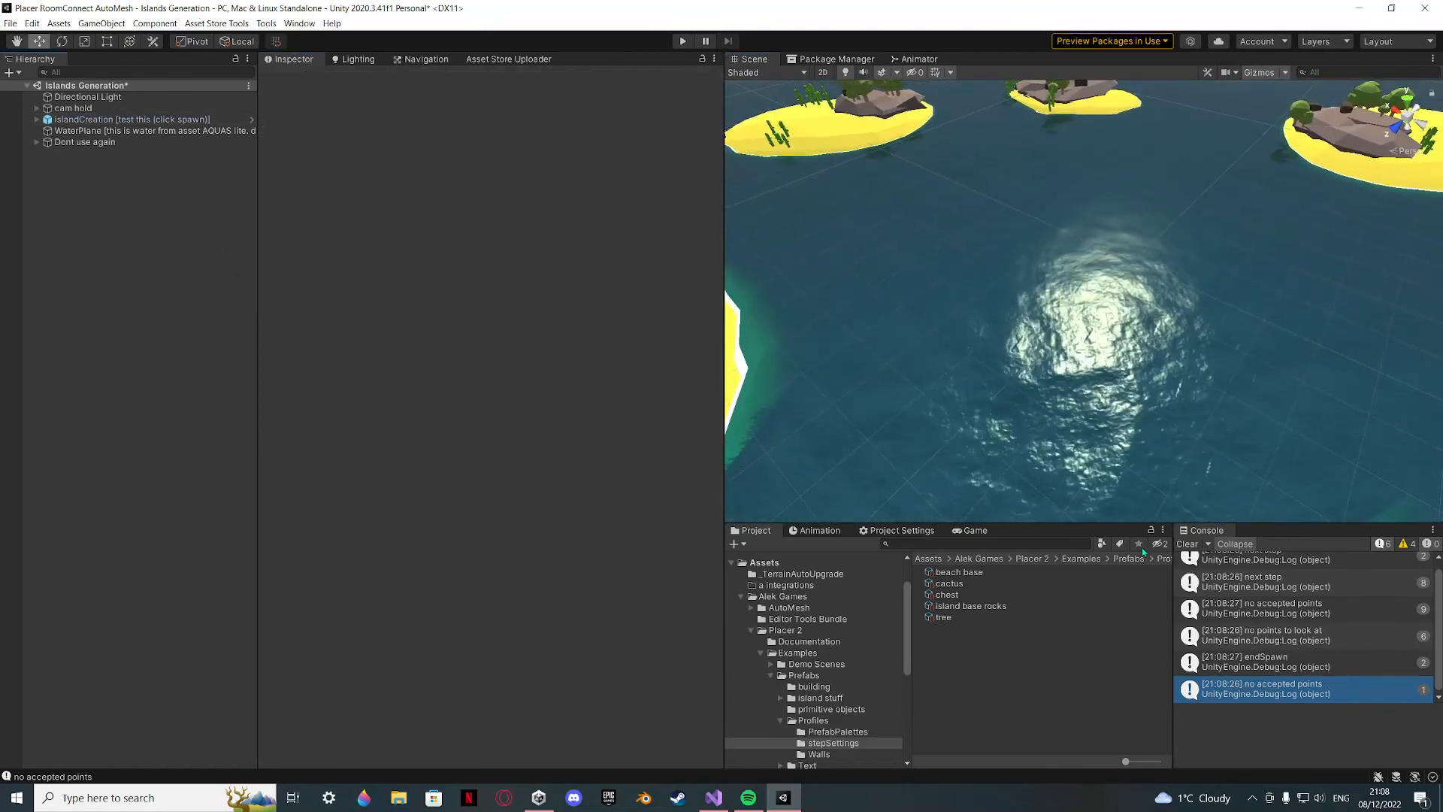
Clear the console messages and save the Islands Generation scene.
{"action": "left_click", "coordinate": [1186, 544]}
{"action": "key", "text": "ctrl+s"}
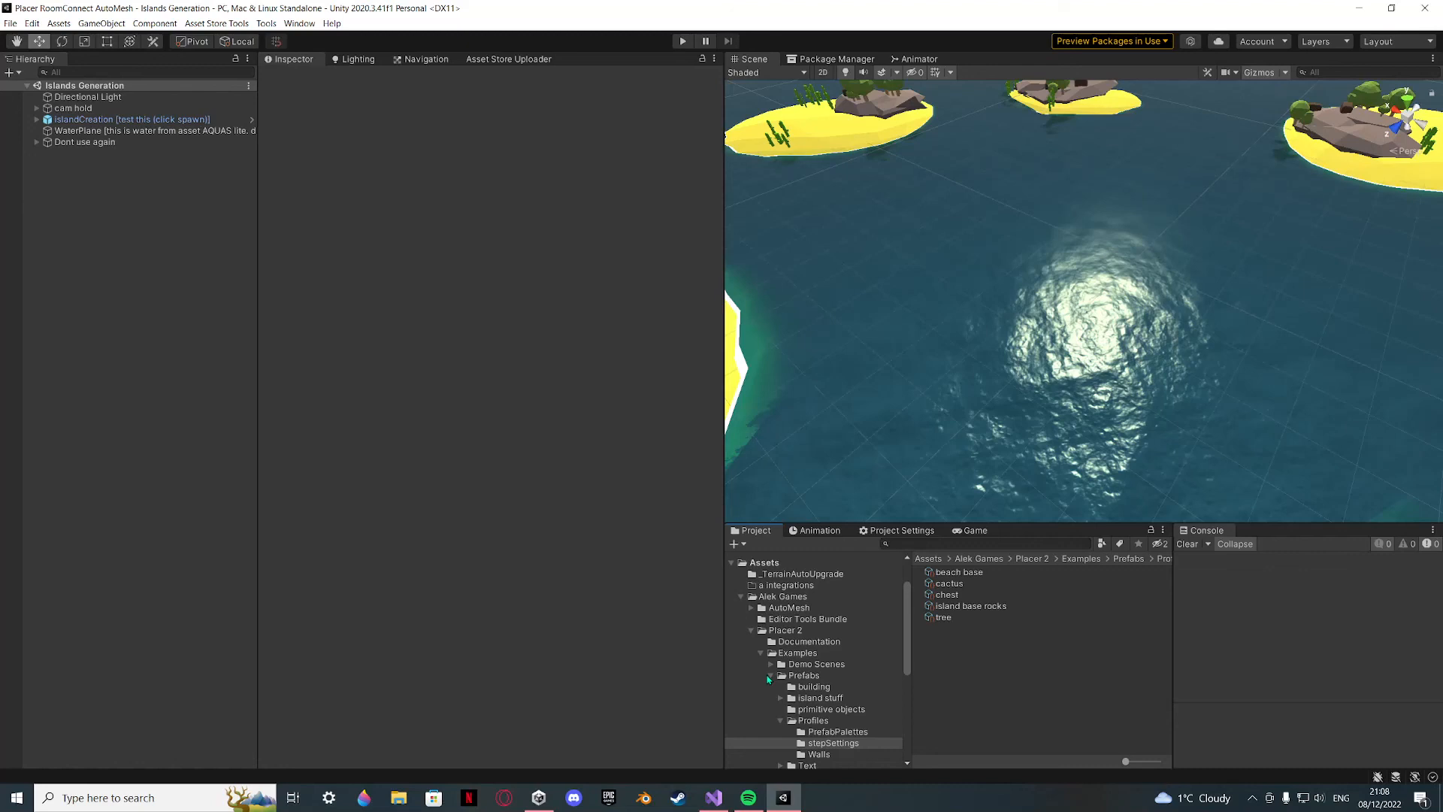
Collapse the Prefabs, Examples and System folders of Placer 2 in the project's folder tree.
{"action": "left_click", "coordinate": [770, 674]}
{"action": "left_click", "coordinate": [767, 654]}
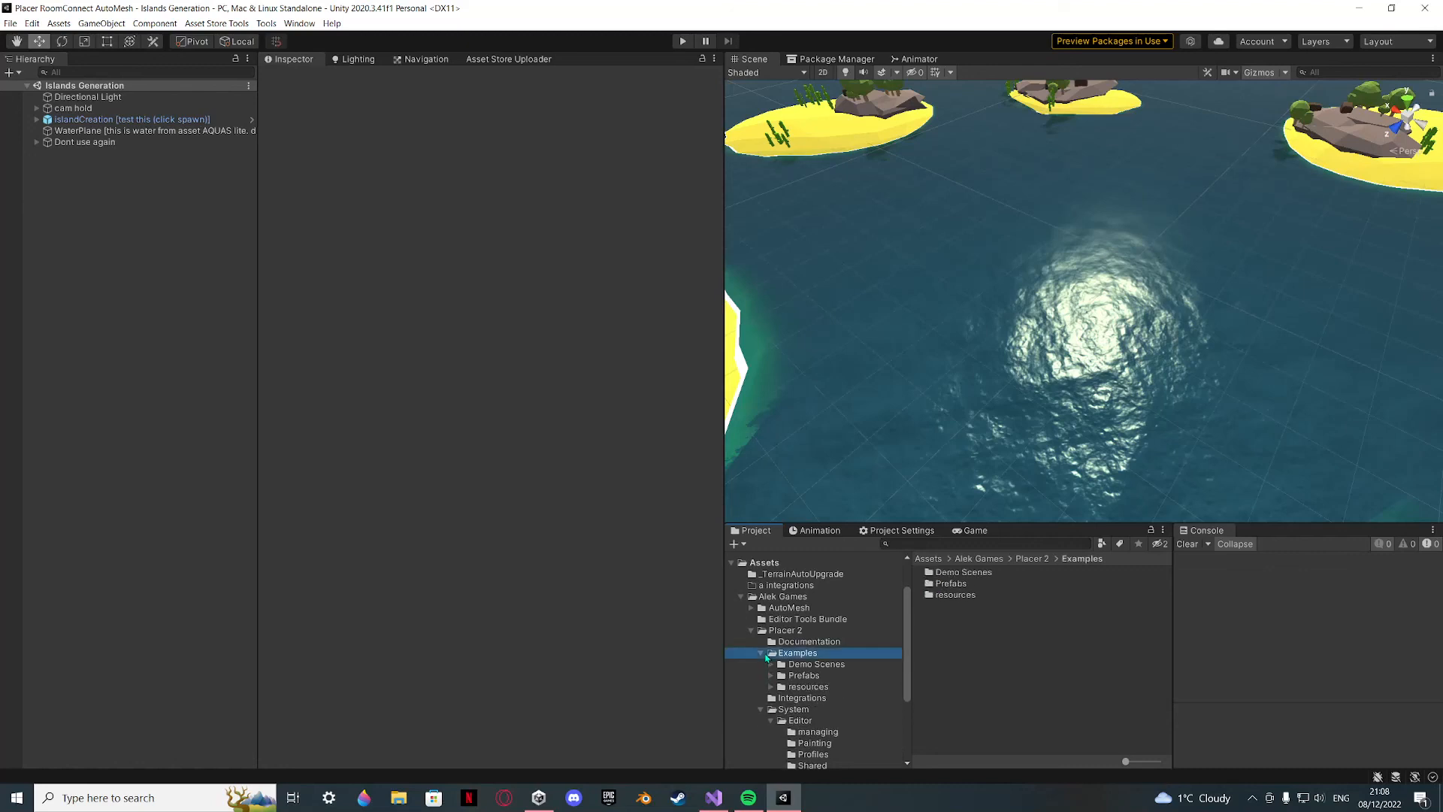
{"action": "left_click", "coordinate": [761, 653]}
{"action": "left_click", "coordinate": [761, 675]}
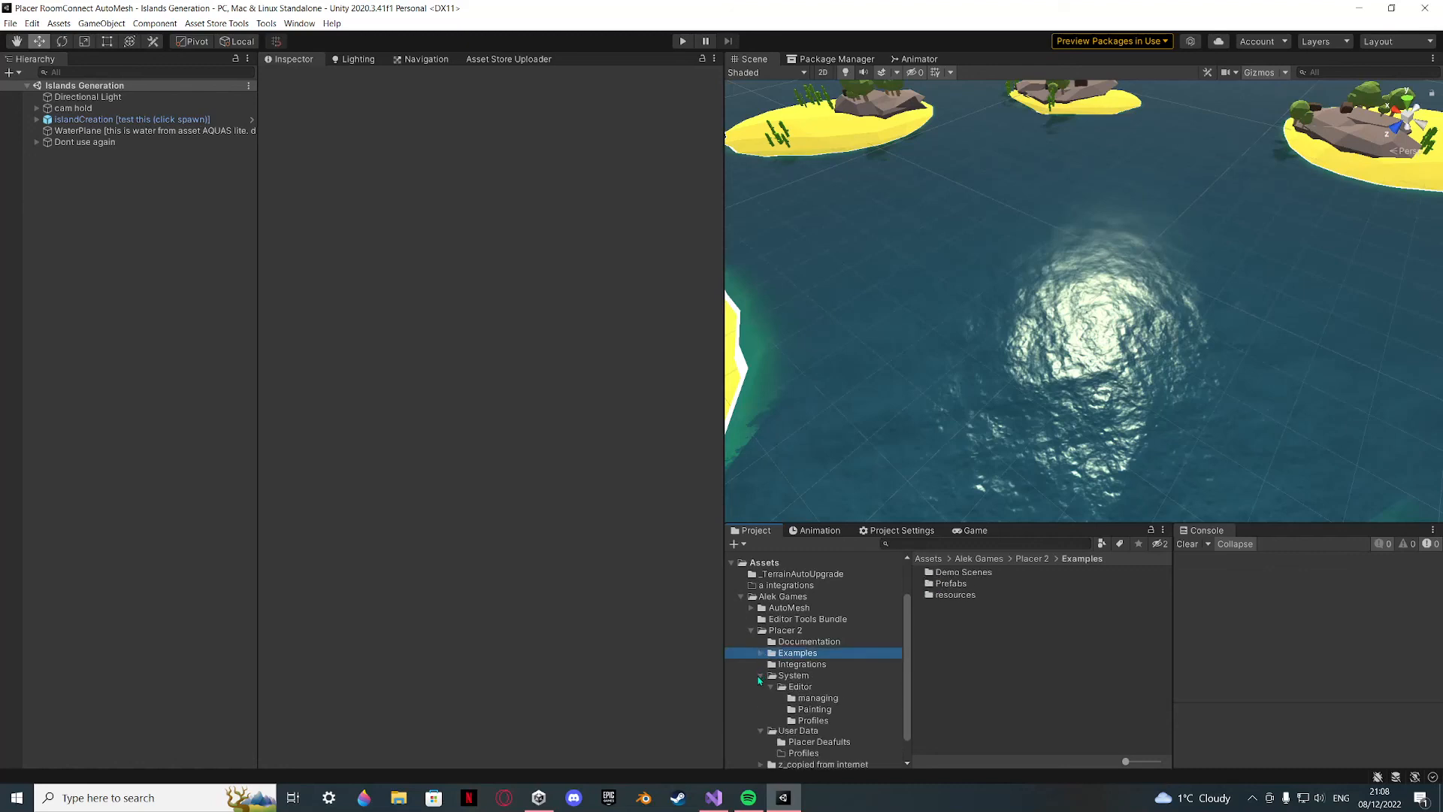